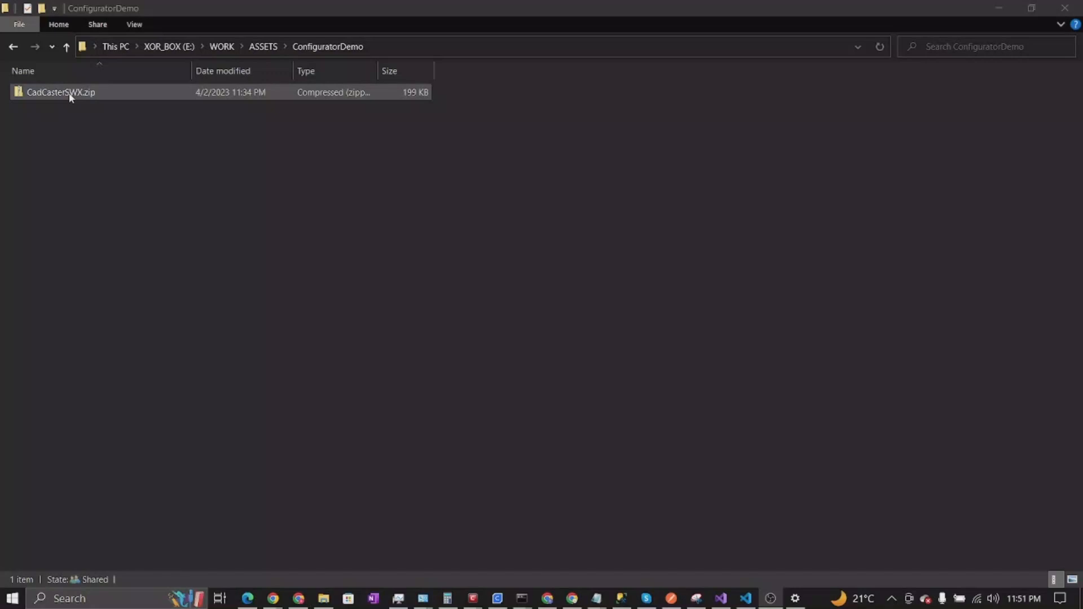
- Extract CadCasterSWX.zip to E:\WORK\ASSETS\ConfiguratorDemo\CadCasterSWX
left_click(69, 94)
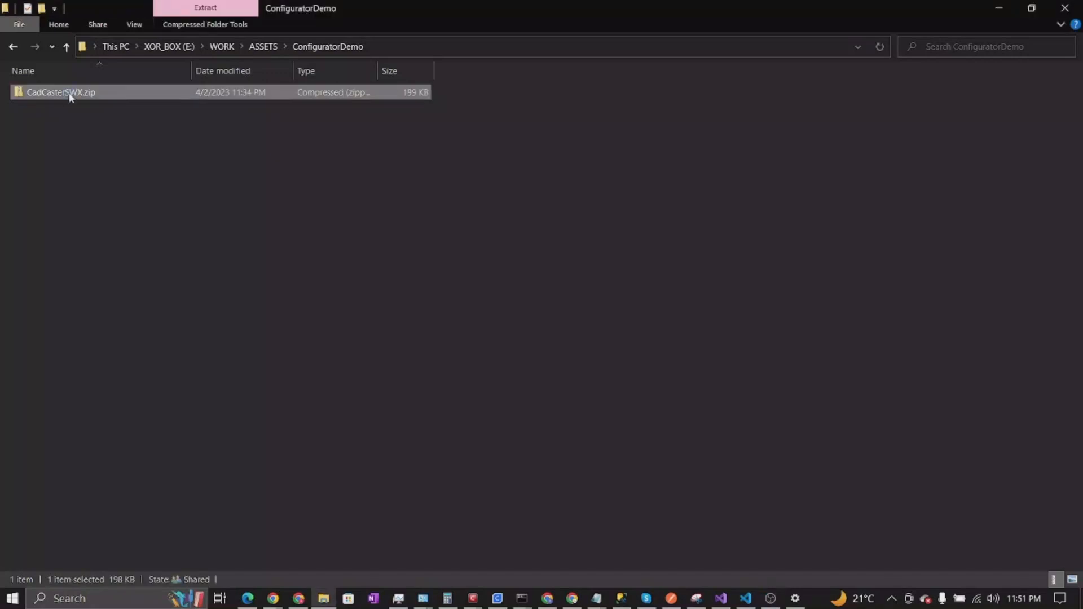
right_click(69, 95)
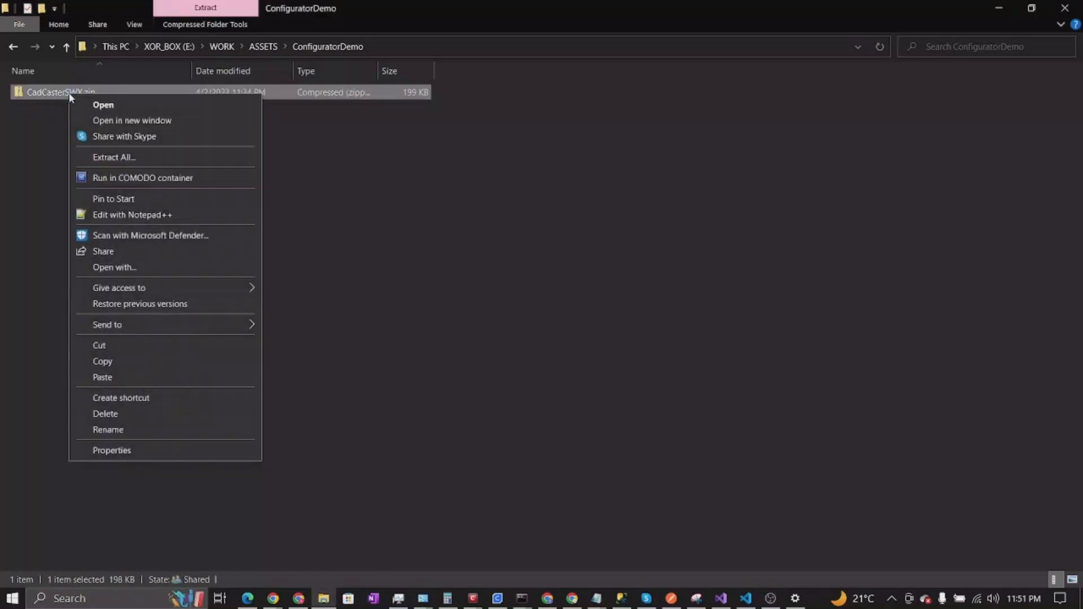
left_click(146, 161)
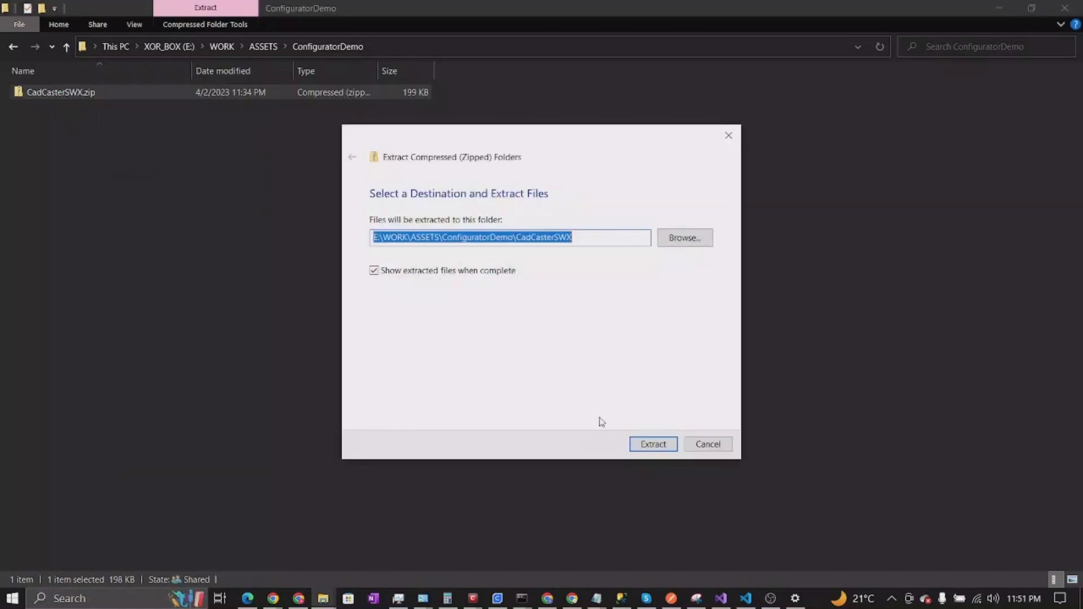
left_click(657, 446)
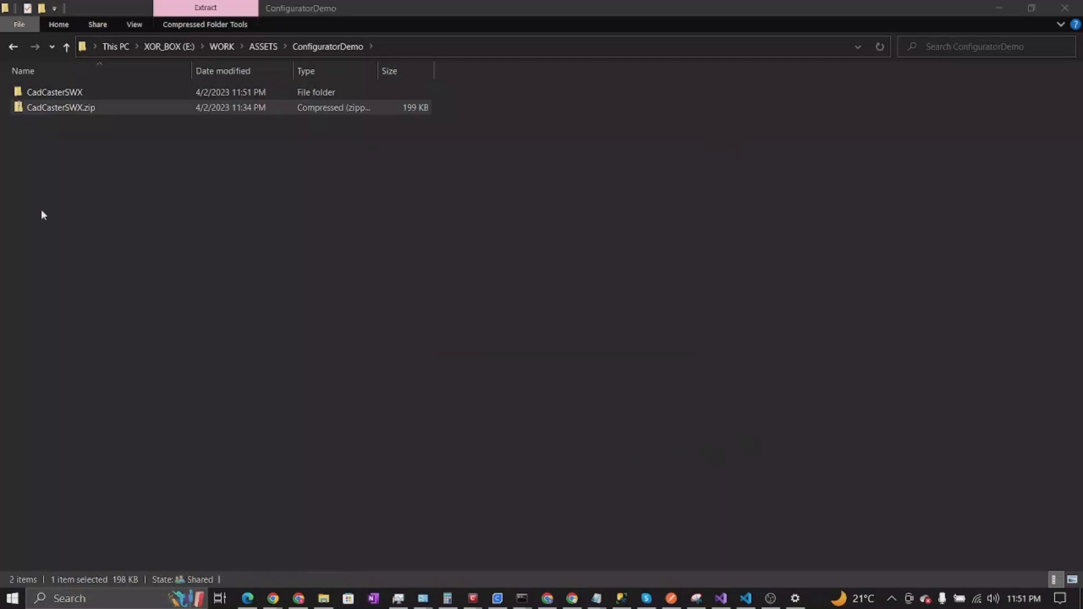
- Open the extracted CadCasterSWX folder and display its contents as medium icons
left_click(54, 91)
double_click(54, 91)
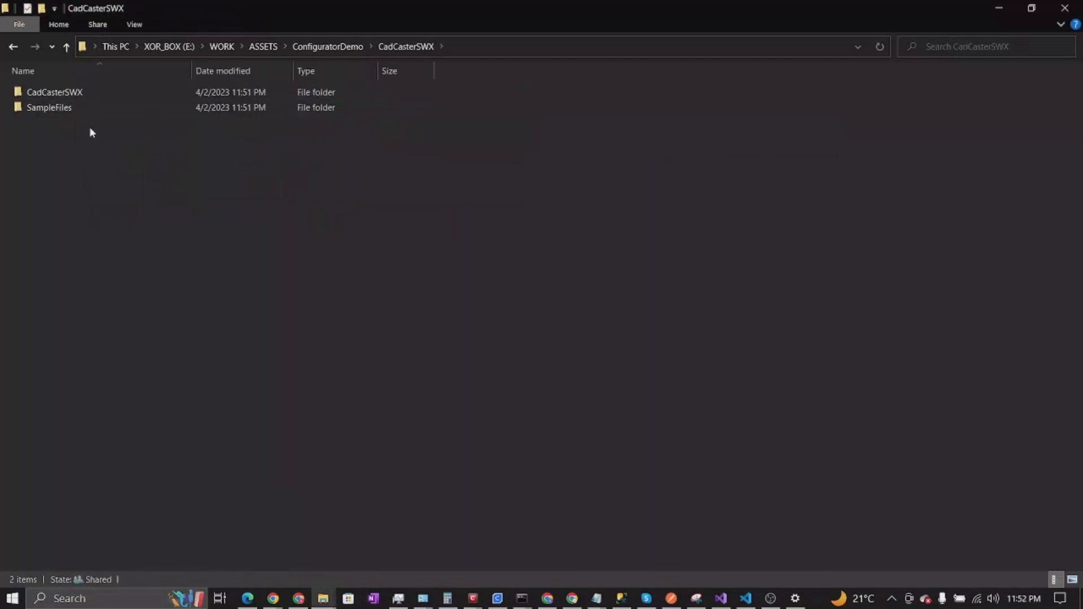
right_click(524, 220)
mouse_move(588, 232)
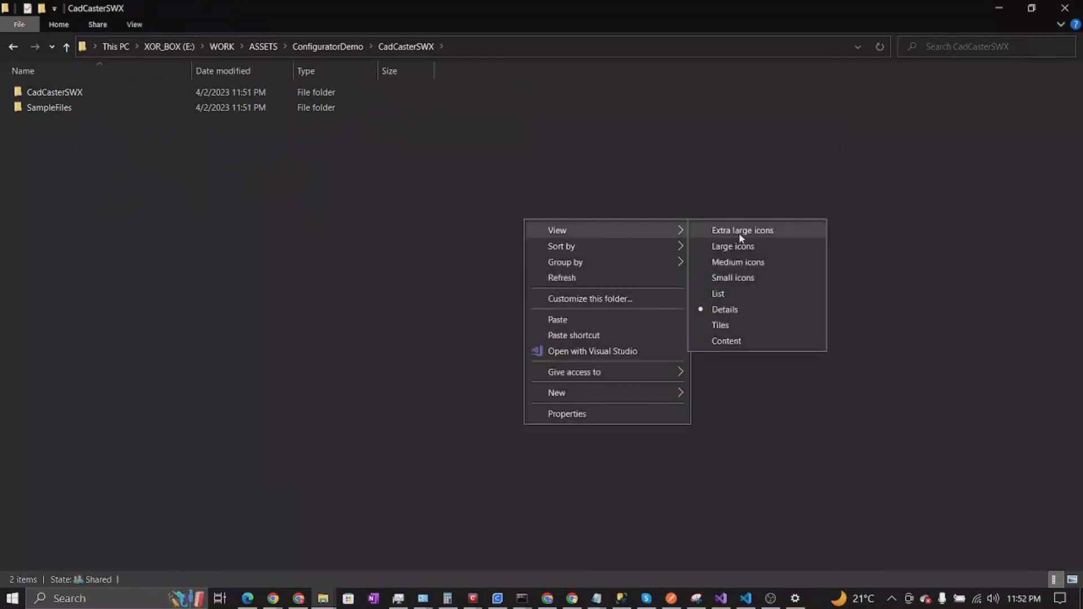
left_click(771, 271)
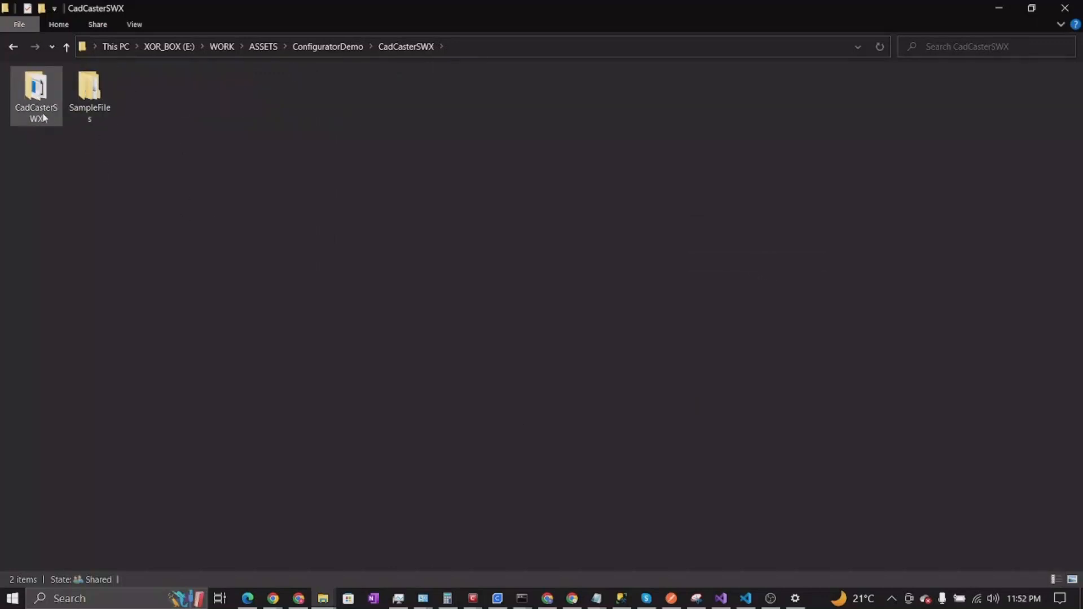
- Look into the inner CadCasterSWX folder, and open the Master_Model folder inside SampleFiles
double_click(37, 96)
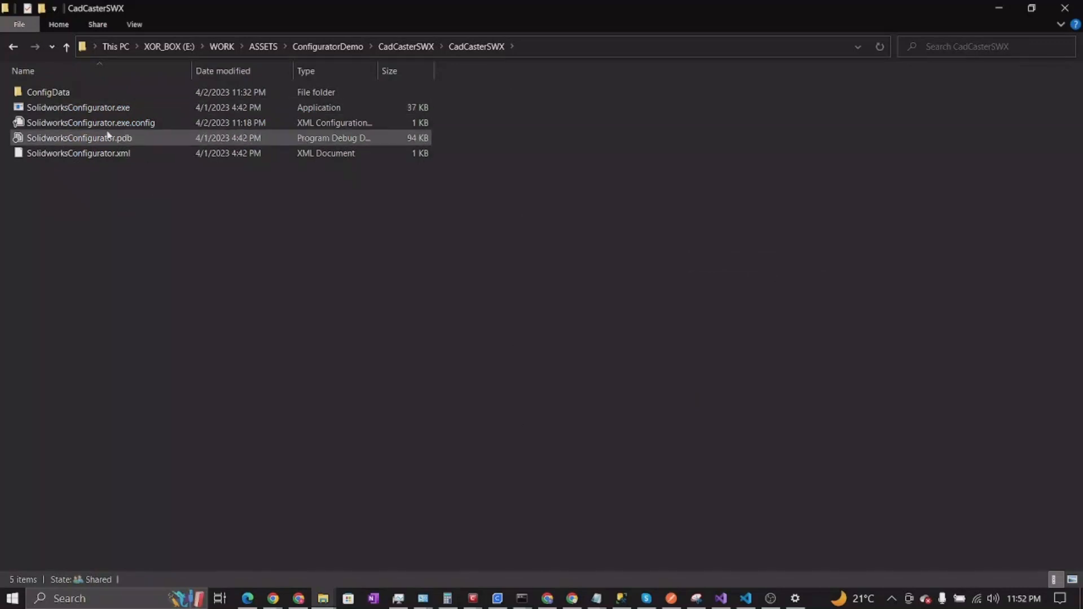
left_click(391, 48)
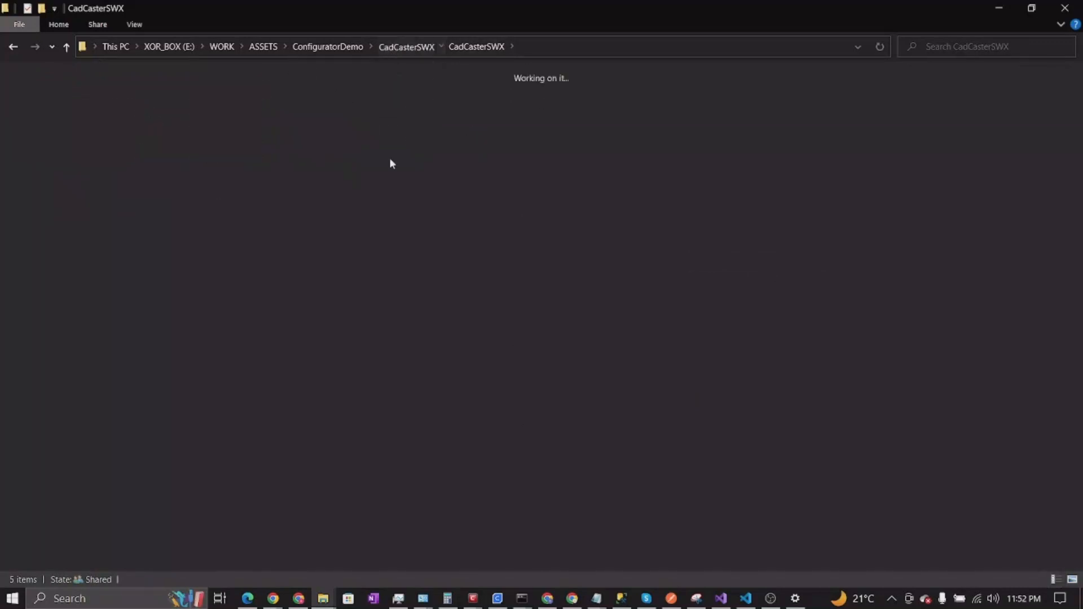
double_click(93, 117)
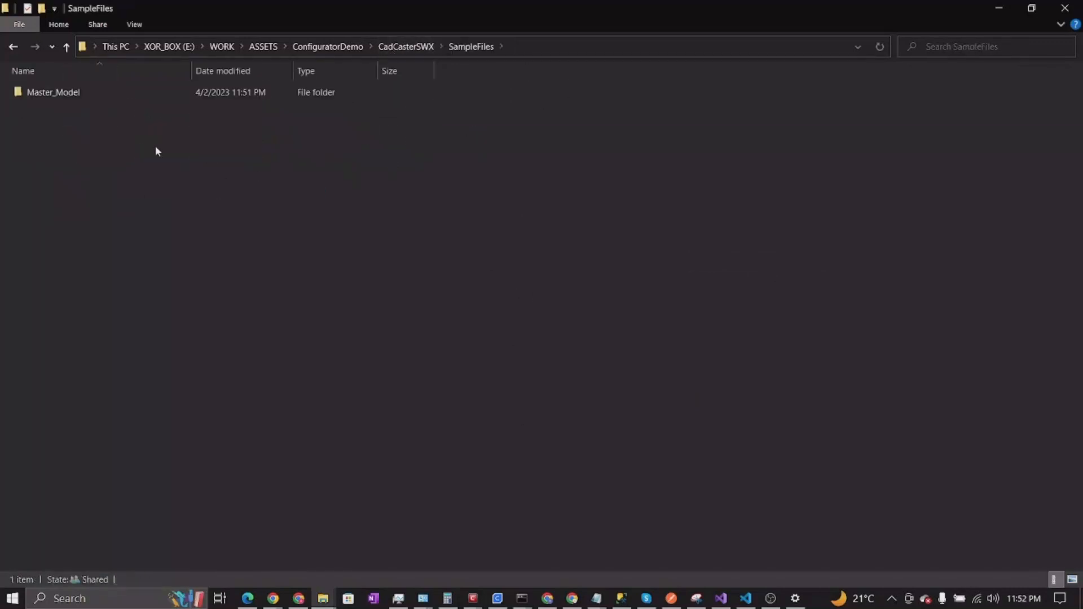
double_click(49, 95)
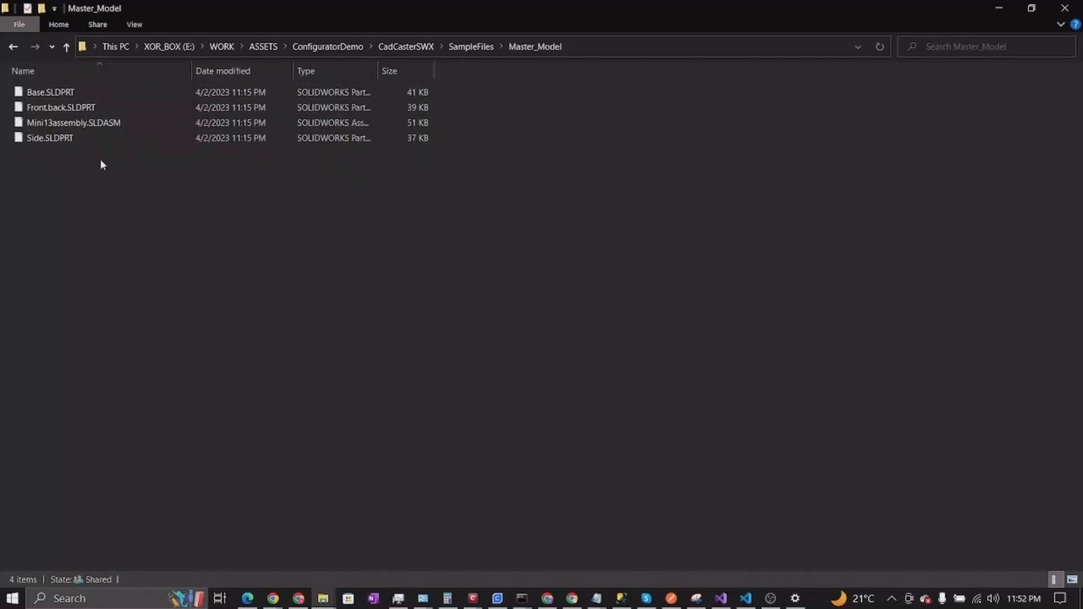
- Open Mini13assembly.SLDASM in SOLIDWORKS, dismiss the educational version warning and maximize the window
left_click(113, 122)
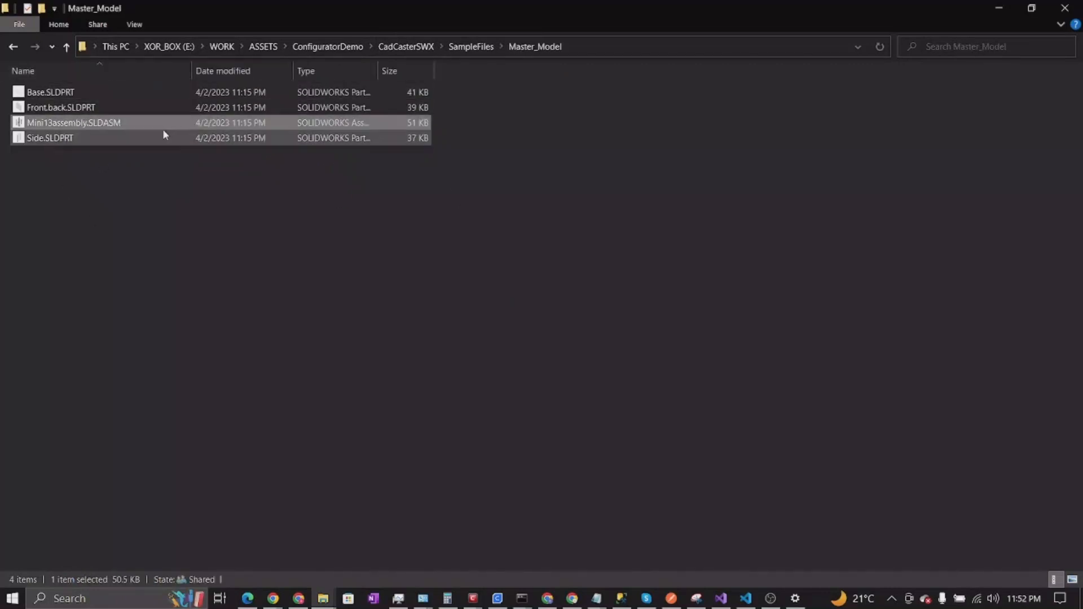
double_click(115, 123)
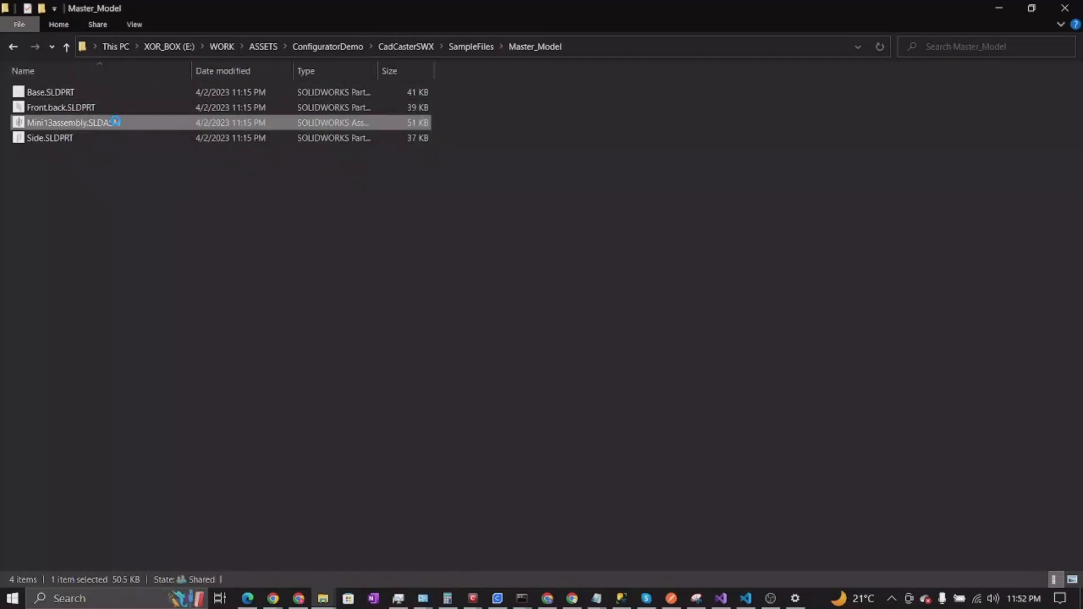
right_click(115, 122)
left_click(54, 125)
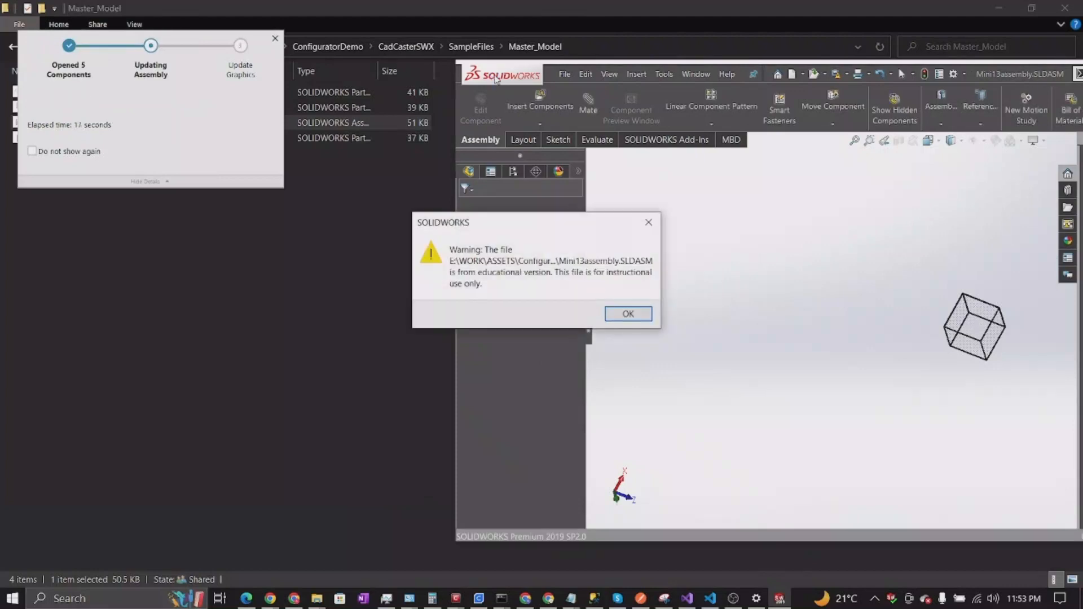
left_click(634, 318)
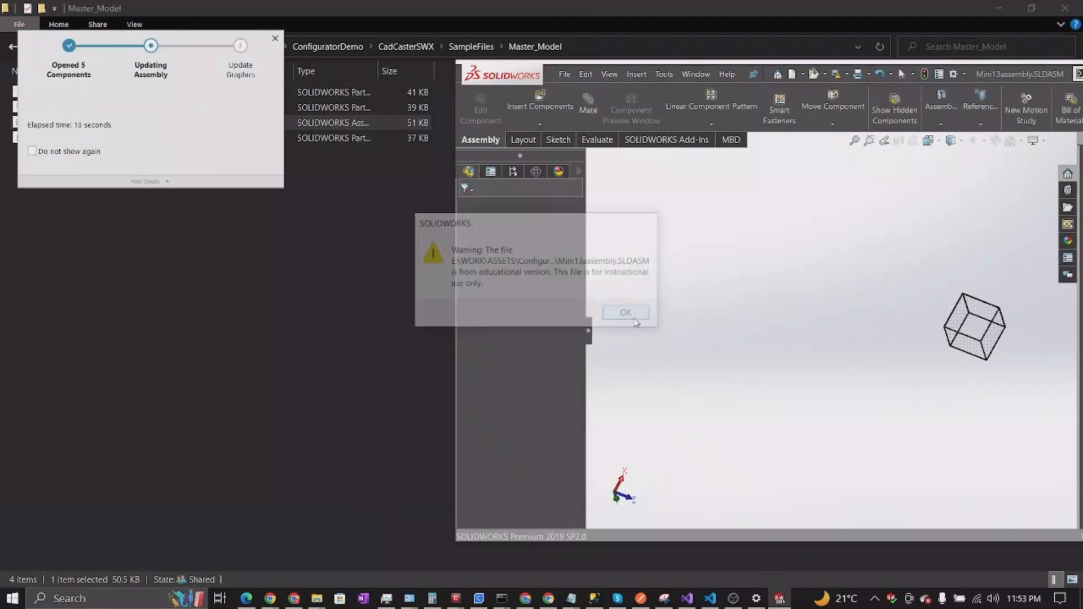
double_click(505, 73)
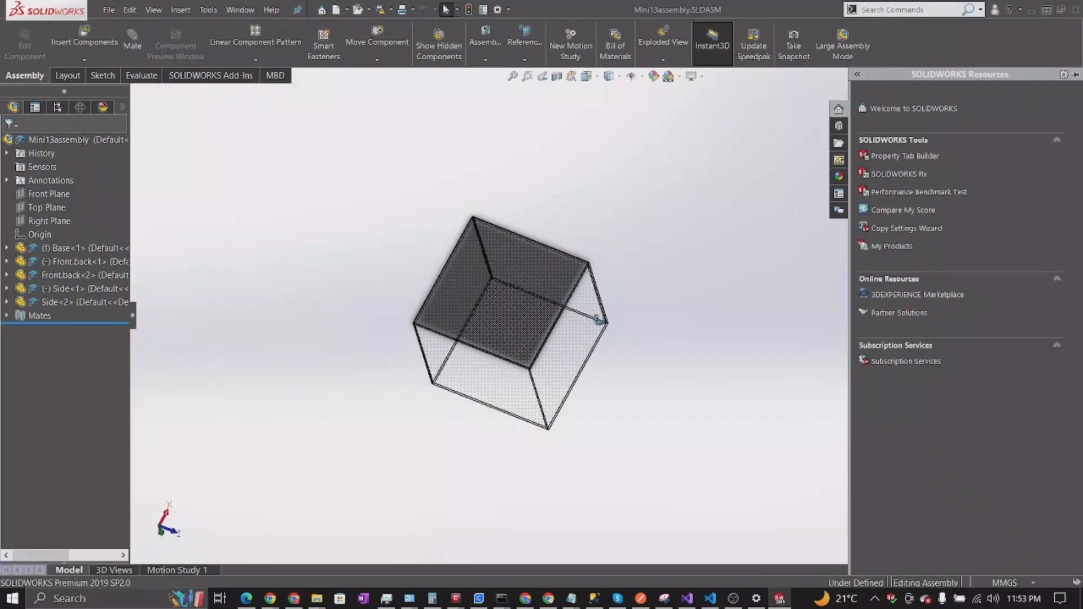
- Turn off transparency for the Base, both Front.back and both Side components of the assembly
middle_click_drag(613, 323, 550, 316)
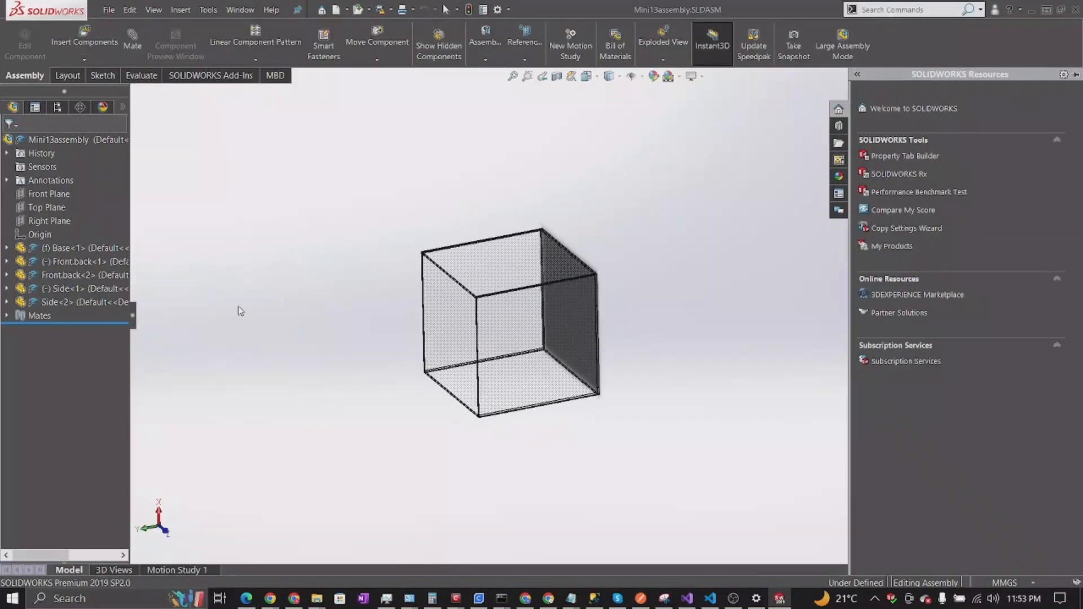
right_click(66, 253)
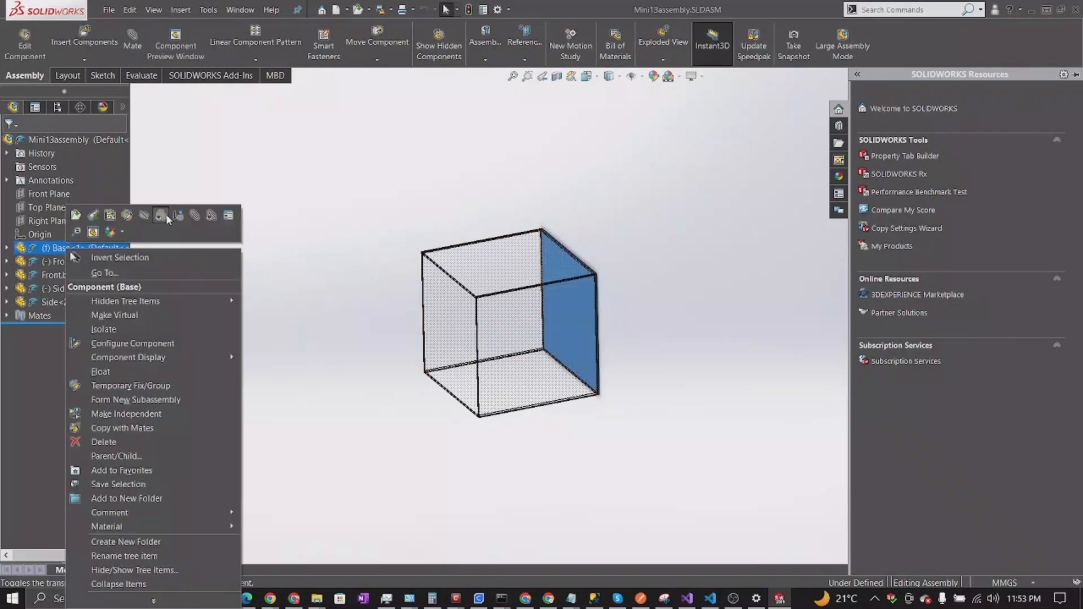
left_click(160, 215)
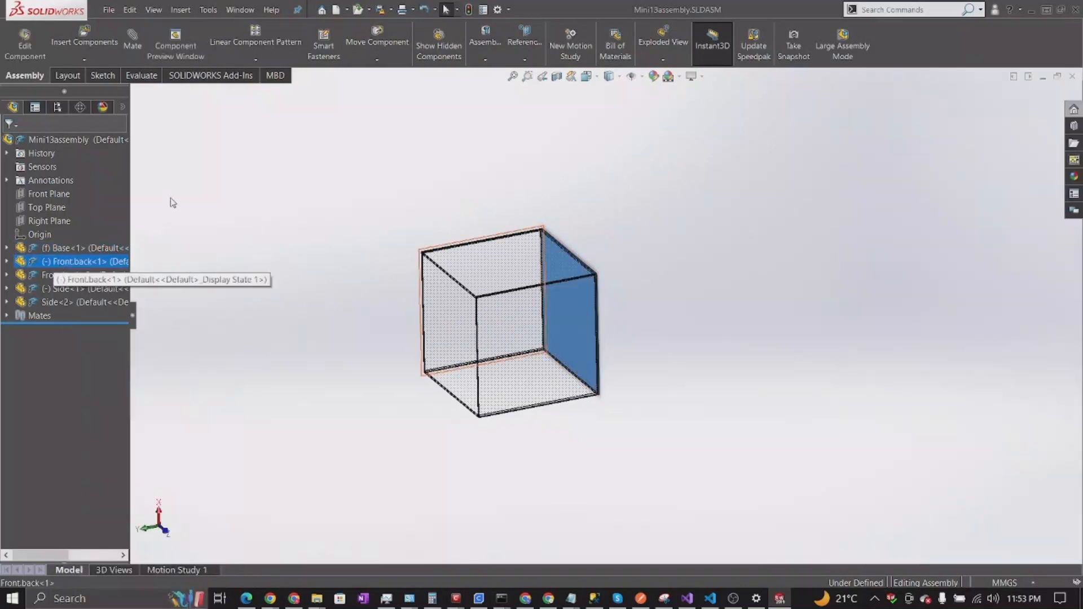
right_click(61, 262)
left_click(156, 219)
left_click(78, 303, "shift")
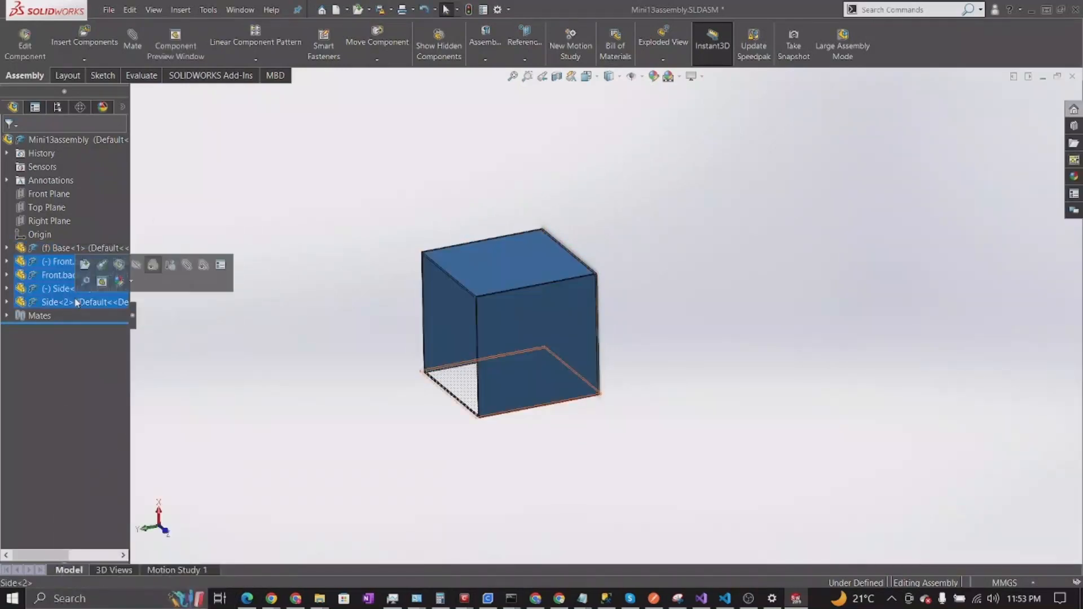
right_click(78, 303)
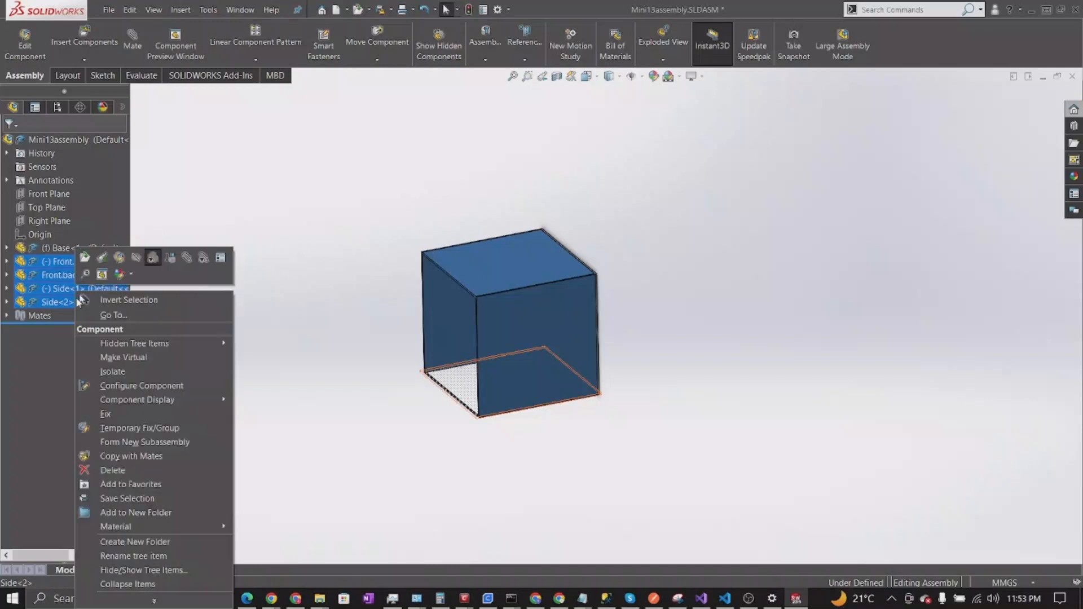
left_click(172, 260)
left_click(268, 205)
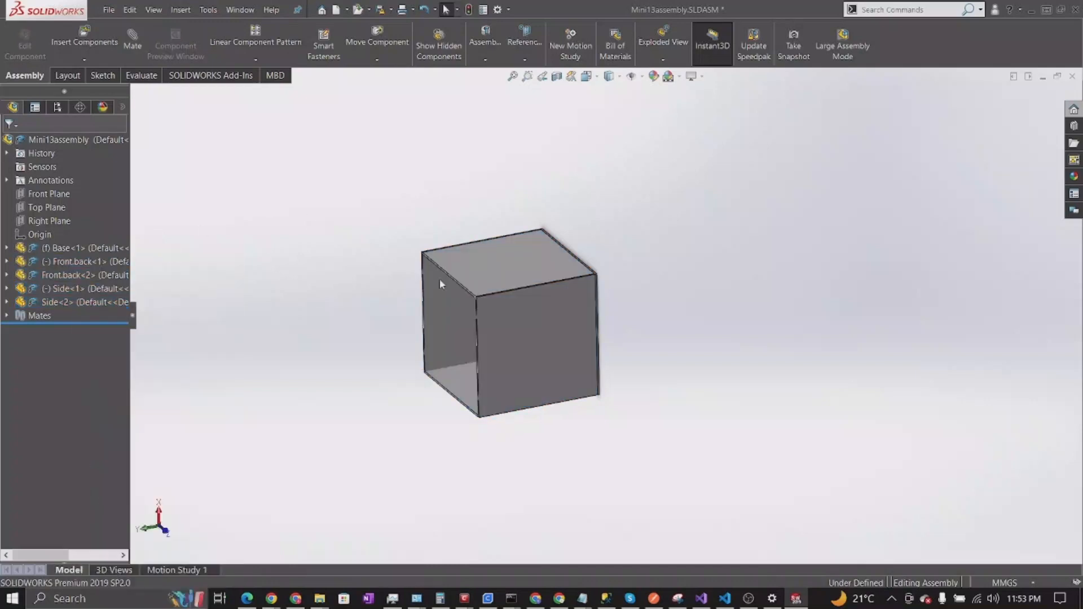
middle_click_drag(439, 279, 590, 315)
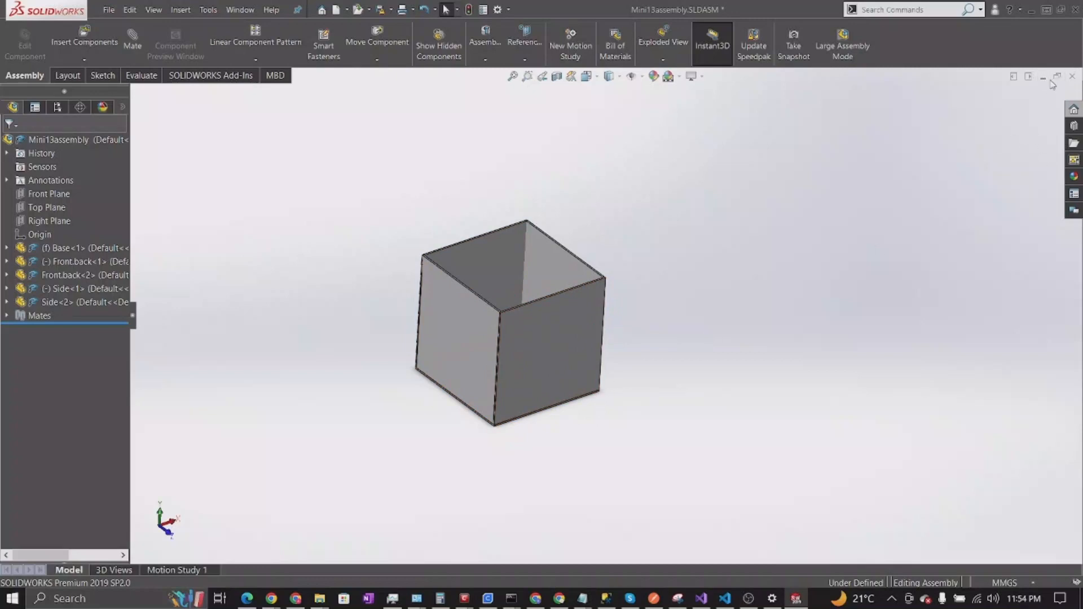
- Switch back to File Explorer and view the ConfigData folder inside the inner CadCasterSWX folder
left_click(1029, 9)
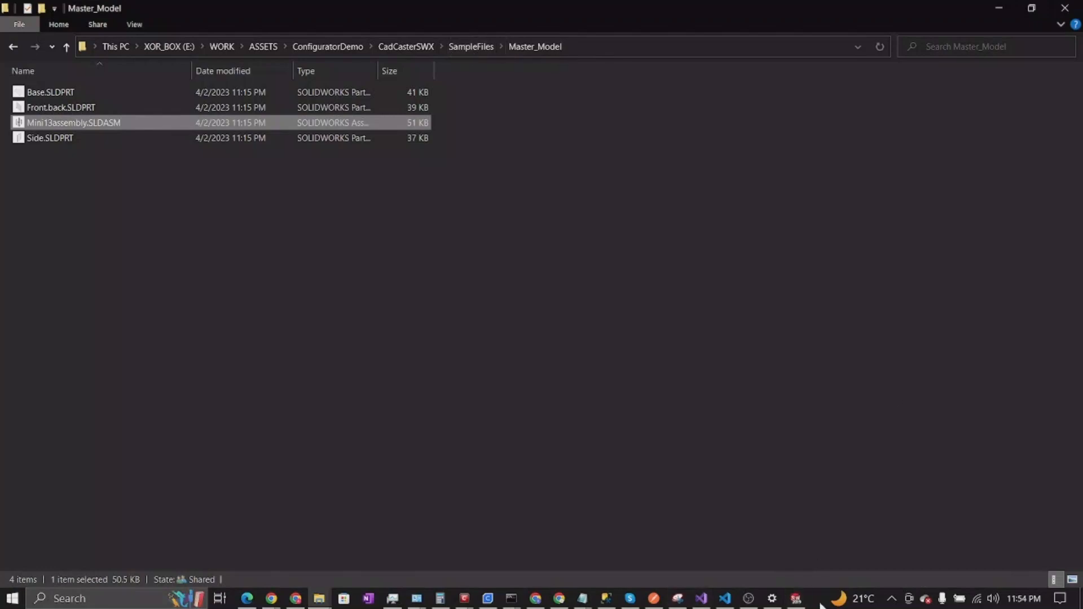
left_click(476, 49)
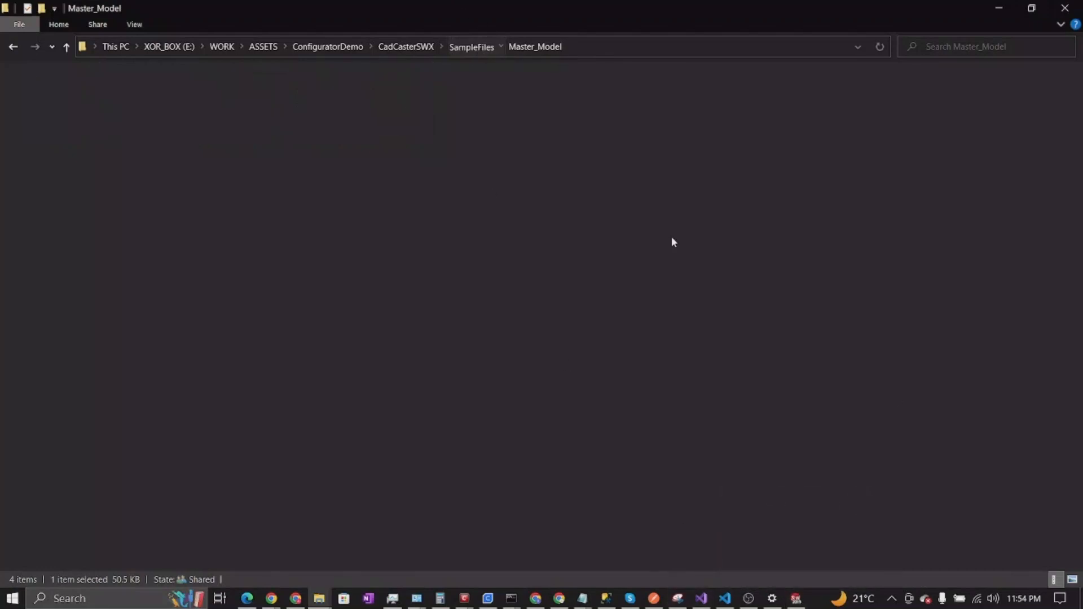
left_click(394, 49)
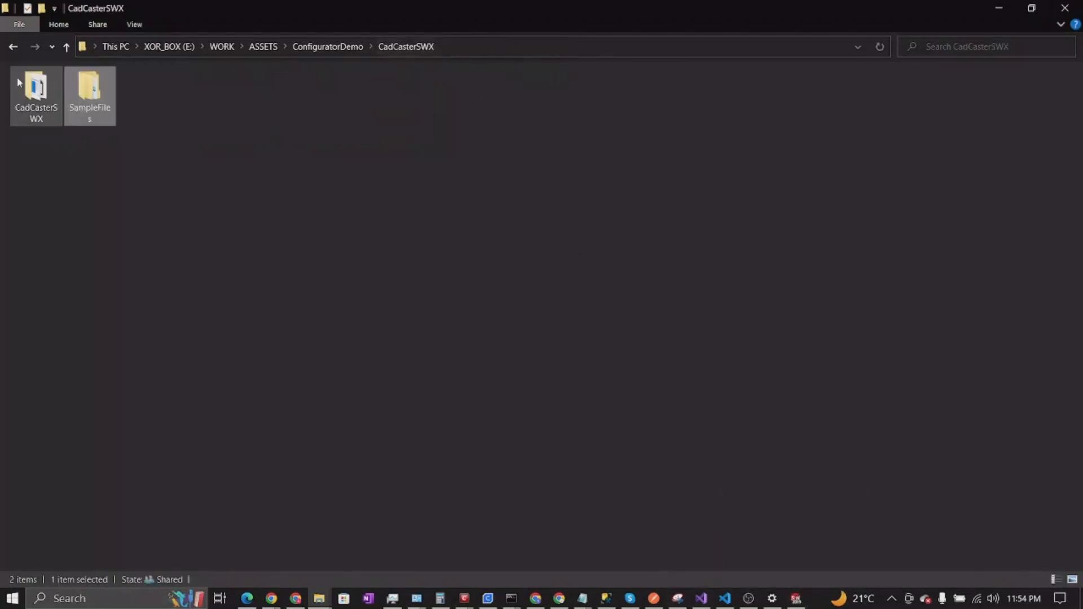
double_click(35, 90)
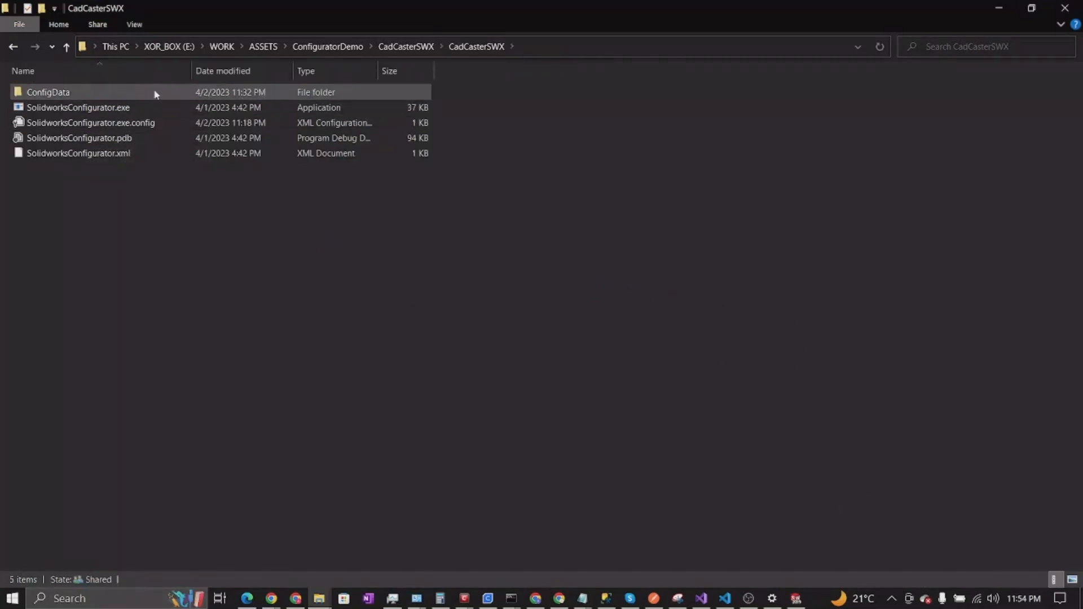
double_click(36, 93)
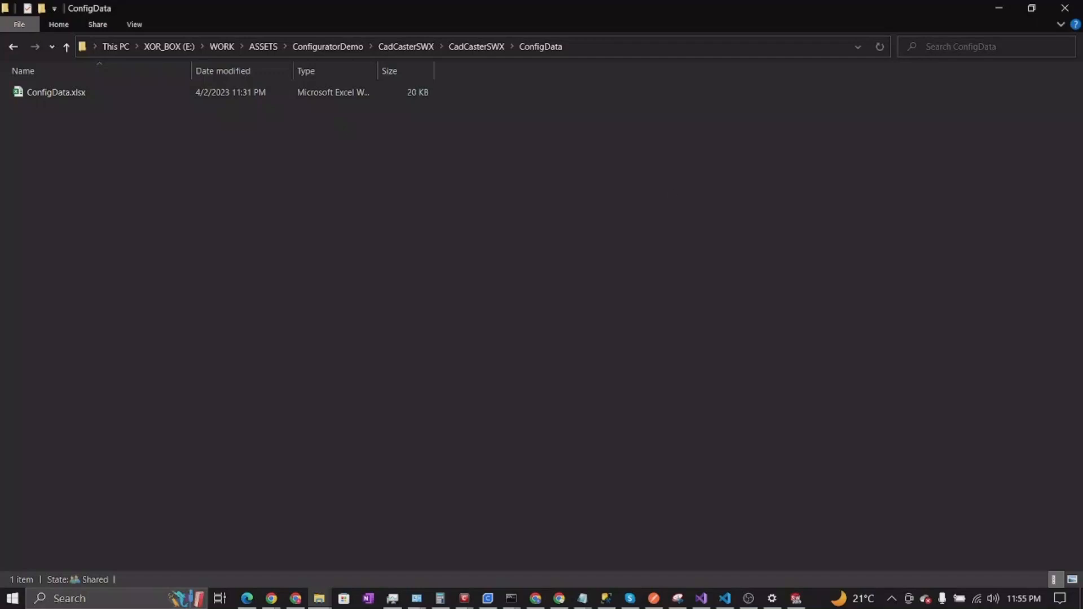
- Return to the inner CadCasterSWX folder and open SolidworksConfigurator.exe.config in Notepad++
left_click(477, 48)
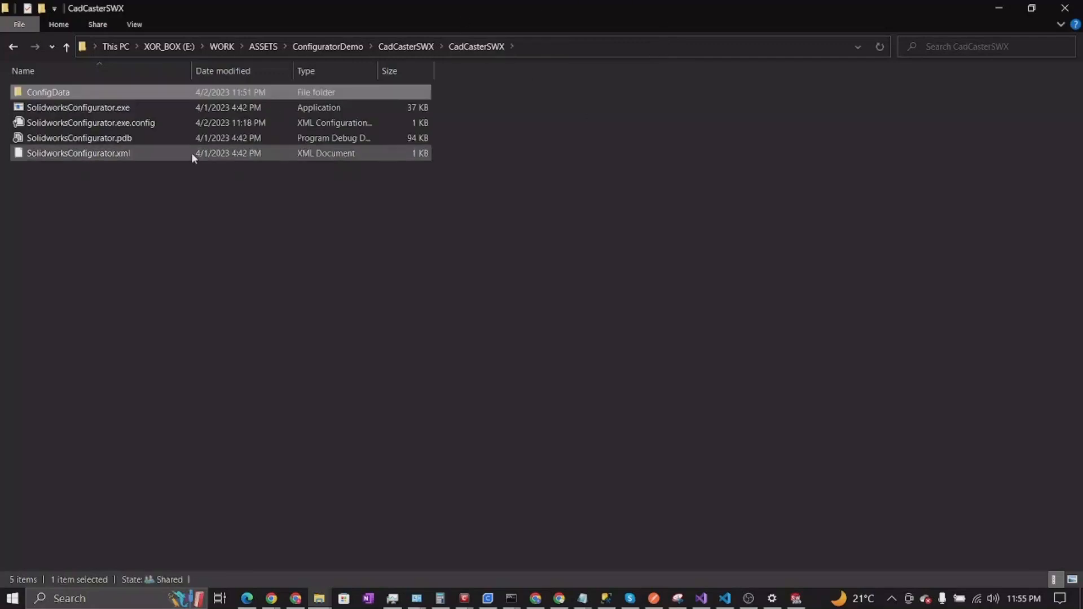
left_click(150, 125)
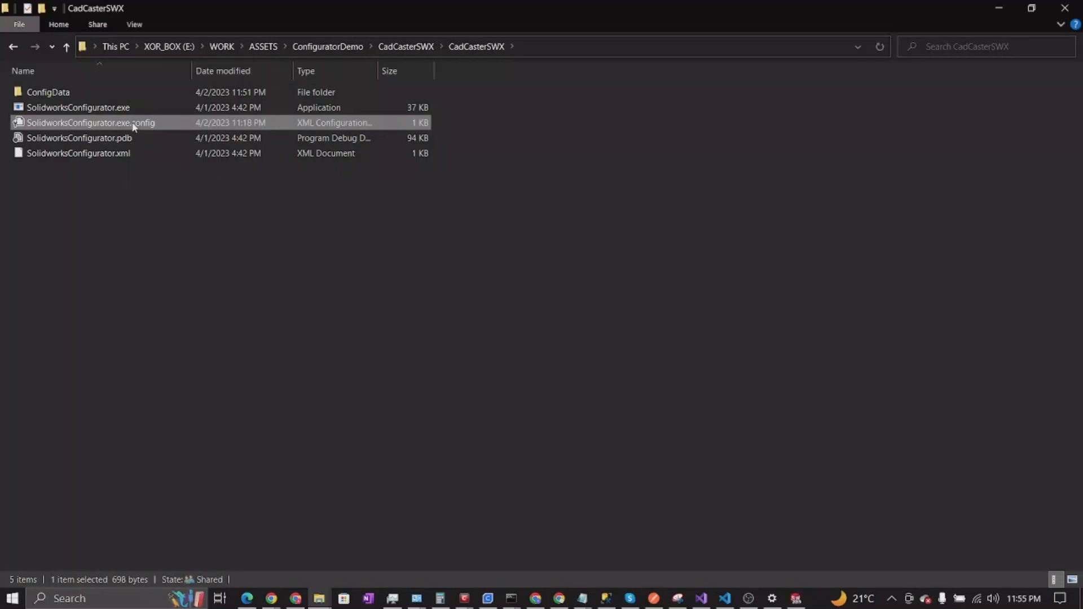
right_click(135, 125)
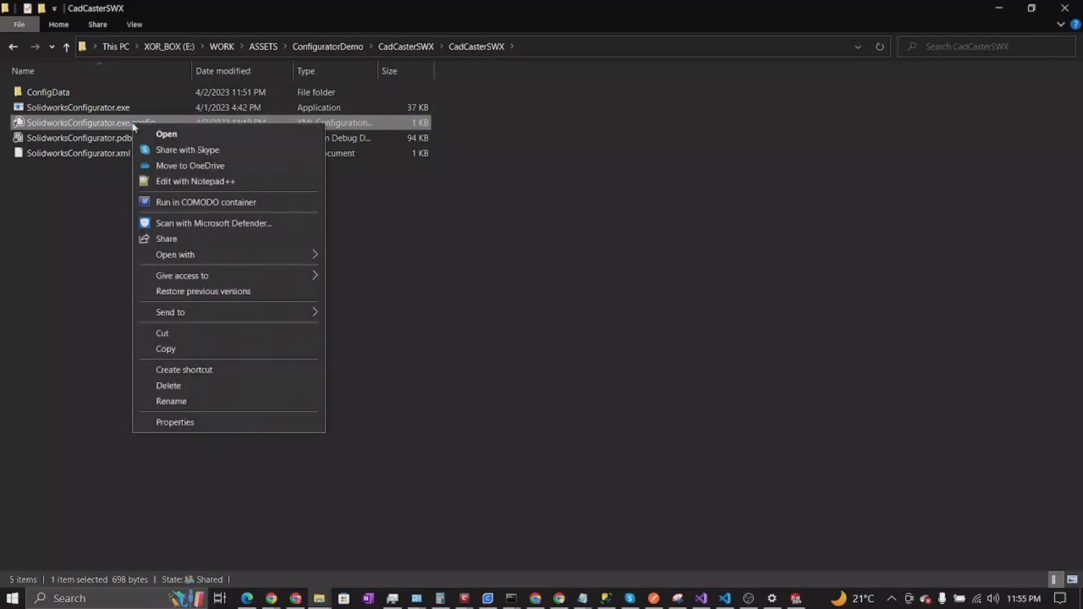
left_click(193, 182)
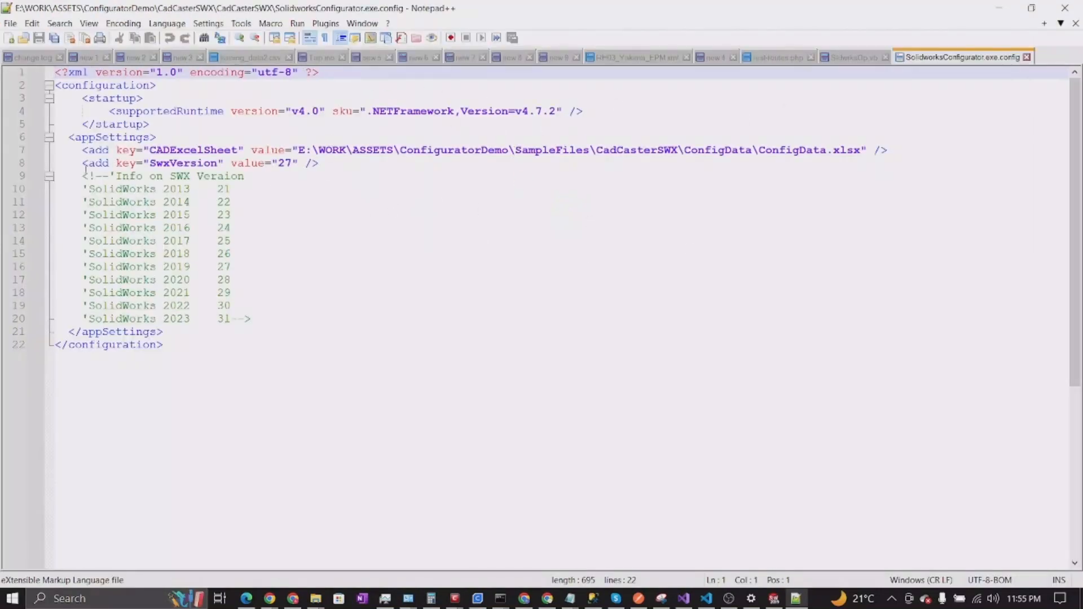
- Examine the CADExcelSheet and SwxVersion keys in the appSettings section of the configuration file
left_click_drag(83, 151, 224, 163)
left_click(337, 216)
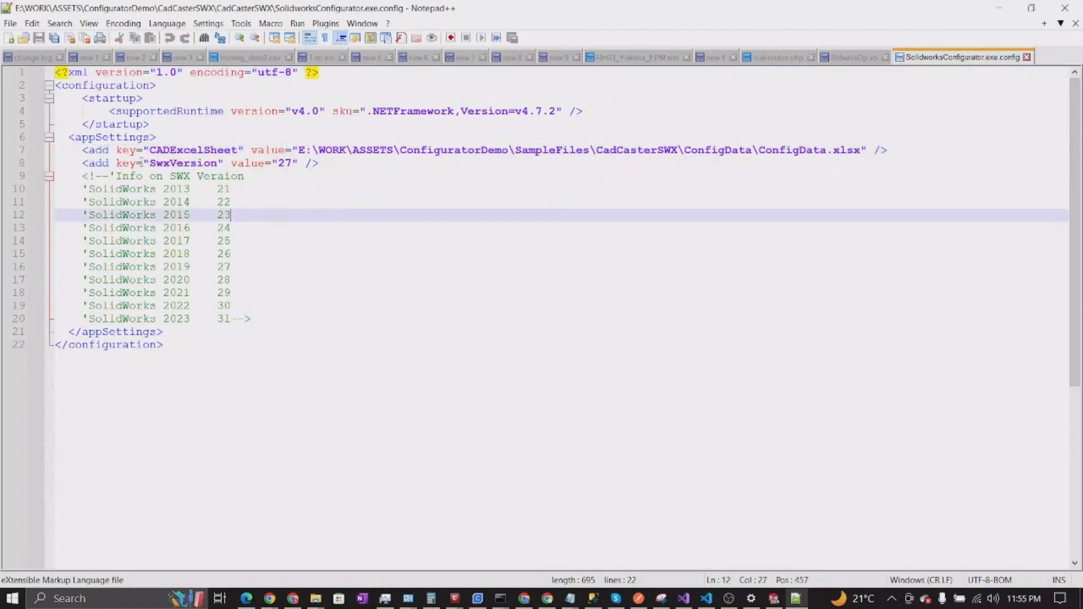
double_click(158, 150)
left_click(416, 259)
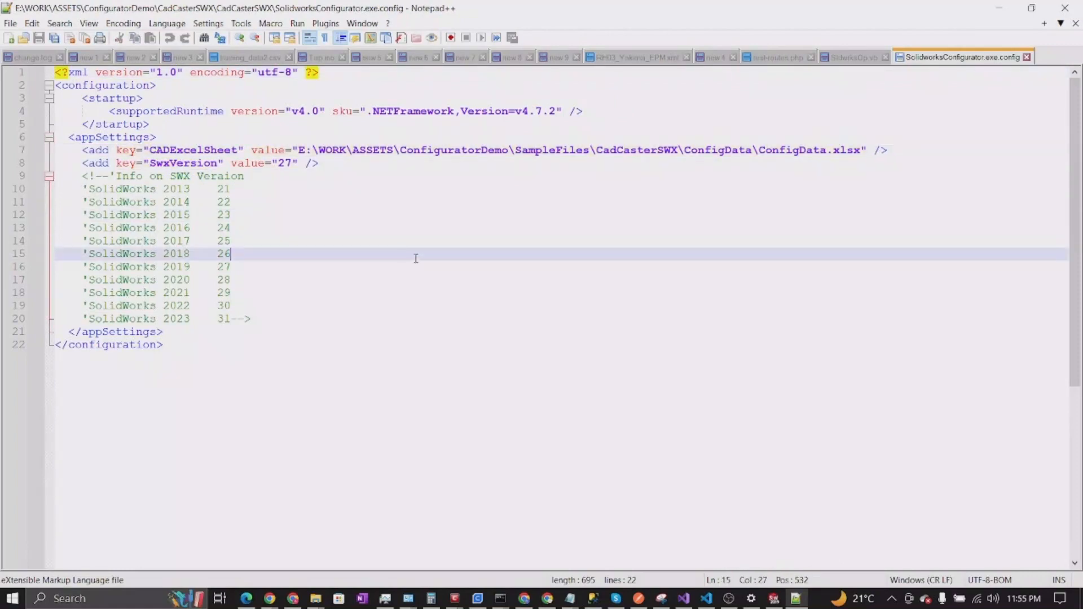
double_click(199, 150)
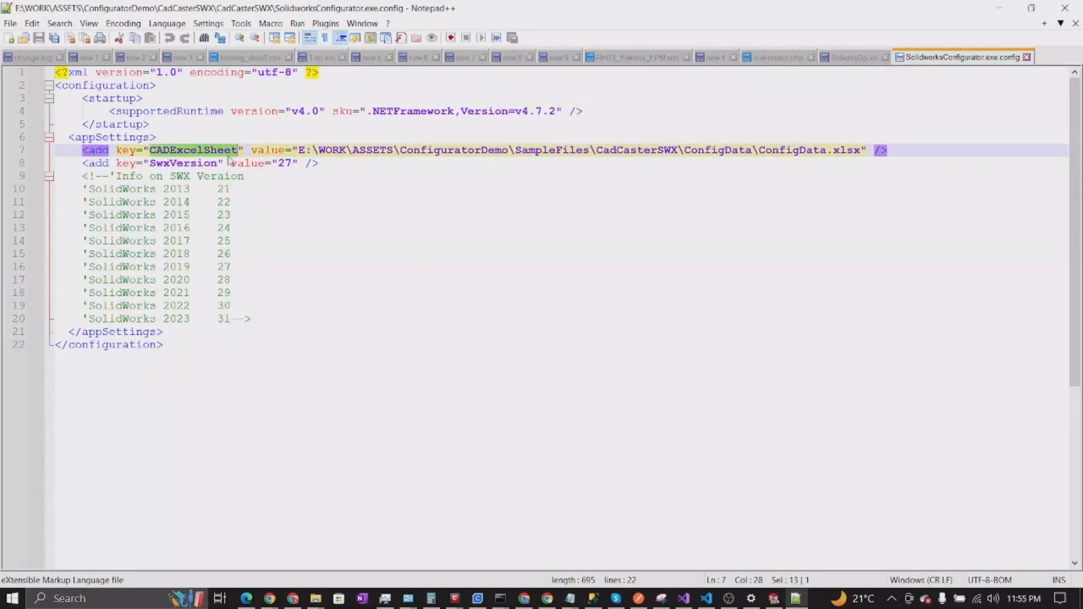
left_click(489, 298)
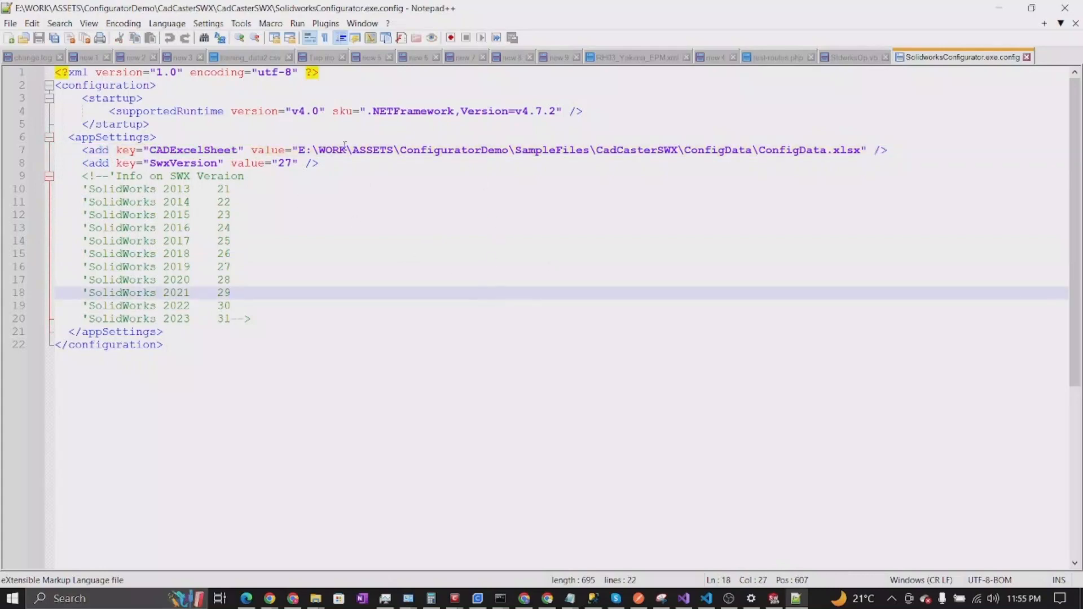
- Switch to File Explorer and copy the full path of ConfigData.xlsx inside the inner CadCasterSWX folder's ConfigData folder
double_click(590, 16)
left_click(140, 178)
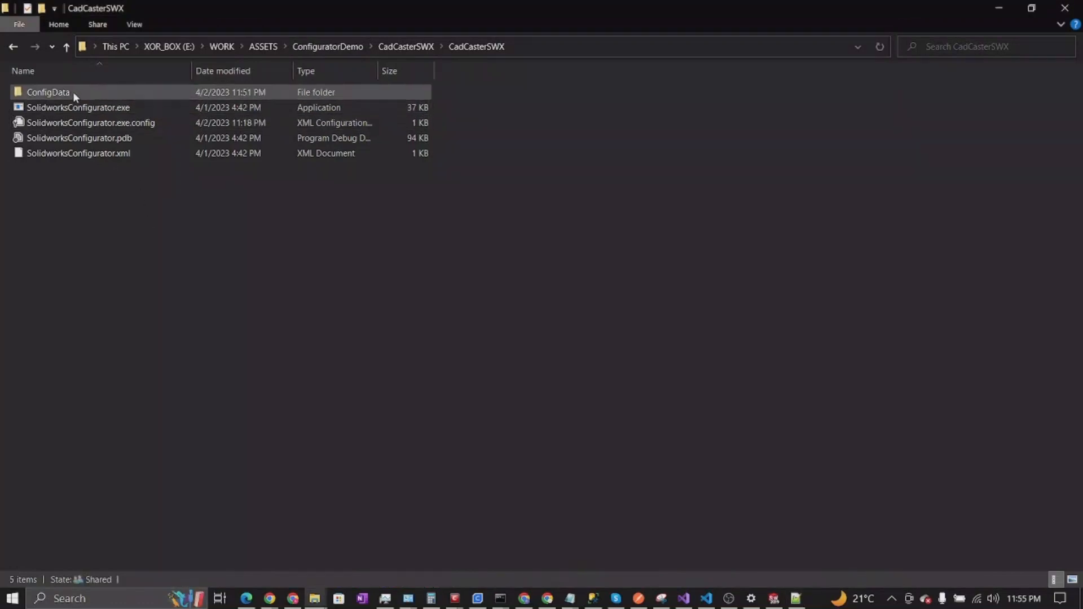
double_click(73, 91)
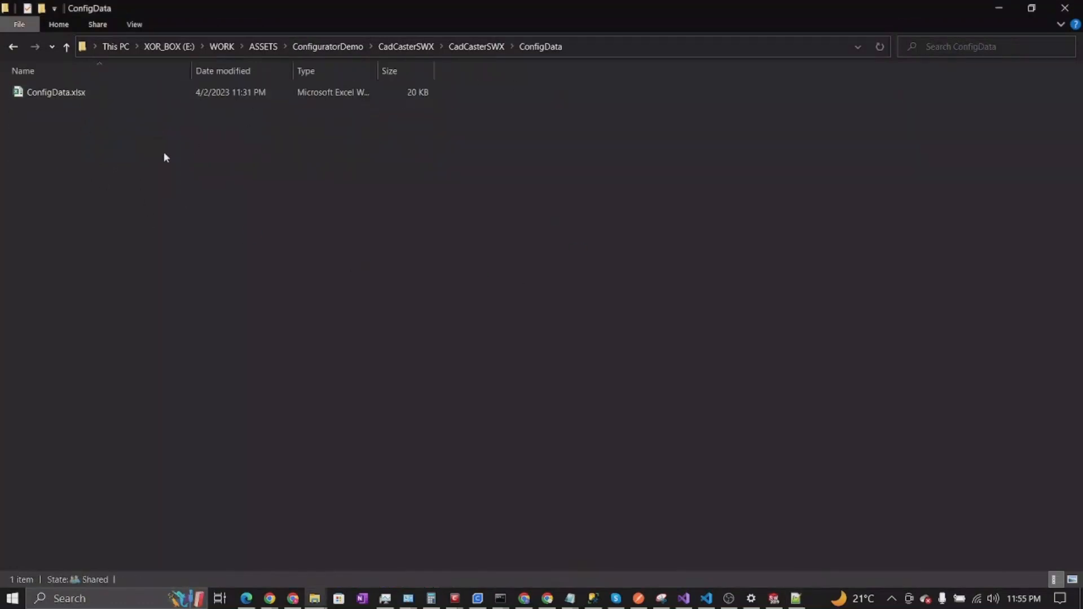
left_click(584, 46)
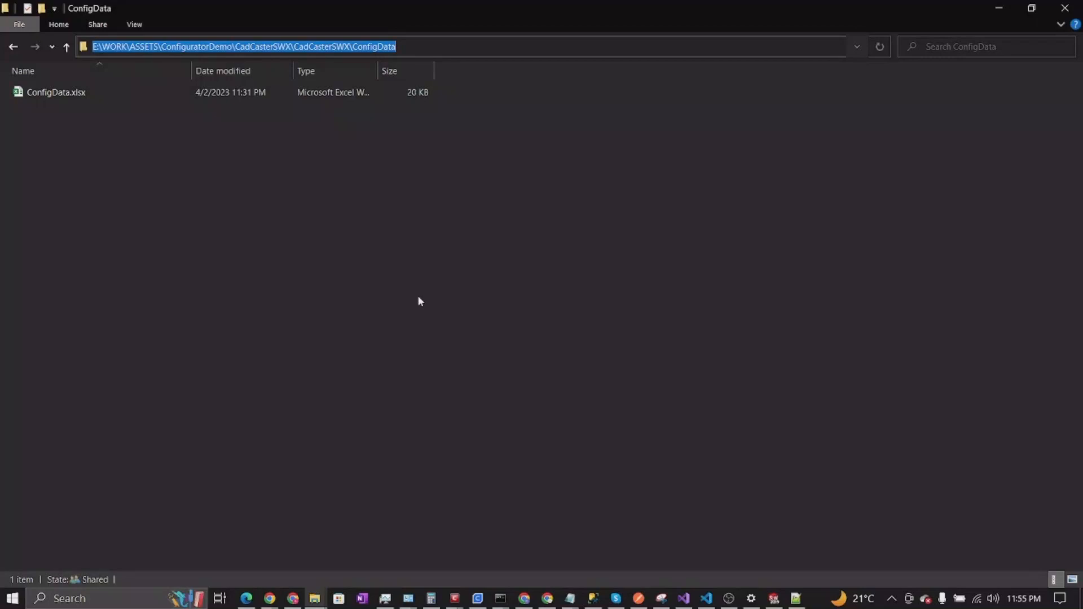
left_click(444, 47)
type("\\")
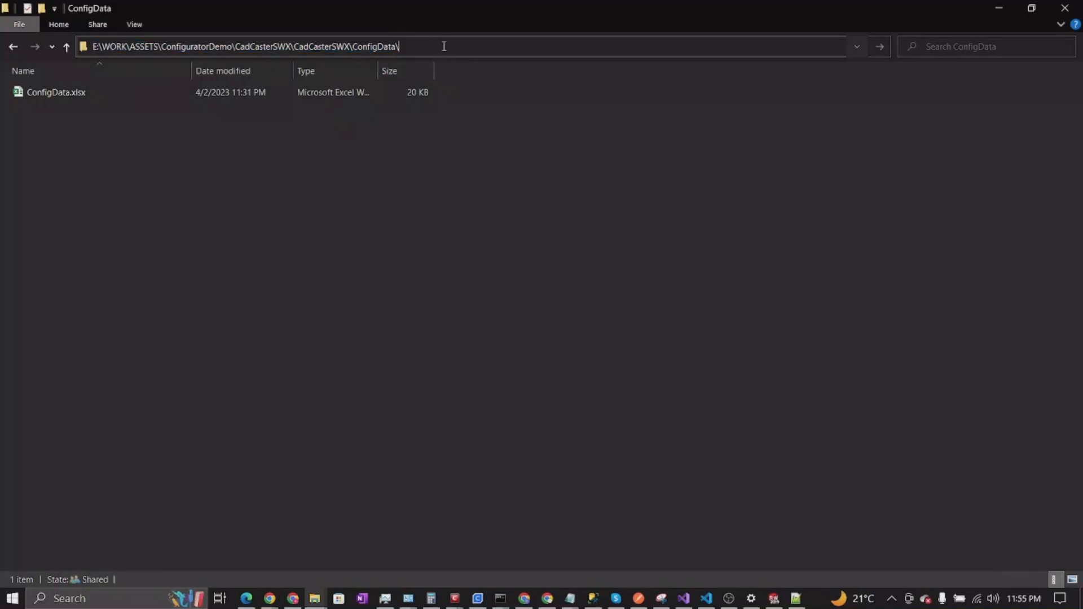
key("Down")
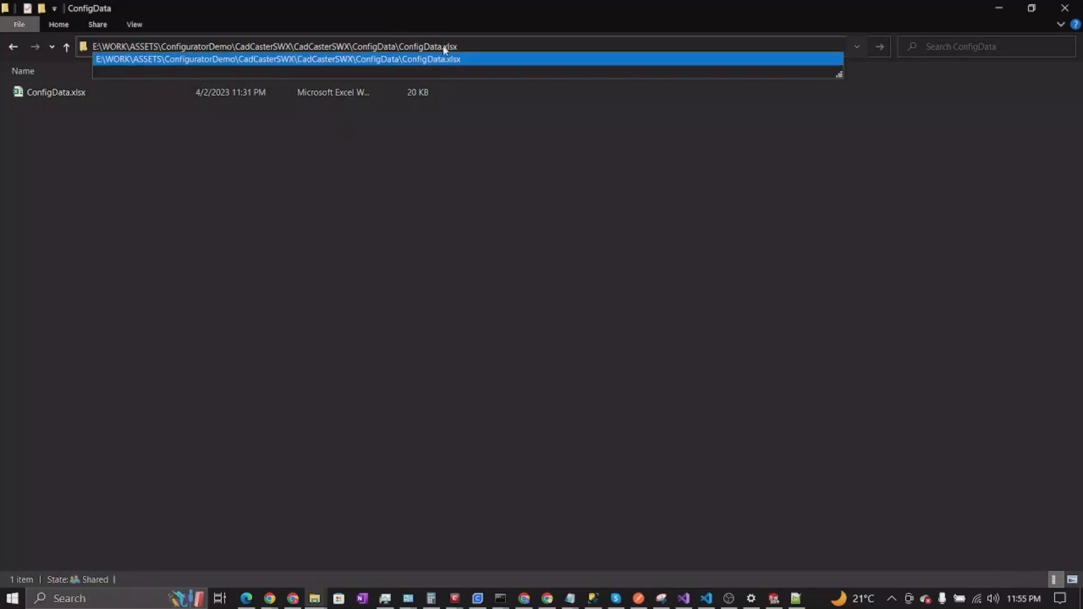
key("Return")
key("ctrl+c")
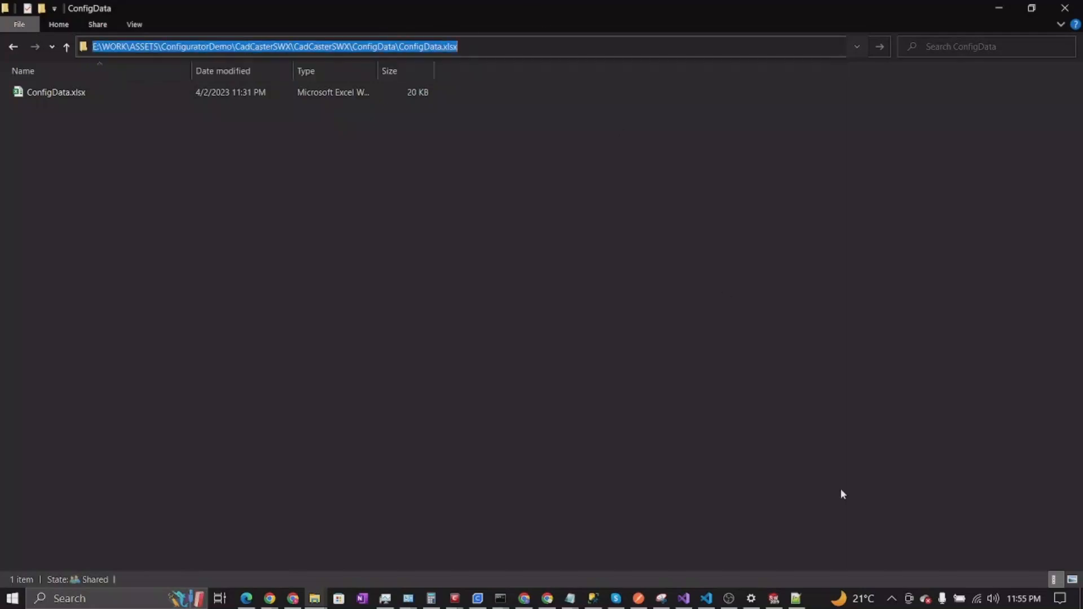
- Back in Notepad++, replace the CADExcelSheet value with the copied path E:\WORK\ASSETS\ConfiguratorDemo\CadCasterSWX\CadCasterSWX\ConfigData\ConfigData.xlsx
left_click(796, 598)
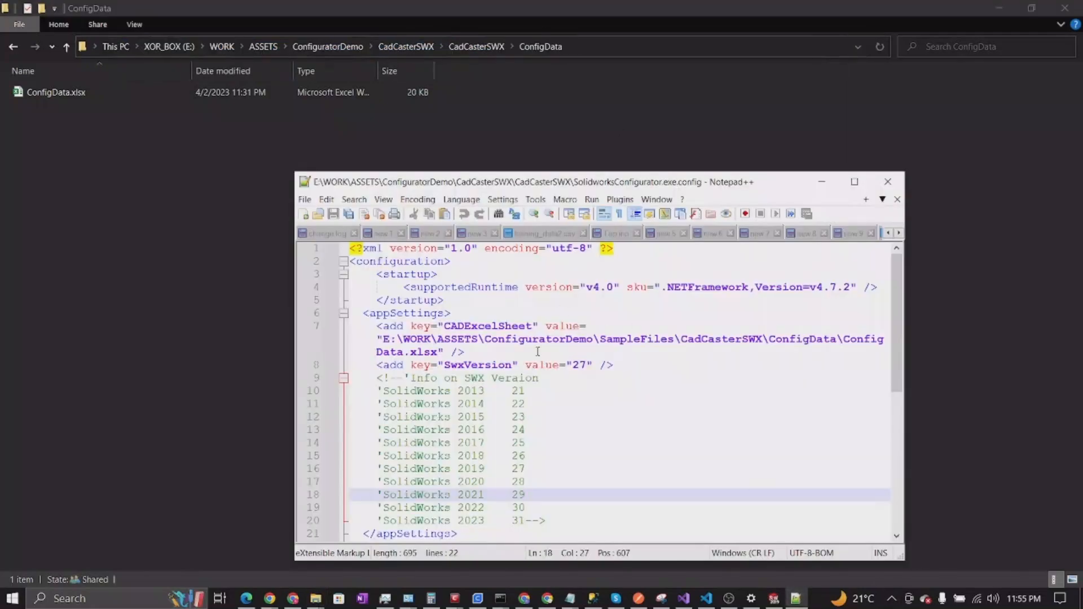
double_click(644, 182)
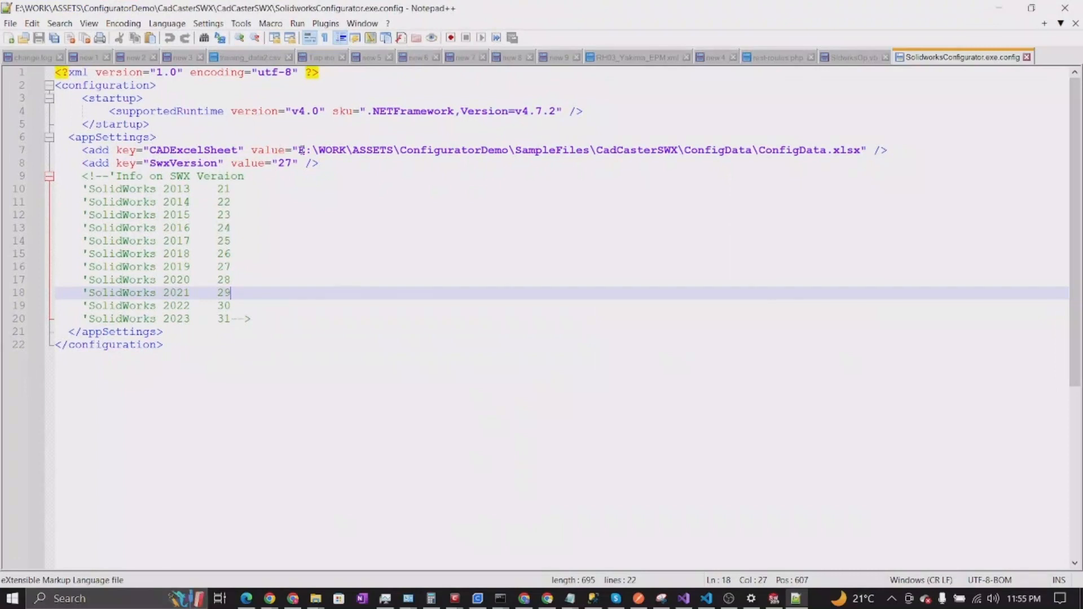
left_click_drag(299, 150, 861, 154)
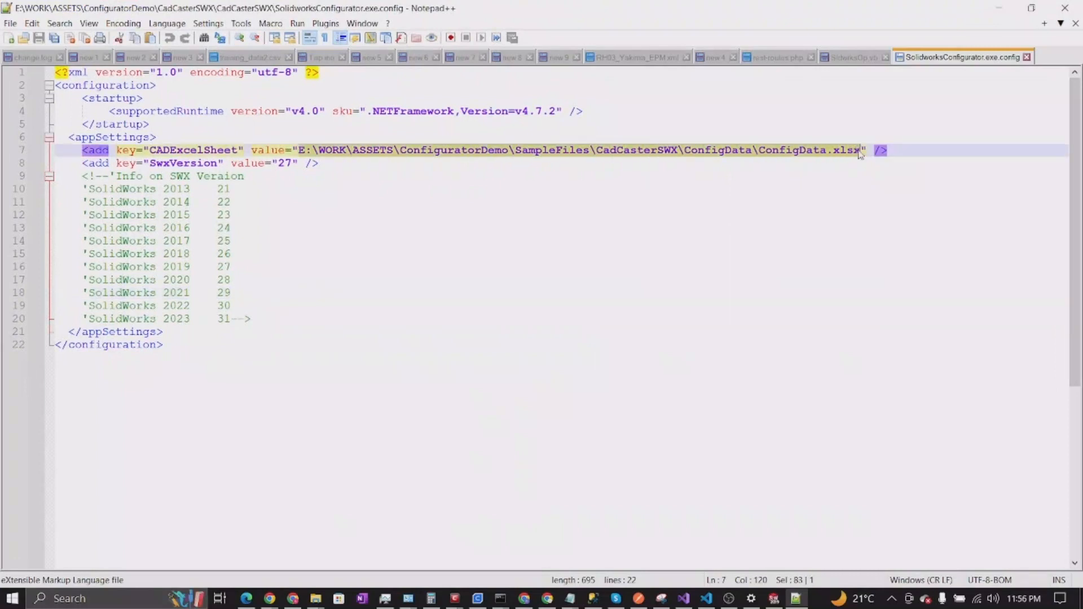
key("ctrl+v")
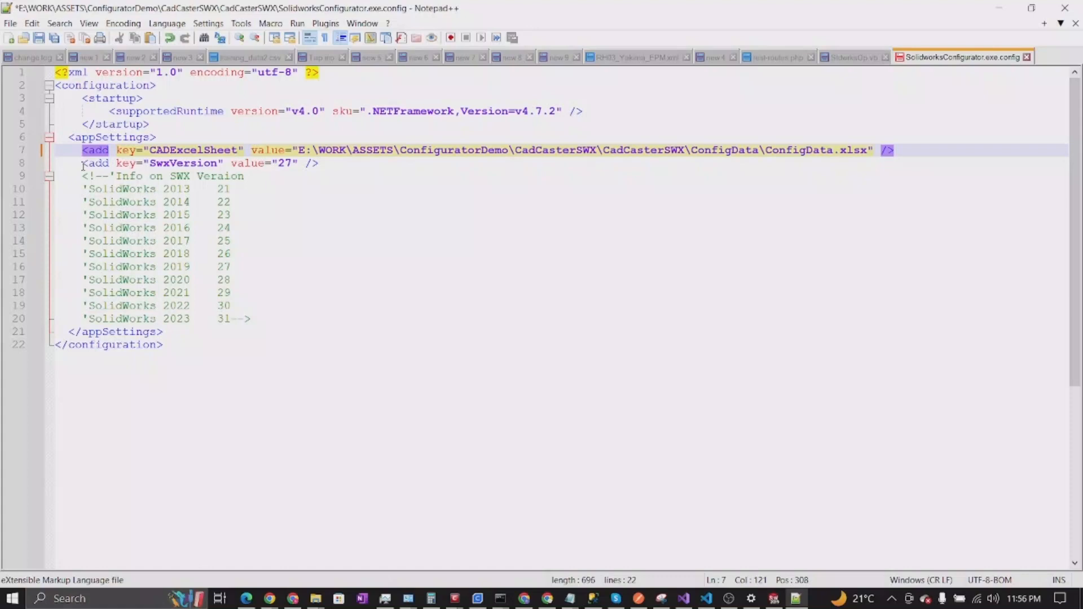
- Compare the SwxVersion value with the commented list of SolidWorks release years and version numbers
left_click_drag(84, 164, 385, 163)
left_click(145, 201)
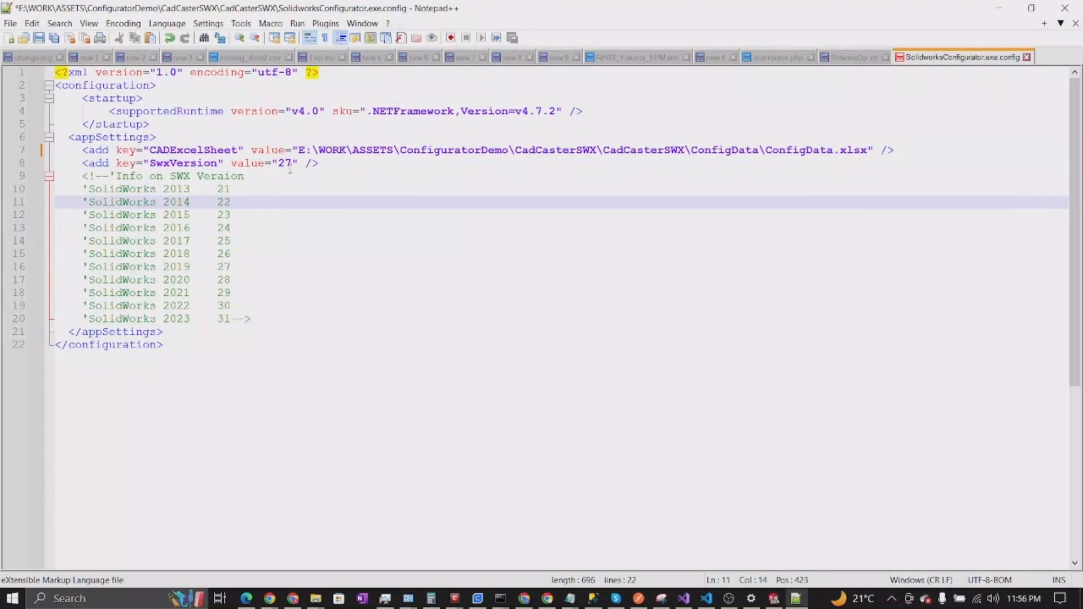
double_click(287, 163)
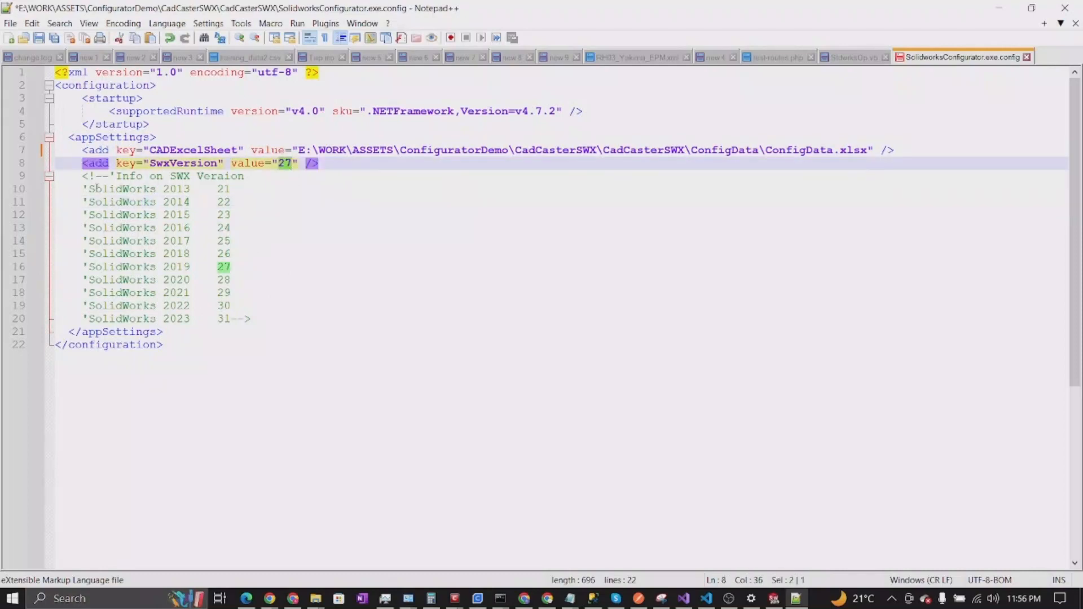
left_click_drag(85, 176, 256, 320)
left_click(336, 293)
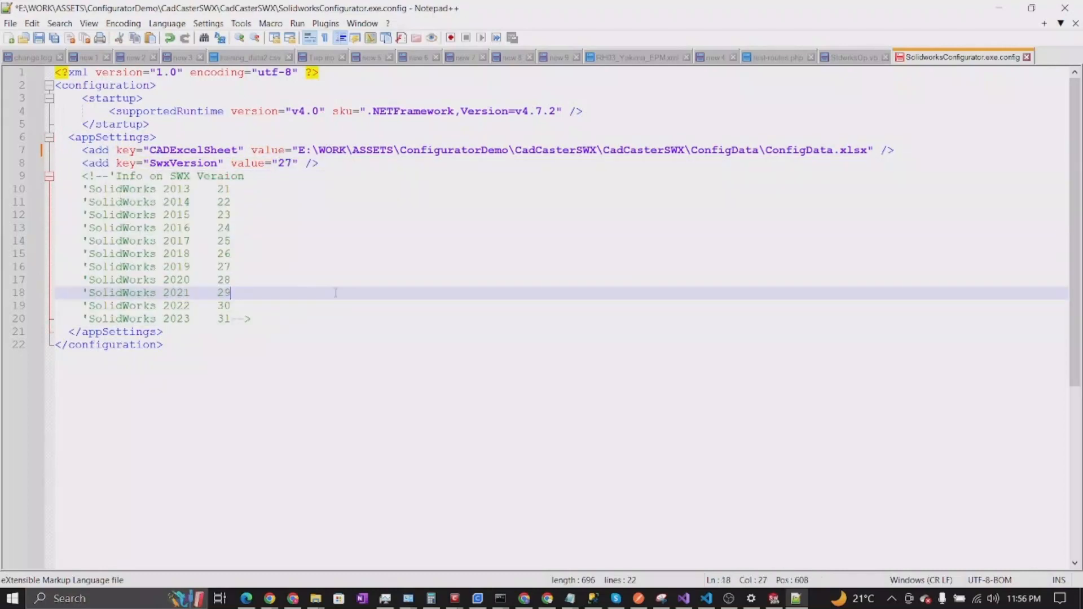
left_click_drag(163, 253, 229, 254)
double_click(226, 254)
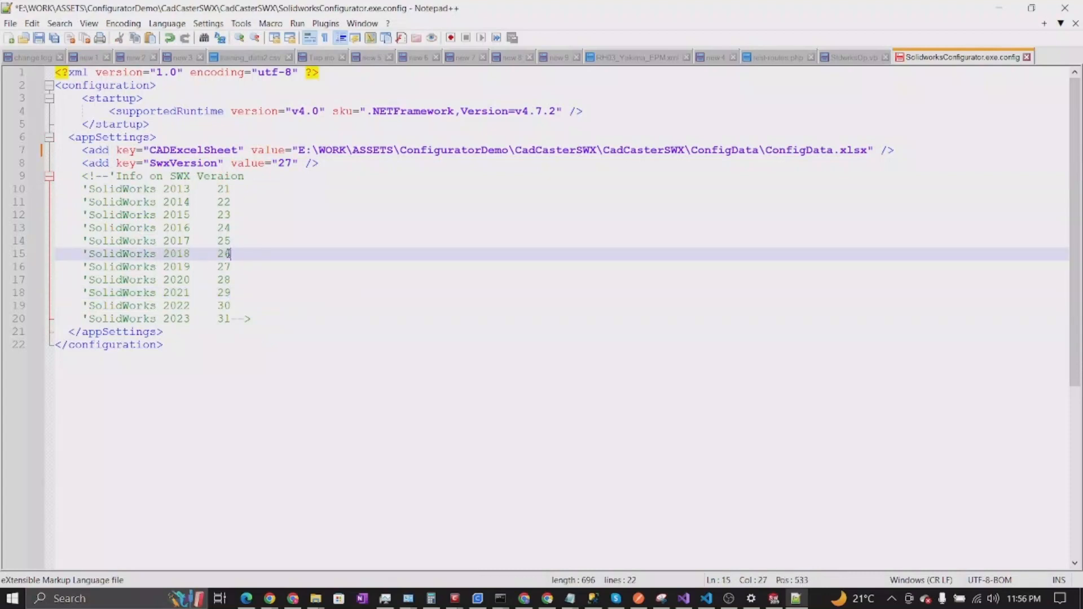
double_click(224, 280)
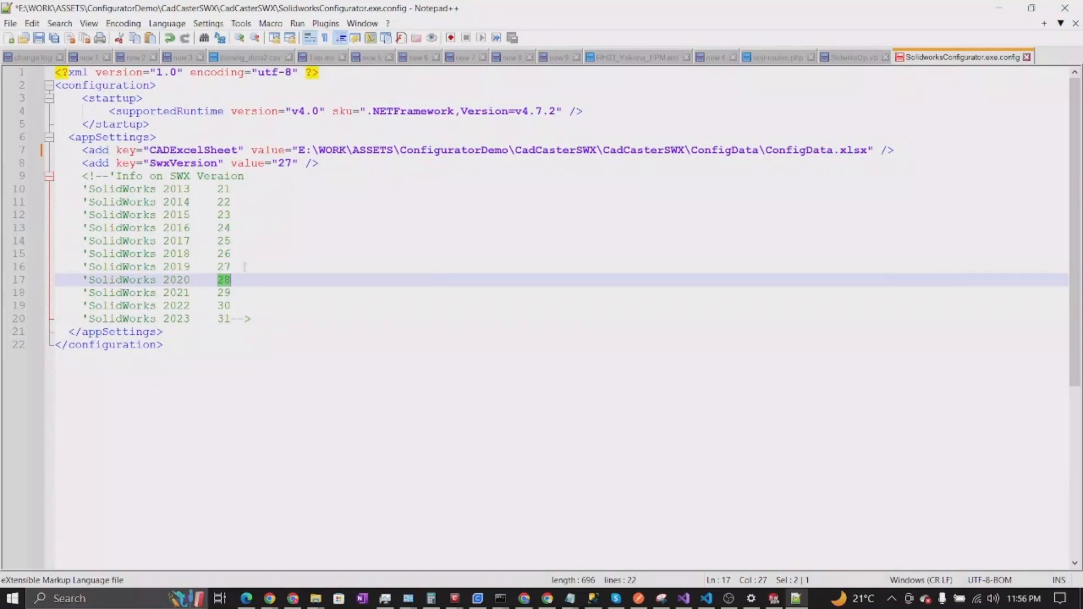
left_click_drag(245, 266, 86, 267)
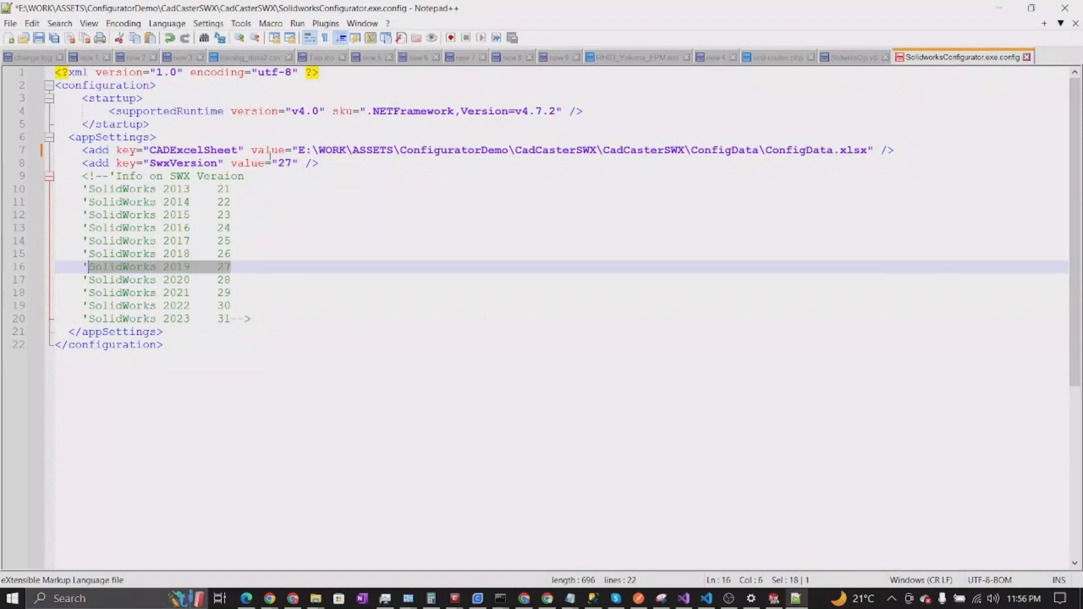
left_click(243, 215)
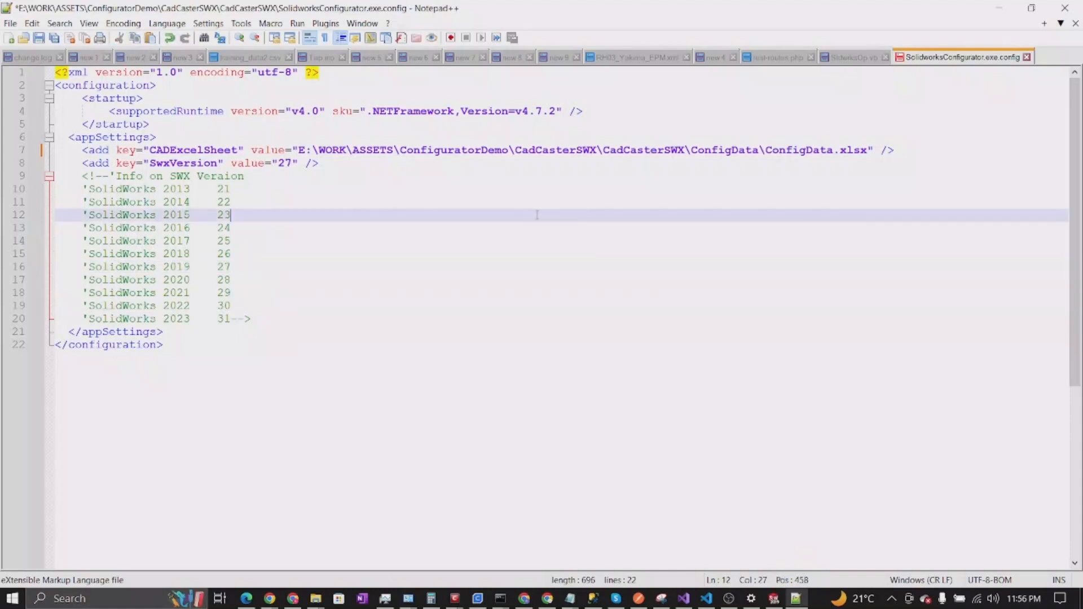
- Save SolidworksConfigurator.exe.config, close Notepad++ and return to the inner CadCasterSWX folder in File Explorer
left_click(39, 38)
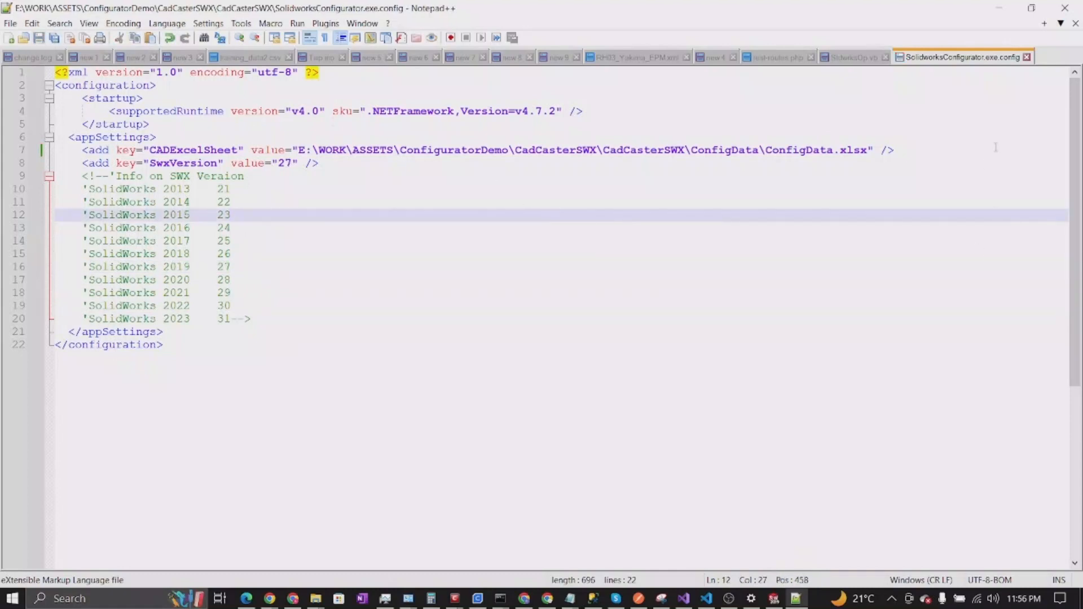
left_click(1065, 10)
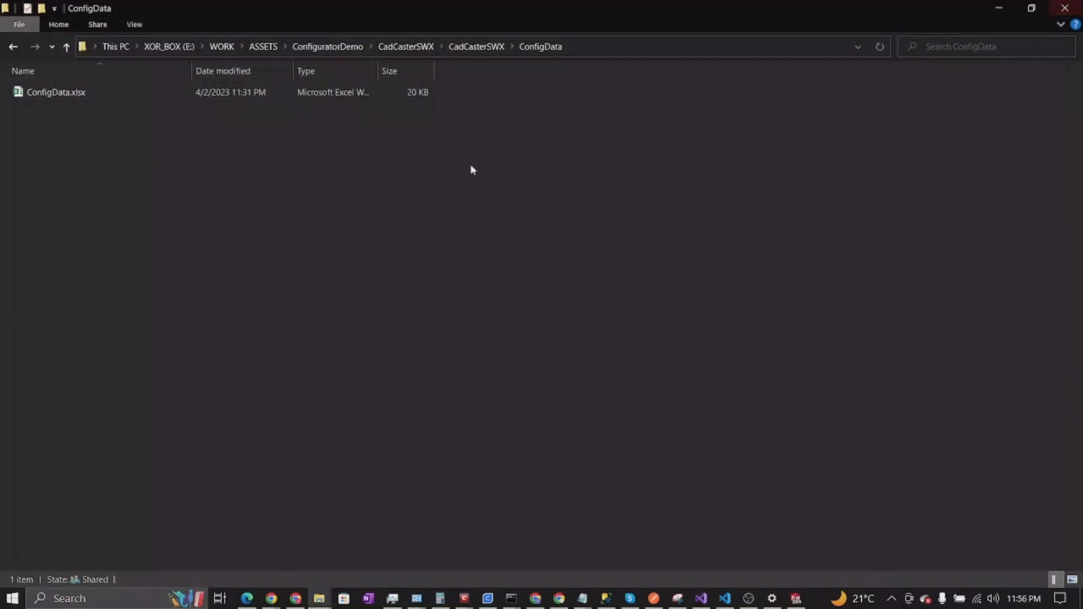
left_click(462, 48)
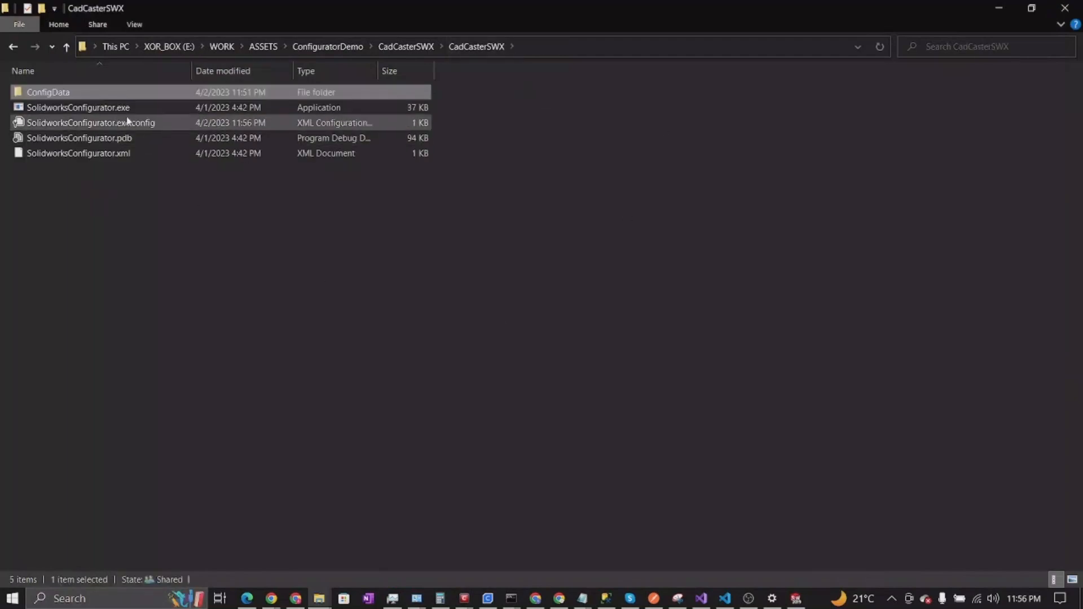
- Open ConfigData.xlsx from the ConfigData folder in Excel and maximize its window
double_click(62, 92)
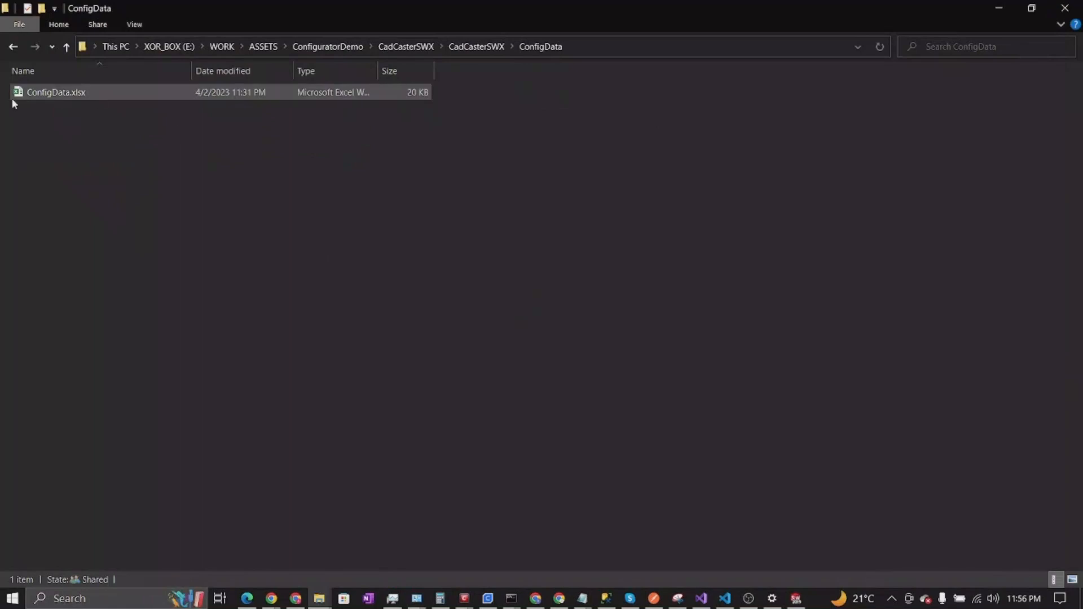
double_click(32, 93)
right_click(33, 93)
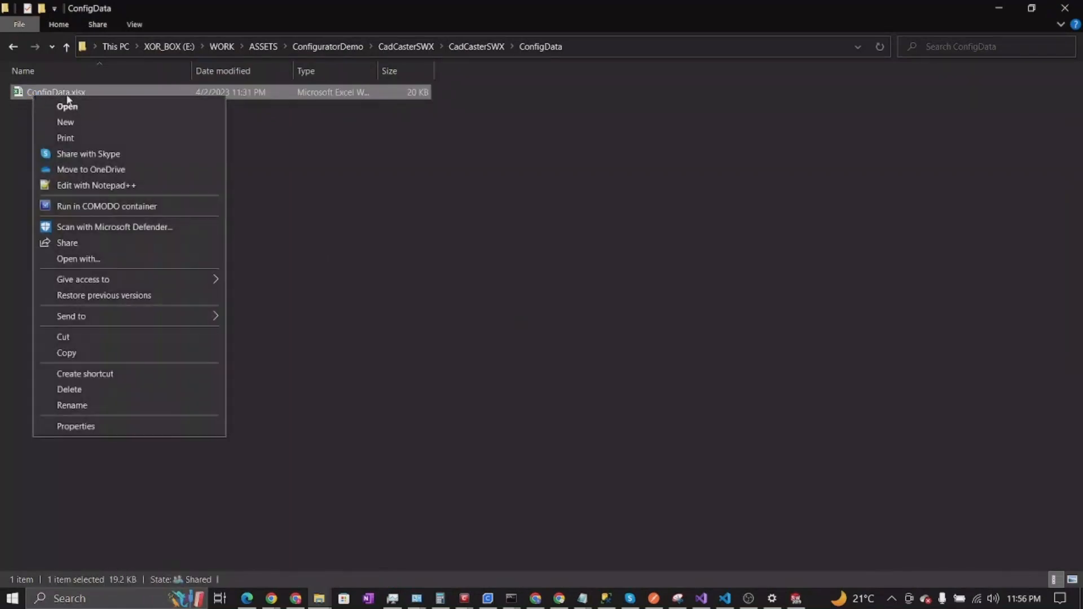
left_click(99, 106)
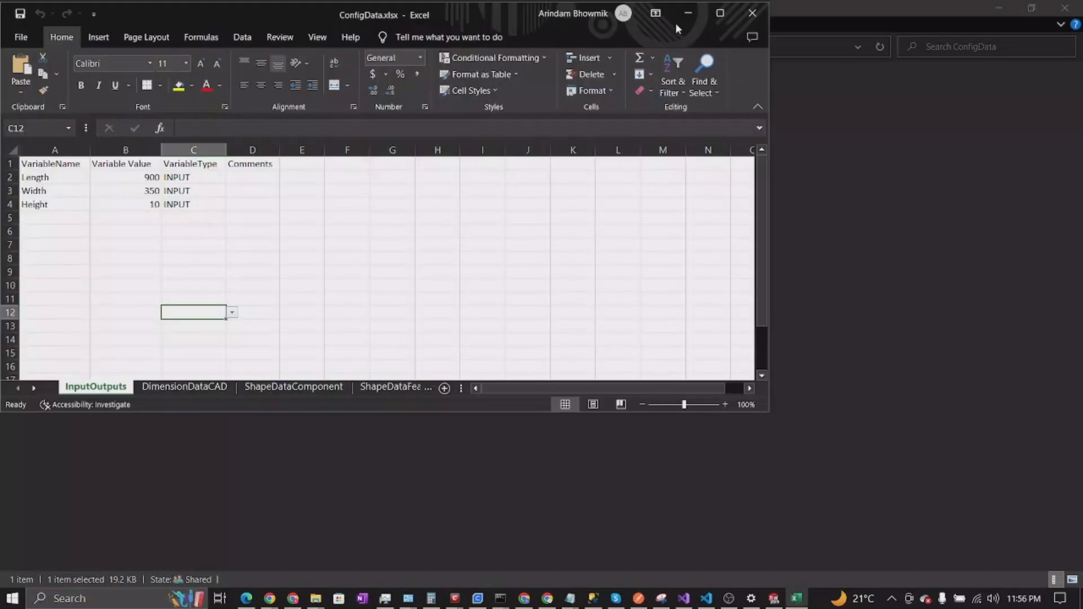
left_click(720, 13)
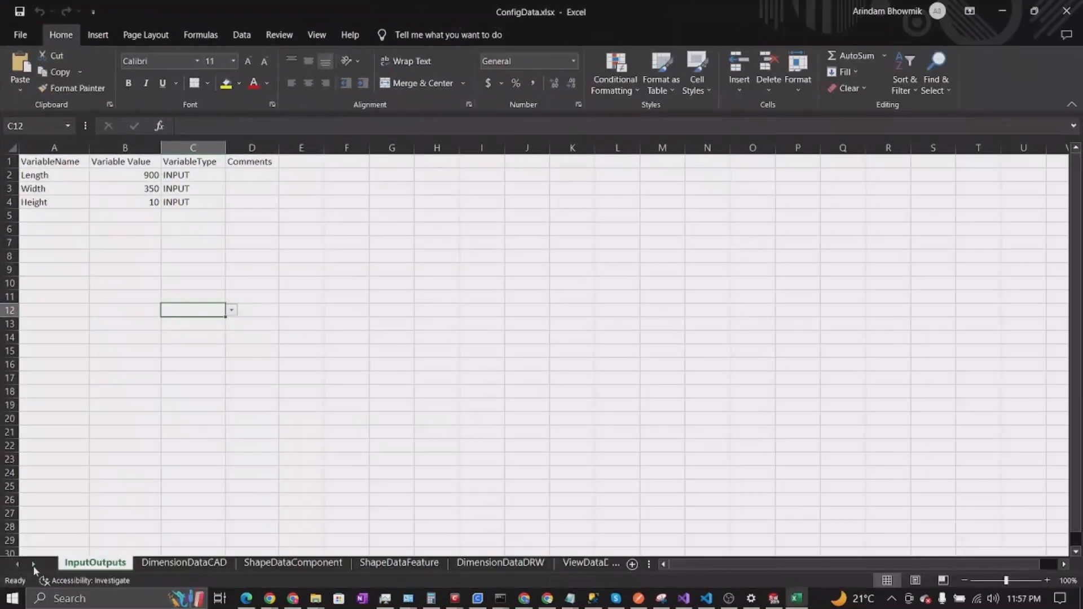
- Clear the InitiateDrawingsModifyNA row on the WorkFlow sheet
left_click(33, 564)
left_click(34, 564)
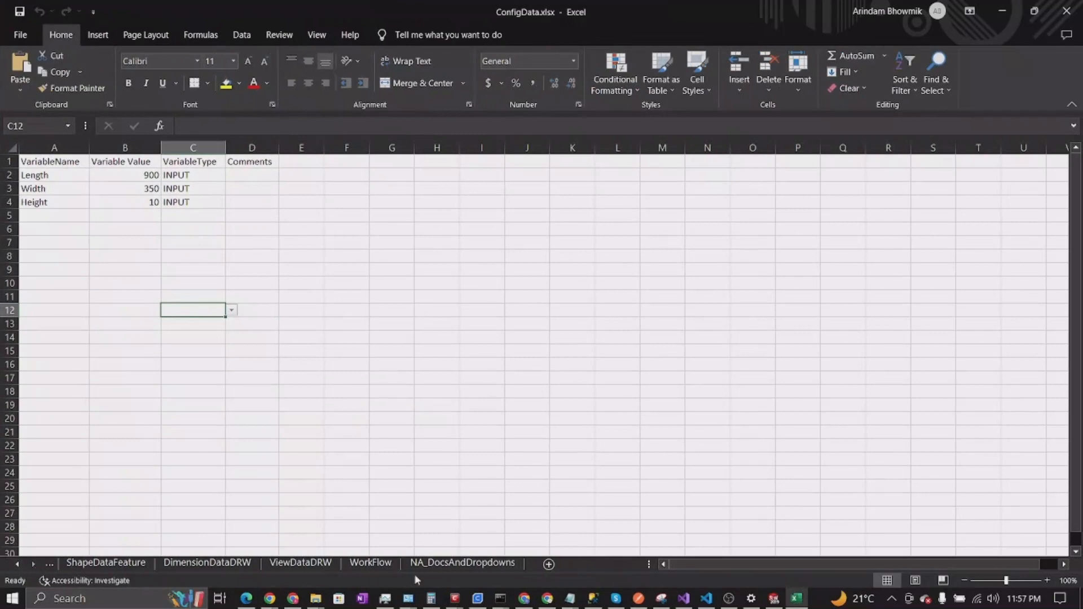
left_click(375, 563)
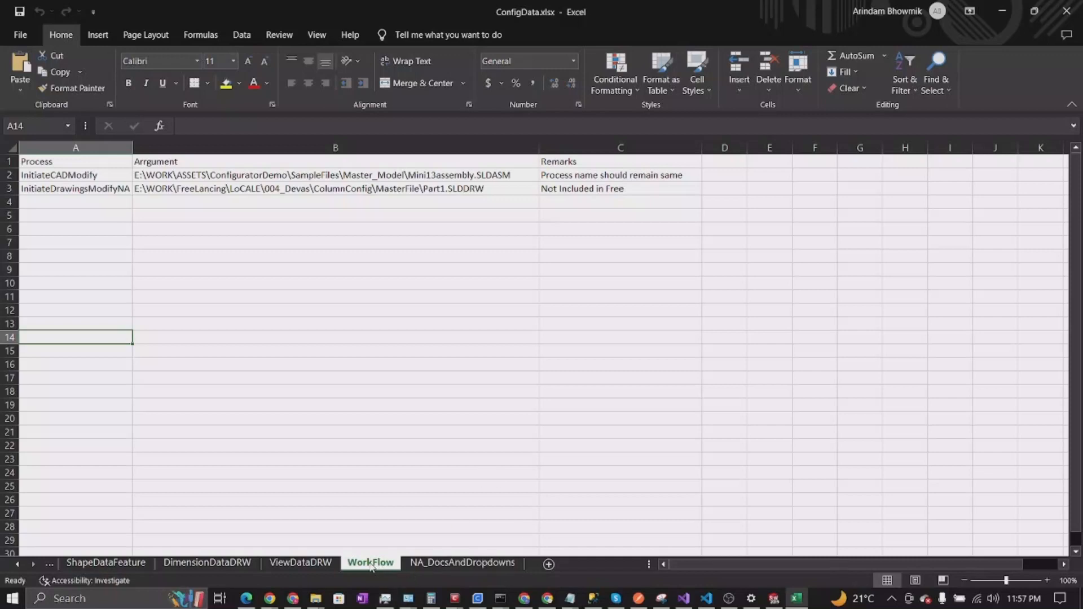
left_click(4, 189)
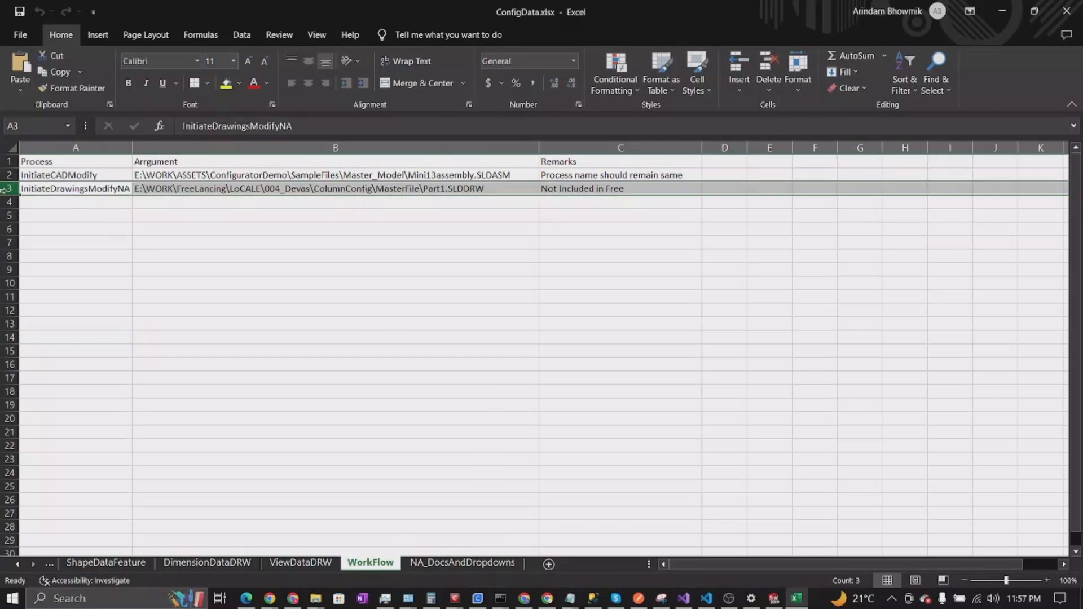
key("Delete")
left_click(505, 362)
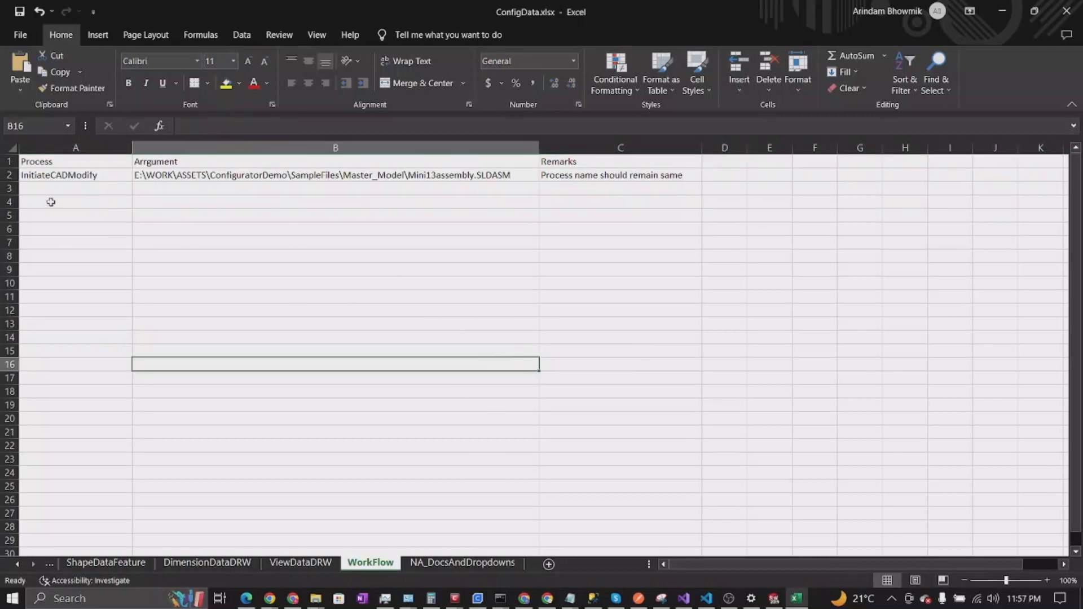
- Review the InitiateCADModify row on the WorkFlow sheet and view the NA_DocsAndDropdowns sheet
left_click(9, 175)
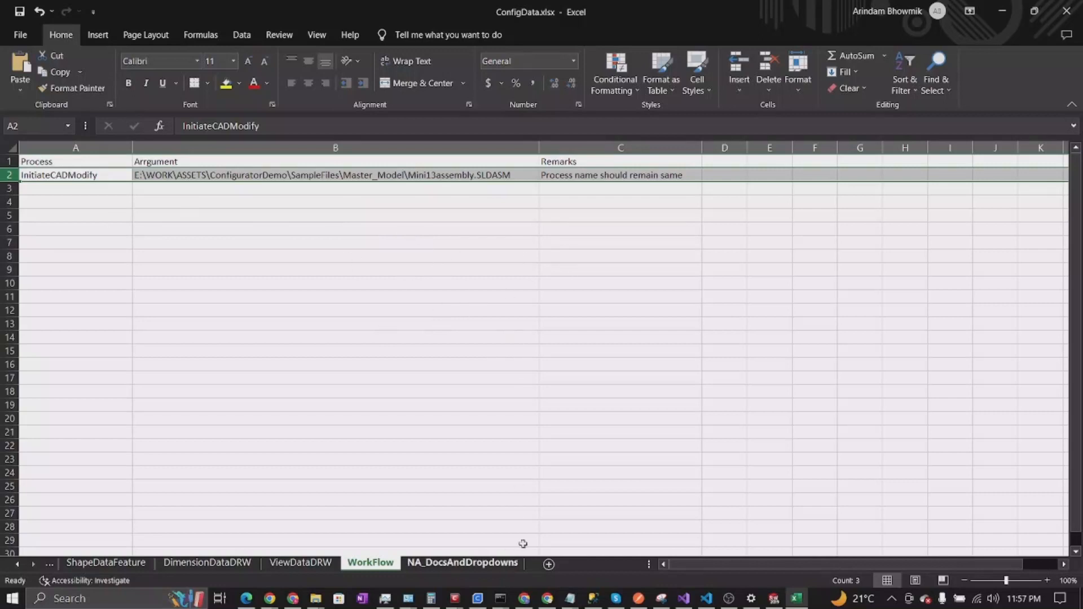
left_click(57, 174)
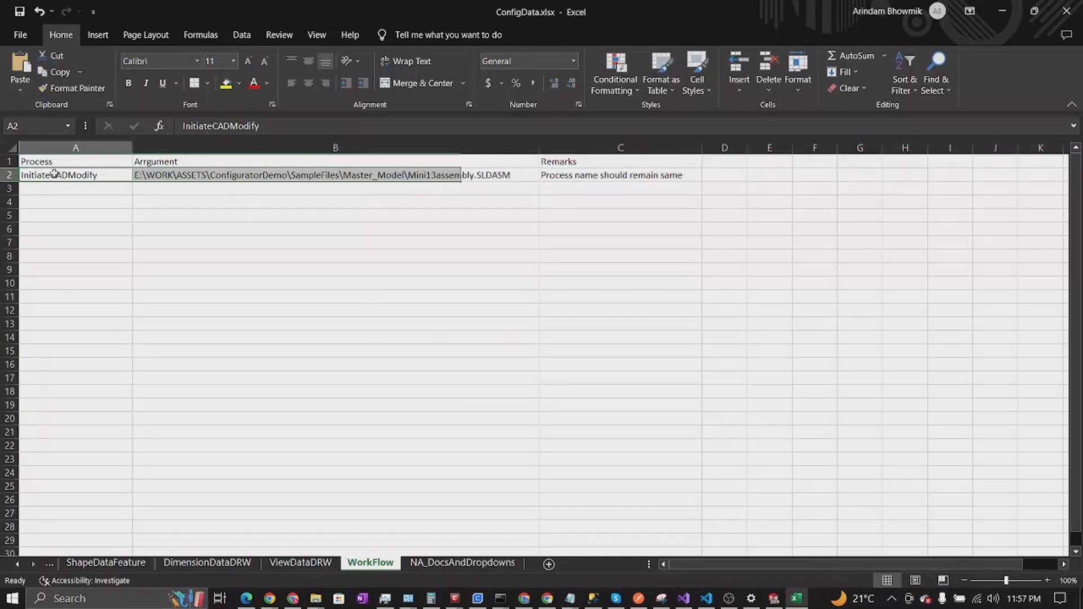
left_click(462, 562)
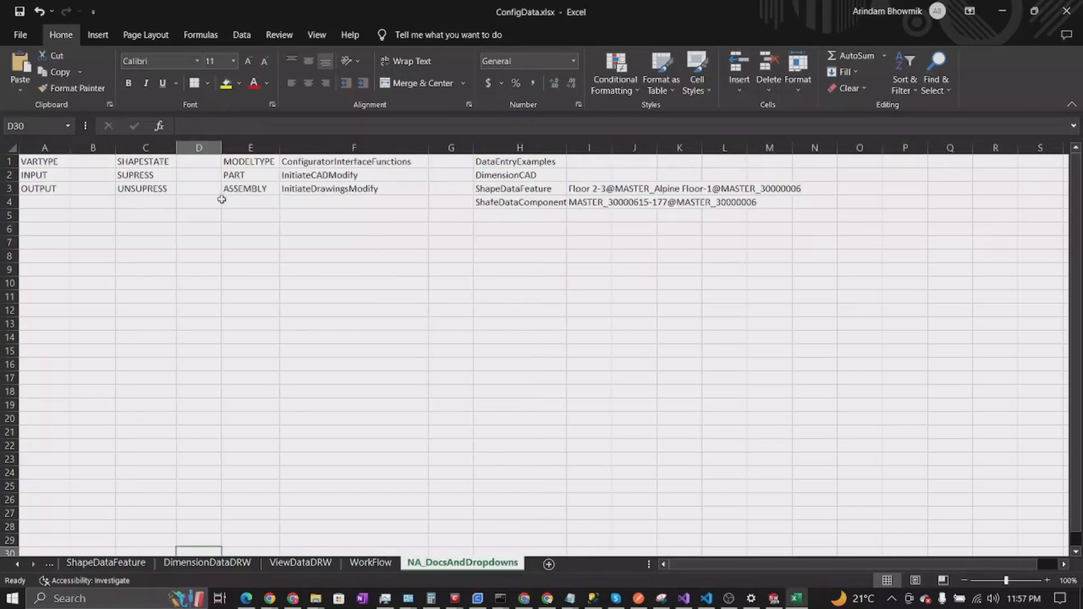
- Examine the listed ConfiguratorInterfaceFunctions names, and return to the InitiateCADModify row on the WorkFlow sheet
left_click_drag(348, 174, 347, 189)
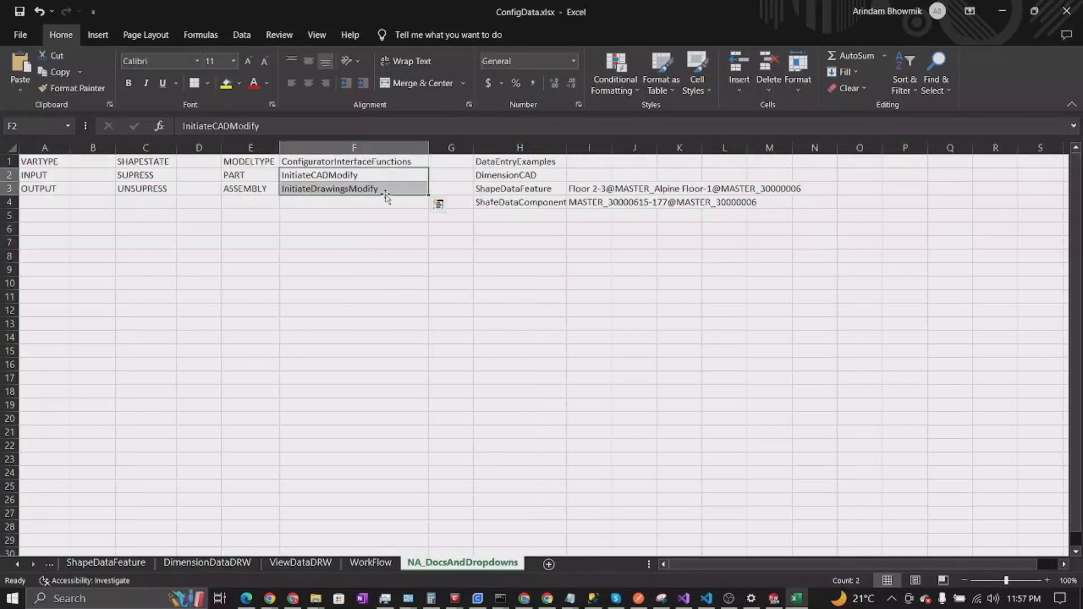
left_click(371, 563)
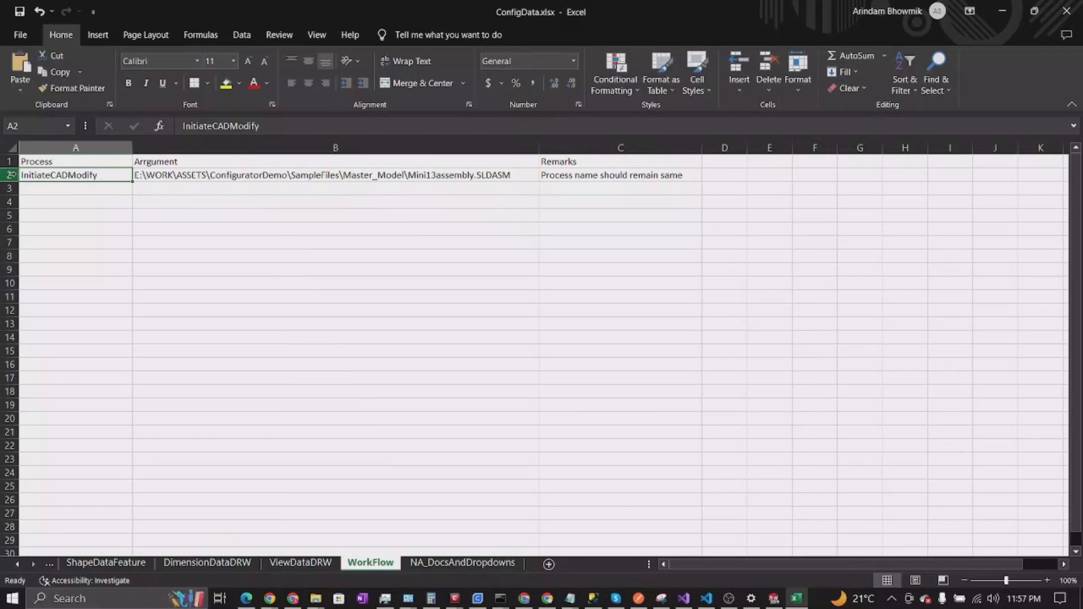
left_click(10, 175)
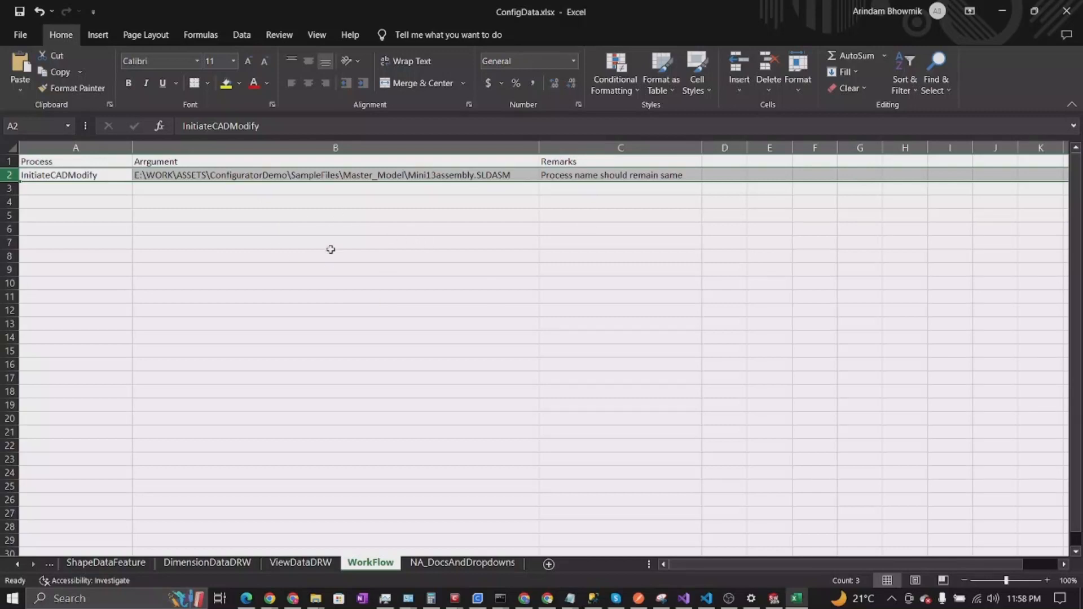
left_click(60, 176)
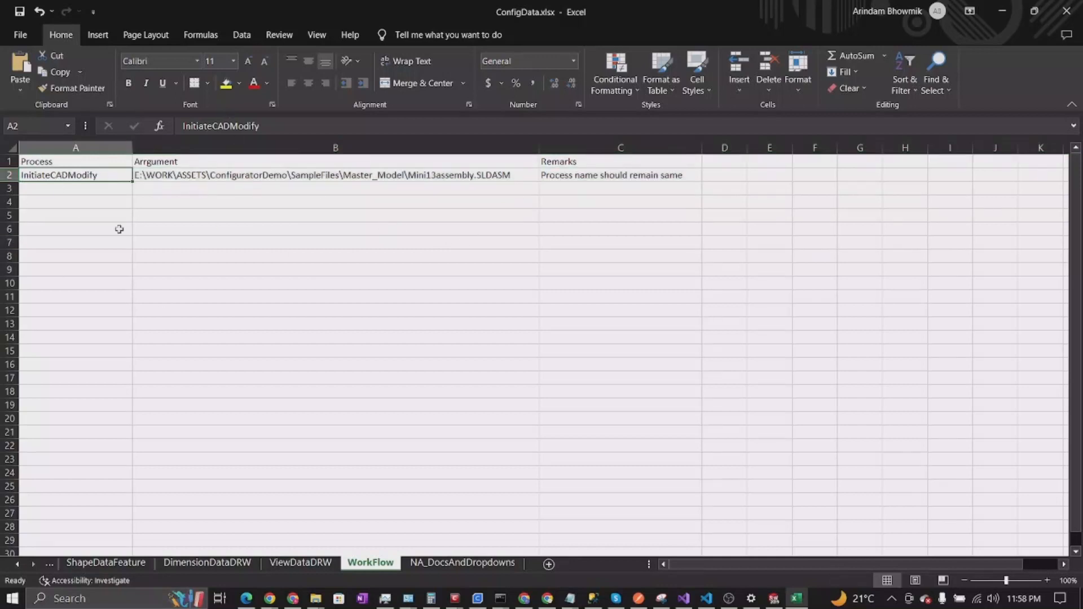
- Examine the process name in cell A2 of the WorkFlow sheet without changing it
double_click(74, 177)
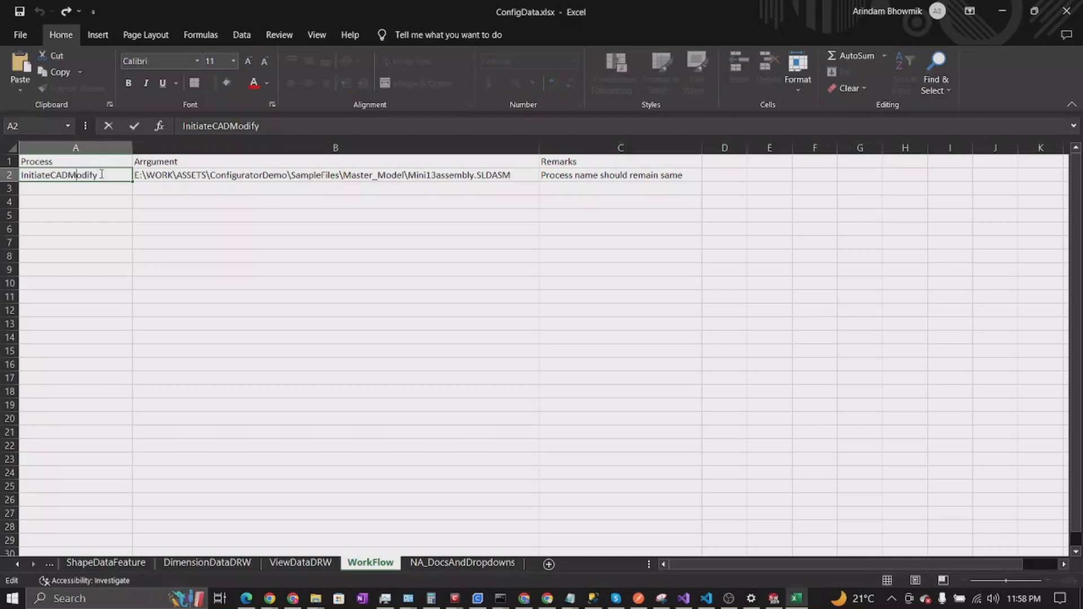
double_click(74, 176)
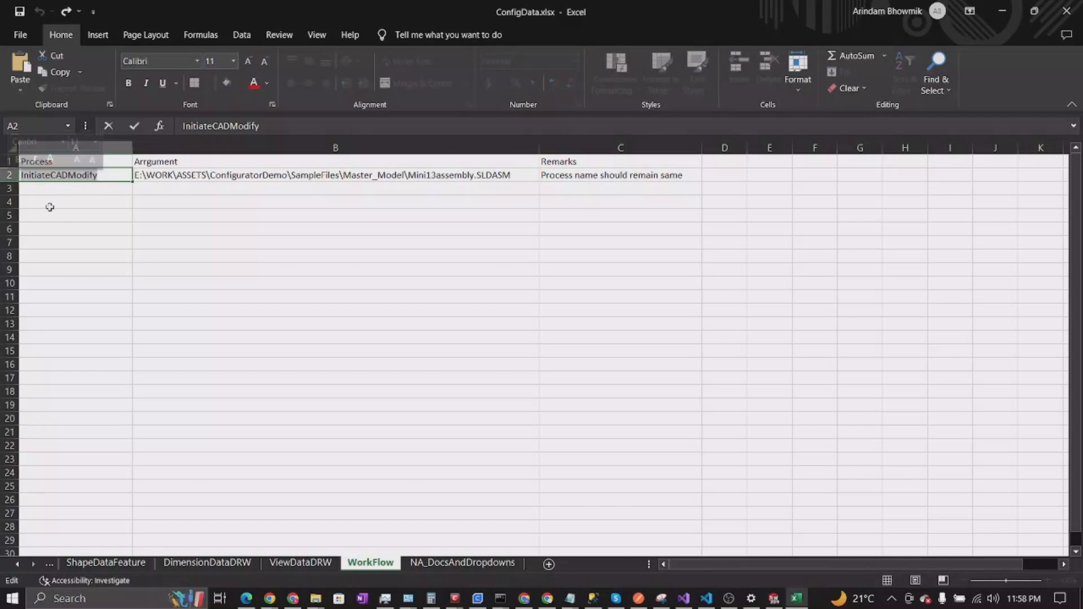
left_click(105, 204)
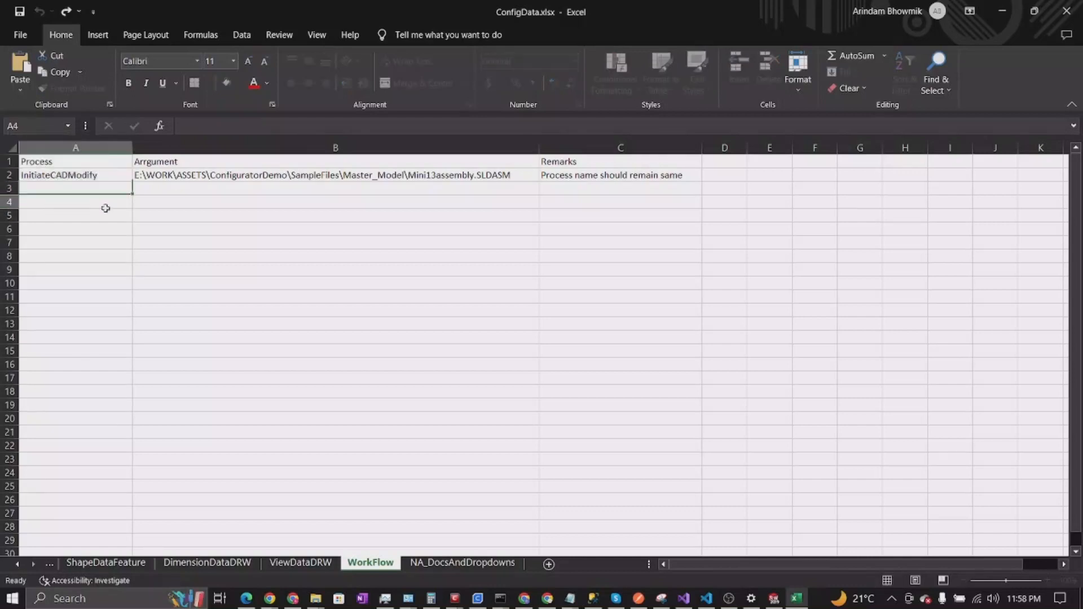
left_click(52, 179)
double_click(74, 175)
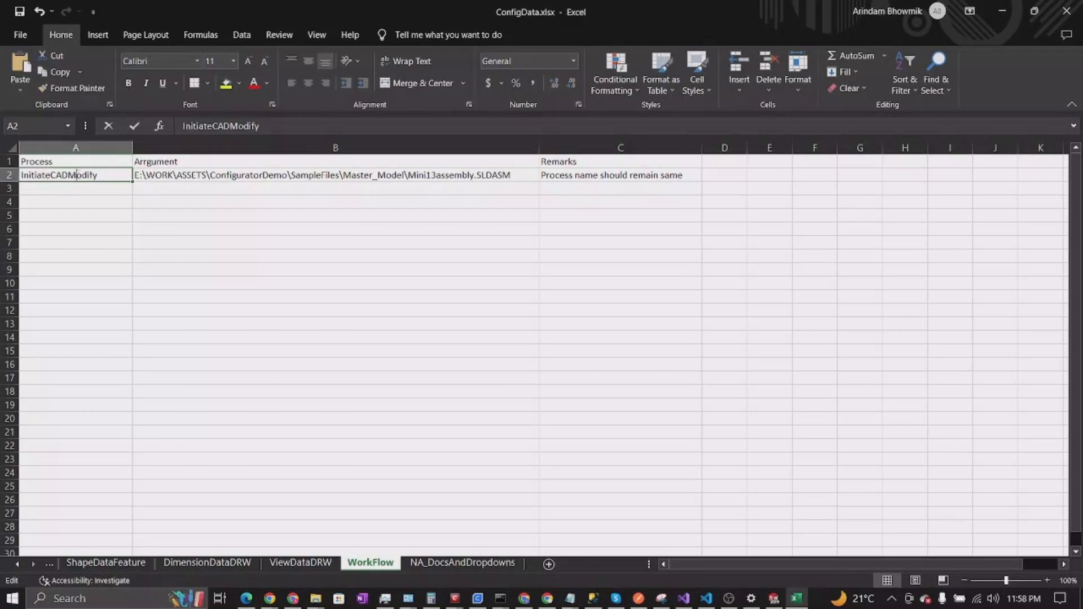
left_click_drag(111, 173, 46, 175)
left_click(79, 225)
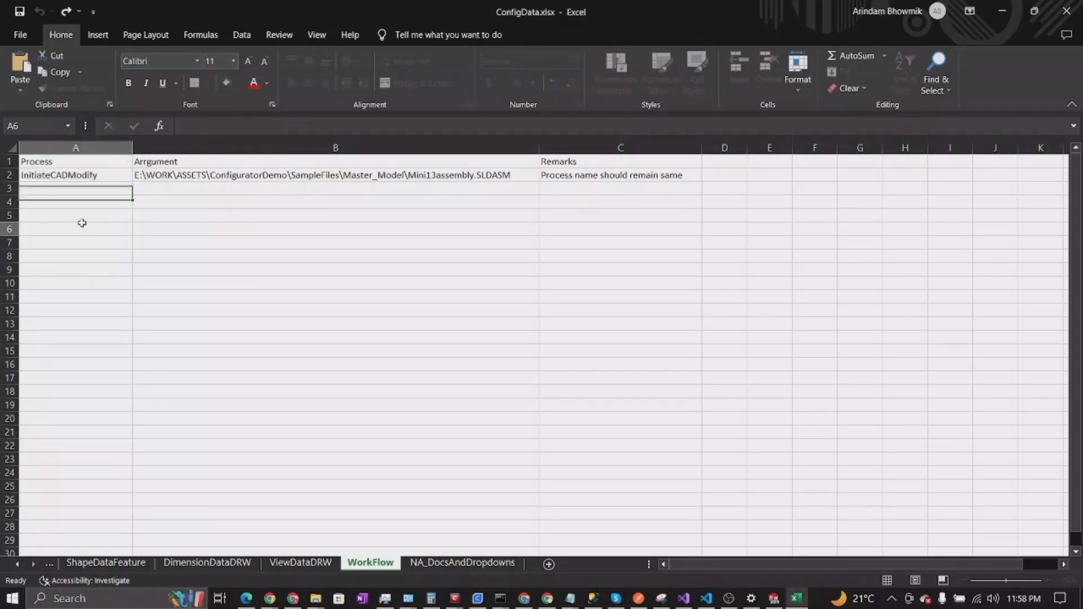
left_click(91, 176)
left_click(222, 266)
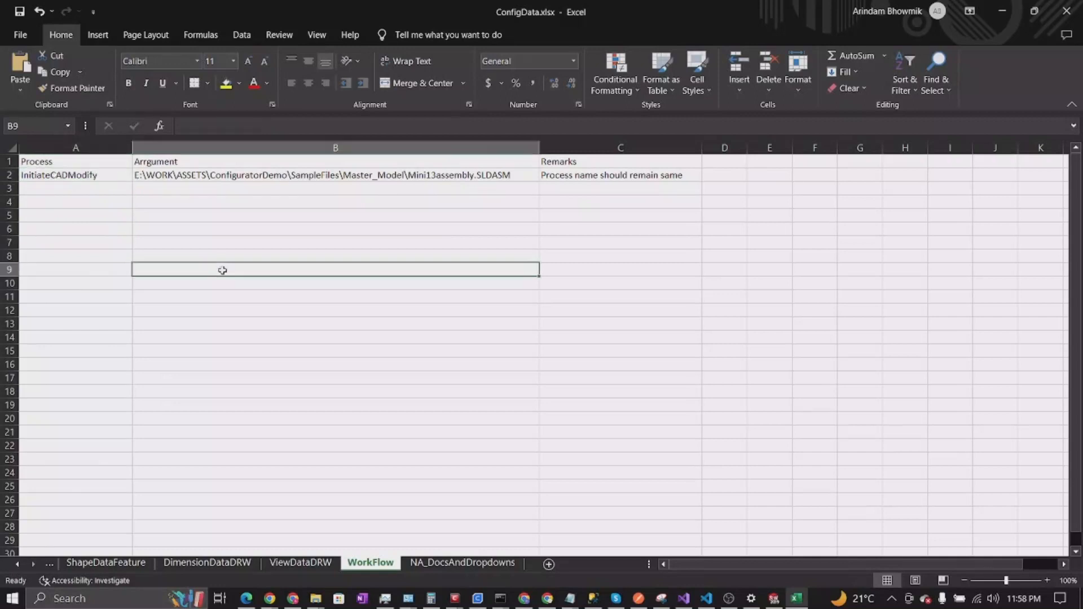
- Examine the full assembly path in the argument cell of the InitiateCADModify row
left_click(185, 174)
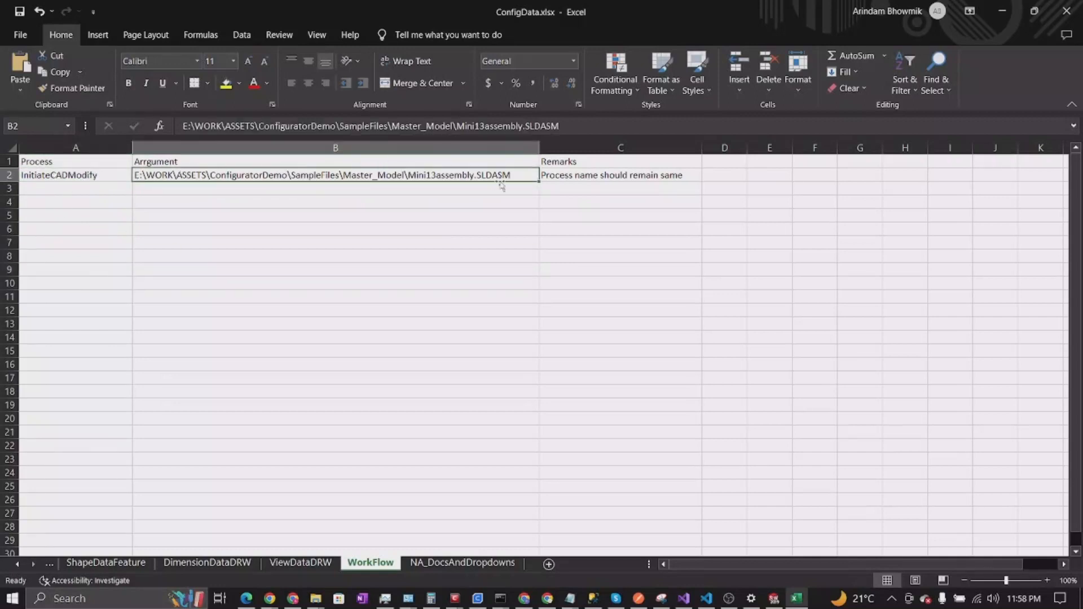
double_click(518, 175)
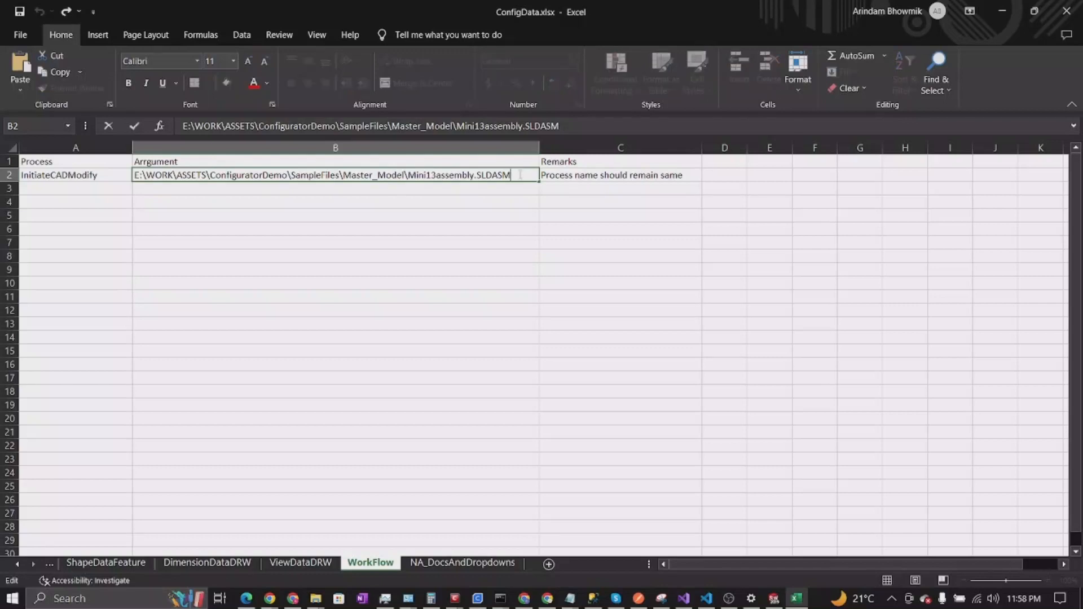
left_click_drag(511, 175, 128, 175)
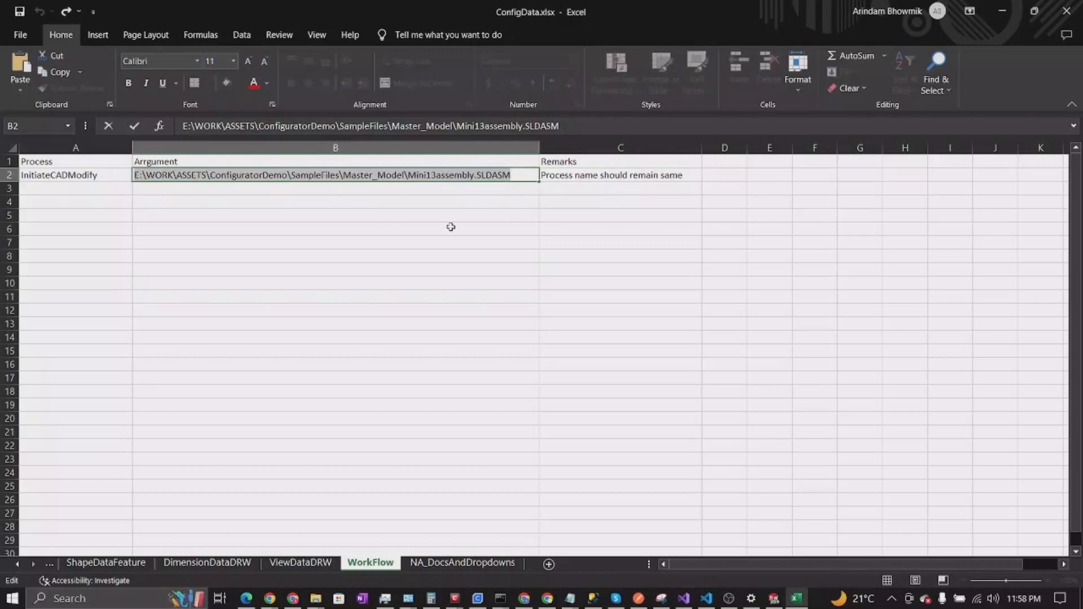
left_click(320, 242)
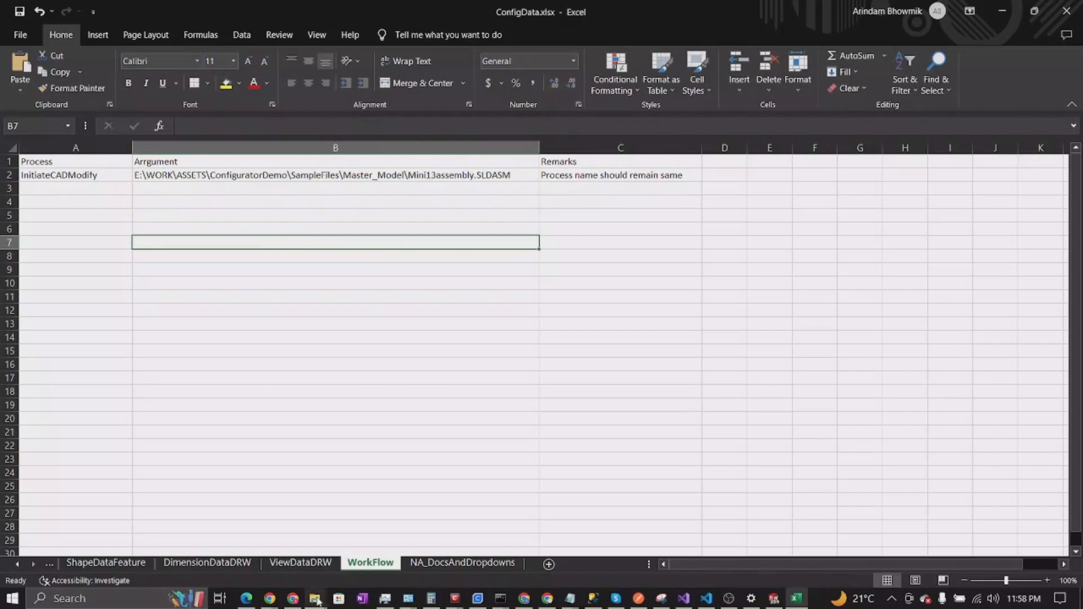
- Switch to File Explorer, locate Mini13assembly.SLDASM in SampleFiles\Master_Model, check the folder's path and close that window
left_click(312, 602)
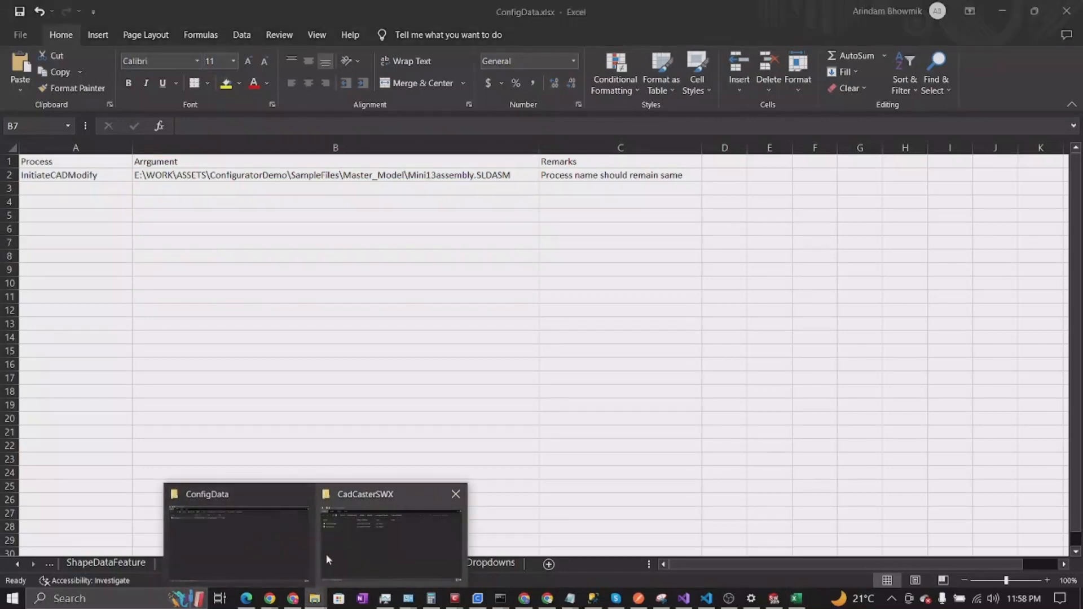
mouse_move(346, 550)
left_click(387, 557)
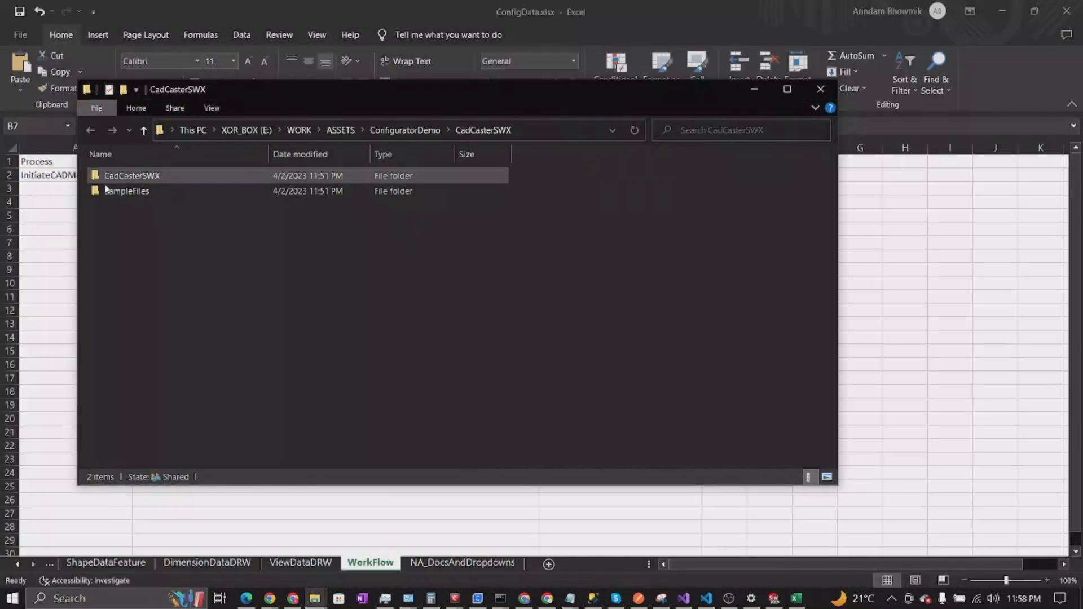
double_click(133, 190)
double_click(136, 175)
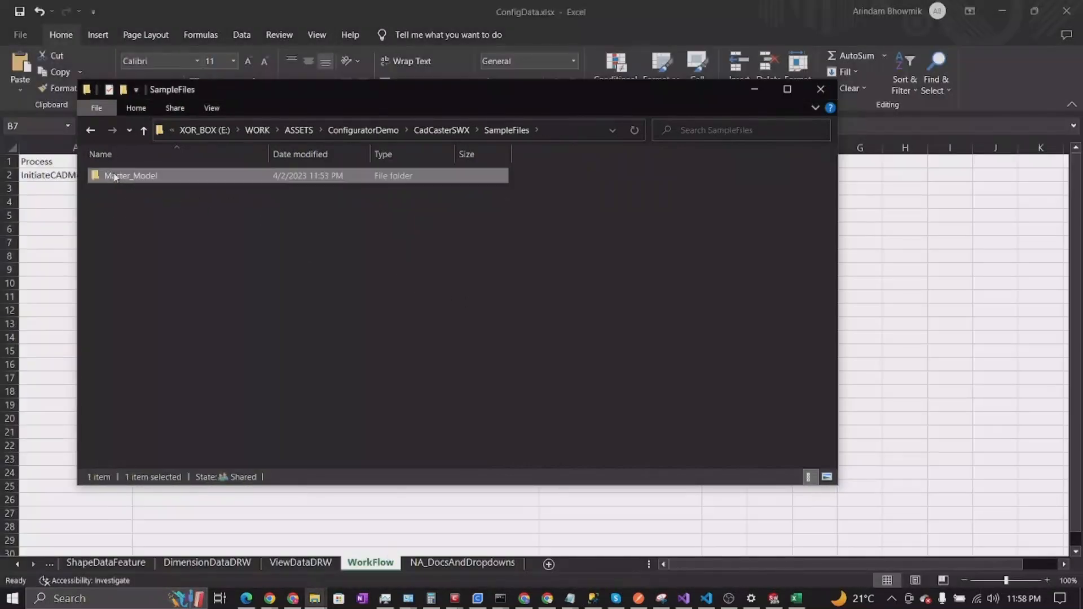
left_click(338, 206)
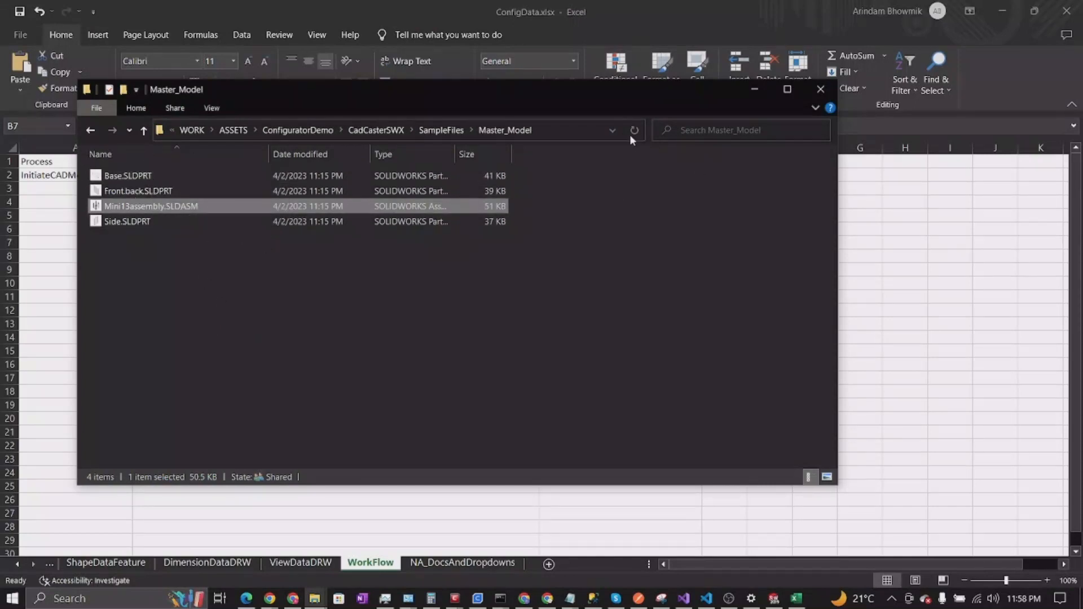
left_click(544, 130)
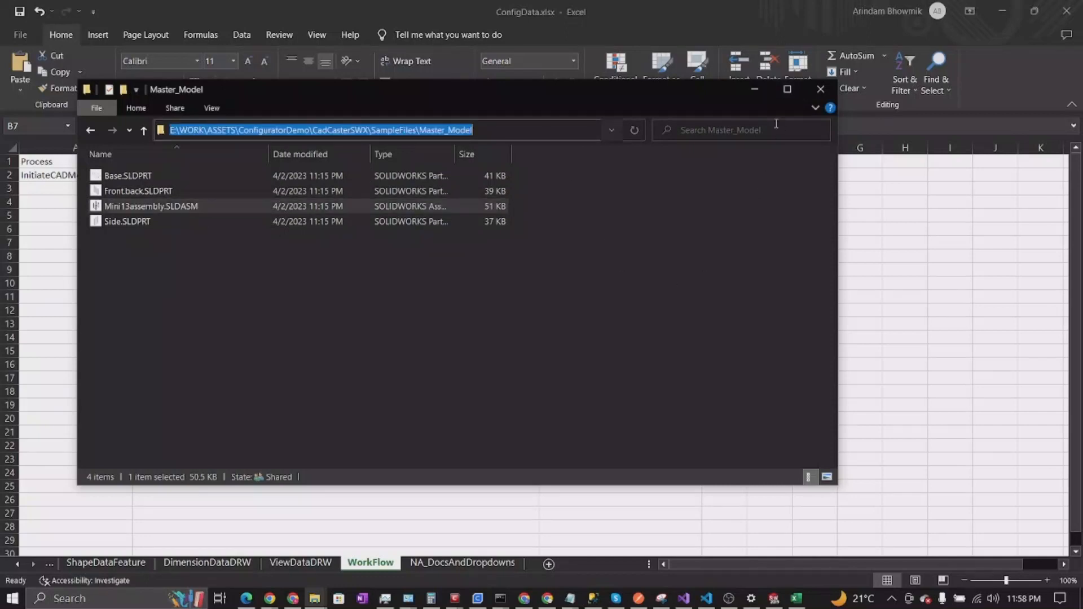
left_click(821, 89)
left_click(411, 297)
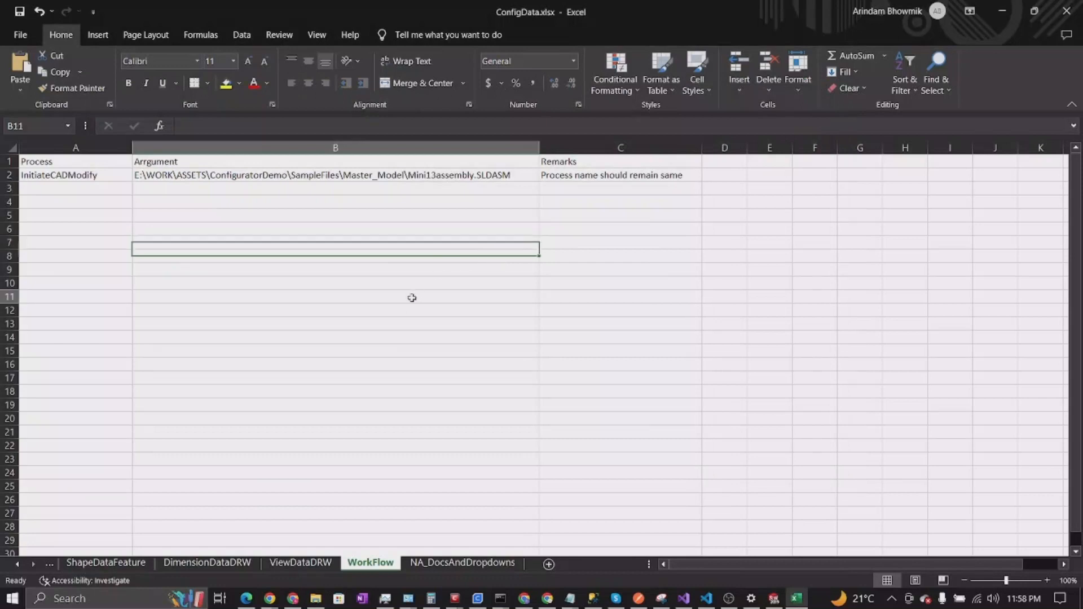
- Open the InitiateCADModify argument for editing, switch to File Explorer and select Mini13assembly.SLDASM in CadCasterSWX\SampleFiles\Master_Model
double_click(206, 174)
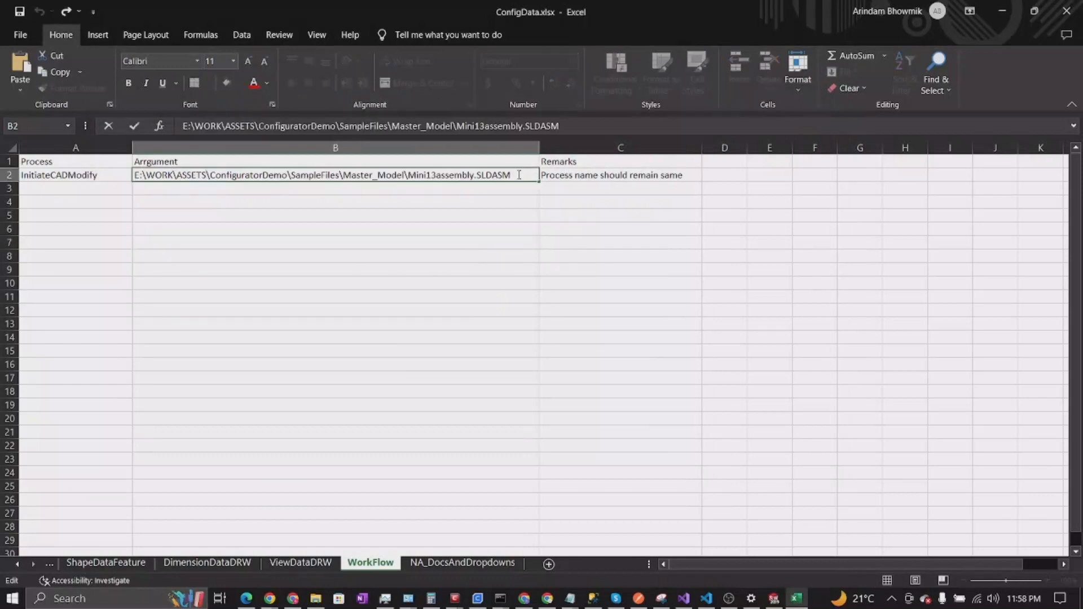
left_click(316, 599)
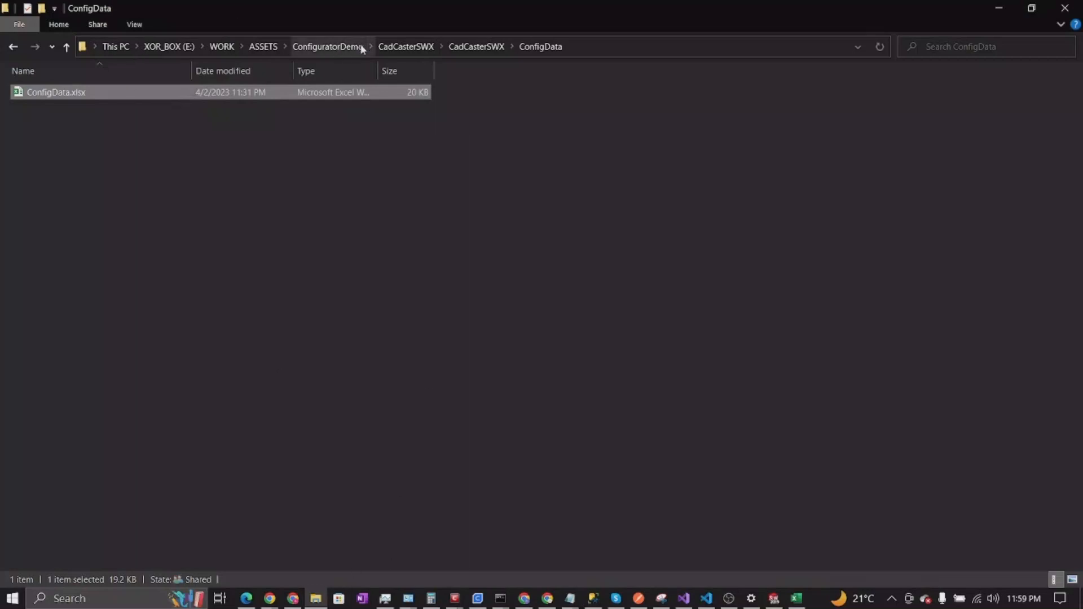
left_click(399, 49)
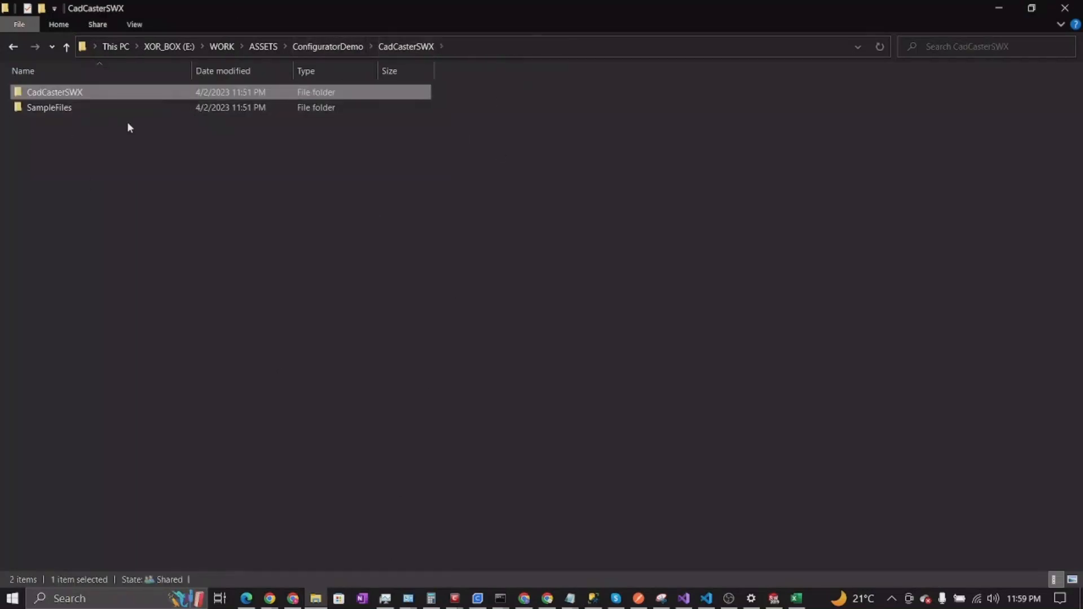
left_click(96, 110)
double_click(96, 111)
double_click(58, 91)
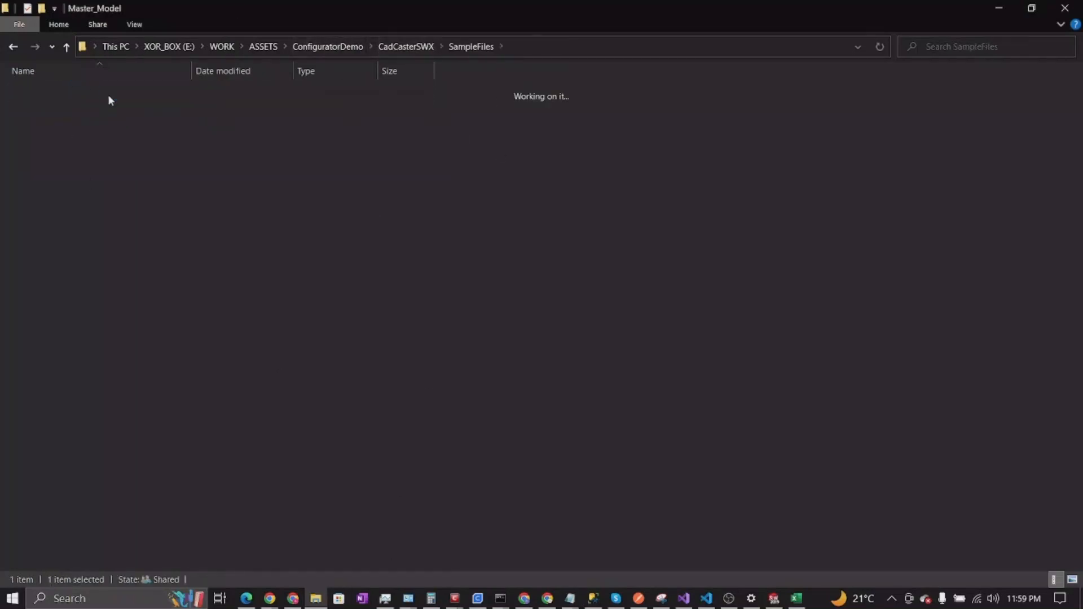
left_click(63, 120)
- Extend the Master_Model folder address to Mini13assembly.SLDASM and copy the full file path
left_click(604, 47)
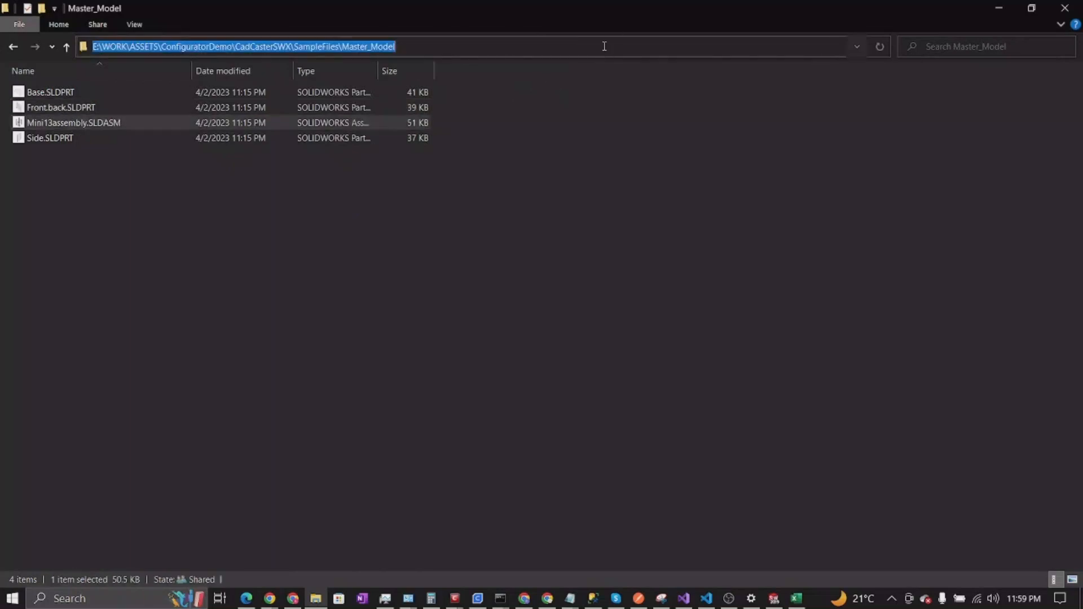
left_click(605, 46)
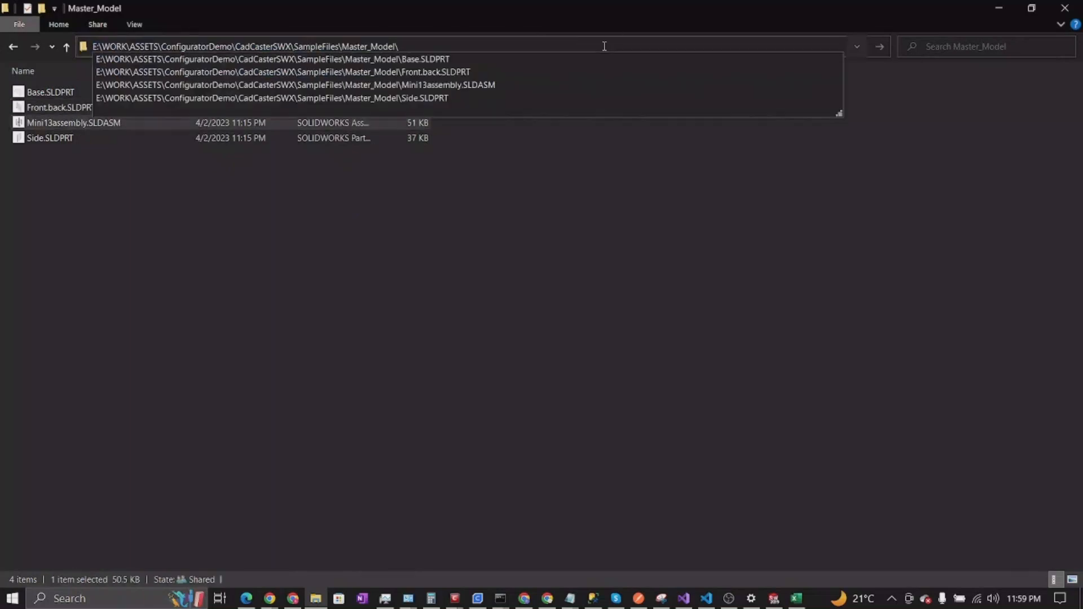
key("Down")
key("Down")
key("Down")
key("Return")
key("ctrl+c")
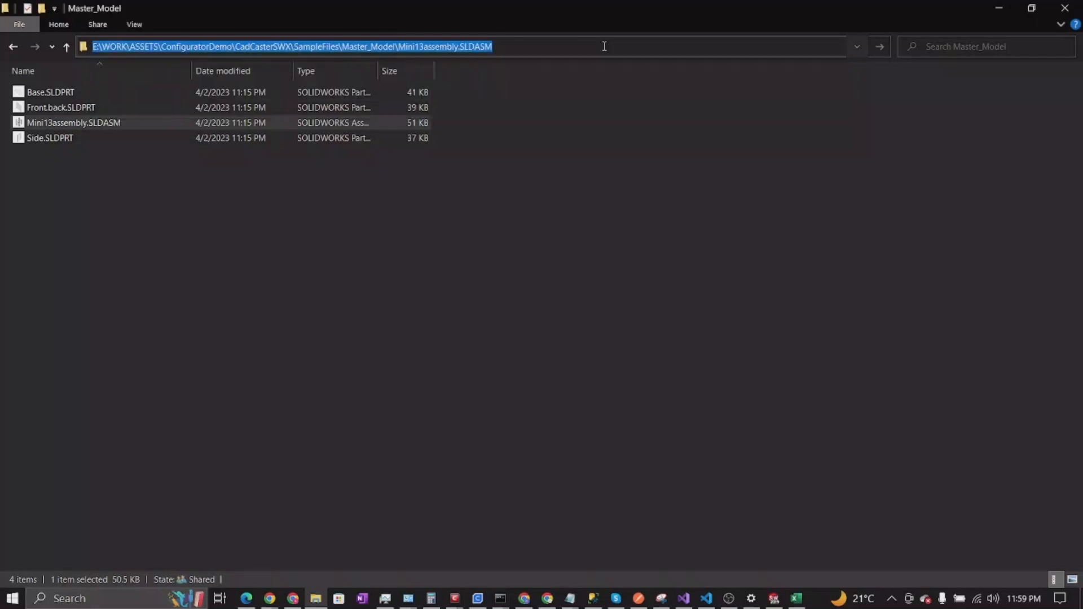
- Back in Excel, replace the InitiateCADModify argument with E:\WORK\ASSETS\ConfiguratorDemo\CadCasterSWX\SampleFiles\Master_Model\Mini13assembly.SLDASM and fit column B to its contents
left_click(991, 8)
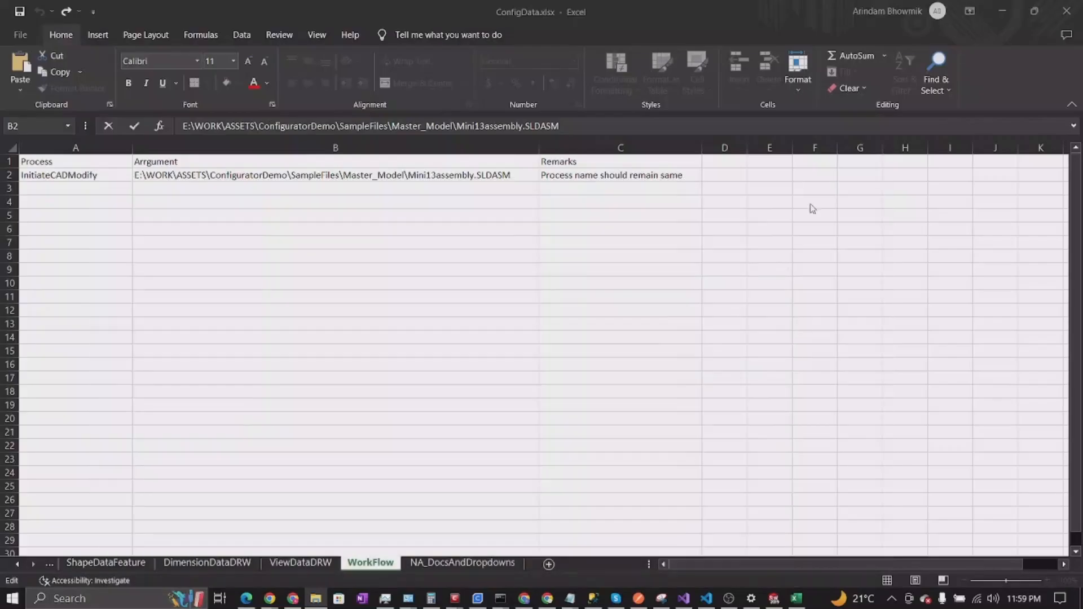
left_click_drag(435, 173, 96, 187)
key("ctrl+v")
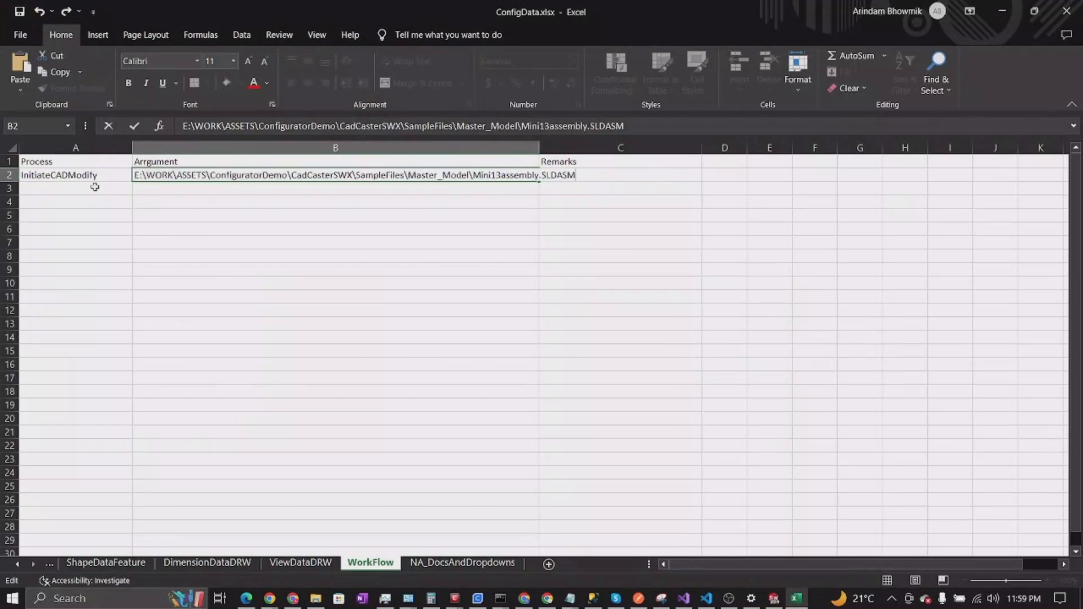
left_click(278, 222)
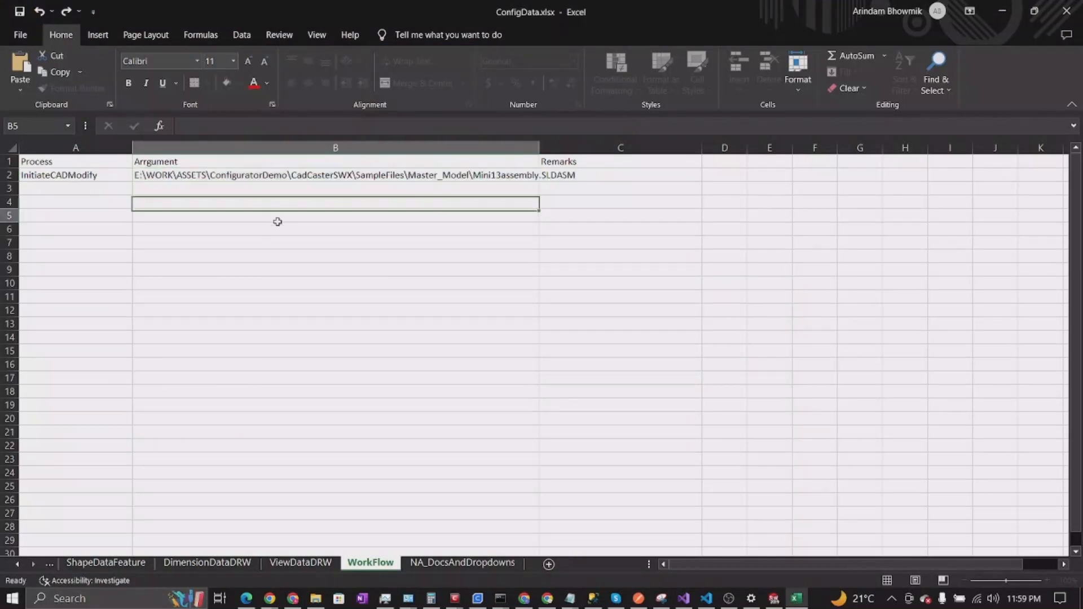
double_click(540, 145)
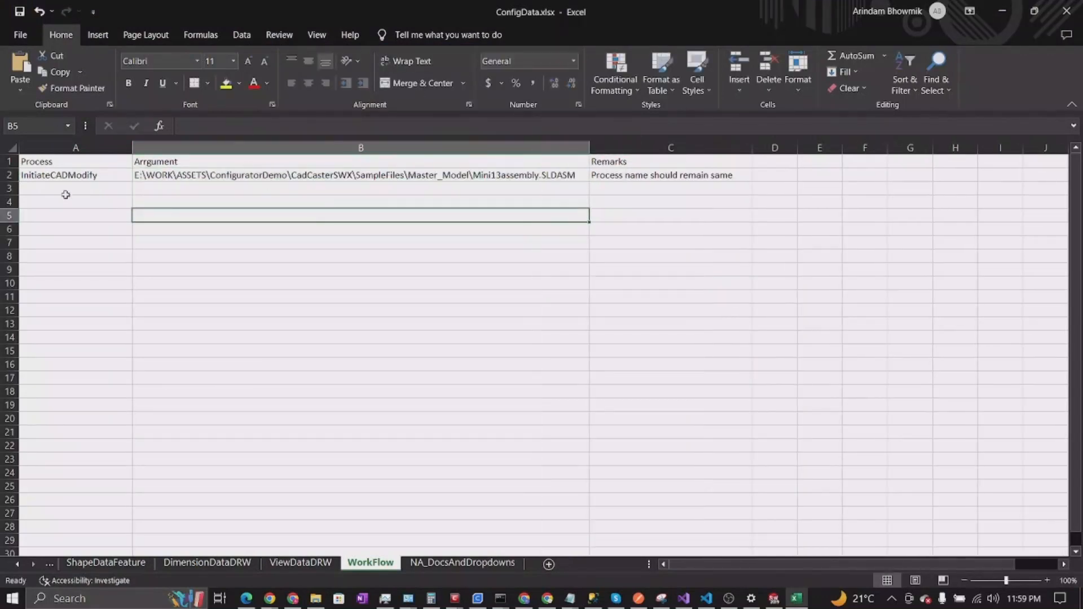
- Check the InitiateCADModify row and save the ConfigData workbook
left_click(10, 175)
left_click(593, 300)
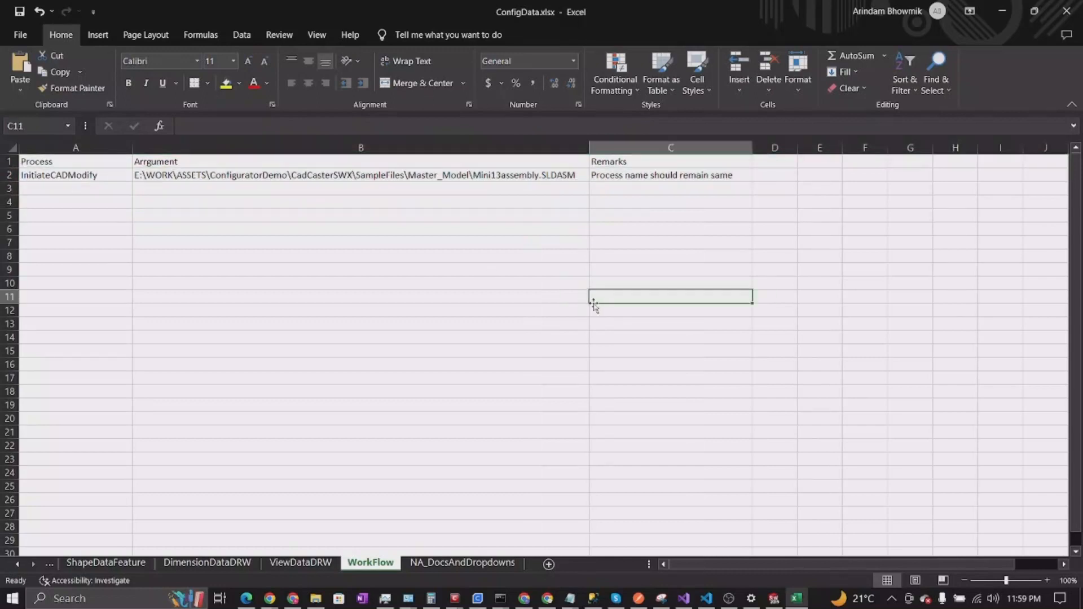
left_click(20, 13)
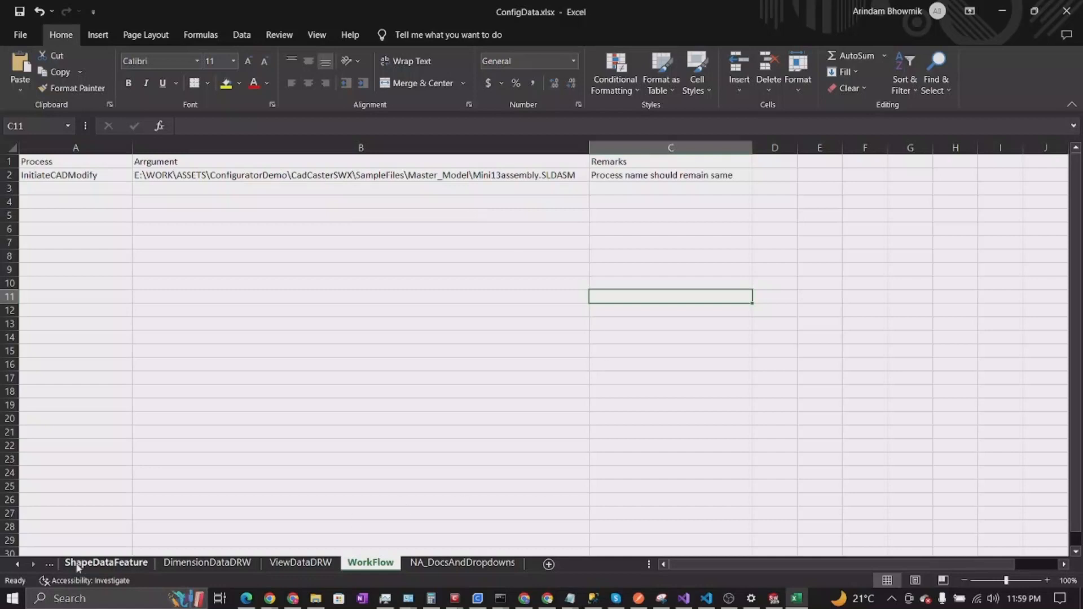
- Examine the column layout and sample rows of the DimensionDataCAD, ShapeDataComponent and ShapeDataFeature sheets
left_click(17, 564)
left_click(17, 564)
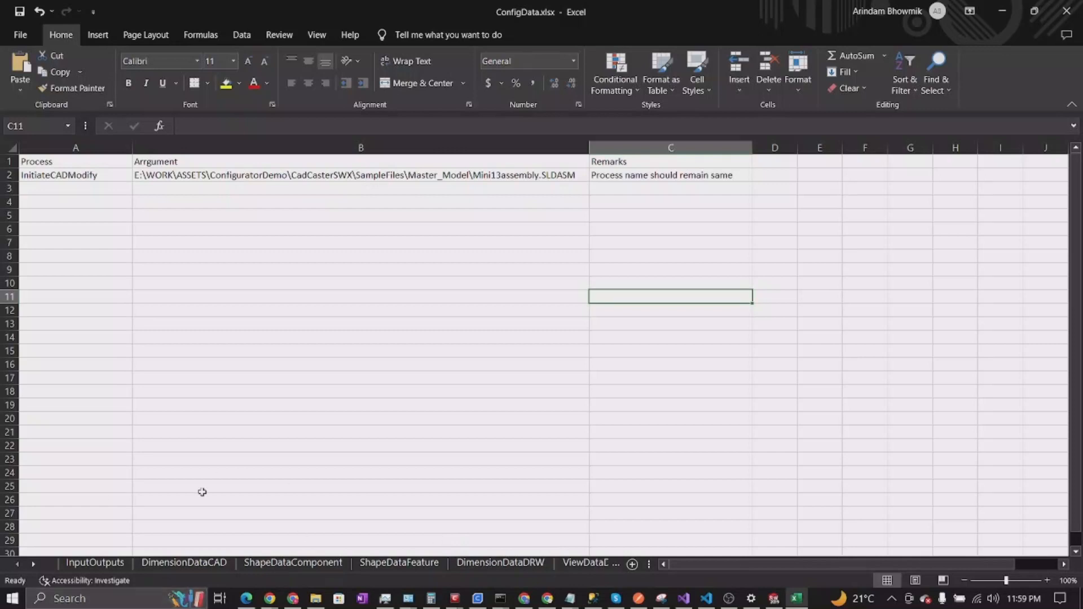
left_click(181, 568)
left_click(297, 565)
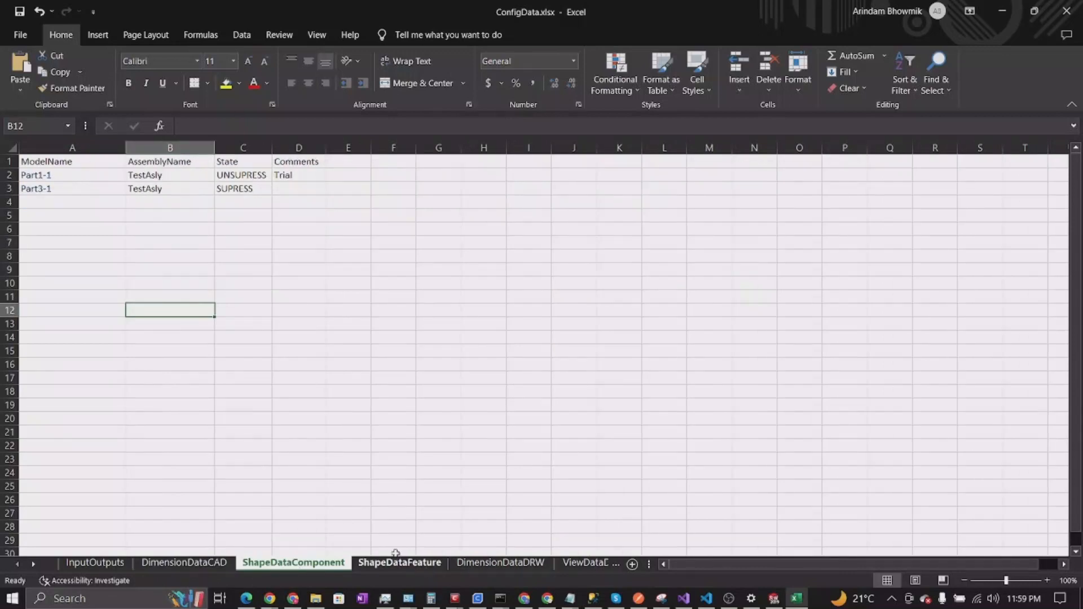
left_click(415, 566)
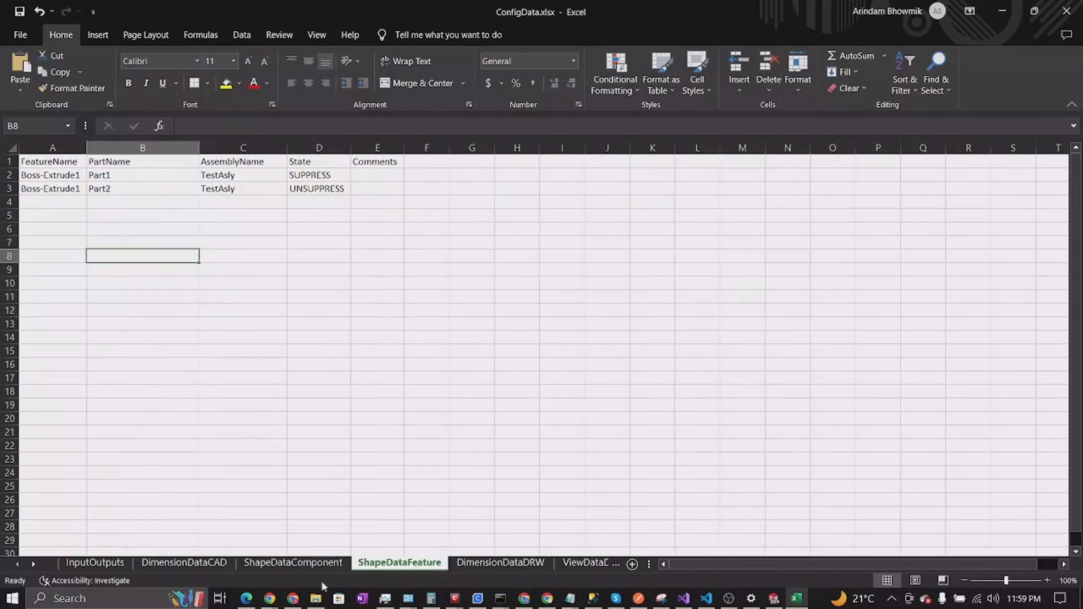
left_click(166, 564)
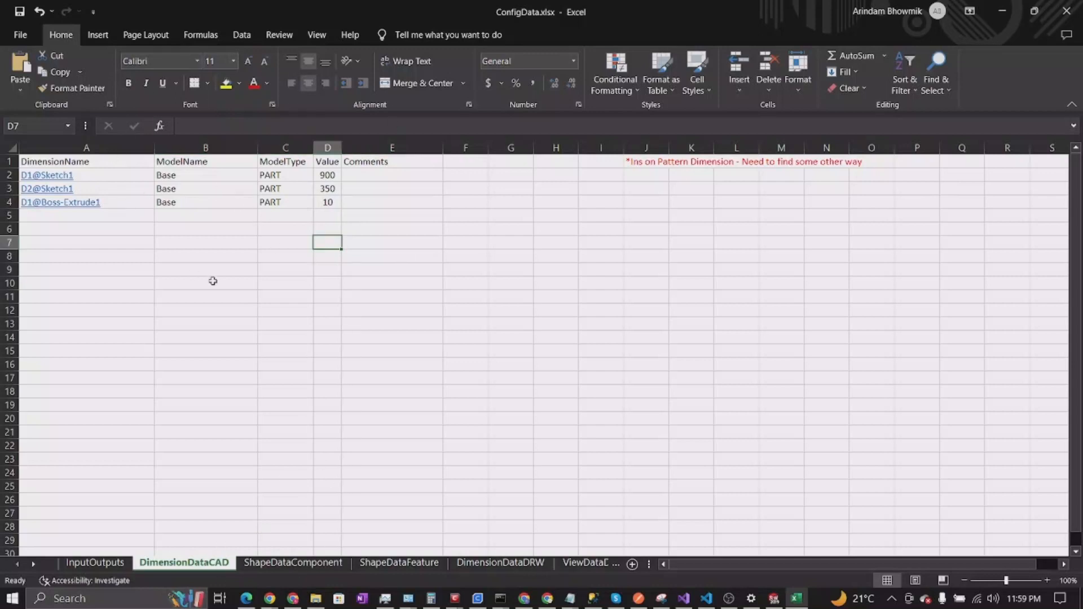
left_click(293, 562)
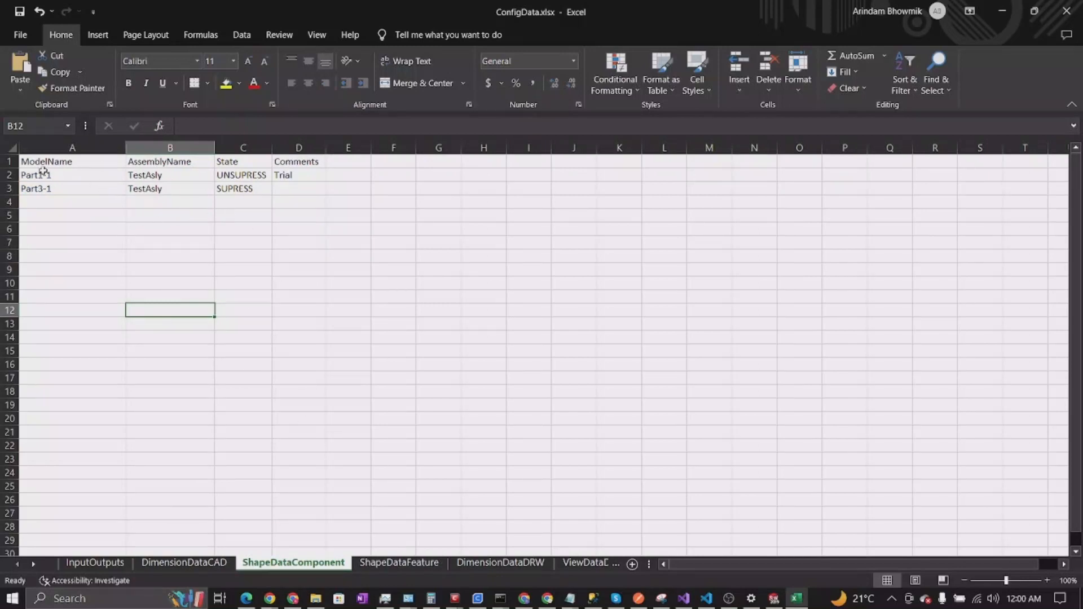
left_click_drag(28, 165, 296, 200)
left_click(381, 407)
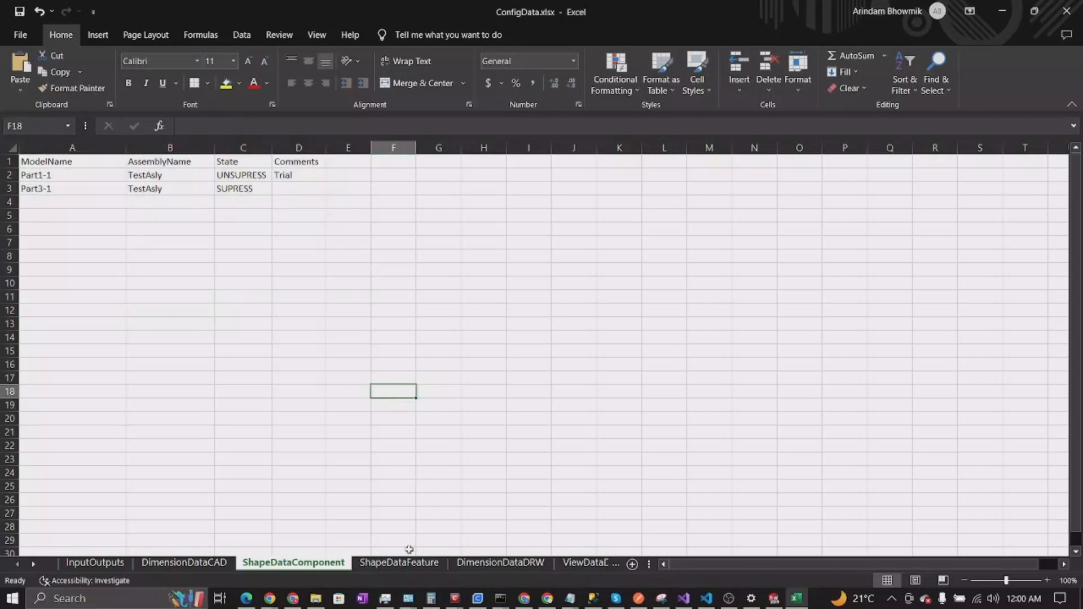
left_click(399, 563)
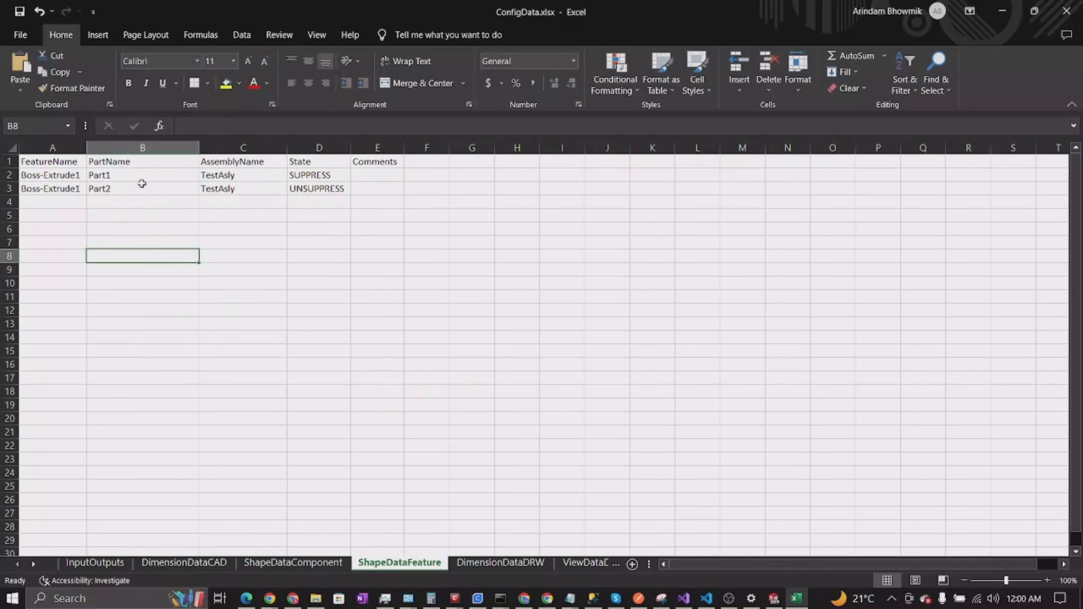
left_click_drag(85, 163, 411, 230)
left_click(474, 392)
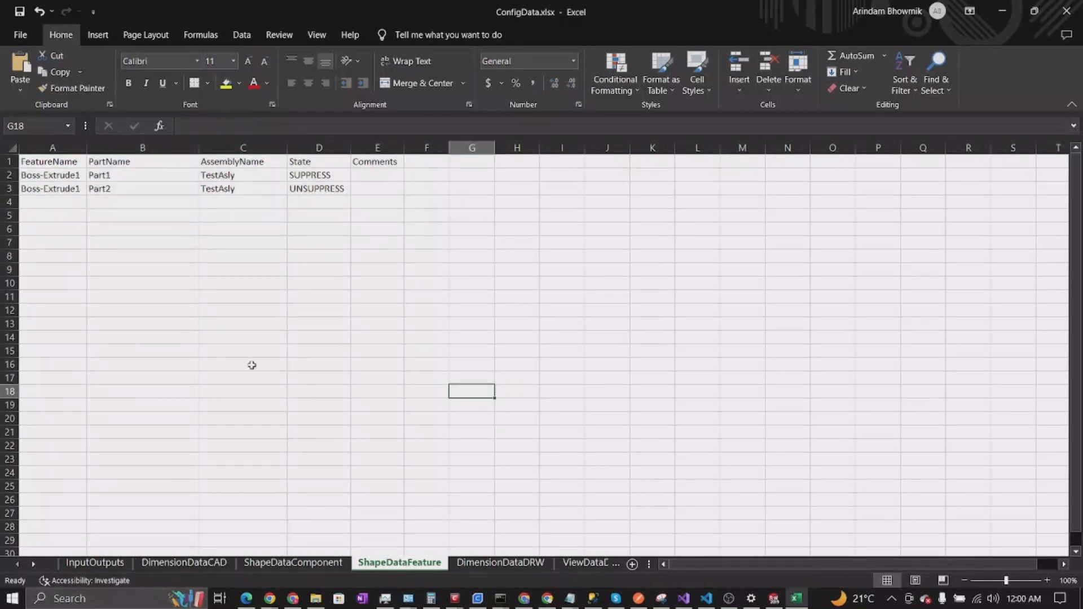
- Show the InputOutputs sheet and arrange the ConfigData workbook and SolidWorks side by side, giving the Mini13assembly window more width
left_click(84, 563)
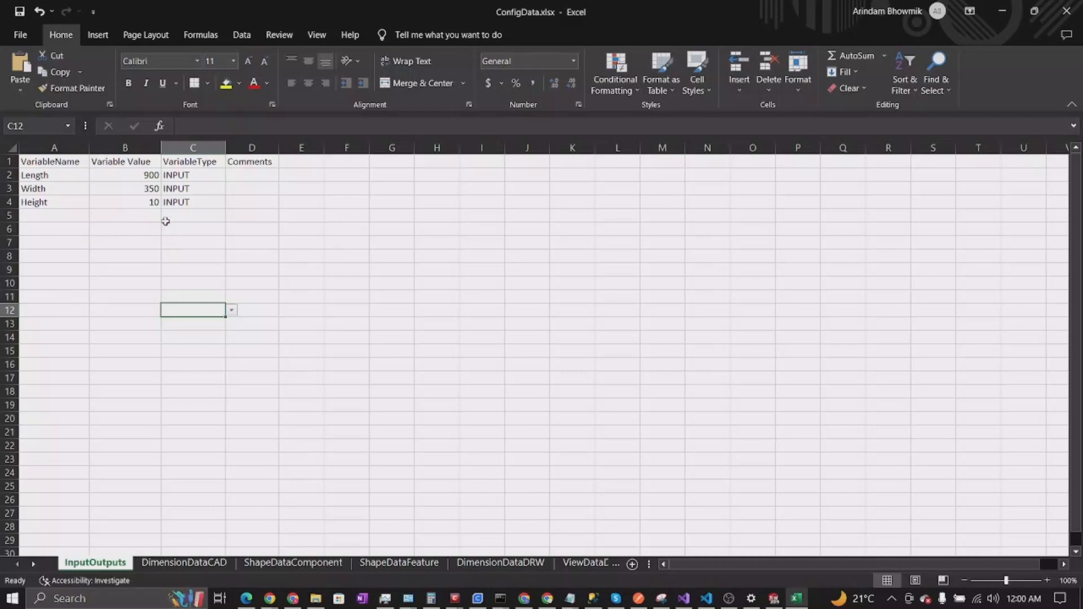
double_click(669, 12)
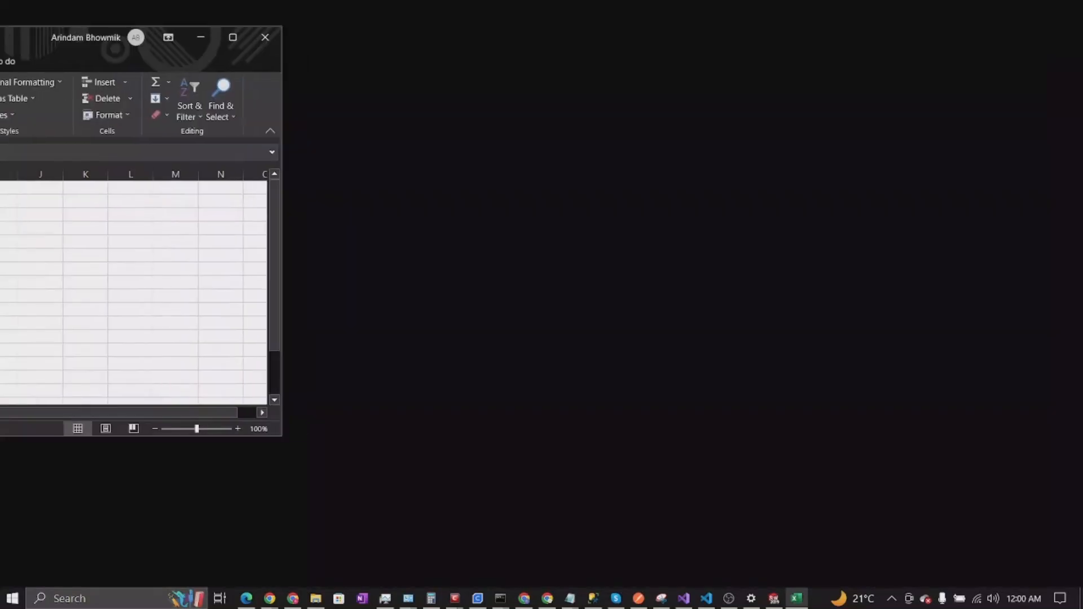
left_click_drag(0, 43, 385, 54)
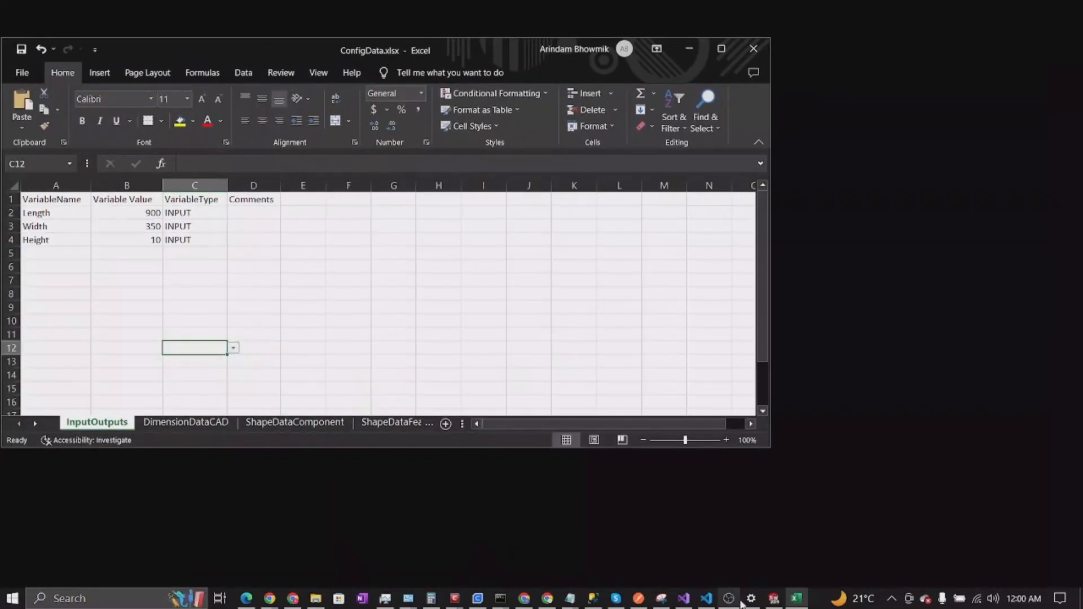
left_click(774, 598)
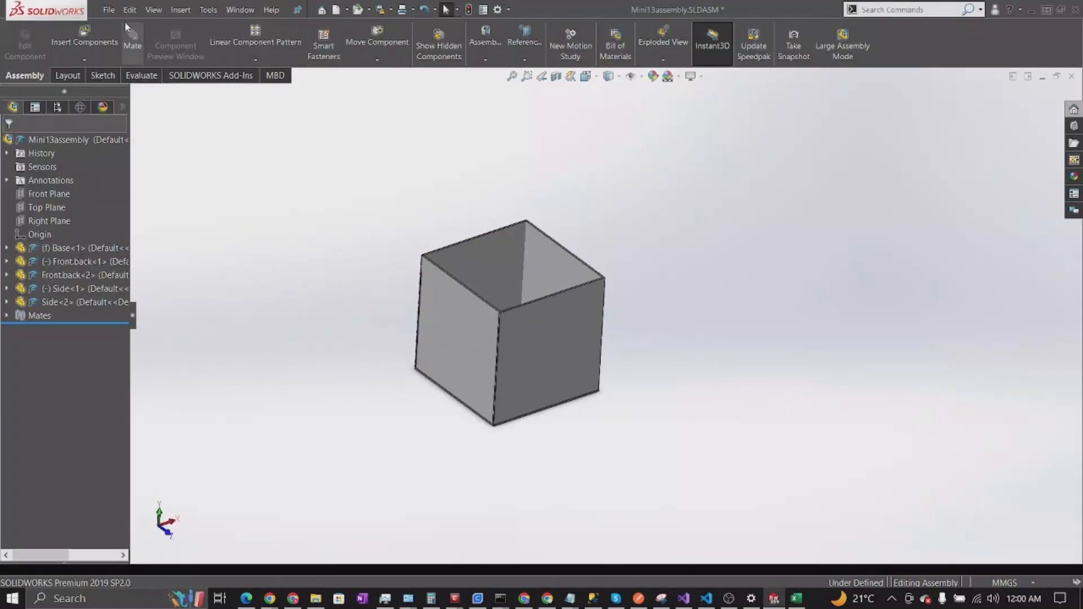
left_click_drag(45, 10, 1081, 210)
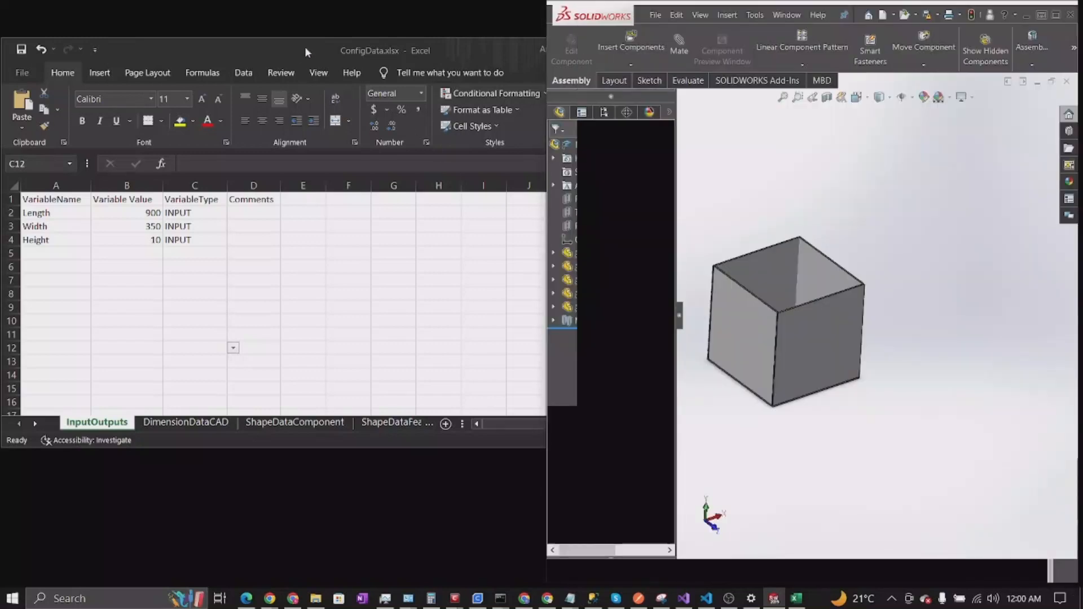
left_click(304, 48)
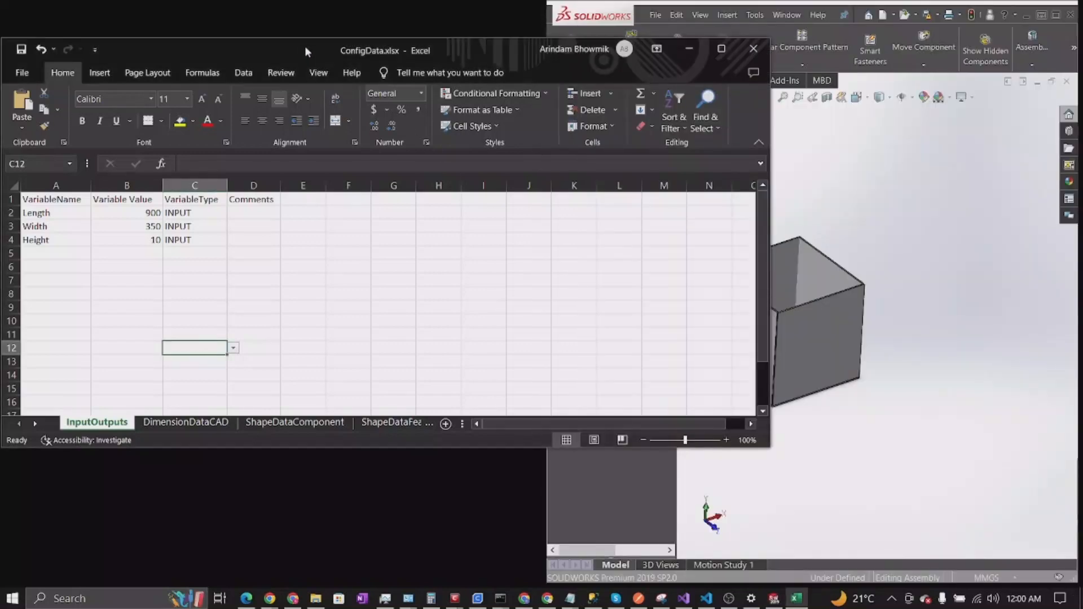
left_click_drag(576, 14, 1081, 213)
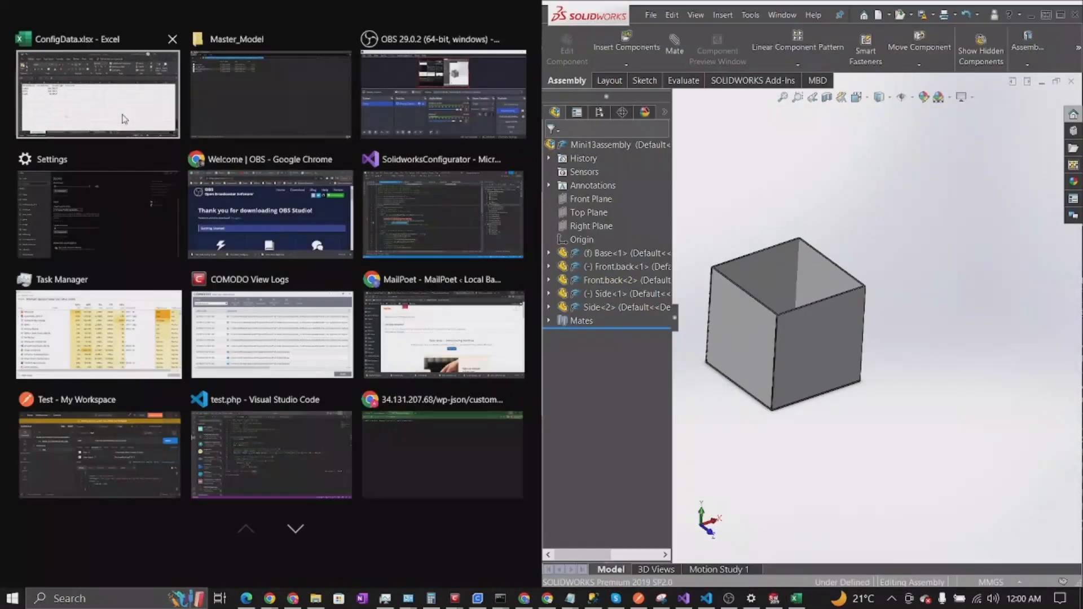
left_click(99, 93)
left_click_drag(541, 247, 443, 247)
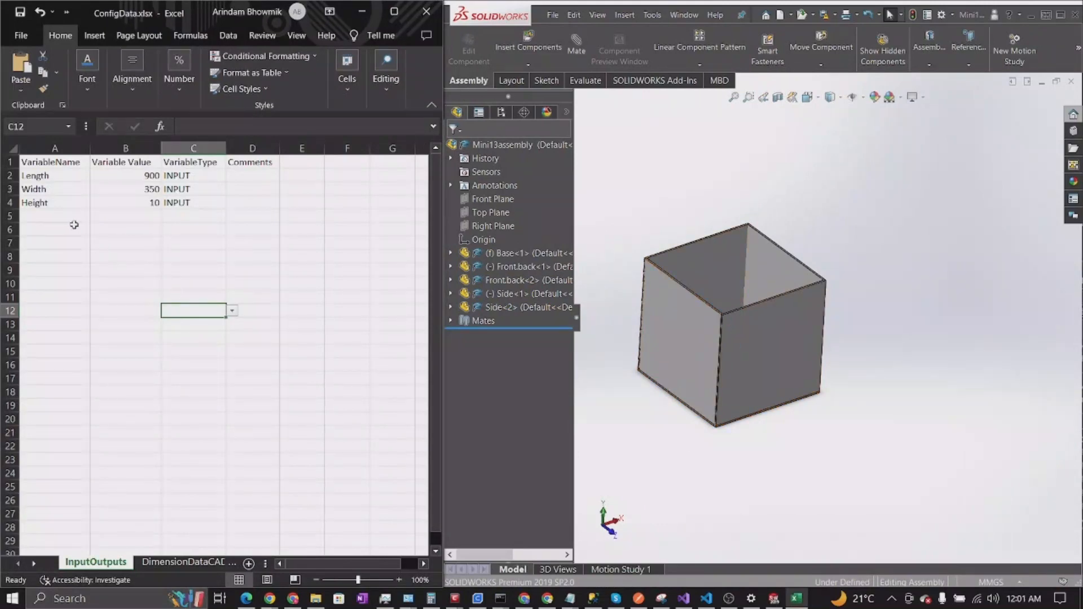
- Check which VariableType options are offered for the Length variable on the InputOutputs sheet without changing it
double_click(44, 216)
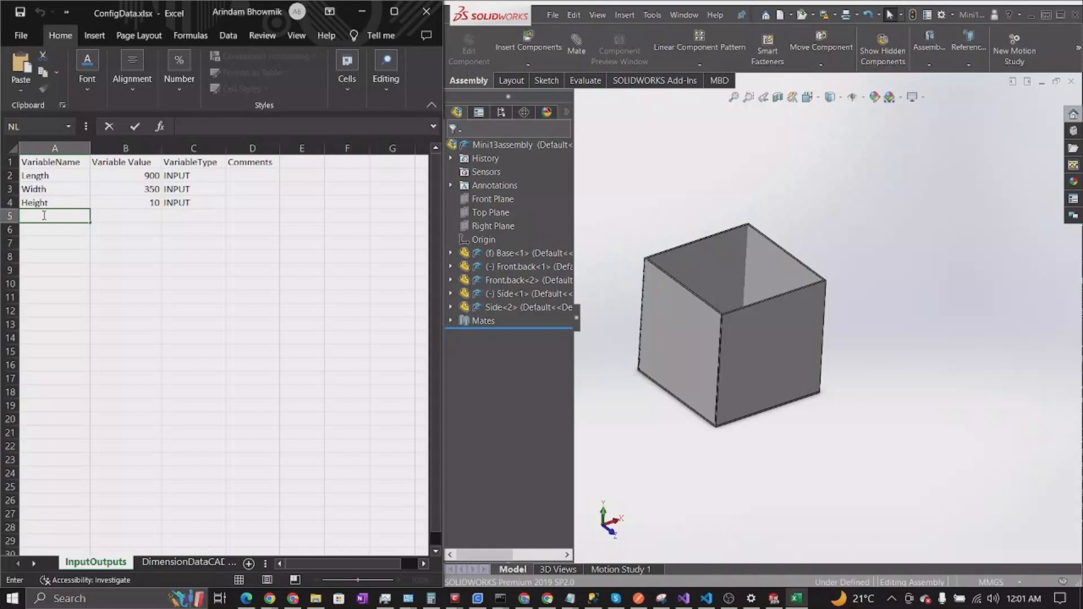
left_click(203, 284)
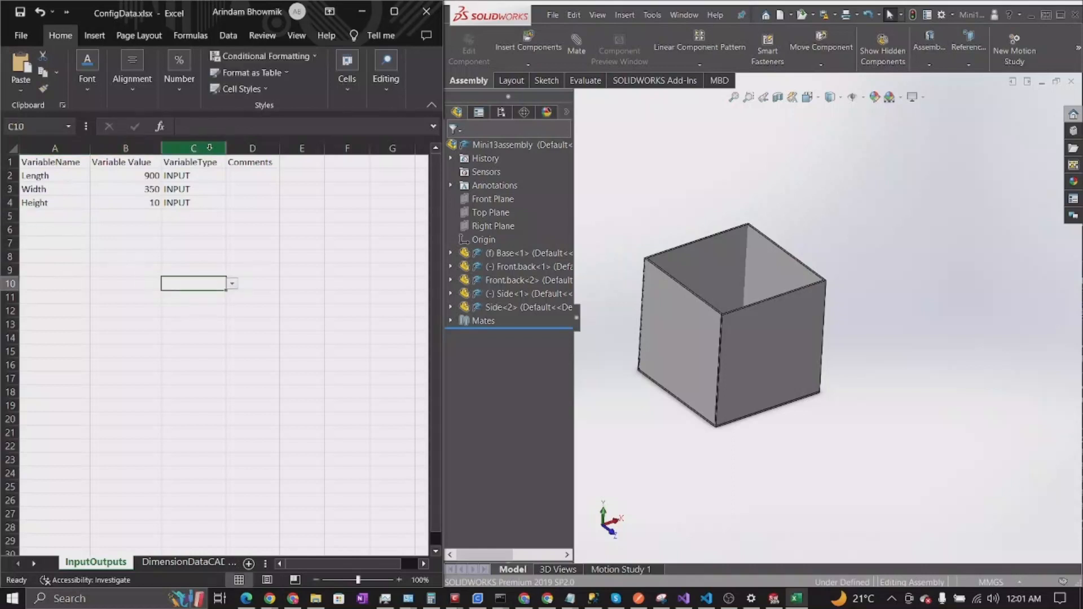
left_click(202, 173)
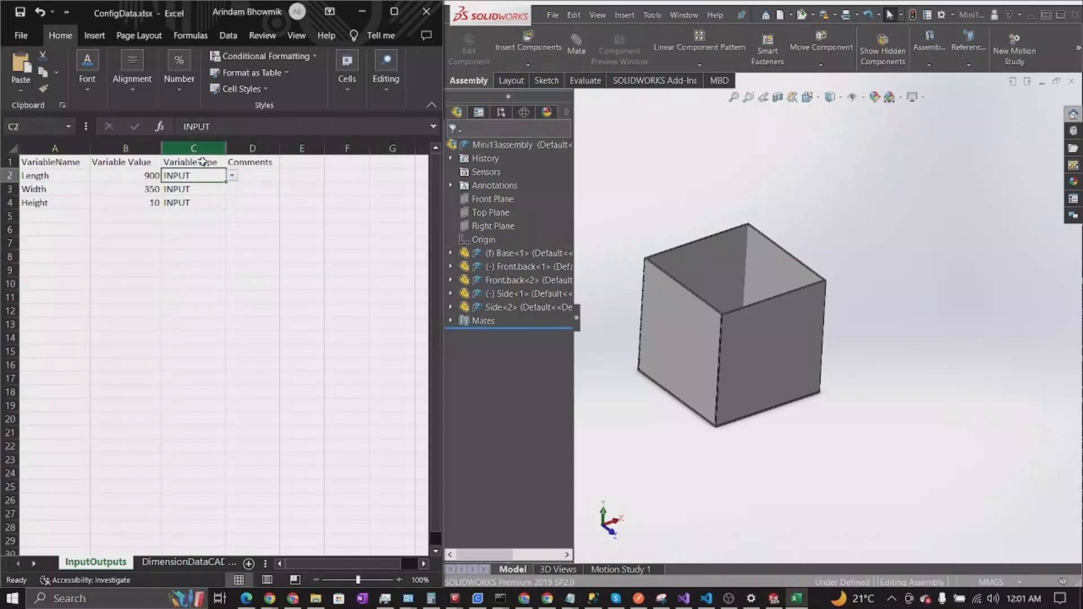
left_click(232, 176)
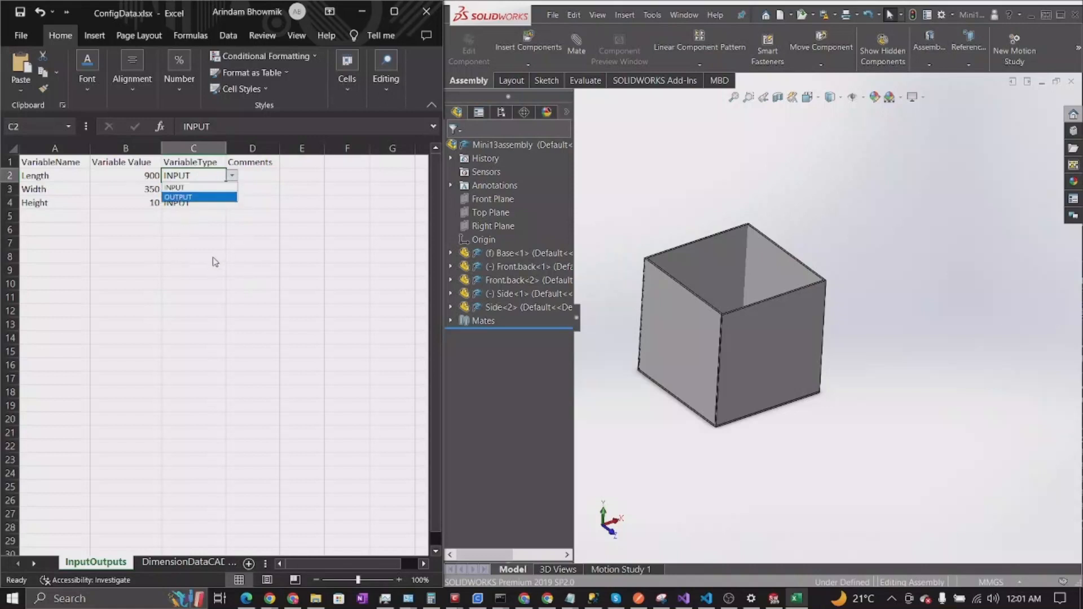
key("Escape")
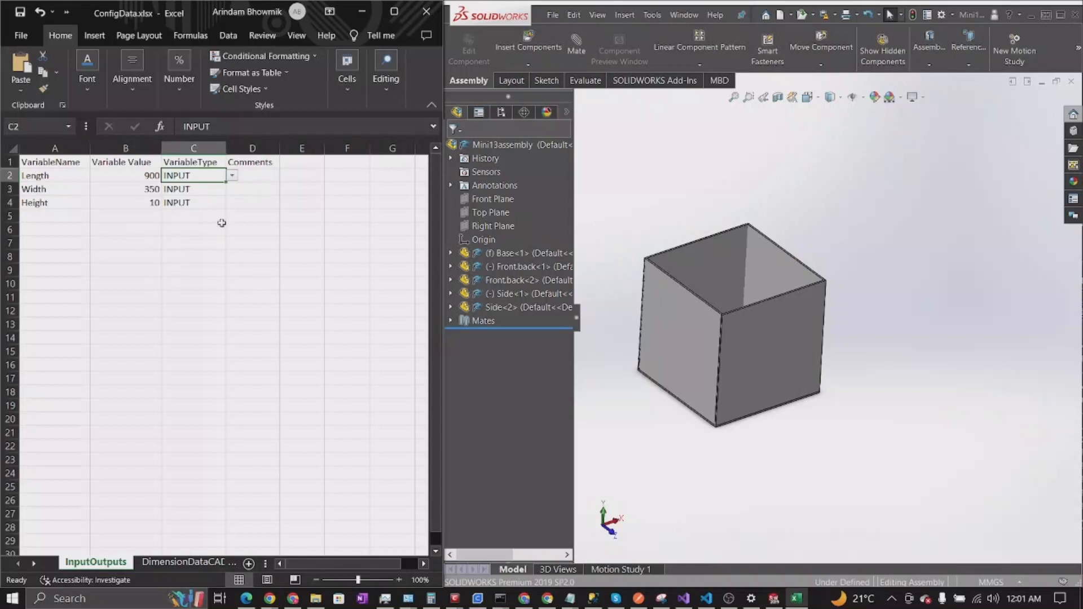
left_click(282, 286)
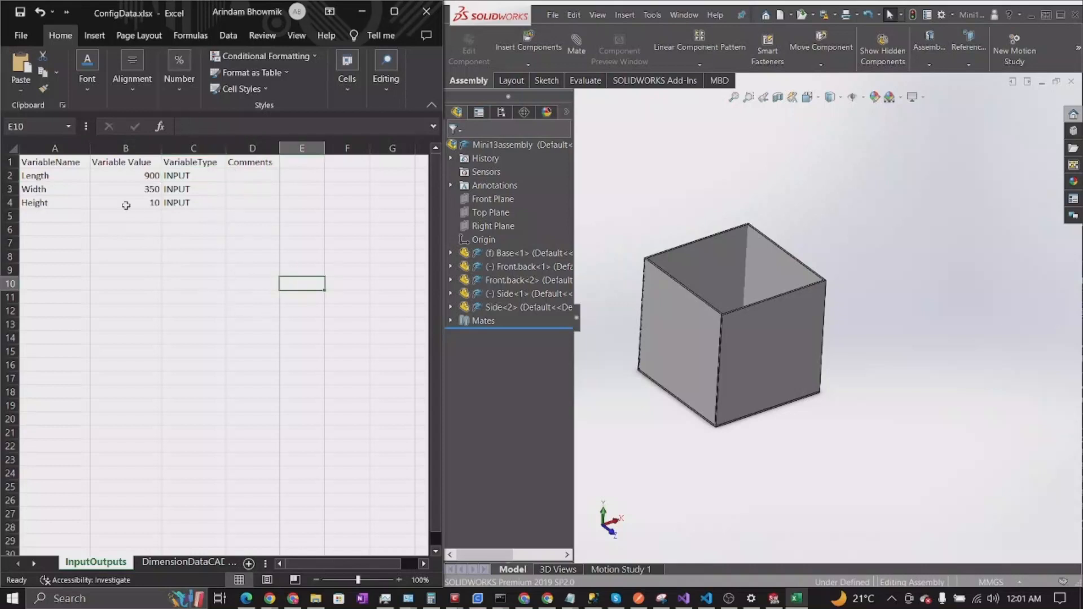
left_click(196, 177)
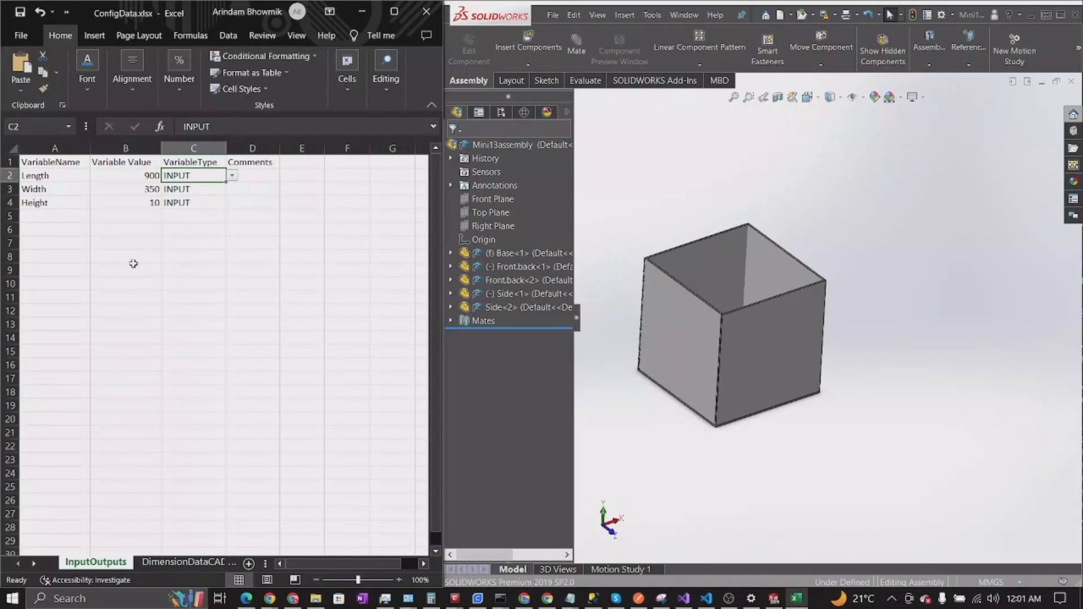
- Look at the DimensionDataCAD sheet, return to InputOutputs and go through the Length, Width and Height variables
left_click(152, 564)
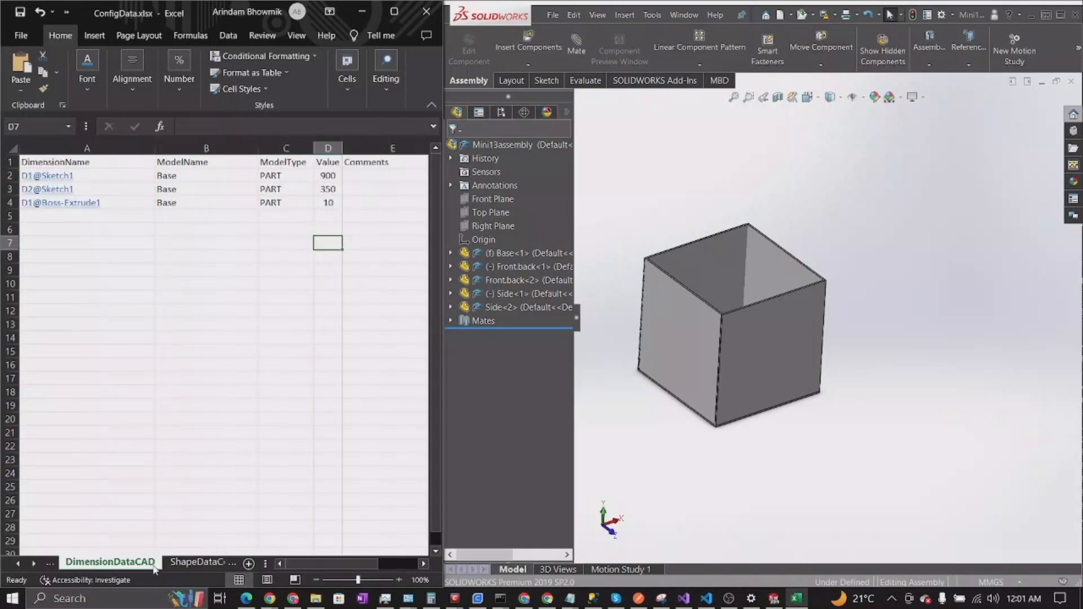
left_click(18, 563)
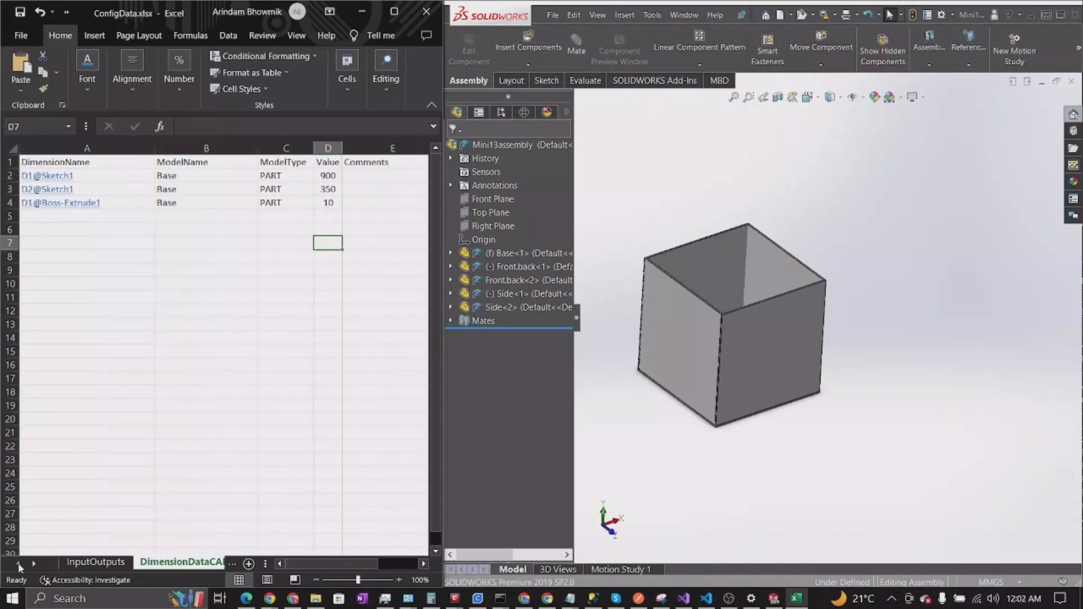
left_click(96, 562)
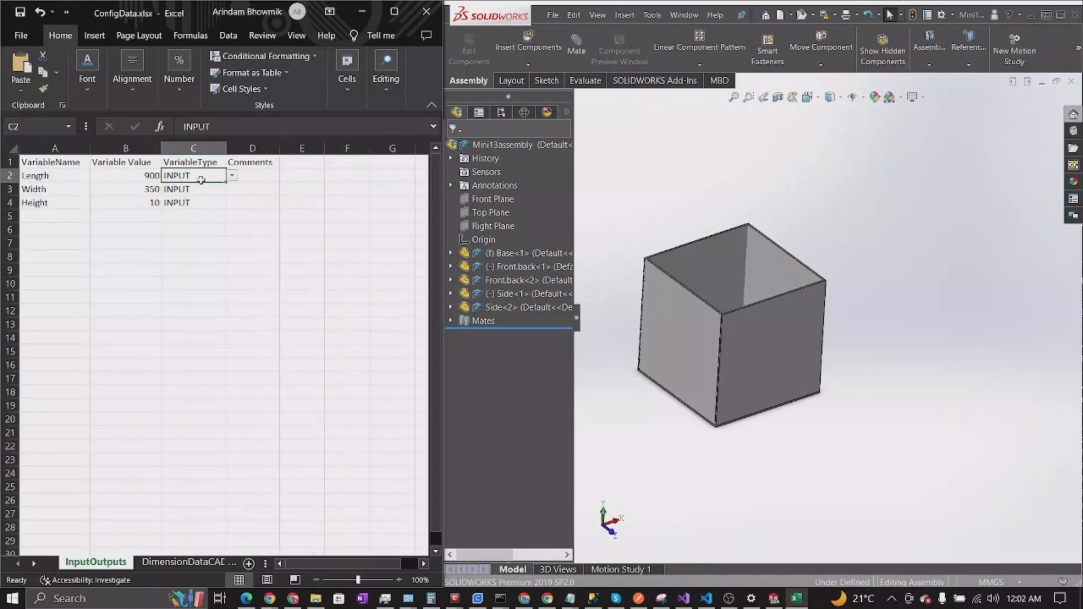
left_click(31, 176)
left_click(37, 188)
left_click(56, 202)
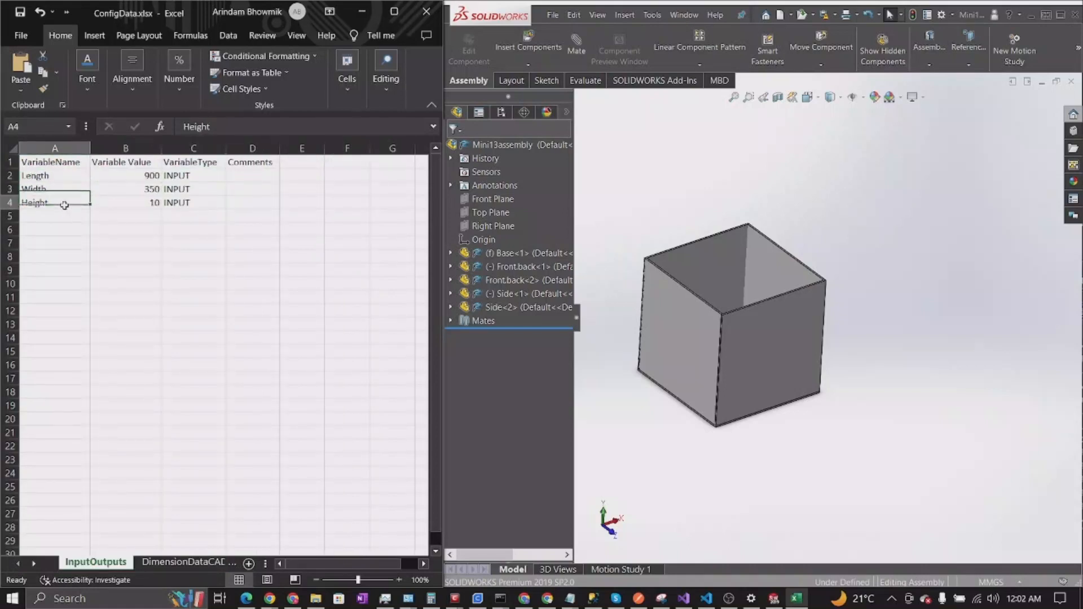
- Add a Thickness variable with the value 8 in the row below Height on the InputOutputs sheet
double_click(61, 217)
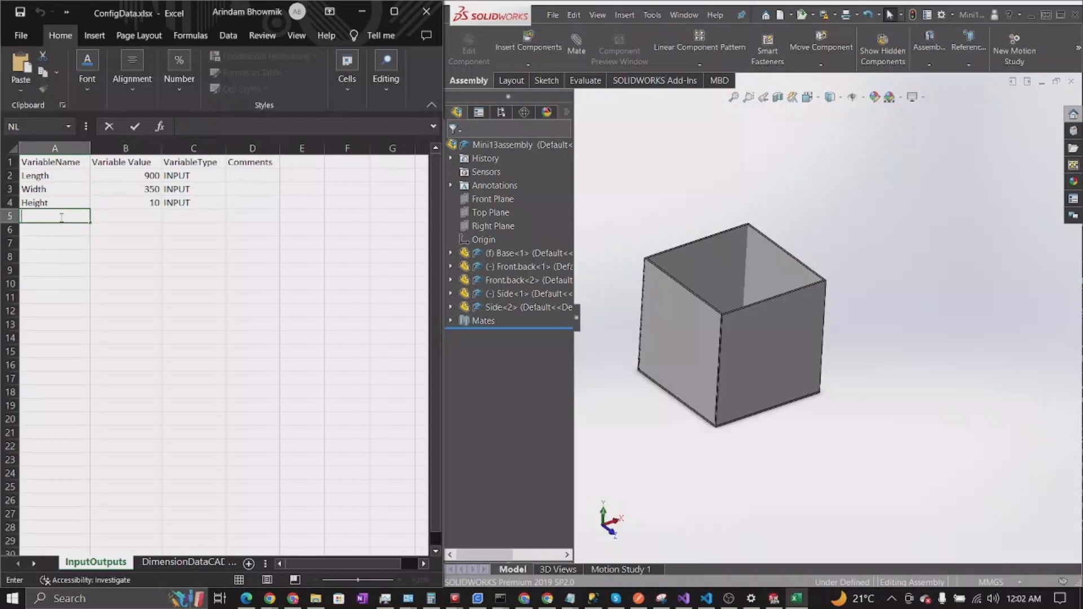
type("Thickness")
key("Return")
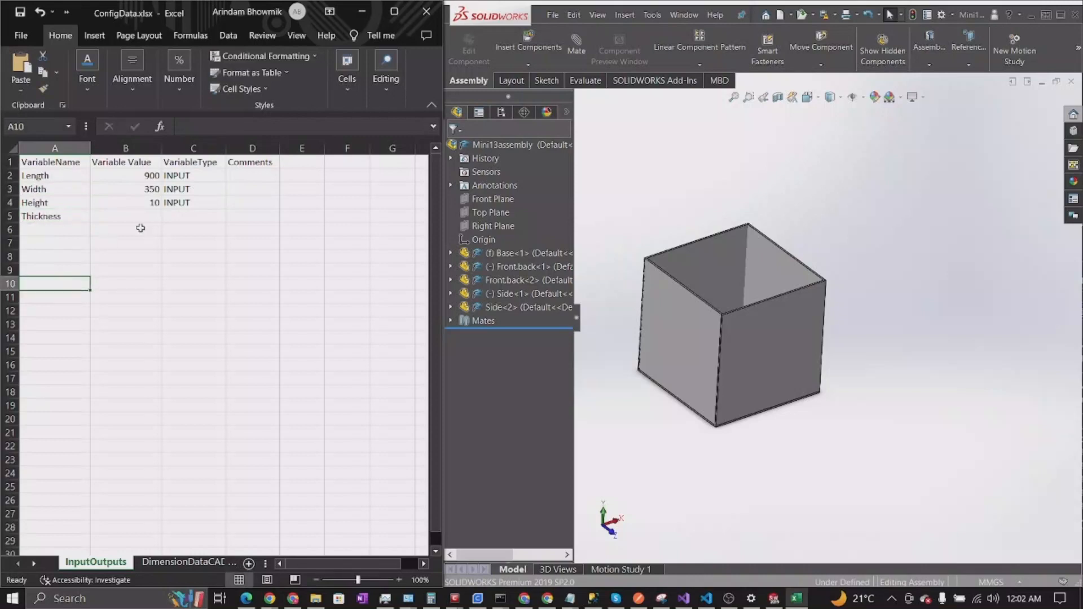
left_click(153, 217)
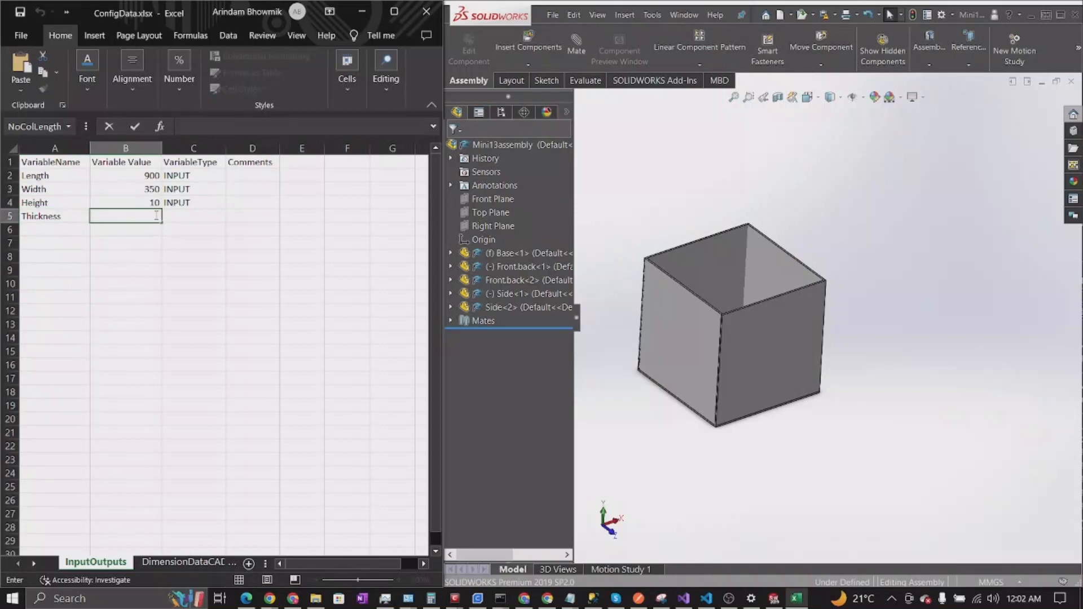
type("08")
- Set the Height variable's value to 200
double_click(153, 203)
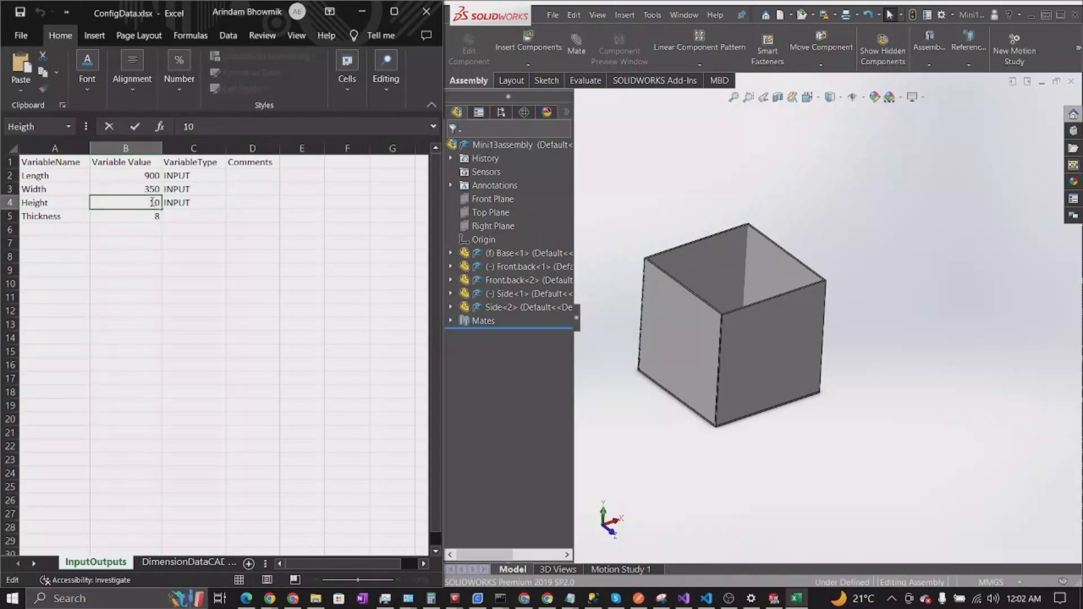
double_click(153, 202)
type("200")
left_click(129, 293)
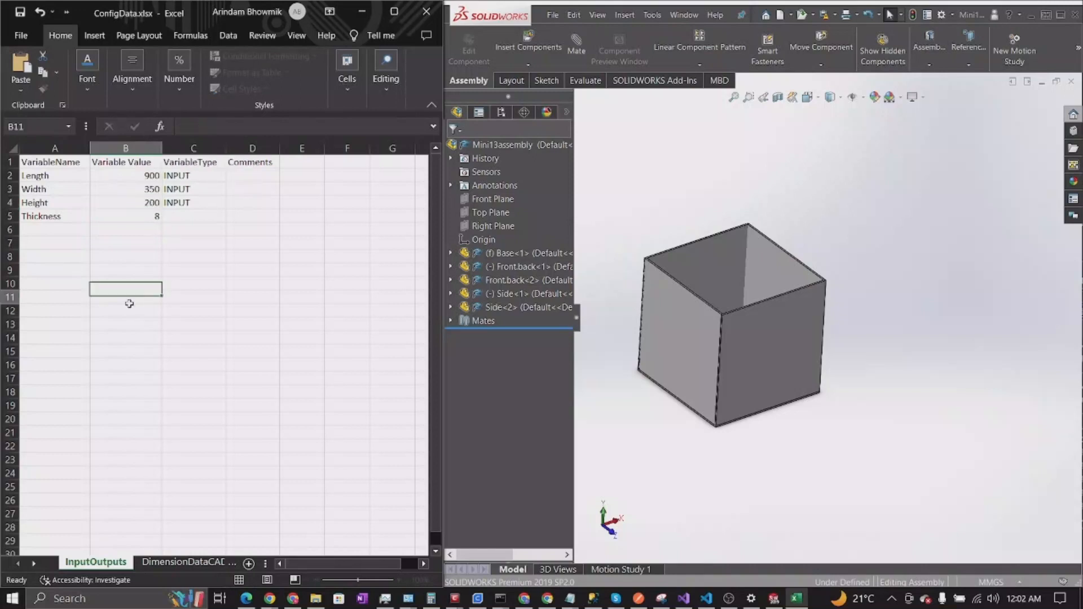
- Set the Thickness variable's type to INPUT and select the values of all four variables for review
left_click(199, 215)
left_click(231, 216)
left_click(204, 229)
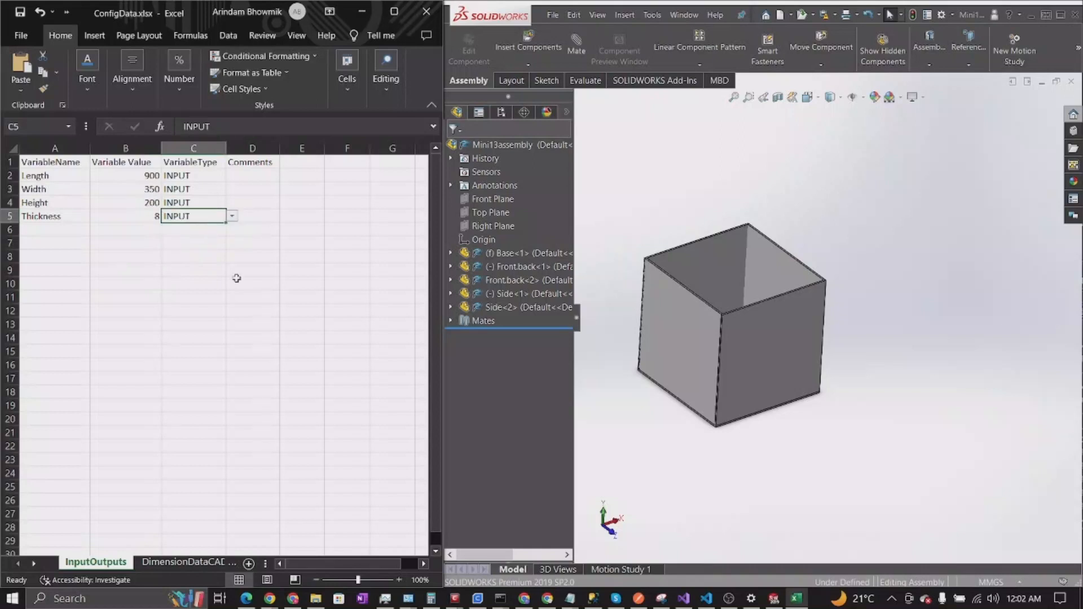
left_click(171, 308)
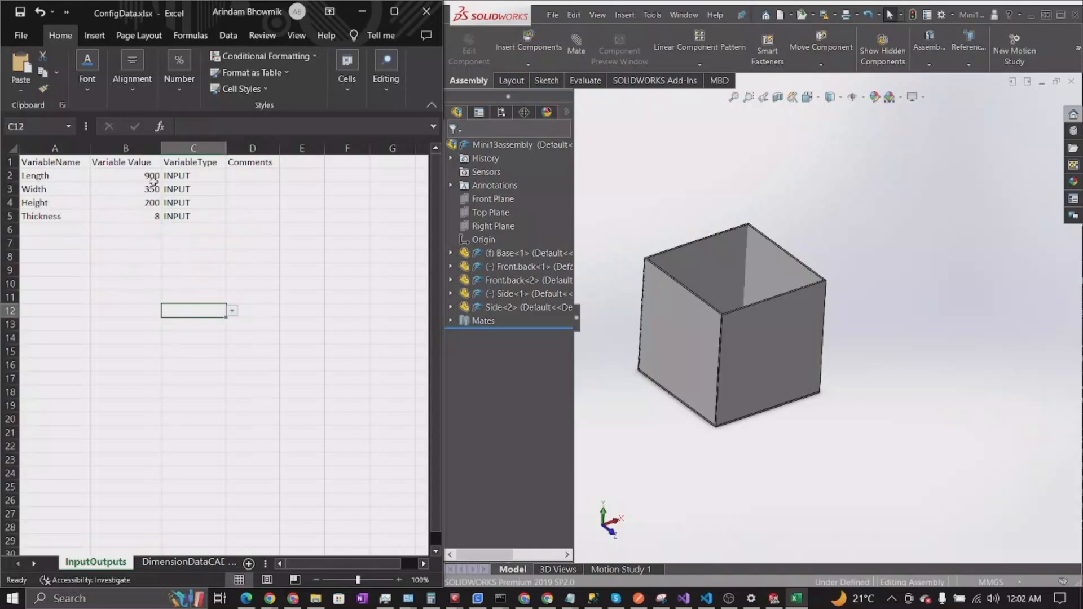
left_click_drag(151, 175, 150, 218)
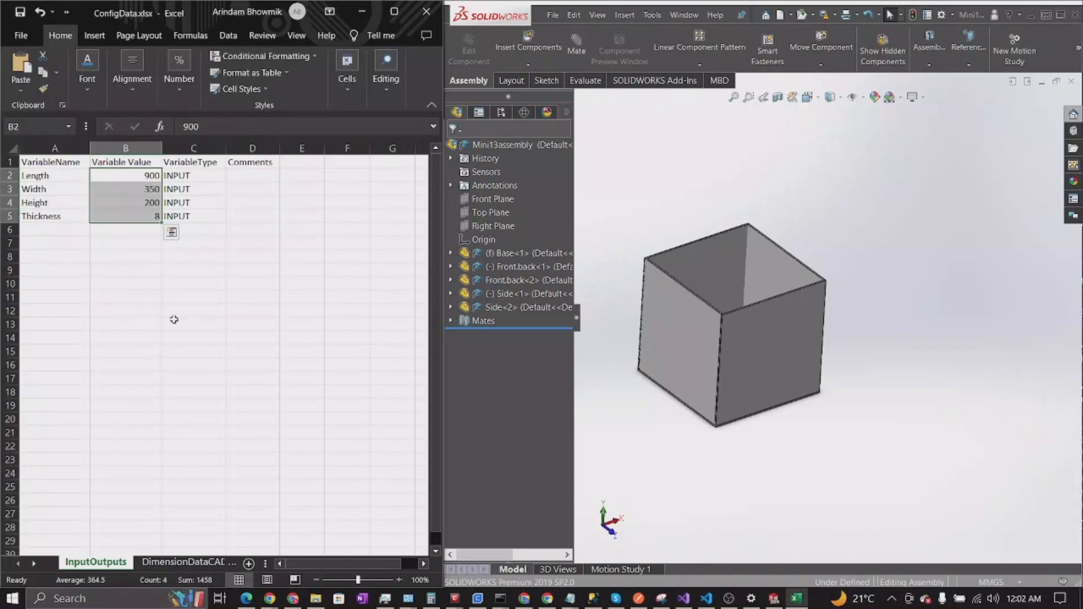
- Try to define the workbook-scoped name Length for the Length variable's value cell
left_click(244, 353)
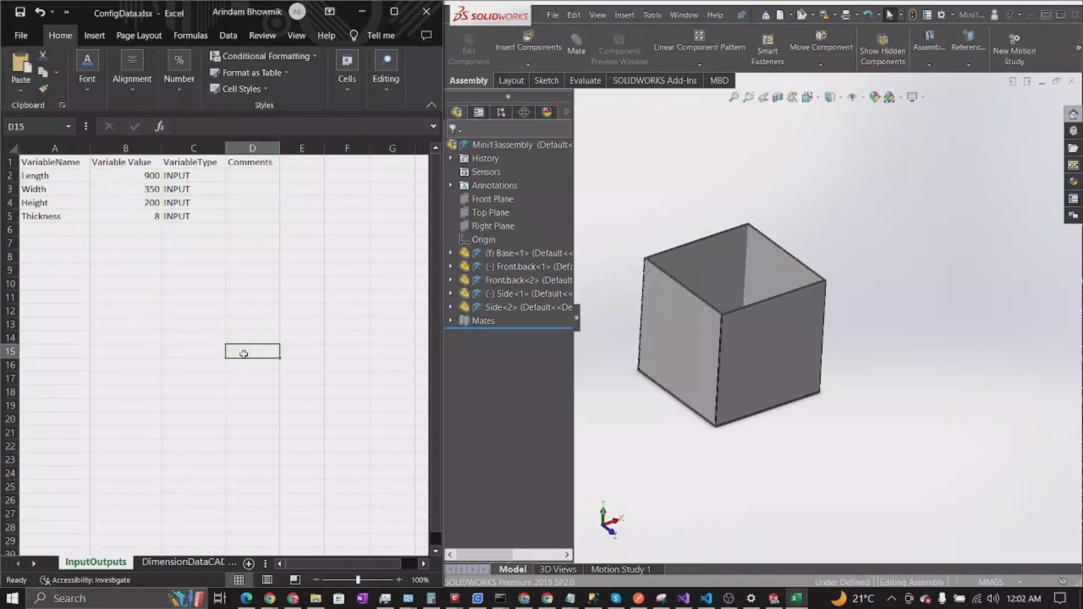
left_click(129, 177)
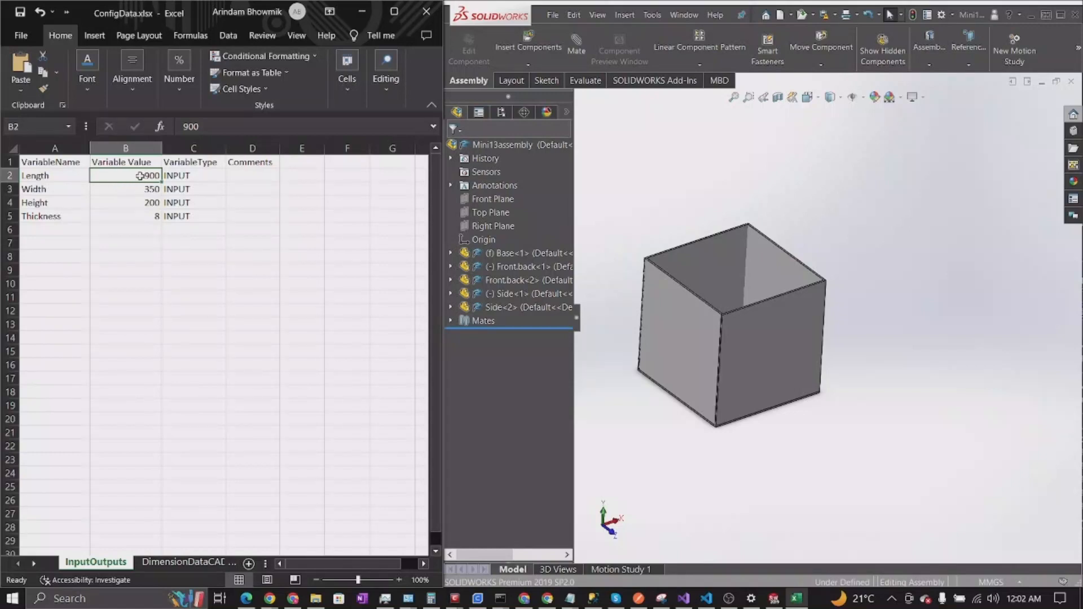
right_click(140, 176)
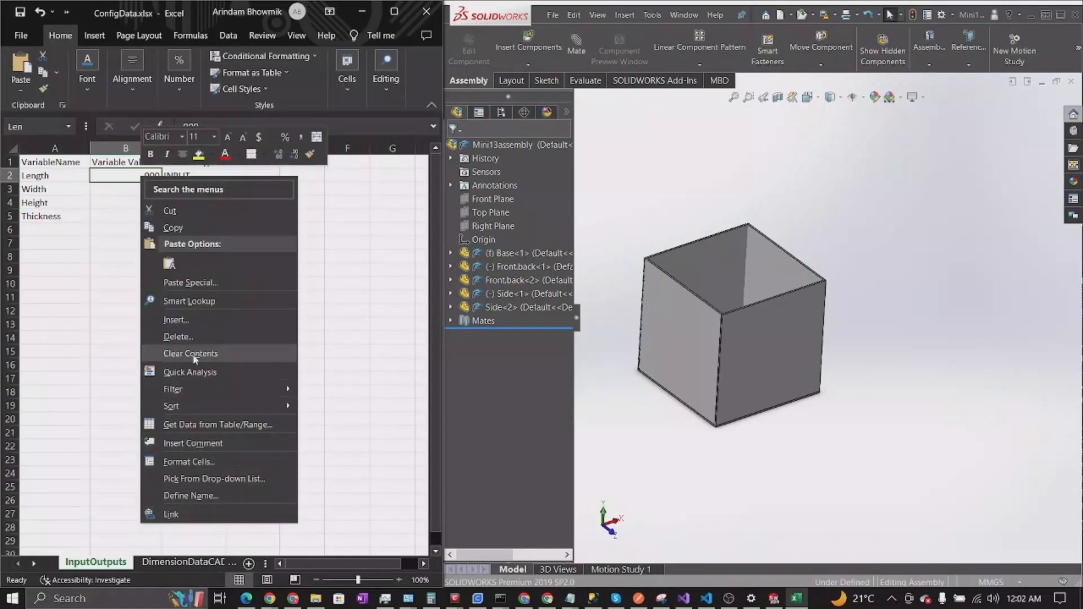
left_click(223, 497)
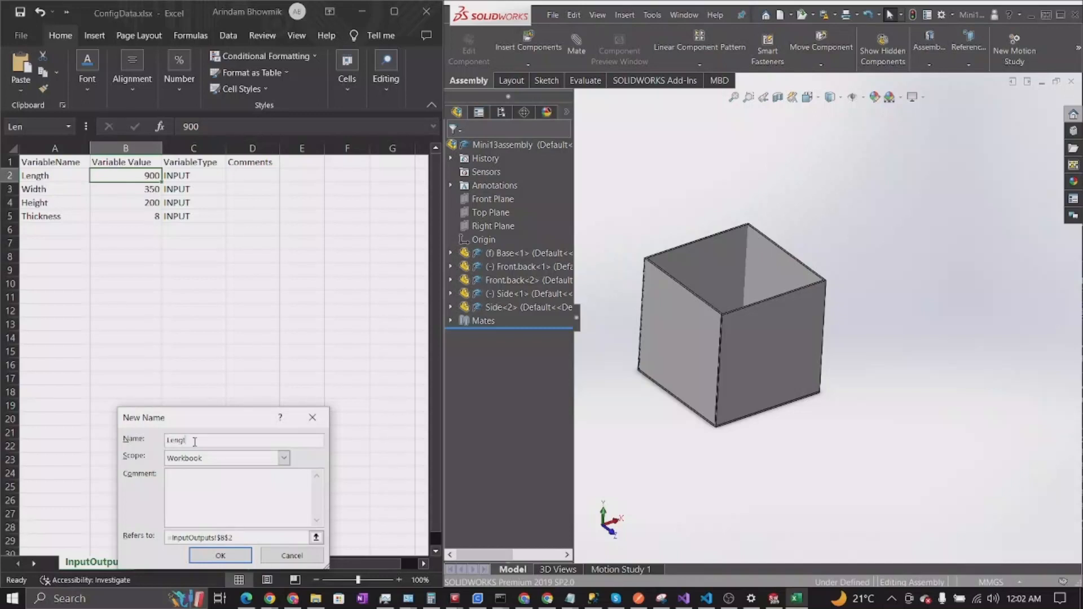
type("Length")
left_click(220, 556)
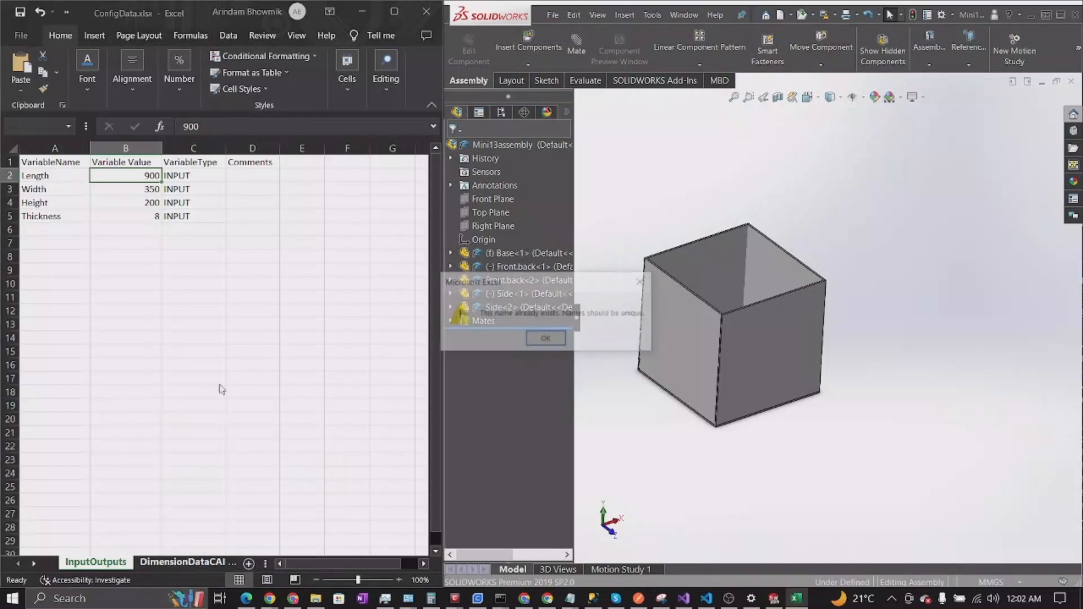
left_click(544, 339)
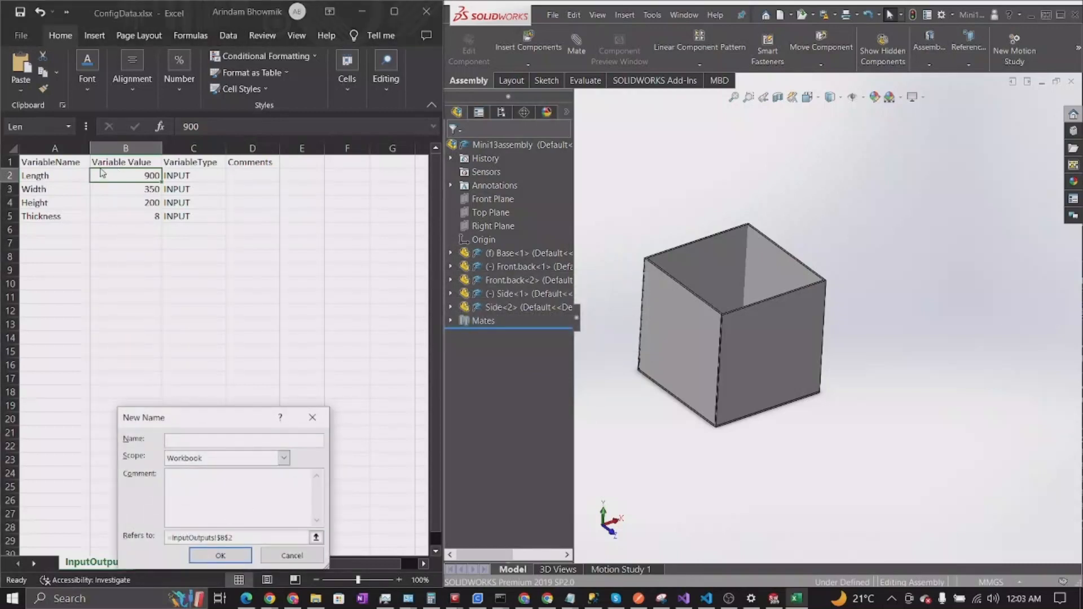
left_click(312, 418)
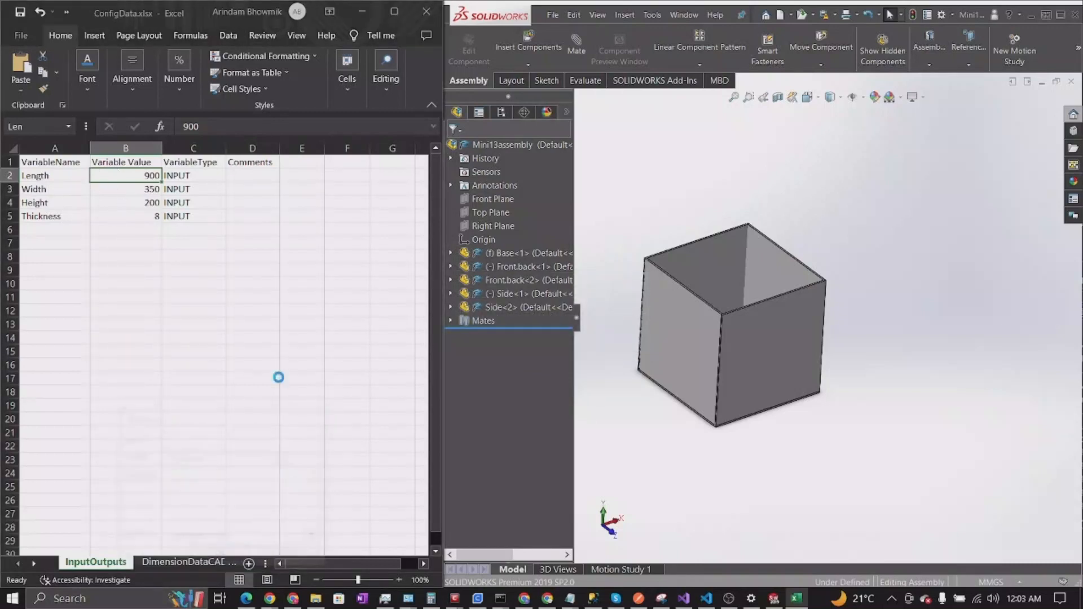
- Check the names assigned to the value cells of Width, Height and Thickness on the InputOutputs sheet
left_click(119, 191)
left_click(126, 204)
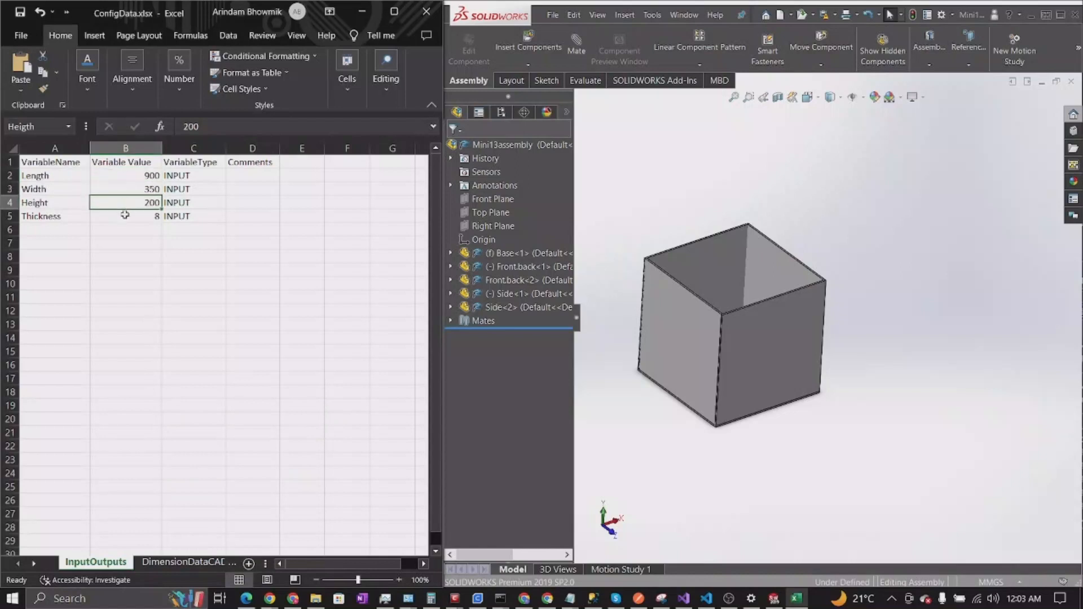
left_click(126, 216)
left_click(131, 283)
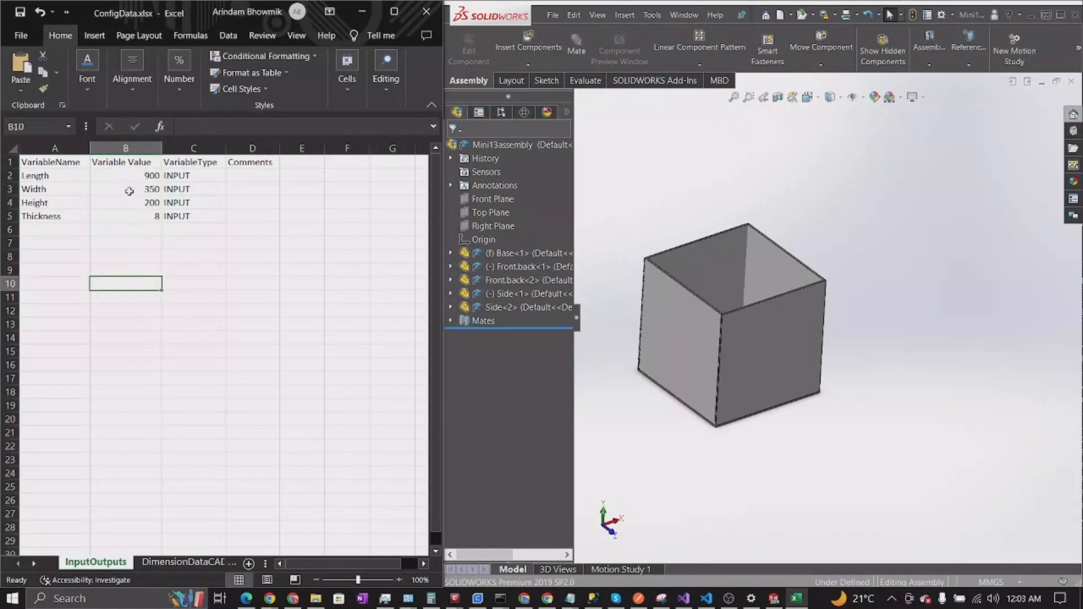
- Define the workbook-scoped name DemoLength for the Length variable's value cell
left_click(137, 175)
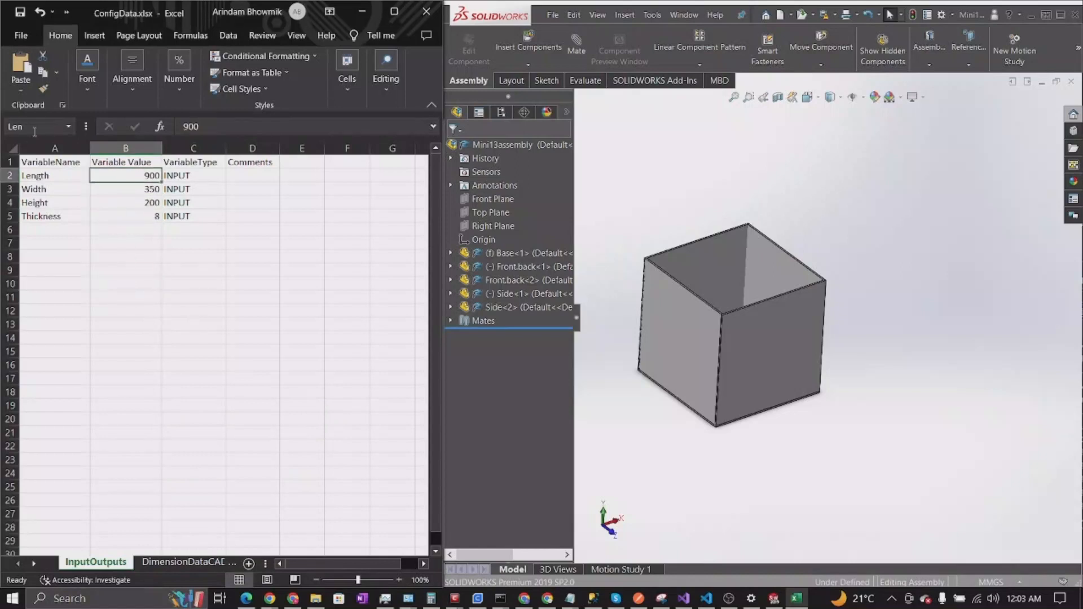
right_click(122, 176)
left_click(173, 495)
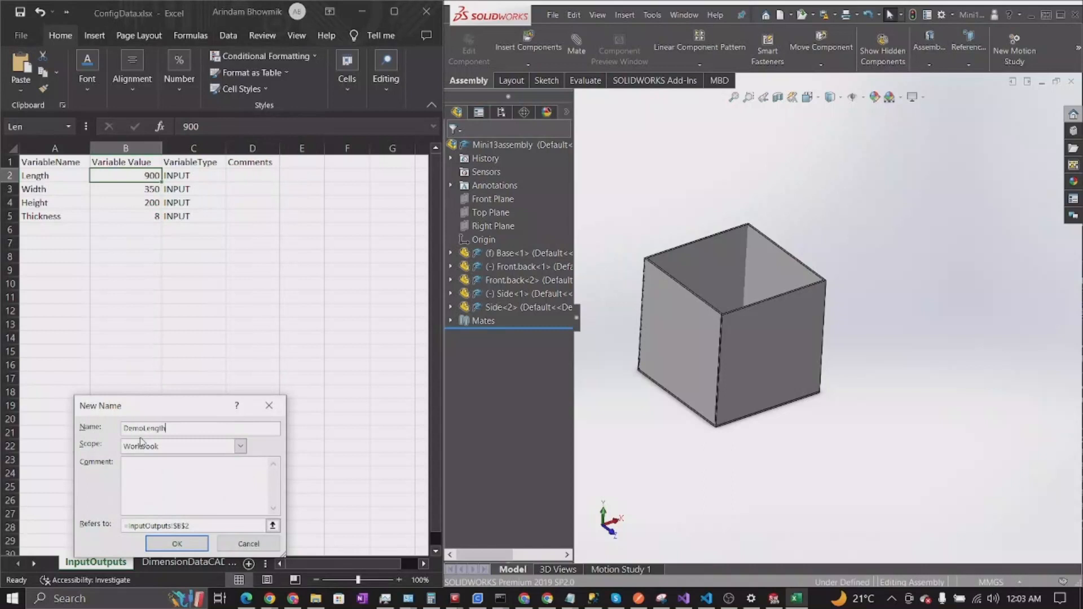
left_click(176, 544)
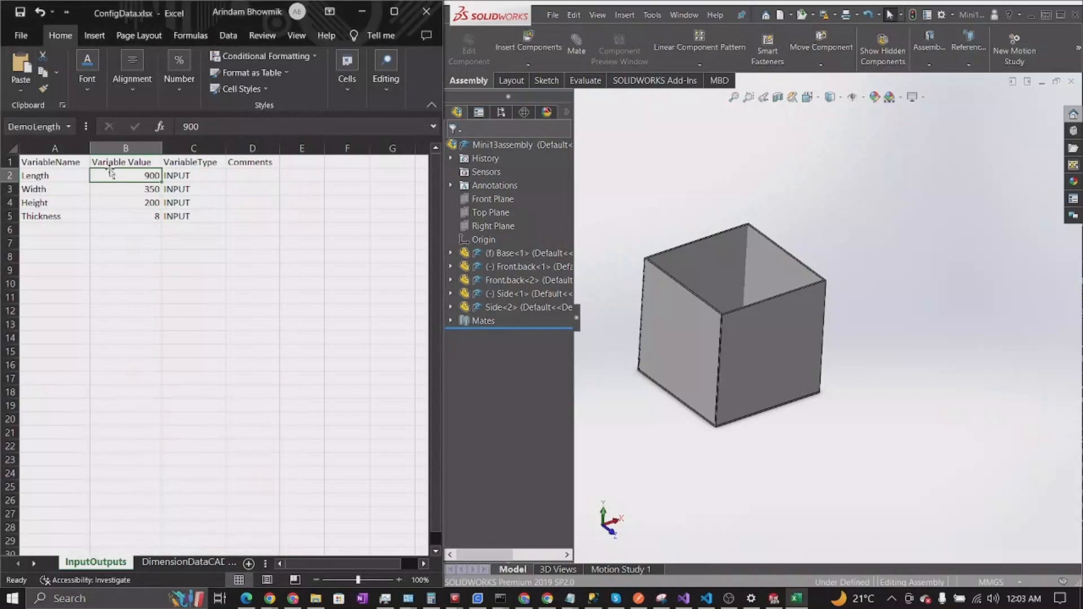
left_click(115, 193)
left_click(49, 125)
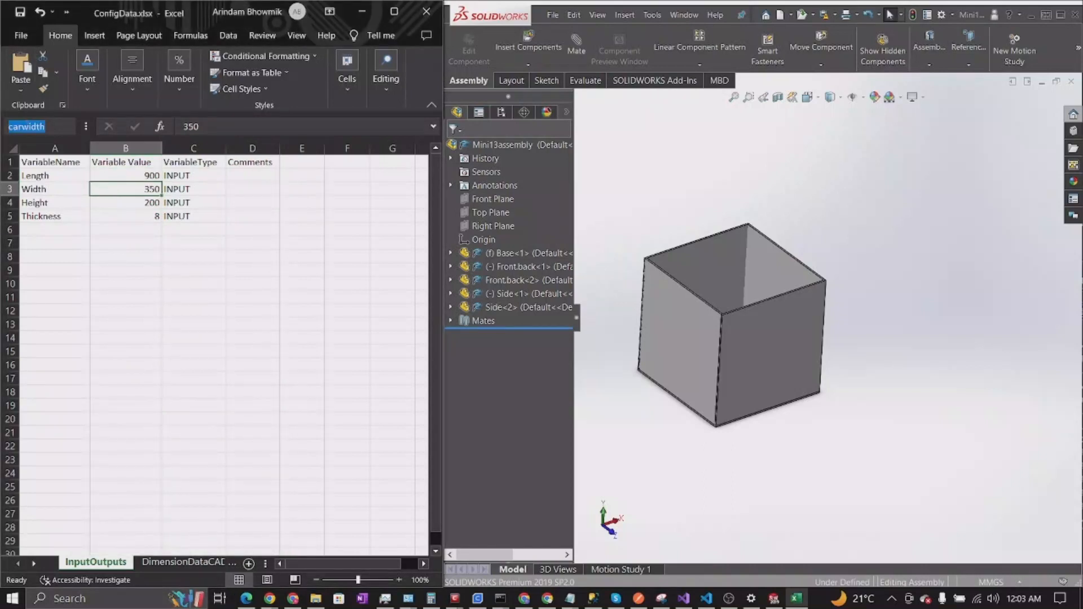
type("DemoW")
left_click(127, 274)
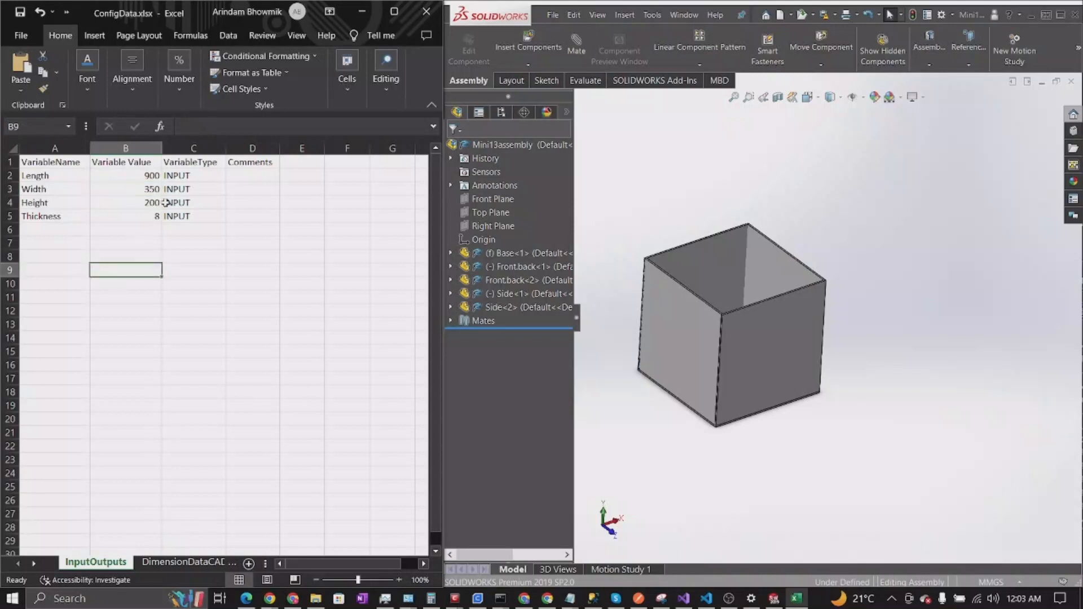
- Define the workbook-scoped name DemoWidth for the Width variable's value cell
left_click(147, 191)
right_click(121, 187)
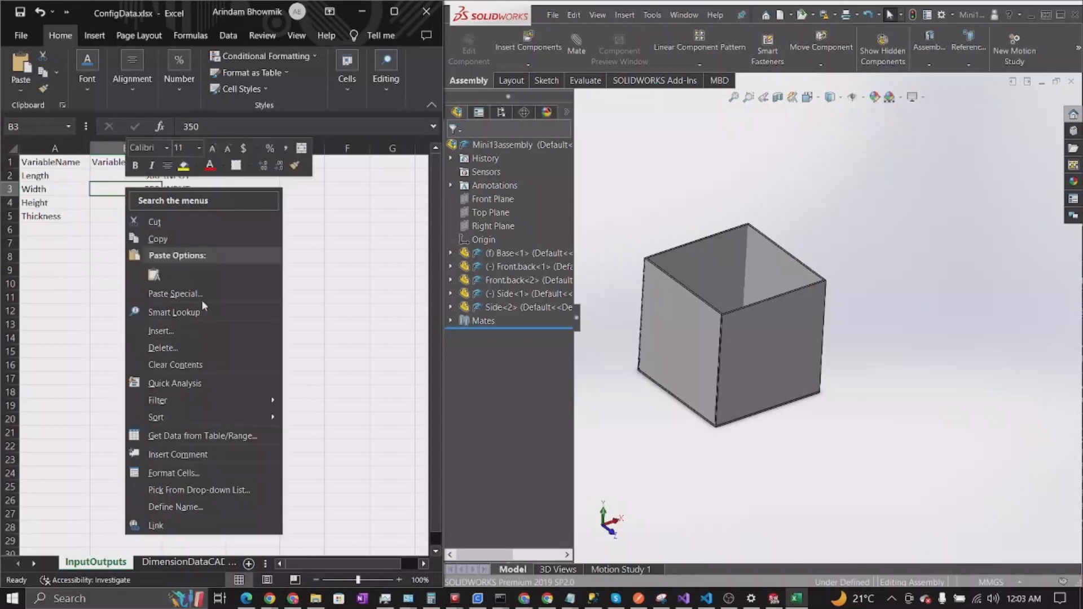
left_click(192, 511)
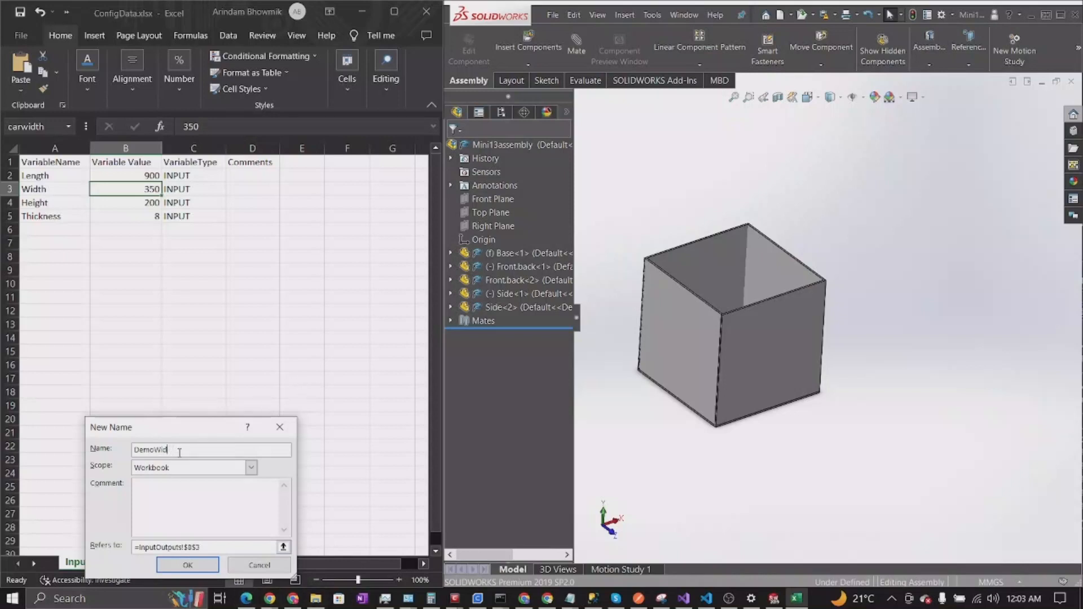
left_click(188, 565)
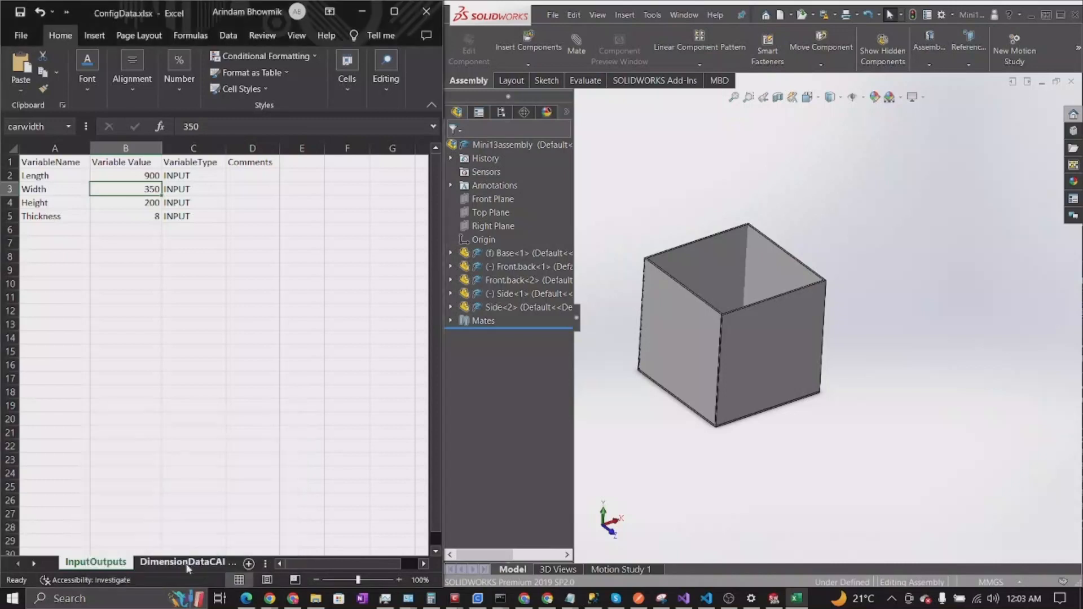
- Define the workbook-scoped name DemoHeight for the Height variable's value cell
left_click(129, 202)
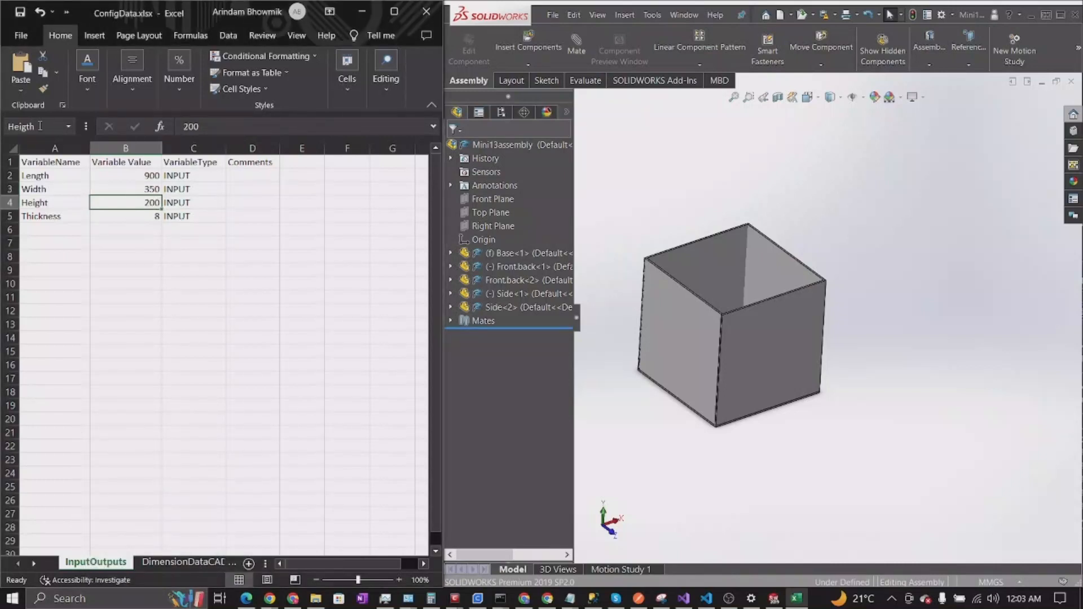
left_click(38, 127)
right_click(129, 204)
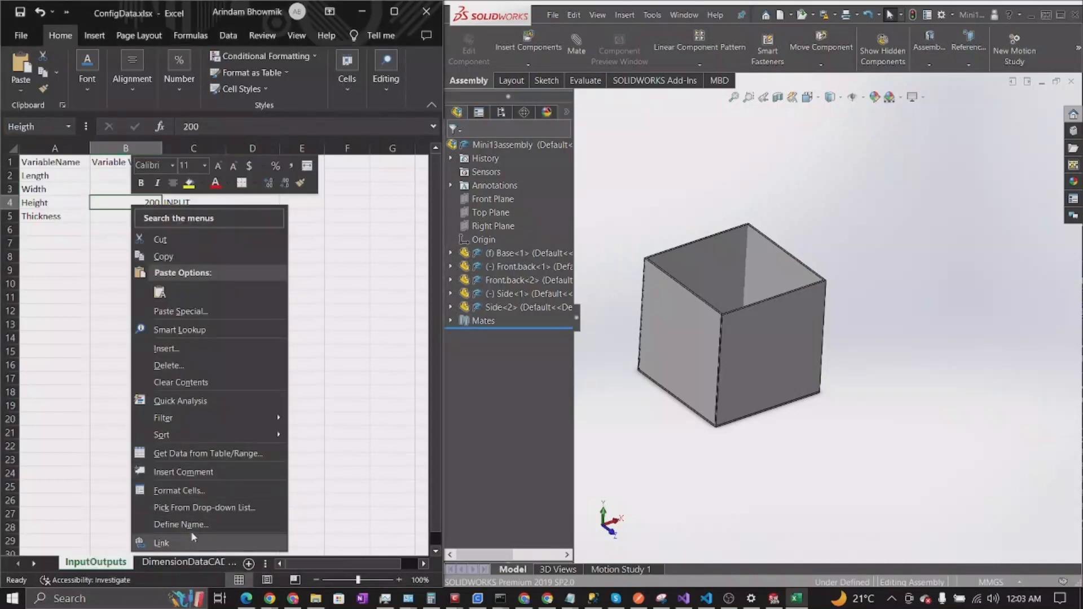
left_click(170, 524)
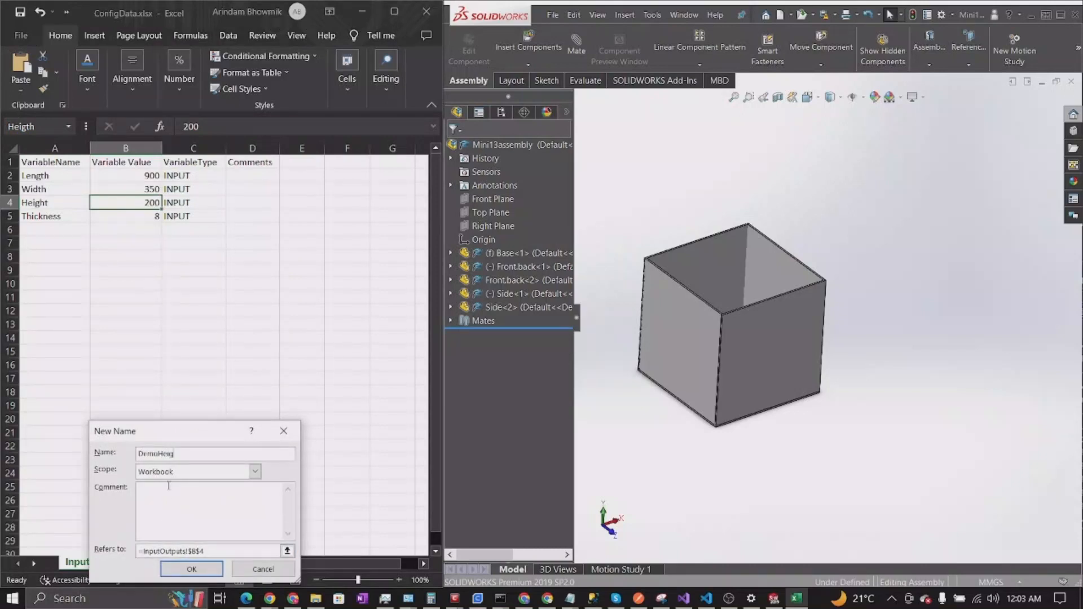
left_click(191, 569)
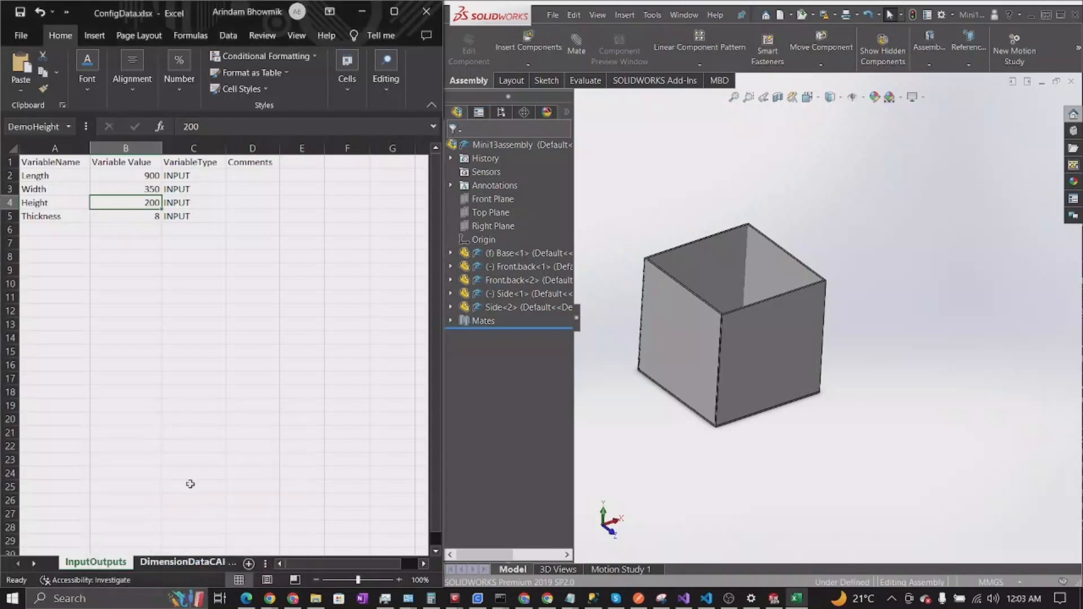
left_click(123, 217)
double_click(122, 217)
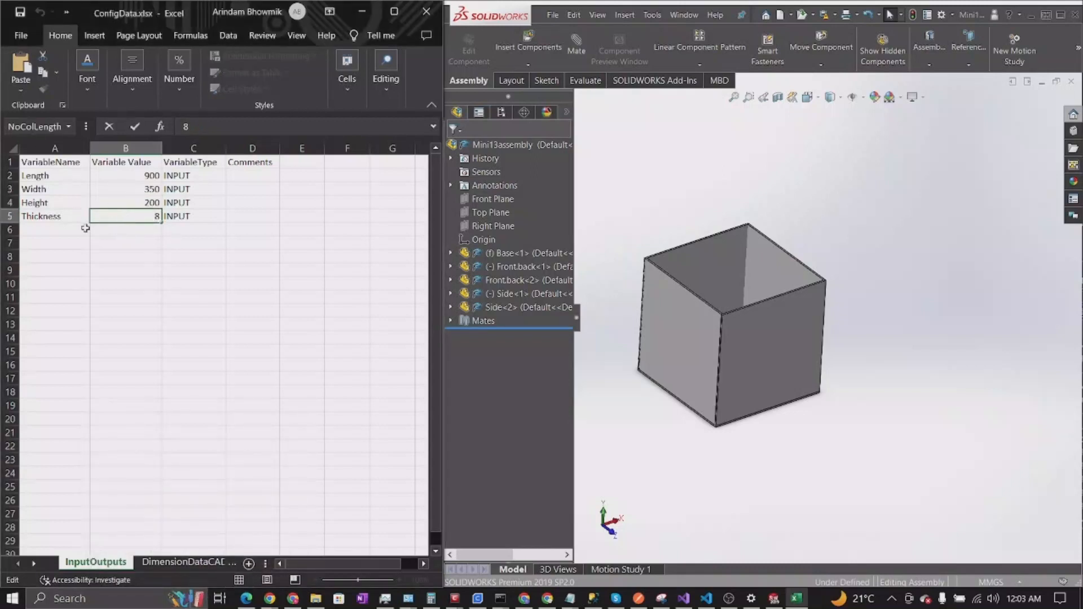
right_click(120, 218)
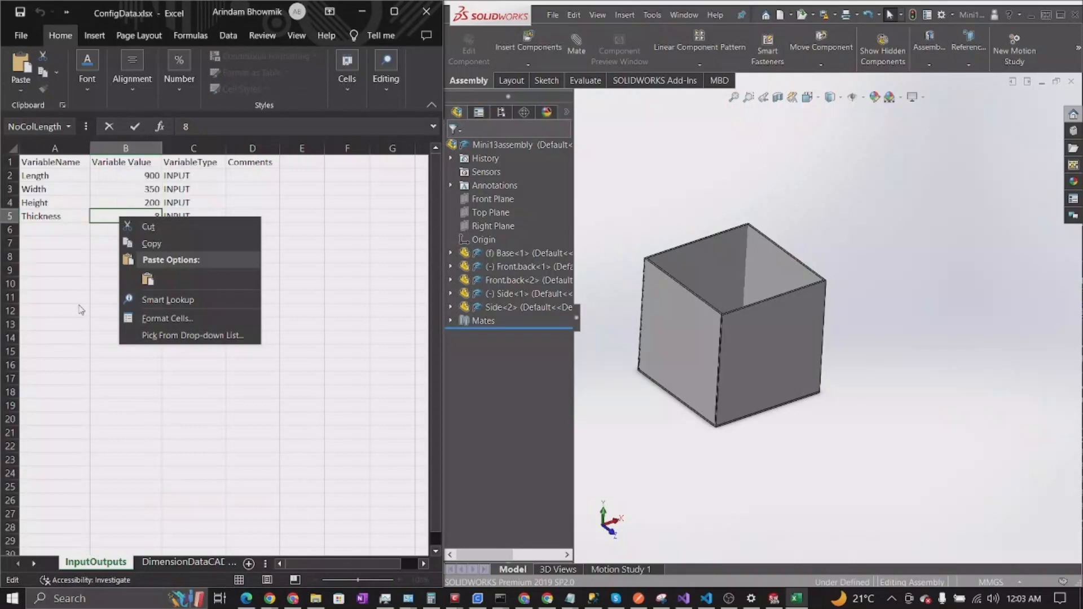
left_click(139, 213)
left_click(143, 263)
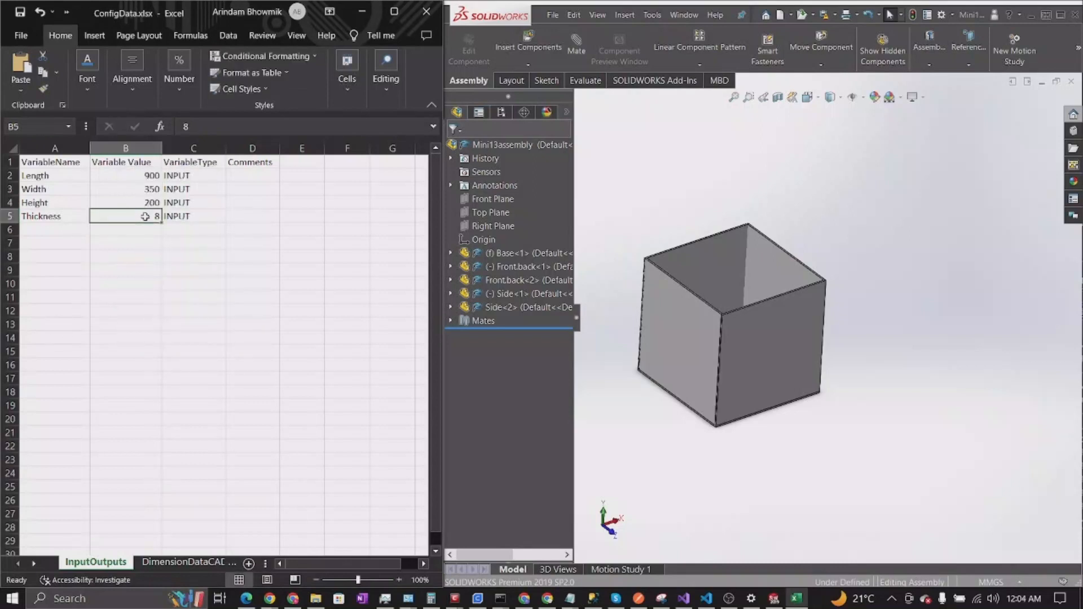
- Define the workbook-scoped name DemoThickness for the Thickness variable's value cell
right_click(145, 217)
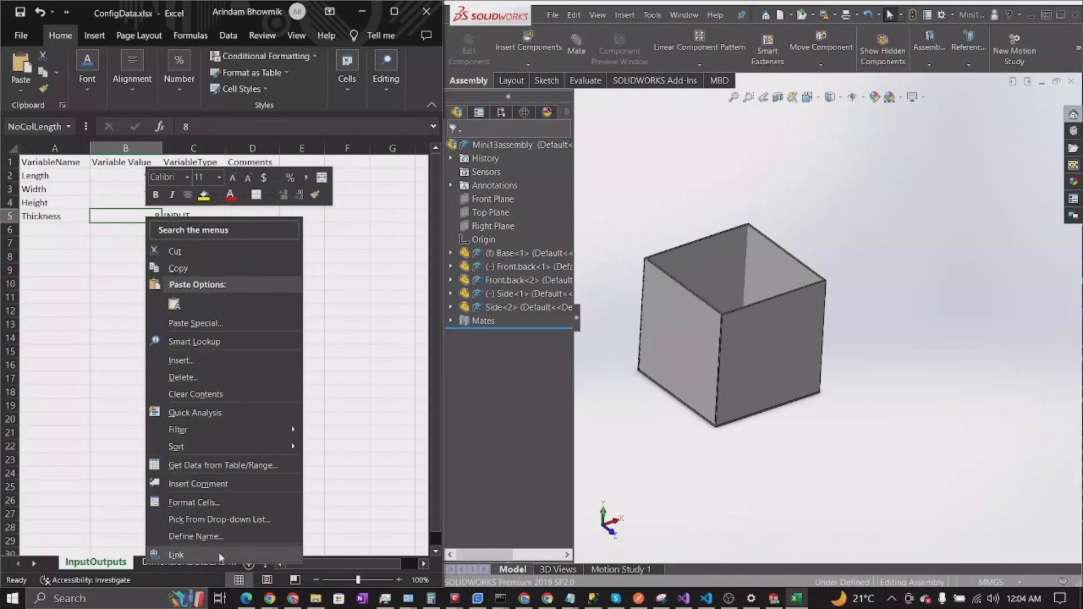
left_click(205, 538)
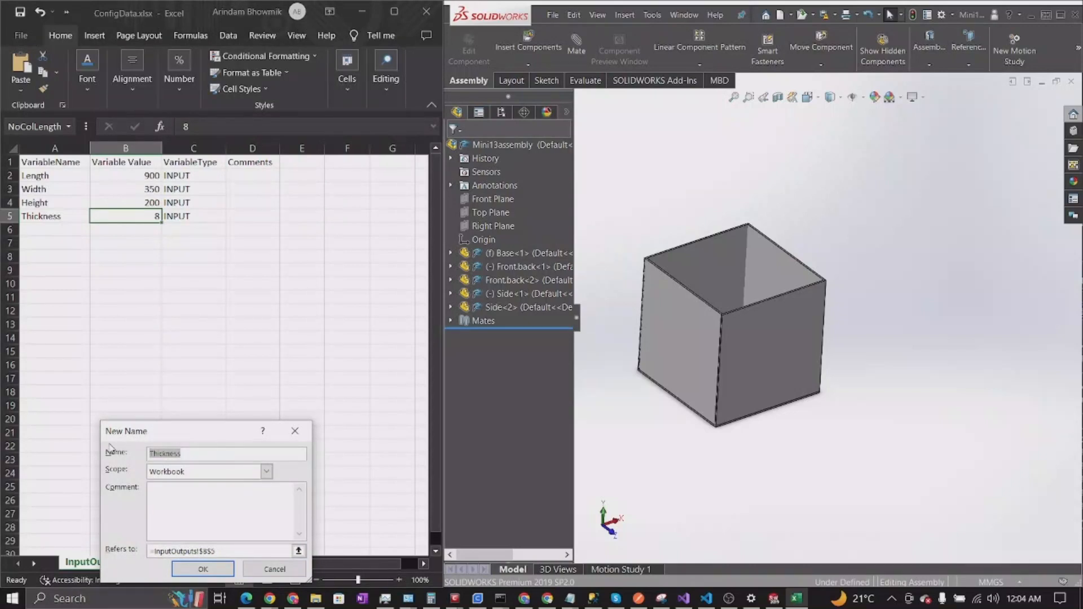
type("DemoThickness")
left_click(216, 570)
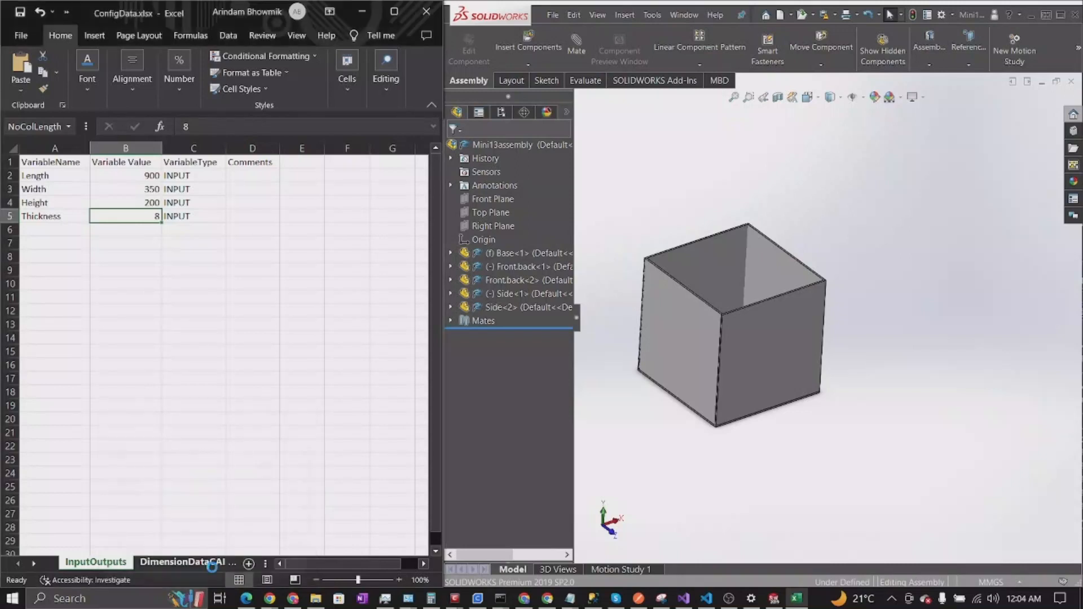
- Review the four variables' values and their Comments cells on InputOutputs, with a brief look at the DimensionDataCAD sheet
left_click(216, 333)
left_click_drag(125, 176, 133, 220)
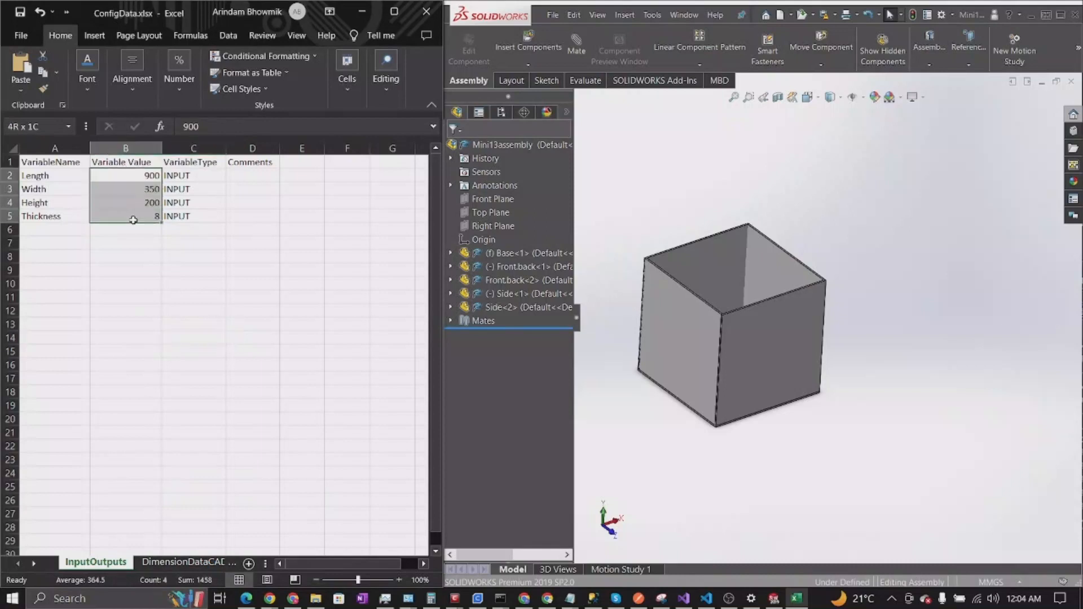
left_click(225, 300)
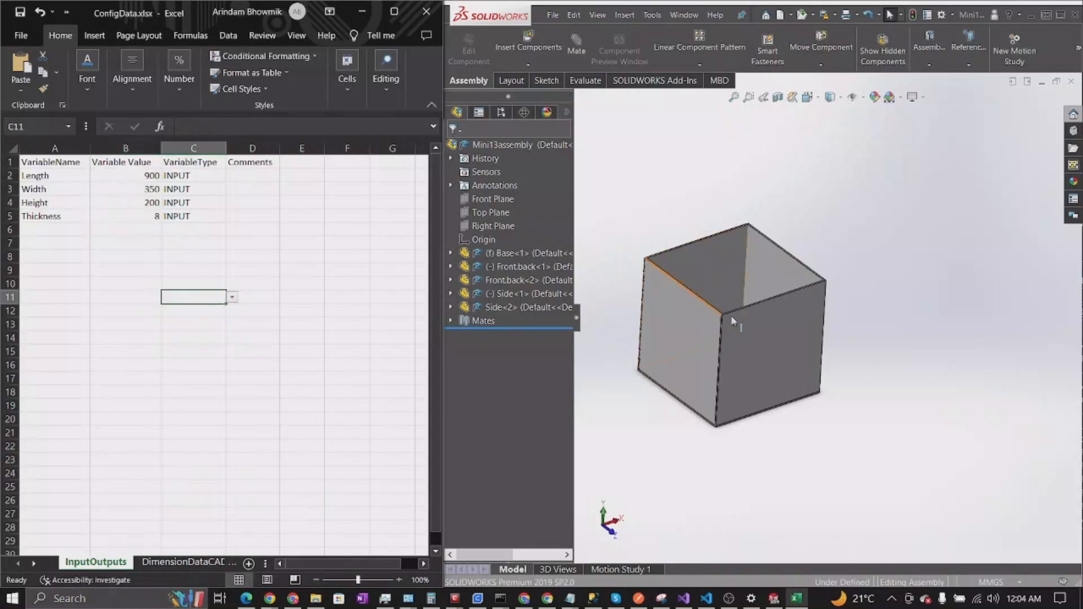
left_click(190, 563)
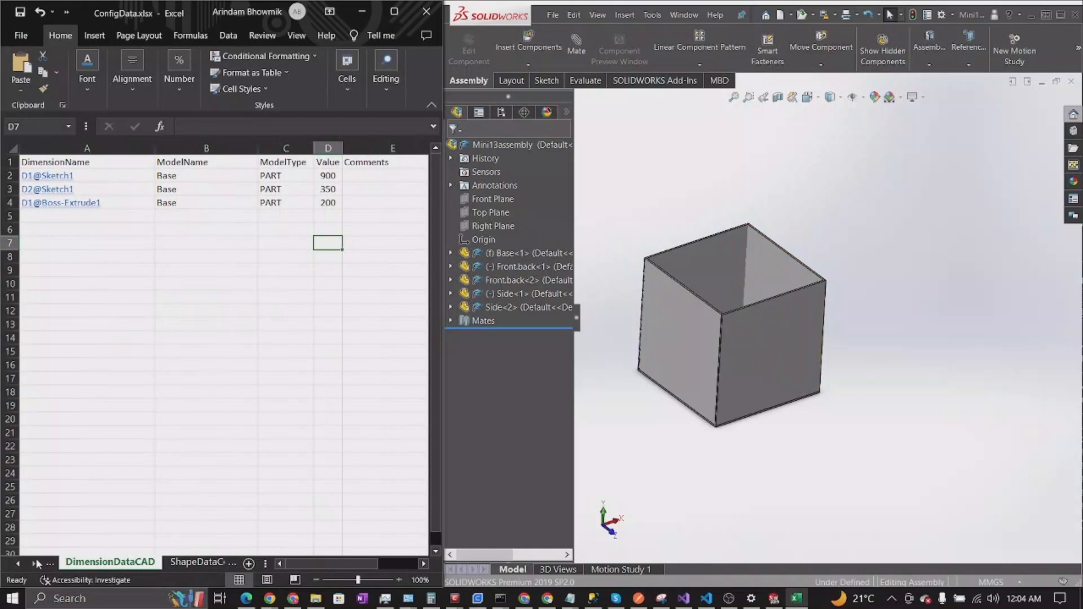
left_click(18, 564)
left_click(86, 563)
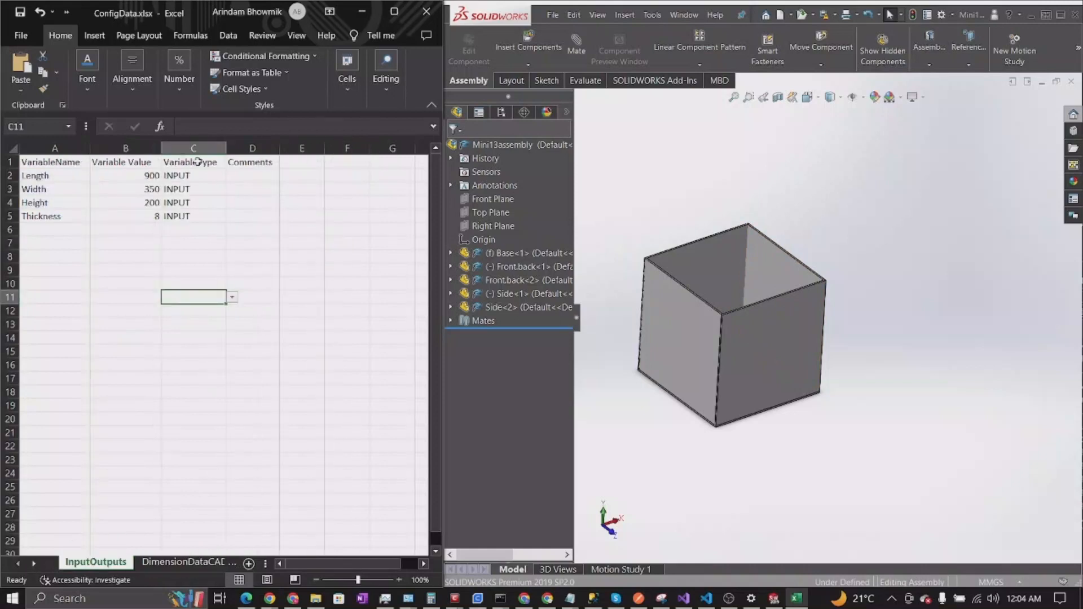
left_click_drag(253, 179, 259, 220)
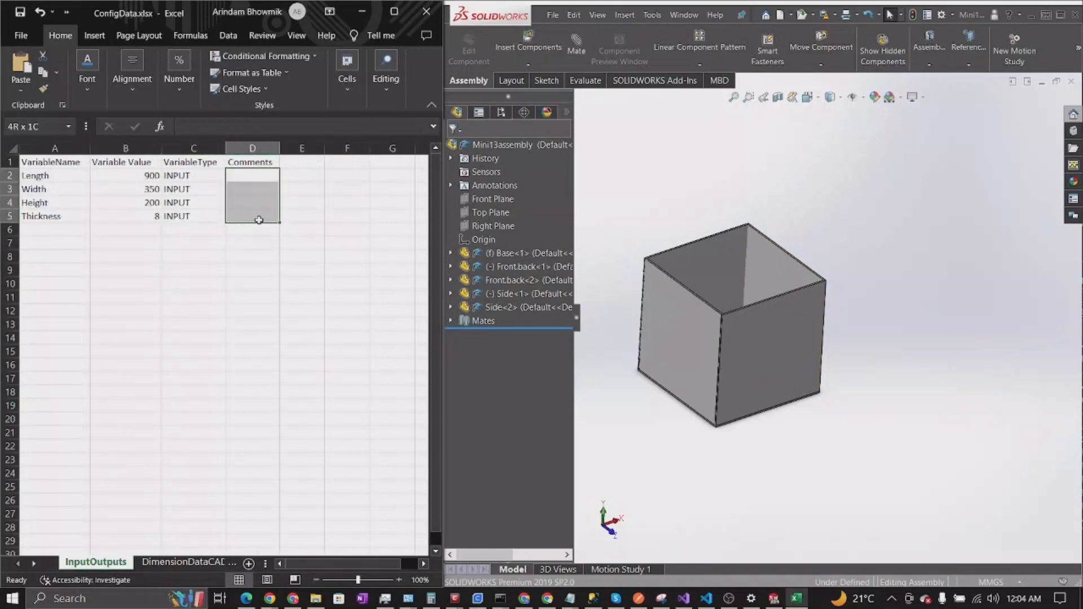
- Go through the DimensionName, ModelName, ModelType, Value and Comments columns of the DimensionDataCAD sheet
left_click(187, 564)
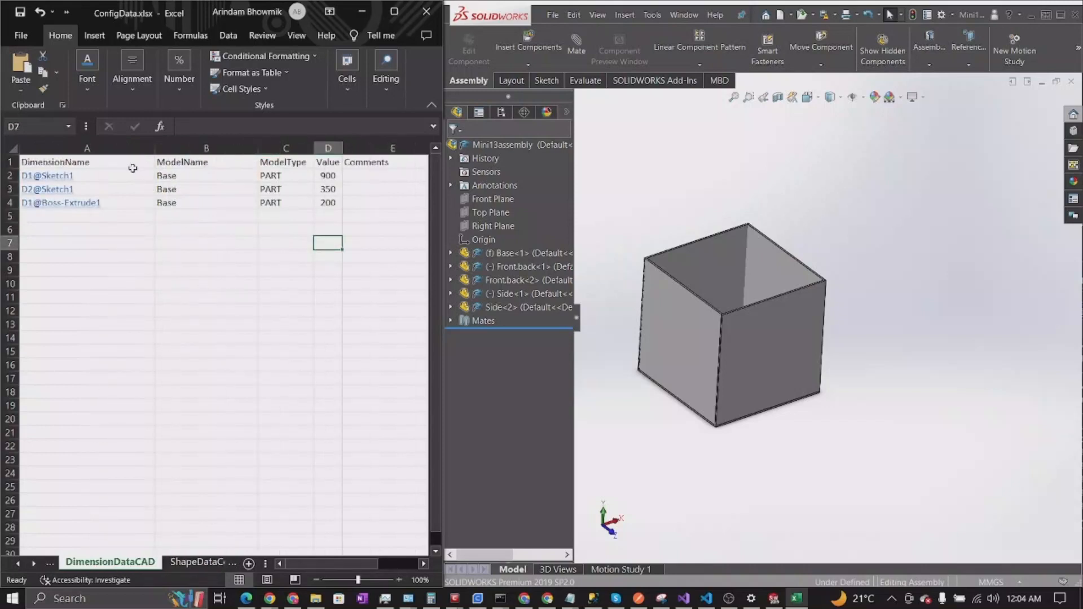
left_click(73, 148)
left_click(207, 148)
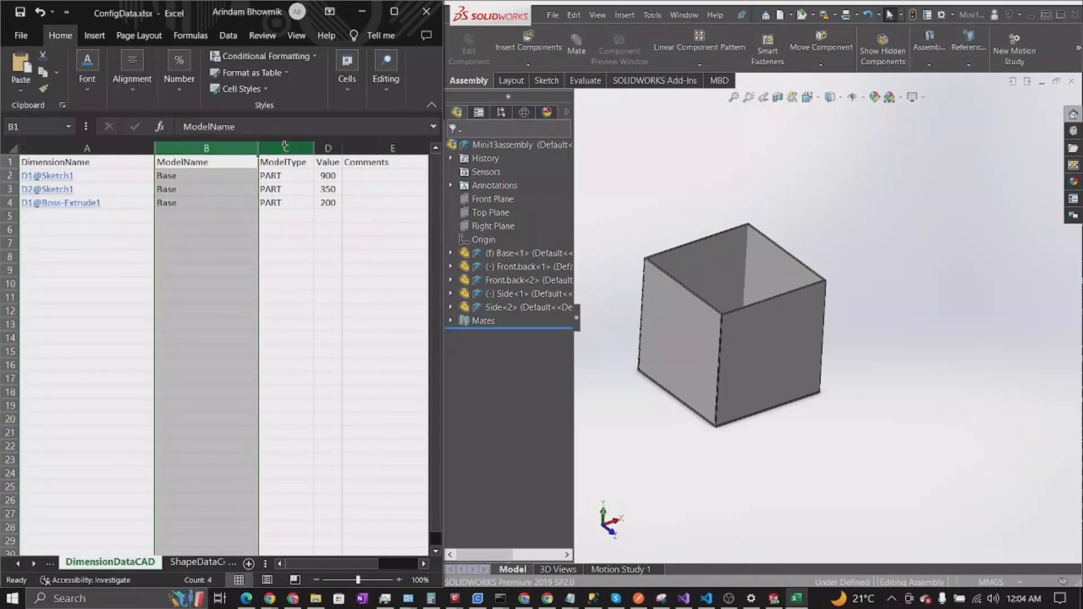
left_click(286, 148)
left_click(327, 148)
left_click(393, 147)
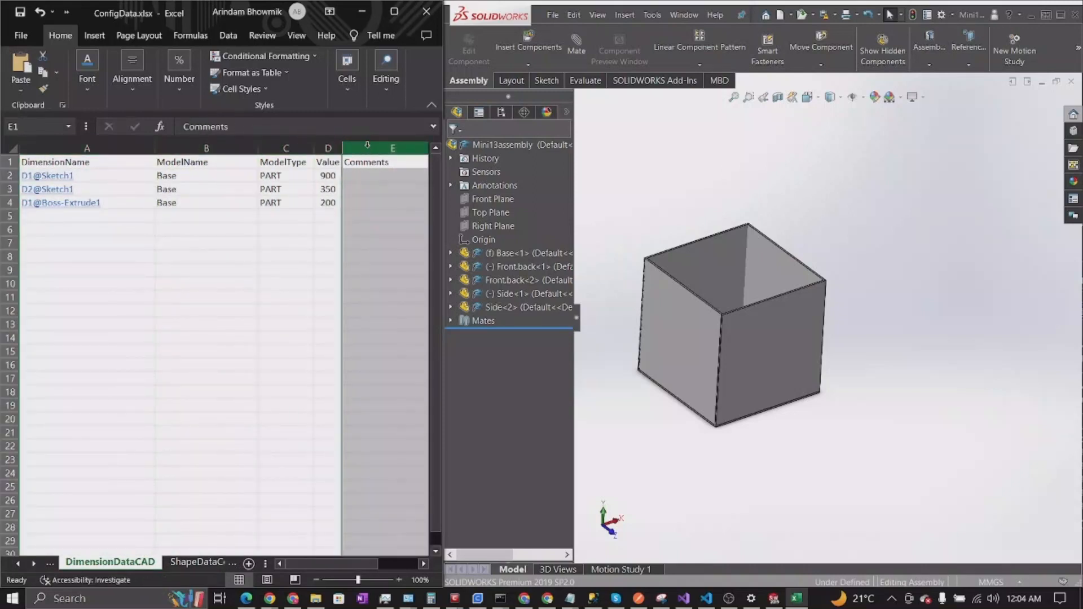
- Check the ModelType options offered for the D1@Sketch1 and D2@Sketch1 rows
left_click(305, 175)
left_click(320, 175)
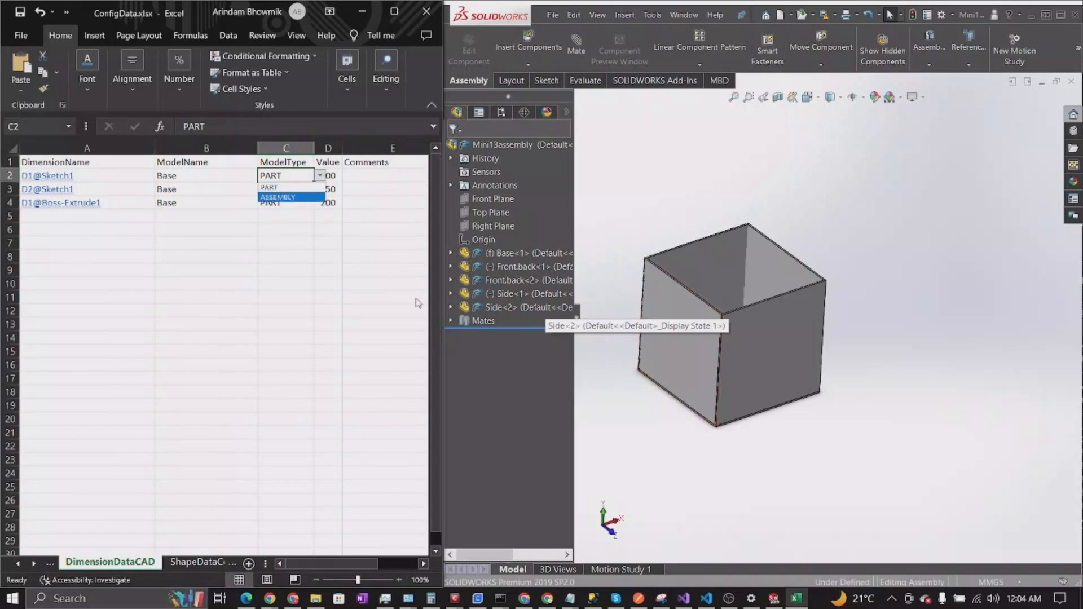
key("Escape")
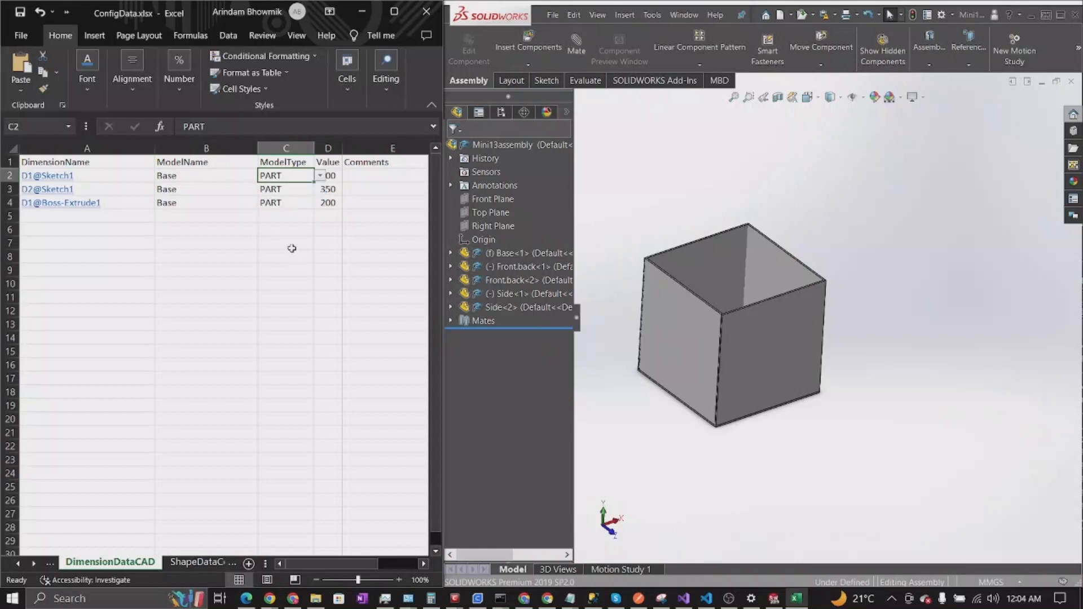
left_click(289, 193)
left_click(319, 189)
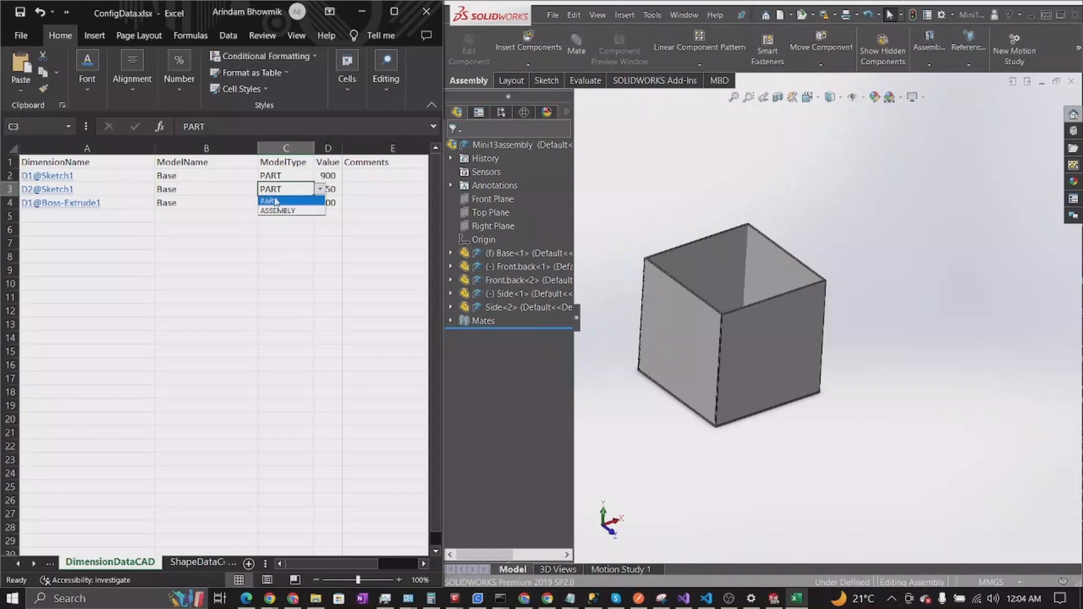
key("Escape")
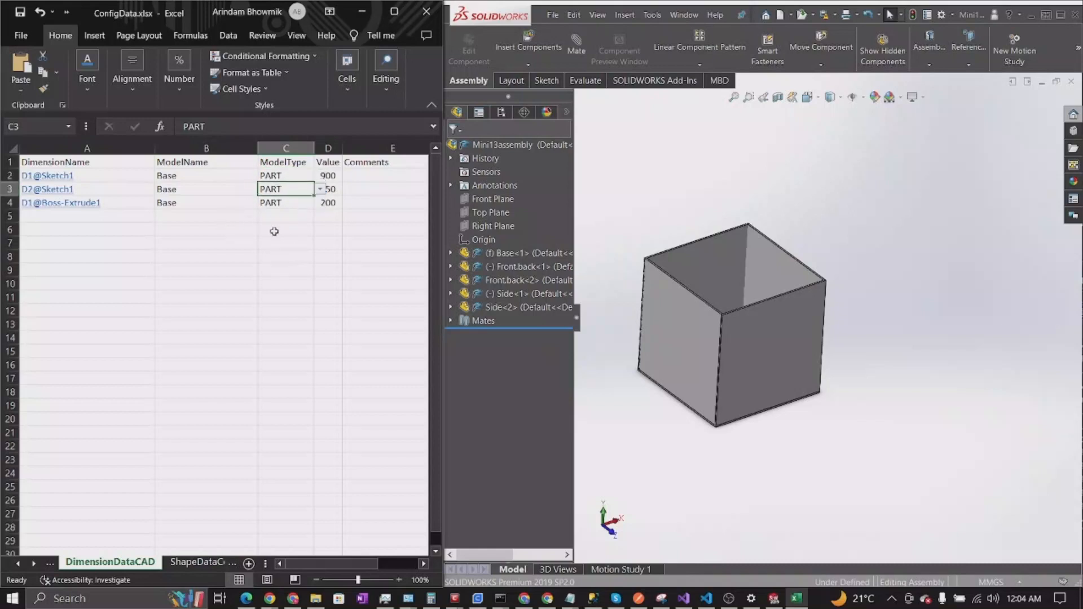
- Inspect the formula in the D1@Sketch1 Value cell and compare it with the Variable Value cells on InputOutputs, then return to DimensionDataCAD
left_click(368, 194)
double_click(333, 177)
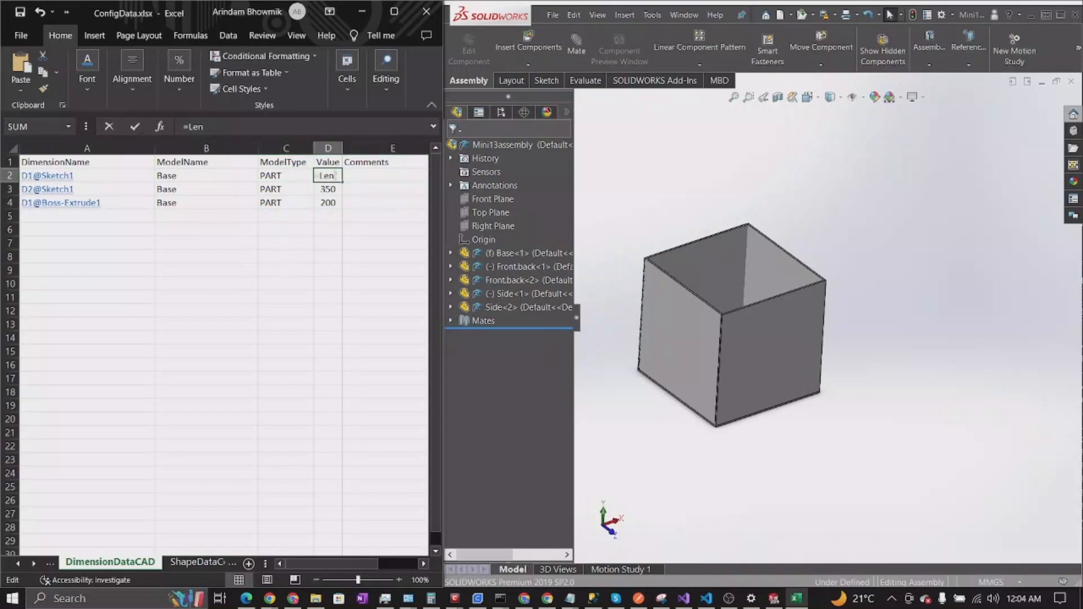
left_click(332, 227)
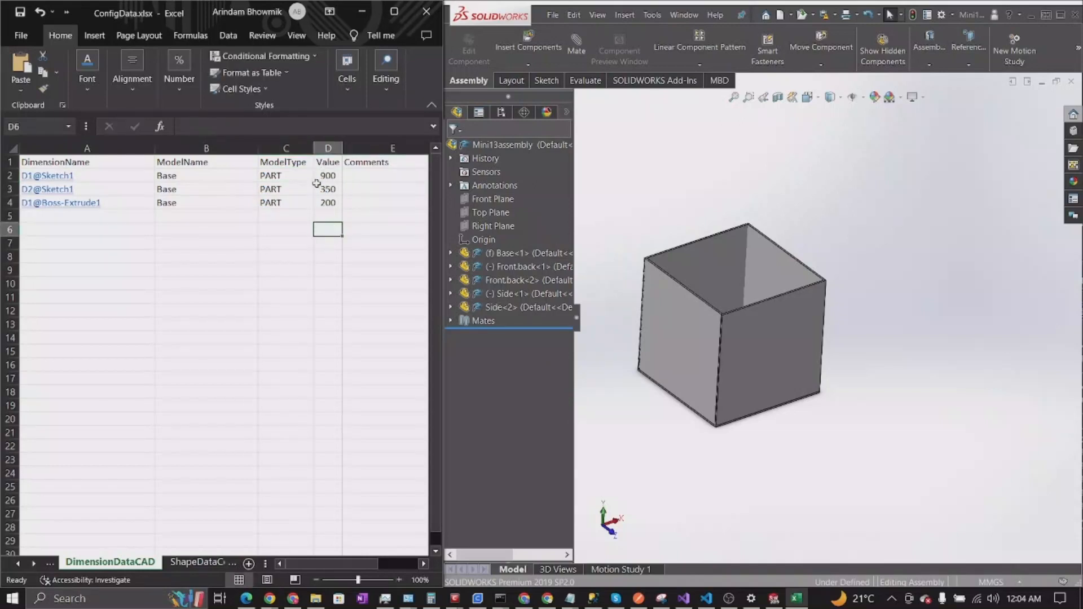
left_click(19, 563)
left_click(78, 563)
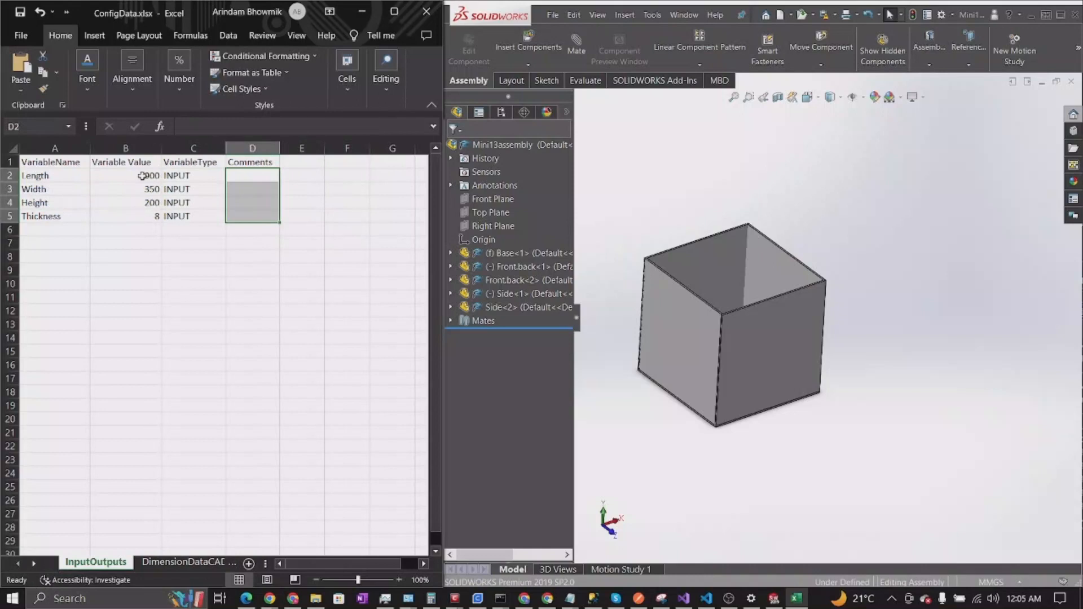
left_click_drag(142, 176, 141, 209)
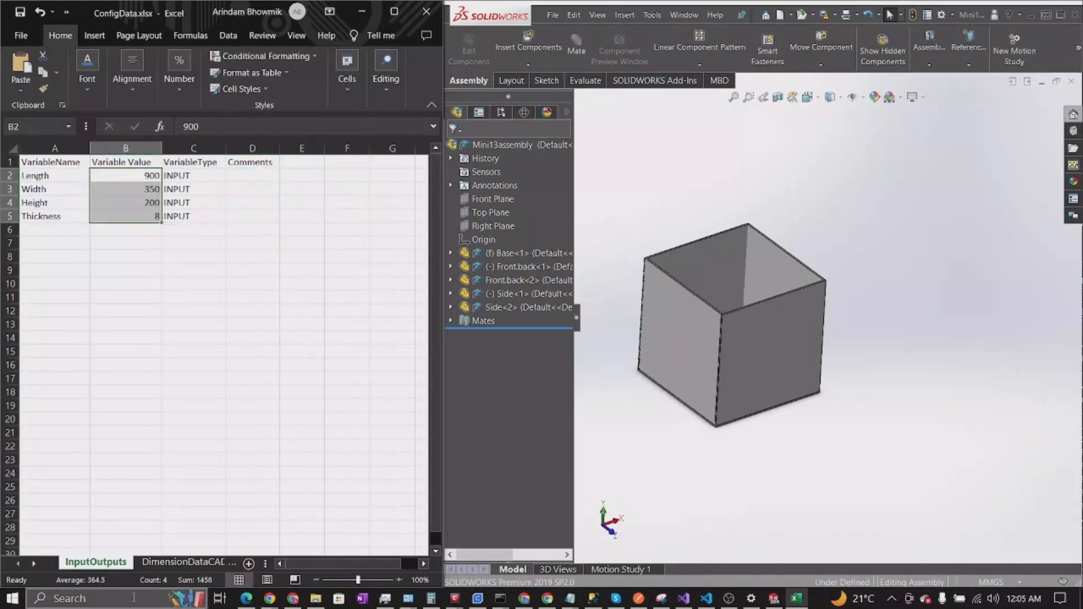
left_click(184, 563)
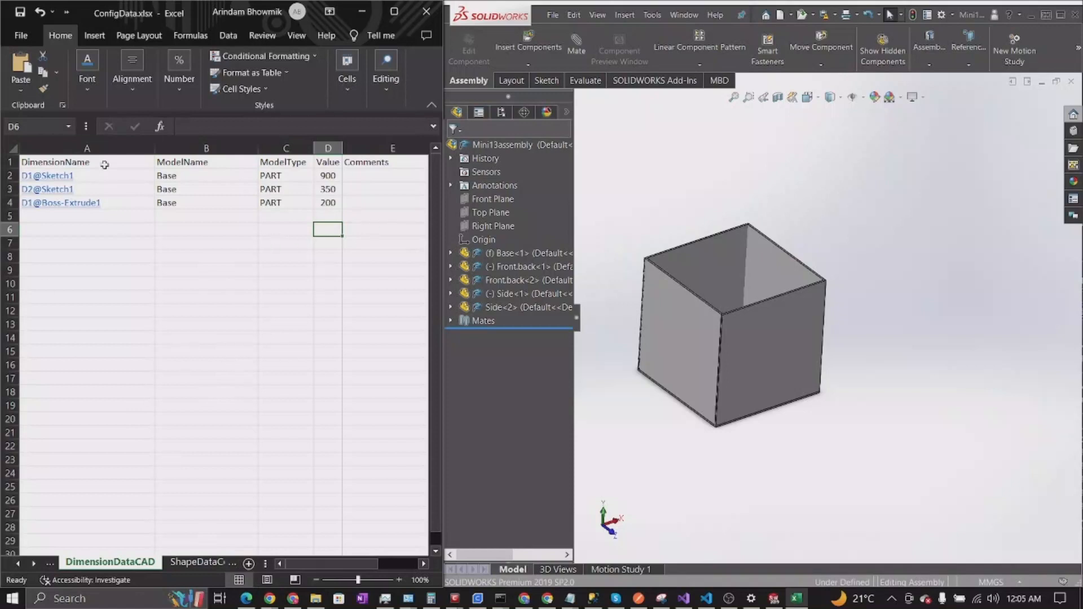
- In SolidWorks, edit Sketch1 under the Base part's Boss-Extrude1 and select its 600 mm dimension, acknowledging the older-version notice
scroll(745, 381, "down", 5)
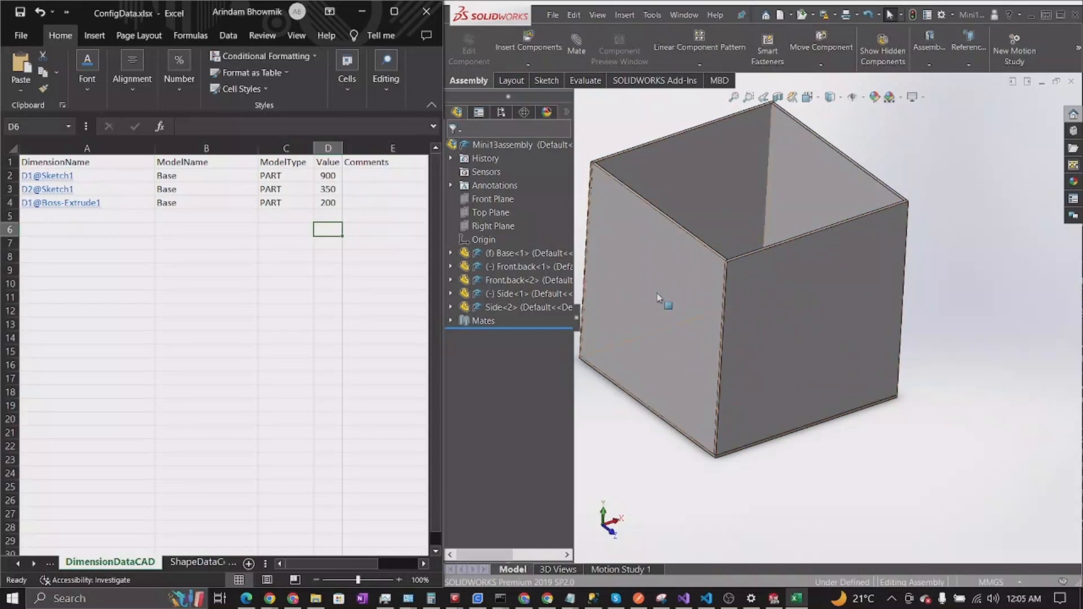
left_click(451, 253)
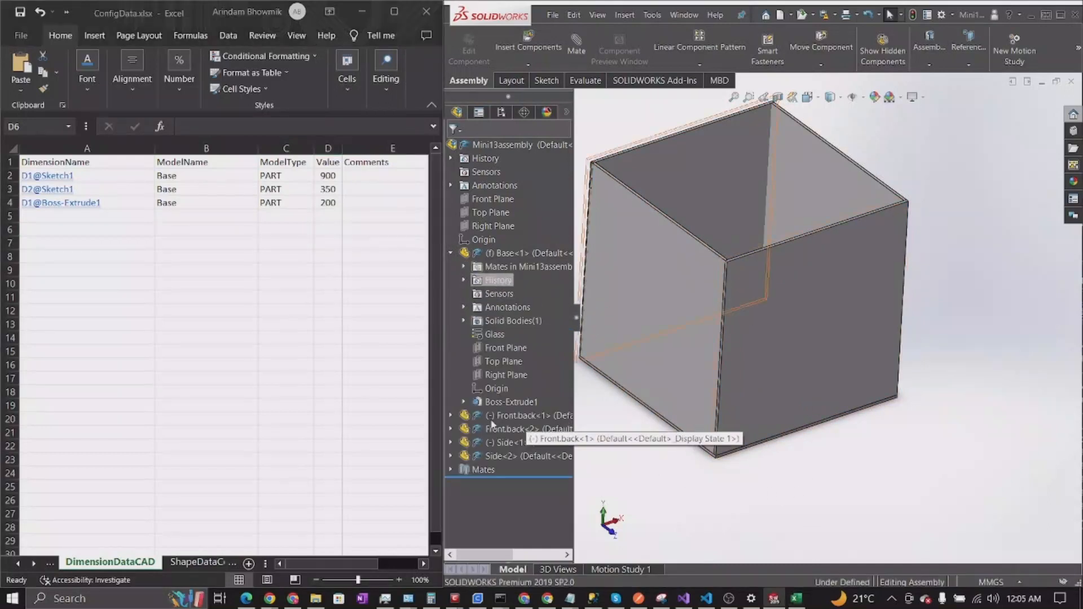
left_click(464, 402)
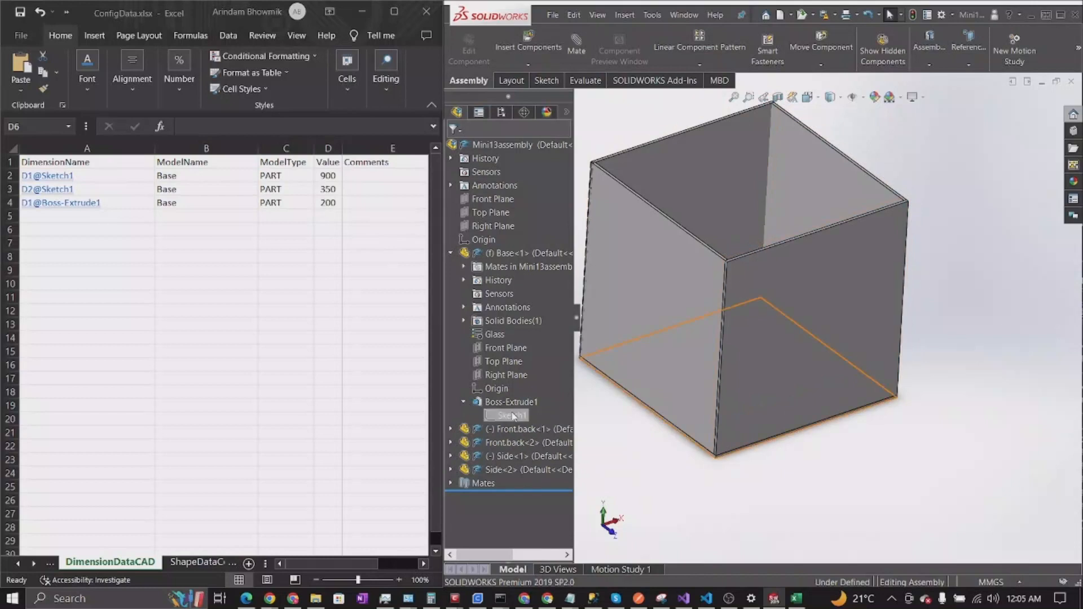
double_click(512, 415)
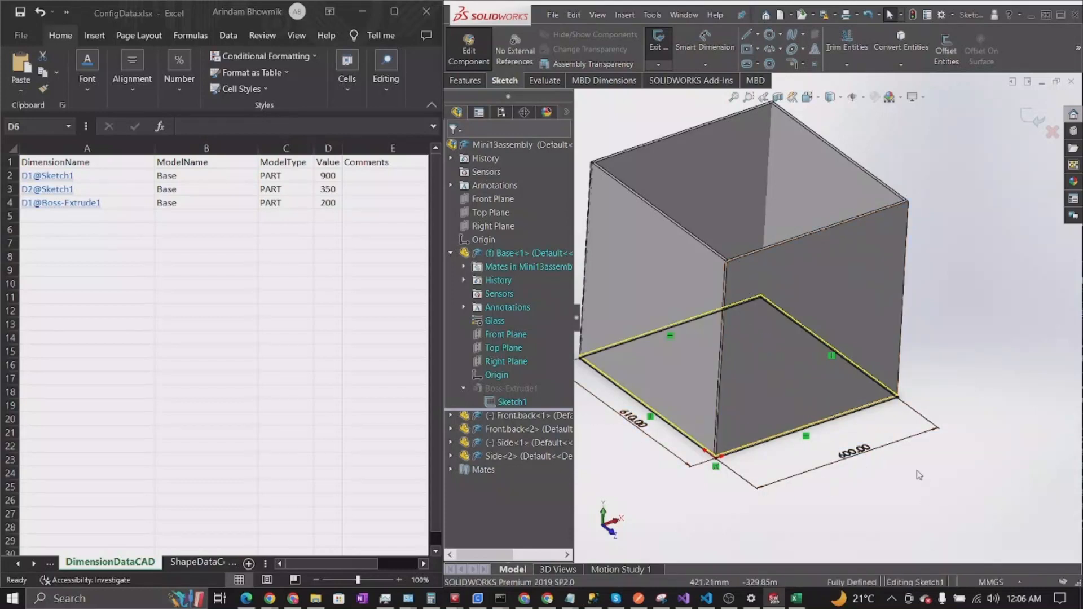
double_click(857, 458)
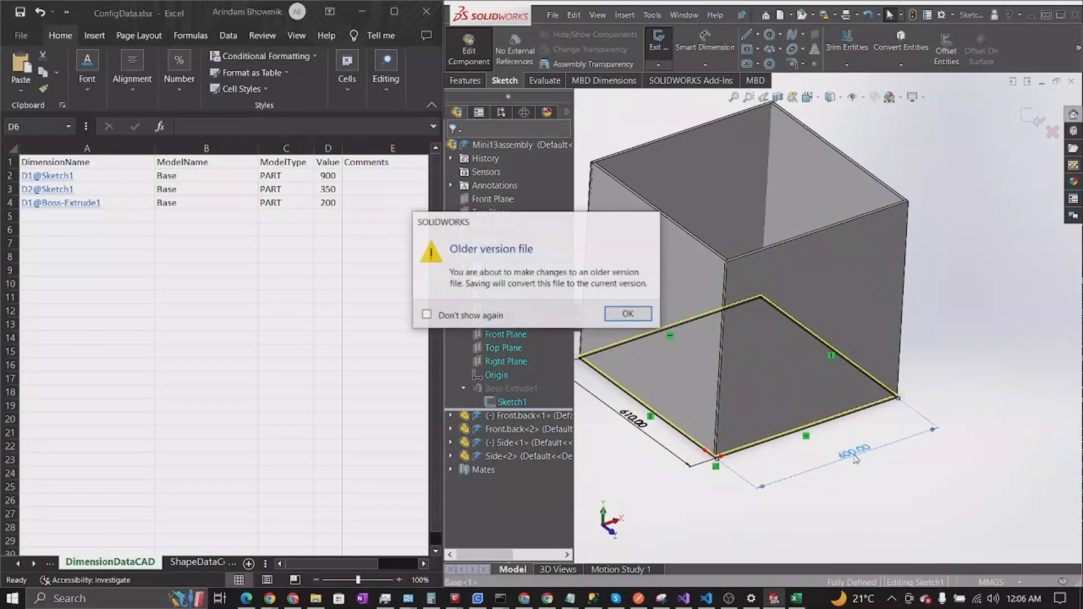
left_click(636, 319)
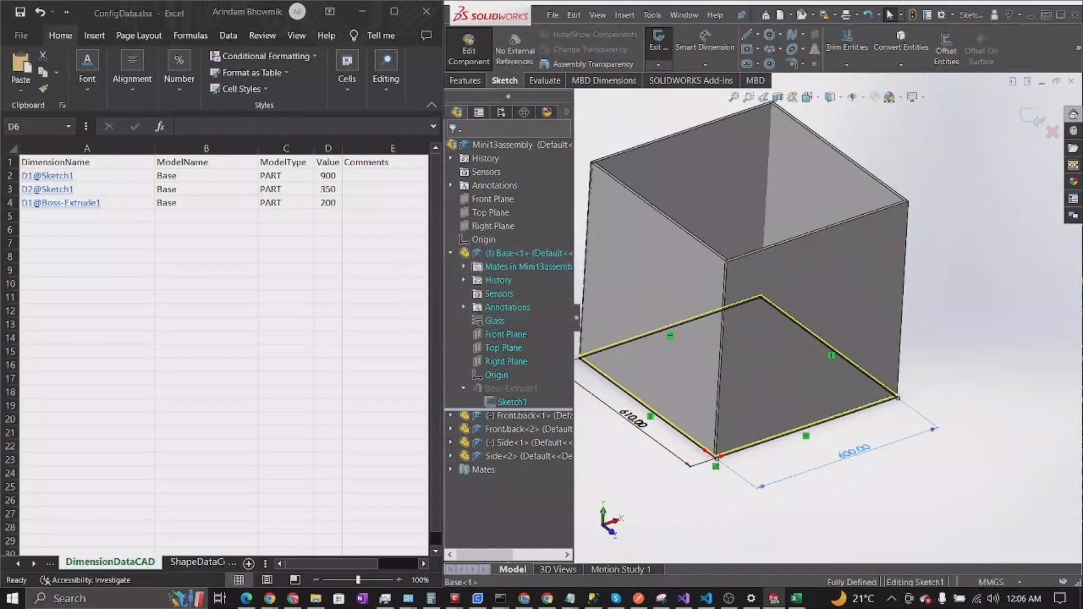
- Save base.sldprt converted to the current version and exit the sketch
left_click(823, 17)
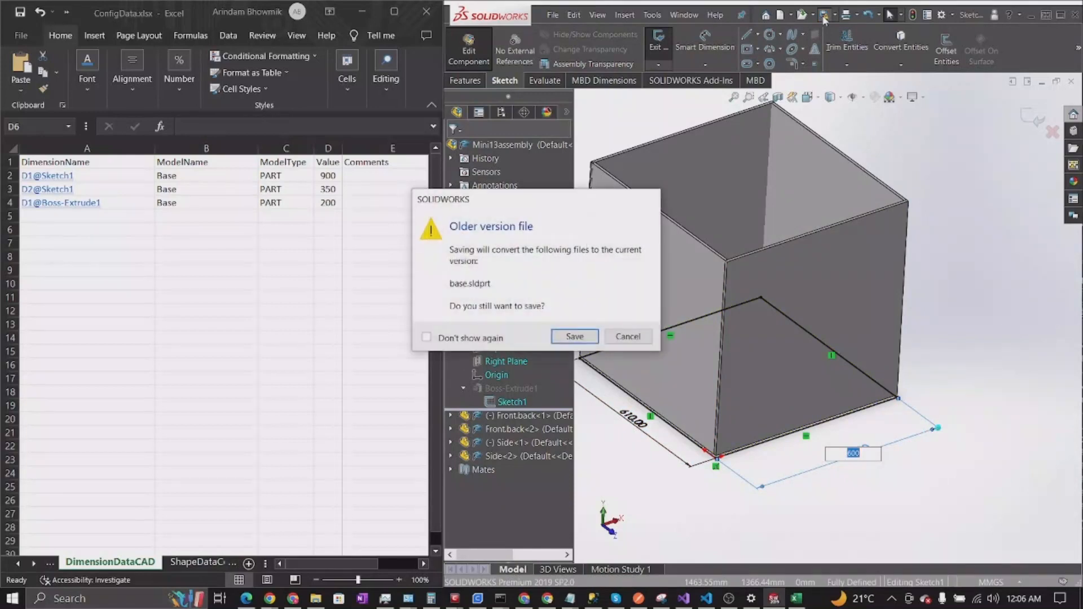
left_click(594, 338)
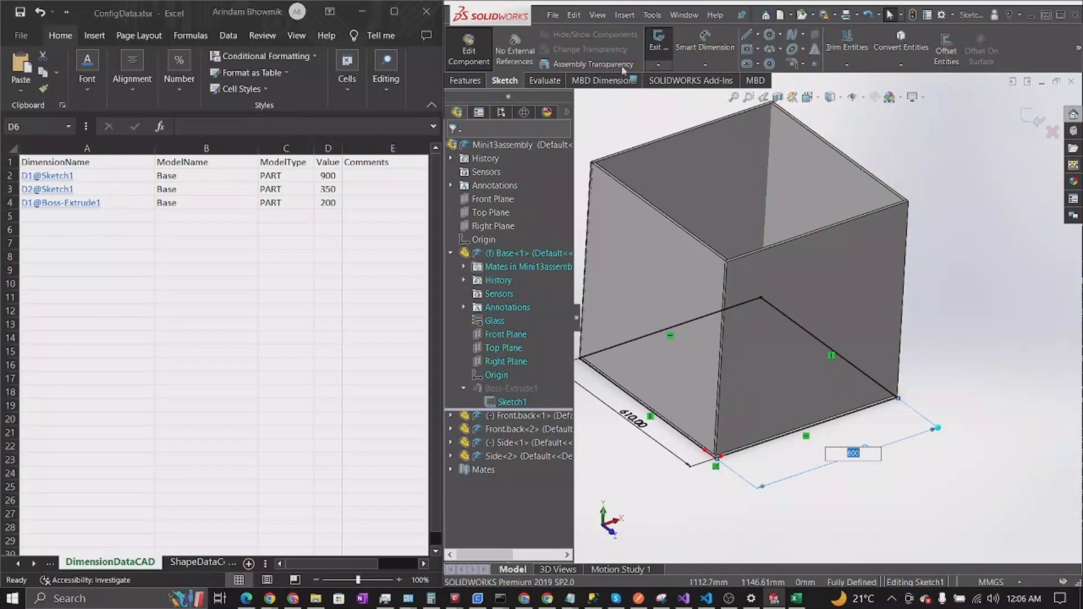
left_click(553, 14)
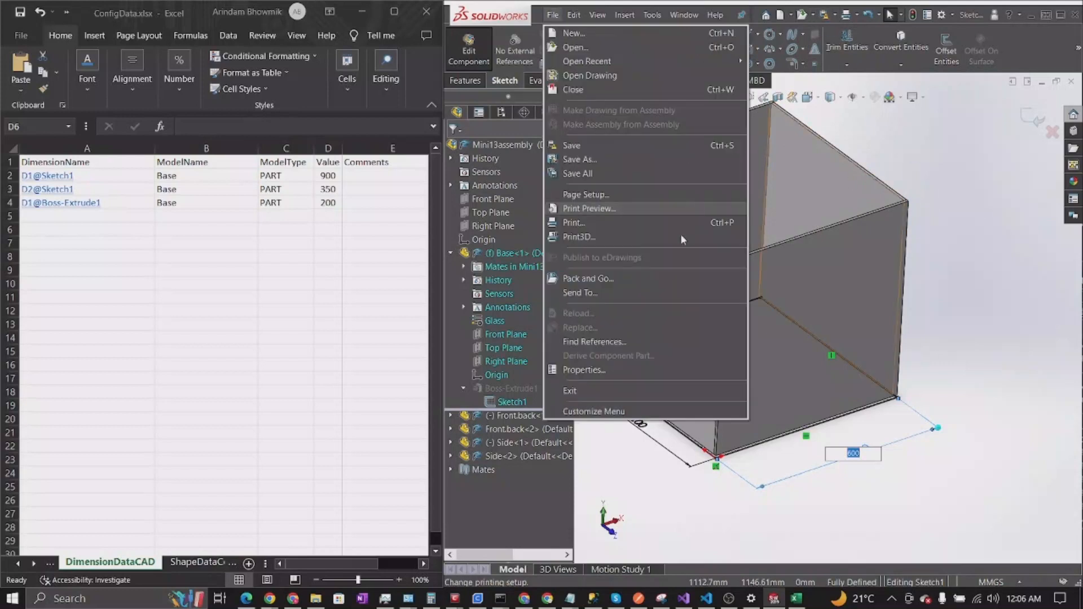
left_click(600, 145)
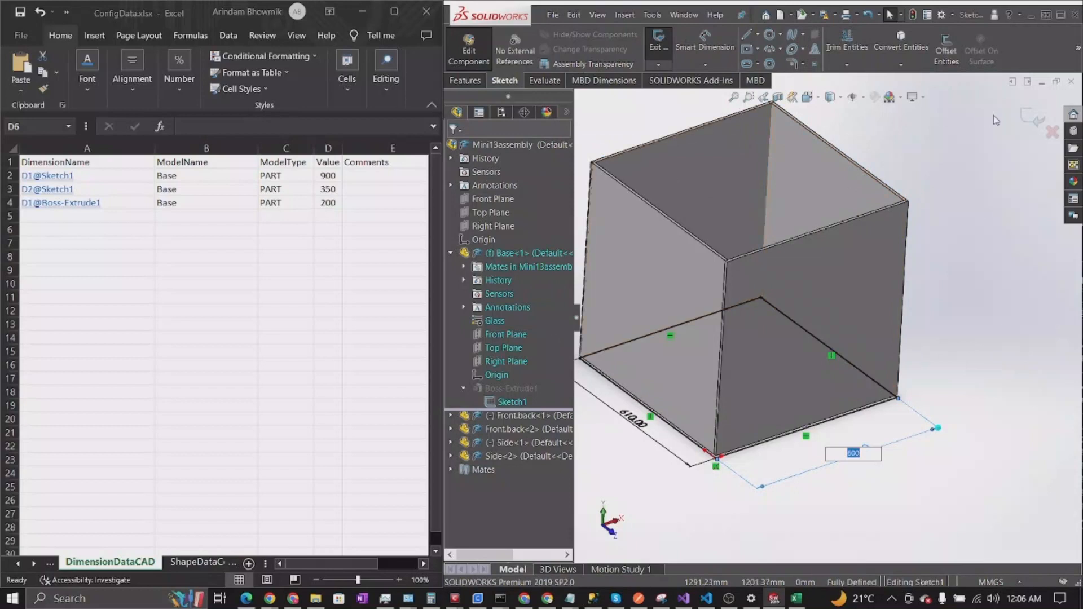
left_click(1023, 114)
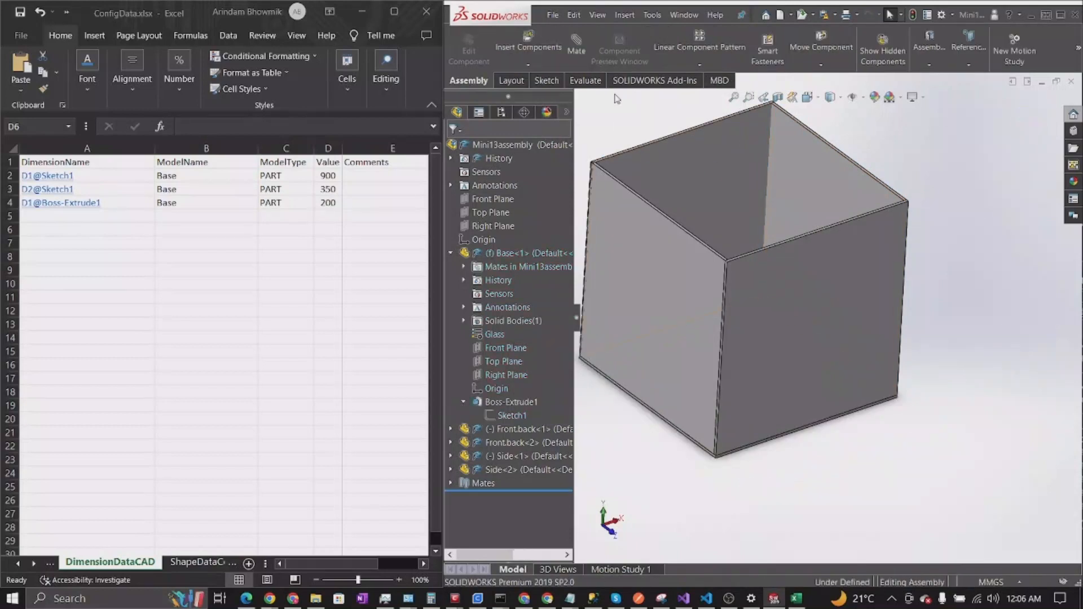
- Save the Mini13assembly file
left_click(552, 15)
left_click(551, 14)
left_click(591, 145)
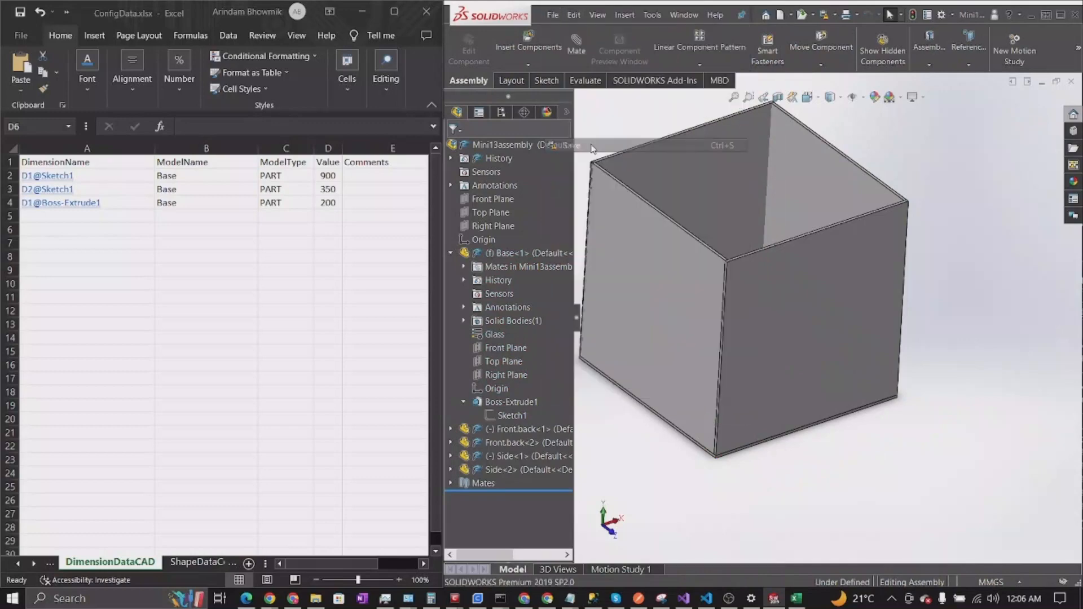
left_click(277, 247)
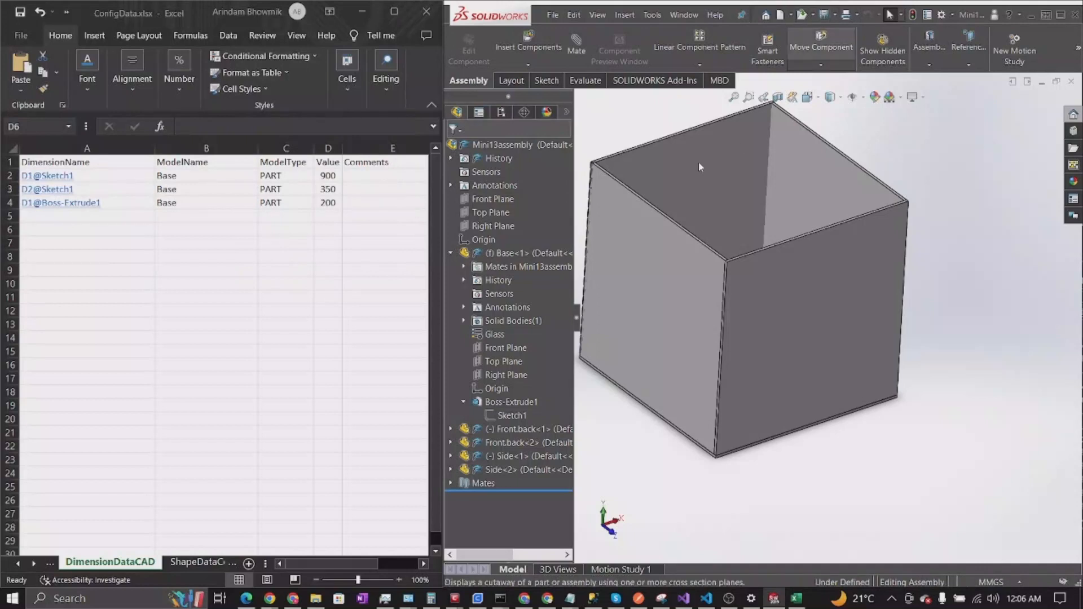
- Reopen Sketch1 of the Base part and copy the name D1 from its 600 mm dimension
left_click(511, 415)
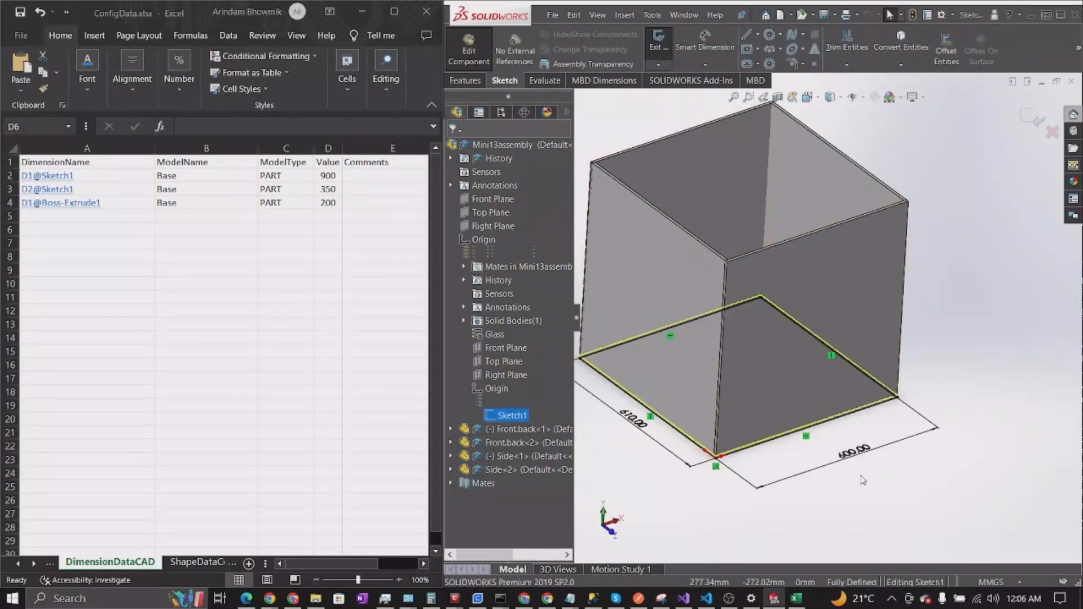
left_click(858, 457)
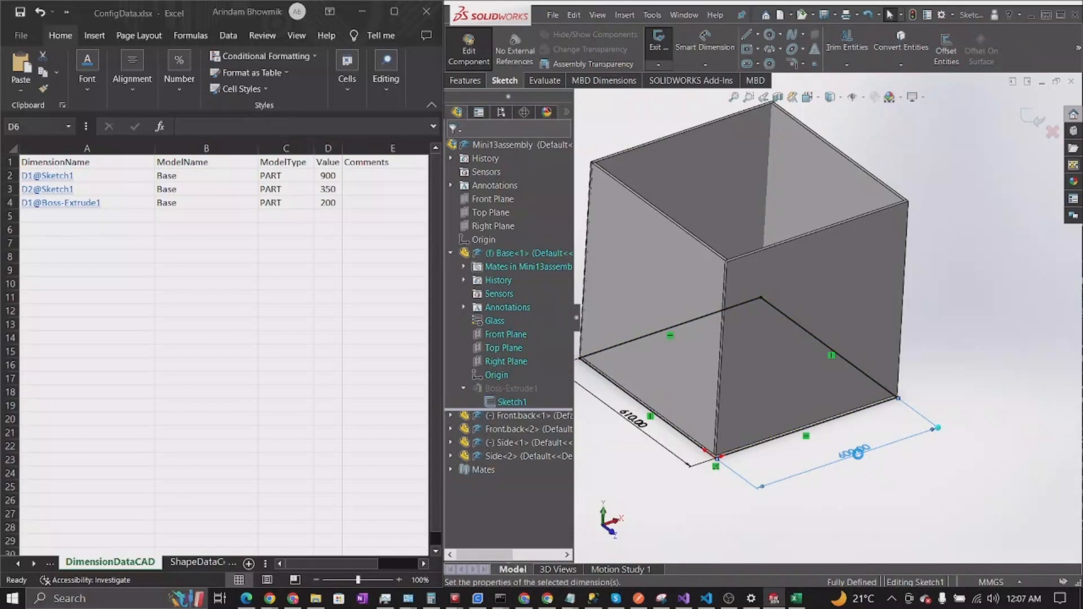
double_click(859, 454)
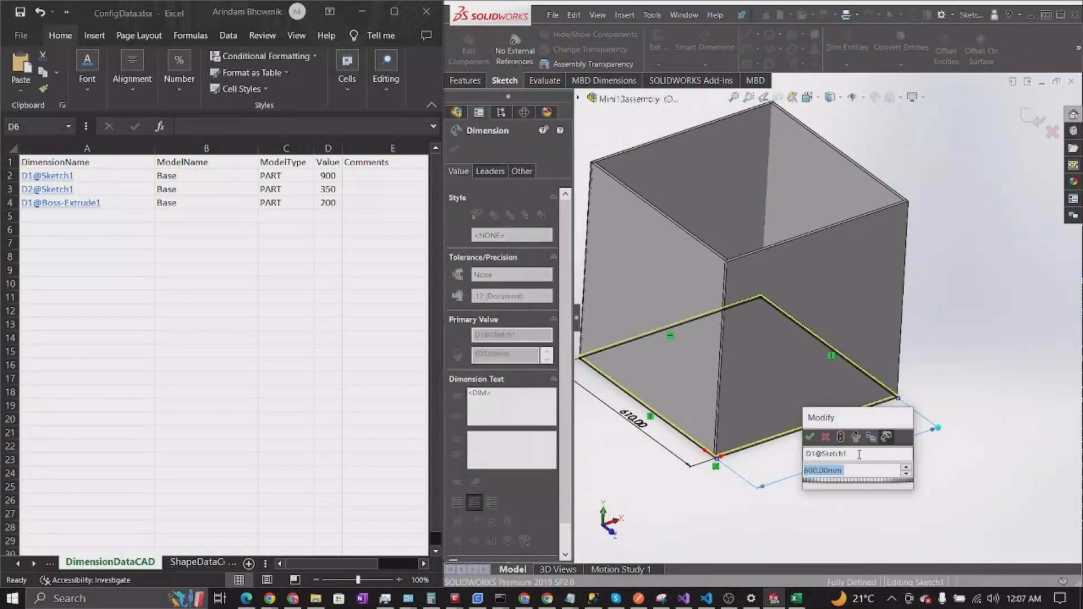
double_click(812, 454)
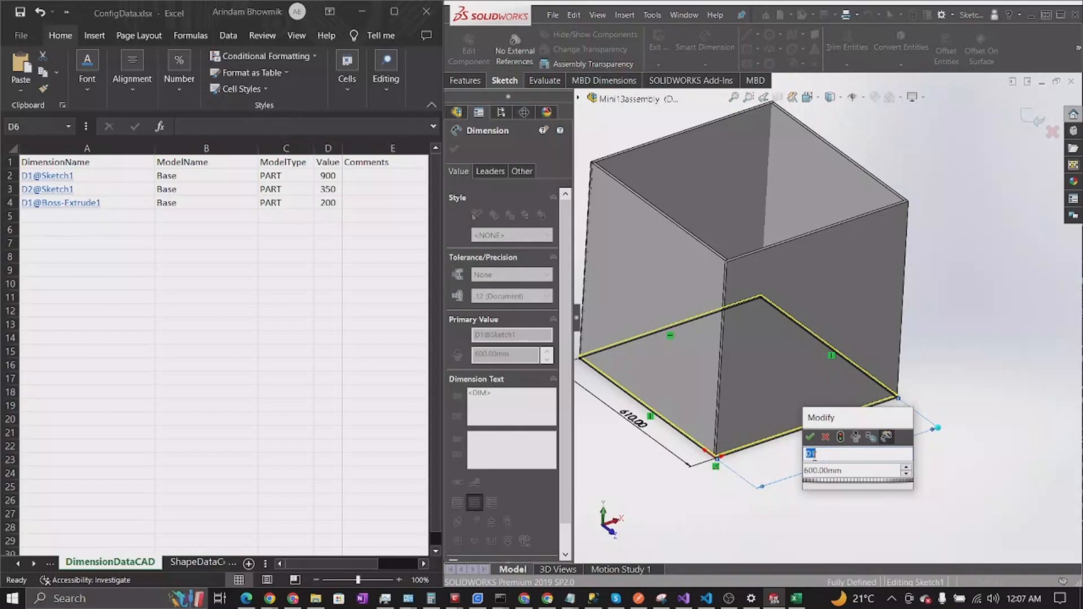
left_click(877, 456)
double_click(878, 456)
key("ctrl+c")
left_click(786, 510)
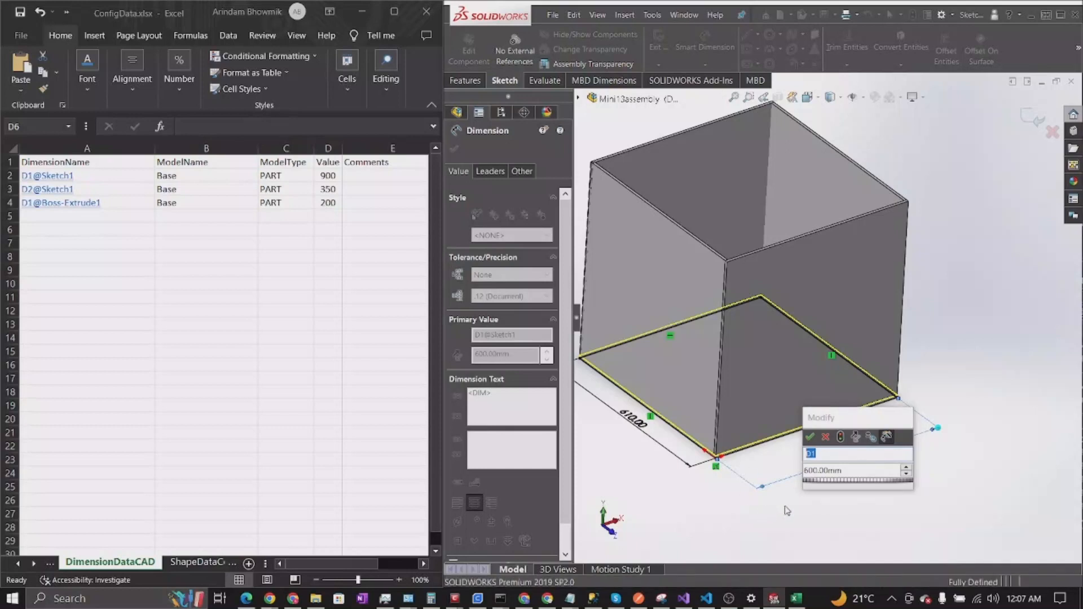
left_click(851, 453)
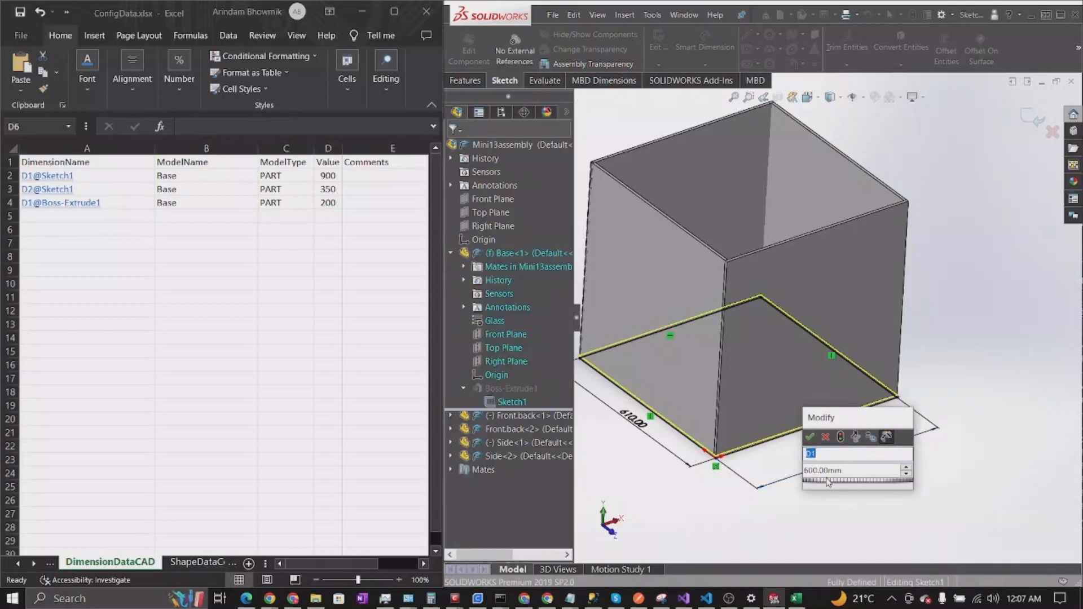
- In Excel, paste the copied dimension name over the D1 part of cell A2, keeping the entry as D1@Sketch1
left_click(103, 176)
double_click(102, 177)
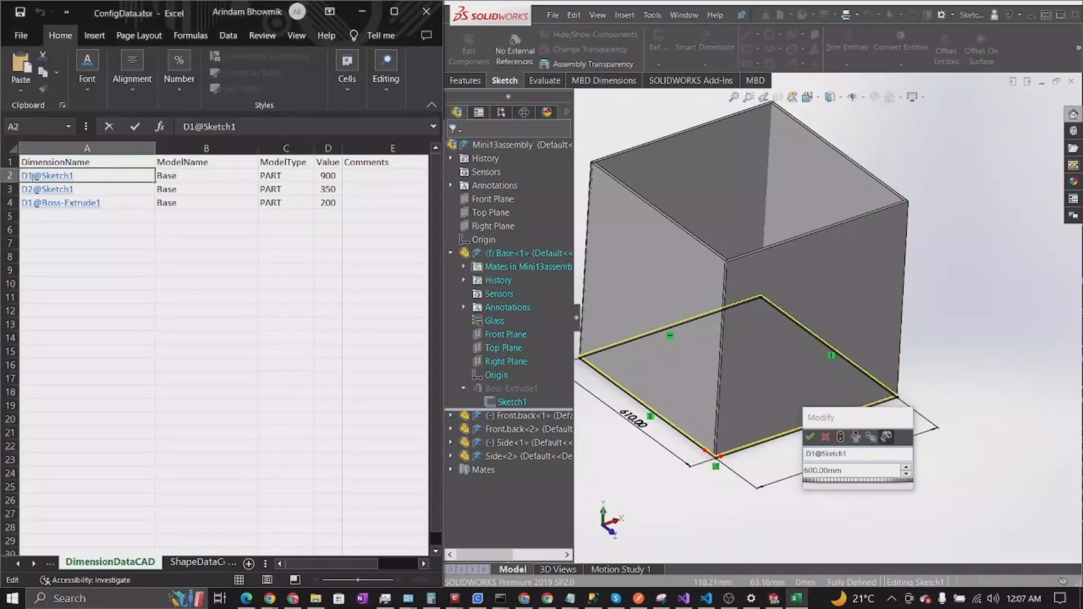
left_click_drag(32, 176, 20, 176)
key("ctrl+v")
left_click(216, 254)
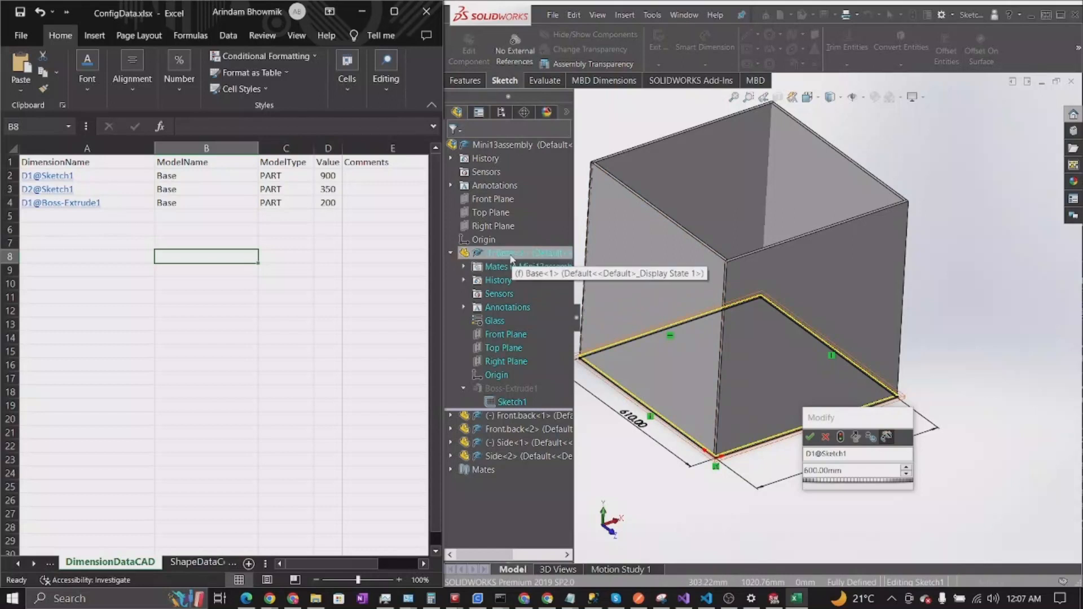
- Check the ModelName entry and the ModelType options of the D1@Sketch1 row against the Base component
left_click(195, 179)
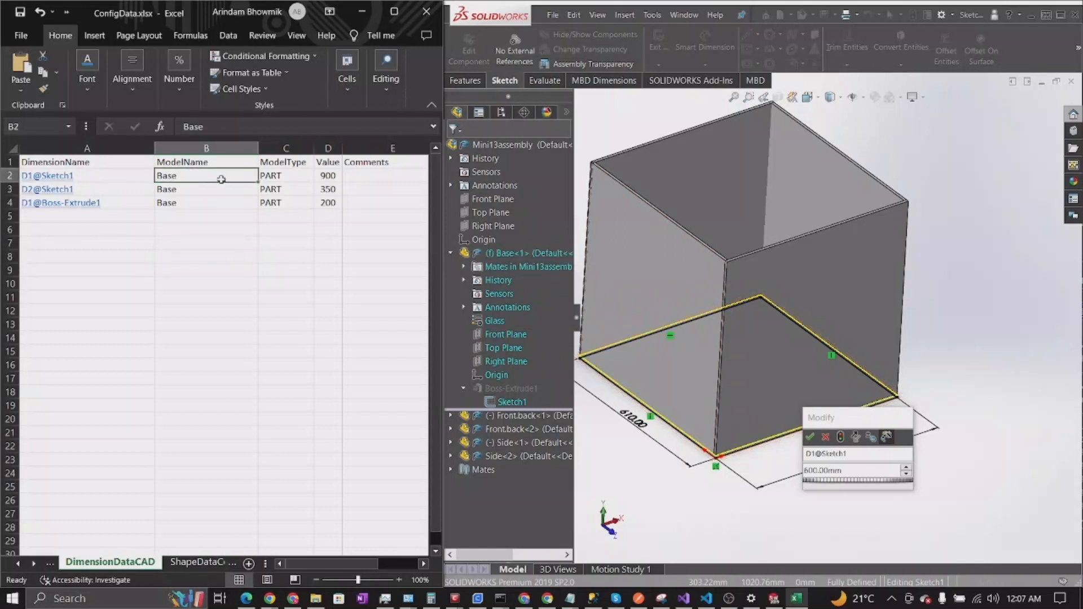
left_click(286, 178)
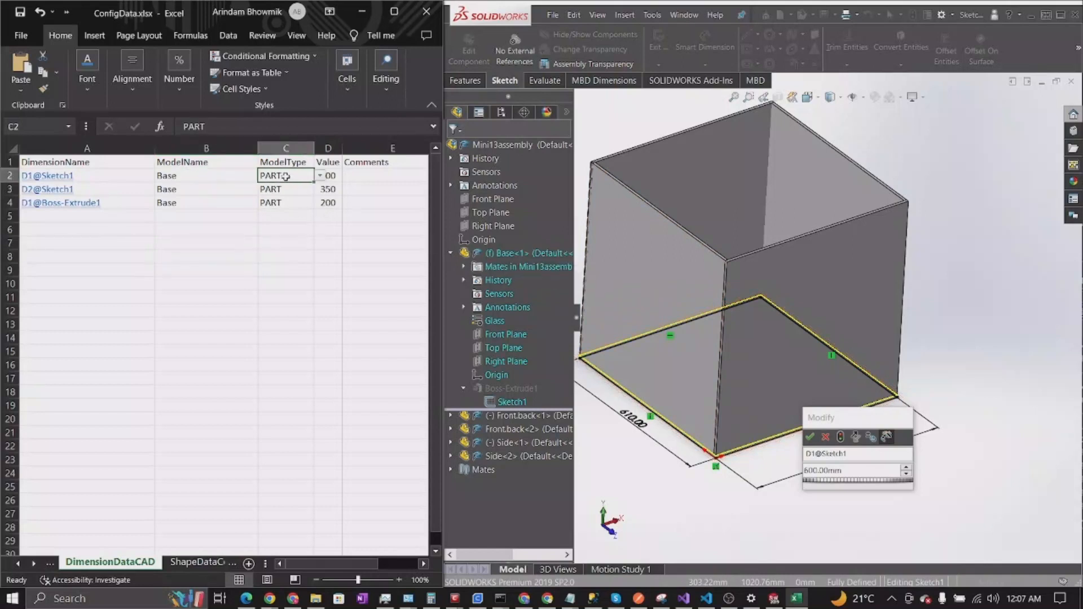
left_click(320, 176)
left_click(282, 283)
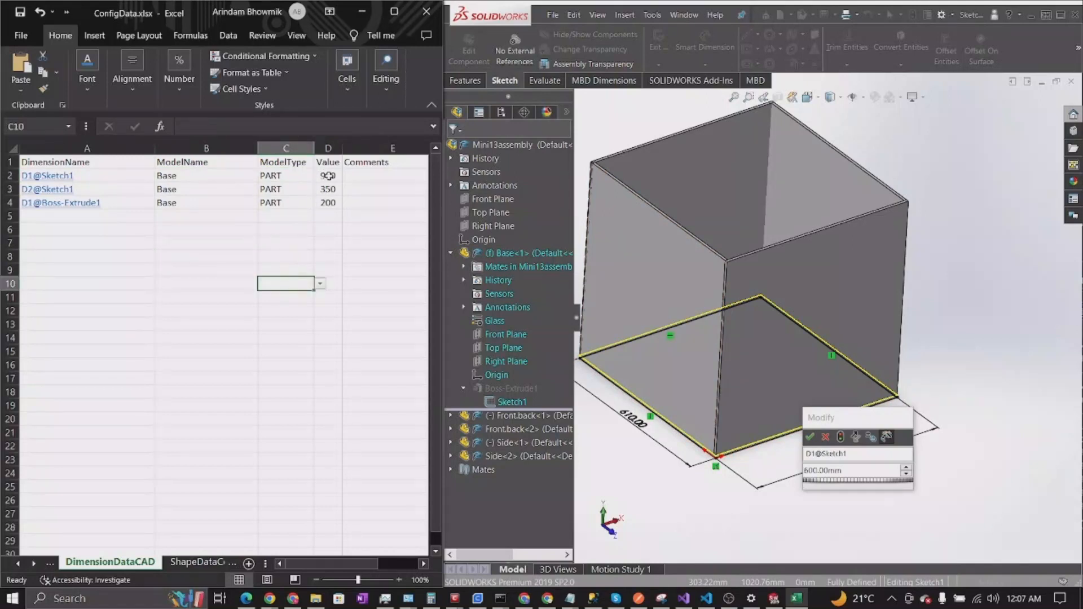
- Clear the Value cells D2:D4 of the three dimension rows on DimensionDataCAD
left_click_drag(329, 175, 326, 203)
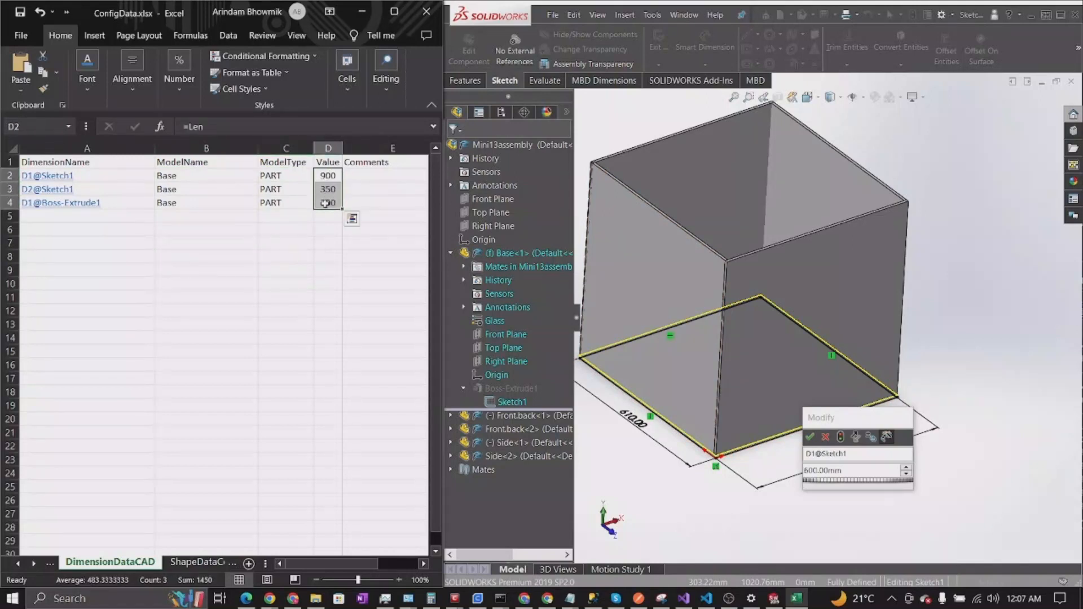
key("Delete")
left_click(320, 312)
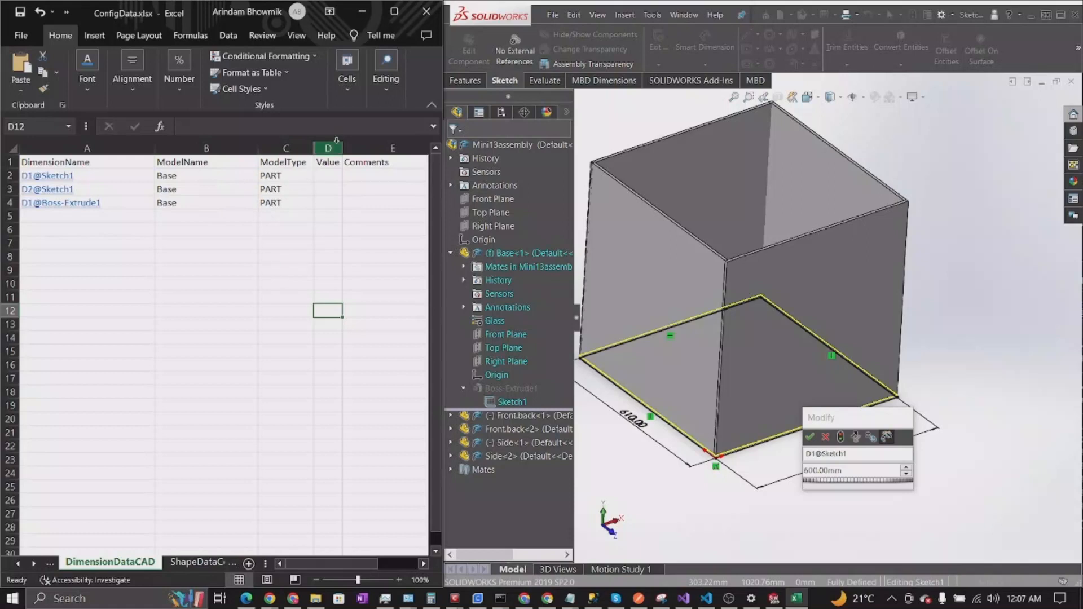
- Link the Value cell D2 of the D1@Sketch1 row to the named variable with the formula =DemoLength
left_click(328, 174)
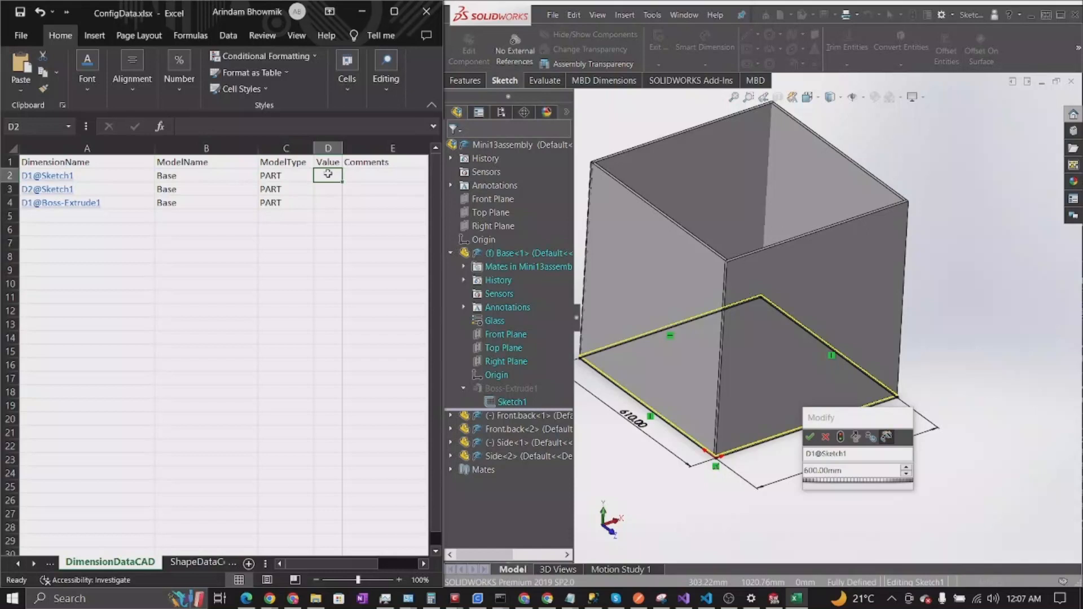
type("=")
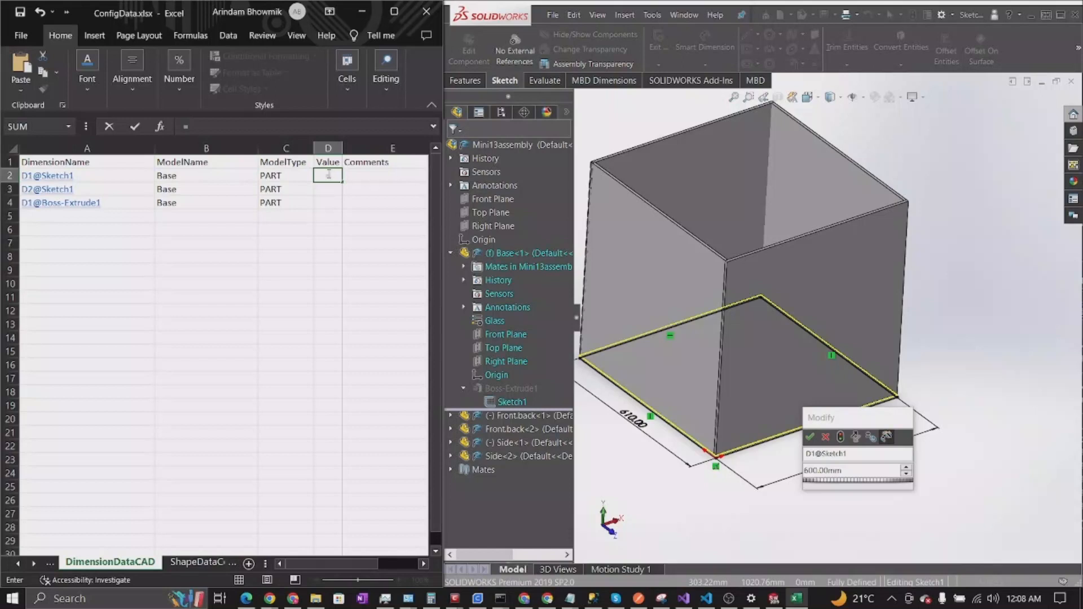
type("Len")
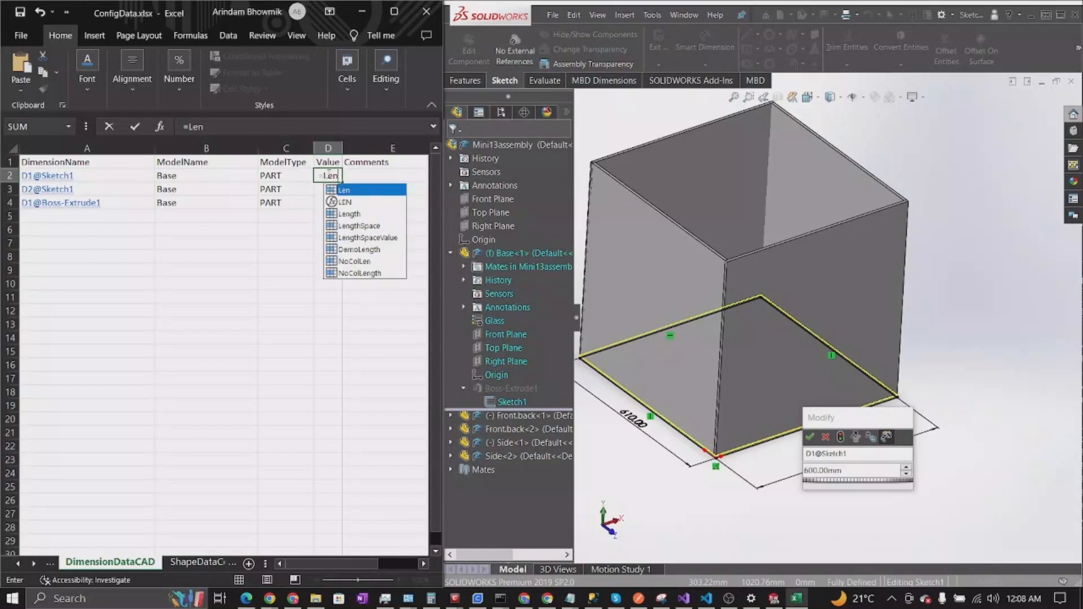
key("Down")
key("Down")
key("Down")
key("Down")
key("Down")
key("Down")
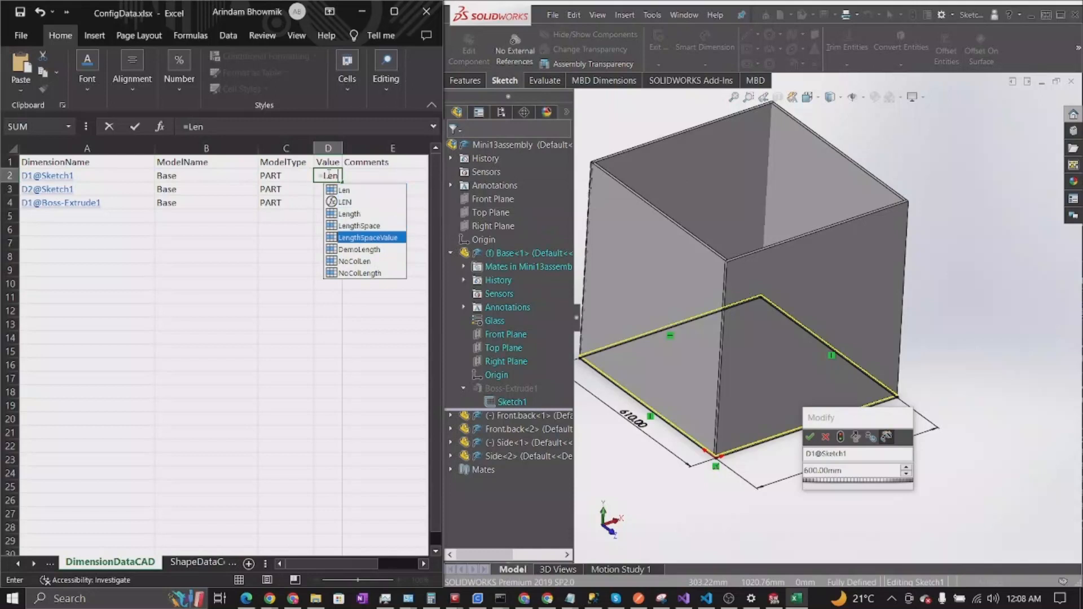
key("Down")
key("Up")
key("Up")
key("Up")
key("Down")
key("Down")
key("Up")
key("Up")
key("Up")
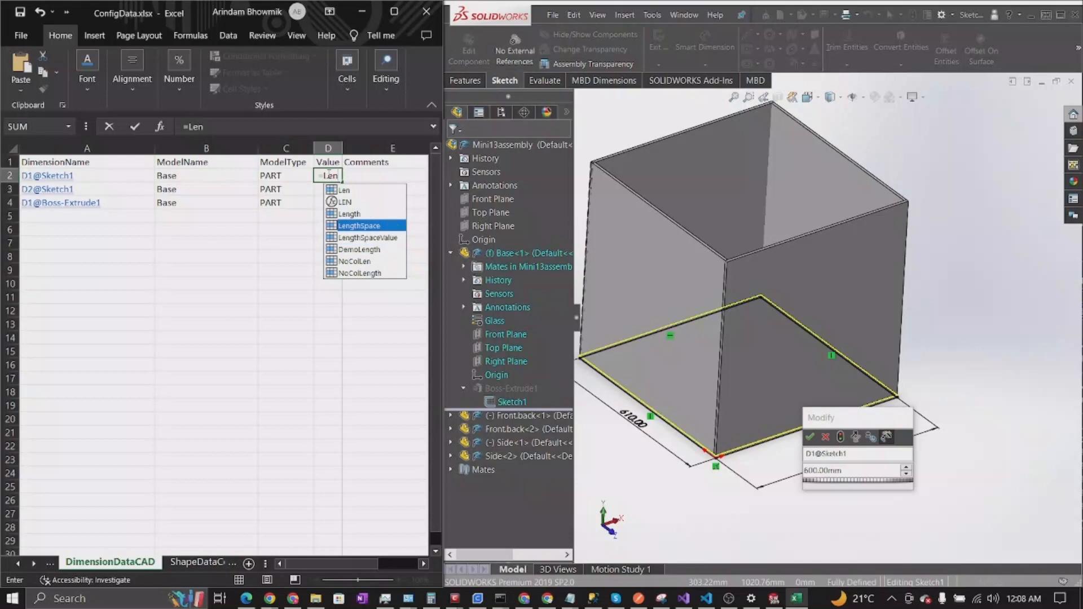
key("Up")
key("Down")
key("Down")
key("Down")
key("Up")
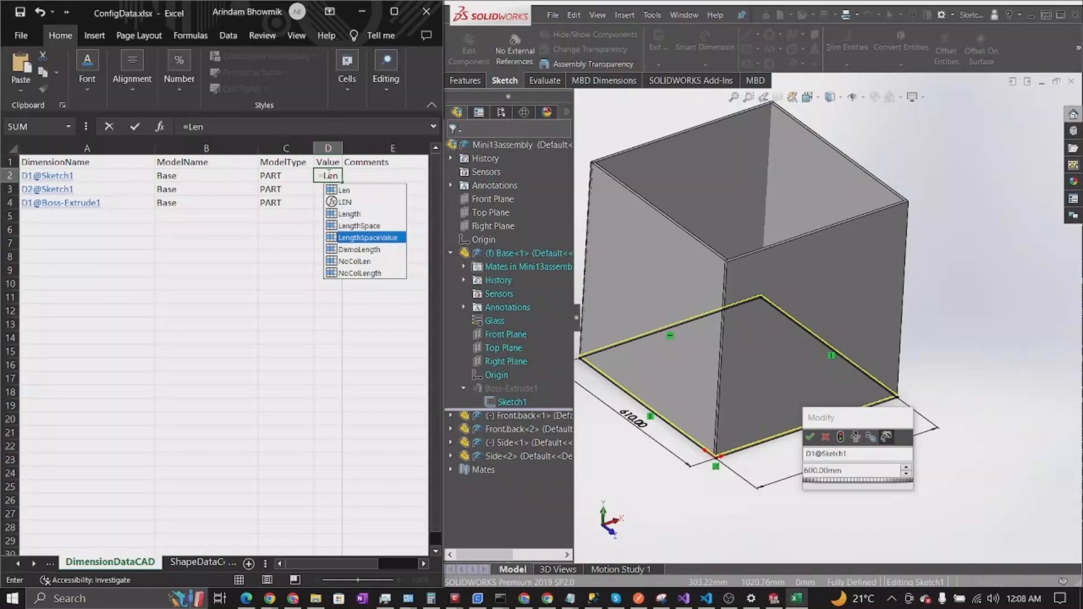
key("Up")
key("Up")
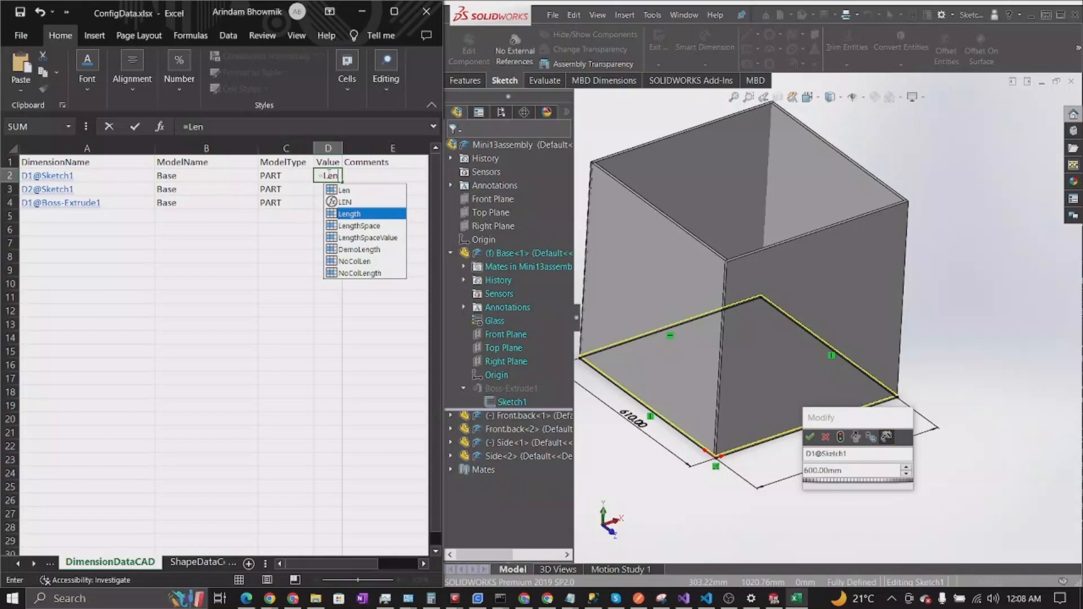
key("Down")
key("Down")
key("Down")
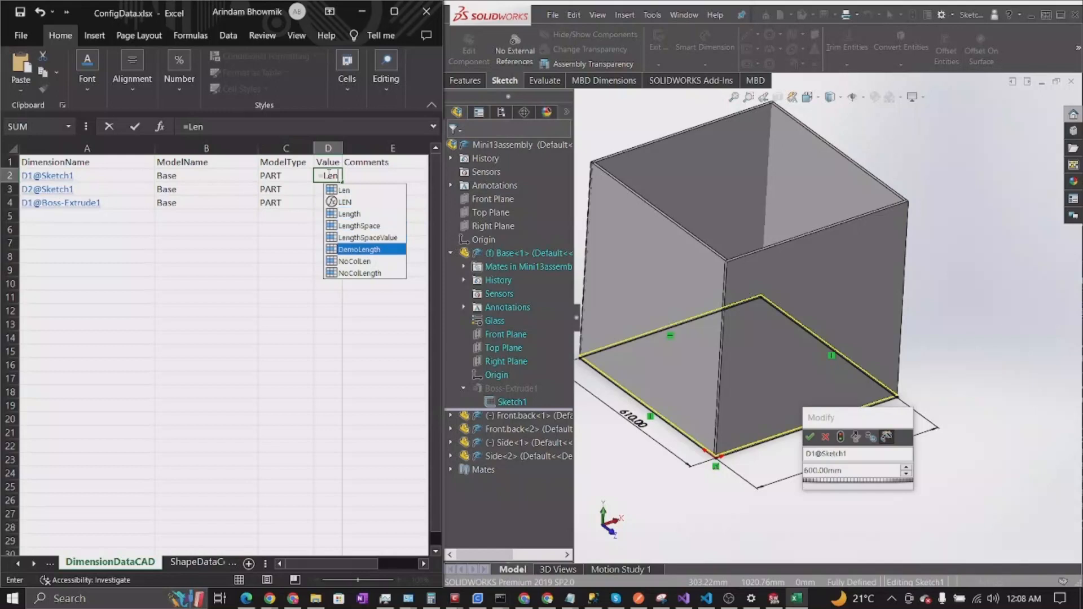
key("Tab")
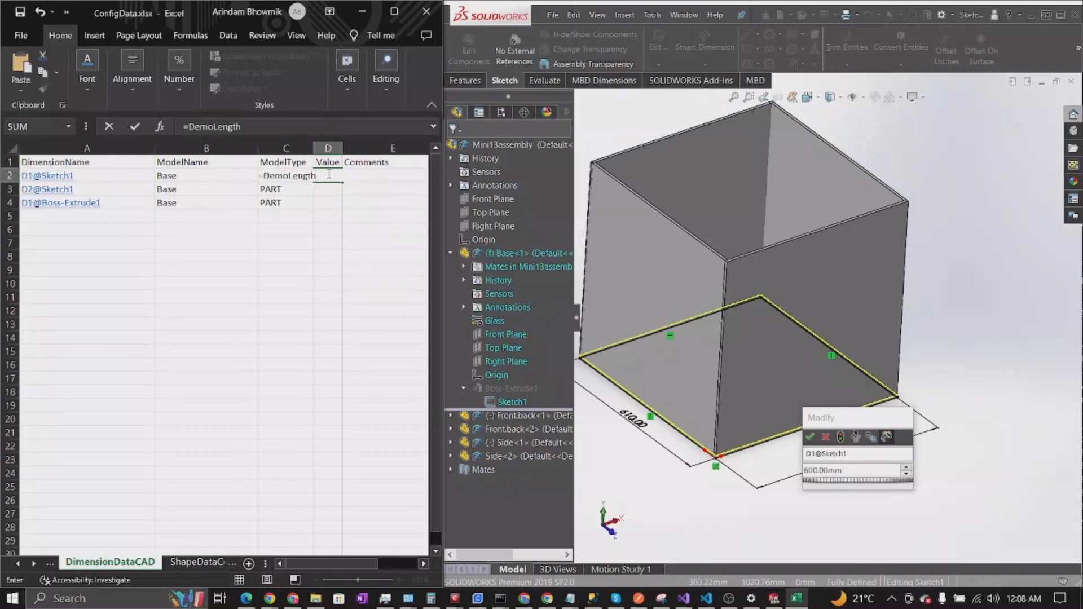
key("Return")
- Compare the D1@Sketch1 value in D2 with the Length variable on the InputOutputs sheet, returning to DimensionDataCAD
left_click(332, 176)
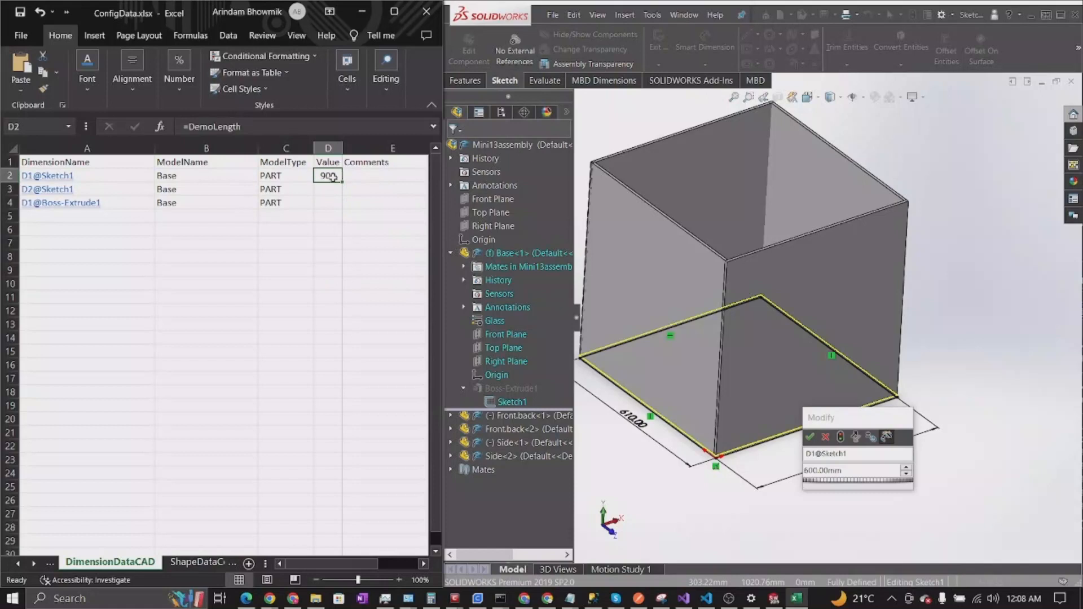
left_click(18, 563)
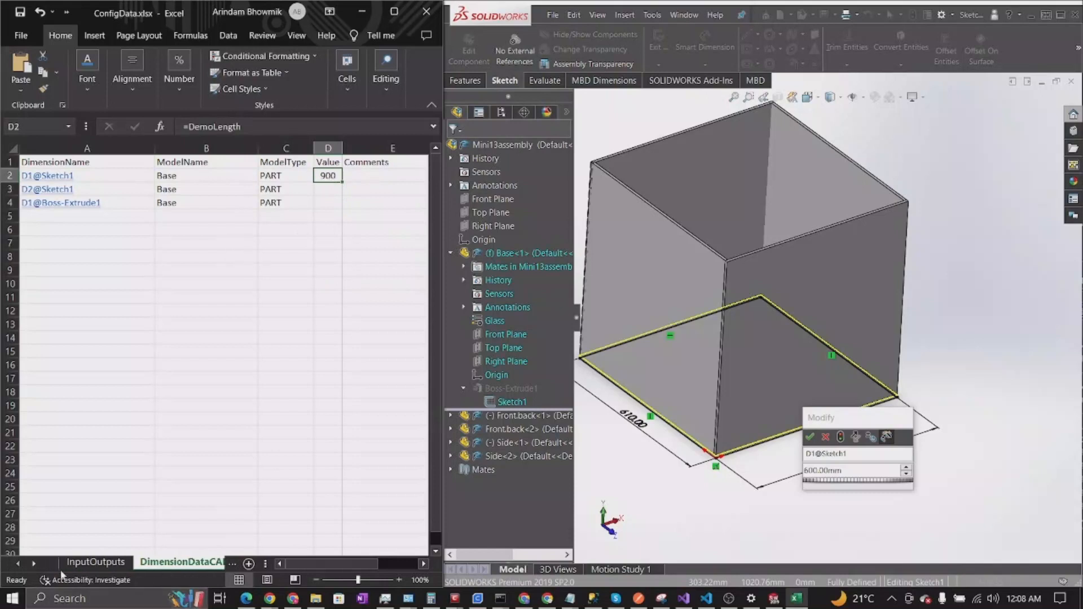
left_click(96, 562)
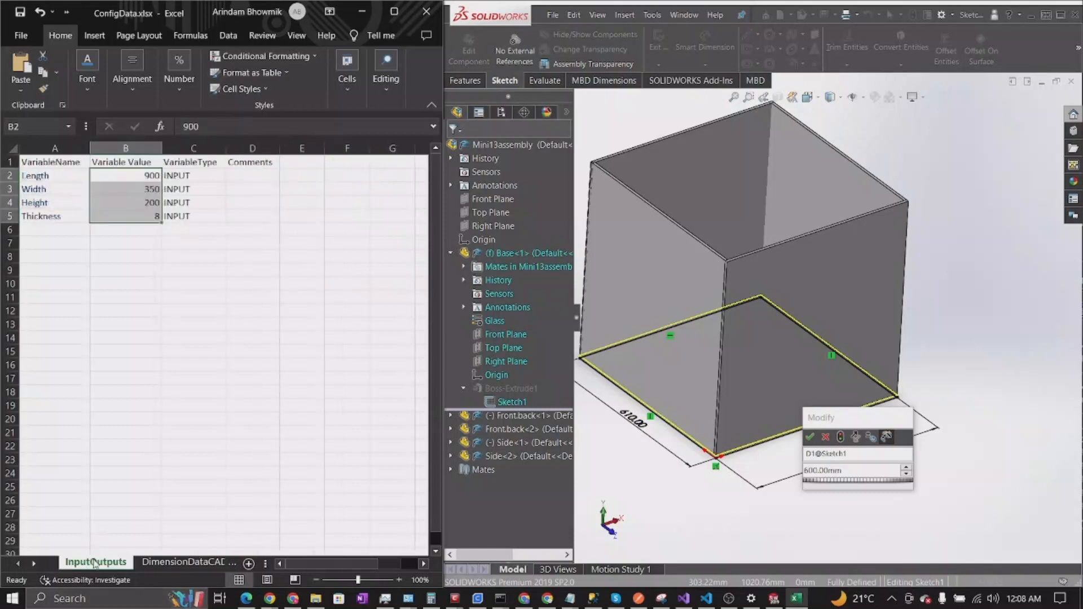
left_click(184, 562)
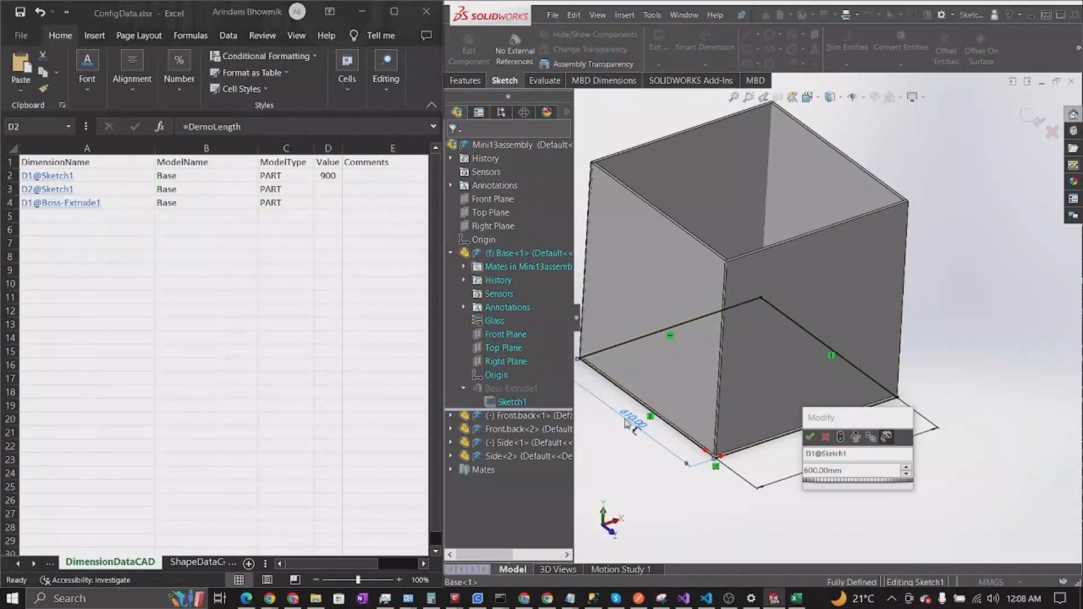
- In SolidWorks, dismiss the D1 dimension edit, name the 610 mm dimension of Sketch1 Width, and copy that name
left_click(825, 437)
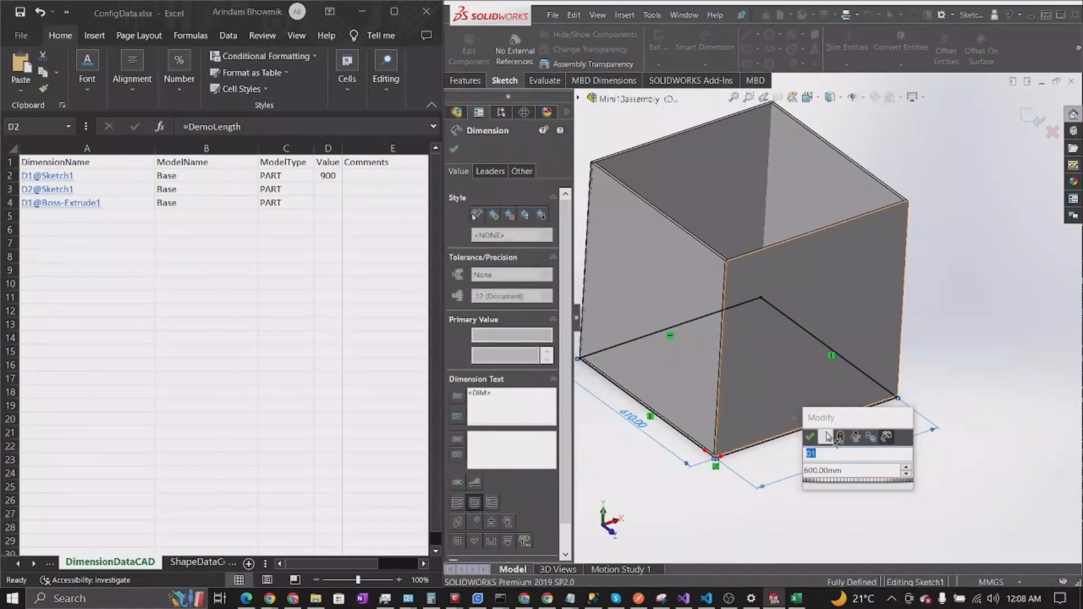
left_click(828, 437)
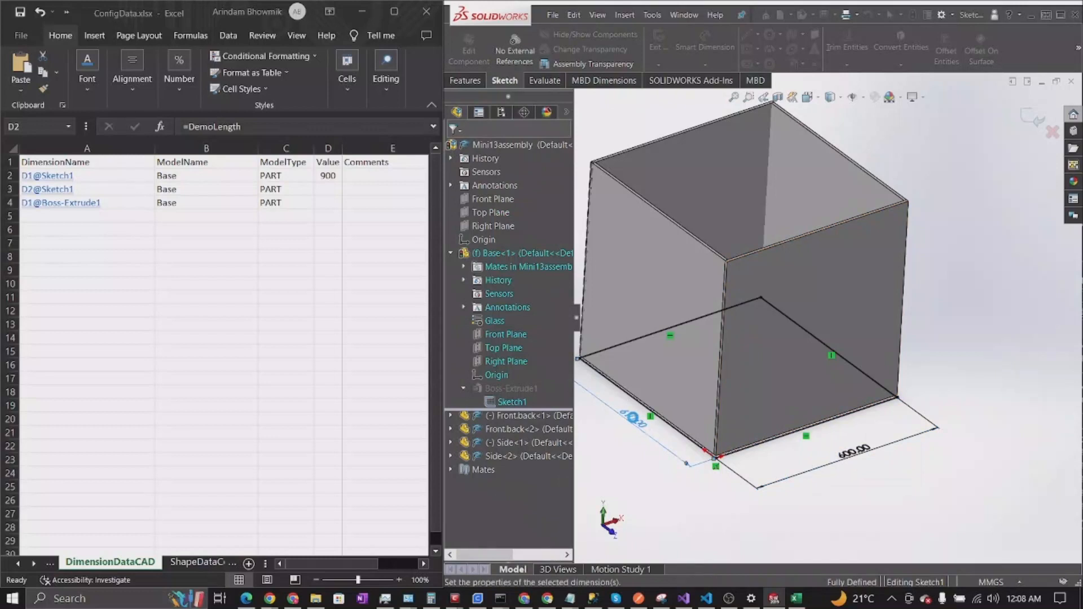
double_click(633, 418)
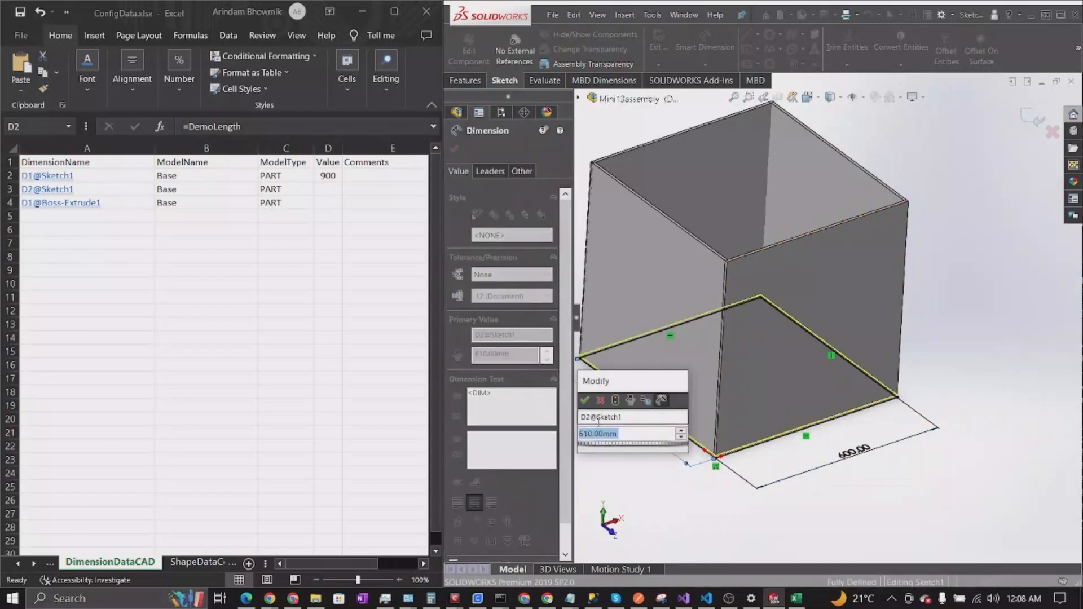
left_click(590, 418)
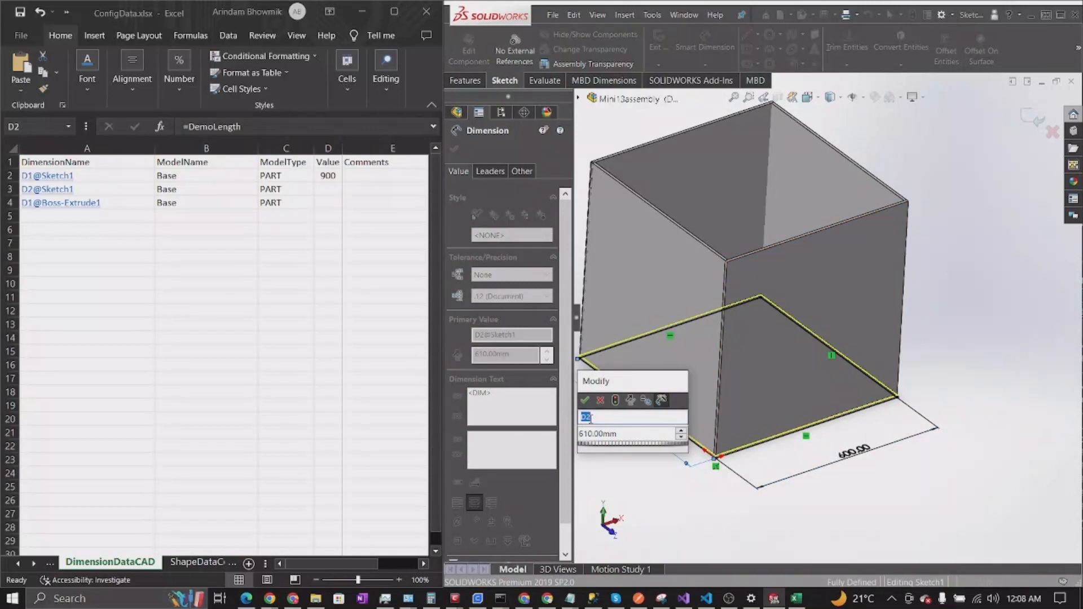
type("Width")
key("Return")
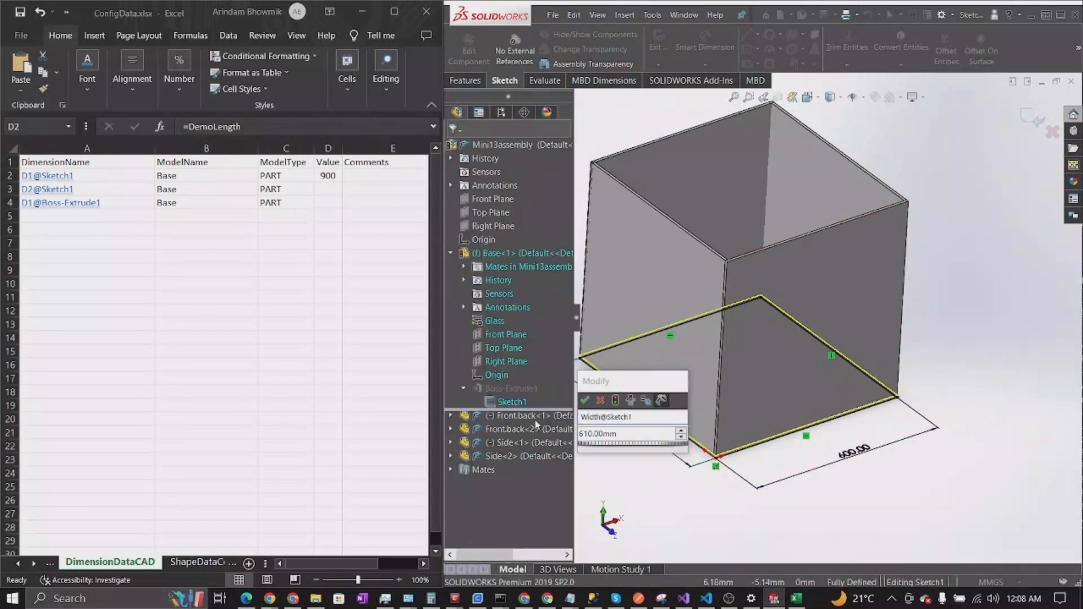
left_click(640, 417)
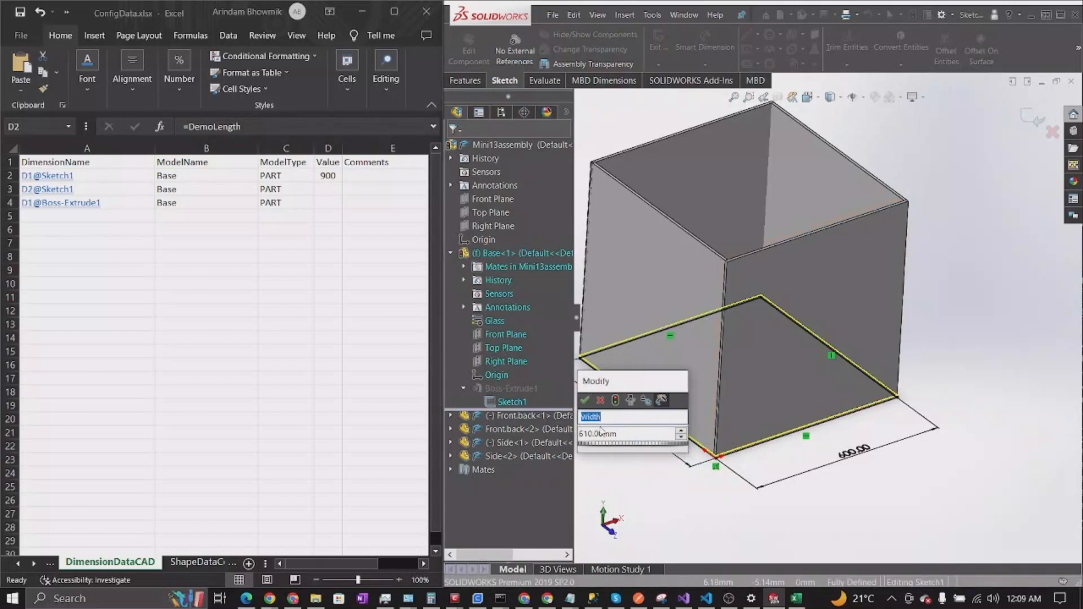
double_click(41, 189)
left_click(95, 190)
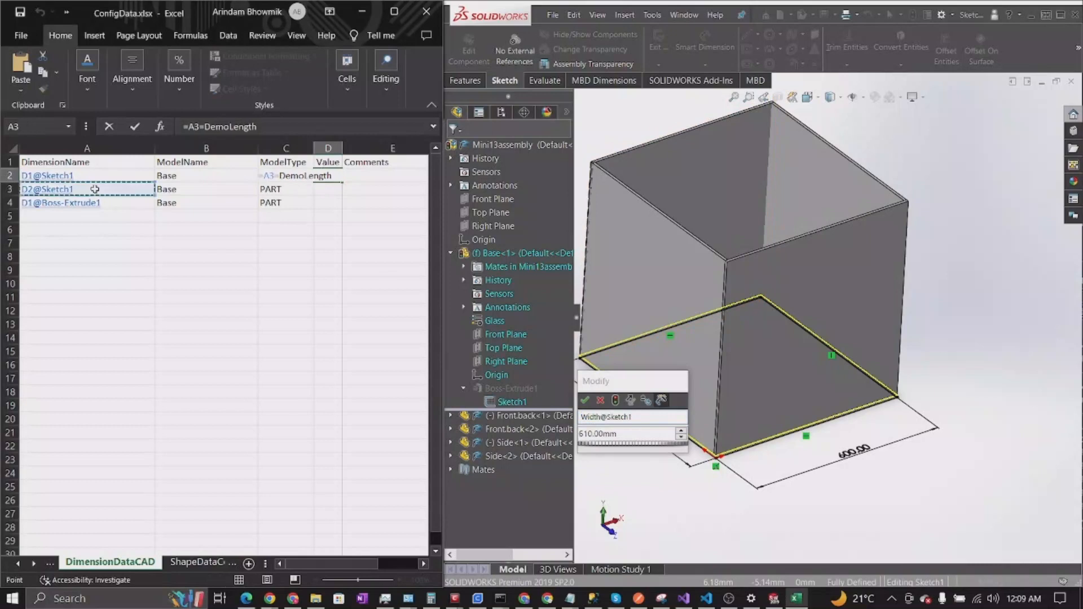
key("Escape")
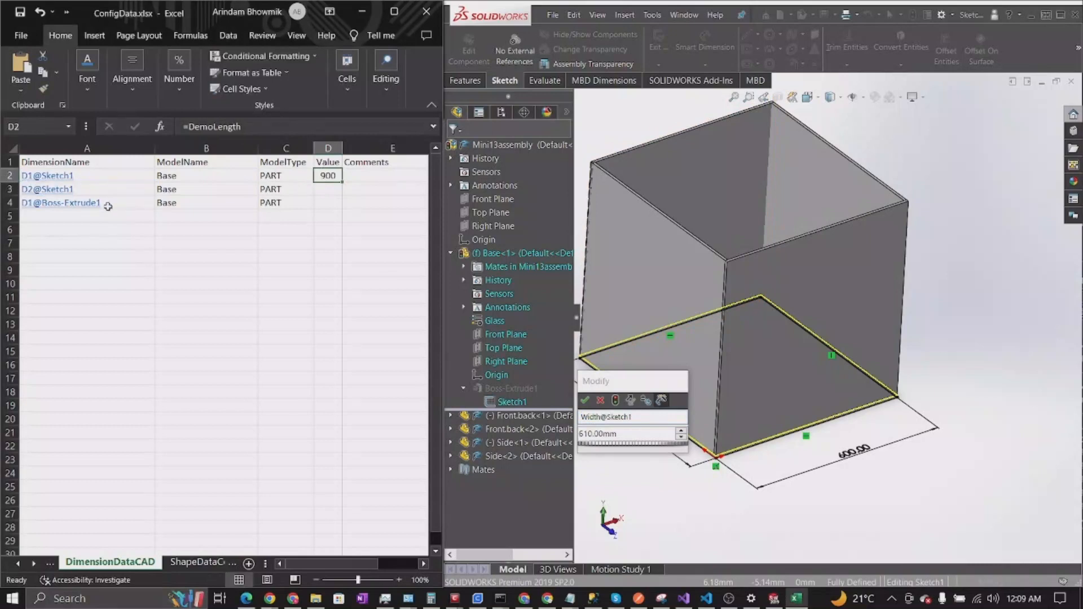
- In Excel, replace the D2 part of cell A3 with the copied name so the entry reads Width@Sketch1
double_click(105, 189)
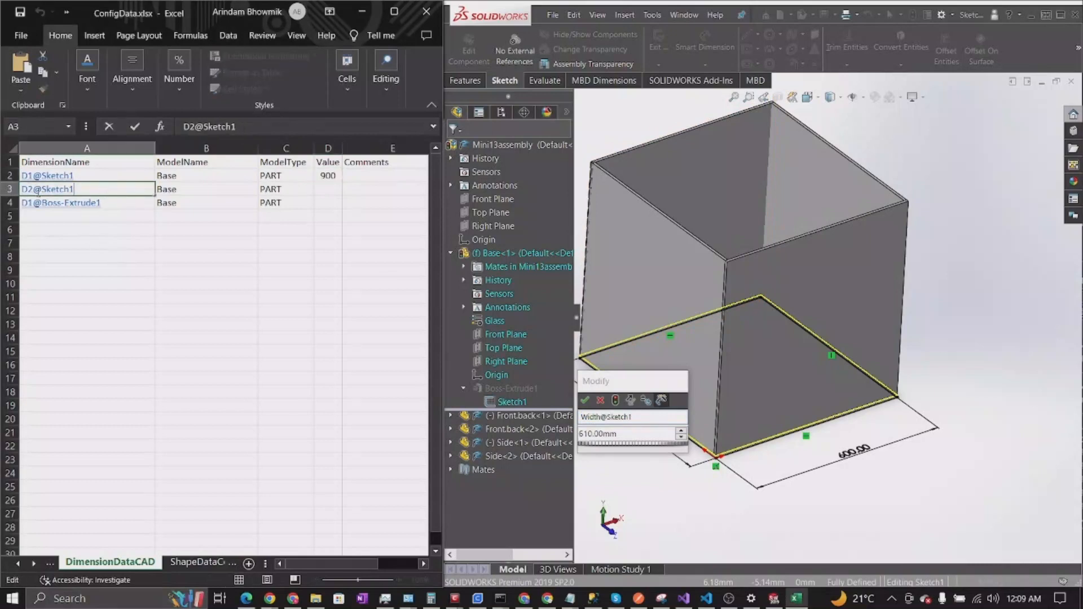
left_click_drag(32, 189, 9, 189)
key("ctrl+v")
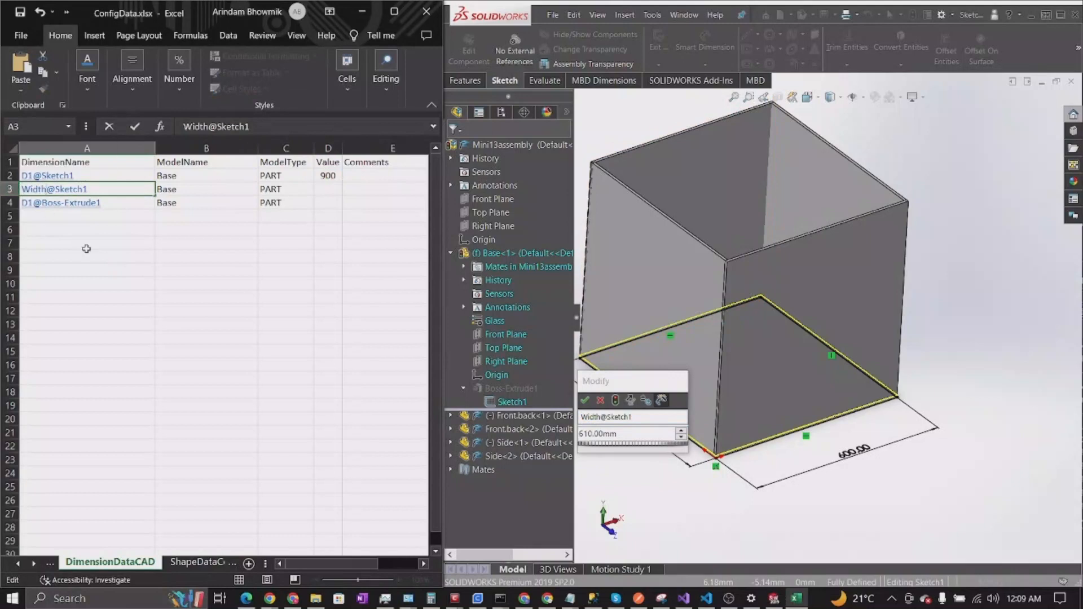
left_click(103, 311)
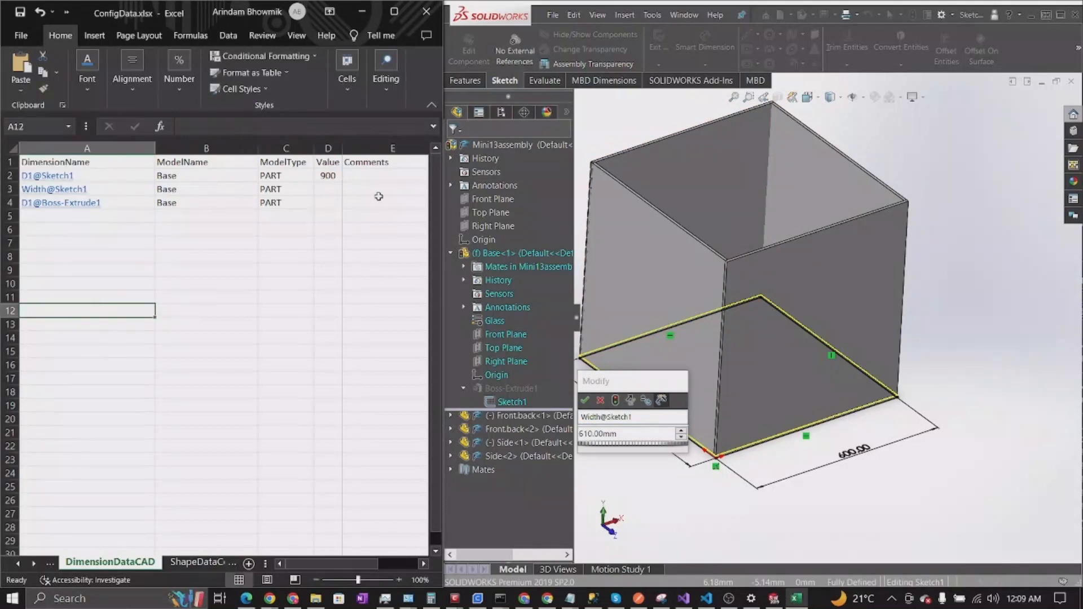
- Link the Value cell D3 of the Width@Sketch1 row to the named variable with the formula =DemoWidth
left_click(326, 191)
type("=")
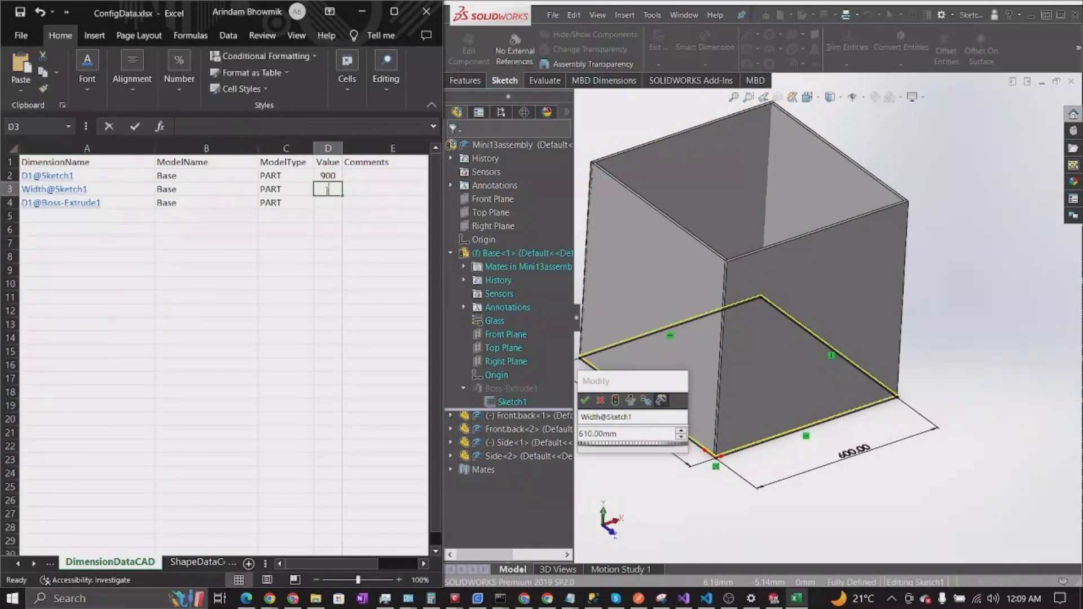
type("Wid")
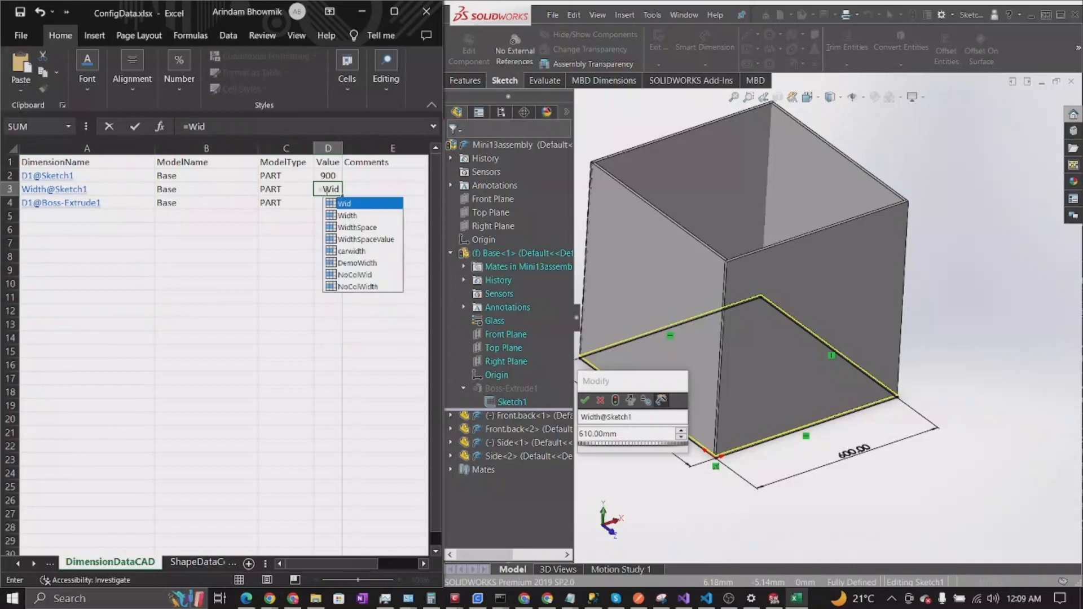
key("Down")
key("Down")
key("Down")
key("Down")
key("Down")
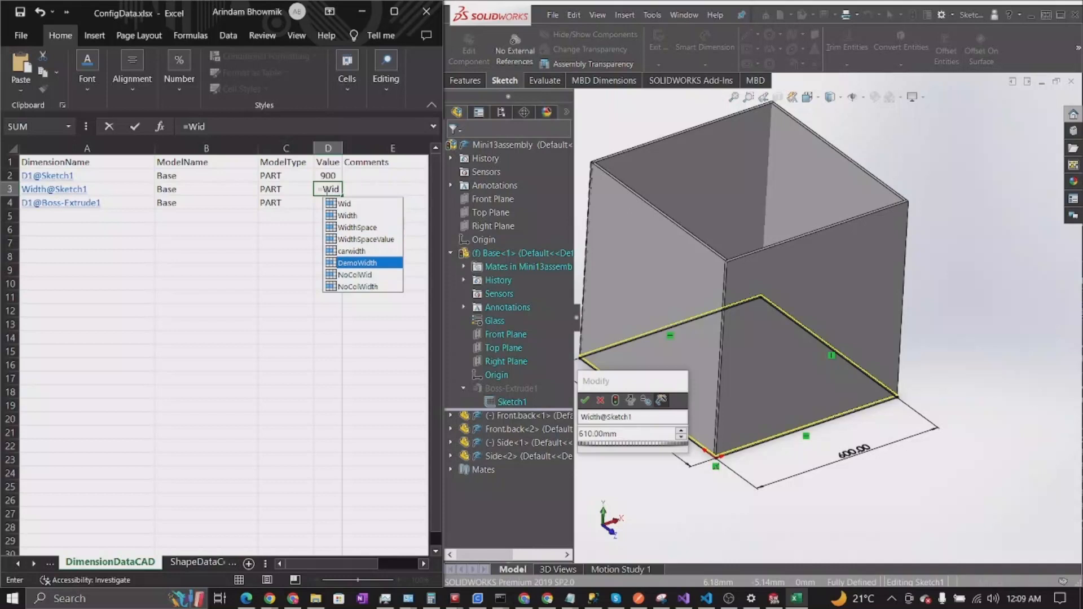
key("Tab")
key("Return")
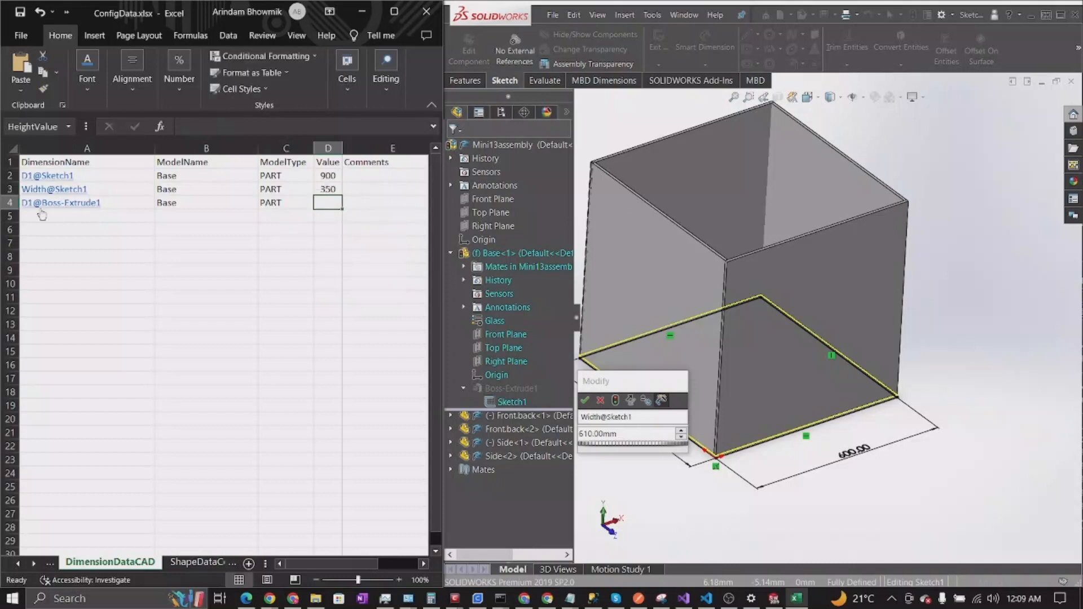
- In SolidWorks, cancel the open edit of the 610 mm dimension and clear the dimension selection
left_click(618, 417)
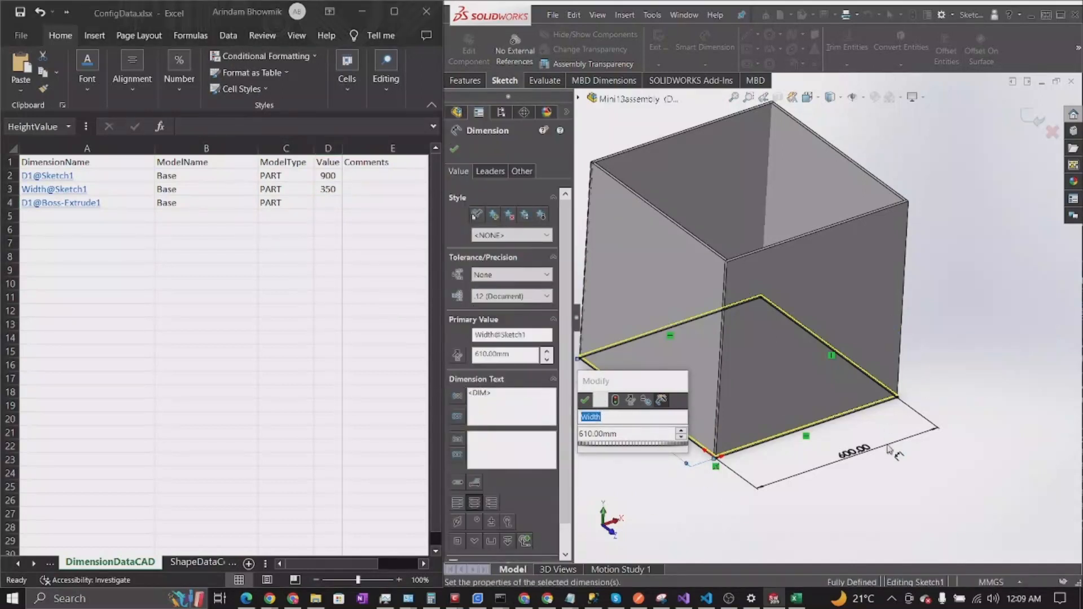
key("Escape")
mouse_move(750, 237)
middle_mouse_down()
mouse_move(754, 316)
mouse_move(711, 295)
mouse_move(722, 246)
mouse_move(621, 339)
middle_mouse_up()
scroll(734, 305, "down", 1)
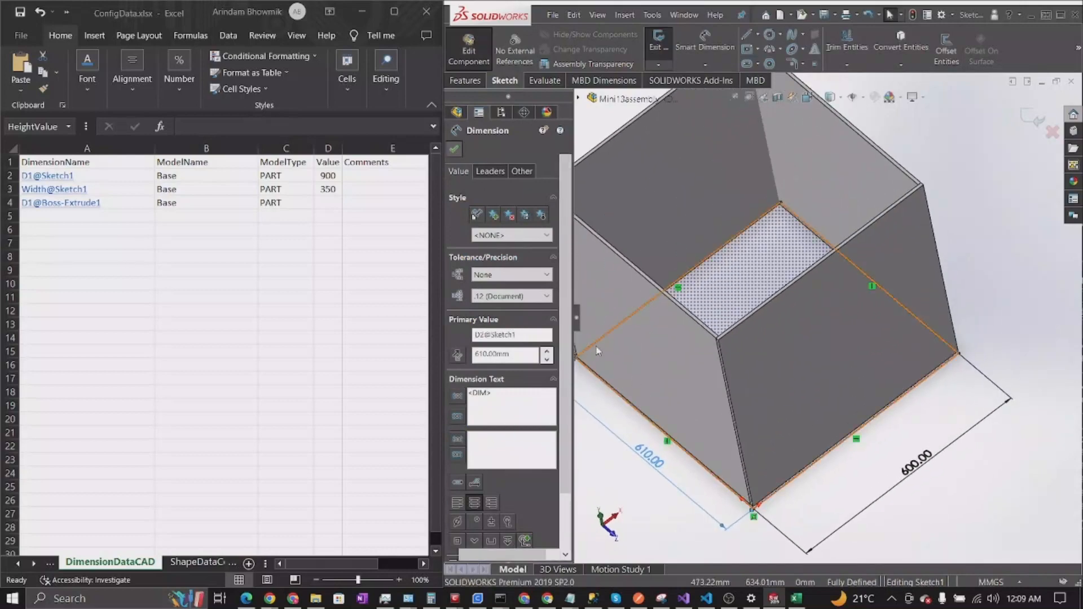
key("Escape")
- Isolate the Base component in the assembly and exit Sketch1 to show the Boss-Extrude1 plate
right_click(522, 254)
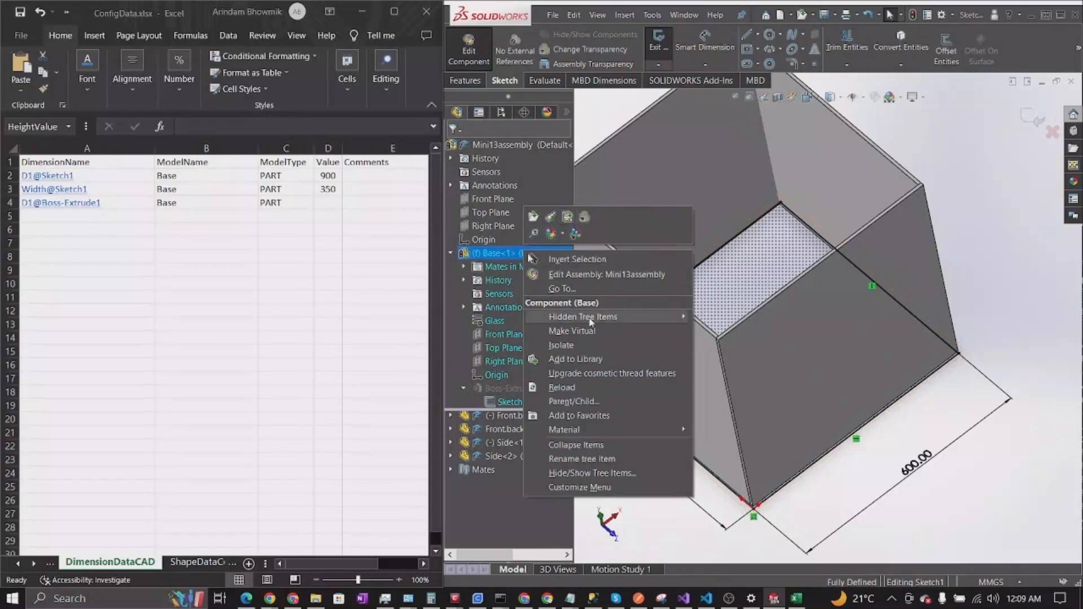
left_click(563, 345)
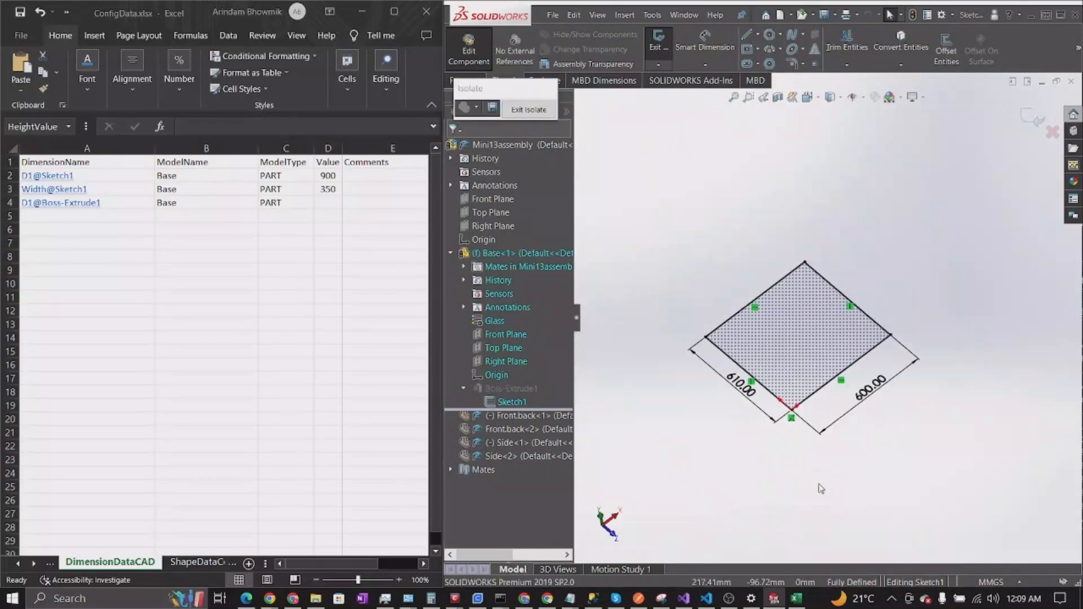
mouse_move(821, 489)
middle_mouse_down()
mouse_move(822, 427)
mouse_move(762, 371)
mouse_move(812, 451)
middle_mouse_up()
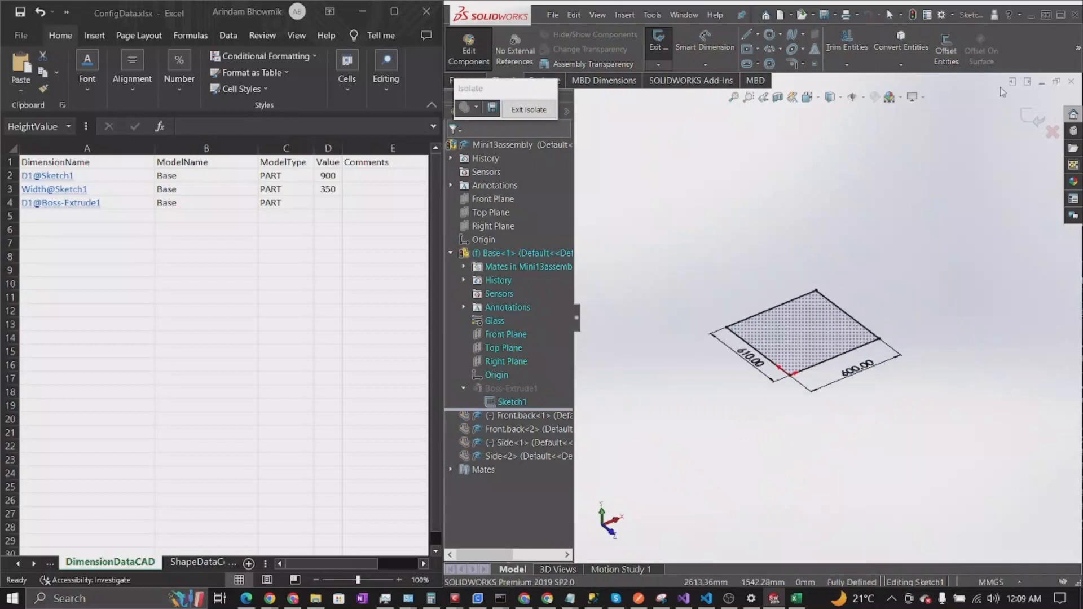
left_click(1035, 118)
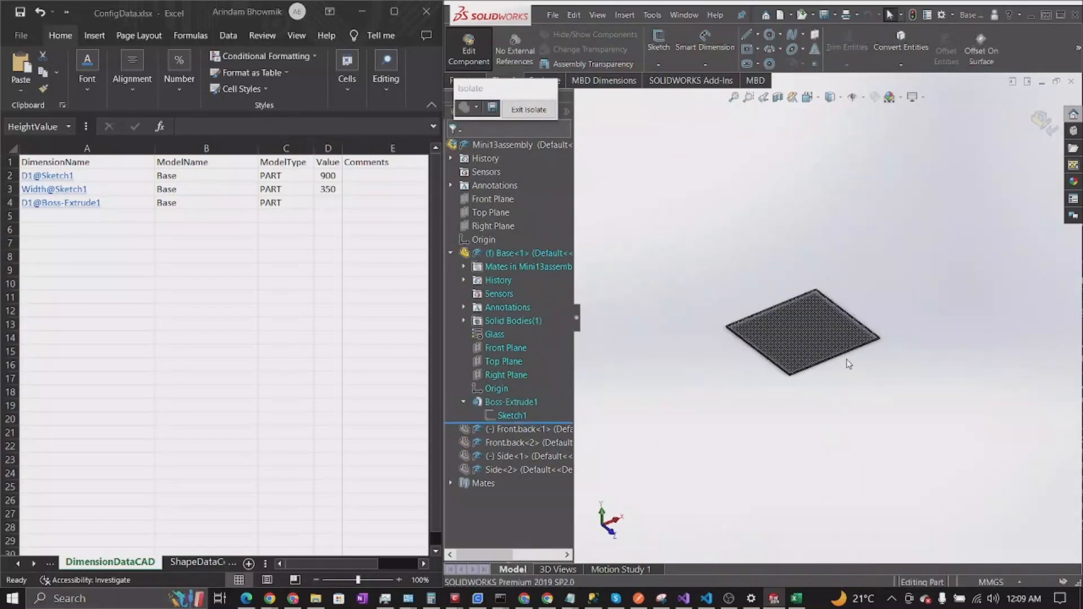
scroll(846, 358, "down", 10)
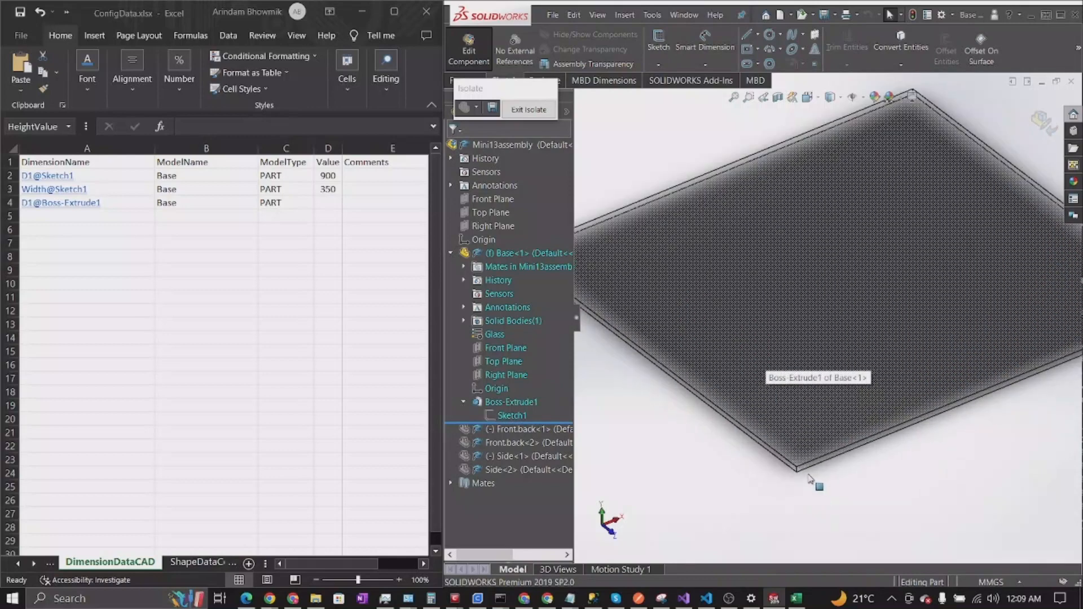
- Show the Boss-Extrude1 dimensions of the Base part and open its 8 mm thickness dimension to read the dimension's name
scroll(811, 479, "down", 3)
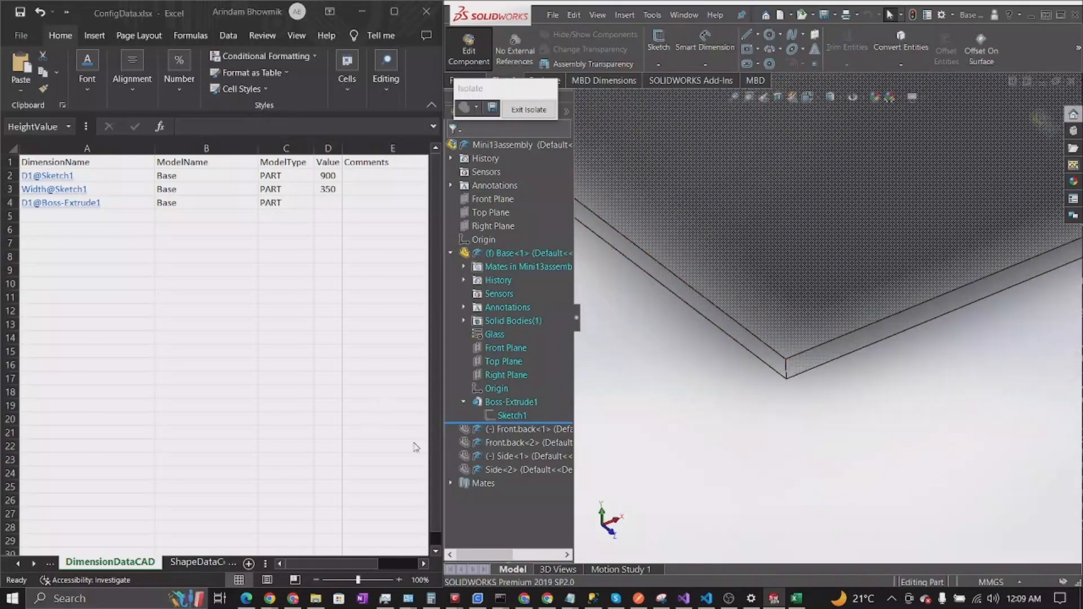
double_click(509, 402)
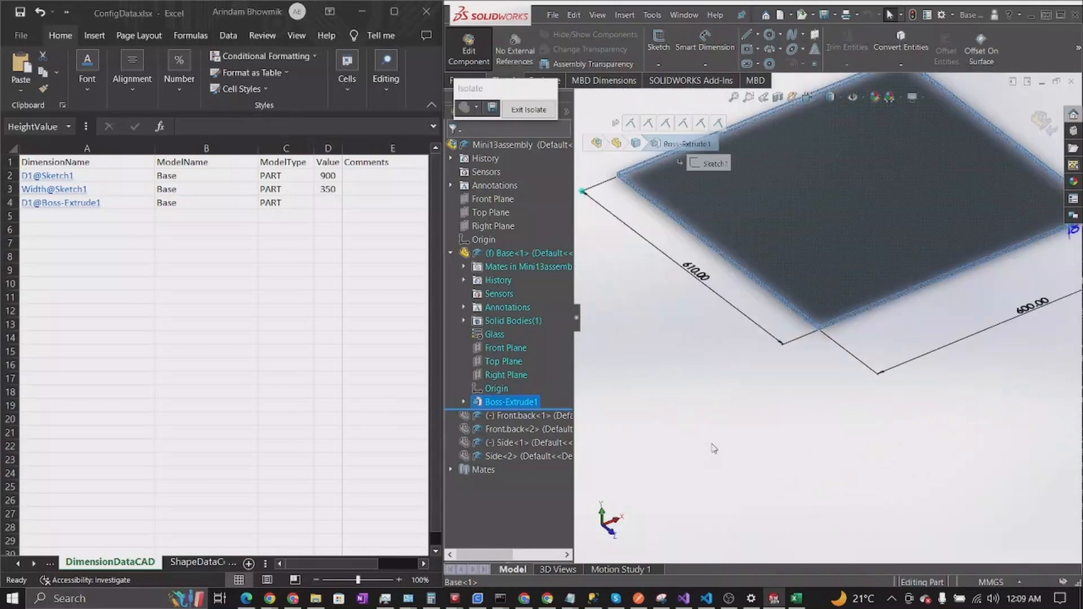
scroll(715, 448, "up", 3)
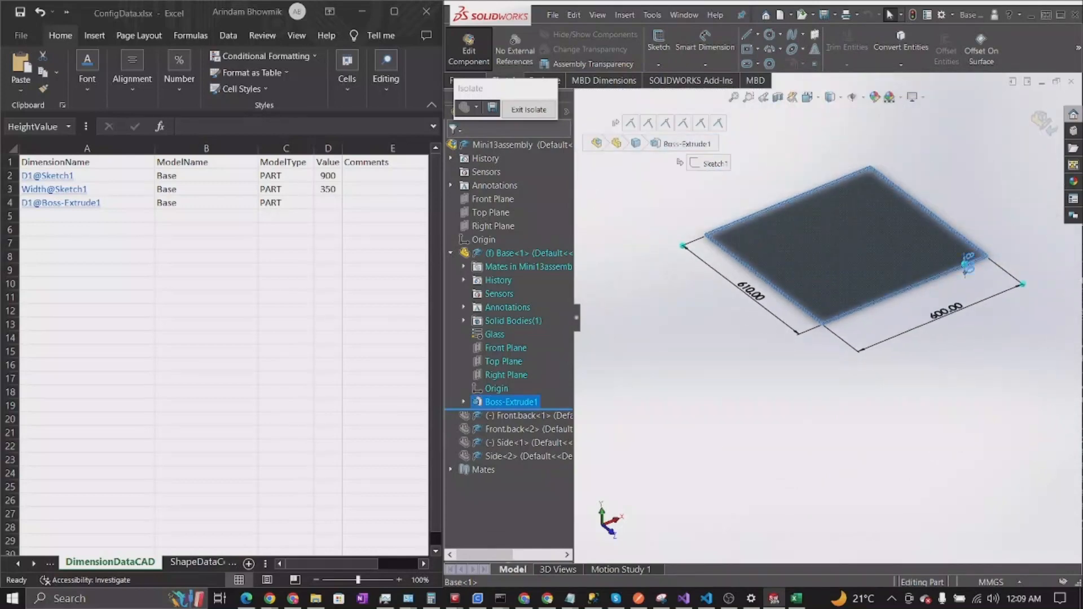
double_click(970, 261)
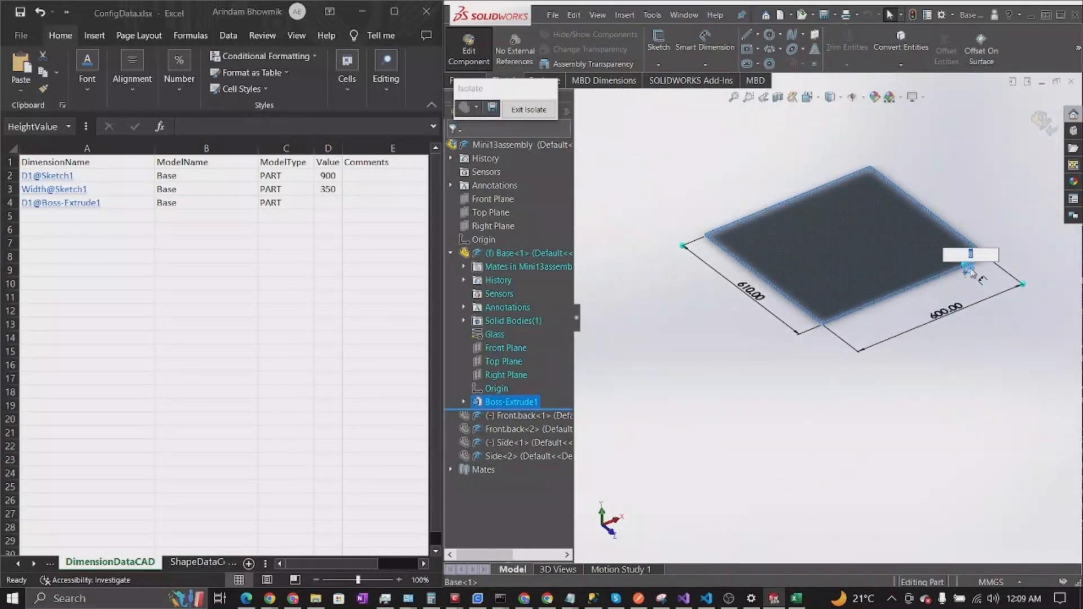
key("Escape")
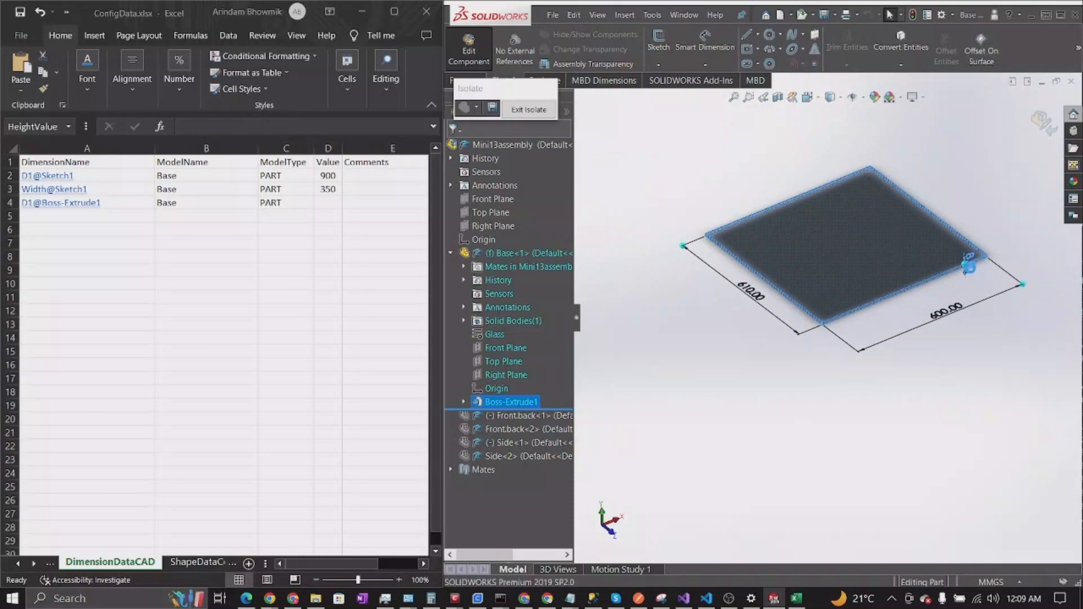
double_click(969, 264)
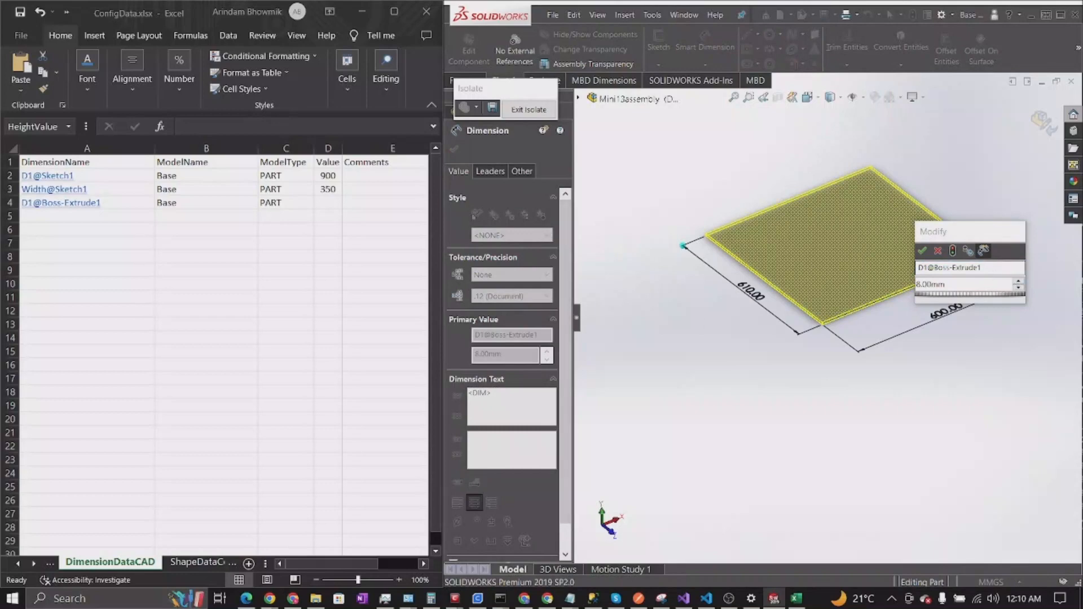
- In Excel, link the Value cell D4 of the D1@Boss-Extrude1 row to the named variable with the formula =DemoThickness
left_click(62, 212)
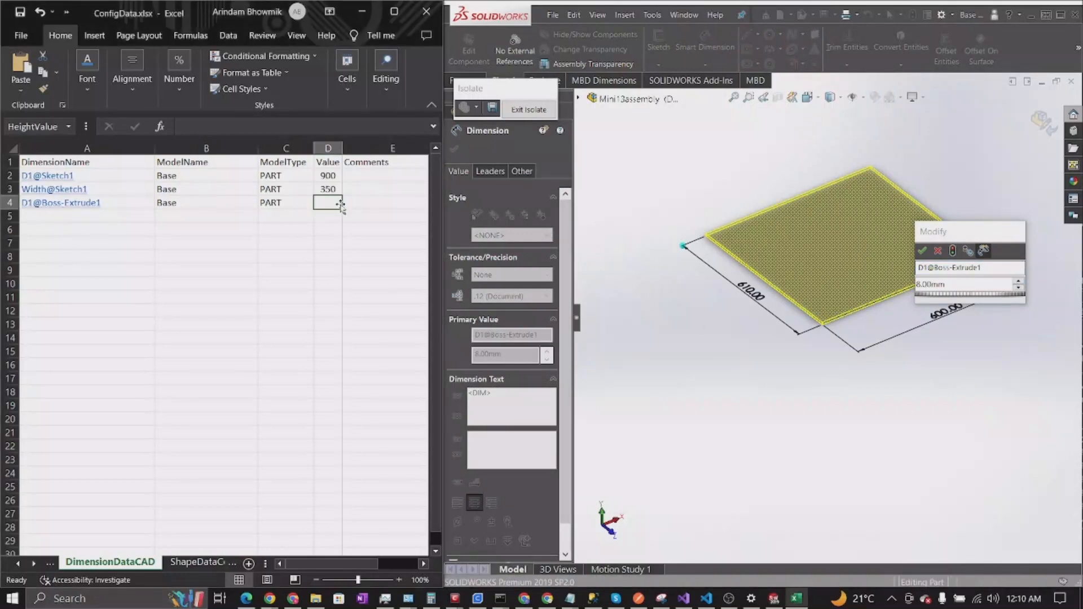
left_click(330, 203)
type("=")
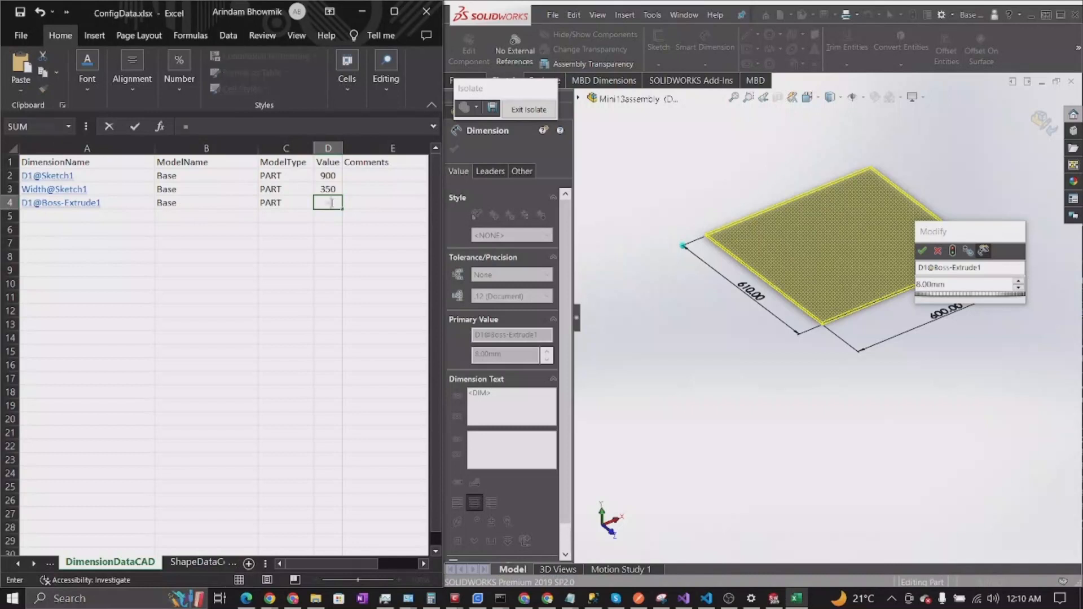
type("thi")
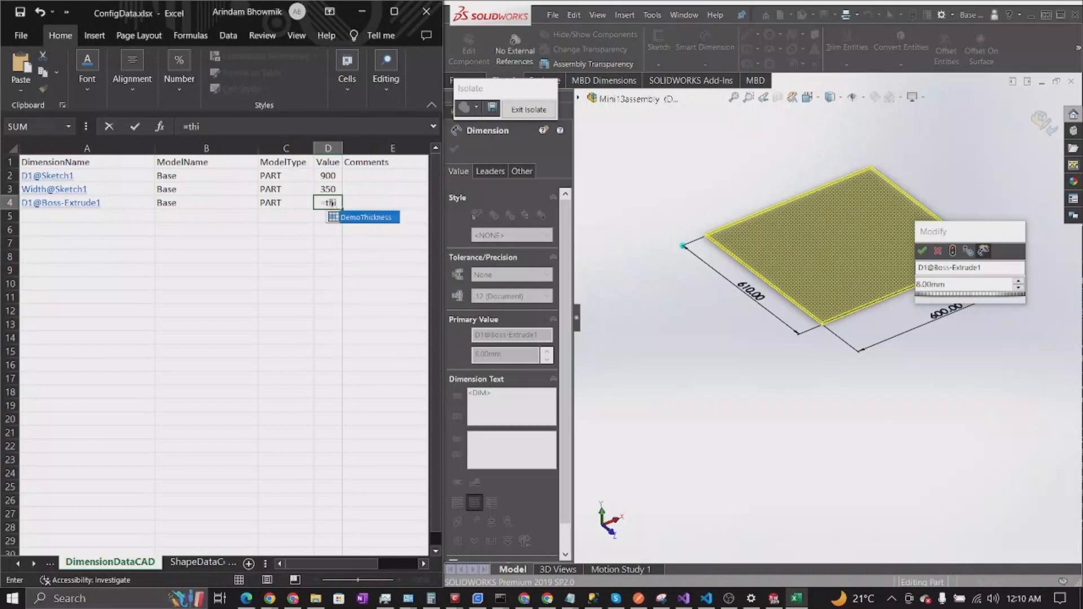
double_click(374, 217)
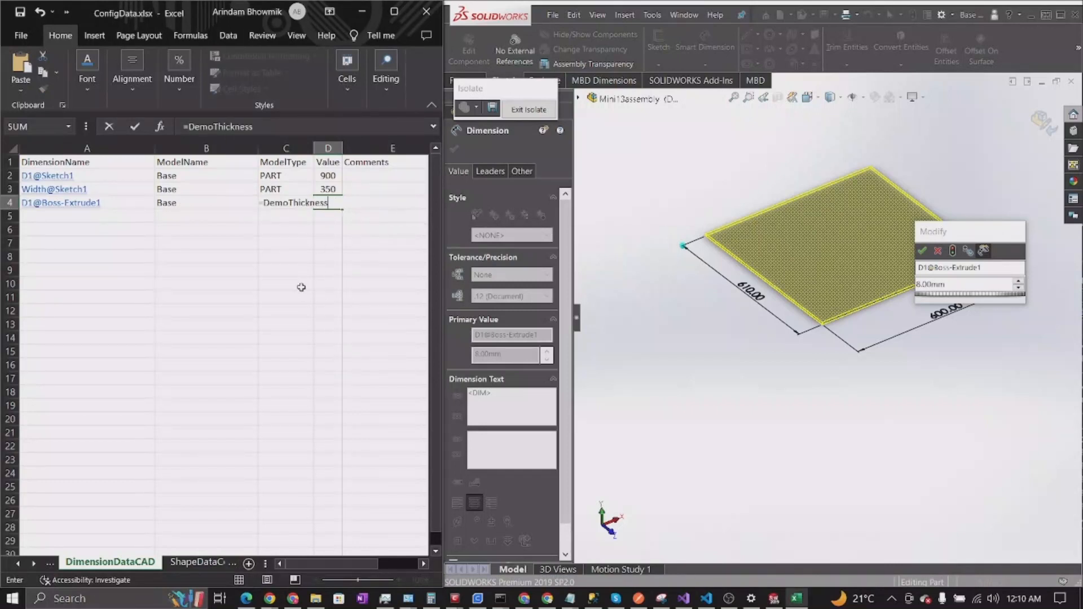
key("Return")
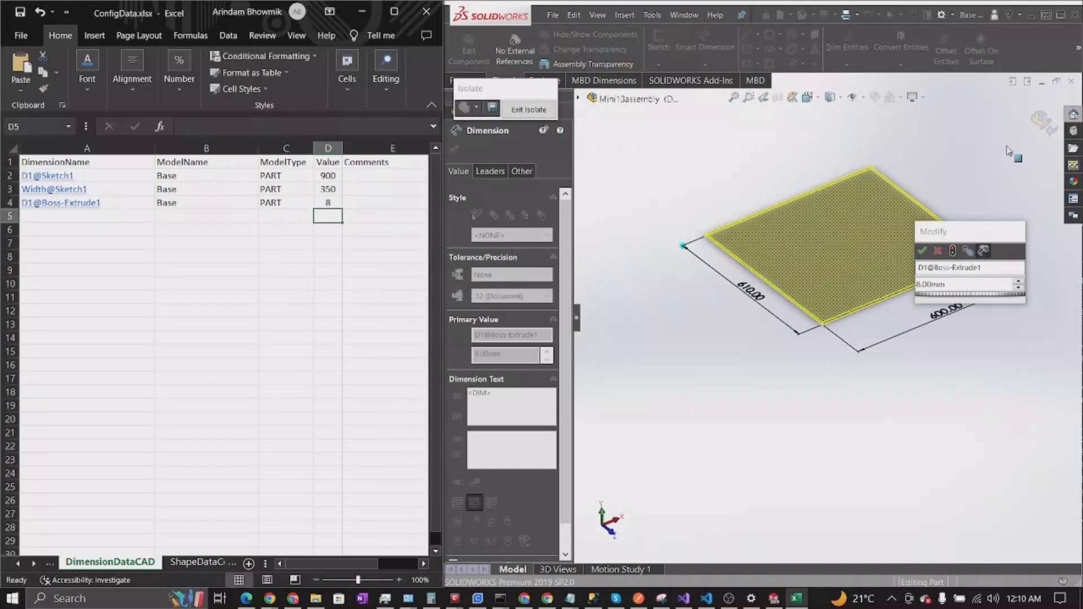
- In SolidWorks, cancel the open thickness dimension edit and return from editing the Base part to the full assembly
left_click(1046, 127)
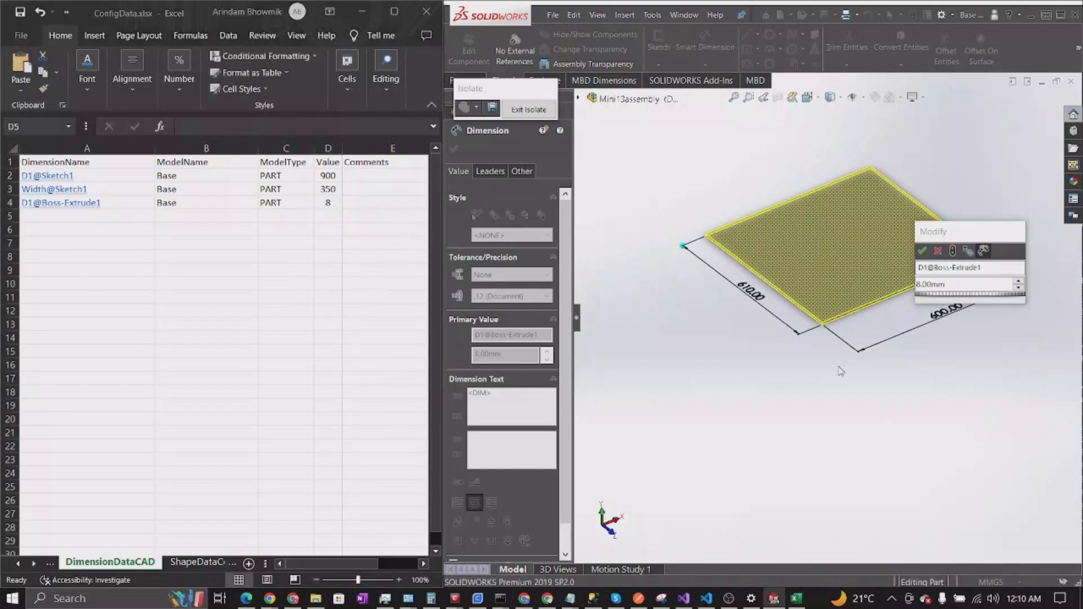
left_click(934, 267)
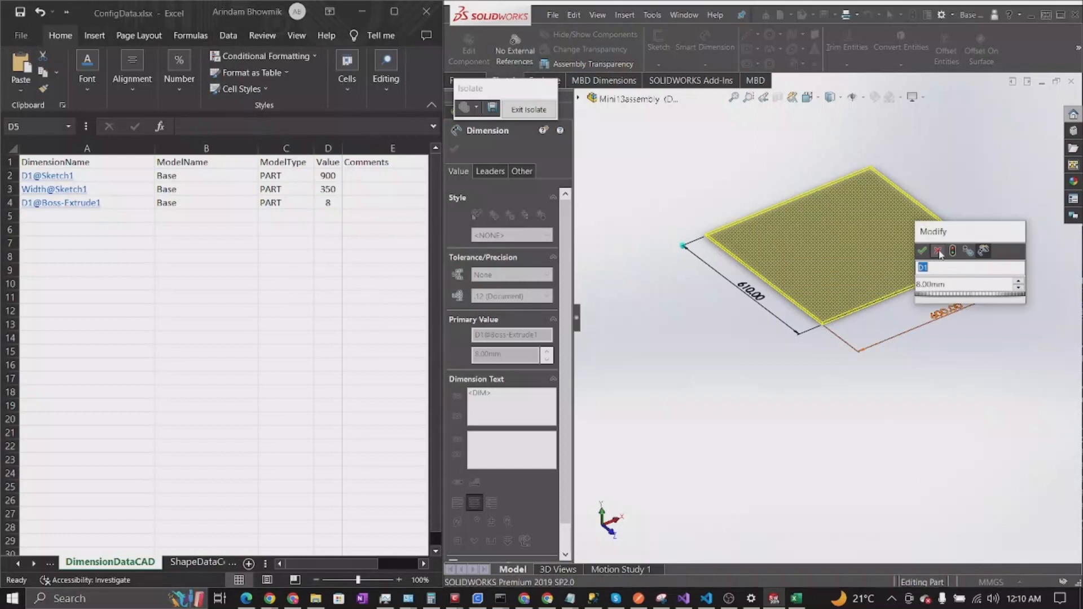
left_click(938, 251)
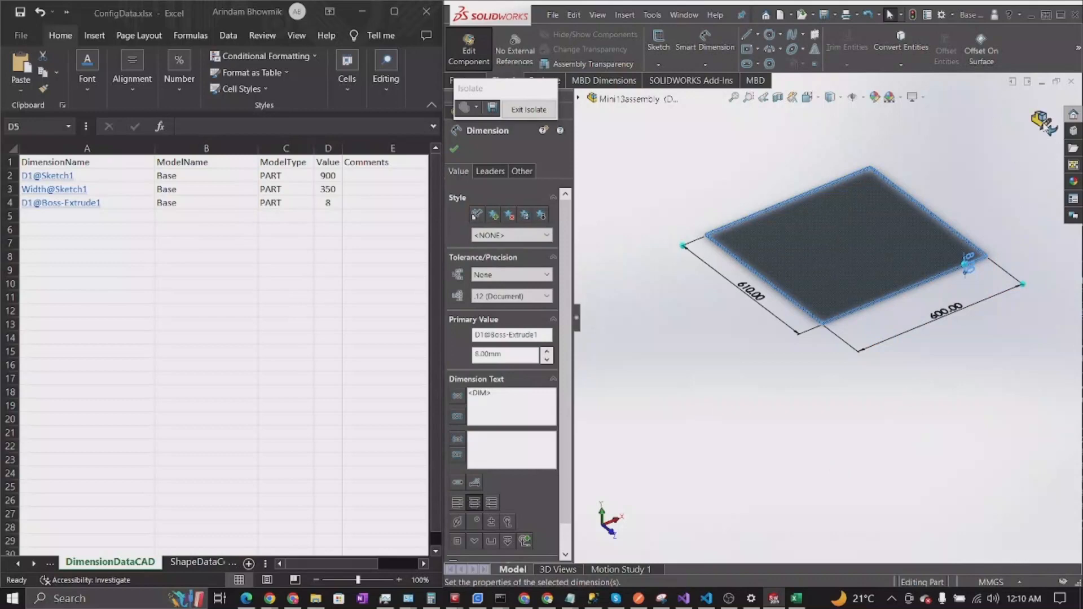
left_click(1042, 123)
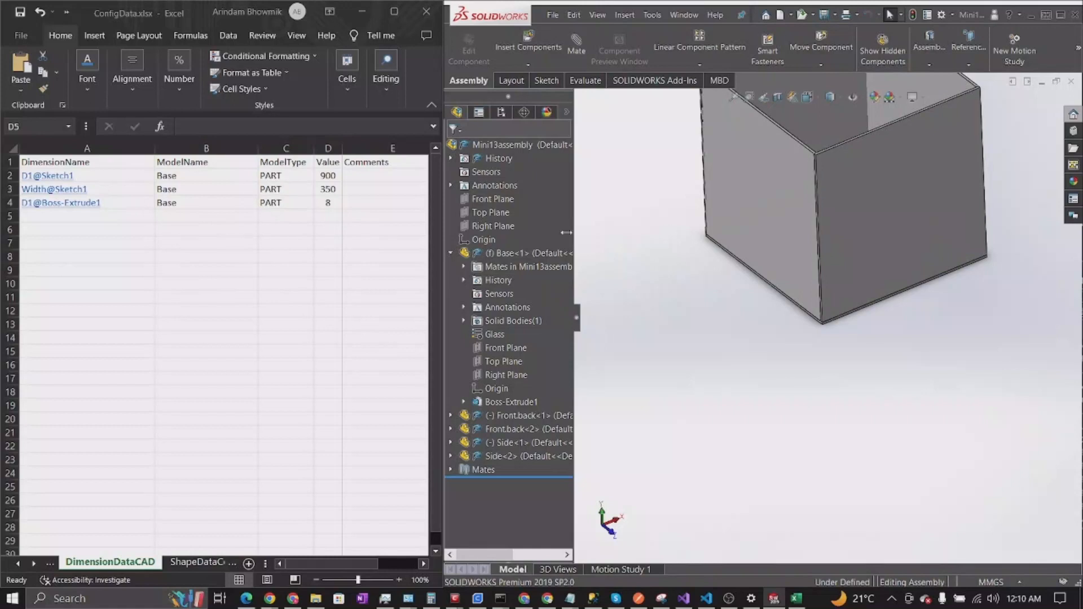
- Save the ConfigData workbook, and close SolidWorks without saving the modified Mini13assembly and Base files
left_click(20, 36)
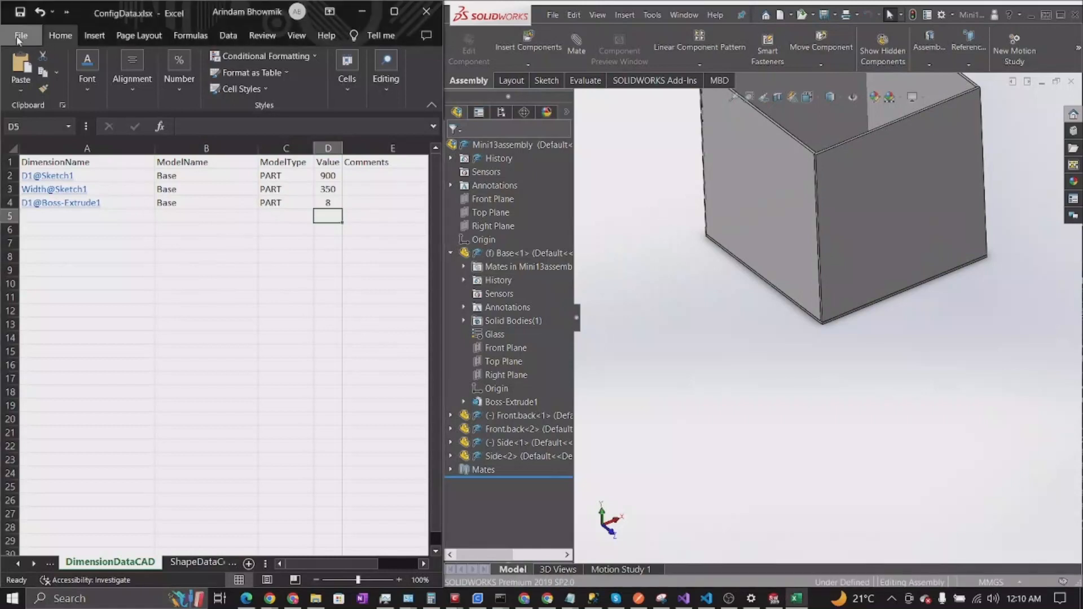
left_click(44, 197)
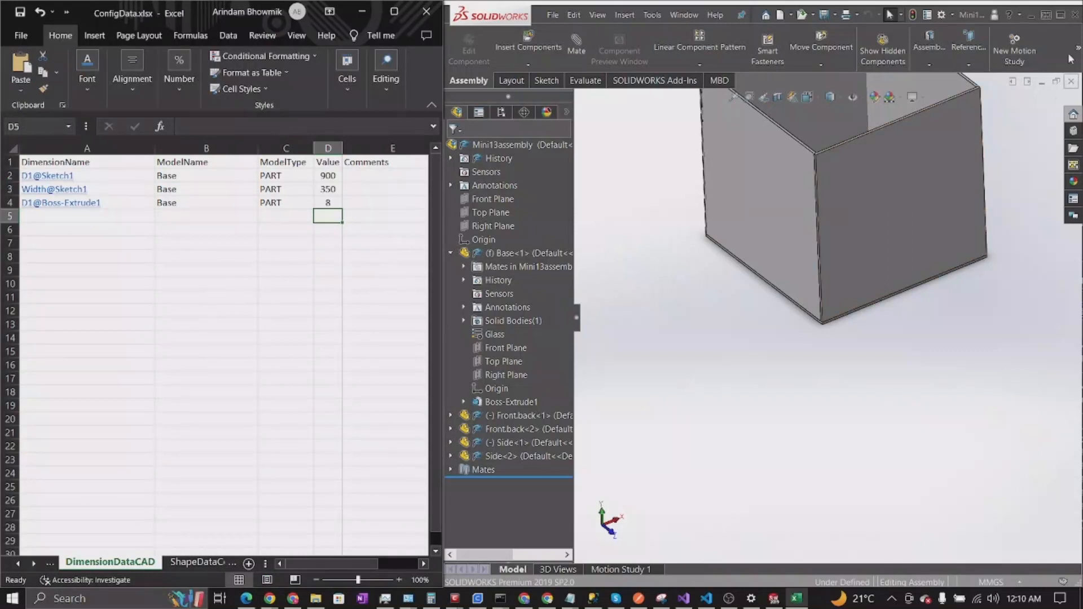
left_click(1075, 17)
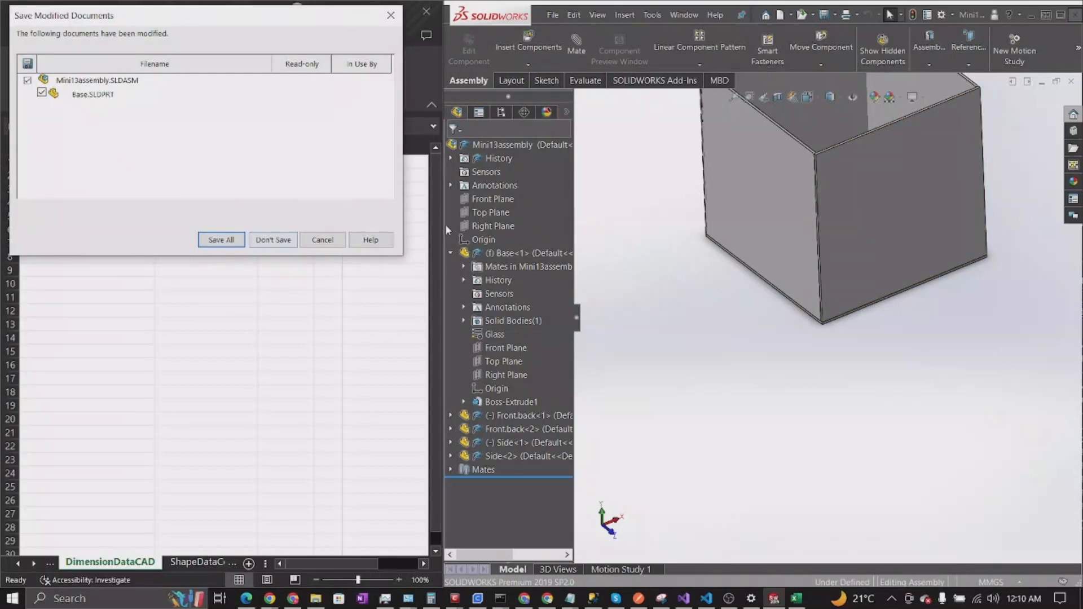
left_click(323, 241)
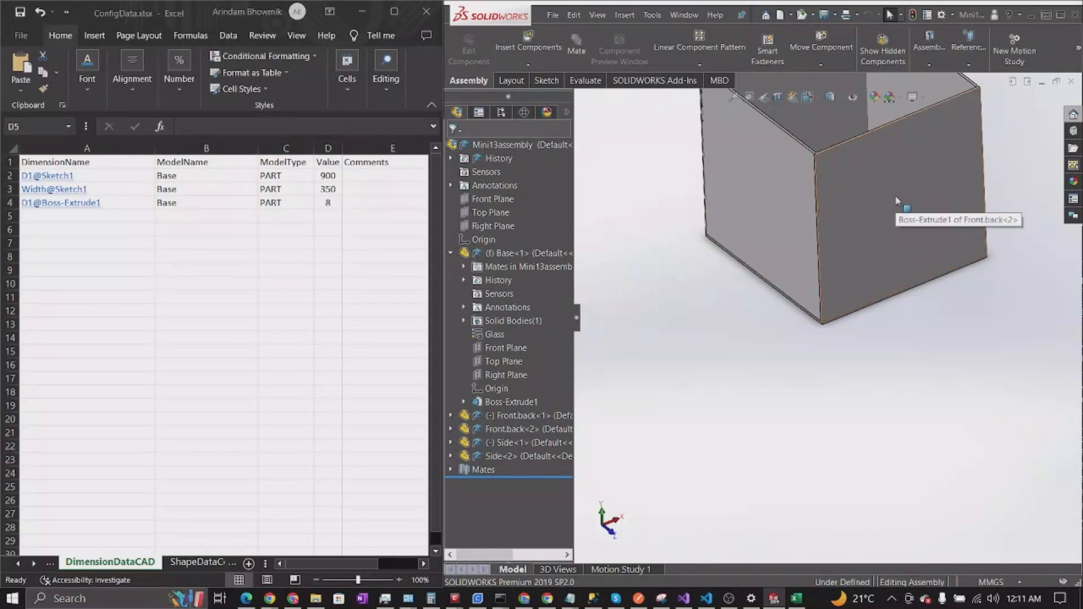
left_click(1074, 15)
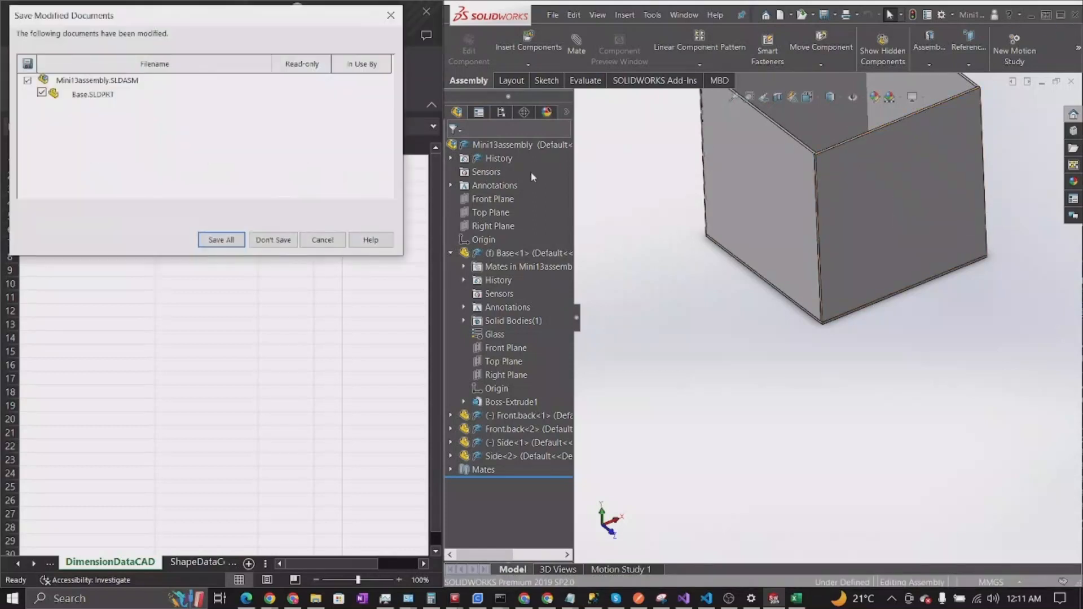
left_click(257, 243)
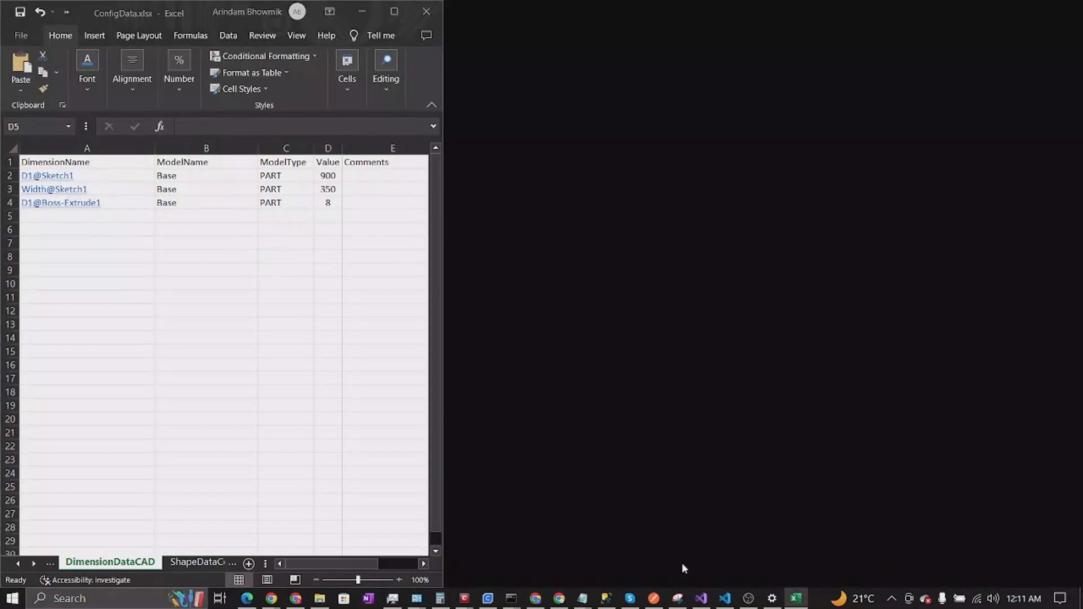
- In File Explorer, run SolidworksConfigurator.exe from the inner CadCasterSWX folder as administrator and allow it to execute conhost.exe
left_click(319, 598)
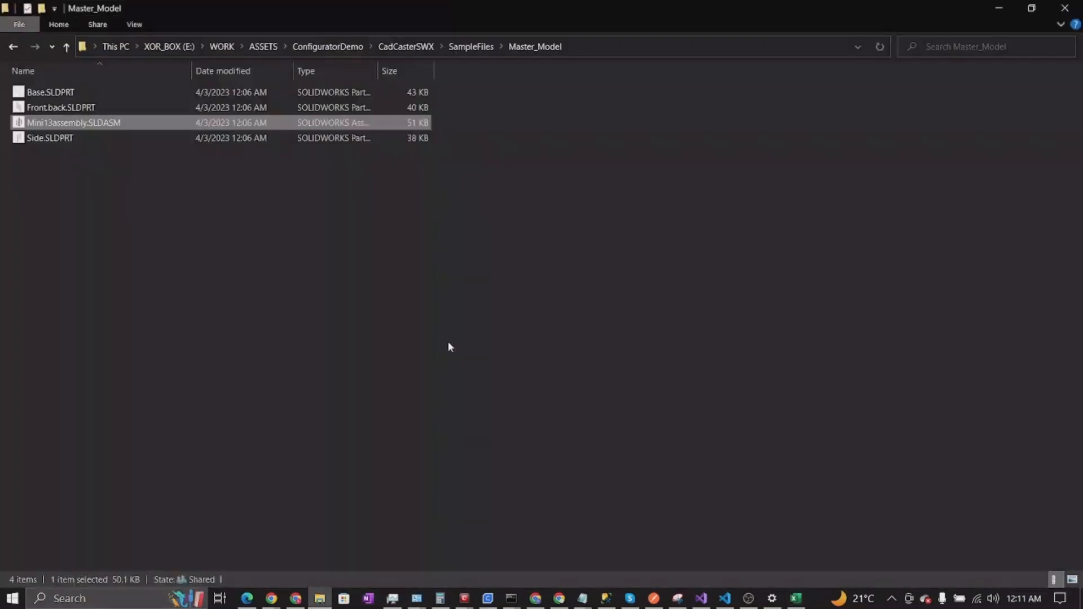
left_click(403, 46)
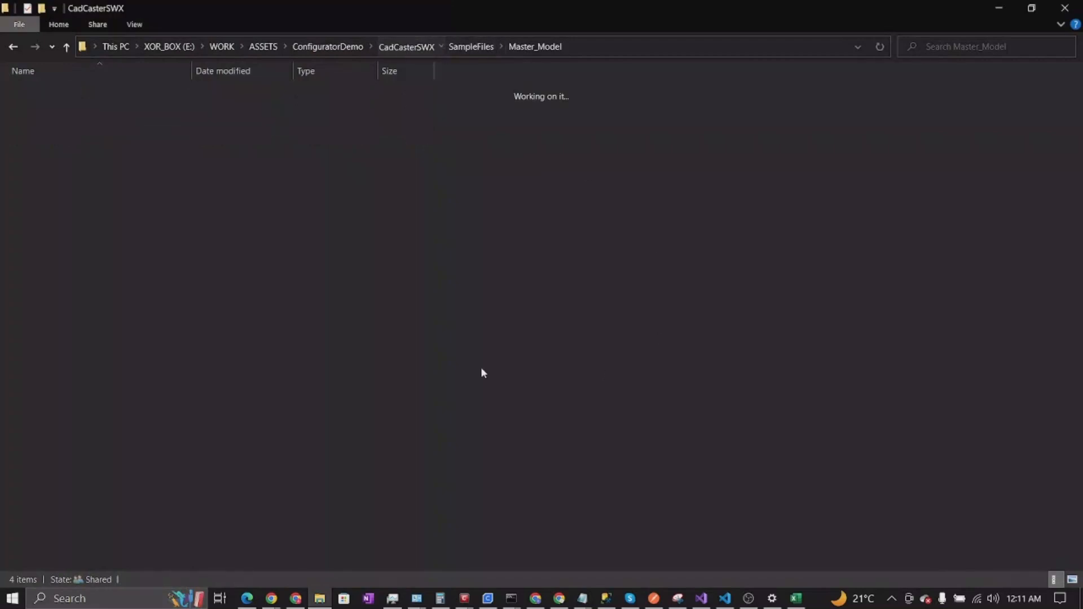
double_click(84, 91)
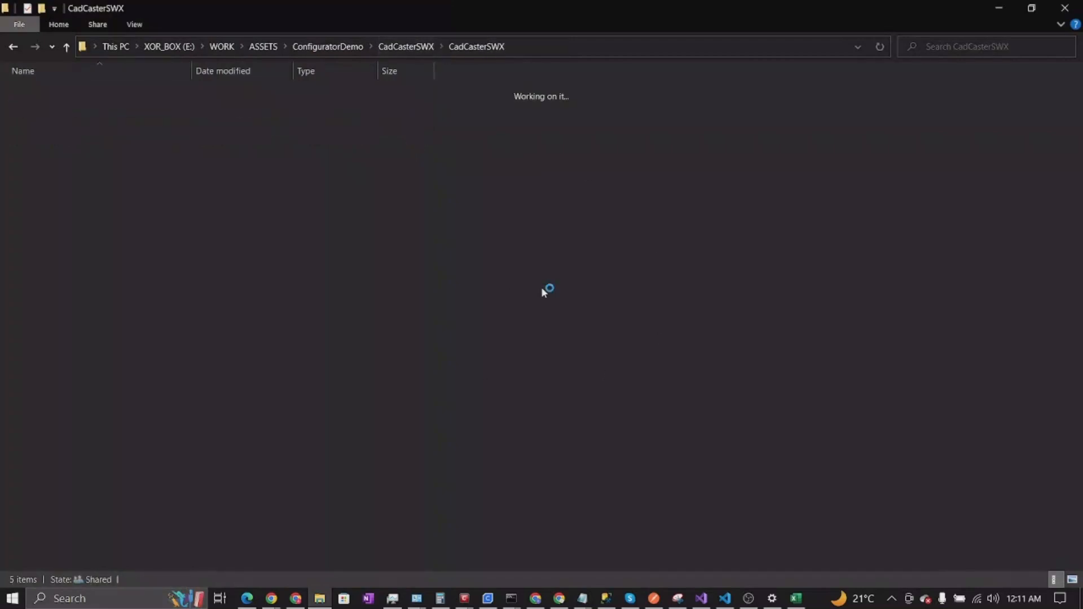
double_click(72, 106)
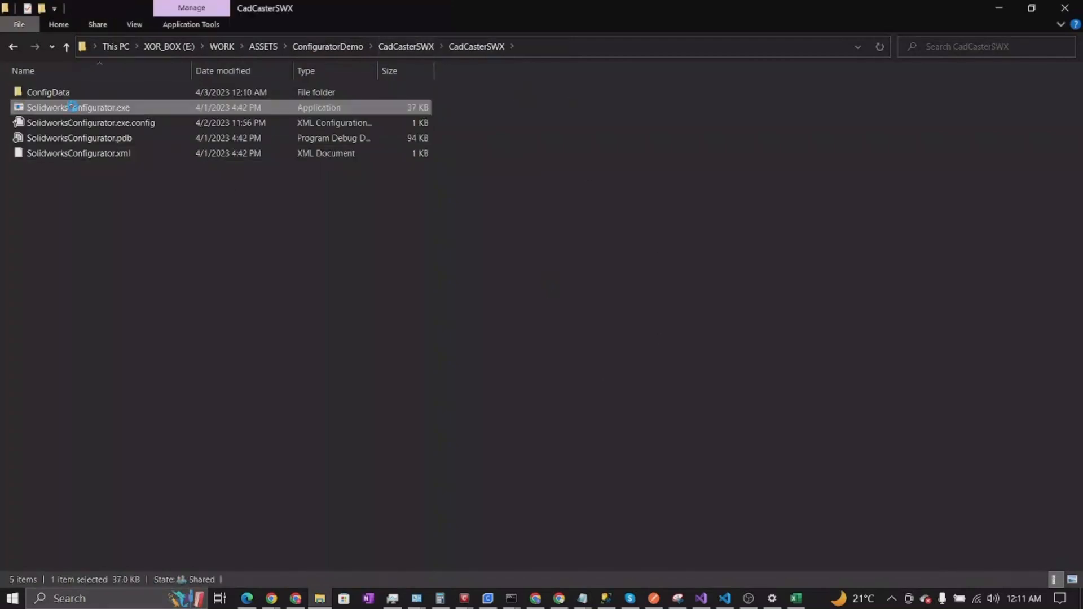
right_click(72, 107)
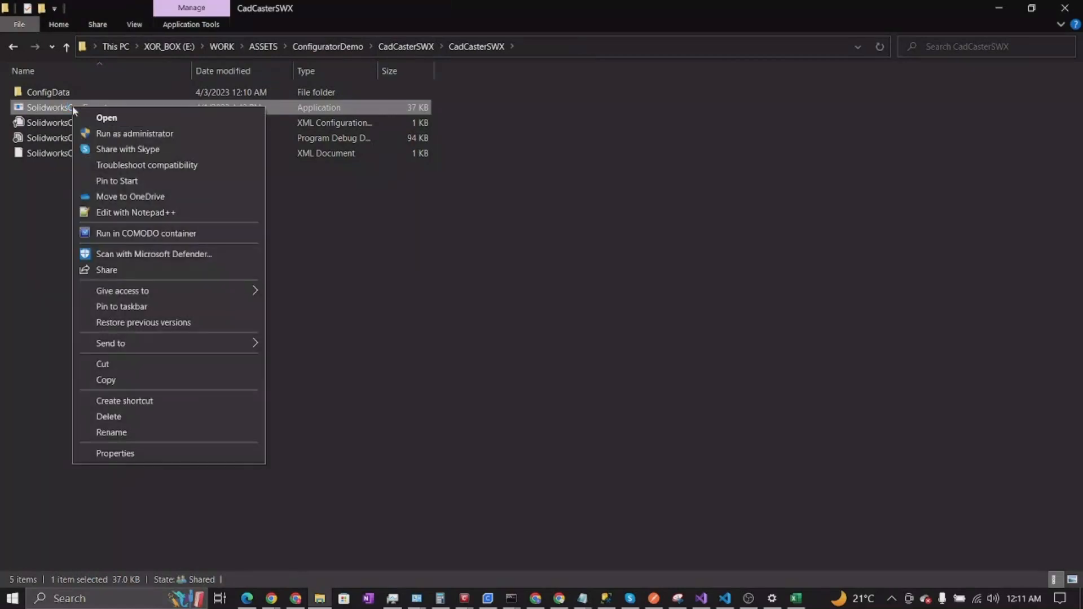
left_click(133, 136)
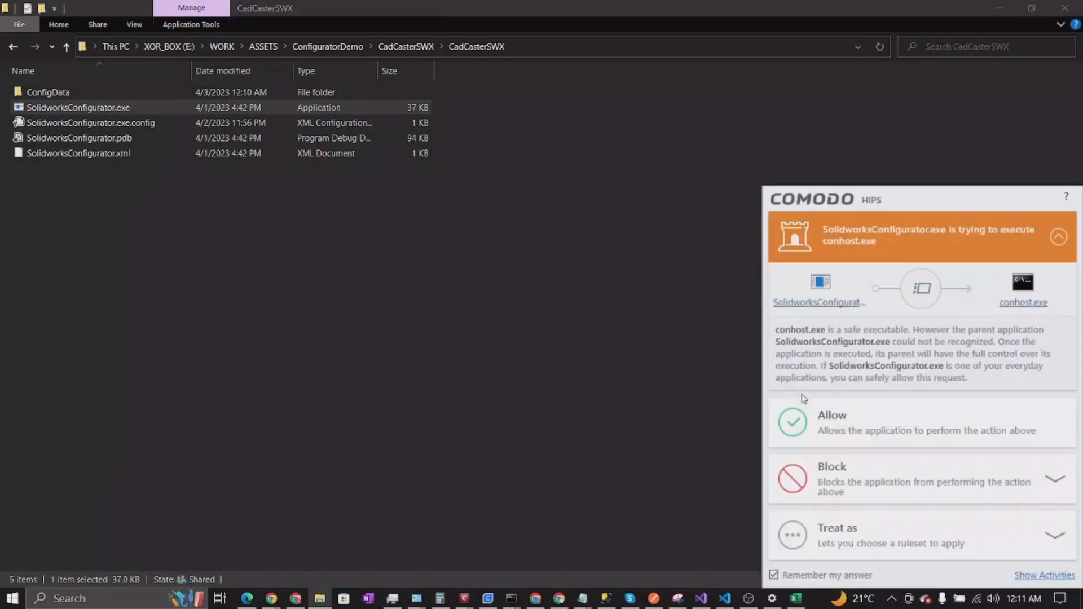
left_click(862, 437)
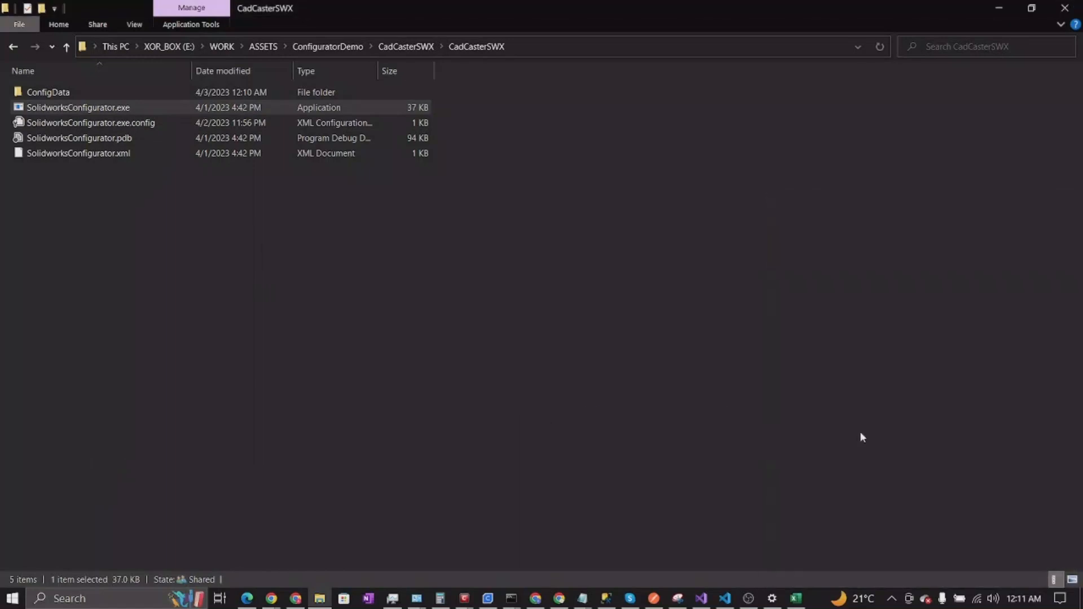
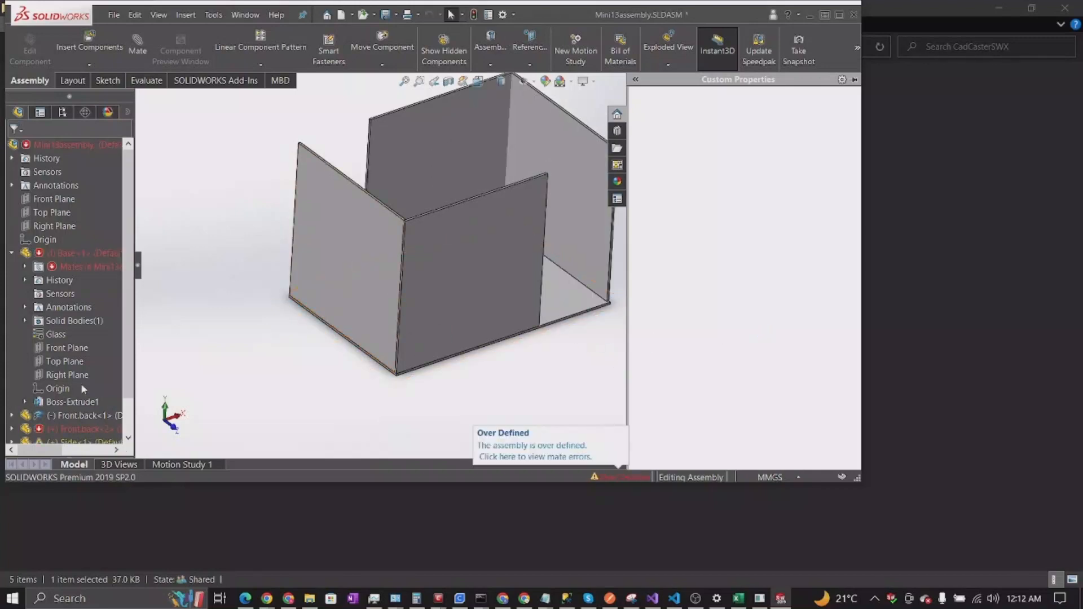
- Show the Sketch1 dimensions of Base's Boss-Extrude1 in the open assembly, allowing SolidworksConfigurator.exe to access EXCEL.EXE in memory
left_click(25, 402)
left_click(73, 415)
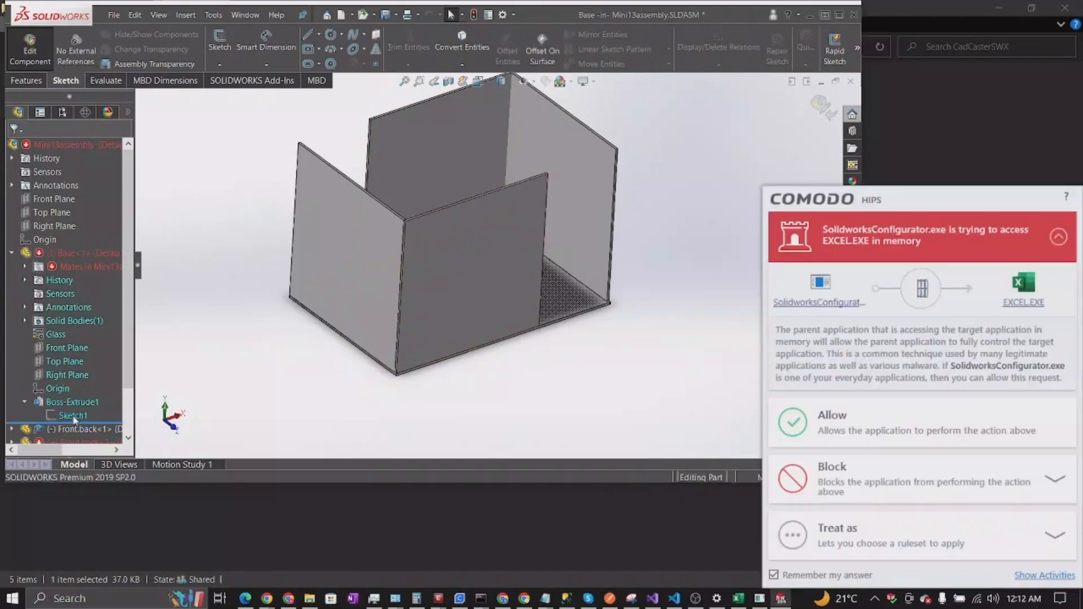
left_click(848, 428)
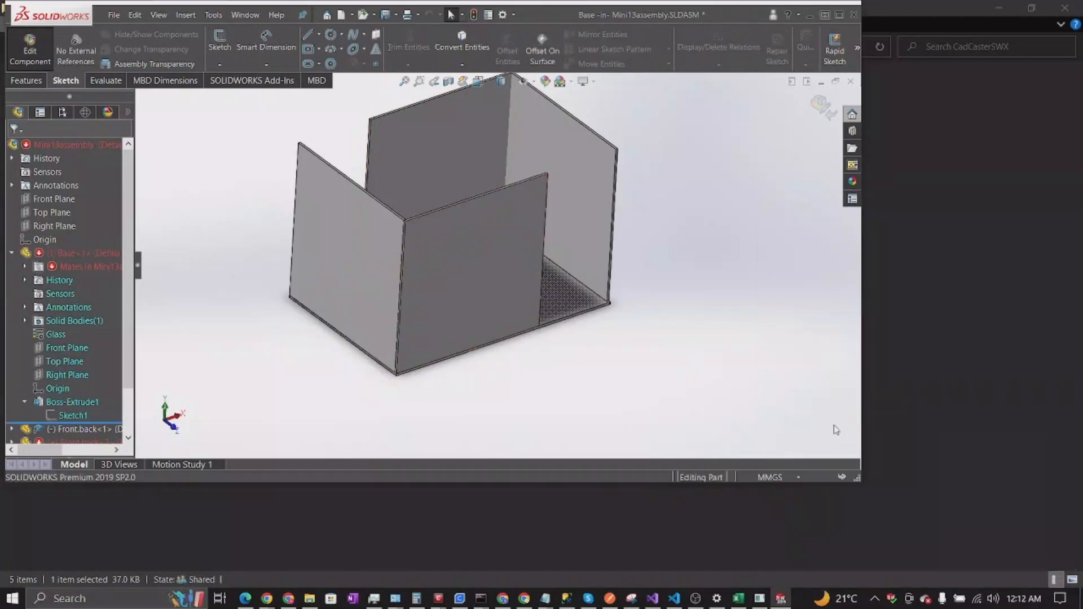
left_click(73, 416)
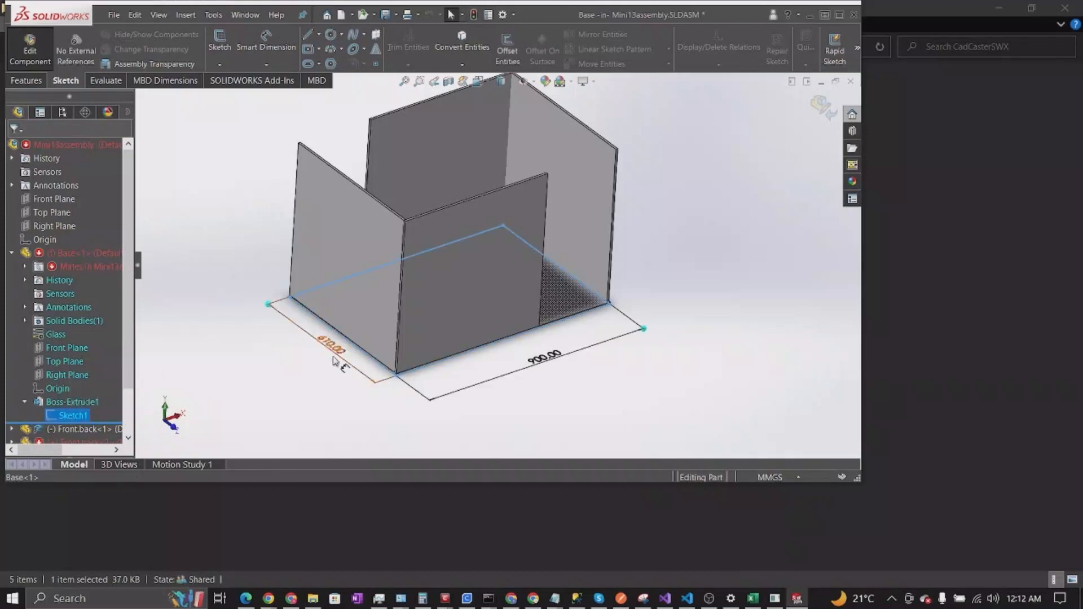
- Bring up the ConfigData workbook, dismiss the configurator's completion message, and close the What's Wrong window in SolidWorks
left_click(753, 599)
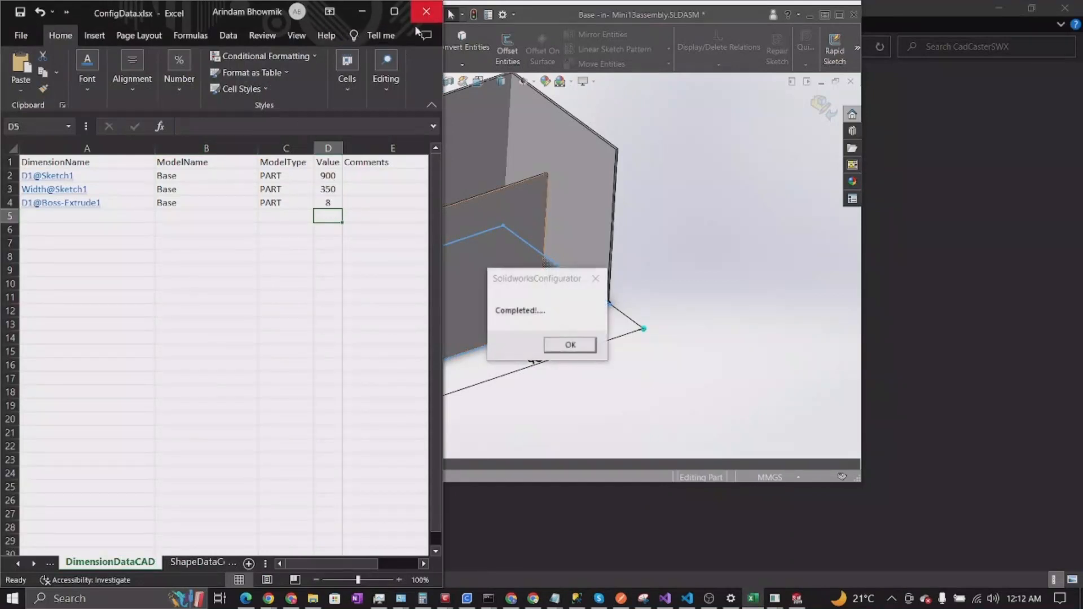
left_click(571, 349)
left_click(571, 345)
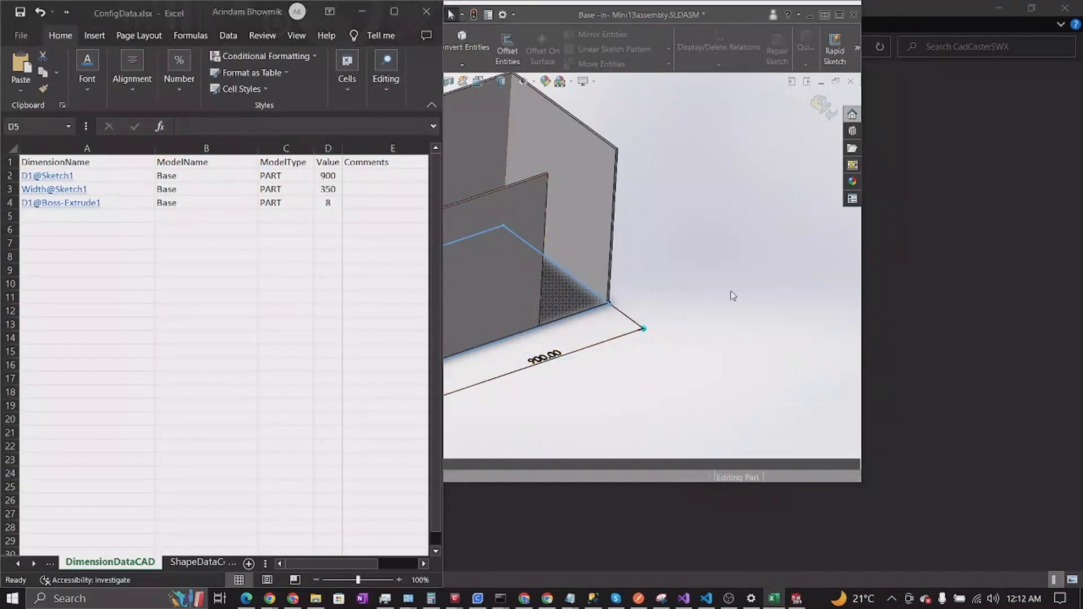
left_click(730, 291)
left_click(474, 15)
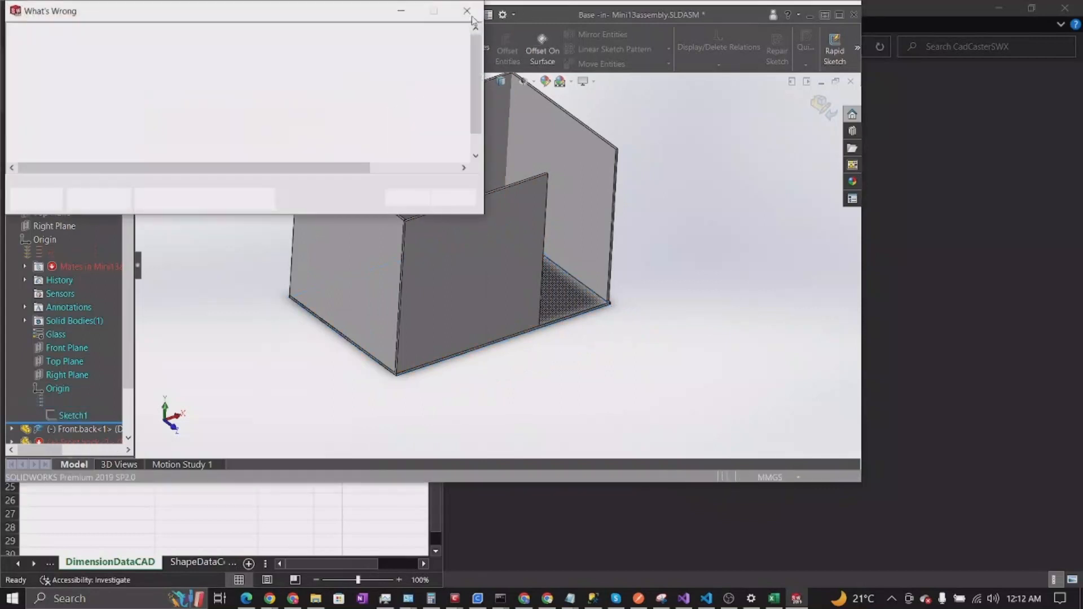
- Rename the D2 dimension of Base's Sketch1 to Width, rebuild out of the sketch, and dismiss the What's Wrong window
left_click(400, 199)
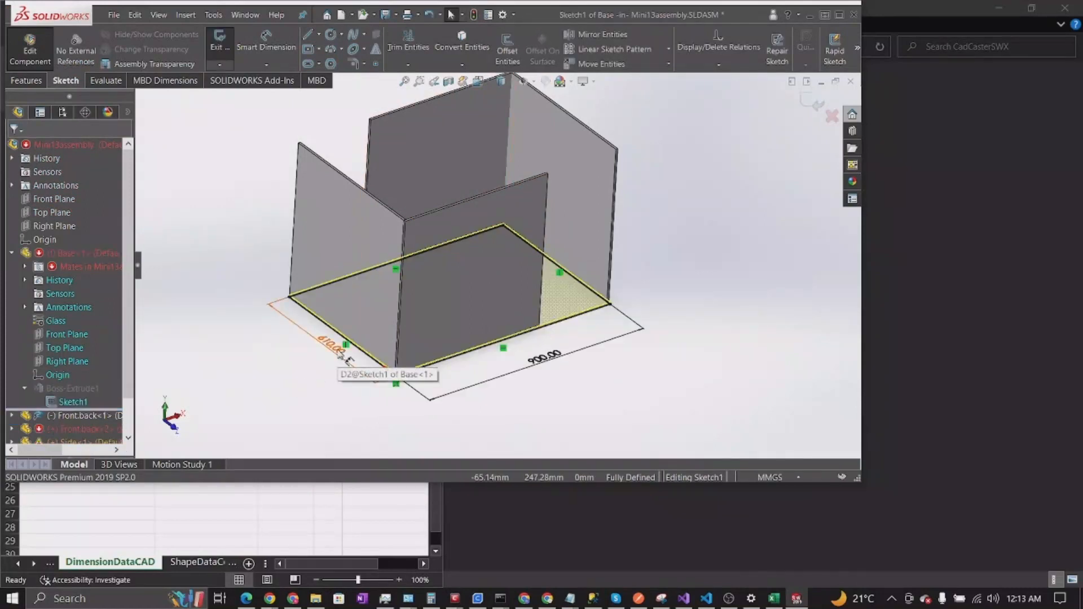
left_click(342, 352)
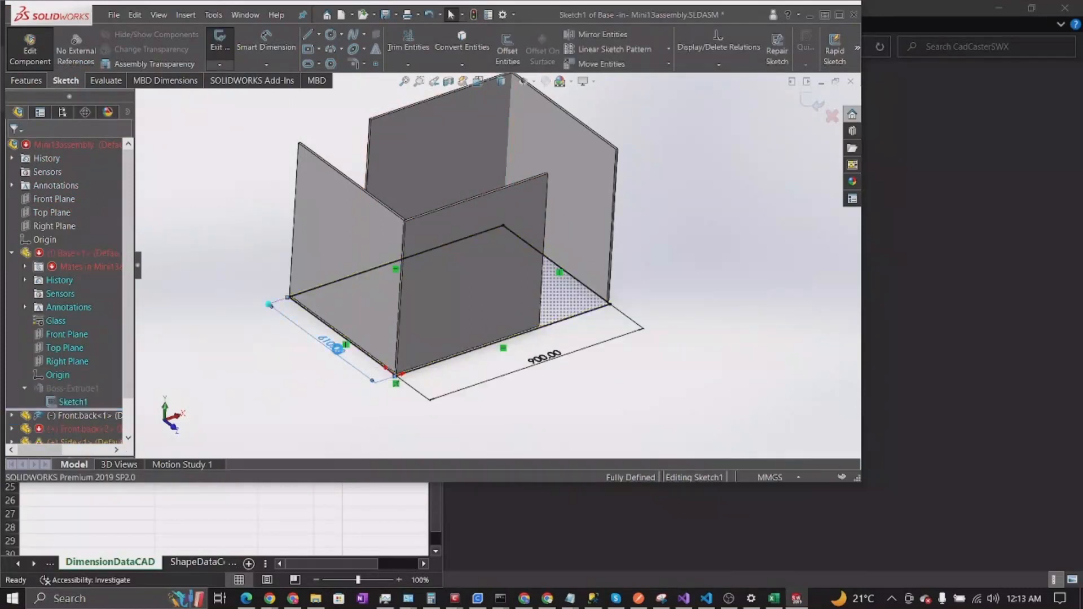
double_click(337, 349)
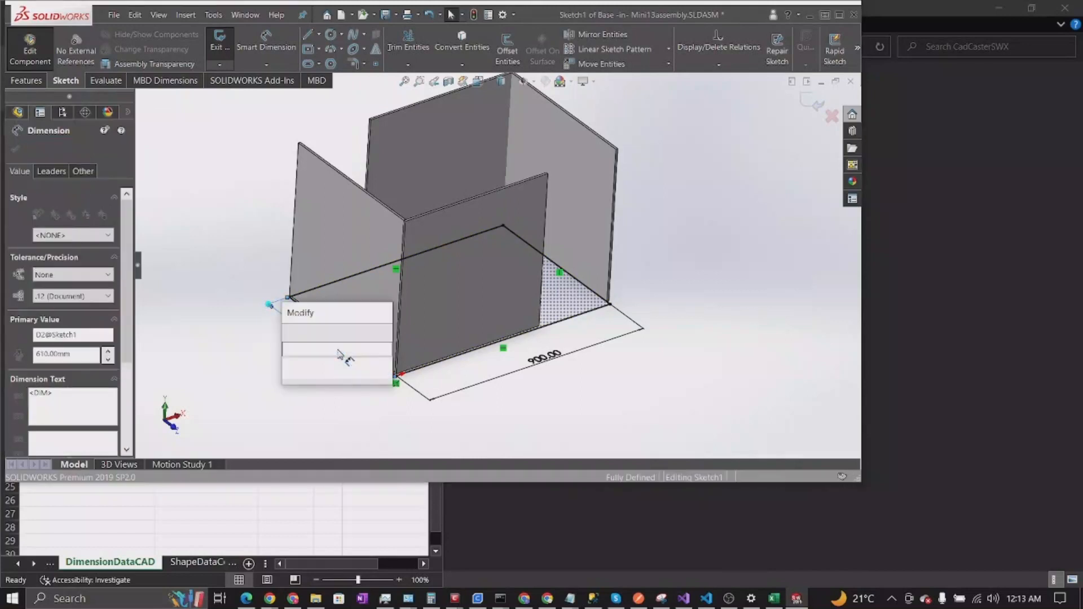
left_click(346, 348)
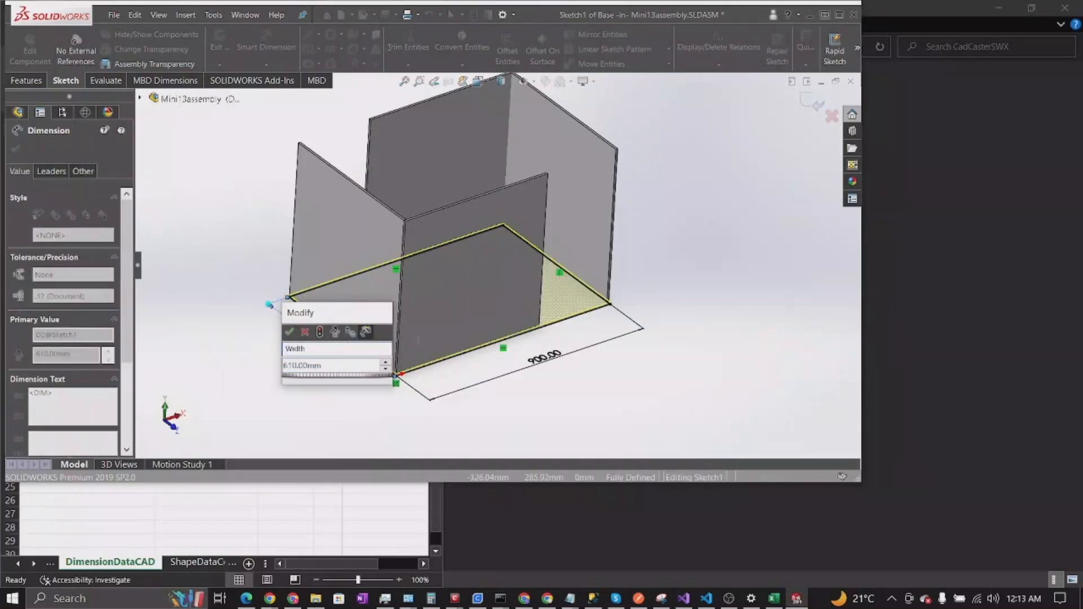
type("Width")
key("Return")
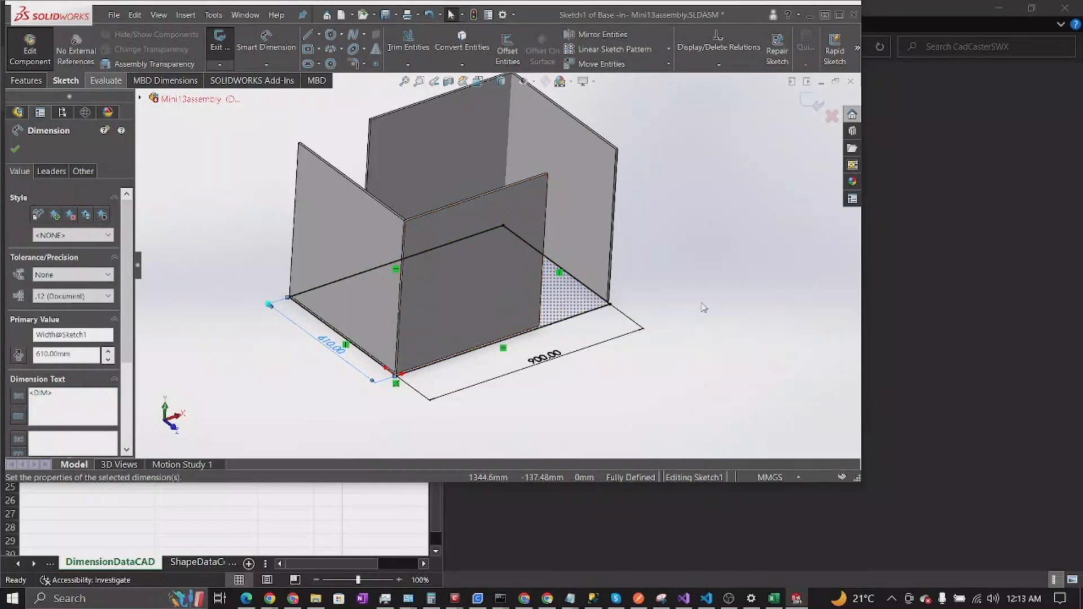
key("ctrl+b")
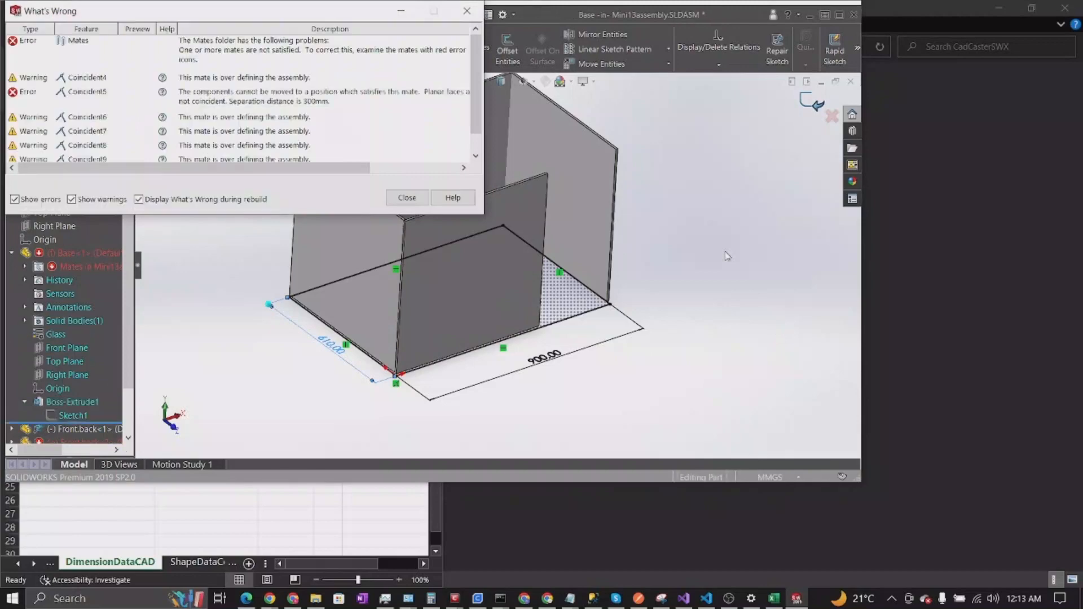
left_click(409, 196)
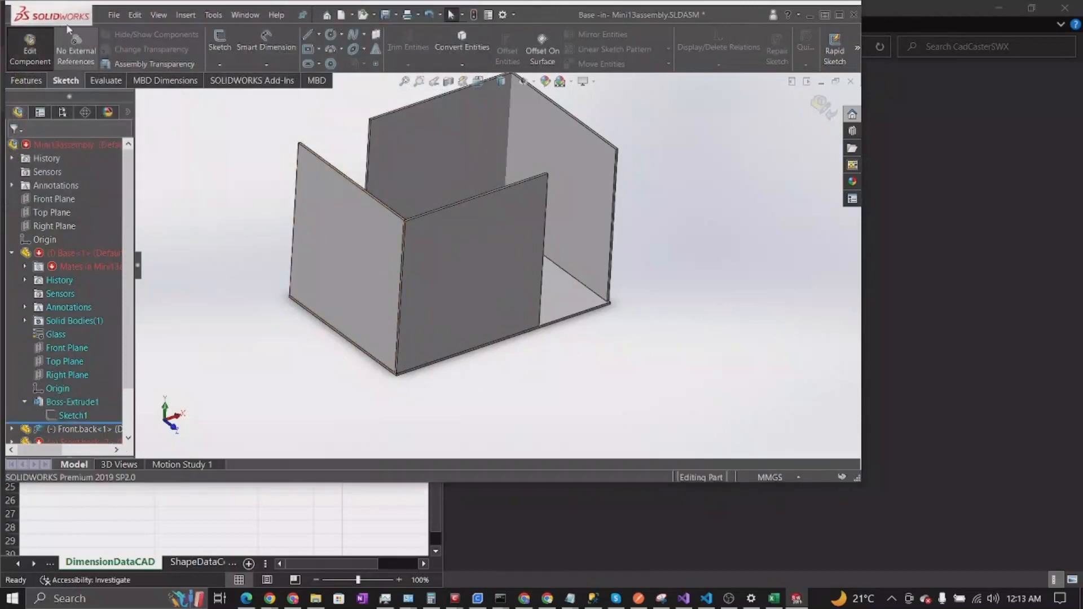
- Place the SolidWorks window beside the ConfigData workbook and show the dimensions of the Front.back<2> panel
left_click_drag(45, 14, 1082, 186)
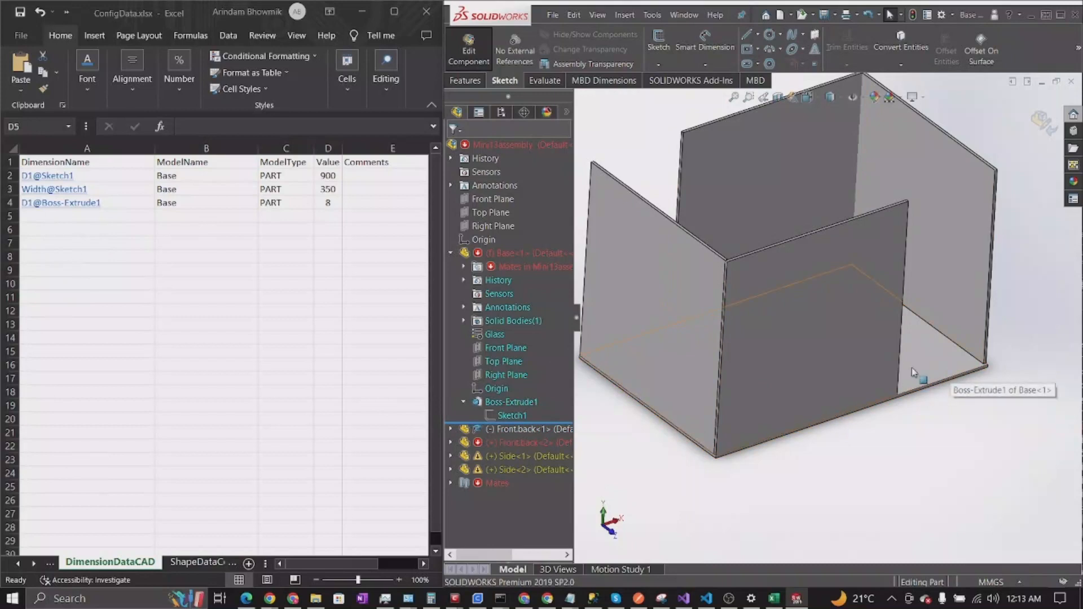
double_click(828, 322)
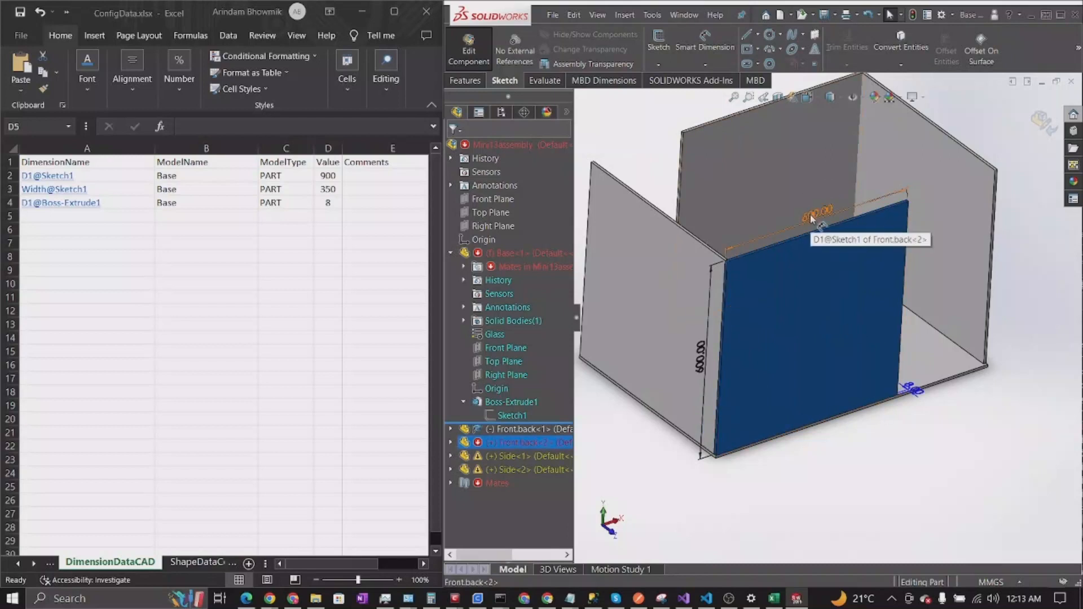
- In row 5 of the DimensionDataCAD sheet, enter D1@Sketch1 as the dimension name and Front.back as the model name
left_click(87, 213)
double_click(87, 216)
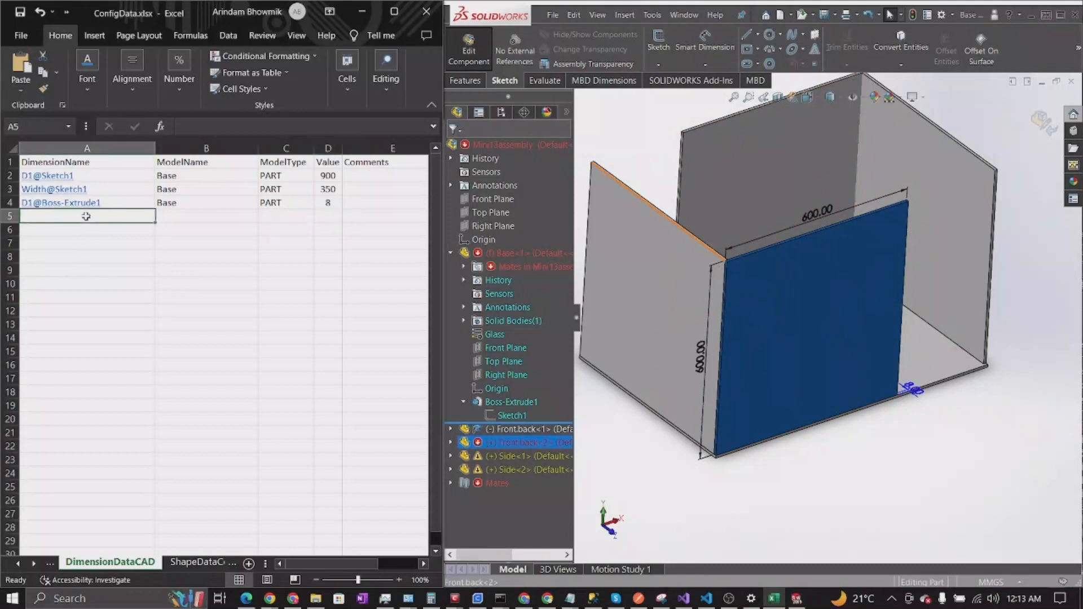
type("D1")
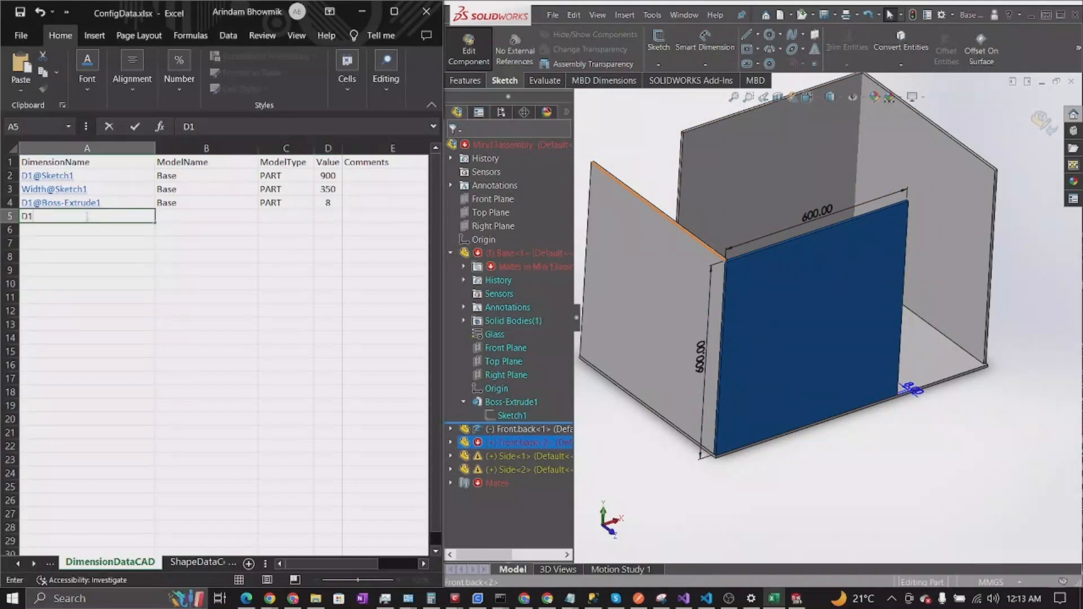
type("@Sketch1")
double_click(182, 221)
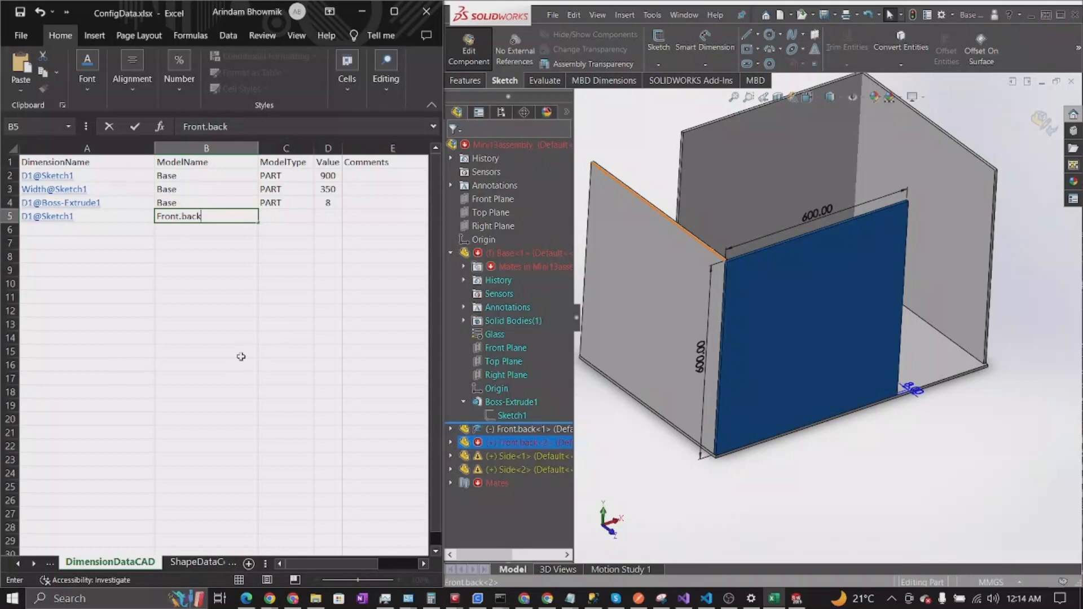
left_click(241, 356)
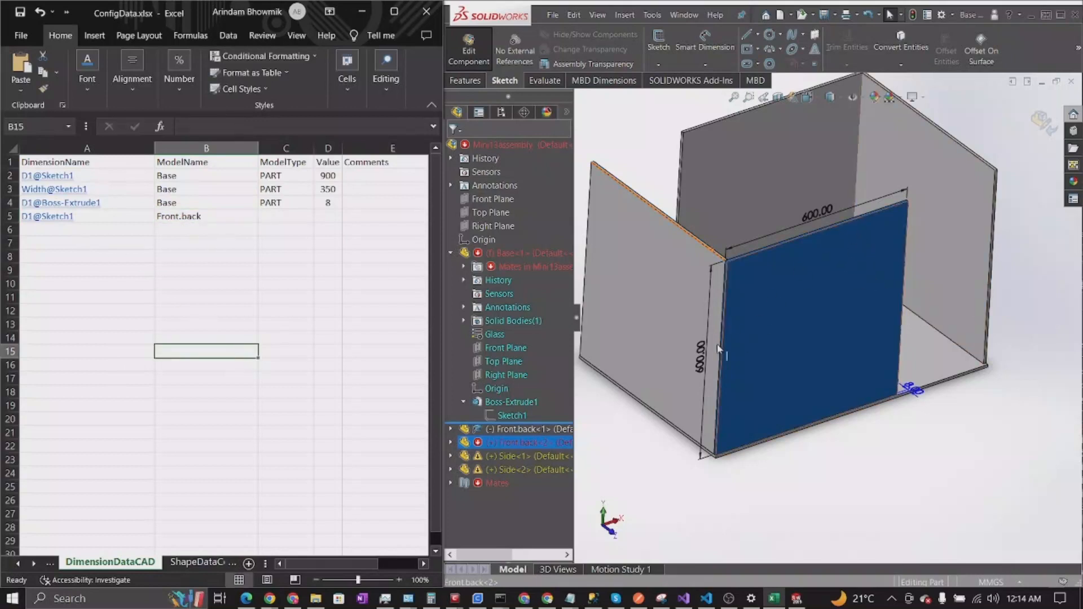
- Set the model type of the Front.back entry in row 5 to PART
left_click(286, 218)
left_click(320, 216)
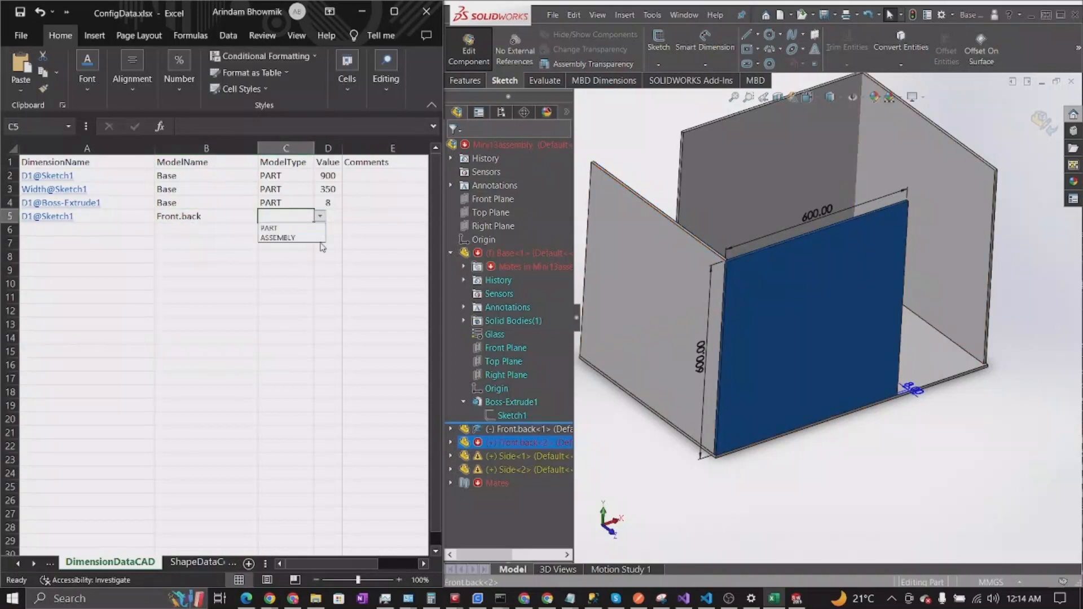
left_click(269, 228)
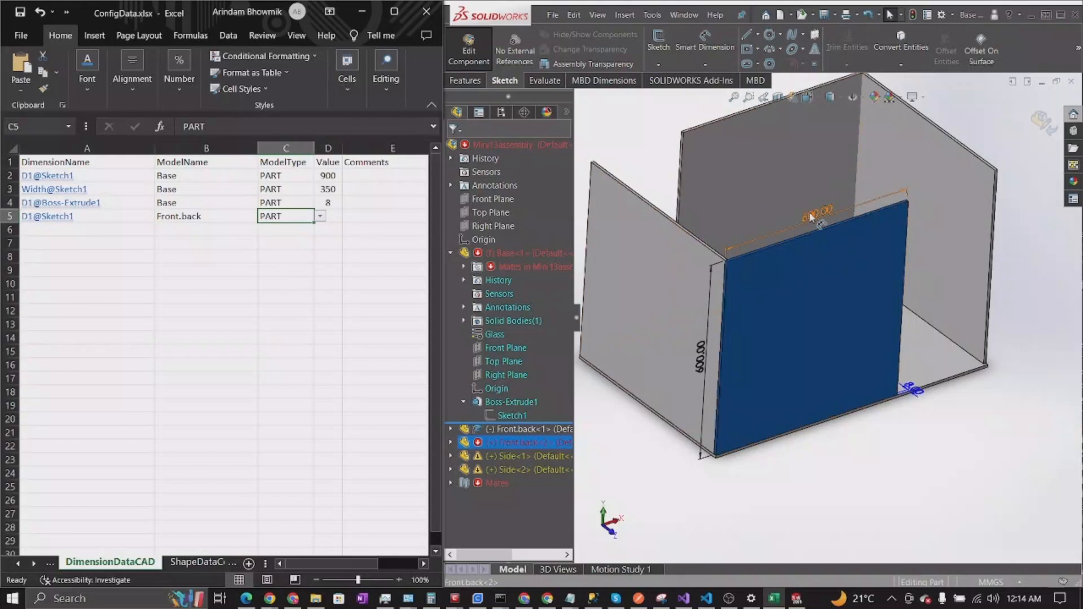
- Enter the formula =DemoLength as the value in cell D5
left_click(336, 216)
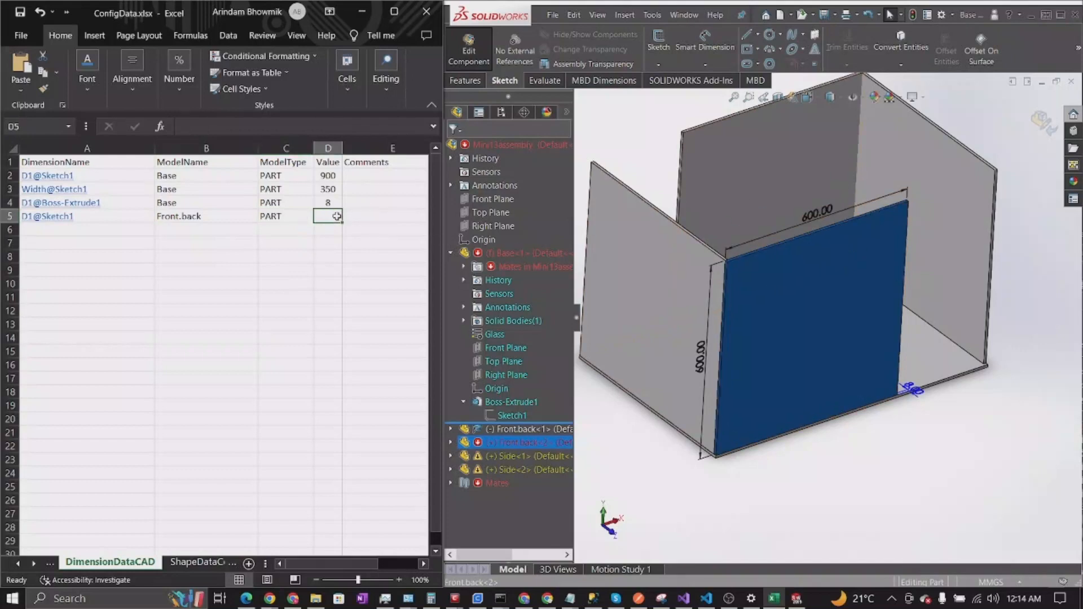
type("=Dem")
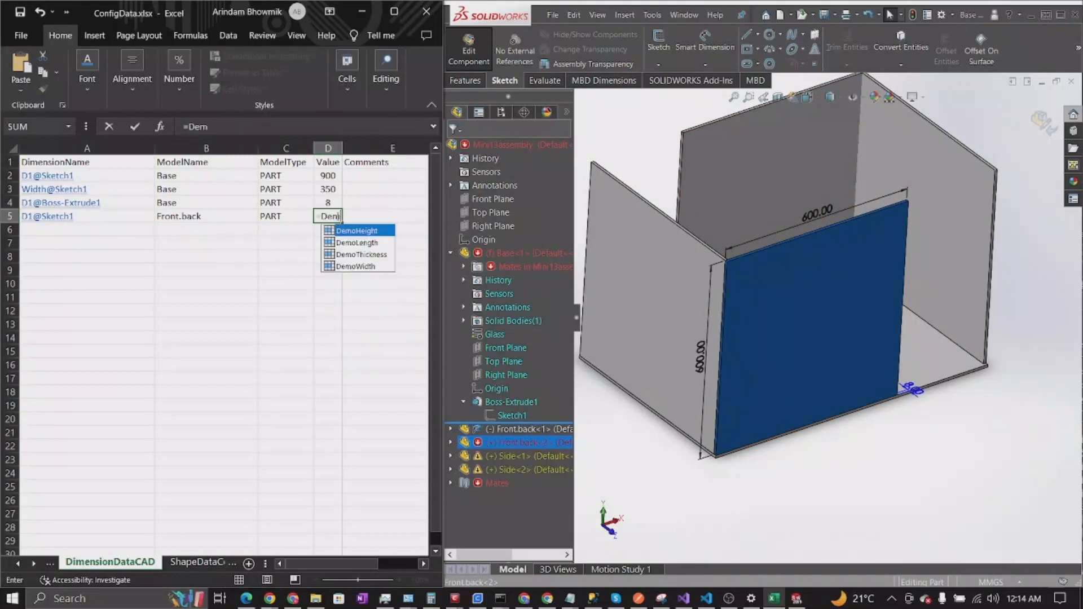
type("oLe'")
key("Return")
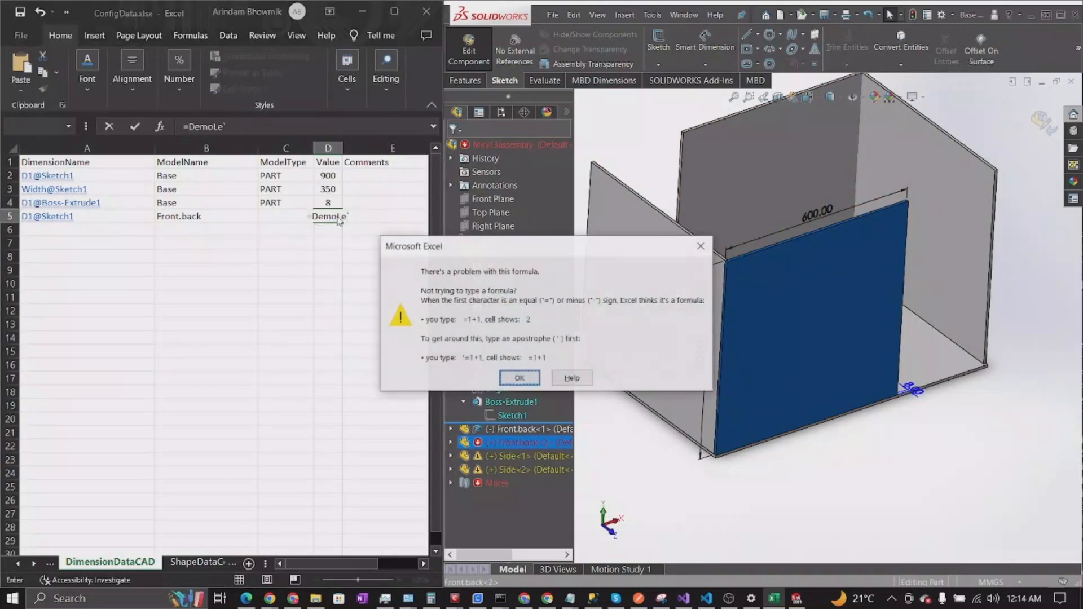
left_click(518, 378)
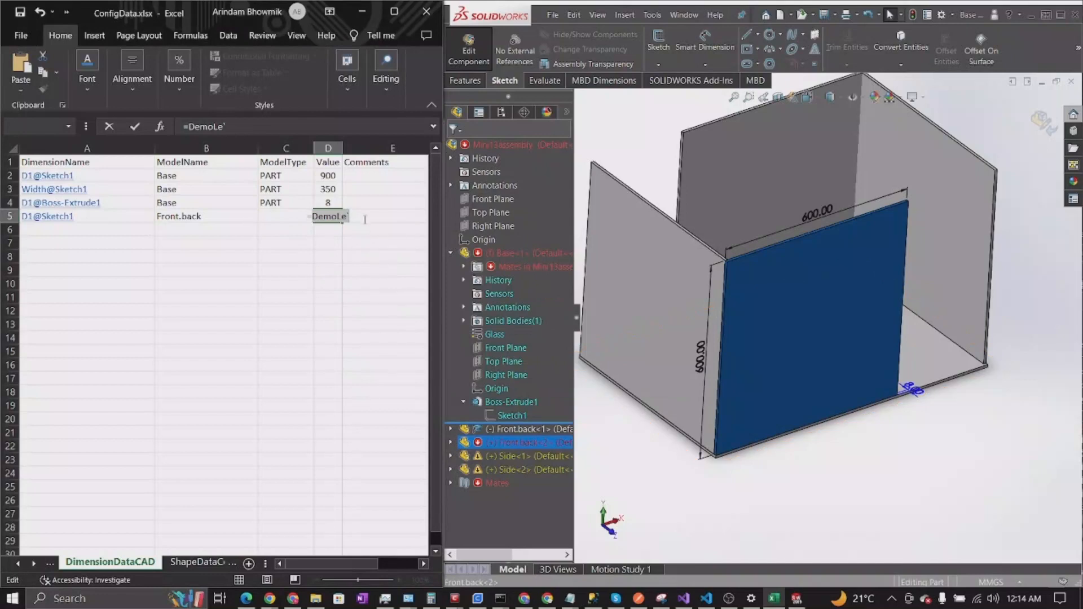
key("BackSpace")
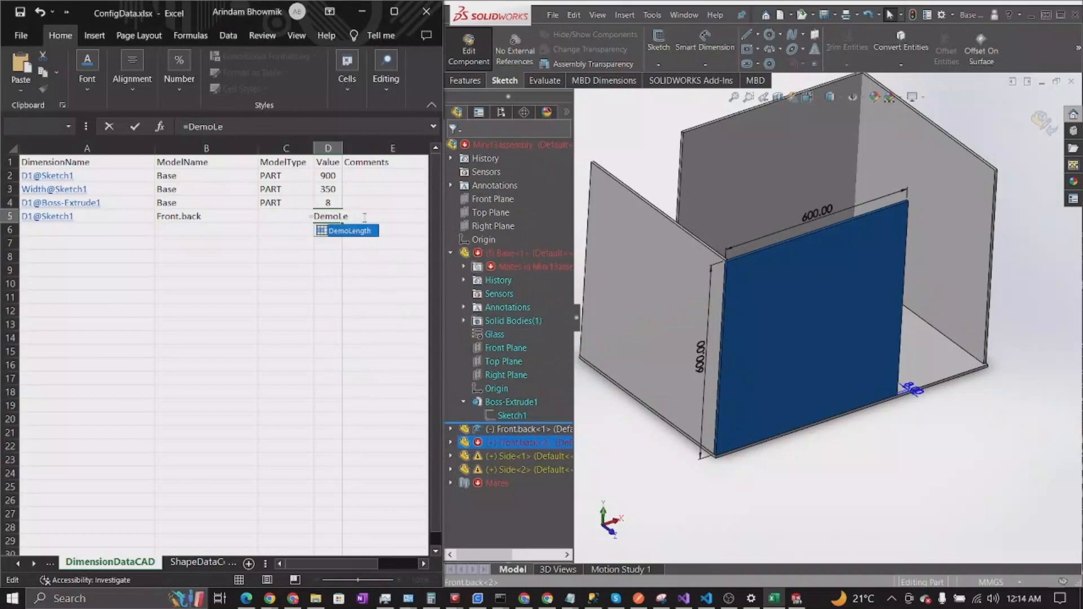
key("Tab")
left_click(295, 284)
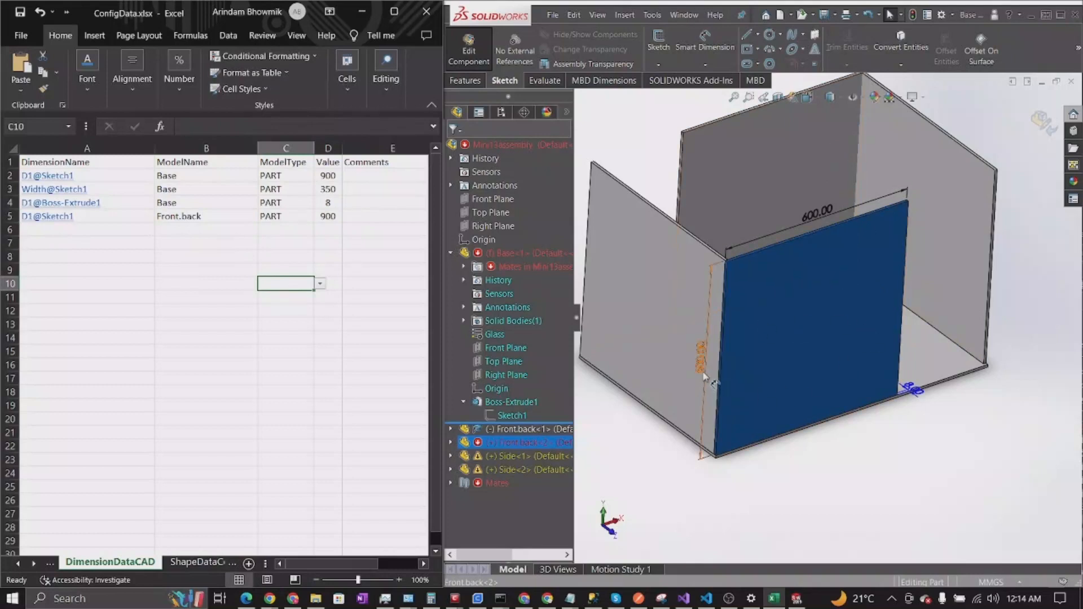
- Switch to SOLIDWORKS and copy the name of the front panel's vertical 600 mm dimension without changing it
double_click(703, 361)
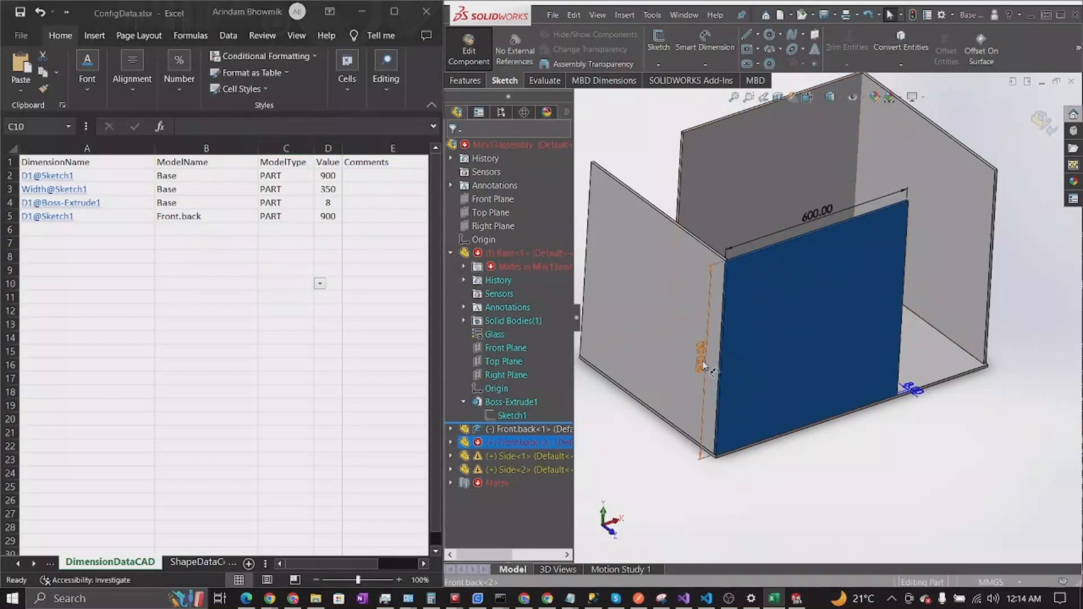
left_click(792, 384)
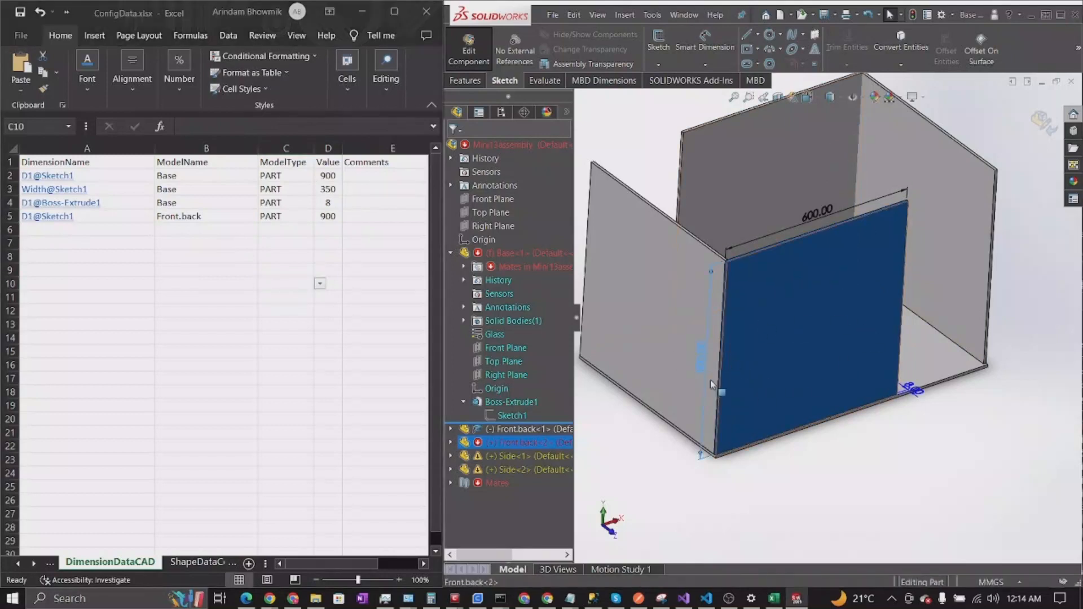
double_click(801, 310)
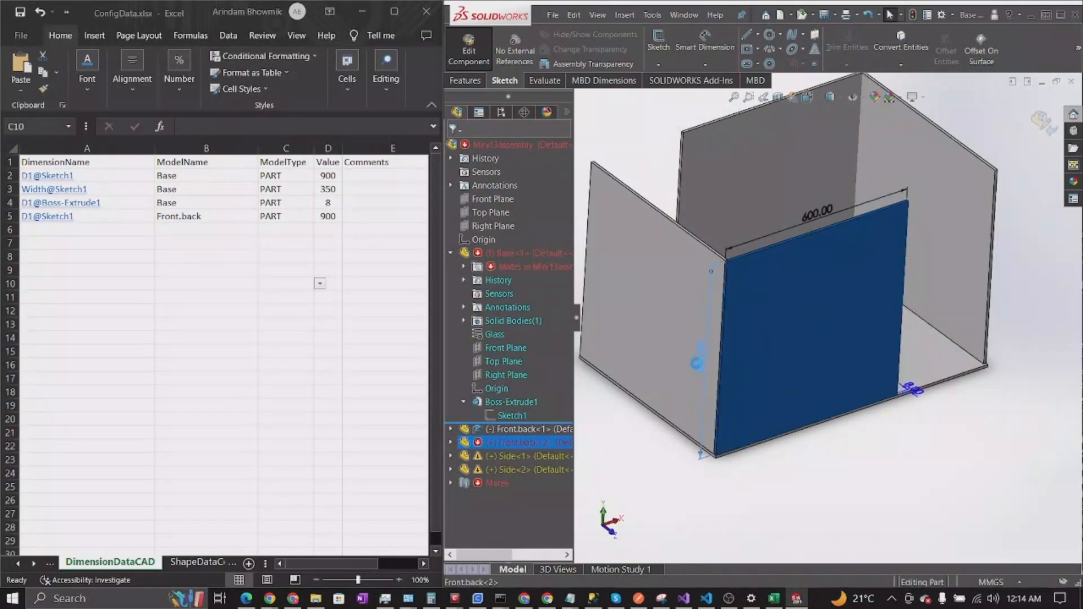
double_click(700, 360)
left_click(702, 360)
key("ctrl+c")
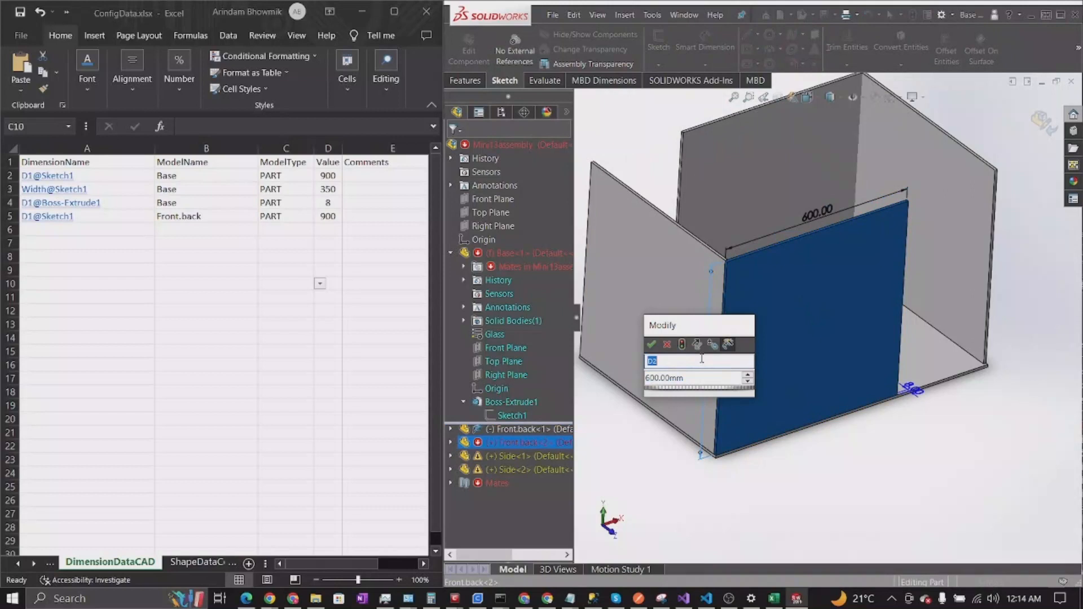
left_click(667, 345)
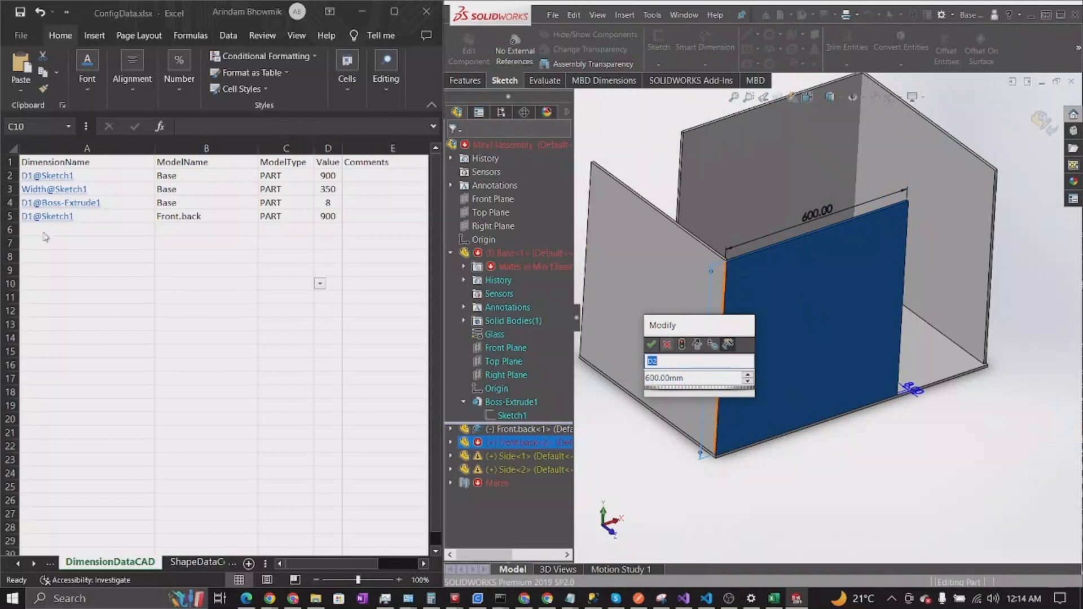
- In row 6 of the Excel sheet, enter D2@Sketch2 as the dimension name and Front.back as the model name
left_click(38, 229)
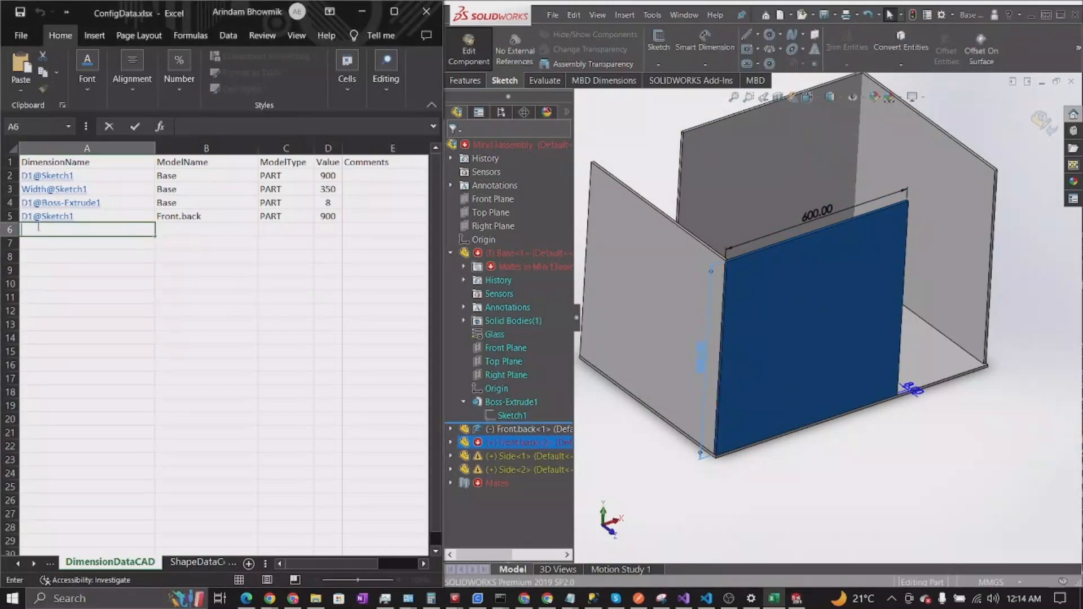
key("ctrl+v")
type("@Sketch")
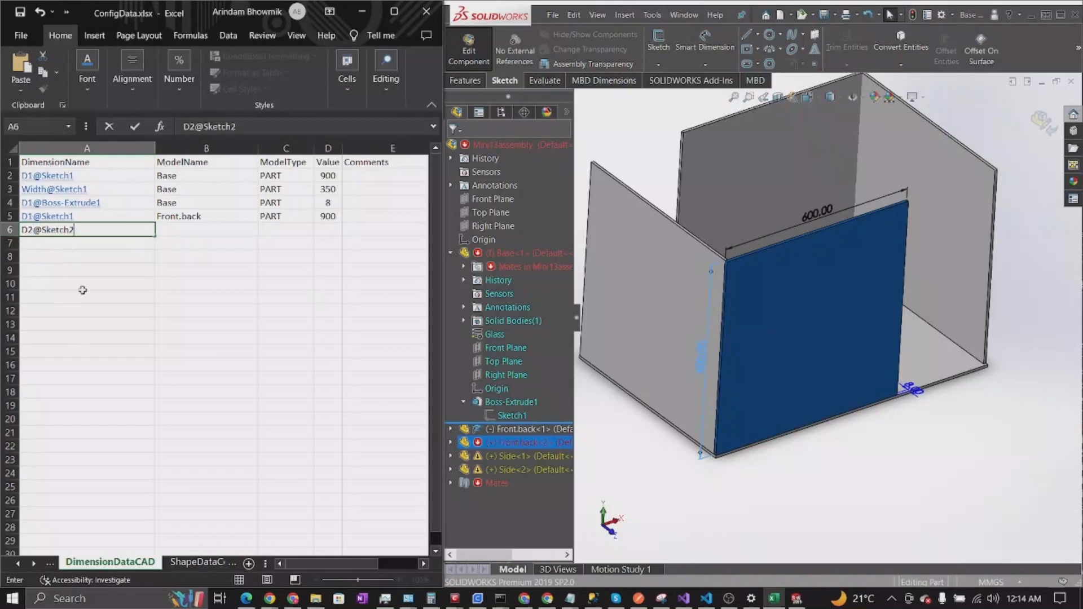
left_click(212, 231)
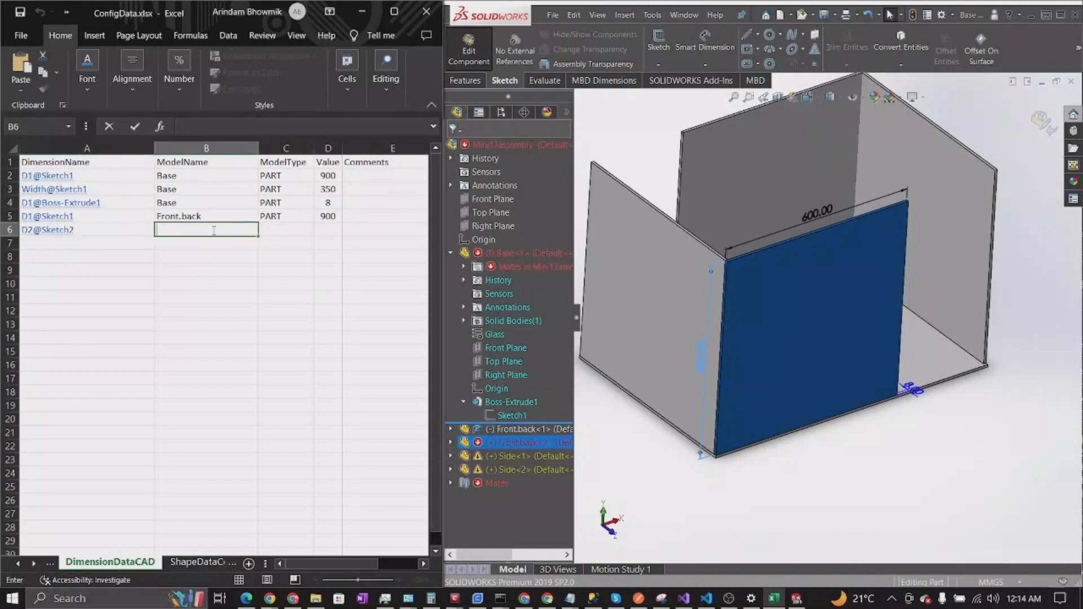
type("Front.back")
- Complete row 6 with the model type PART and the value formula =DemoHeight
left_click(301, 230)
left_click(320, 231)
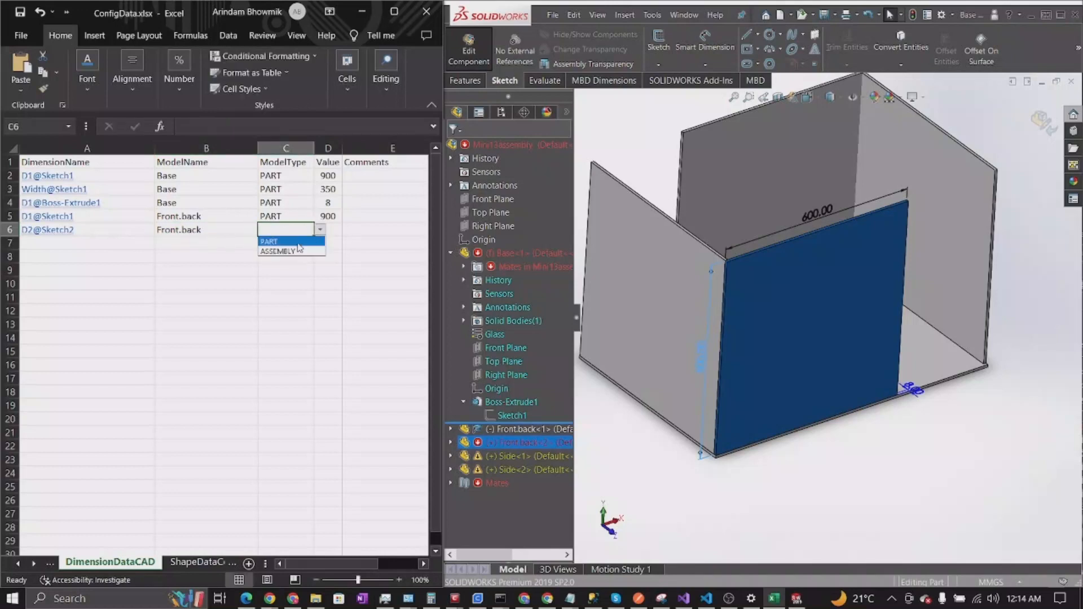
left_click(288, 242)
left_click(327, 230)
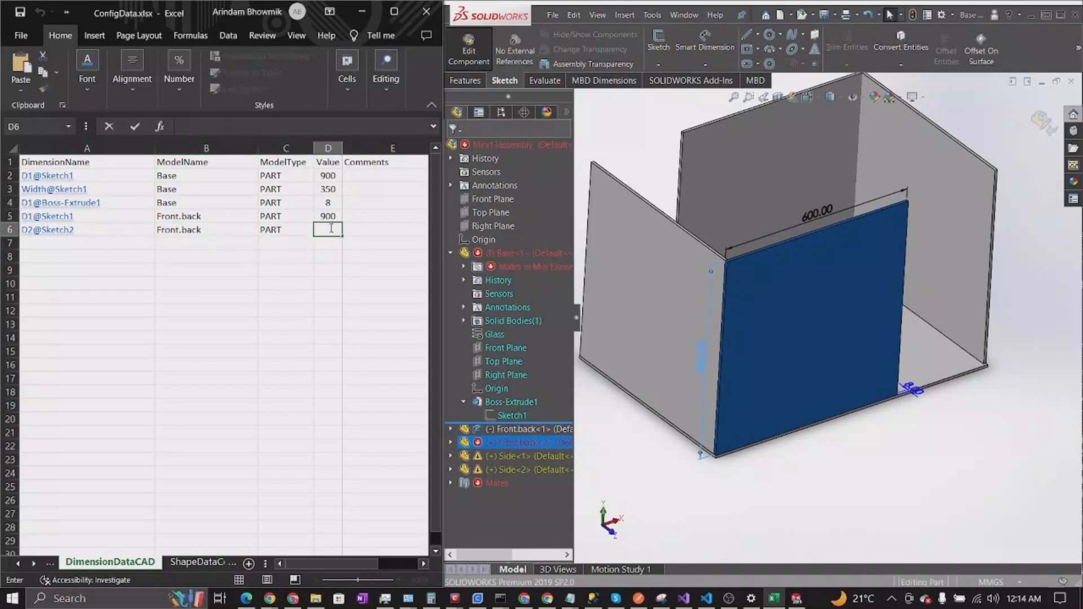
type("=DemoH")
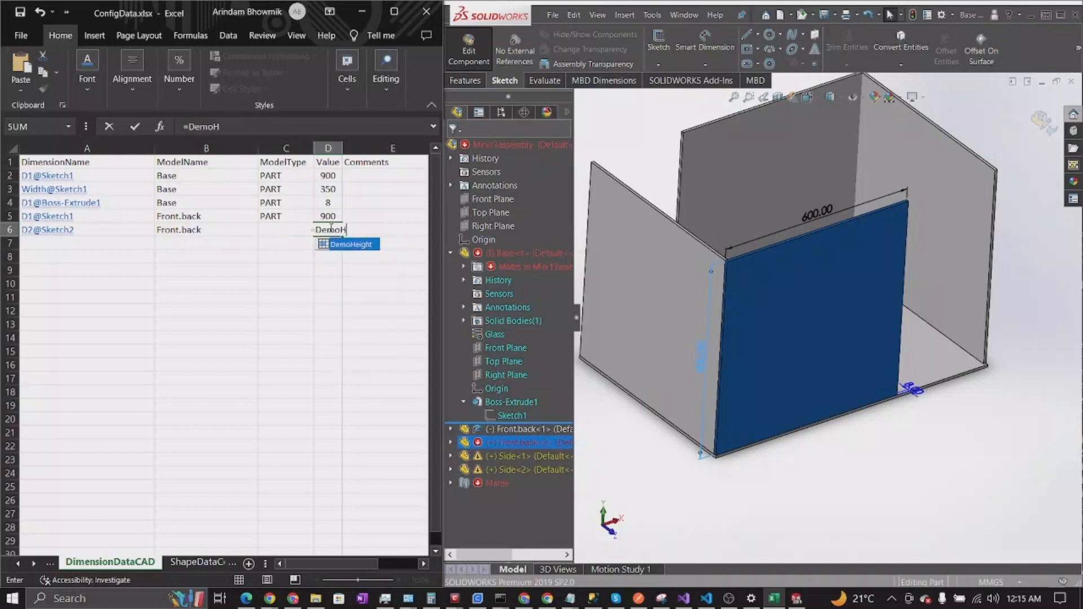
type("eight")
left_click(305, 314)
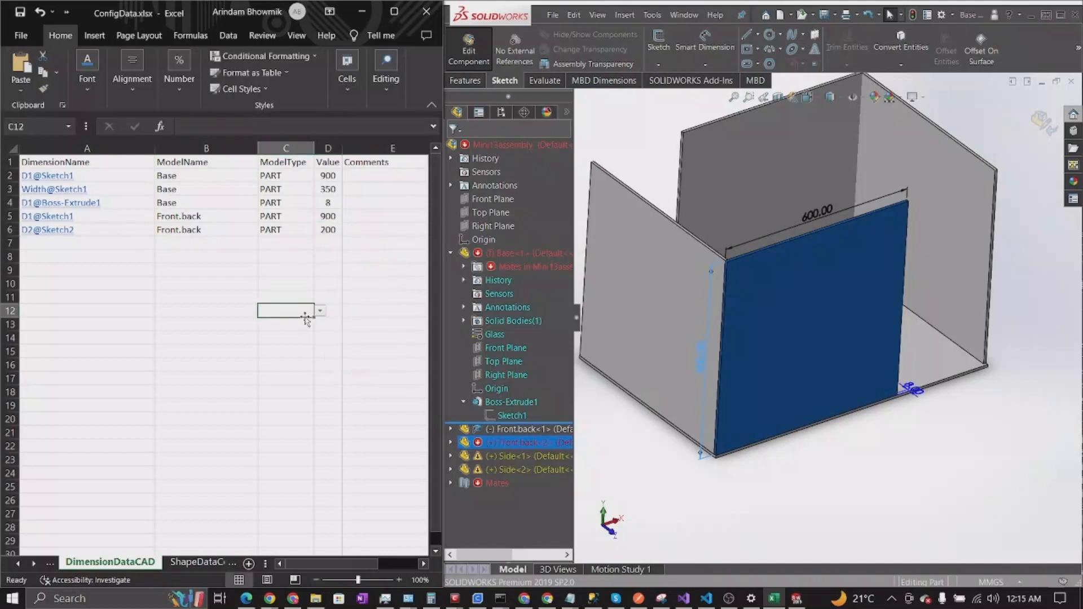
- Expand the Front.back<2> component in SOLIDWORKS and display the dimensions of its Boss-Extrude1 feature
left_click(66, 247)
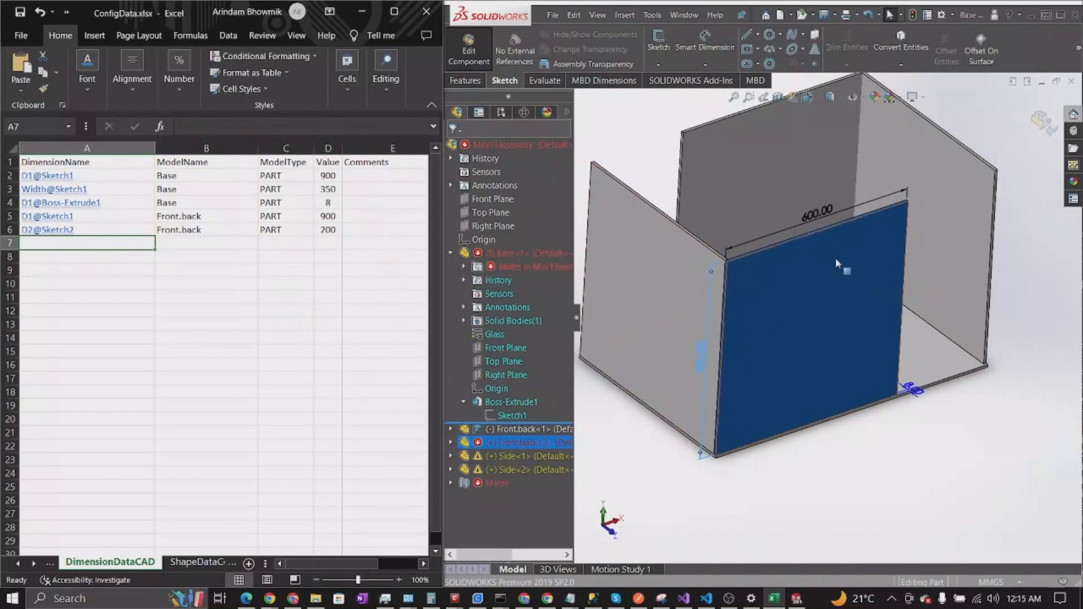
scroll(890, 232, "down", 3)
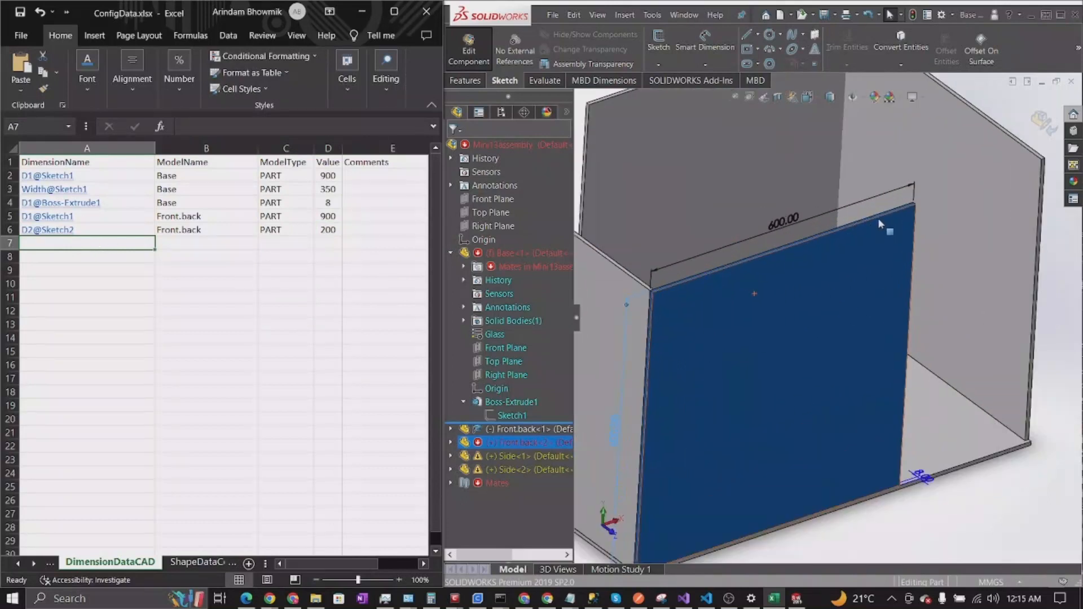
left_click(451, 443)
scroll(506, 496, "down", 3)
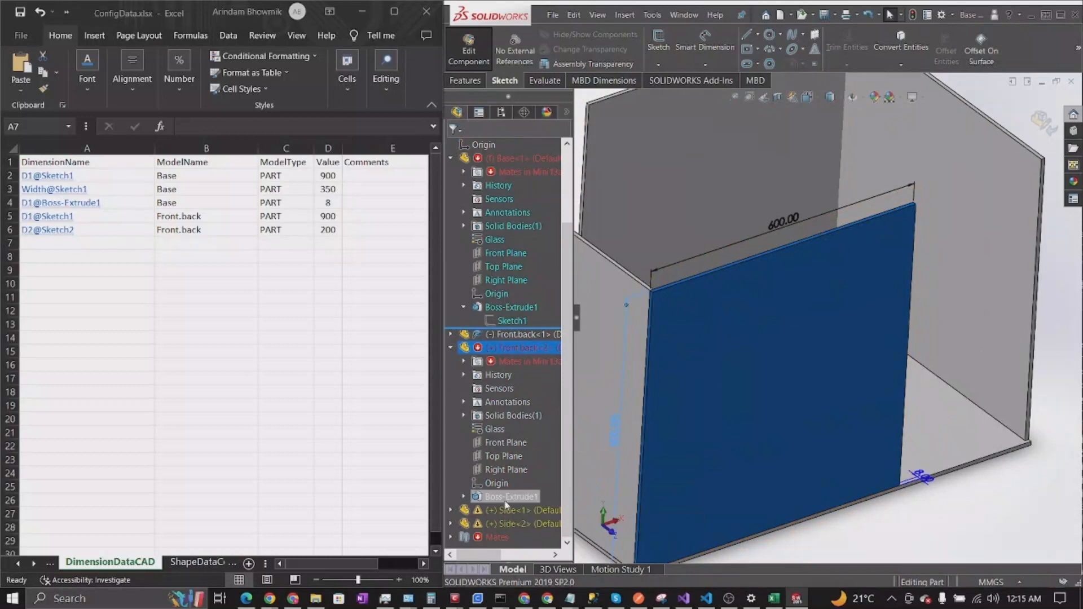
left_click(506, 499)
scroll(726, 399, "up", 3)
scroll(767, 457, "up", 2)
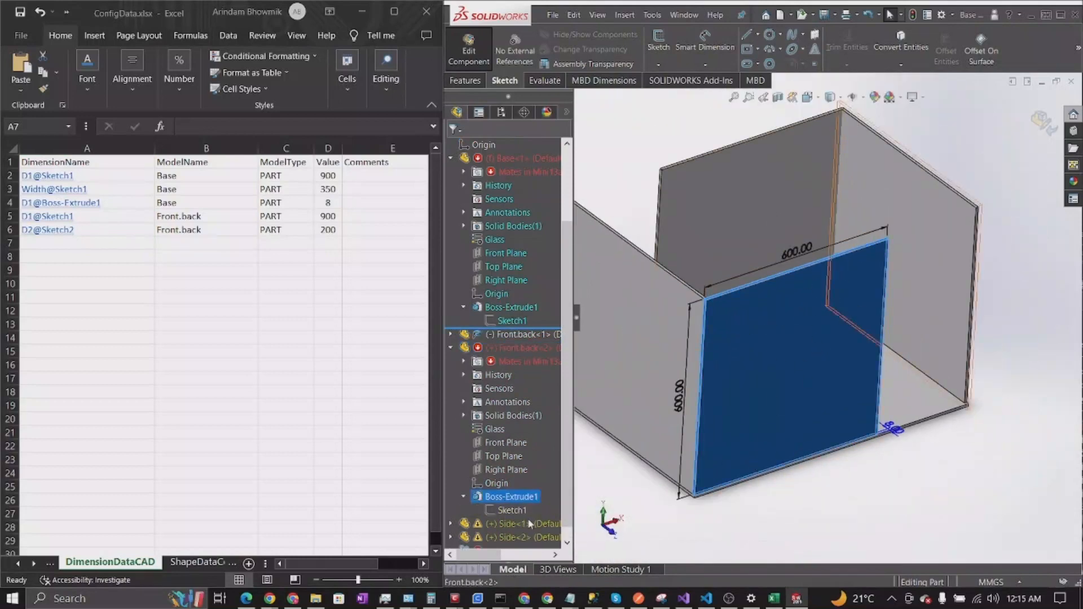
- In the Excel sheet, copy the dimension name D1@Boss-Extrude1 from cell A4 into cell A7
left_click(126, 204)
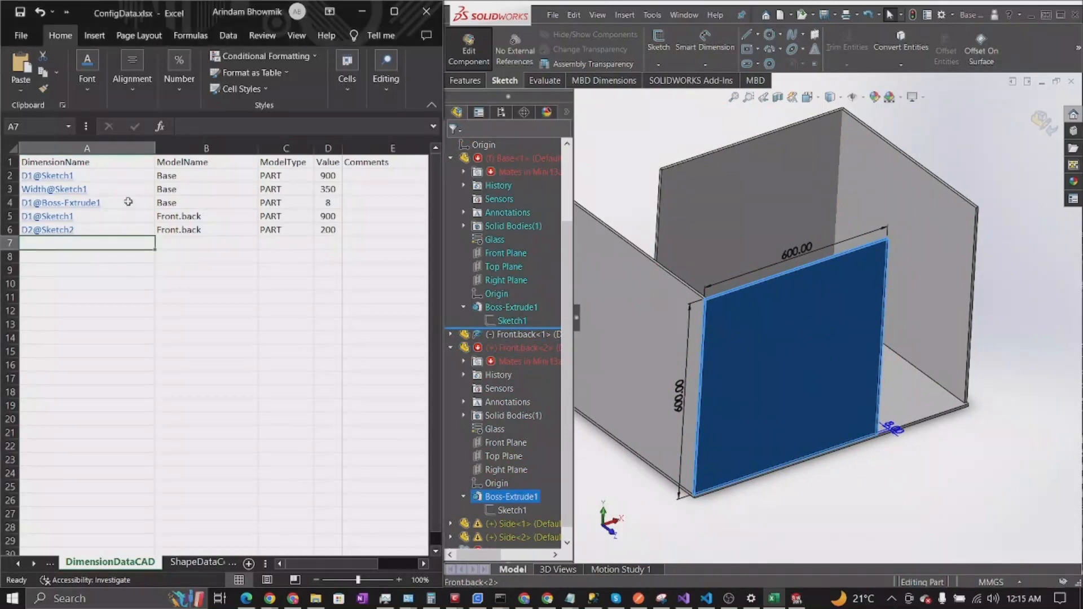
key("ctrl+c")
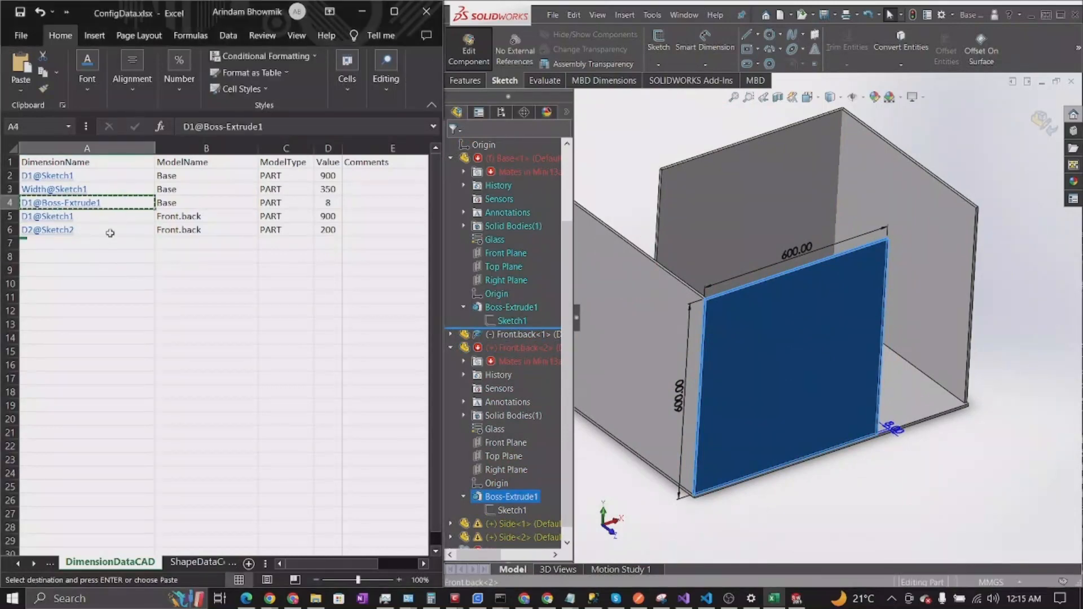
left_click(102, 244)
key("ctrl+v")
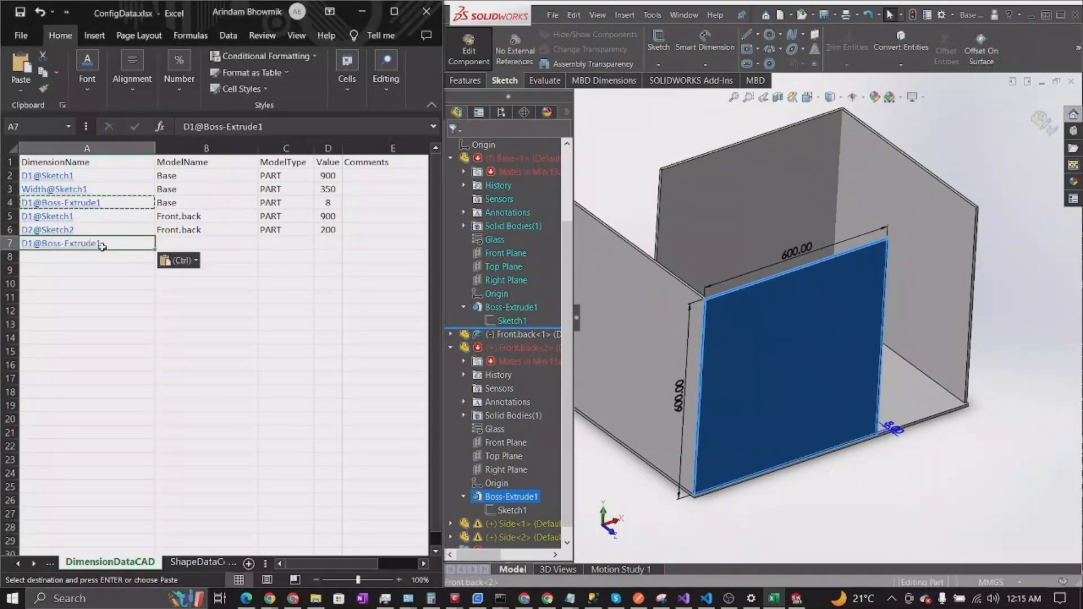
- Fill the Front.back model name and PART model type from row 6 down into row 7
left_click(206, 231)
left_click_drag(259, 249, 316, 250)
left_click(314, 233)
double_click(327, 244)
- Copy the =DemoThickness value formula from cell D4 into cell D7
left_click(331, 202)
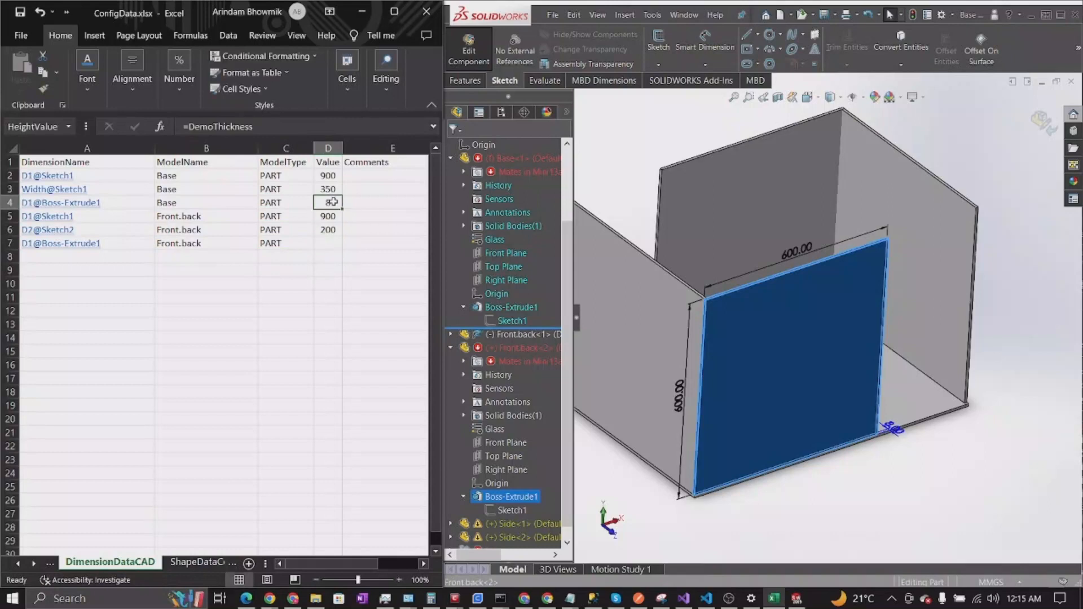
key("ctrl+c")
left_click(330, 243)
key("ctrl+v")
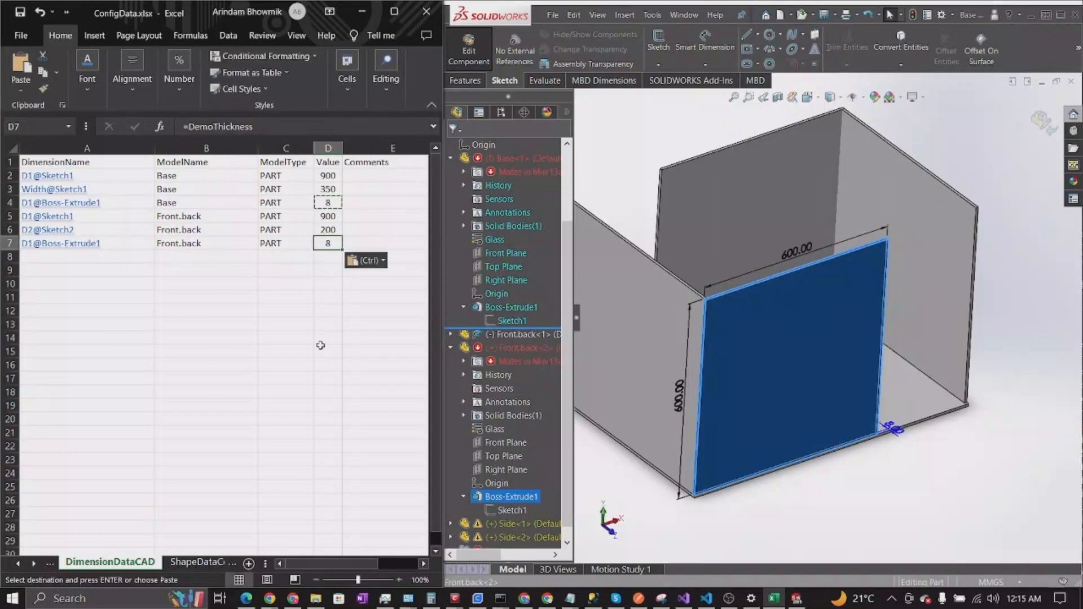
left_click(226, 364)
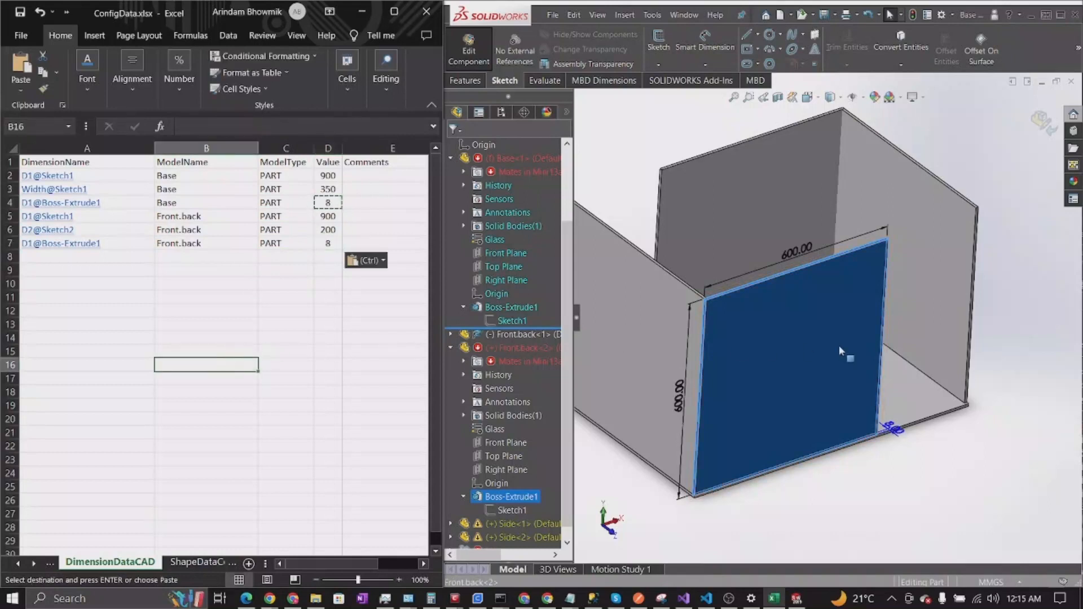
- Examine in SOLIDWORKS how the front panel meets the side panels at the corner and across the whole tank
scroll(823, 342, "down", 5)
left_click(615, 313)
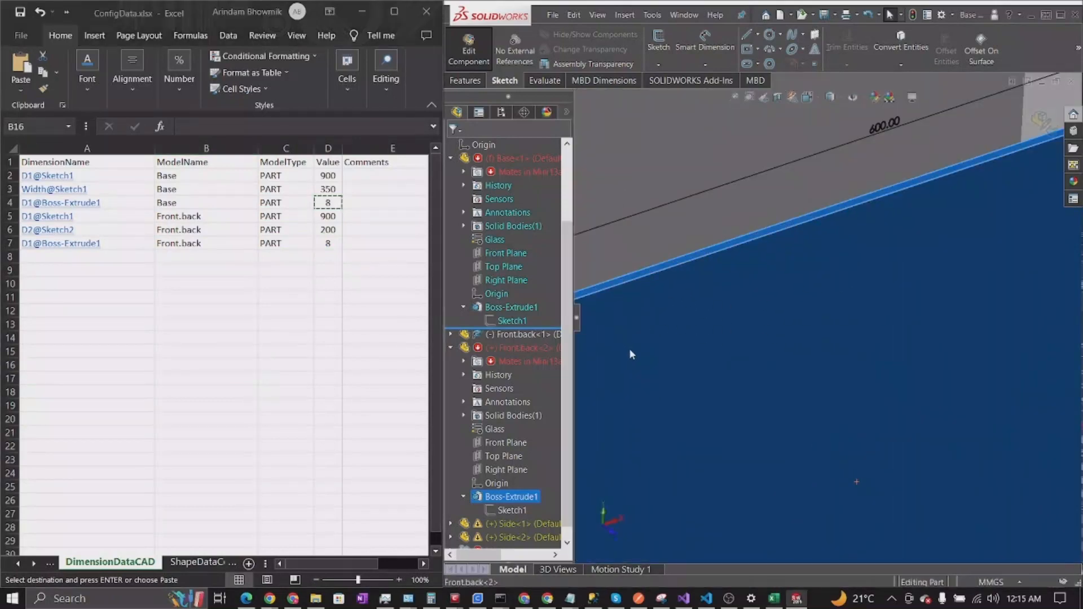
scroll(762, 365, "up", 5)
scroll(736, 333, "down", 6)
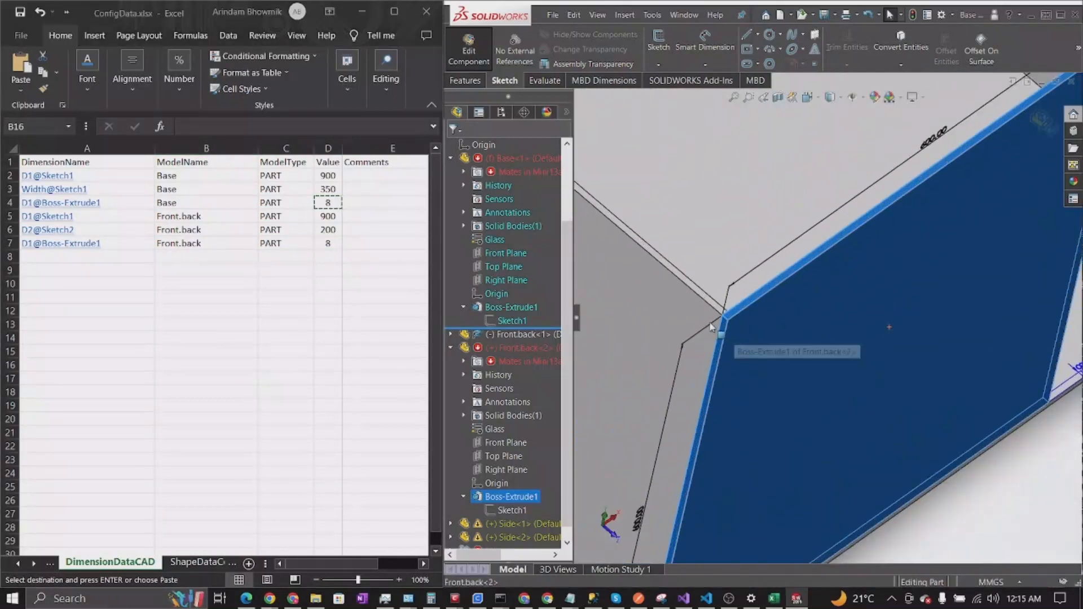
scroll(794, 364, "up", 8)
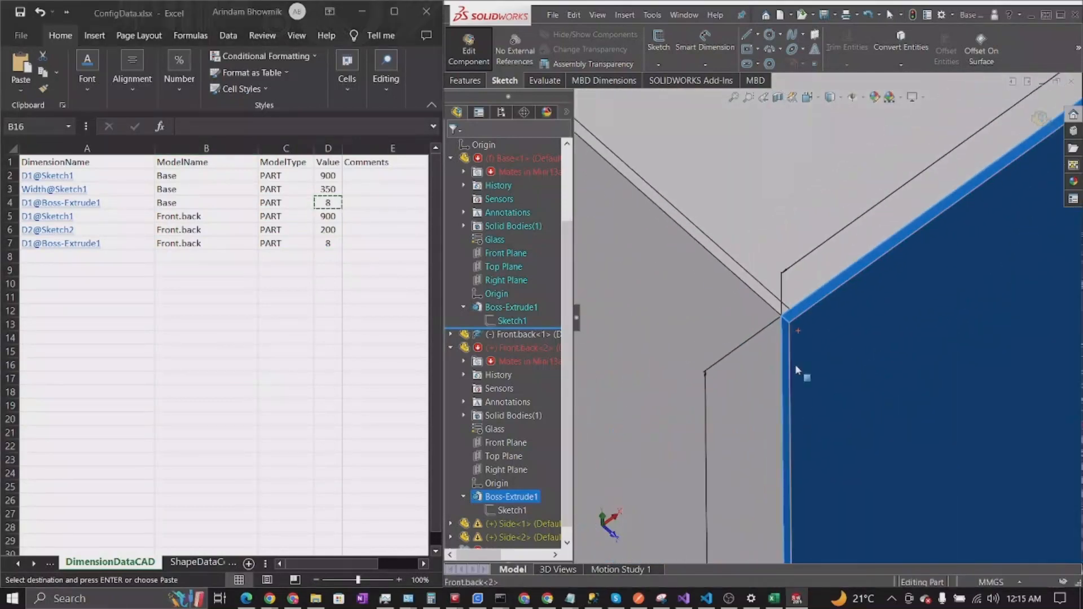
scroll(928, 285, "down", 5)
middle_click_drag(930, 286, 897, 285)
scroll(896, 285, "down", 3)
scroll(926, 349, "up", 8)
middle_click_drag(929, 332, 958, 332)
key("f")
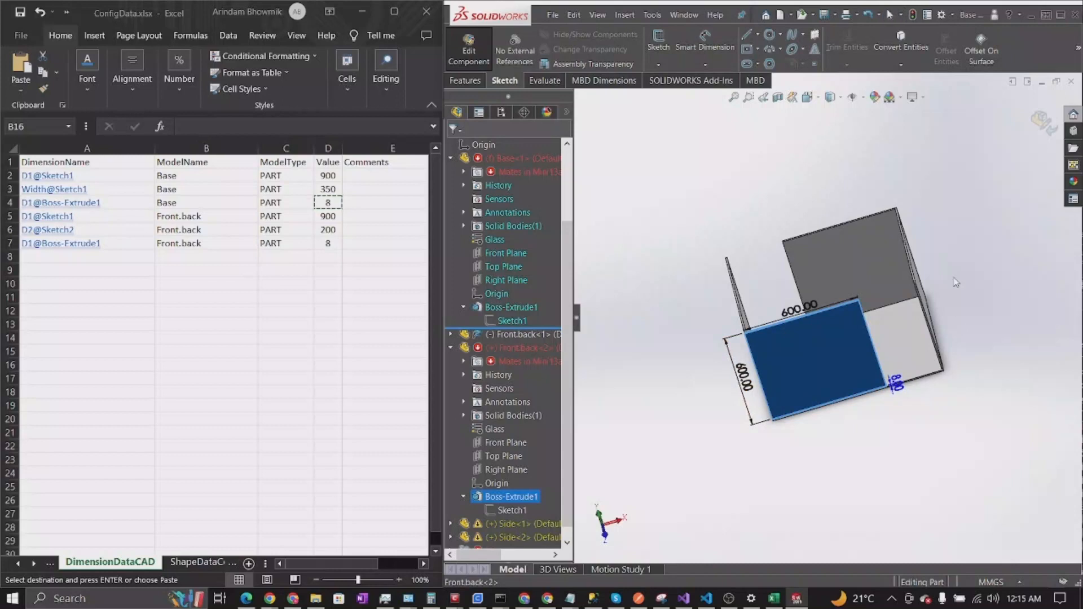
middle_click_drag(748, 399, 828, 384)
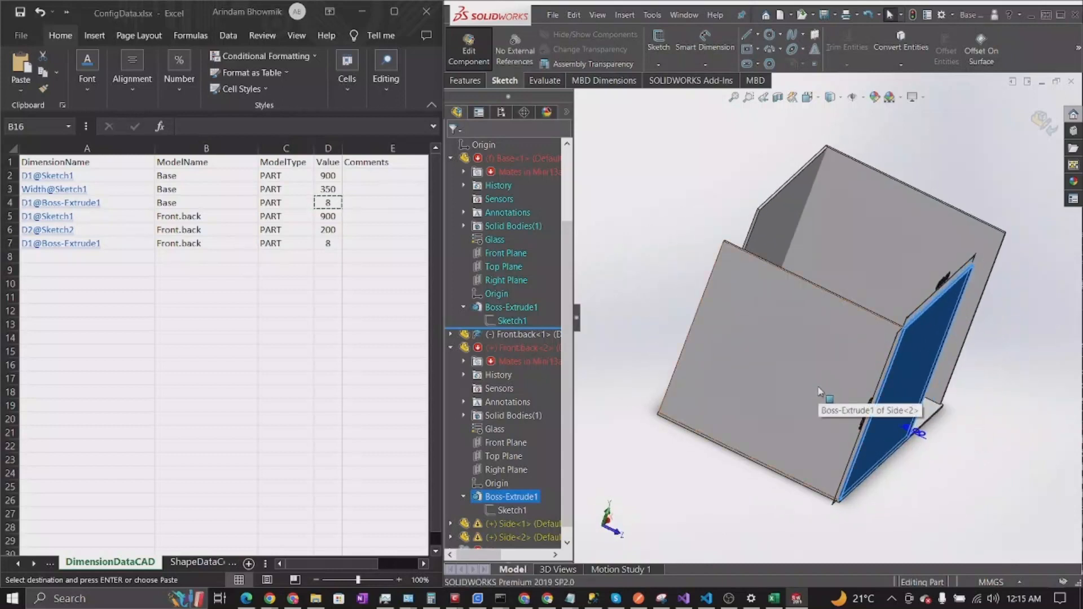
- Examine how the side panel meets the front panel at the corner and sits within the whole glass box
left_click(817, 386)
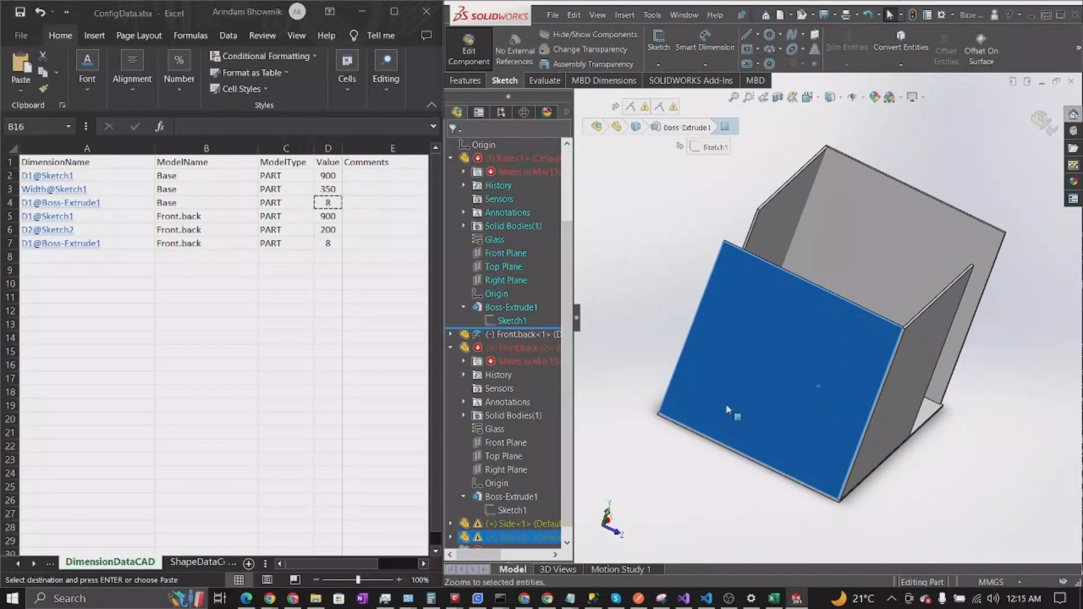
scroll(930, 393, "down", 6)
scroll(873, 120, "up", 3)
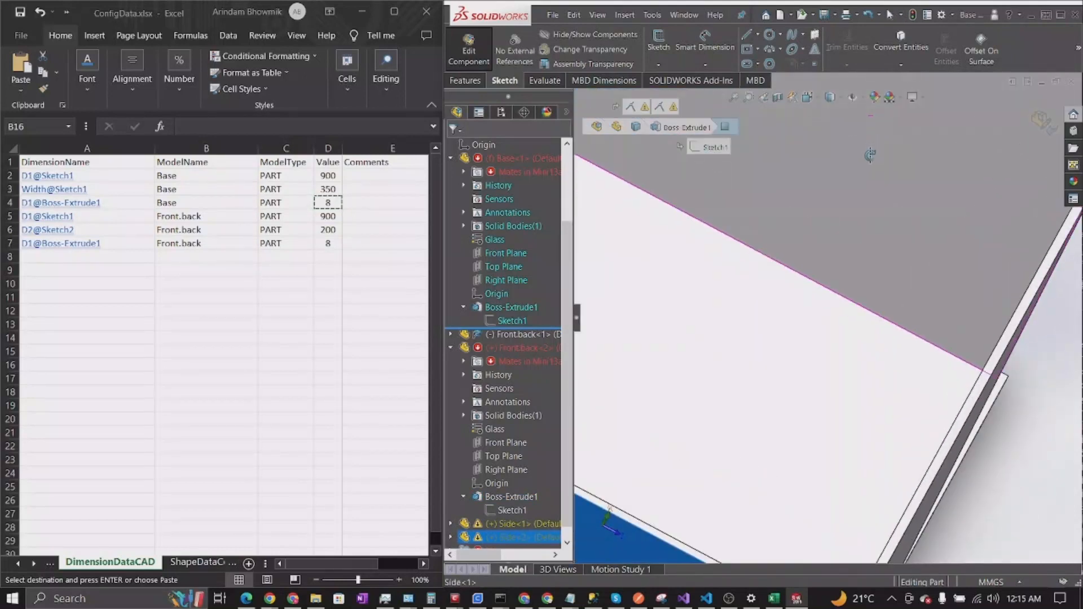
scroll(882, 254, "up", 3)
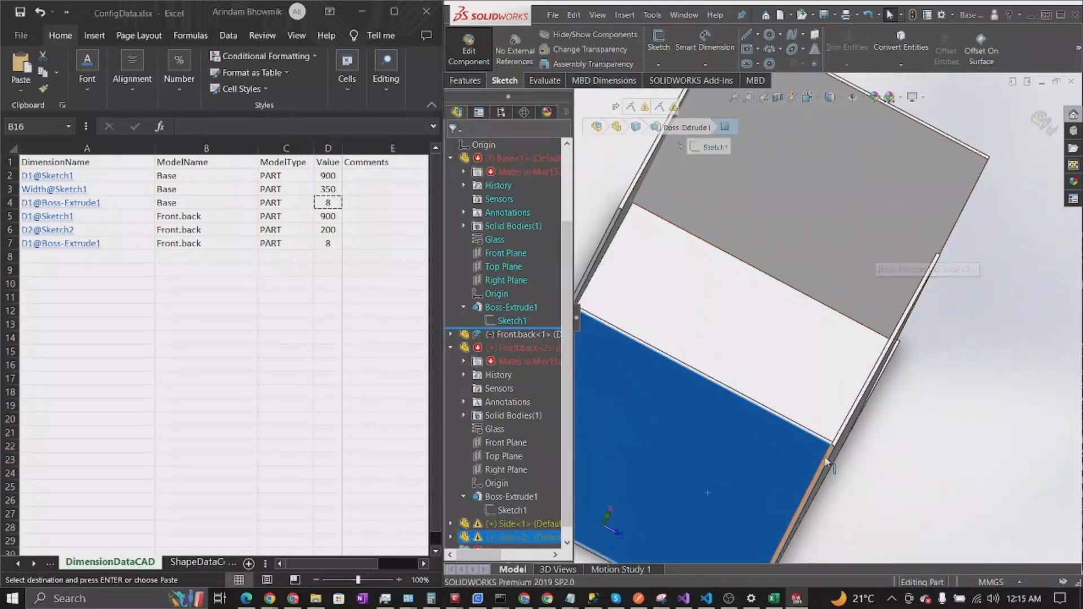
scroll(820, 467, "up", 2)
scroll(830, 466, "down", 5)
scroll(848, 397, "down", 2)
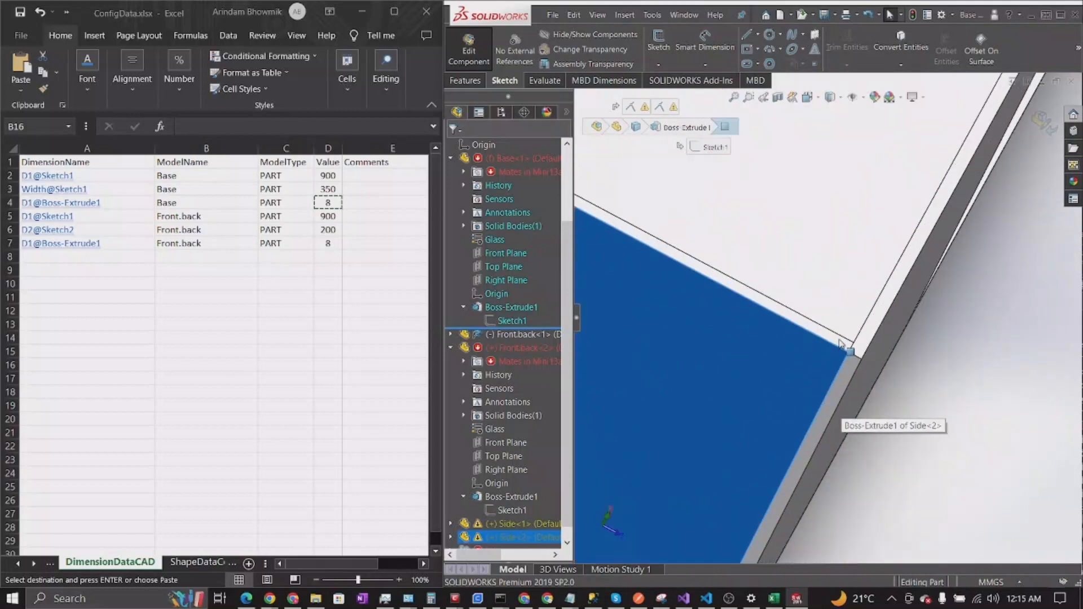
scroll(869, 375, "up", 5)
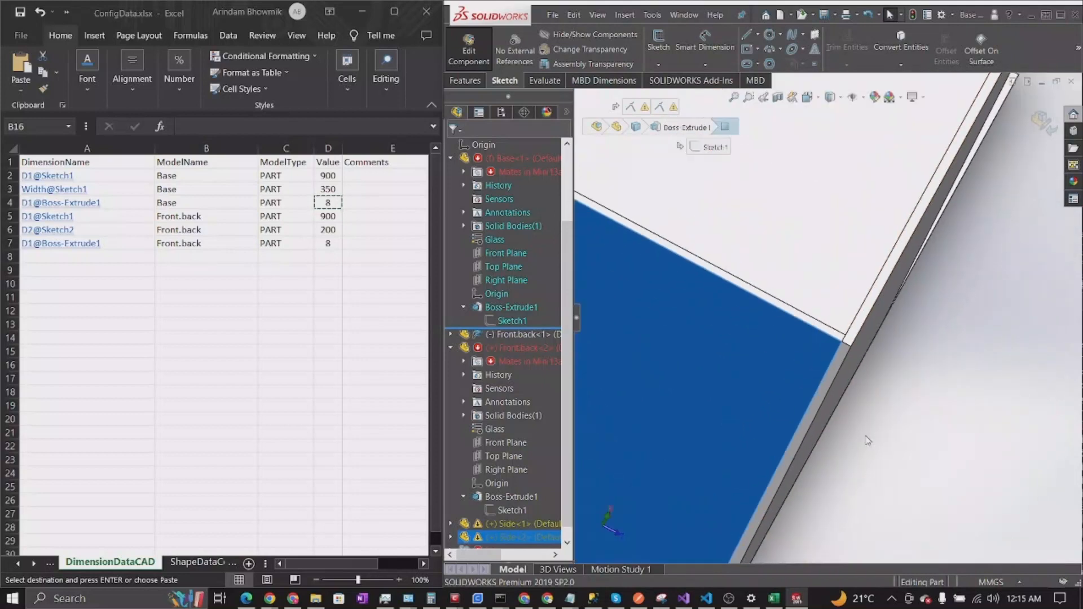
middle_click_drag(866, 432, 790, 316)
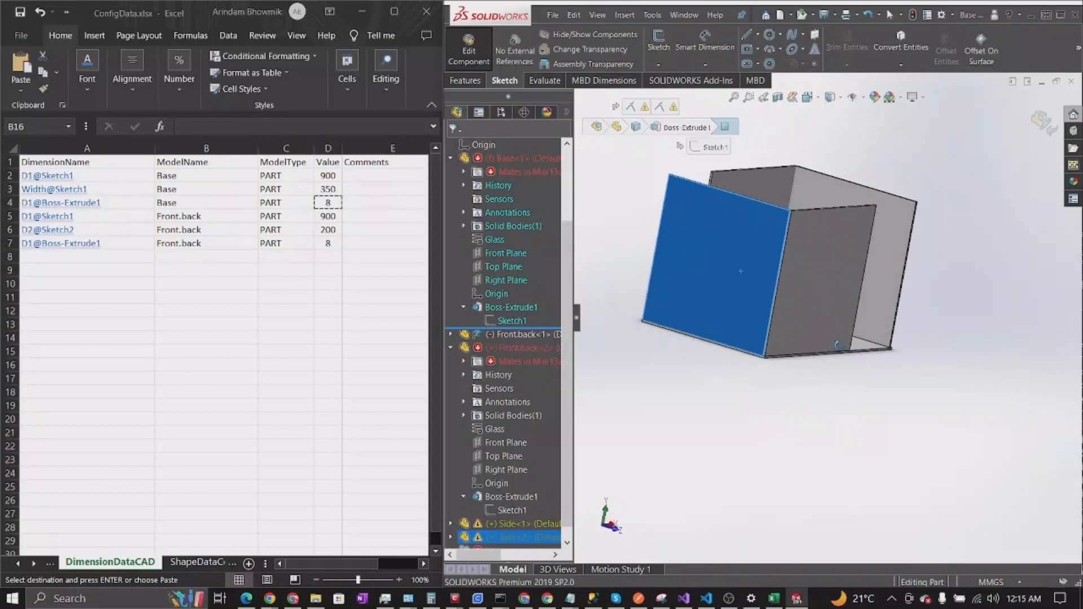
- Return from part editing to the assembly and display the sketch dimensions of the Side<2> panel
left_click(752, 215)
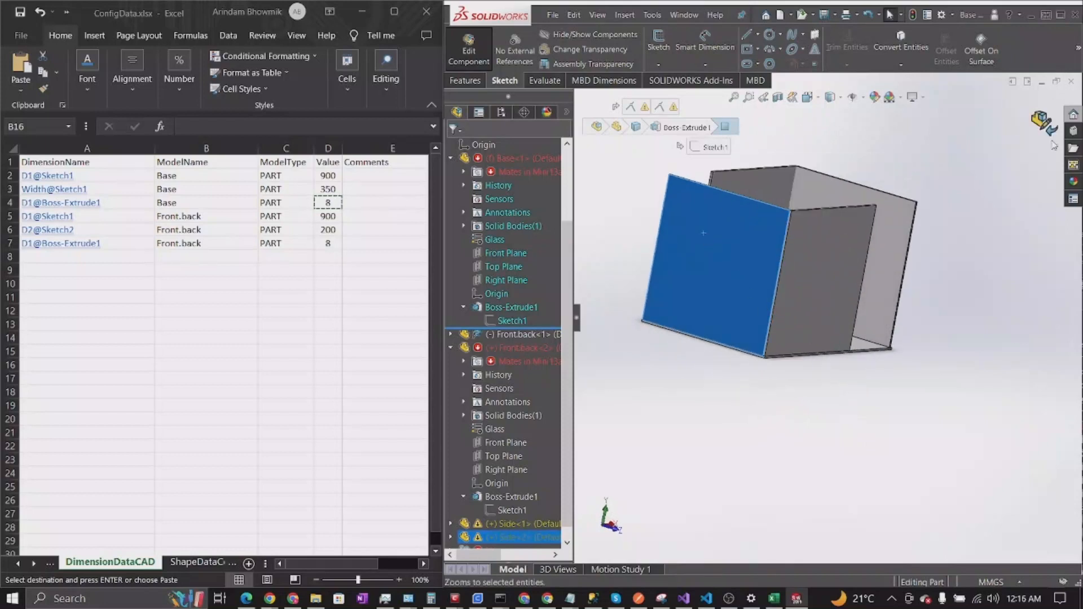
left_click(1043, 124)
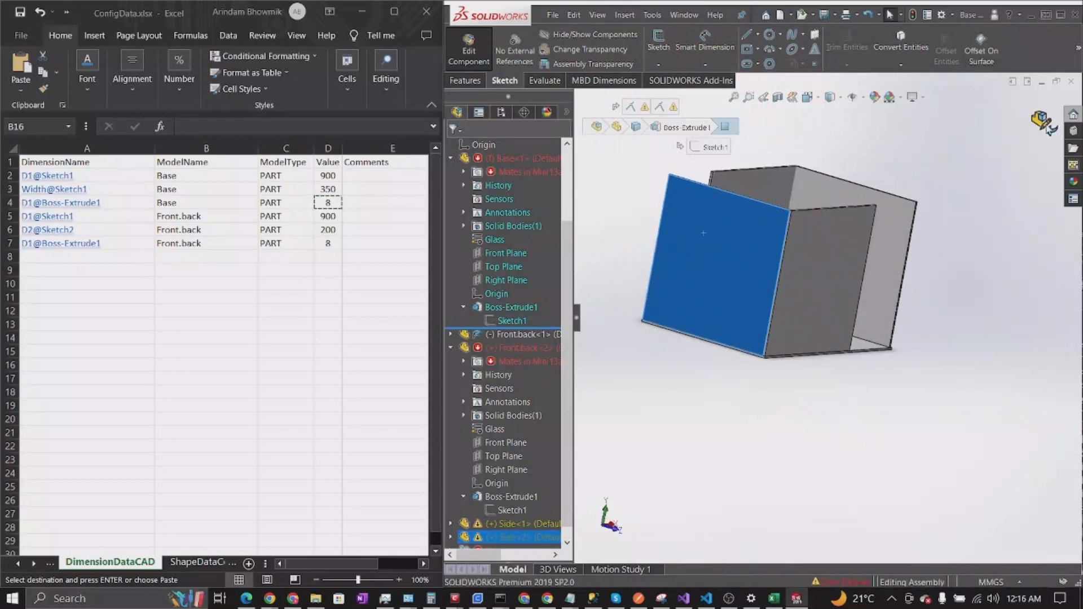
double_click(710, 255)
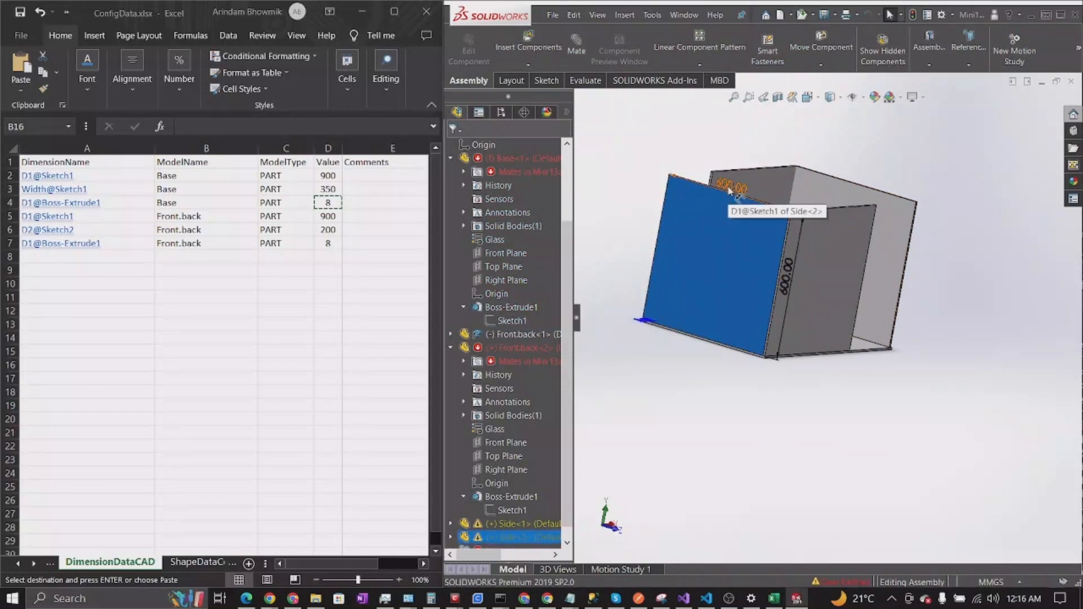
- In the Excel sheet, enter the dimension name D1@Sketch1 in cell A8 and the model name Side in B8
double_click(66, 258)
left_click(65, 259)
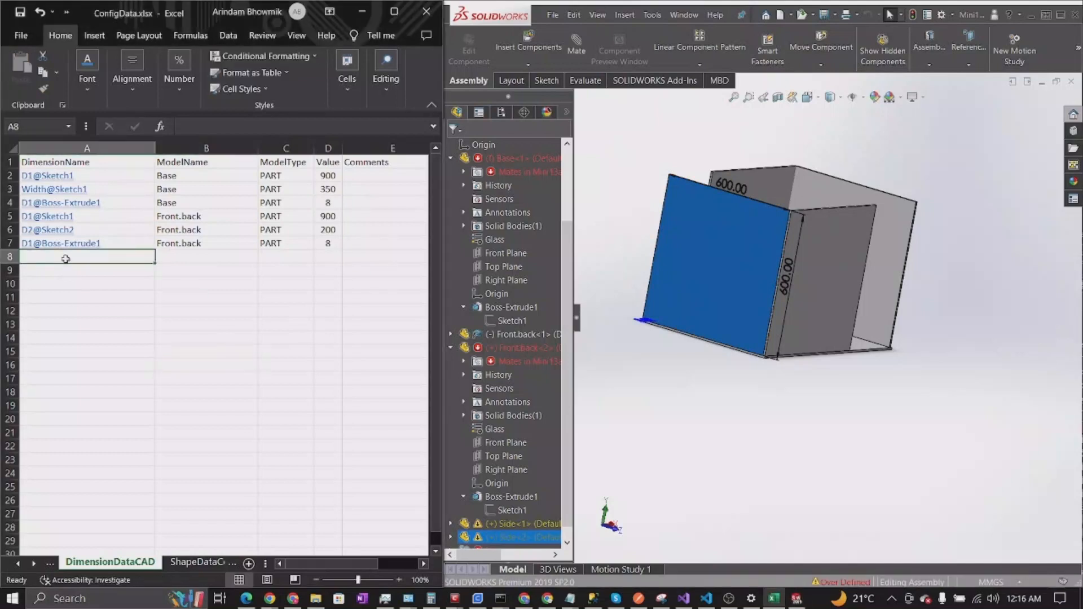
type("D1@Sketch1")
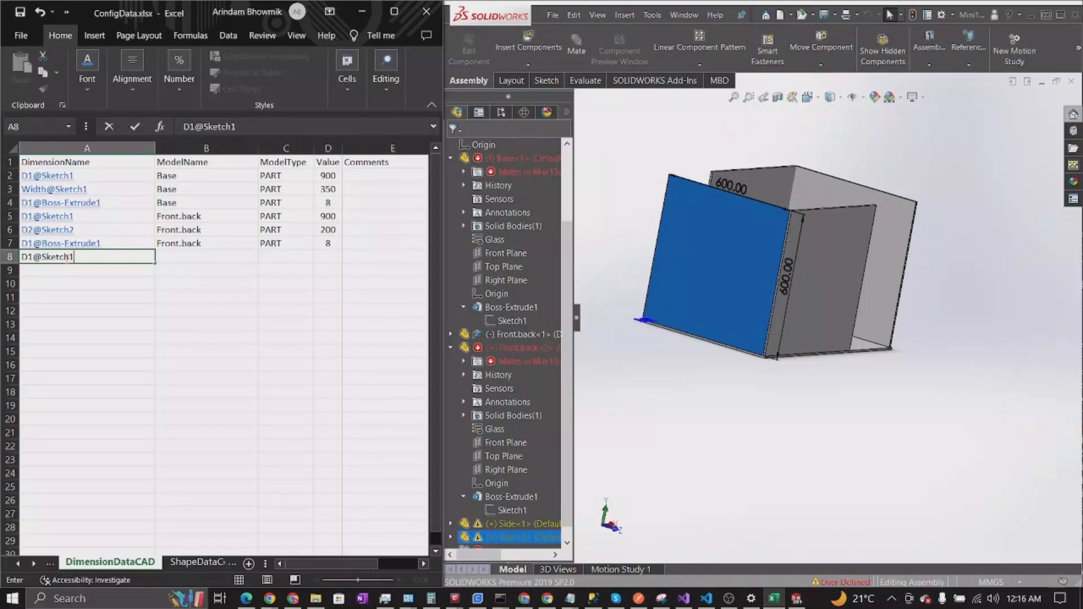
type("Side")
left_click_drag(74, 257, 108, 257)
key("ctrl+x")
left_click(228, 265)
key("ctrl+v")
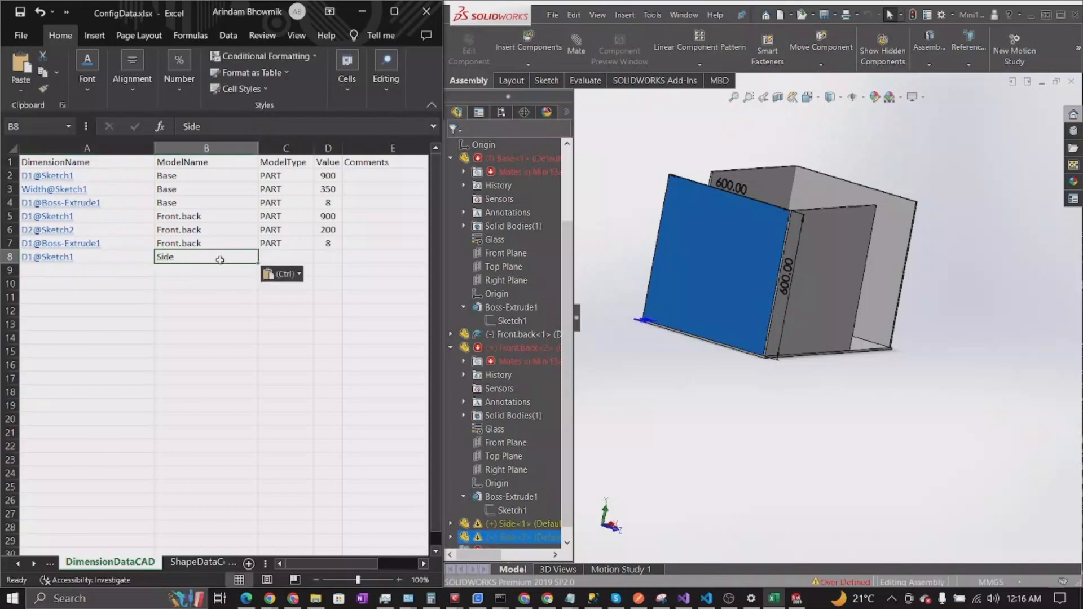
- Set the model type in cell C8 to PART
left_click(288, 257)
left_click(320, 257)
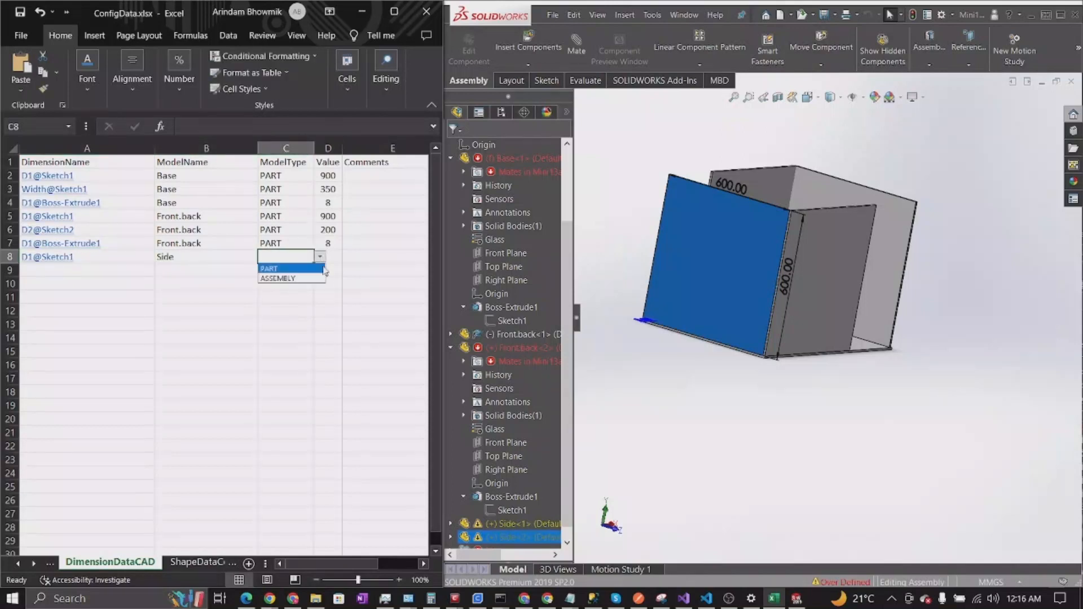
left_click(285, 269)
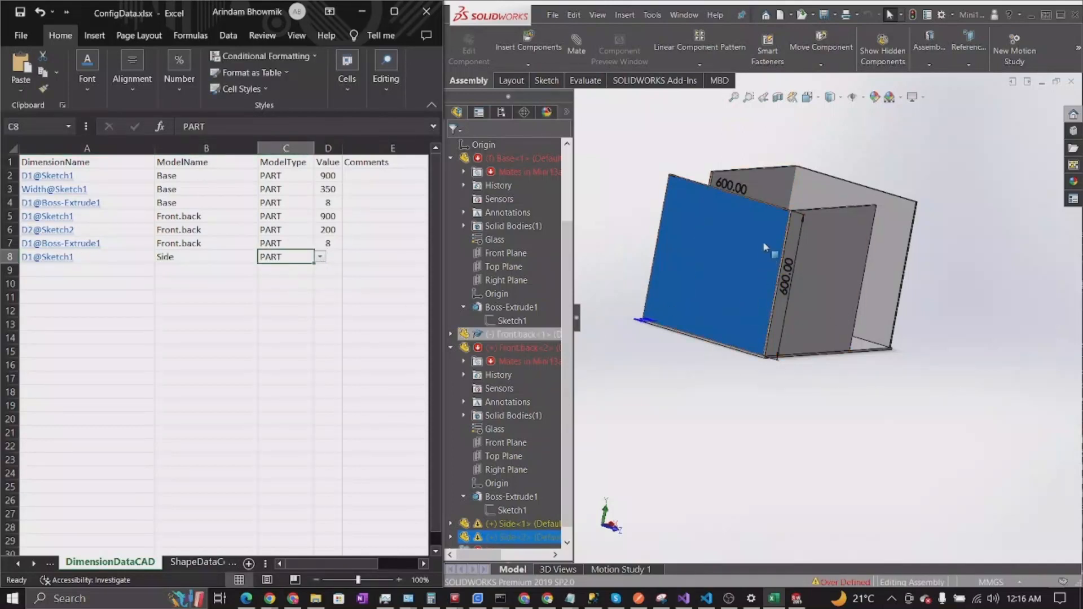
- Begin the value formula in cell D8 with the named range DemoWidth
left_click(335, 255)
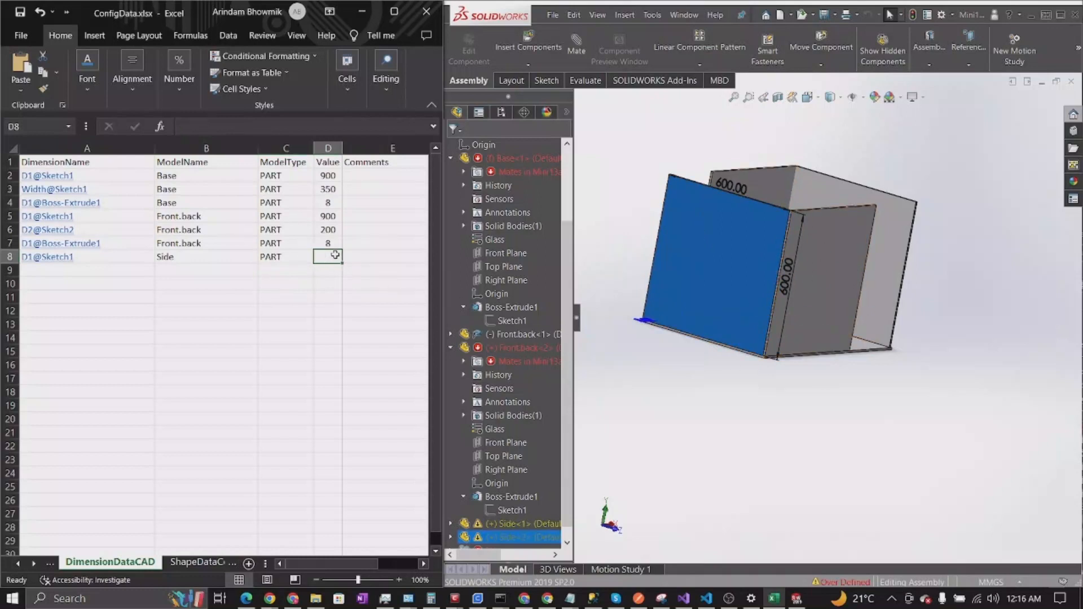
type("=")
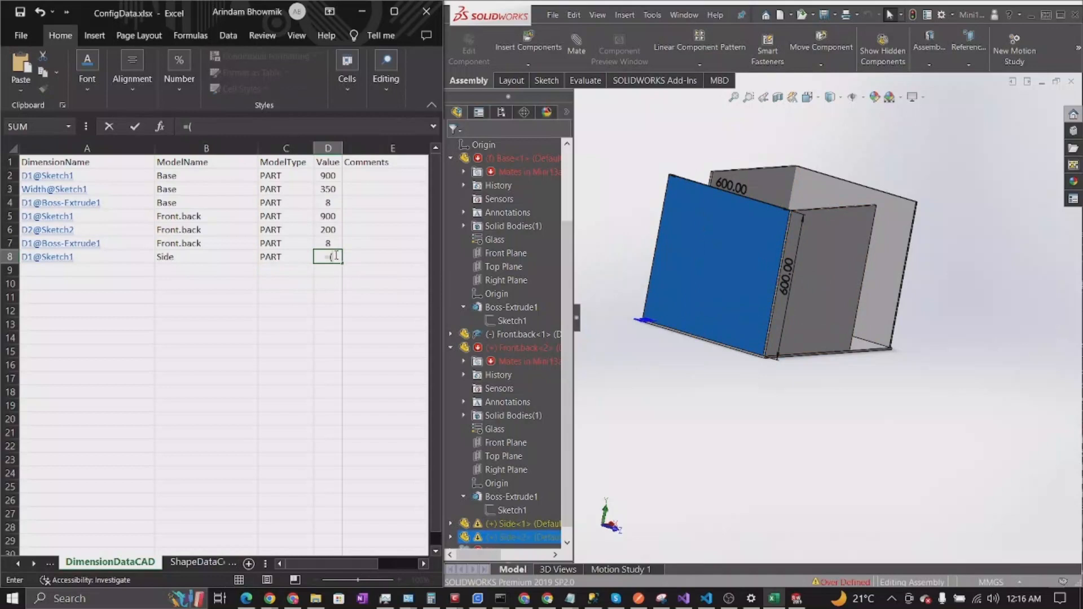
type("()")
key("Return")
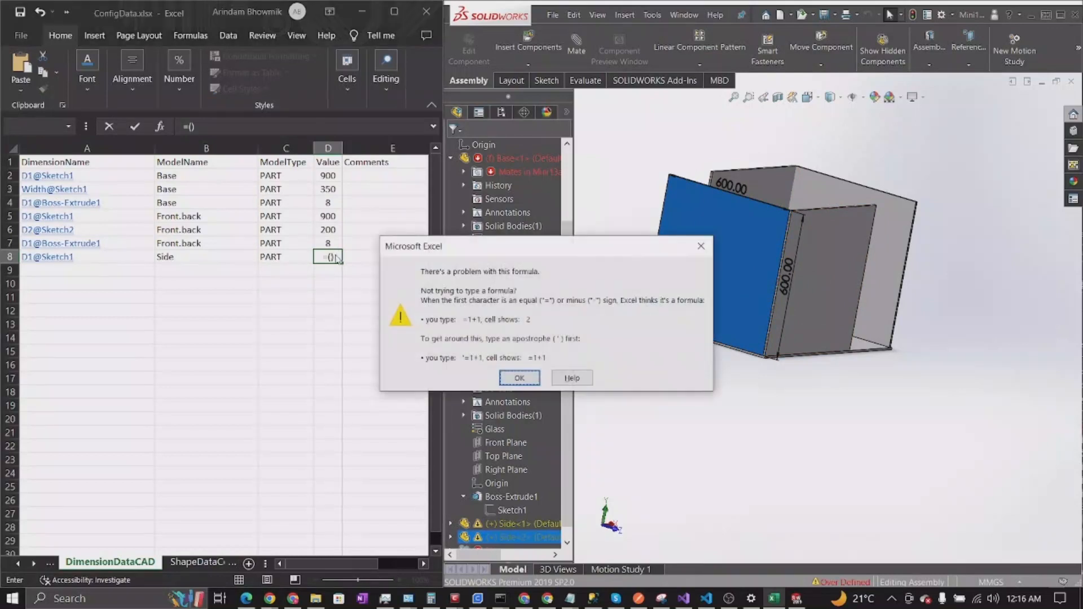
left_click(519, 378)
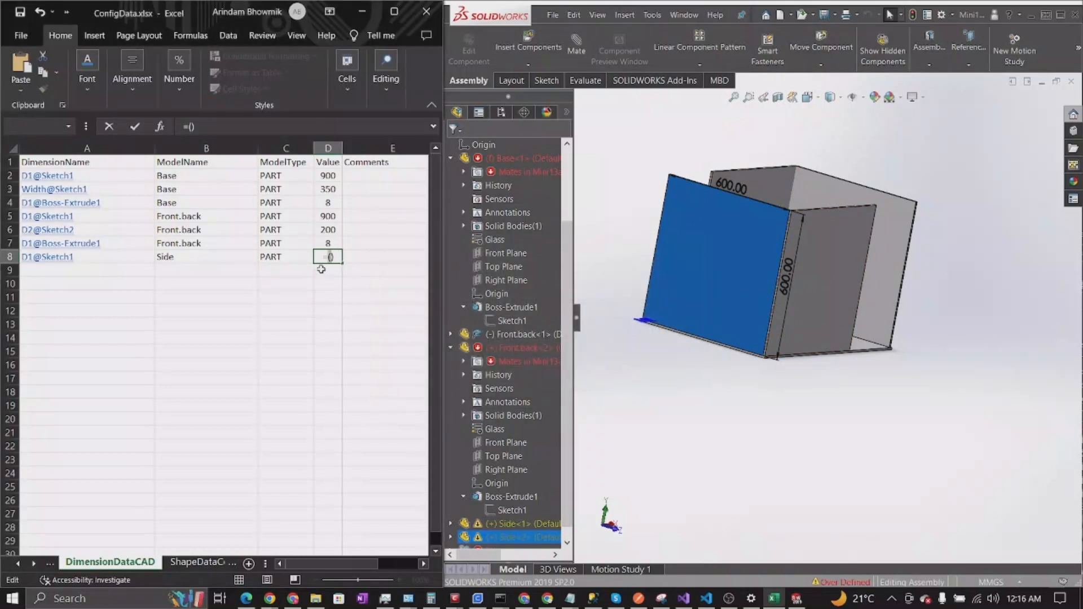
key("BackSpace")
type("Demo")
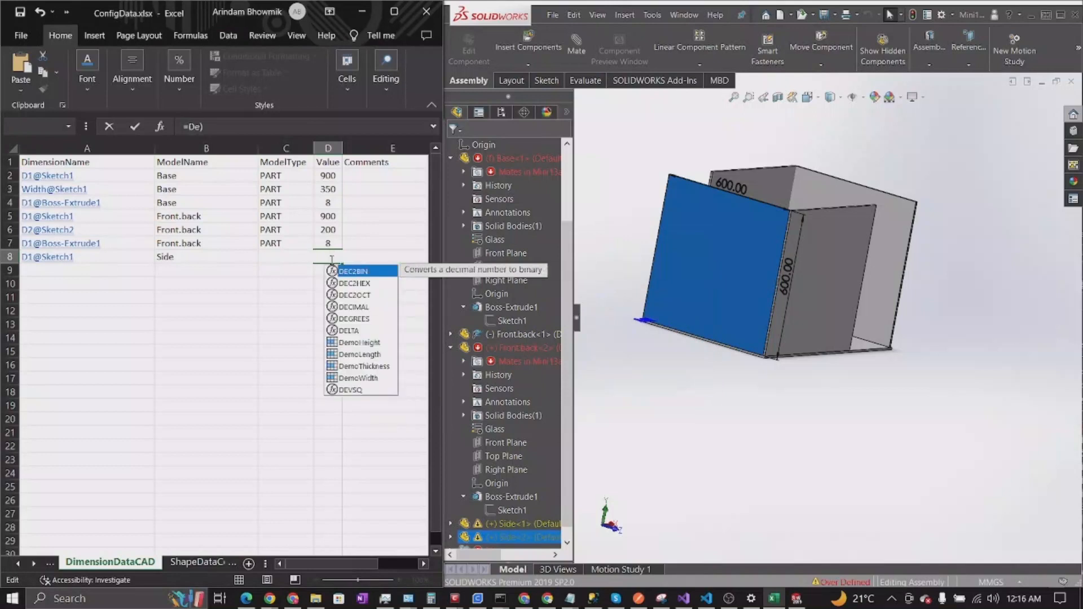
key("Down")
key("Down")
key("Down")
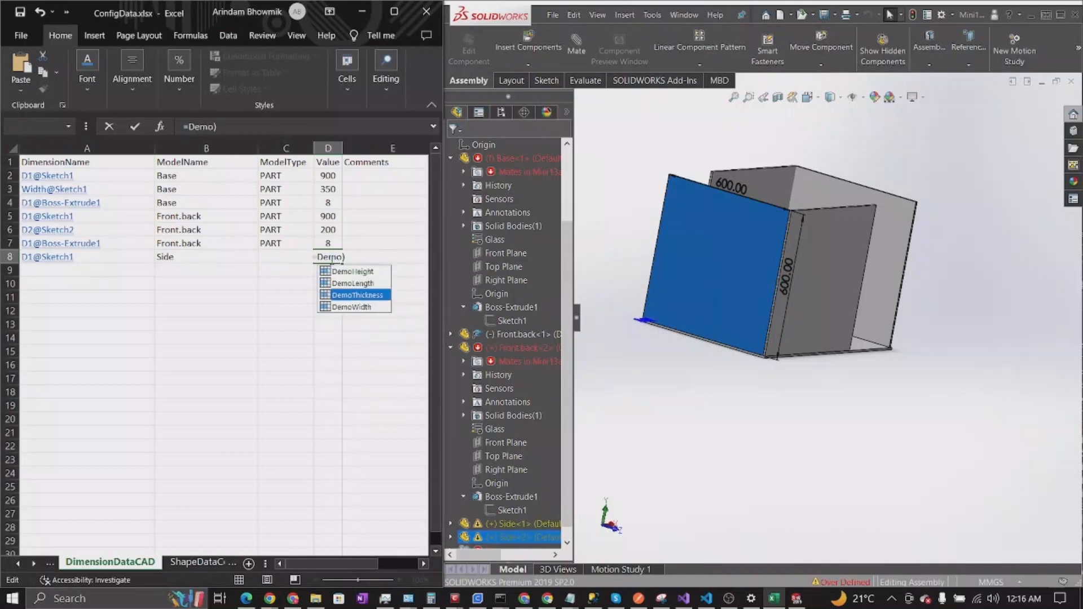
key("Tab")
- Subtract twice DemoThickness in the D8 formula and accept the corrected form =DemoWidth-2*(DemoThickness)
type("- ")
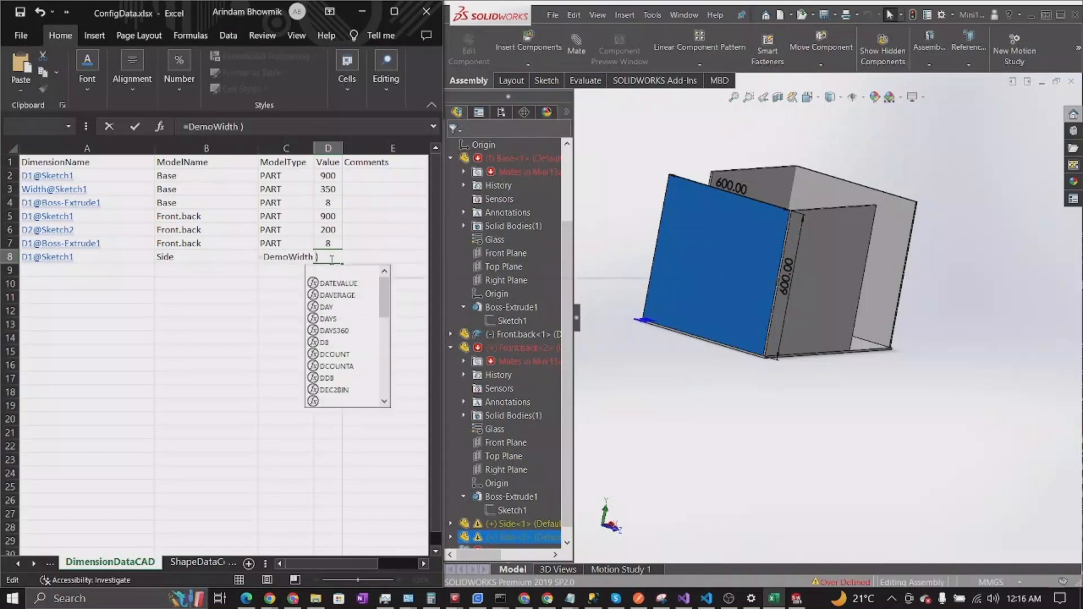
type("2(")
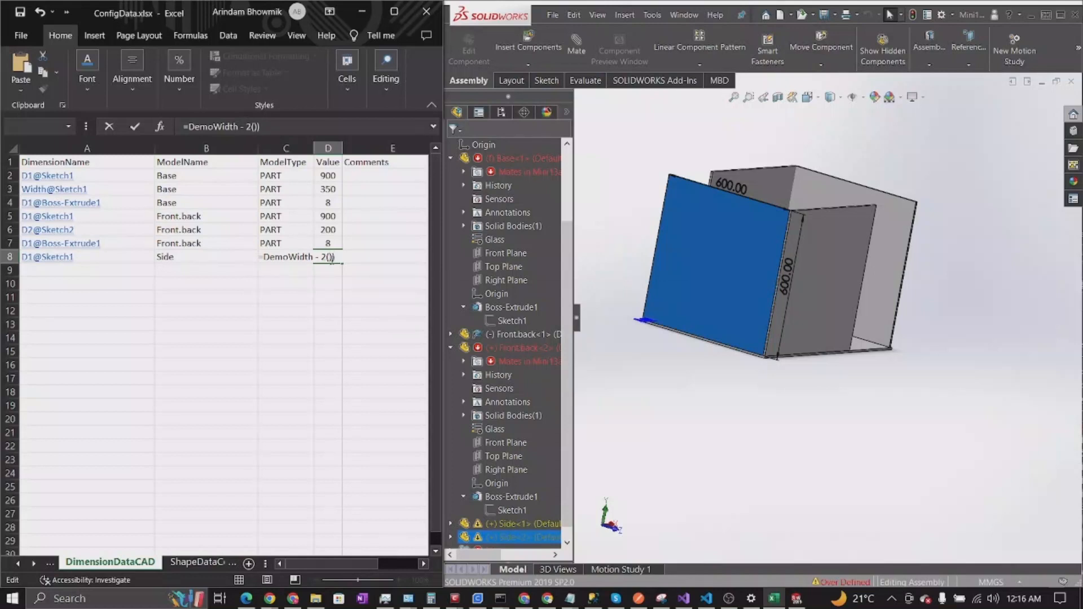
type("DemoThi")
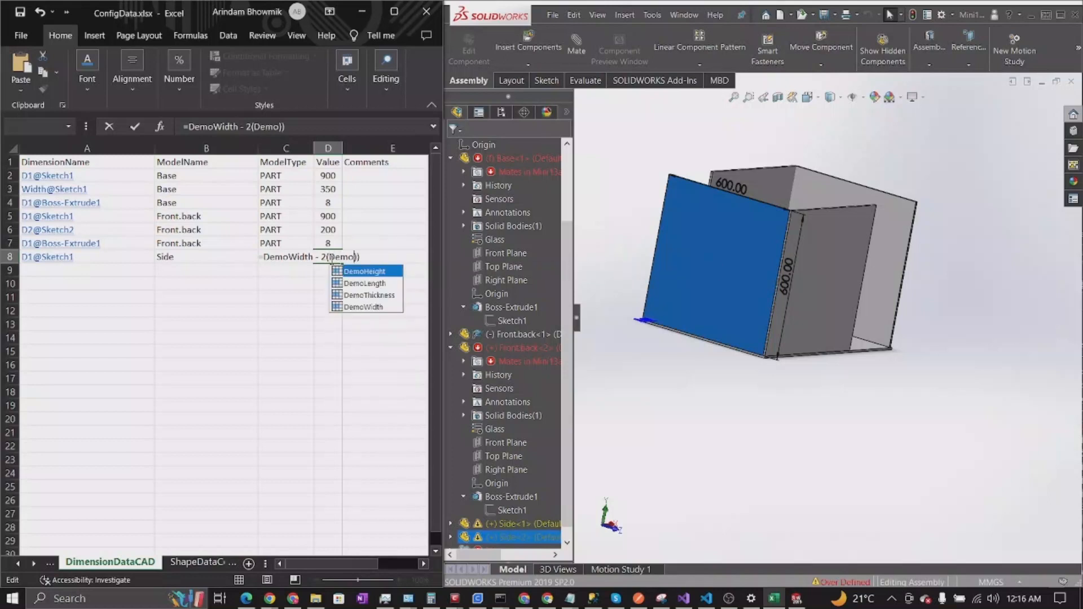
key("Tab")
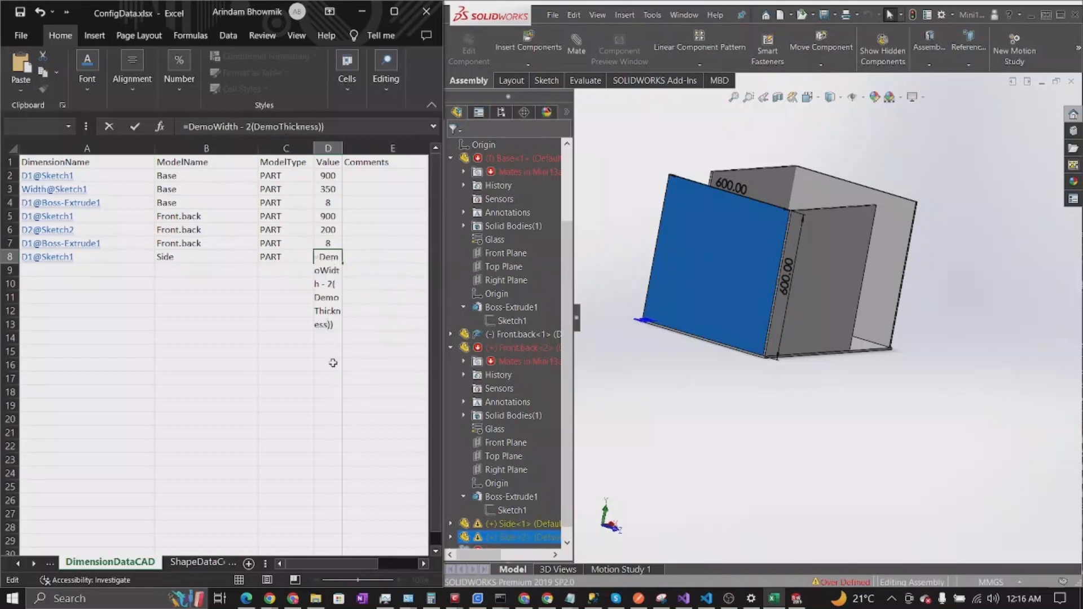
key("Return")
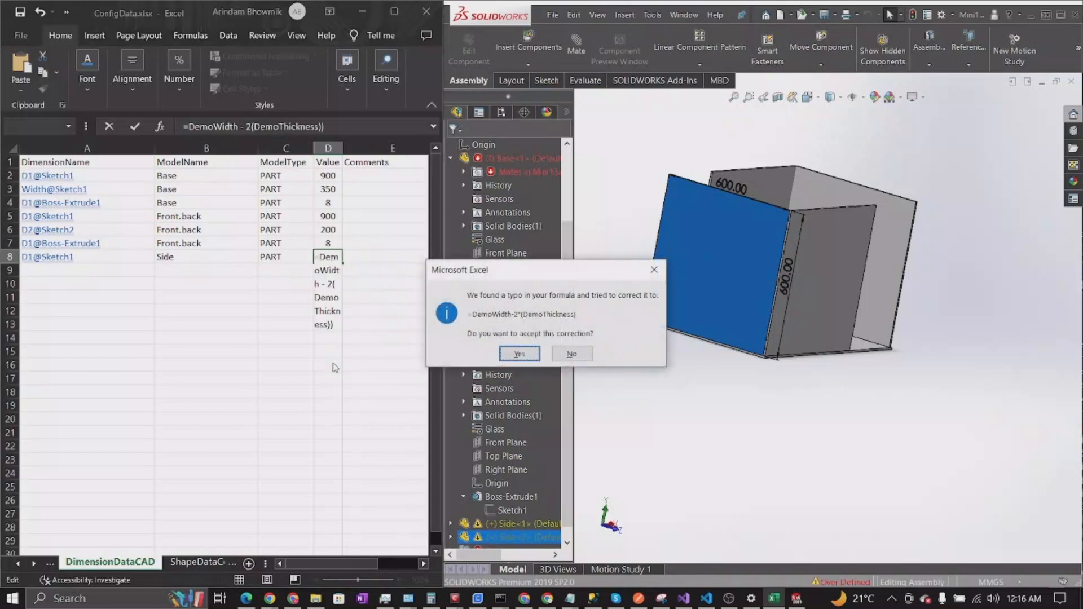
left_click(519, 355)
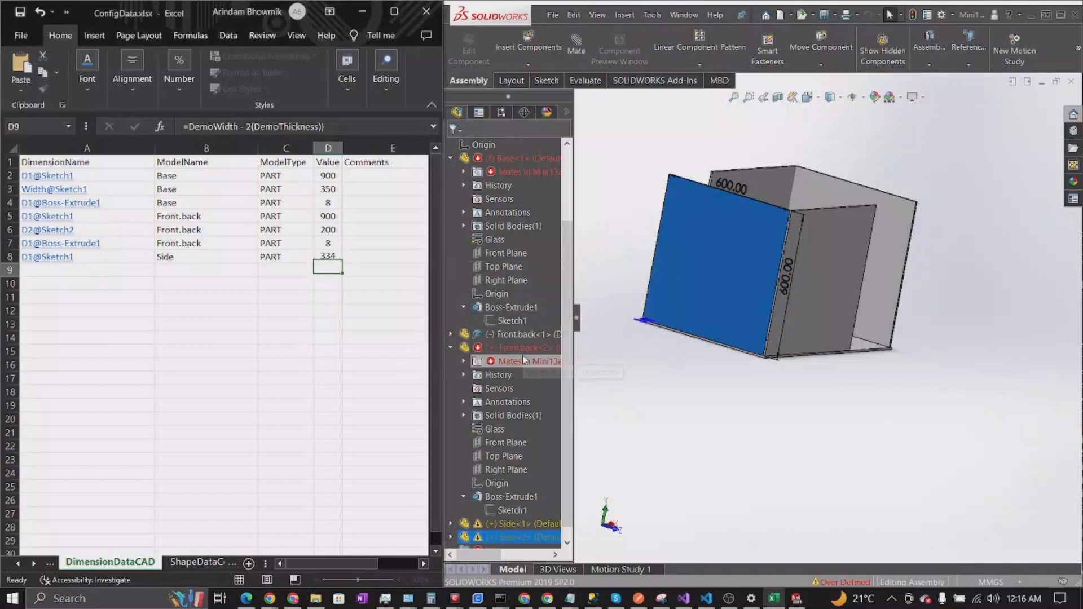
- Enclose the subtracted term in parentheses so the D8 formula reads =DemoWidth - (2*(DemoThickness))
left_click(335, 258)
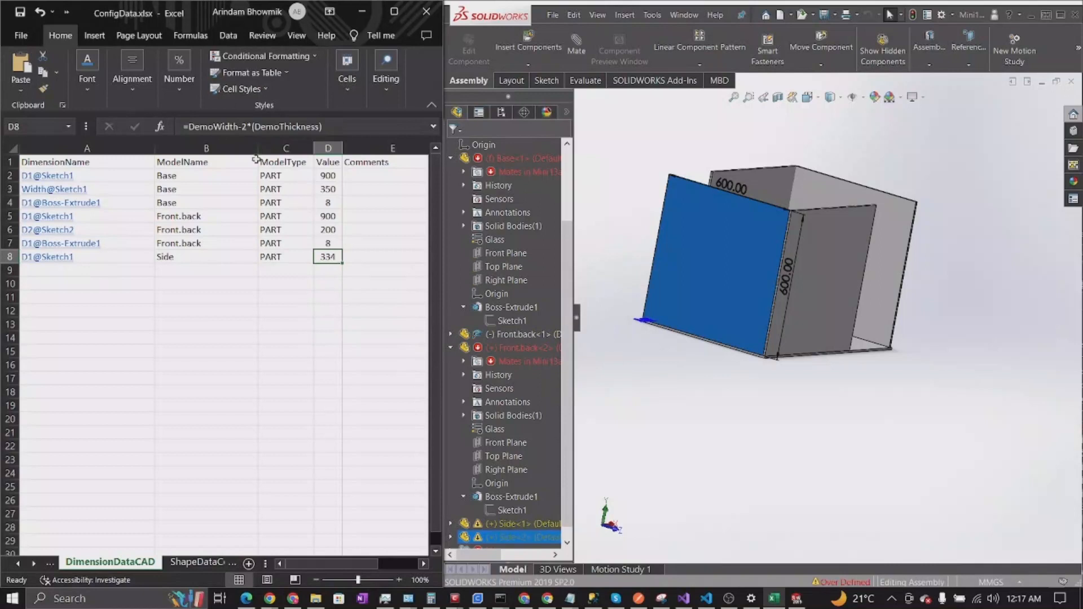
left_click(240, 127)
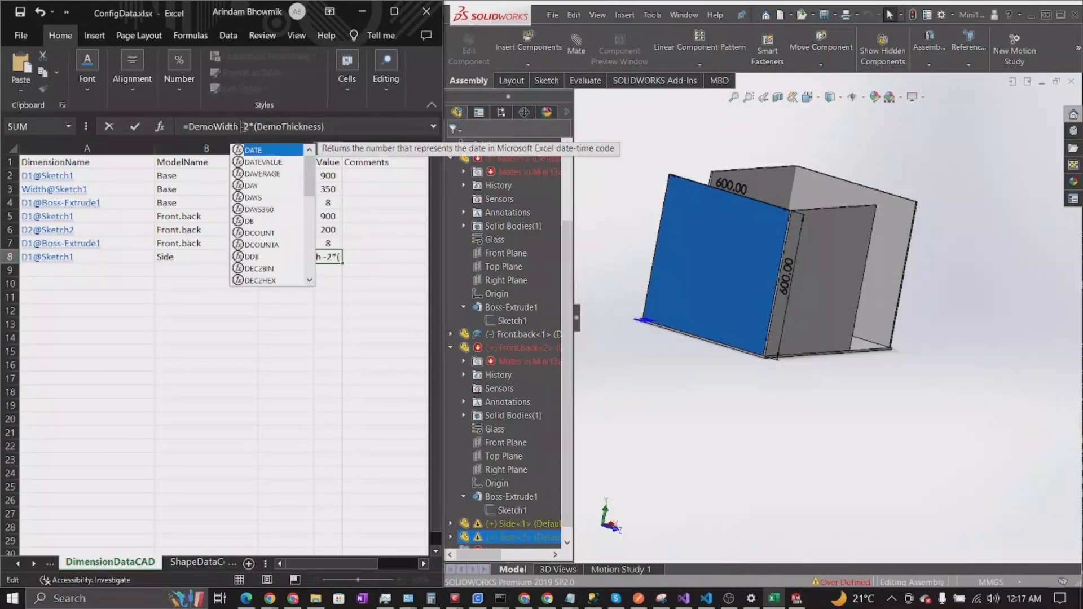
key("Right")
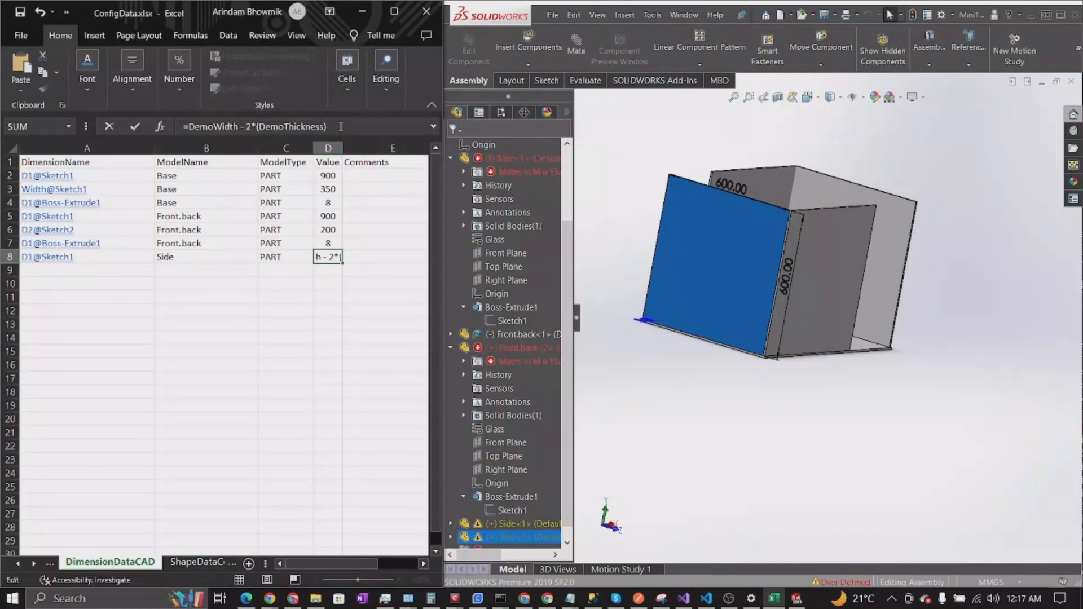
type("(")
type(")")
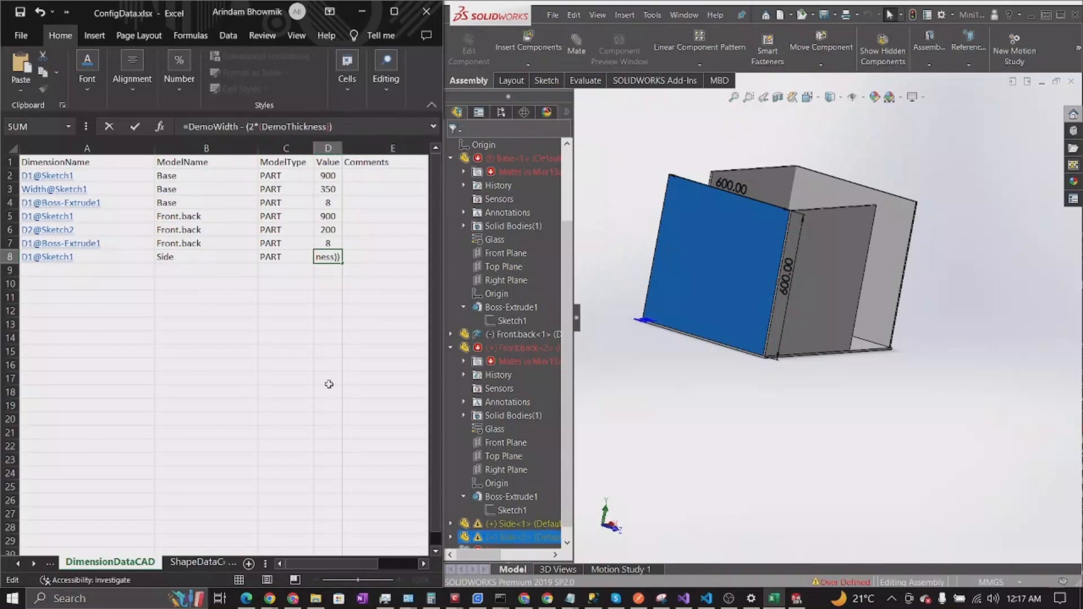
key("Return")
left_click(330, 256)
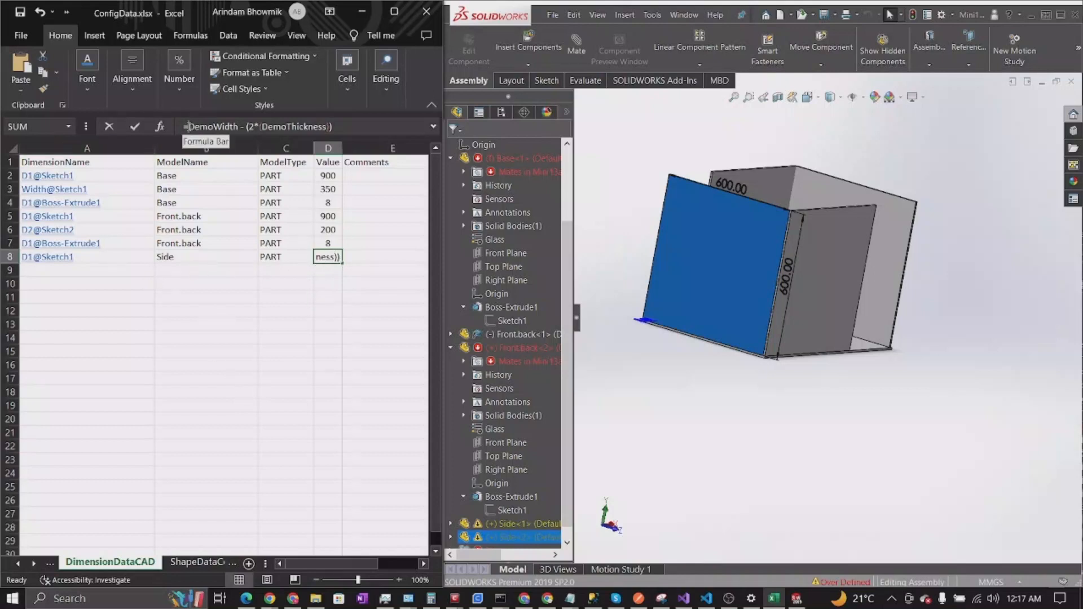
left_click(354, 123)
left_click(327, 393)
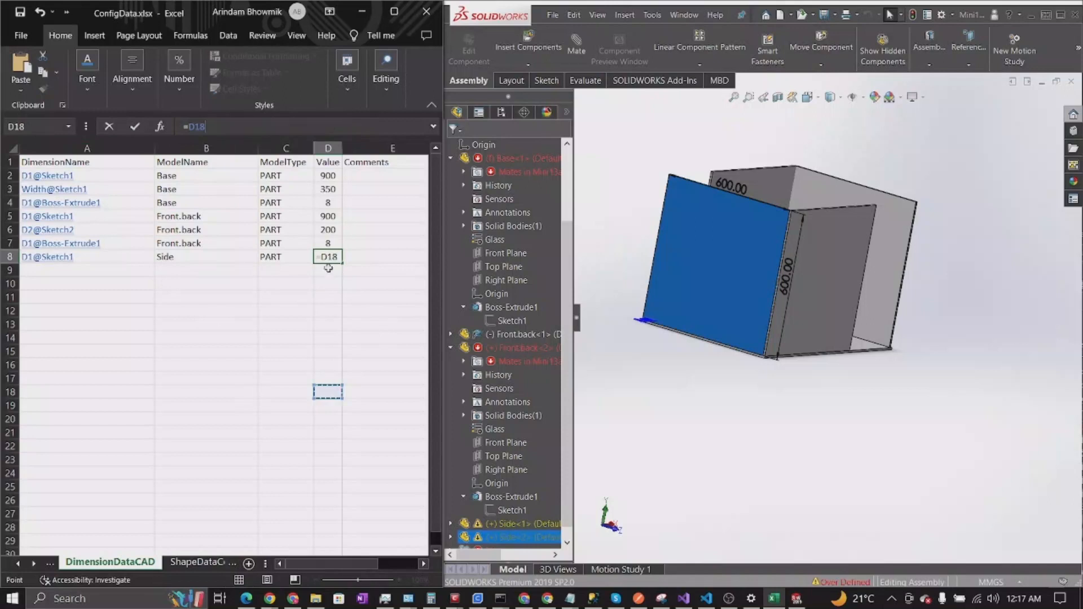
left_click(333, 271)
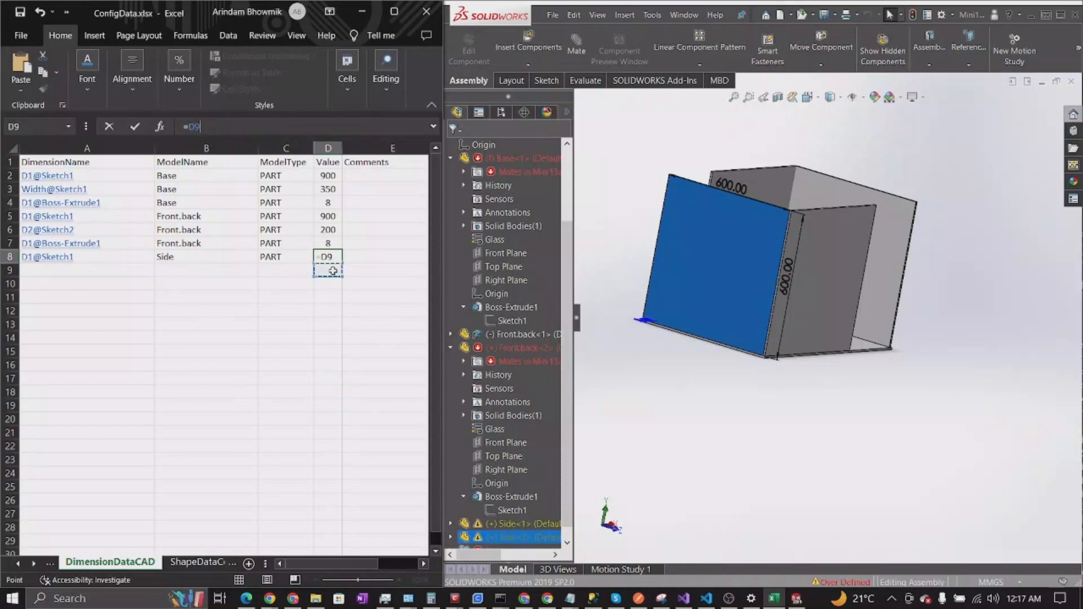
key("Escape")
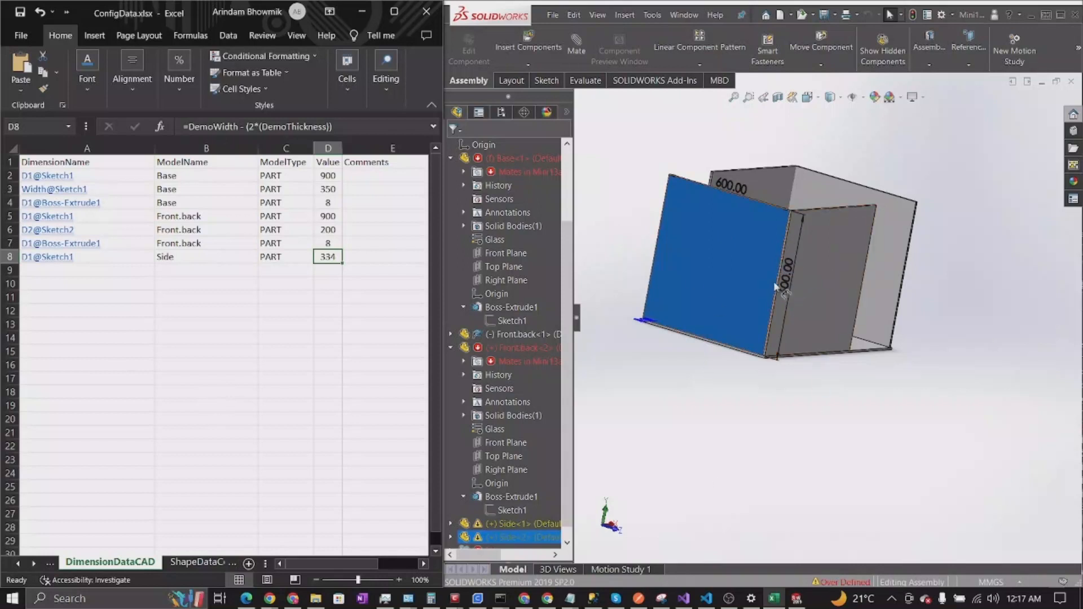
- Look up the name of the Side panel's height dimension and enter D2@Sketch1 in cell A9
left_click(791, 294)
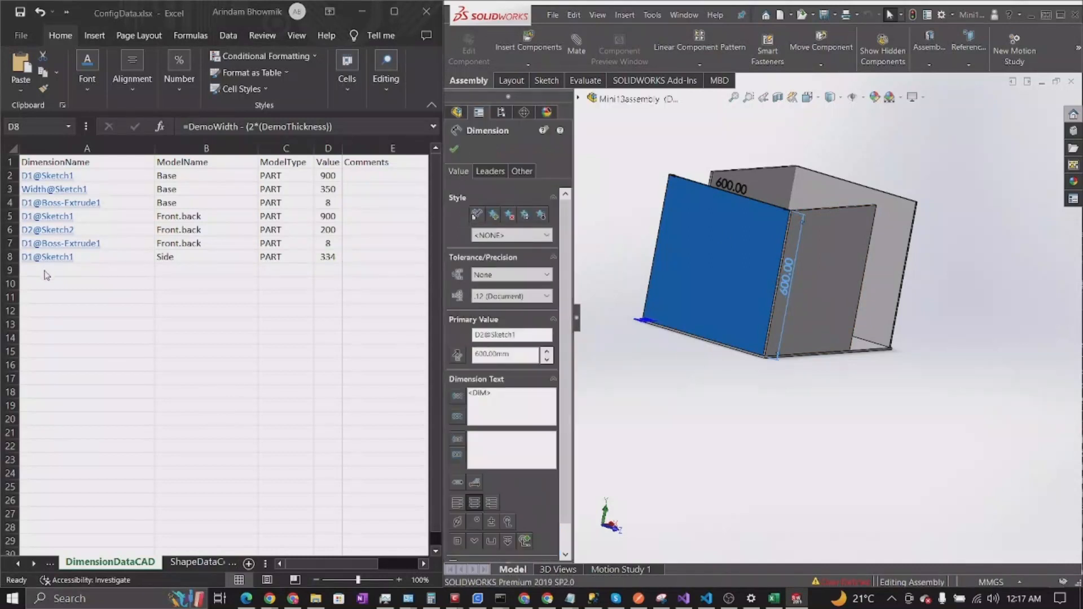
left_click(153, 259)
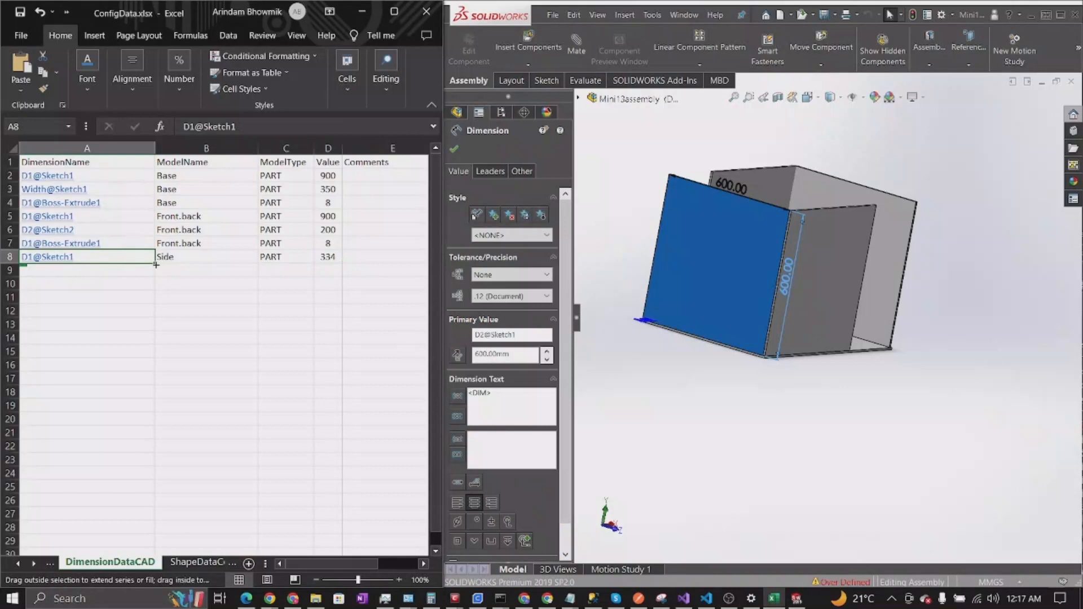
left_click_drag(157, 265, 157, 278)
double_click(35, 273)
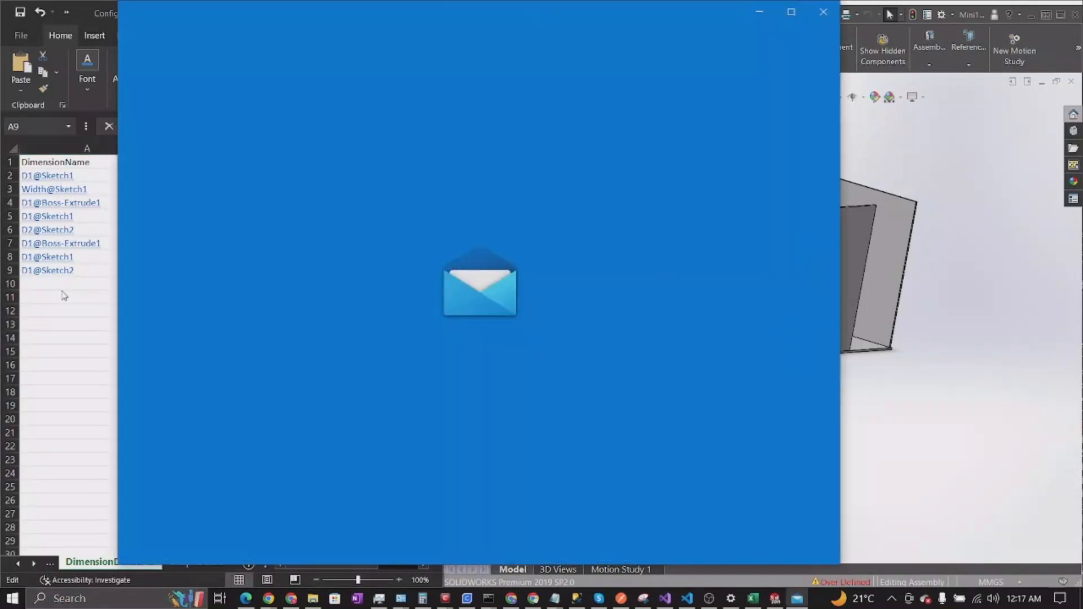
left_click(823, 12)
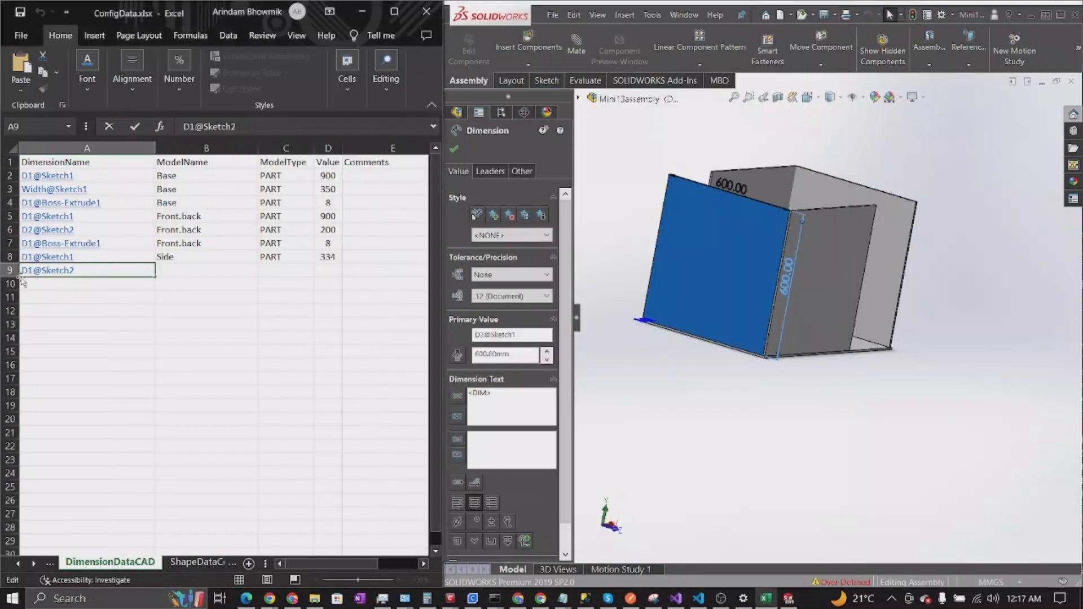
key("BackSpace")
type("2")
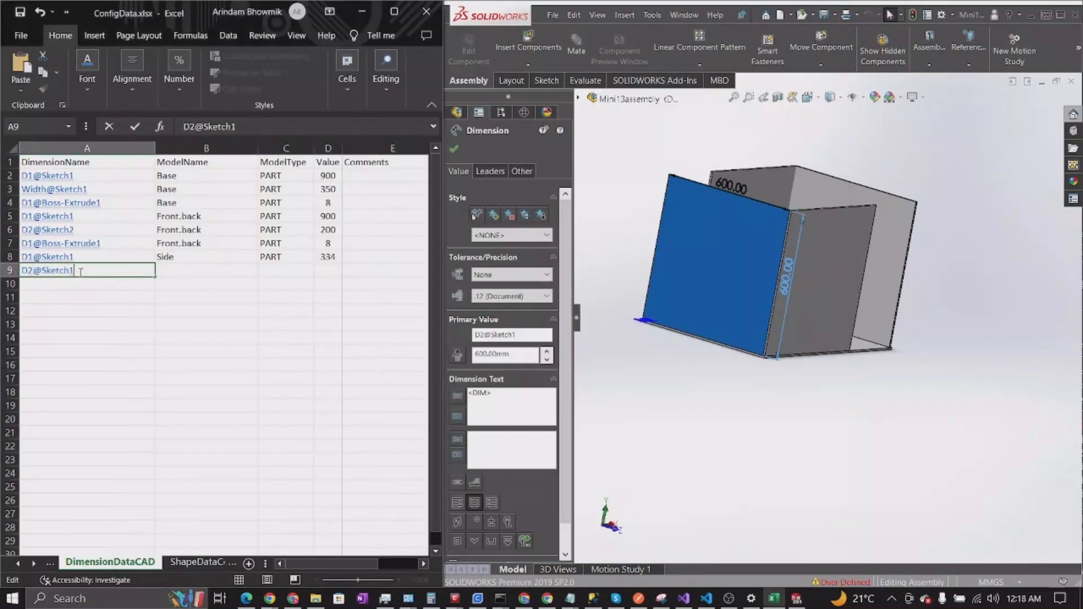
- Fill the model name Side and model type PART from row 8 down into row 9
left_click(252, 257)
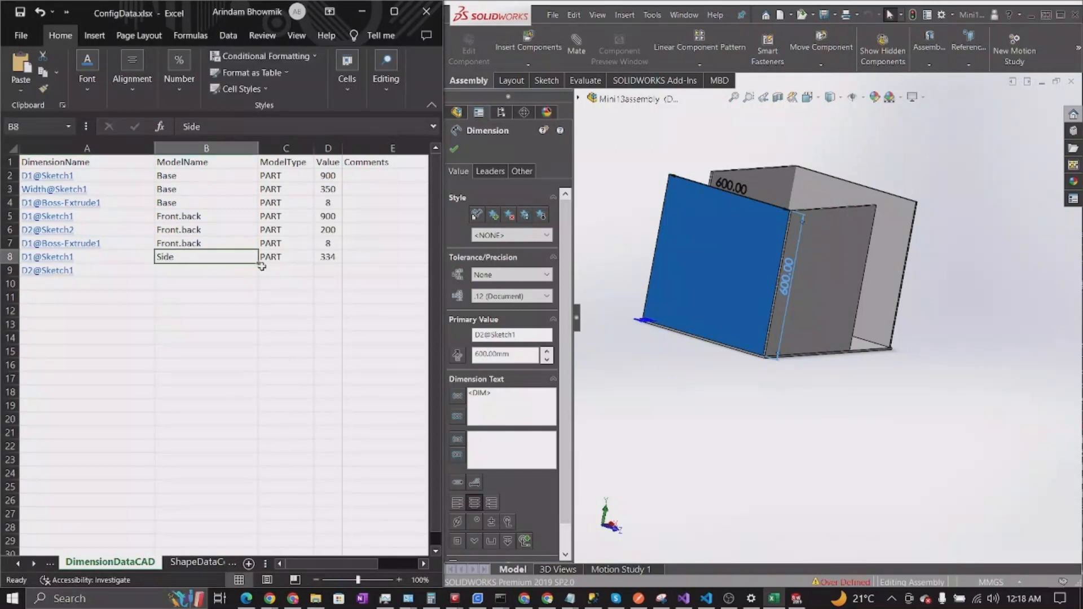
left_click_drag(258, 263, 314, 276)
left_click(309, 260)
left_click(292, 351)
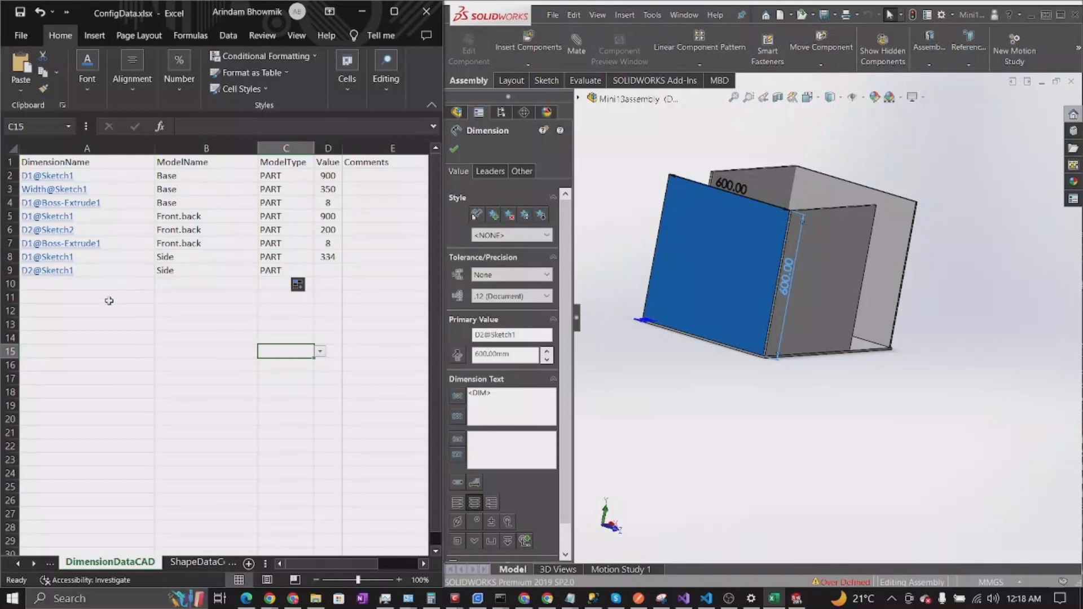
- Enter the value formula =DemoHeight in cell D9 for the Side part's D2@Sketch1 dimension
left_click(328, 270)
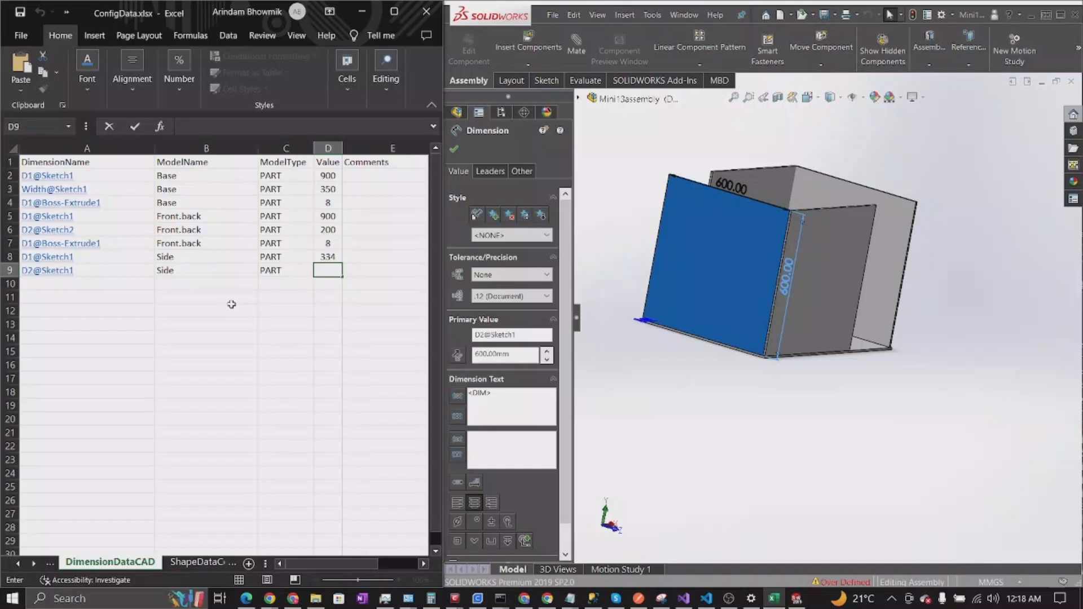
type("=Hight")
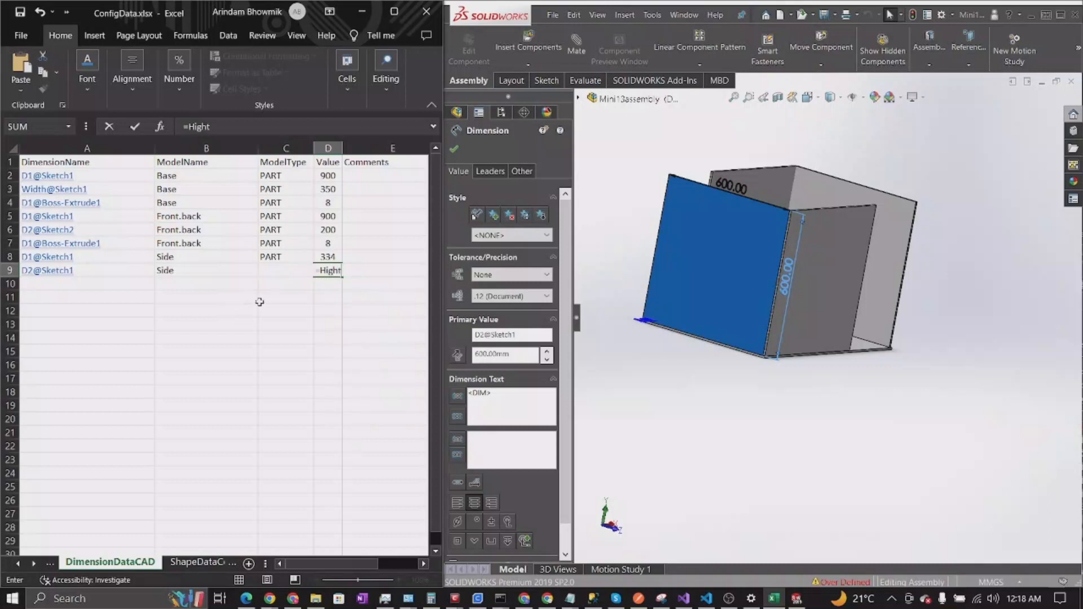
type("DemoHeight")
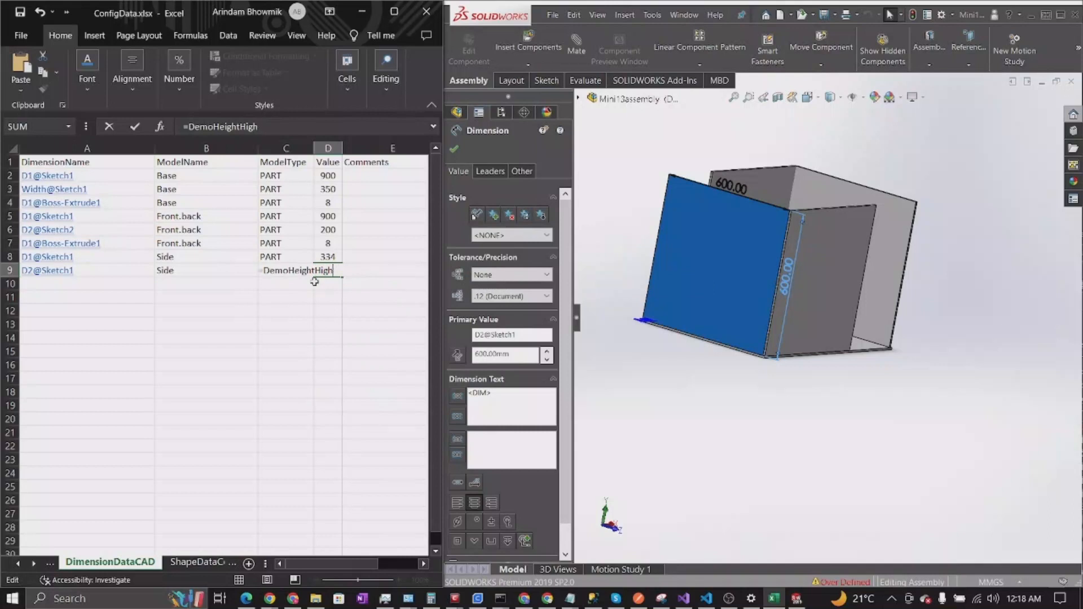
key("BackSpace")
key("BackSpace")
key("BackSpace")
key("BackSpace")
key("Return")
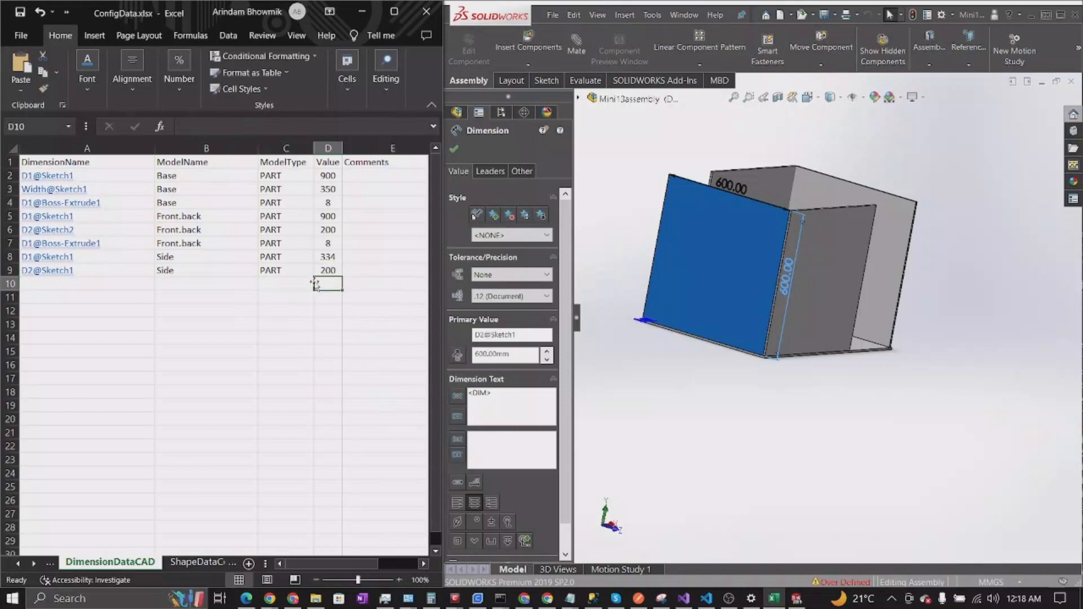
left_click(260, 395)
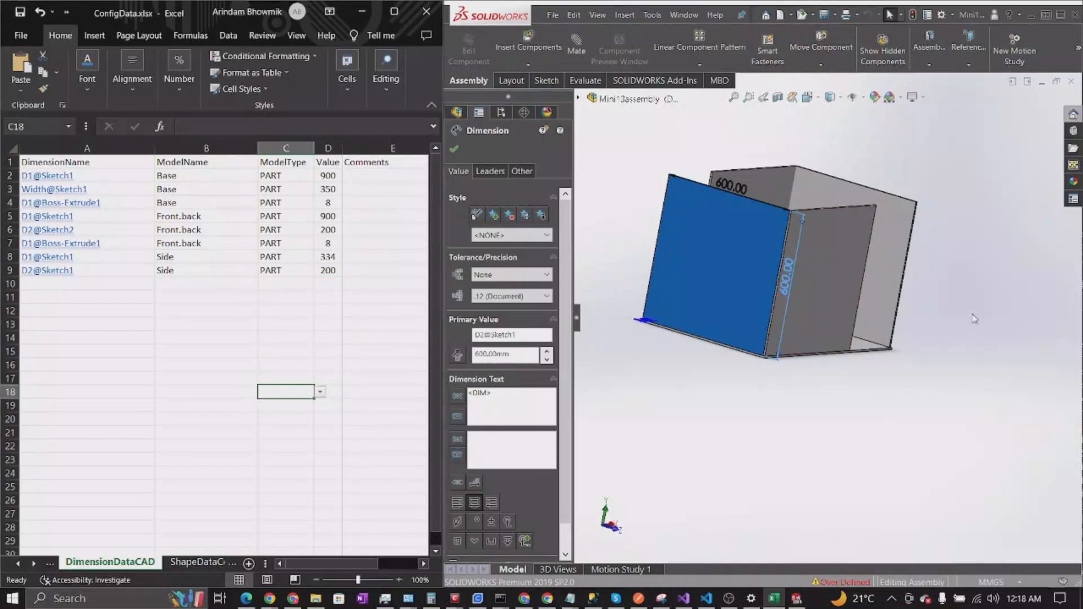
- Copy the dimension name D1@Boss-Extrude1 from cell A7 into A10 for the Side part's thickness
middle_click_drag(879, 331, 841, 320)
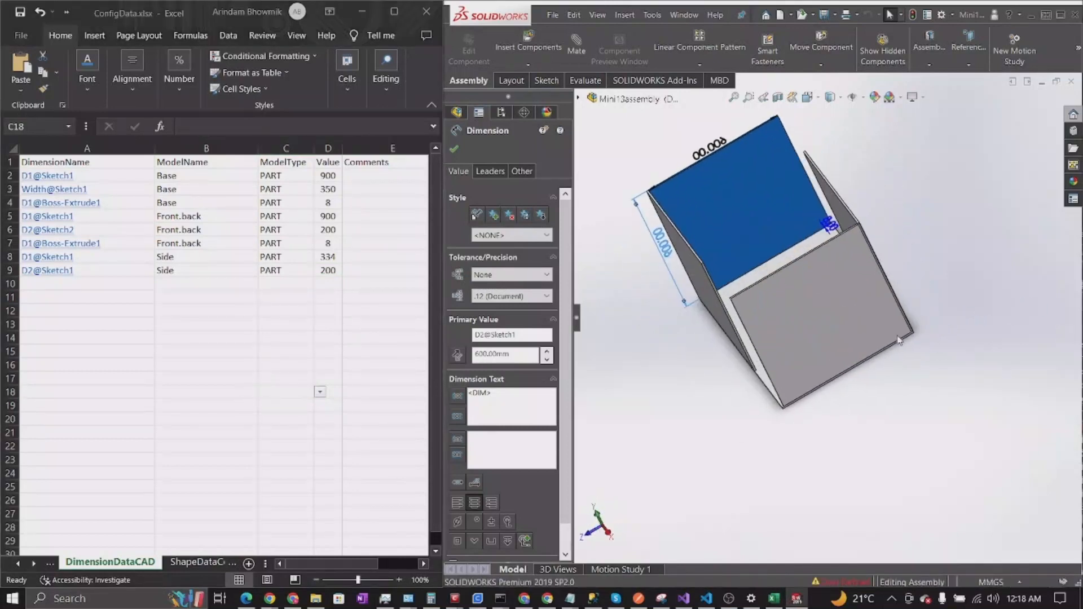
left_click(837, 316)
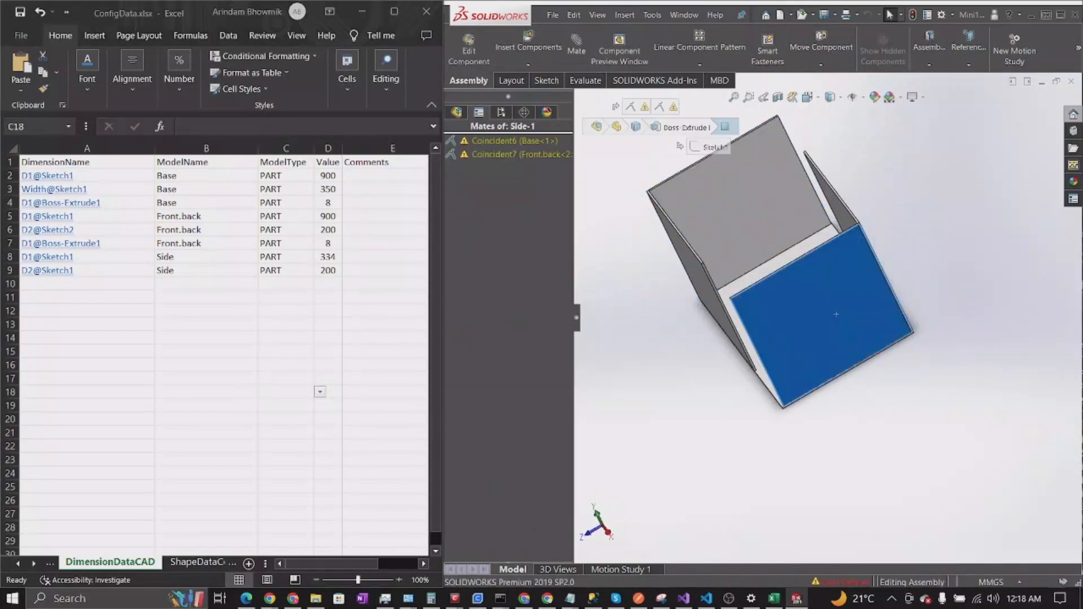
left_click(113, 241)
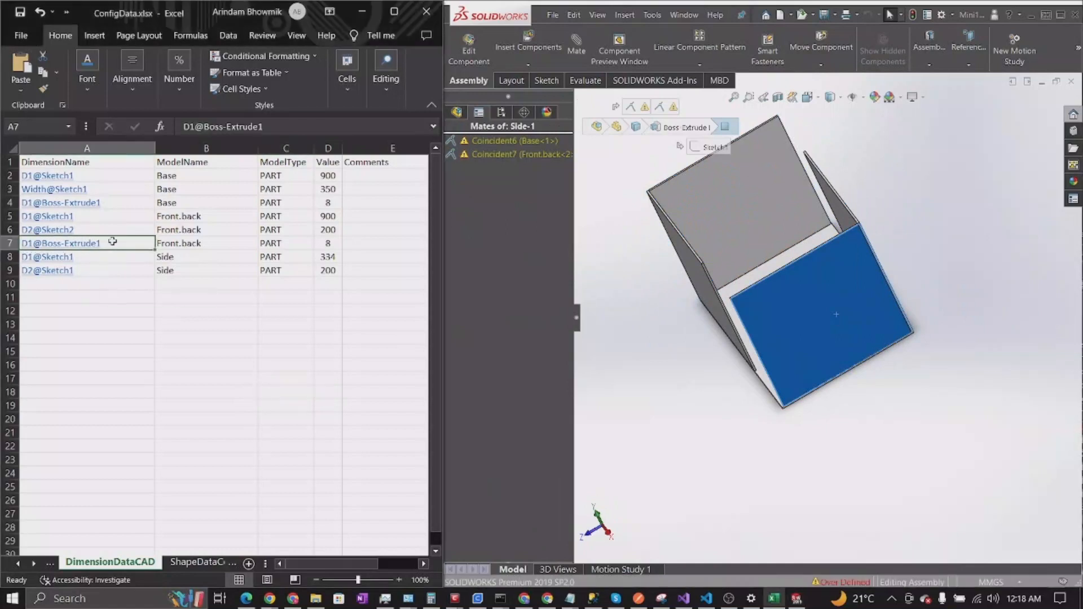
key("ctrl+c")
left_click(89, 288)
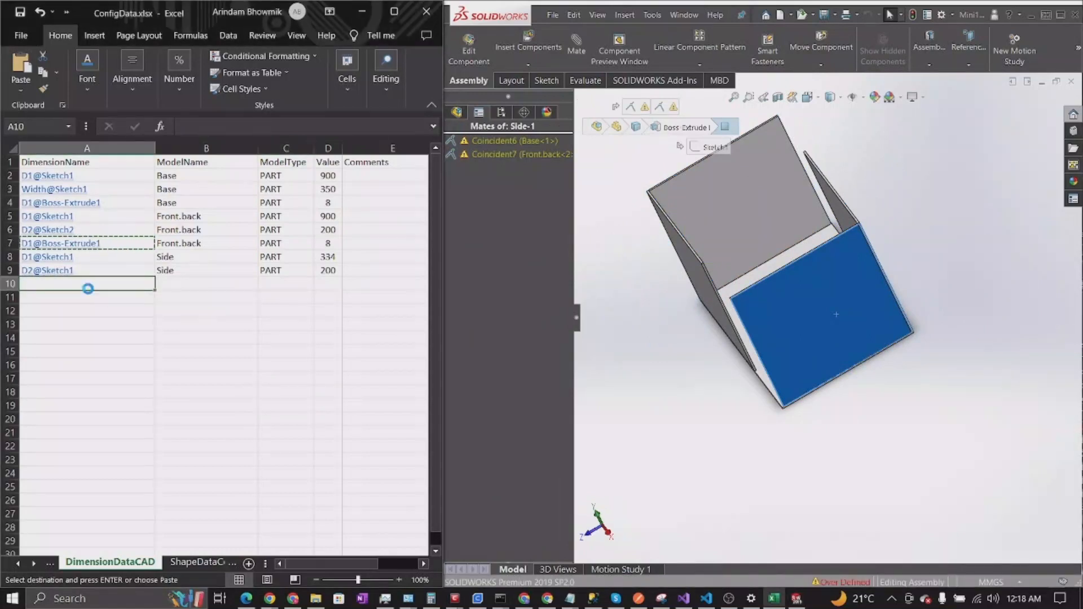
key("ctrl+v")
- Examine the box panels and expand the first Side component's features to check the name of its extrusion
left_click(847, 179)
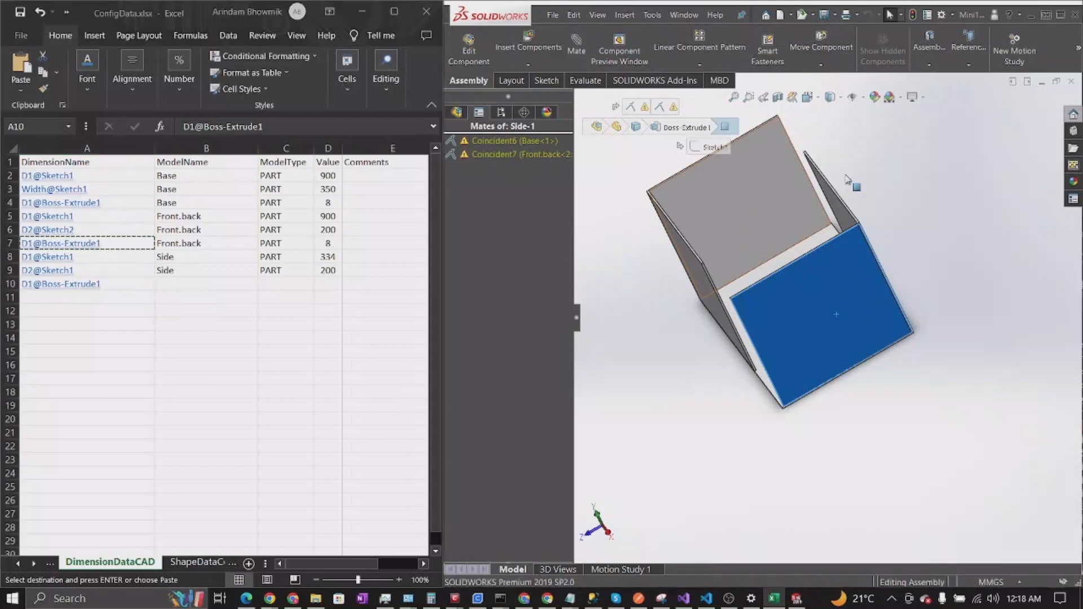
middle_click_drag(846, 179, 713, 203)
left_click(713, 204)
middle_click_drag(850, 363, 737, 336)
left_click(724, 332)
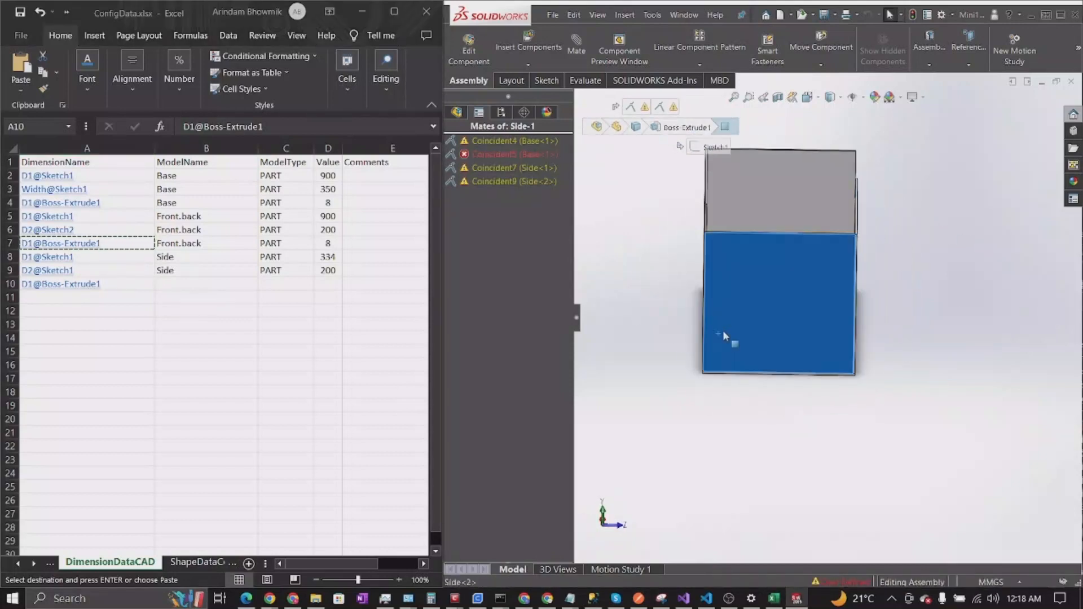
middle_click_drag(941, 305, 891, 354)
left_click(456, 112)
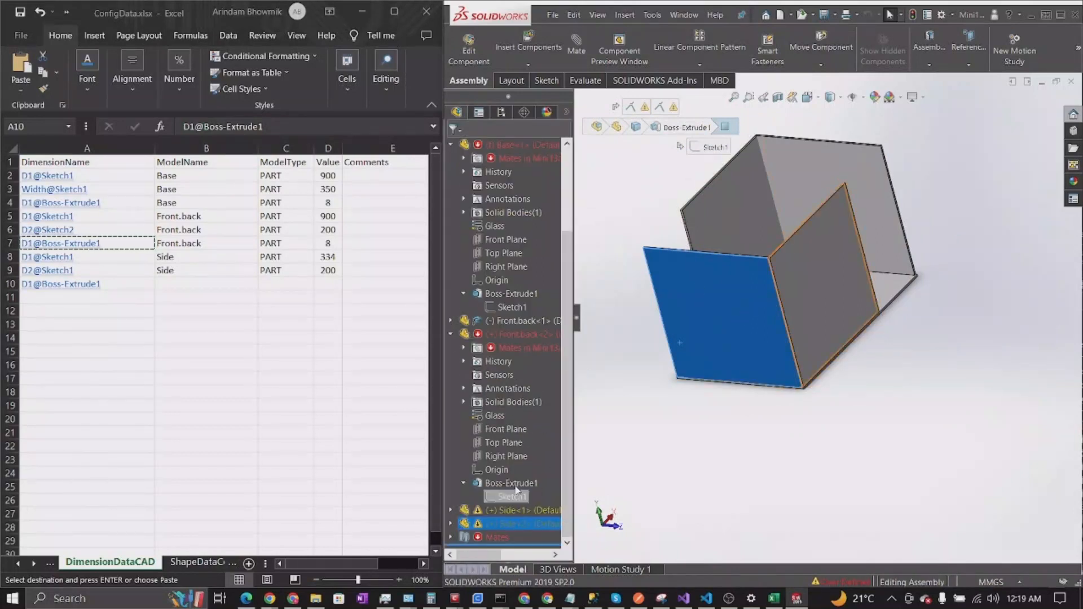
left_click(450, 510)
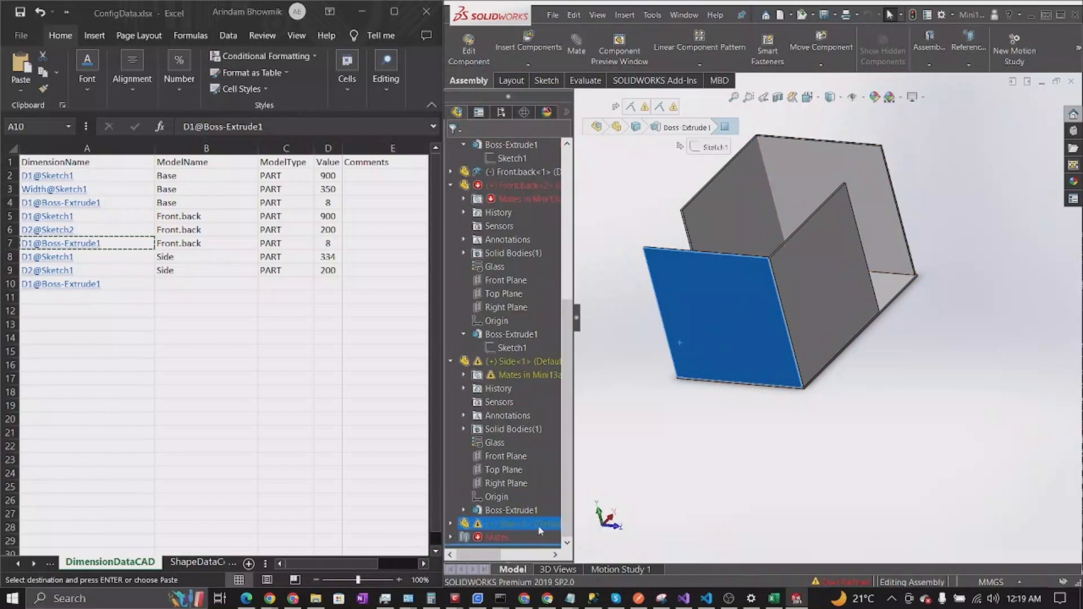
left_click(464, 510)
left_click(520, 497)
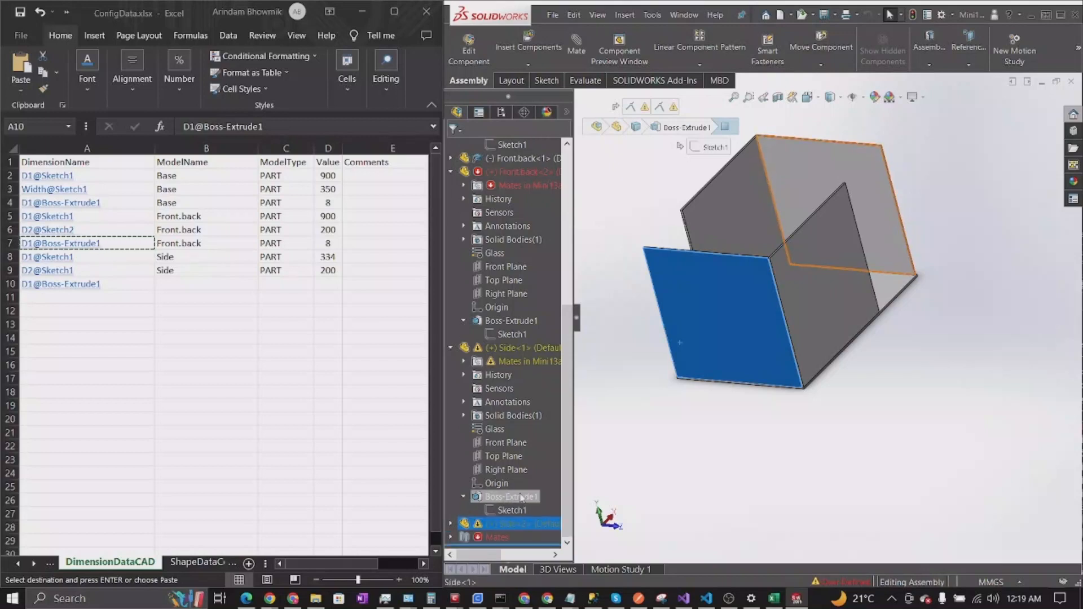
- Fill the model name Side and model type PART from row 9 down into row 10
left_click(173, 273)
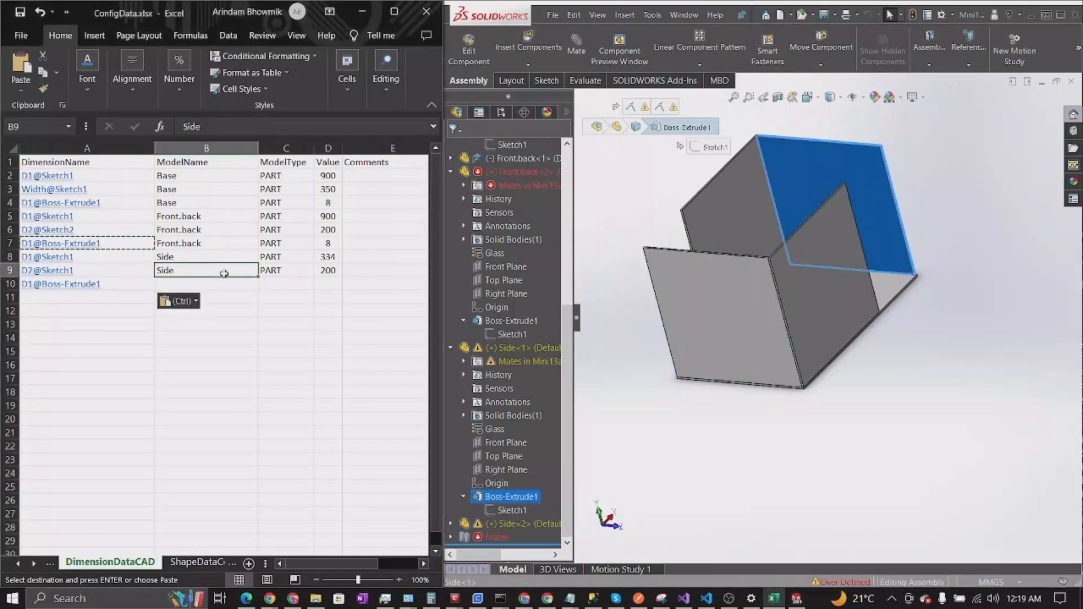
left_click_drag(257, 278, 257, 291)
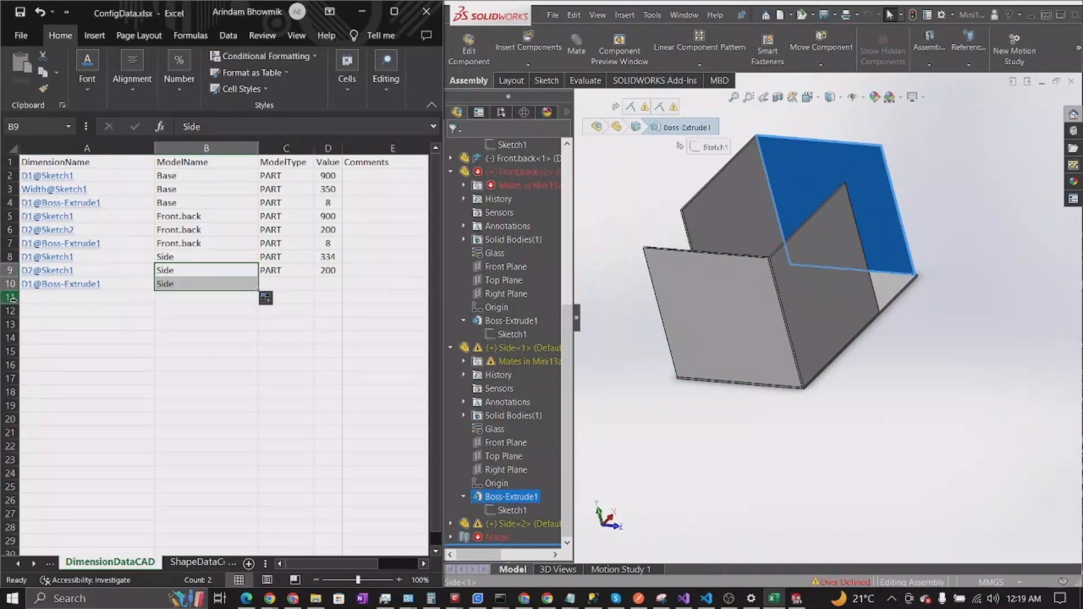
left_click(310, 272)
left_click_drag(313, 278, 314, 291)
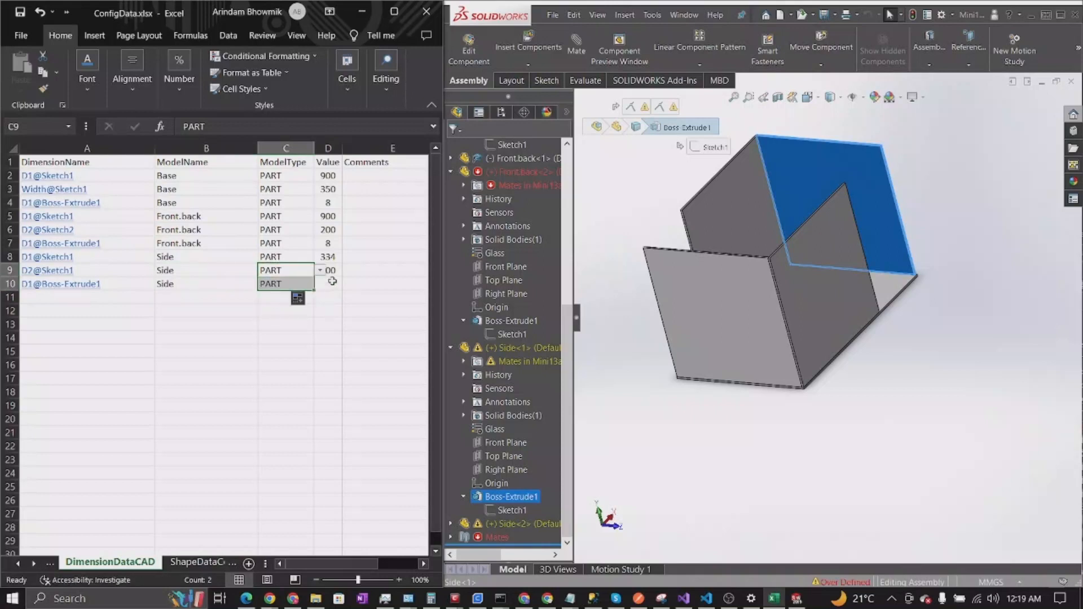
left_click(315, 345)
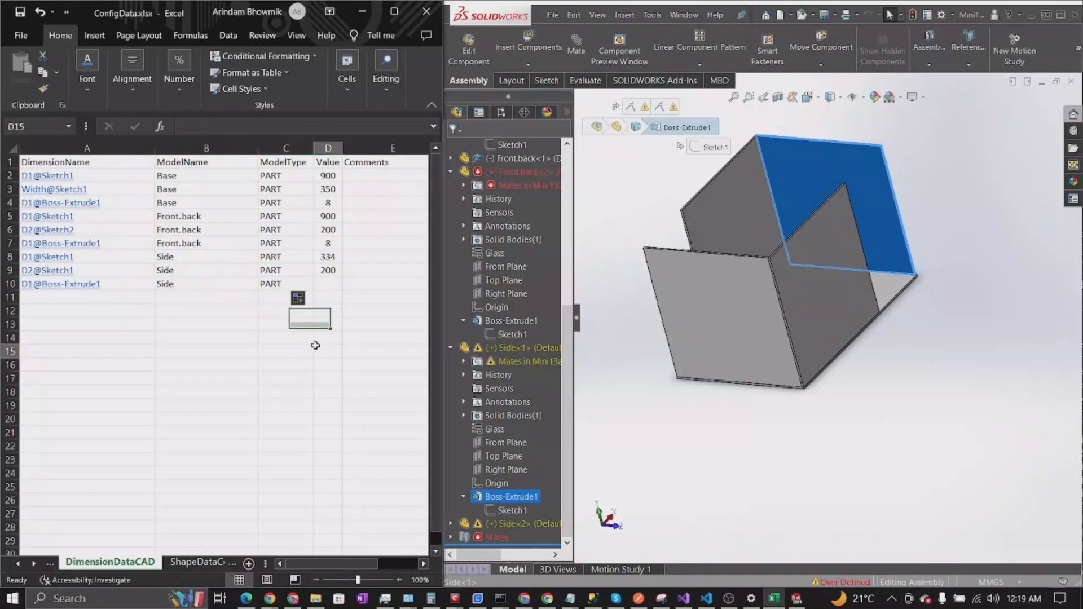
- Copy the Base thickness value from cell D4 into D10 for the Side part's extrusion
left_click(335, 201)
key("ctrl+c")
left_click(327, 283)
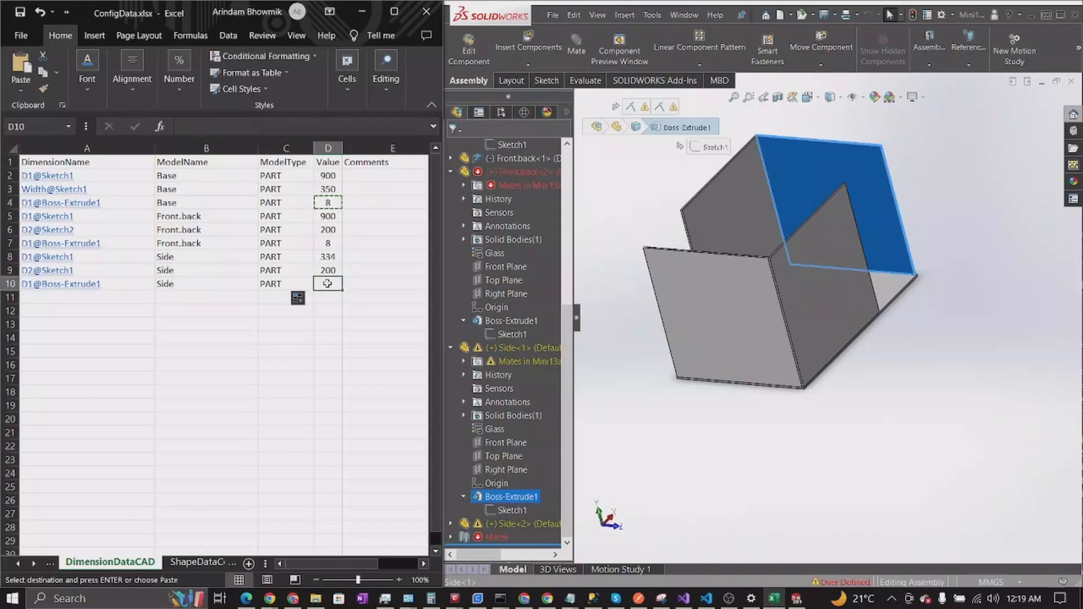
key("ctrl+v")
left_click(319, 378)
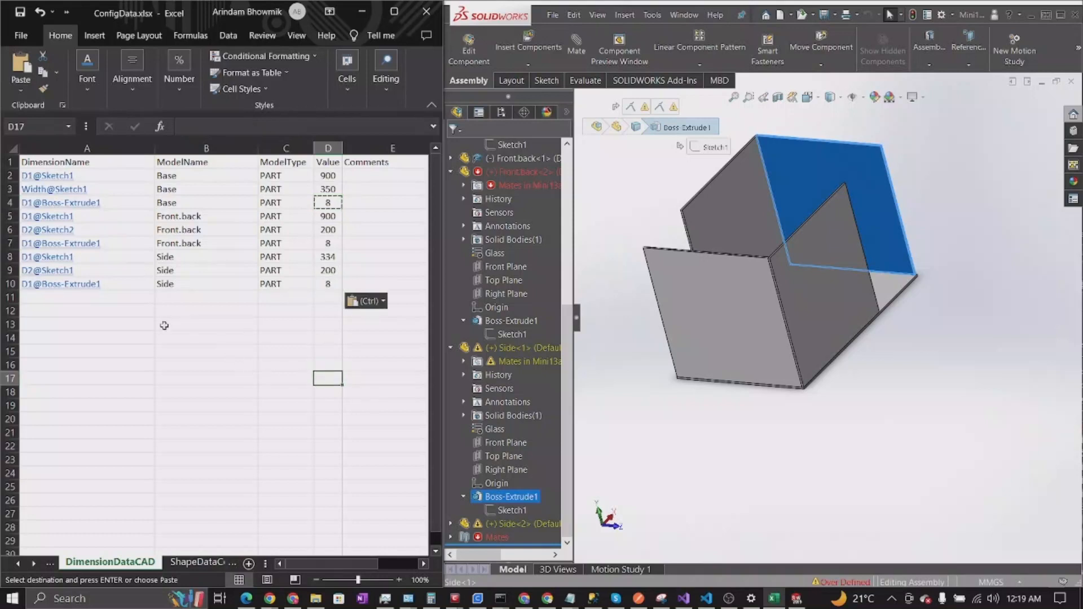
left_click(133, 377)
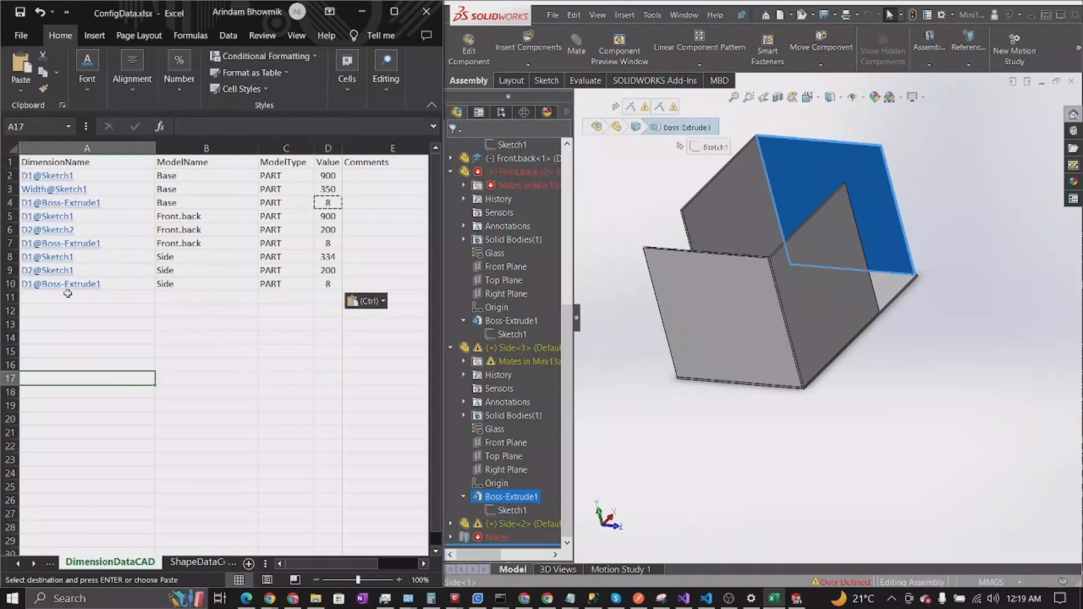
mouse_move(808, 311)
middle_mouse_down()
mouse_move(774, 346)
mouse_move(805, 329)
middle_mouse_up()
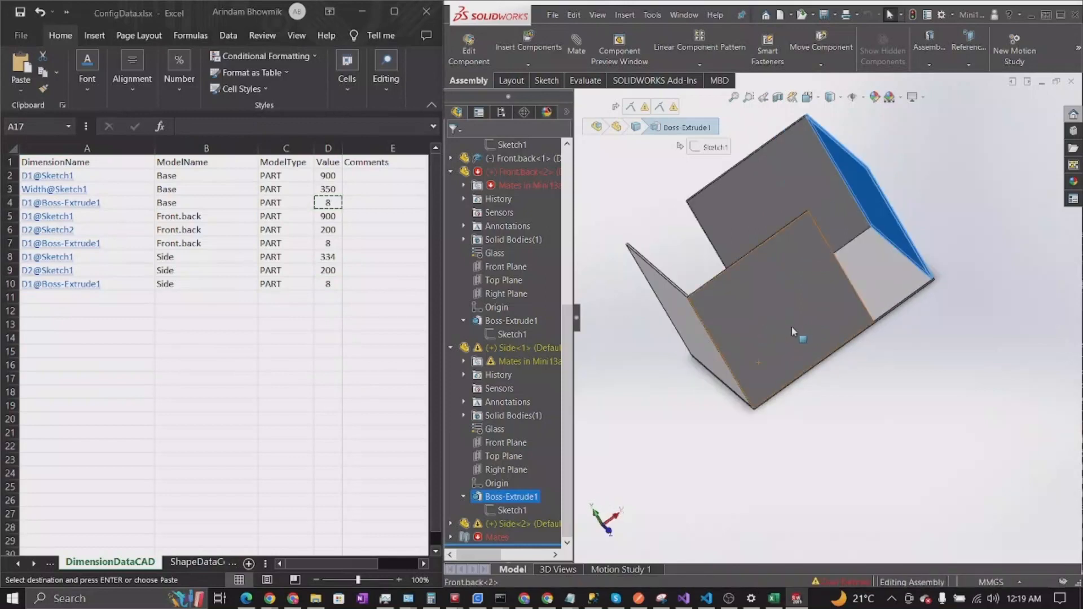
left_click(792, 327)
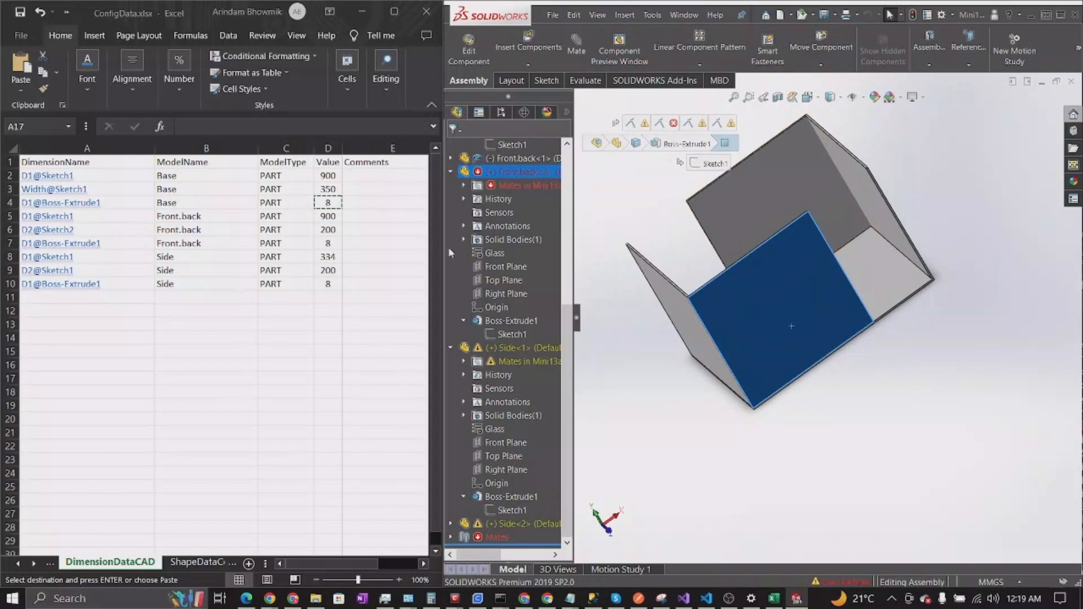
middle_click_drag(779, 424, 886, 418)
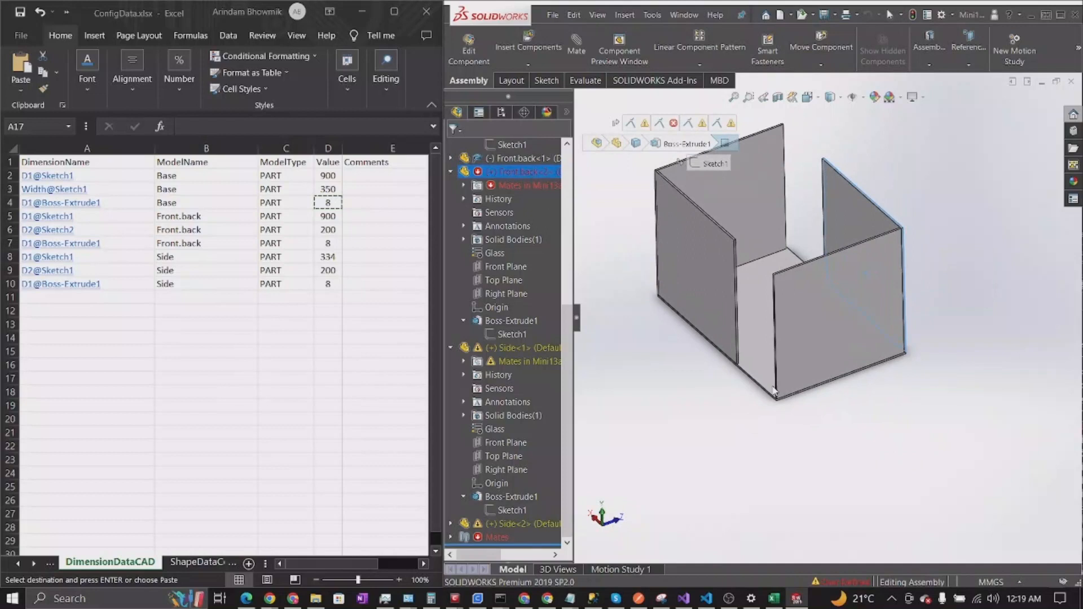
left_click(709, 258)
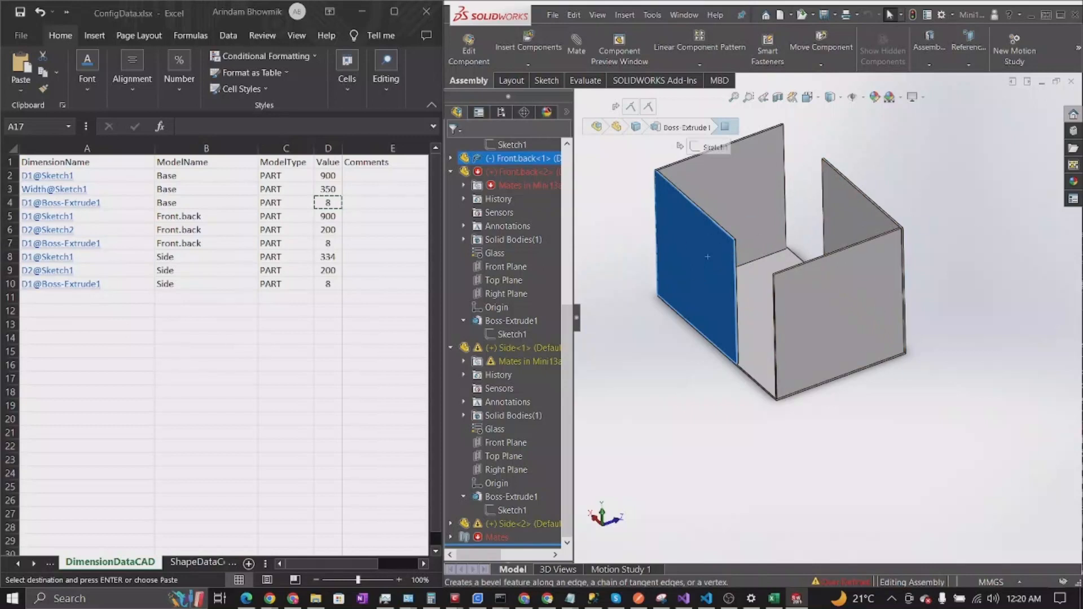
- Save the ConfigData.xlsx workbook and return to the start of the assembly's feature tree
left_click(21, 13)
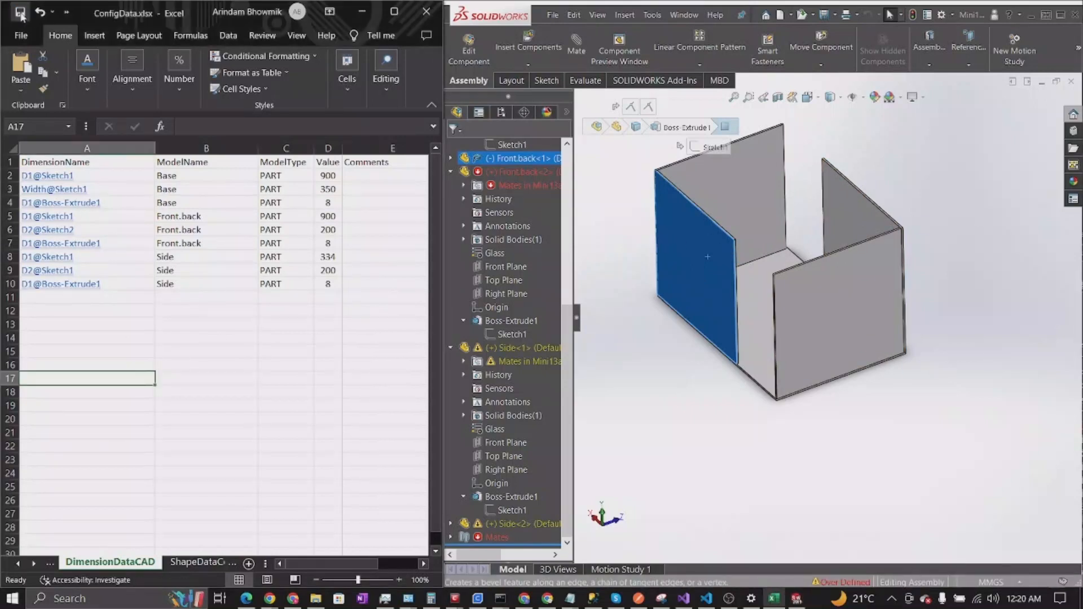
left_click(298, 418)
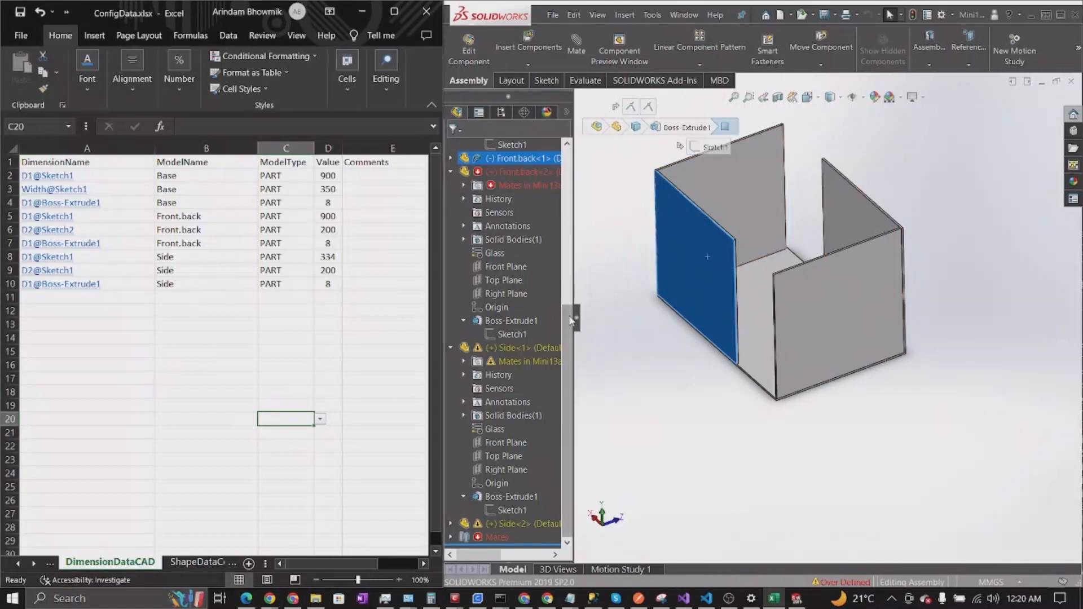
left_click_drag(567, 296, 567, 145)
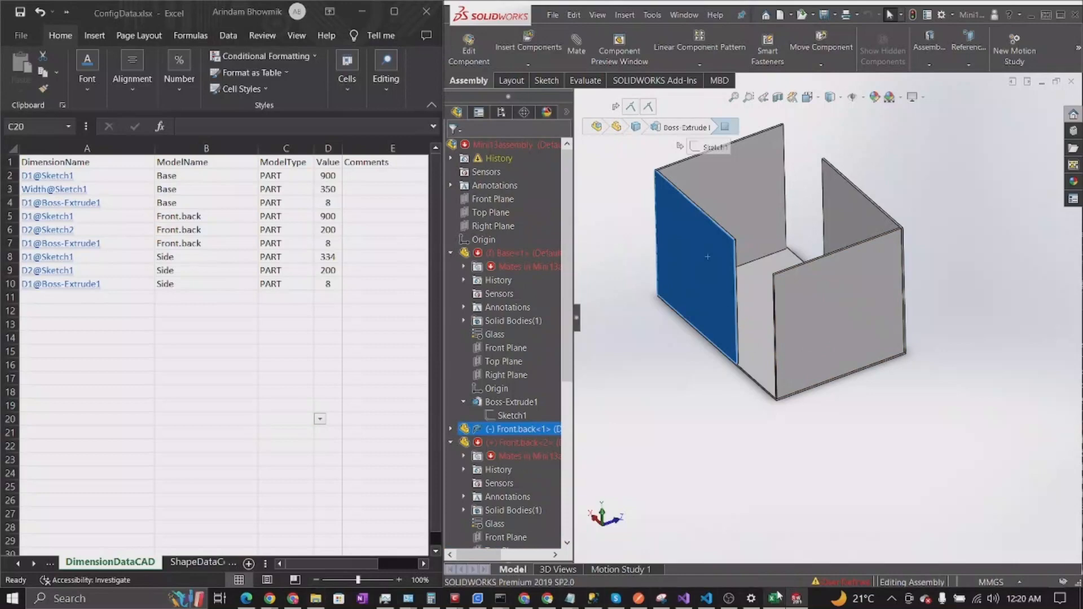
- Run SolidworksConfigurator.exe as administrator from the CadCasterSWX folder, minimize the folder window and dismiss the completion message
left_click(318, 601)
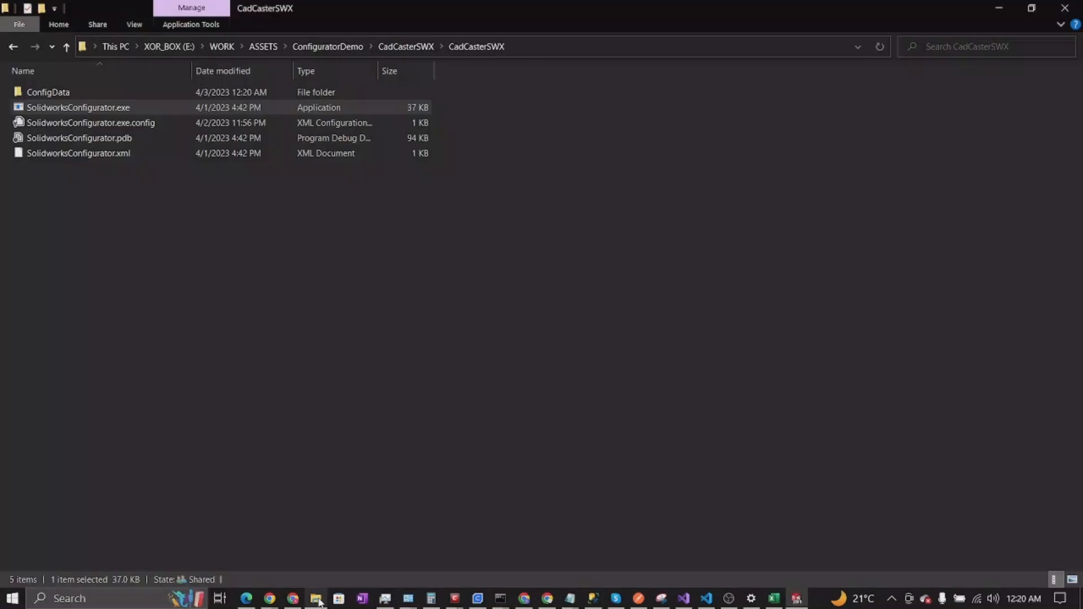
right_click(66, 109)
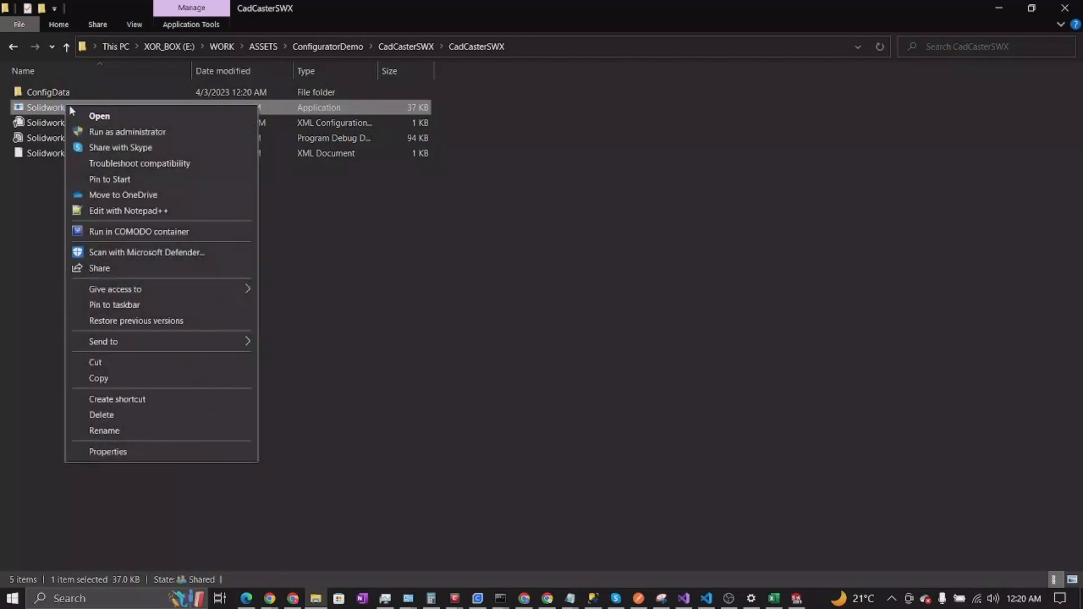
left_click(107, 132)
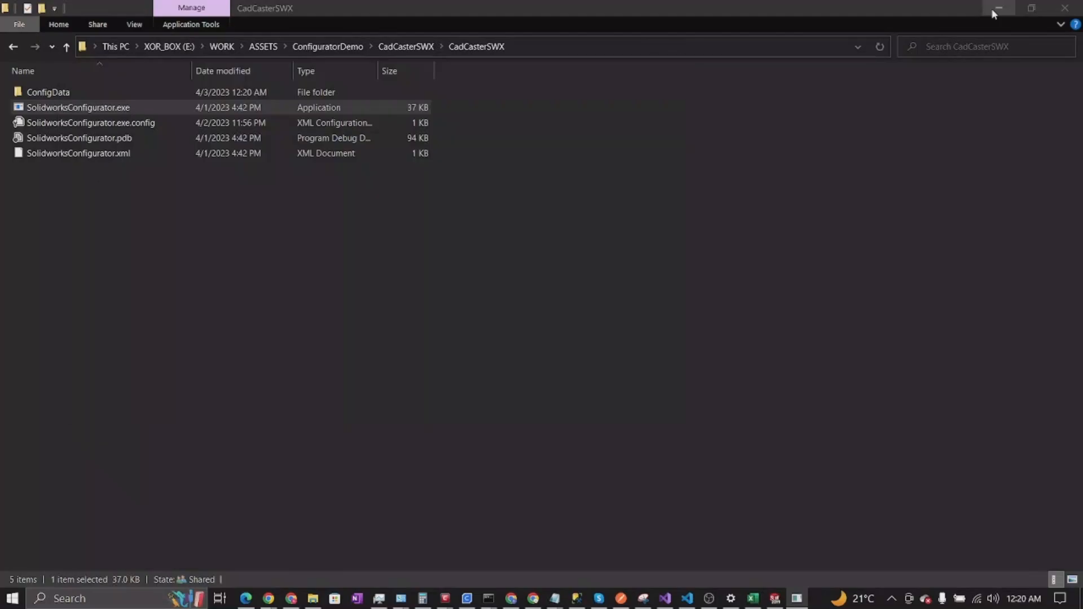
left_click(991, 5)
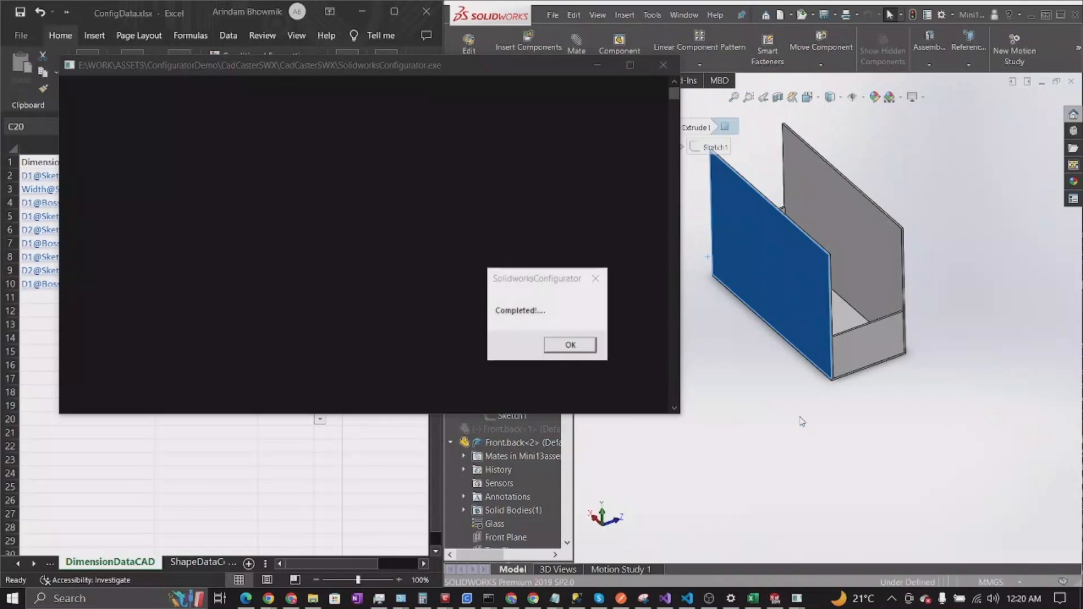
left_click(572, 344)
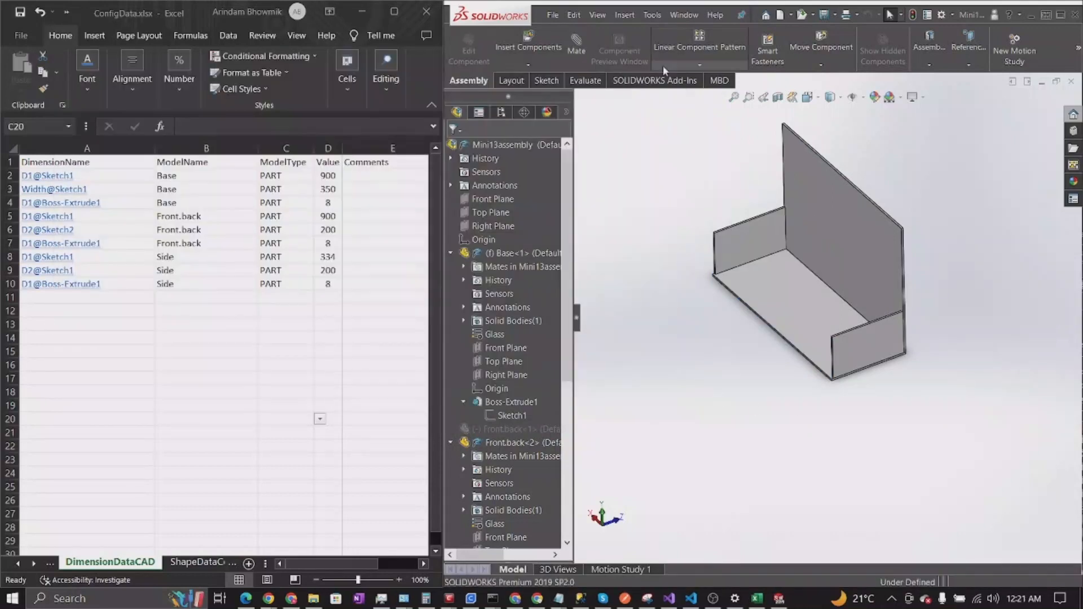
- Check the ShapeDataComponent sheet, return to DimensionDataCAD and unsuppress the first Front.back component in the assembly
left_click(523, 429)
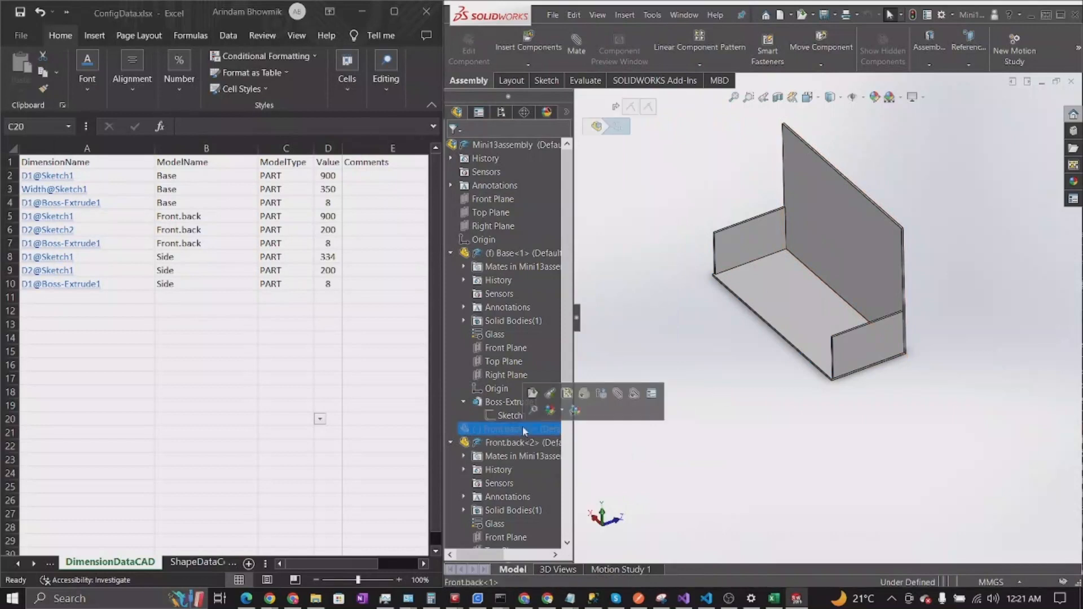
left_click(199, 563)
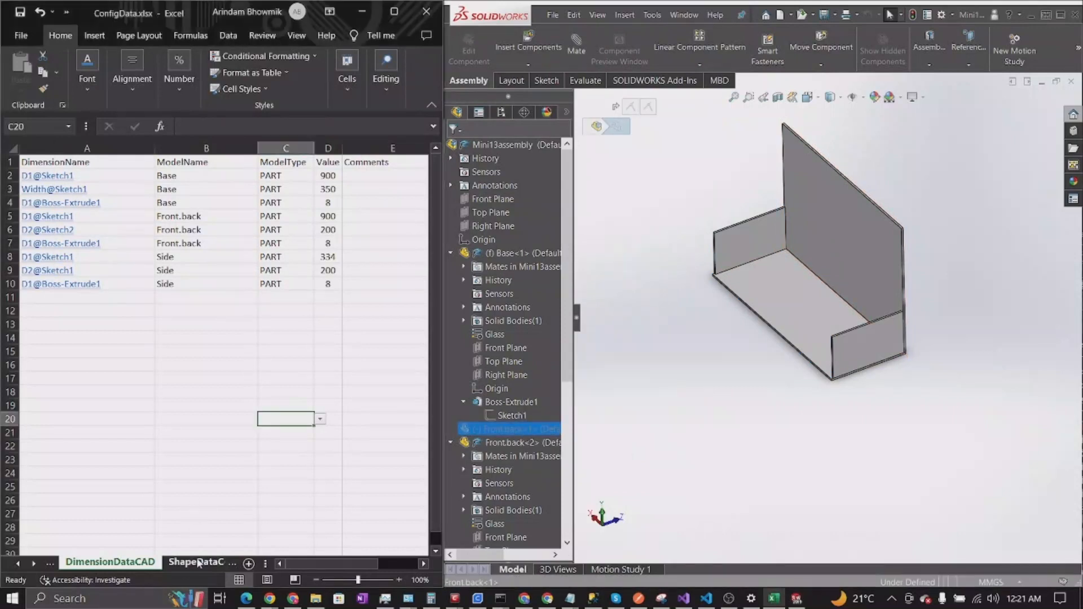
left_click(198, 563)
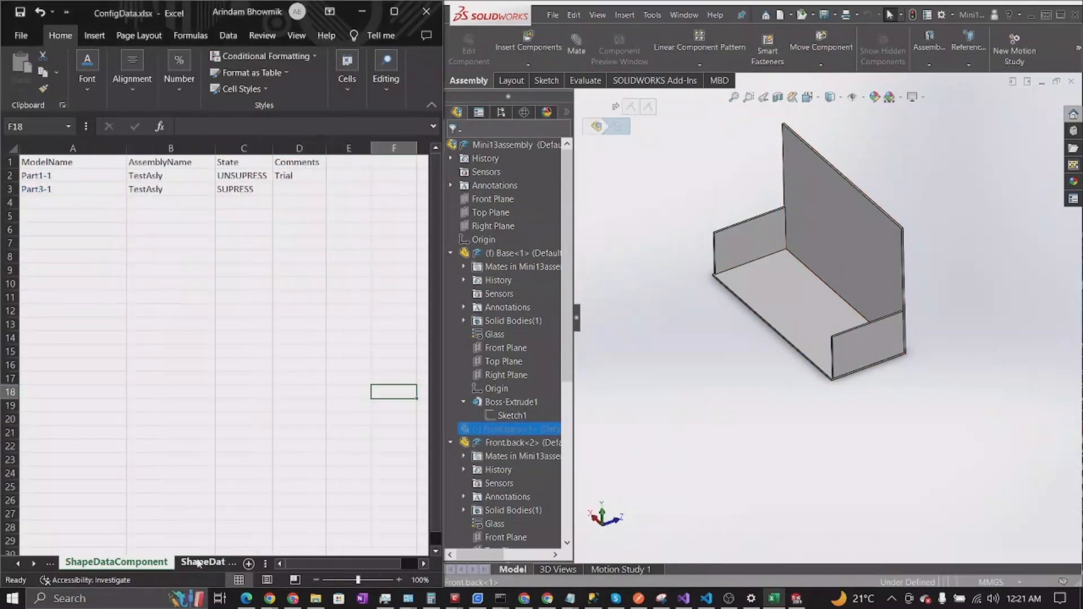
left_click(20, 563)
left_click(108, 562)
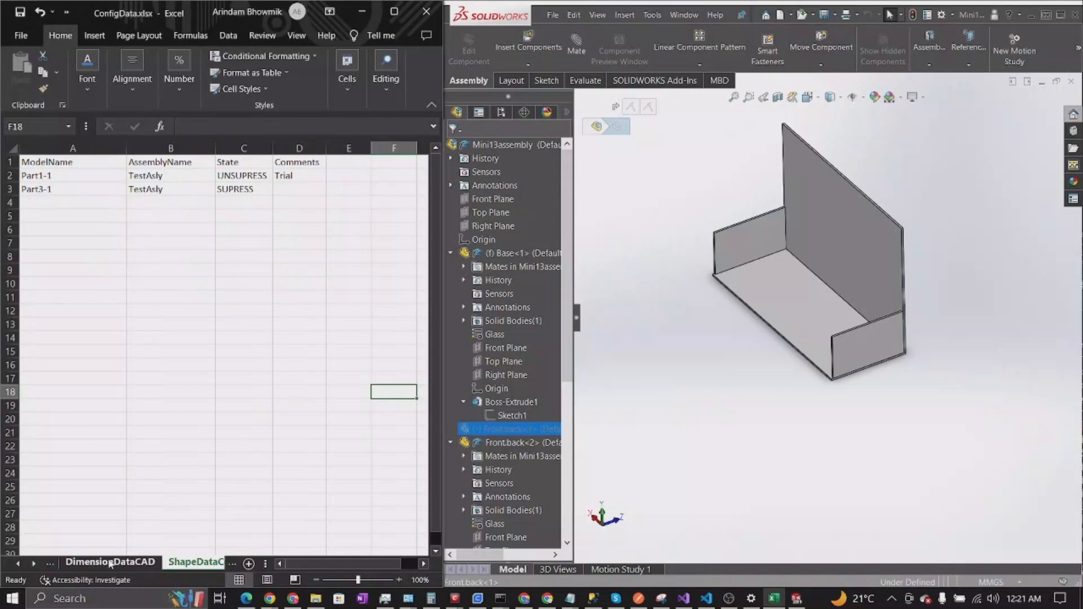
right_click(516, 429)
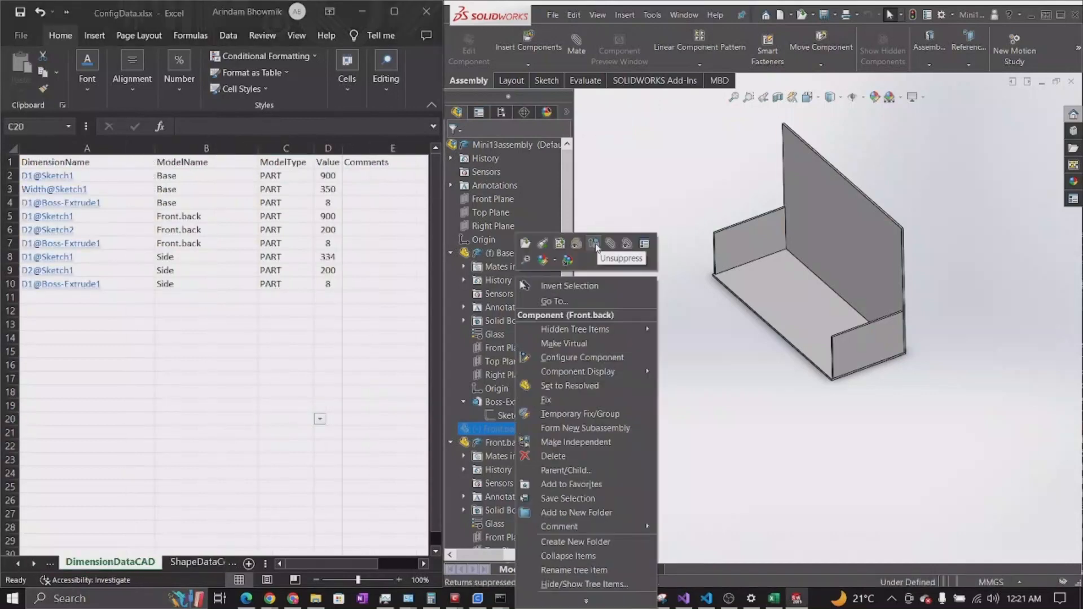
left_click(594, 244)
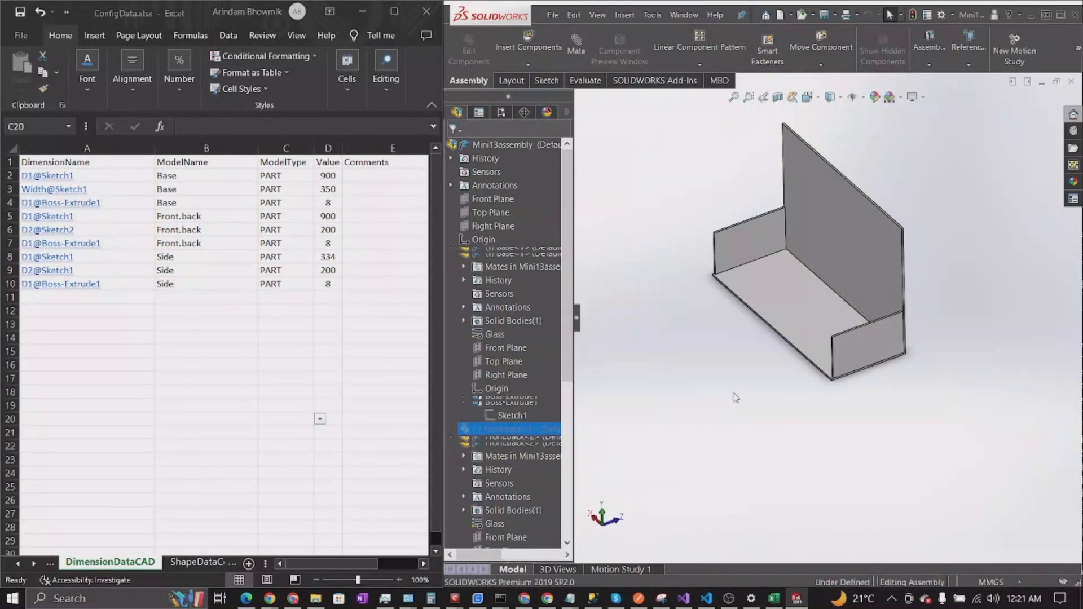
- Display the dimensions of the second Side and first Front.back panels and check the Side height formula in D9
scroll(541, 428, "down", 4)
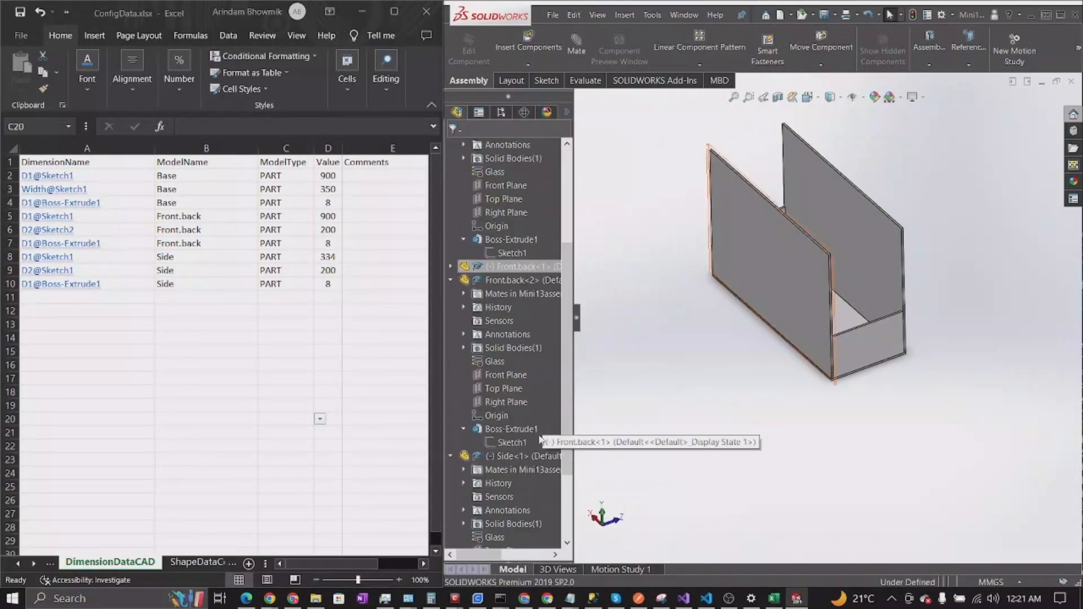
scroll(541, 440, "down", 3)
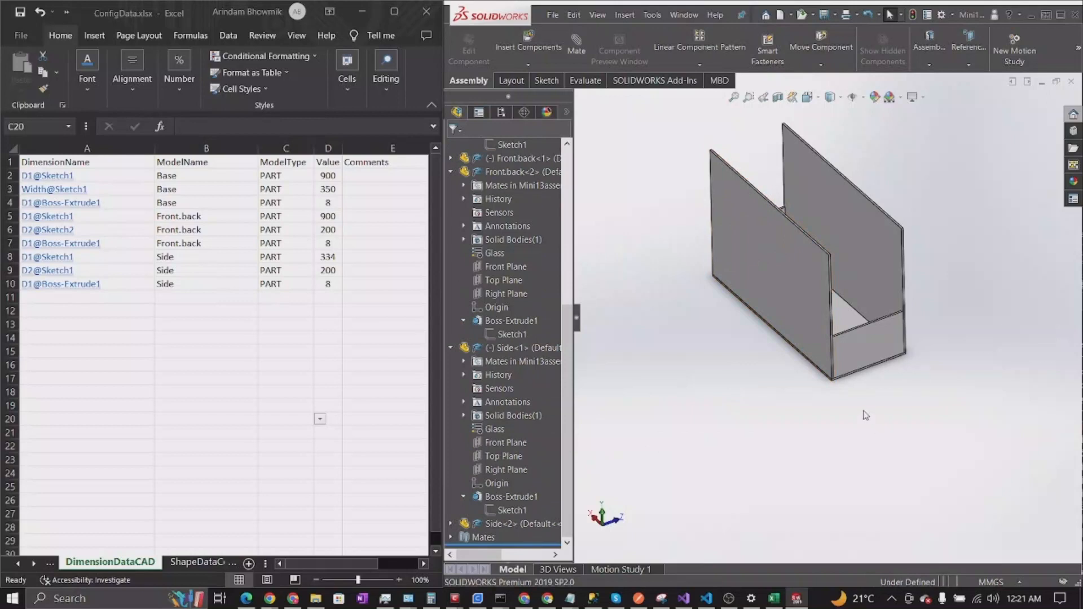
scroll(849, 334, "down", 4)
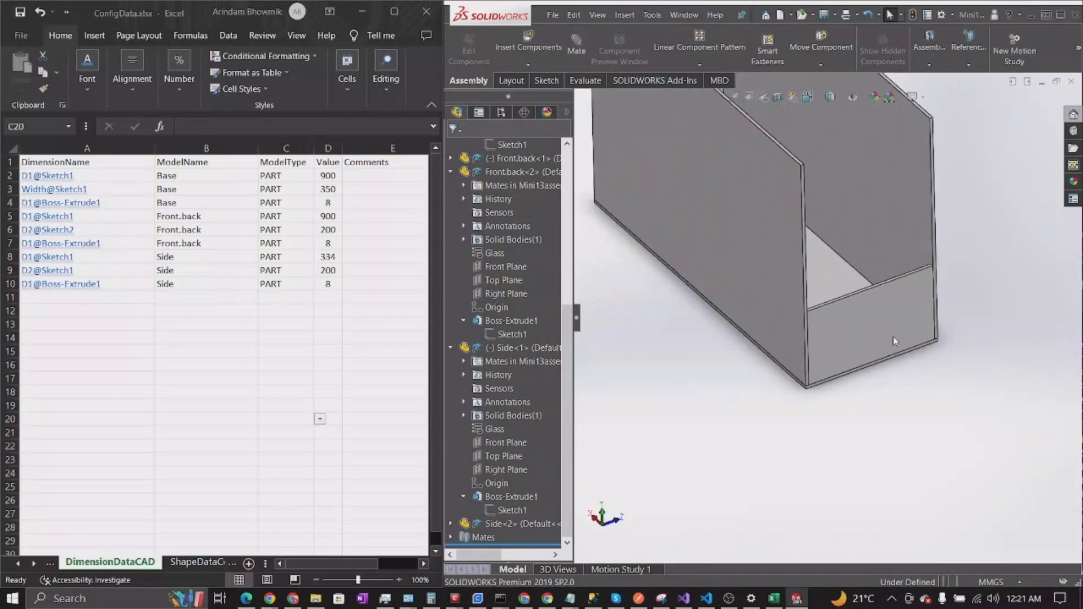
middle_click_drag(894, 341, 851, 322)
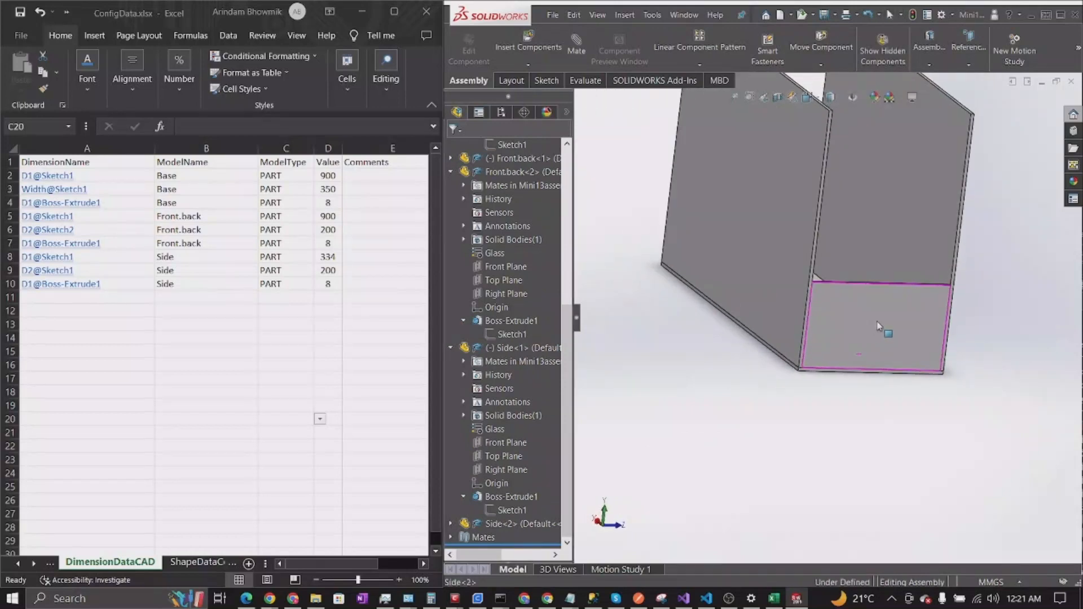
double_click(878, 326)
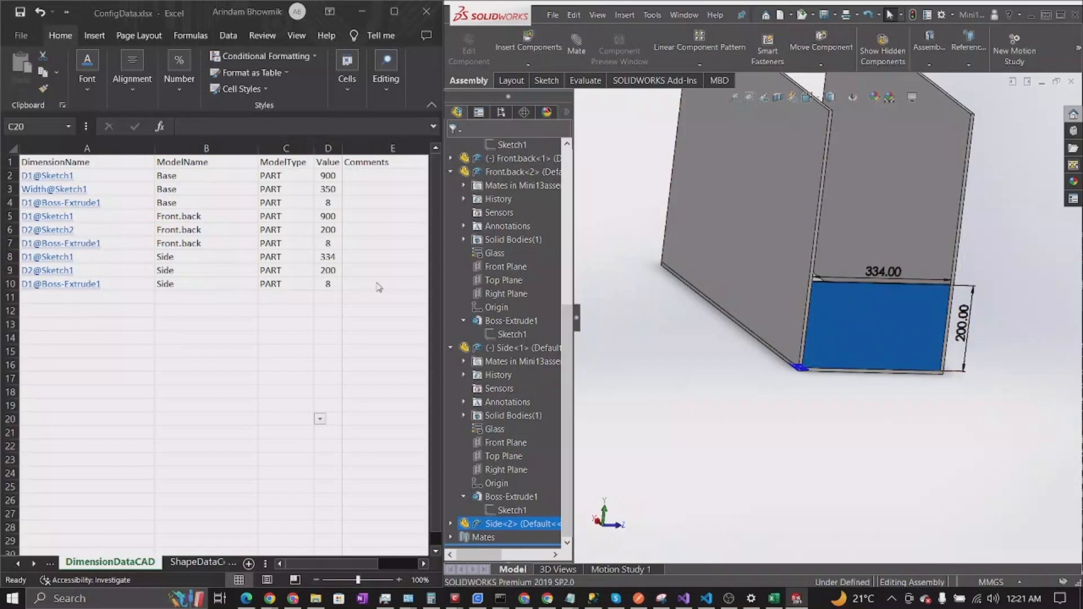
left_click(327, 270)
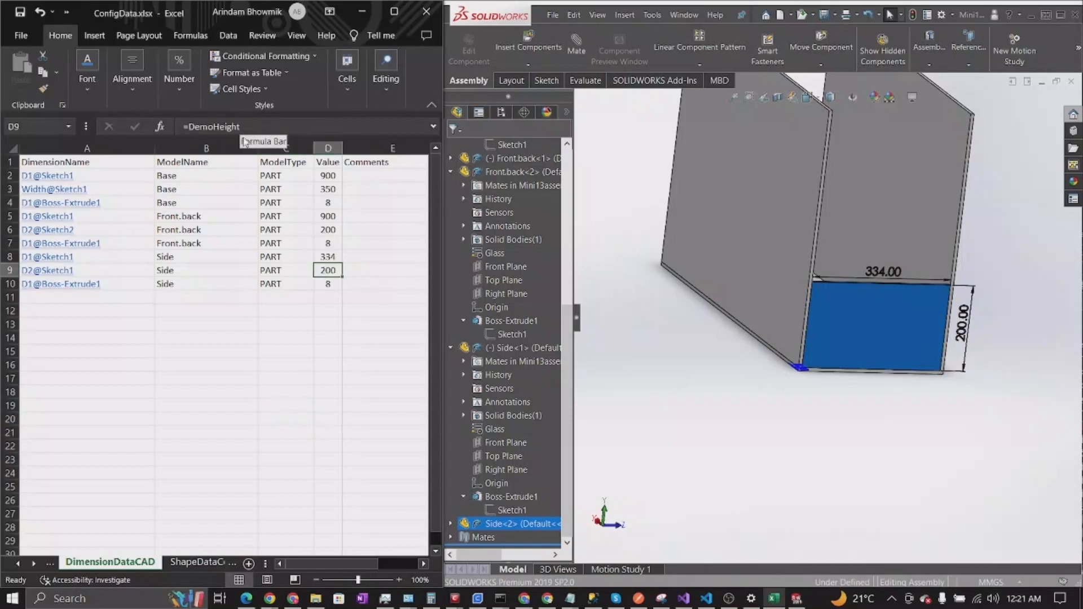
left_click(795, 214)
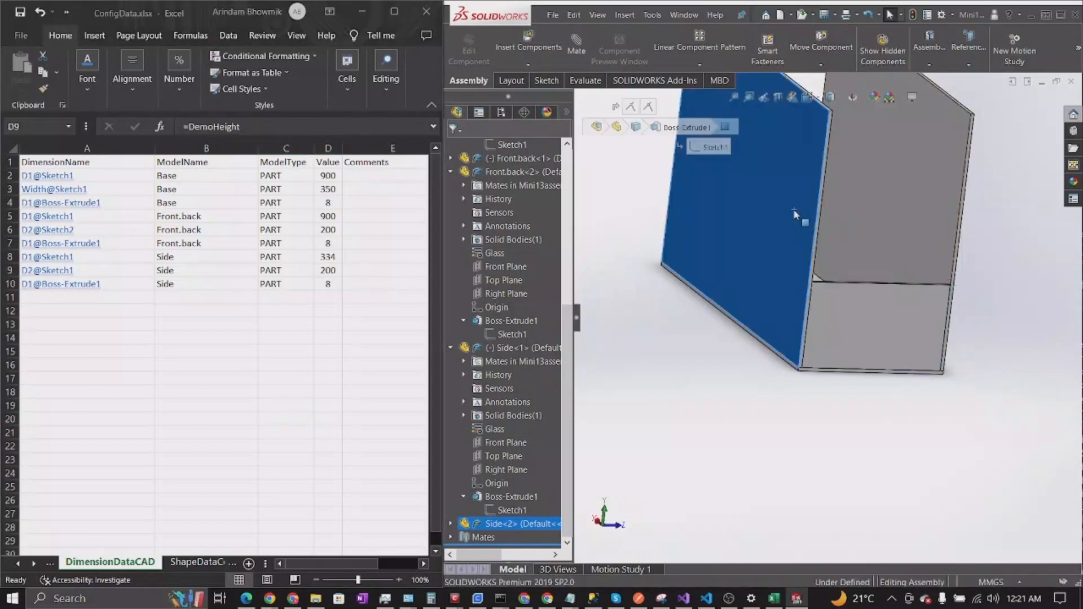
double_click(796, 214)
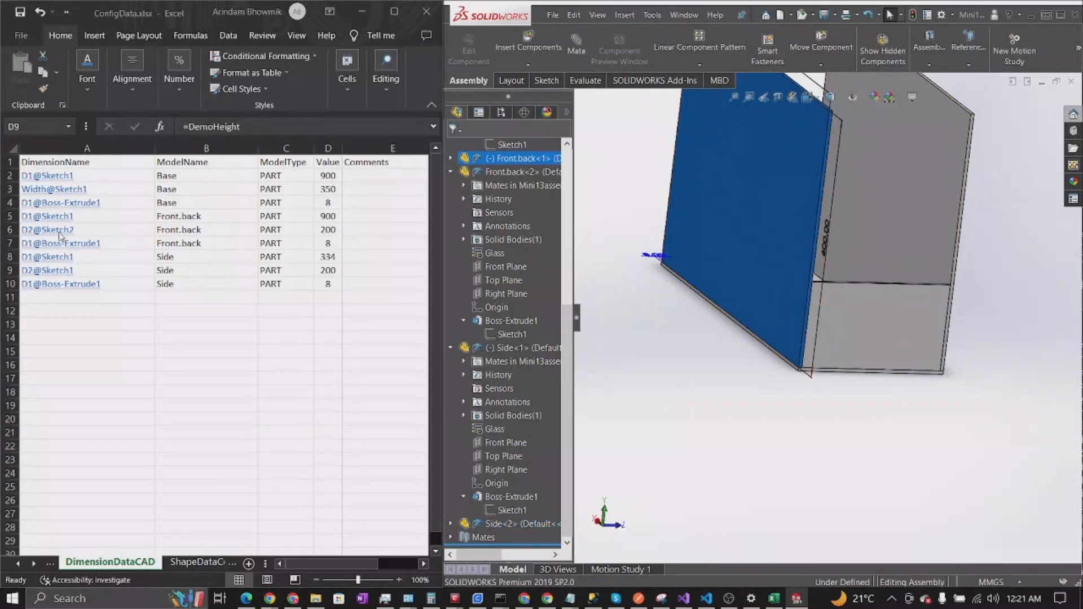
double_click(79, 229)
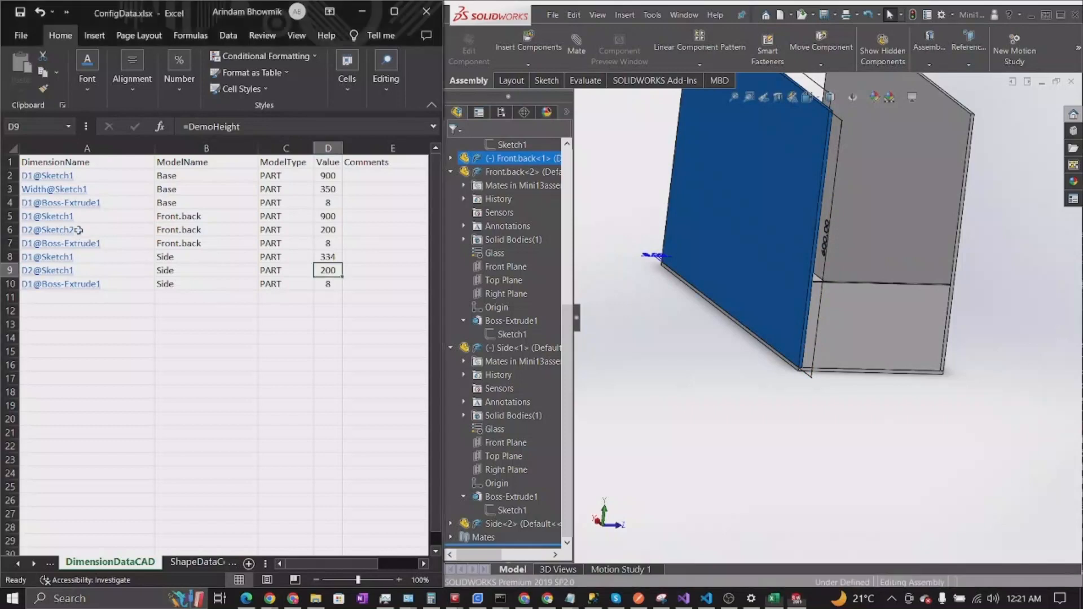
left_click(78, 229)
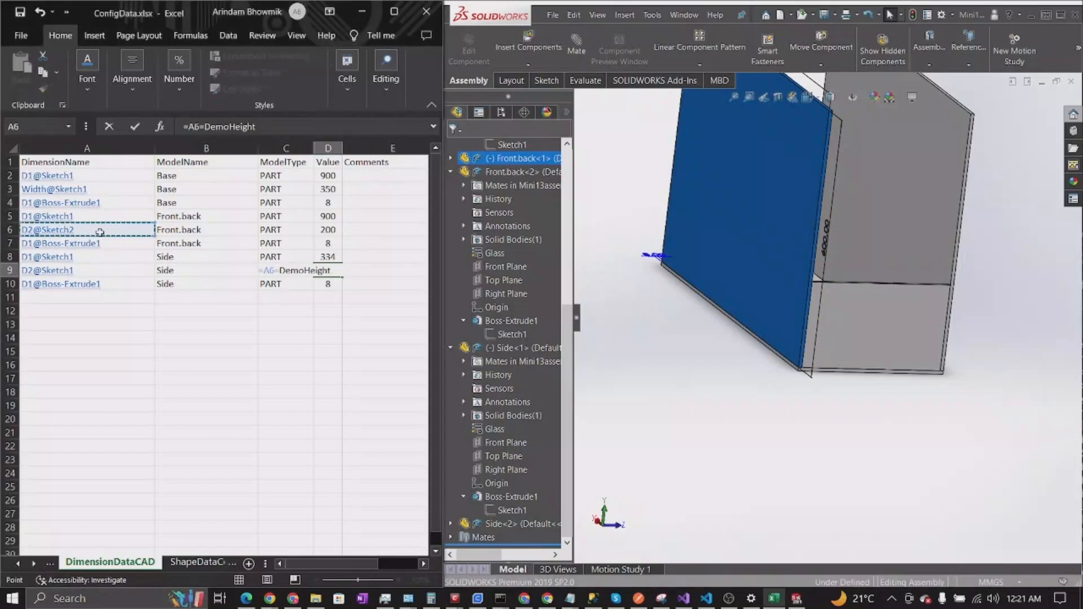
key("Escape")
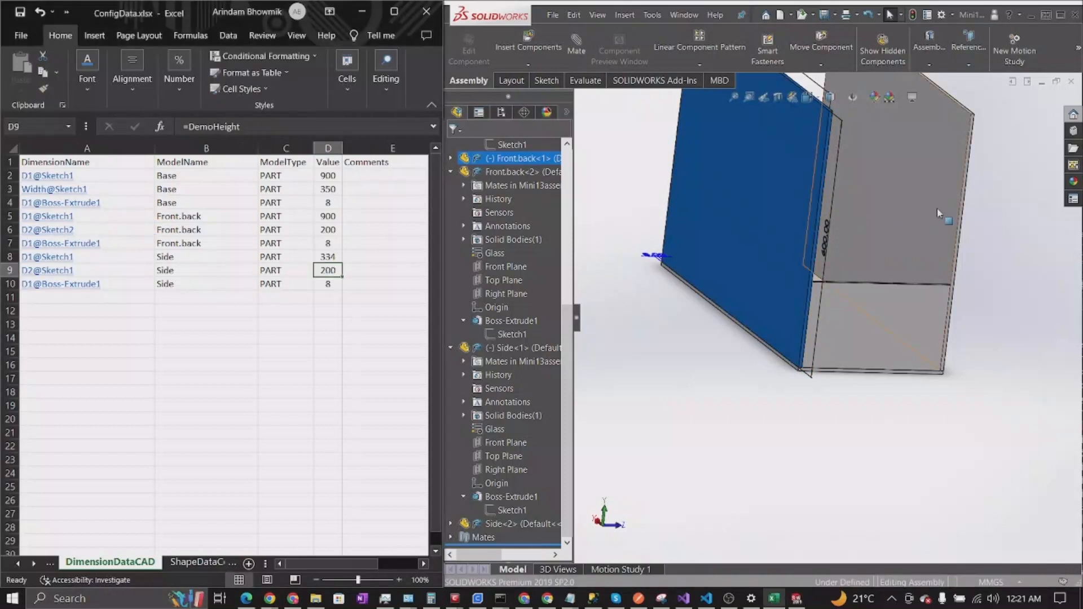
- Correct the Front.back dimension name in cell A6 to D2@Sketch1
left_click(93, 229)
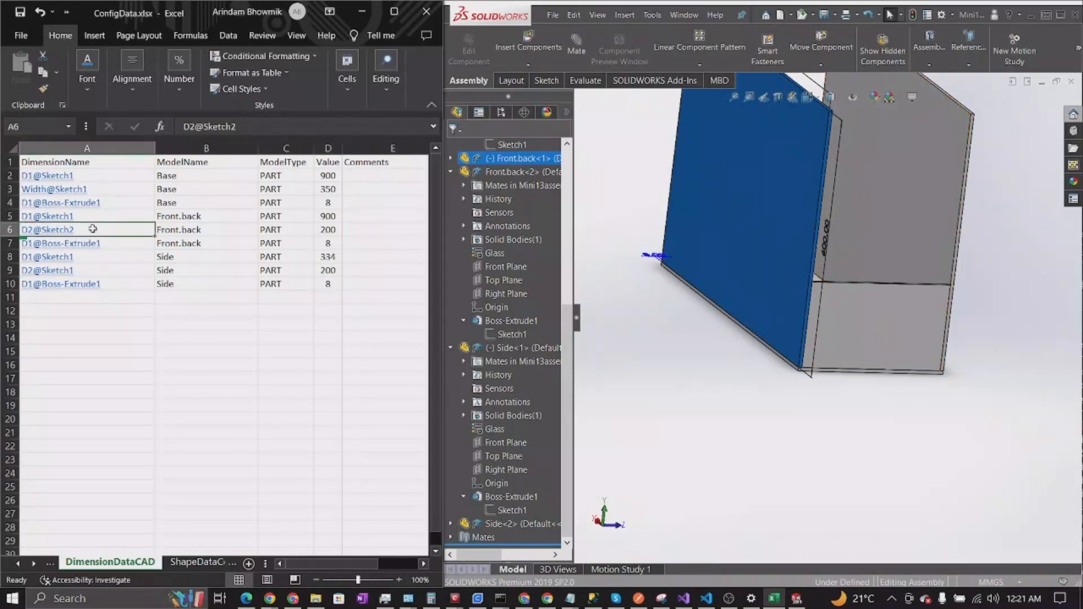
double_click(92, 229)
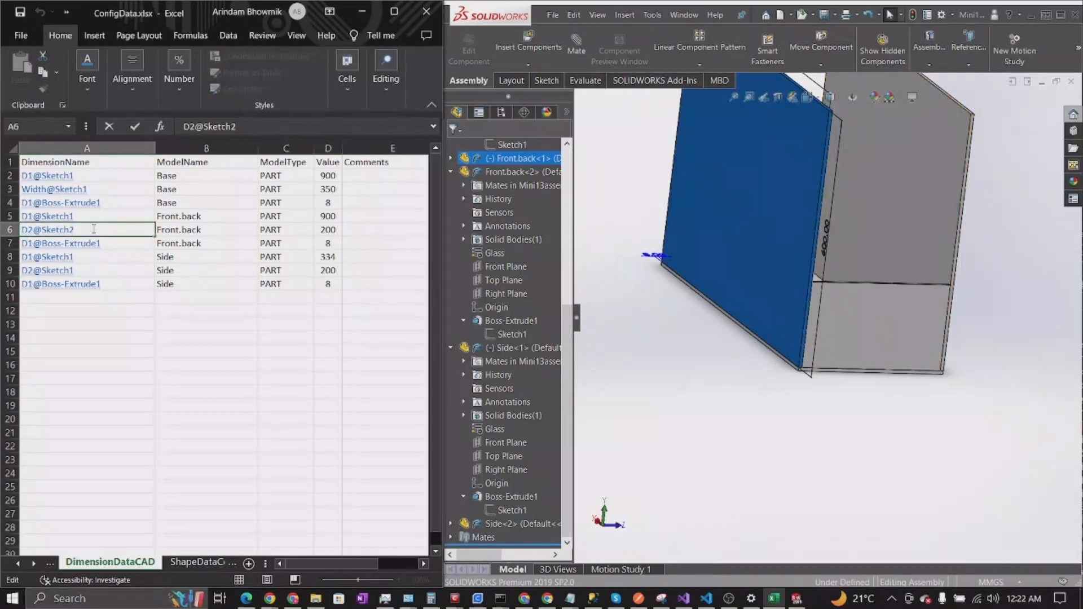
key("BackSpace")
type("1")
left_click(387, 423)
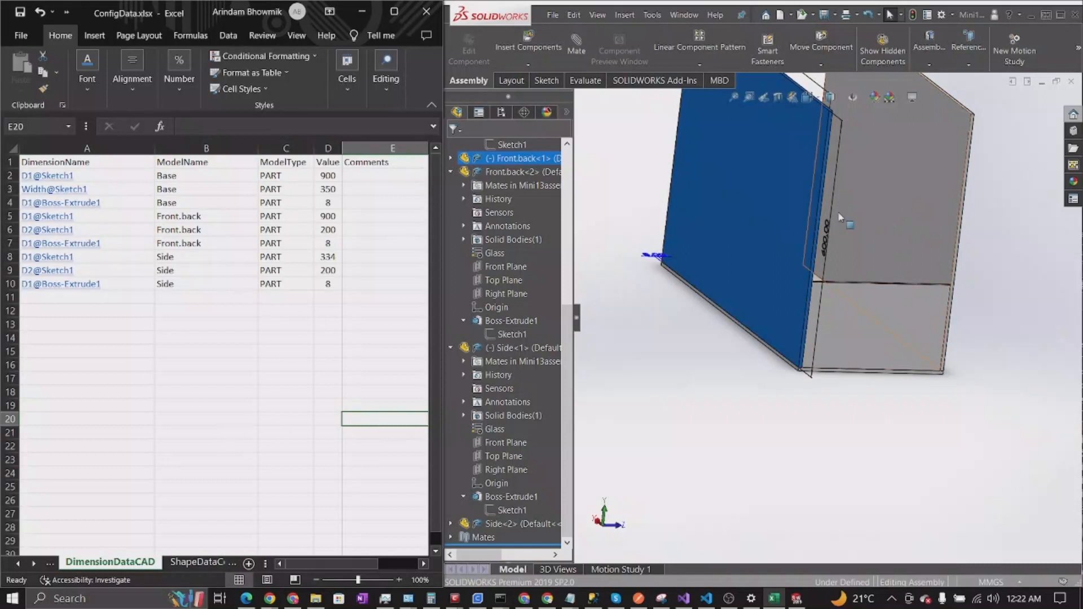
- Clear the panel selection in the assembly and save the ConfigData.xlsx workbook
left_click(1013, 345)
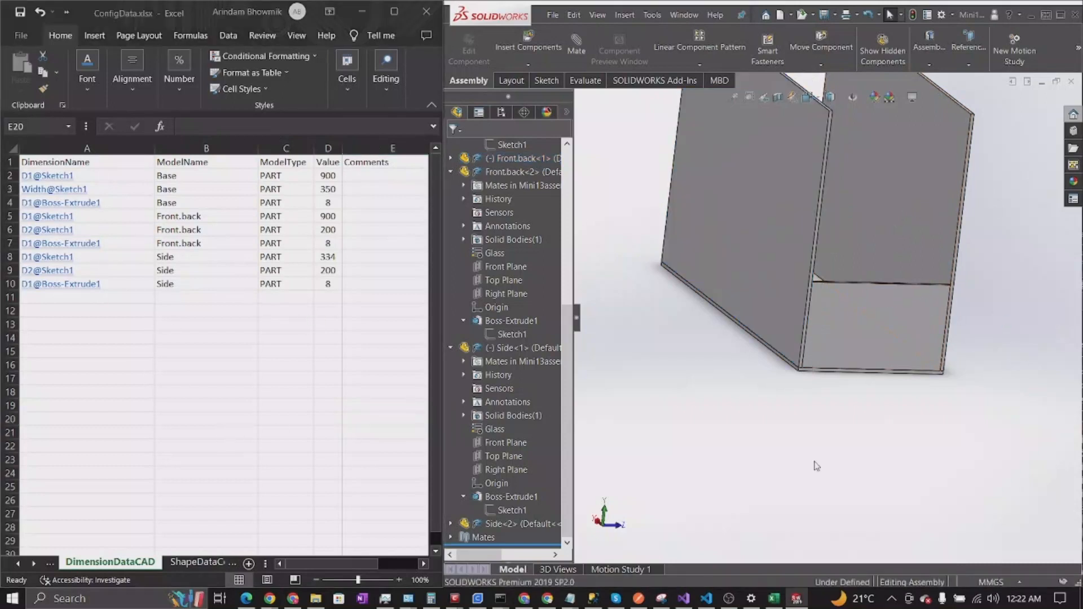
scroll(781, 465, "up", 3)
middle_click_drag(783, 469, 771, 387)
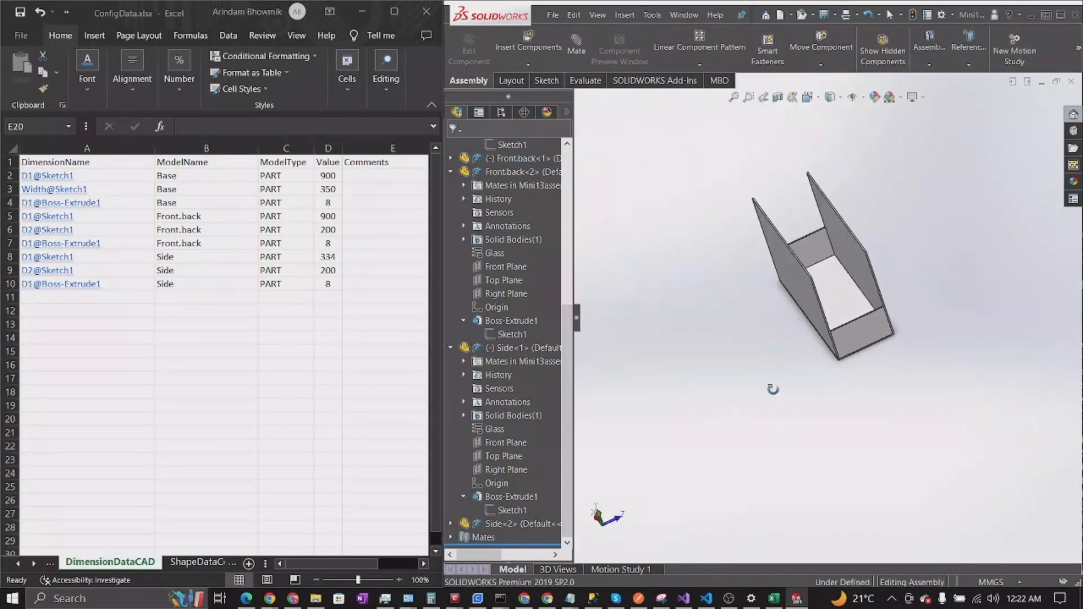
left_click(26, 17)
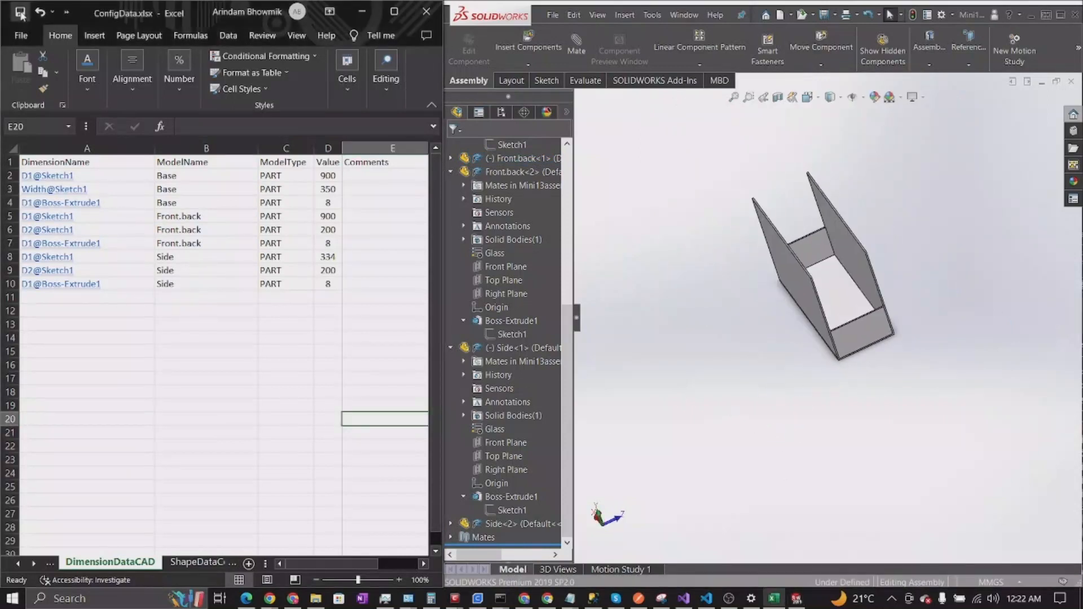
- Rerun SolidworksConfigurator.exe from the CadCasterSWX folder and minimize the folder and console windows
left_click(316, 598)
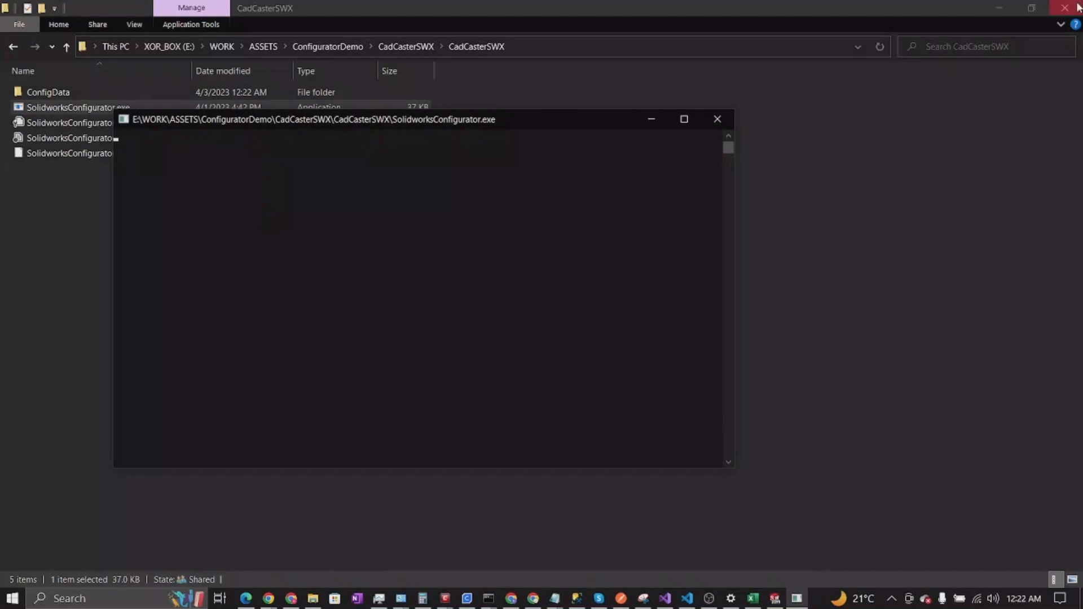
left_click(1000, 8)
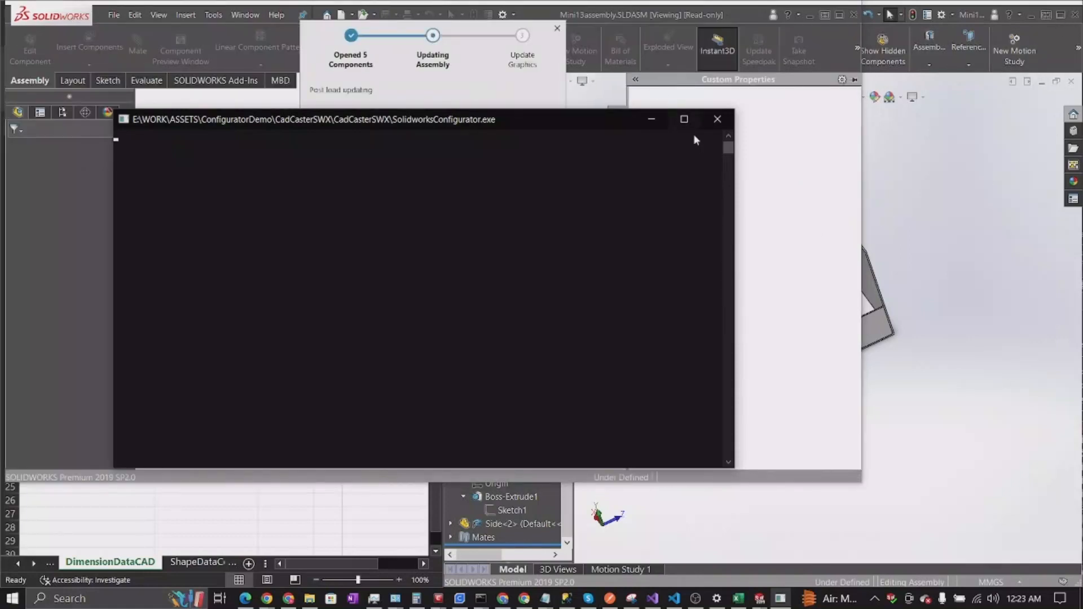
left_click(643, 121)
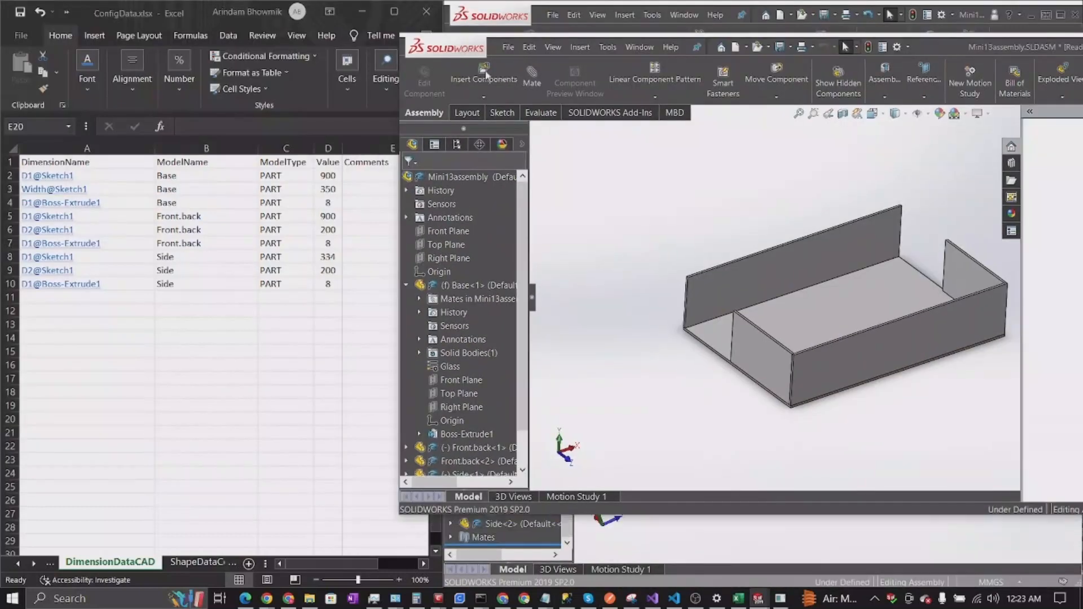
- Display the second Side panel's dimensions in the regenerated assembly and compare its width with the formula in D8
double_click(760, 366)
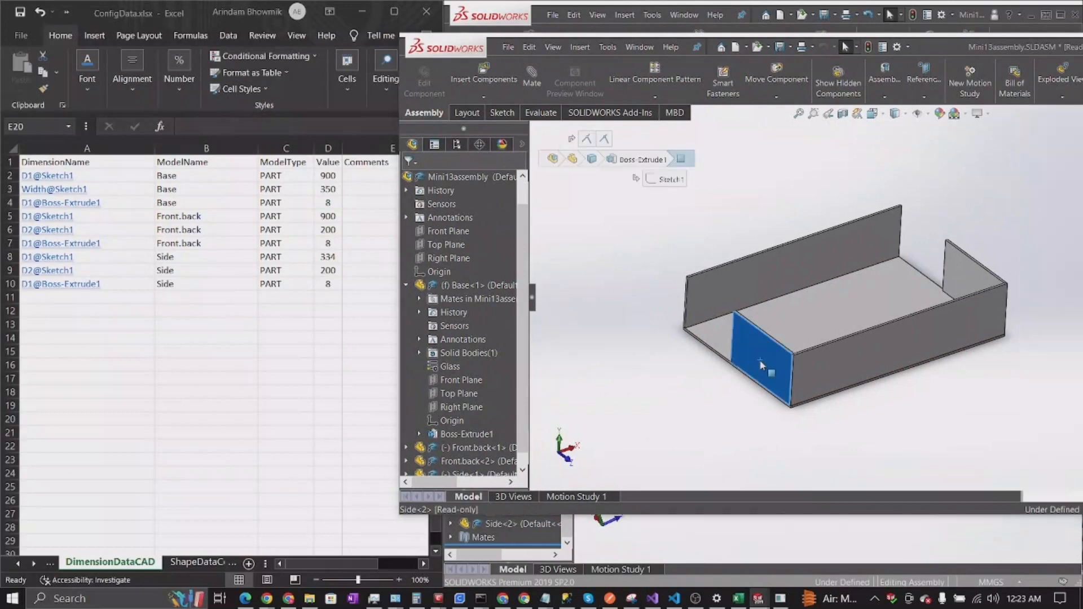
key("Escape")
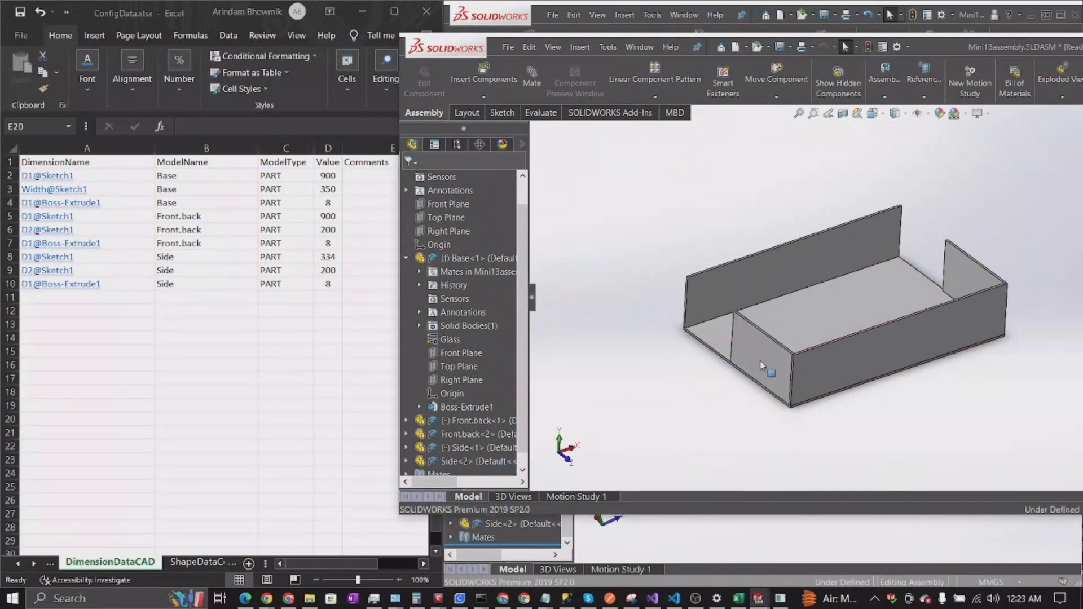
double_click(761, 366)
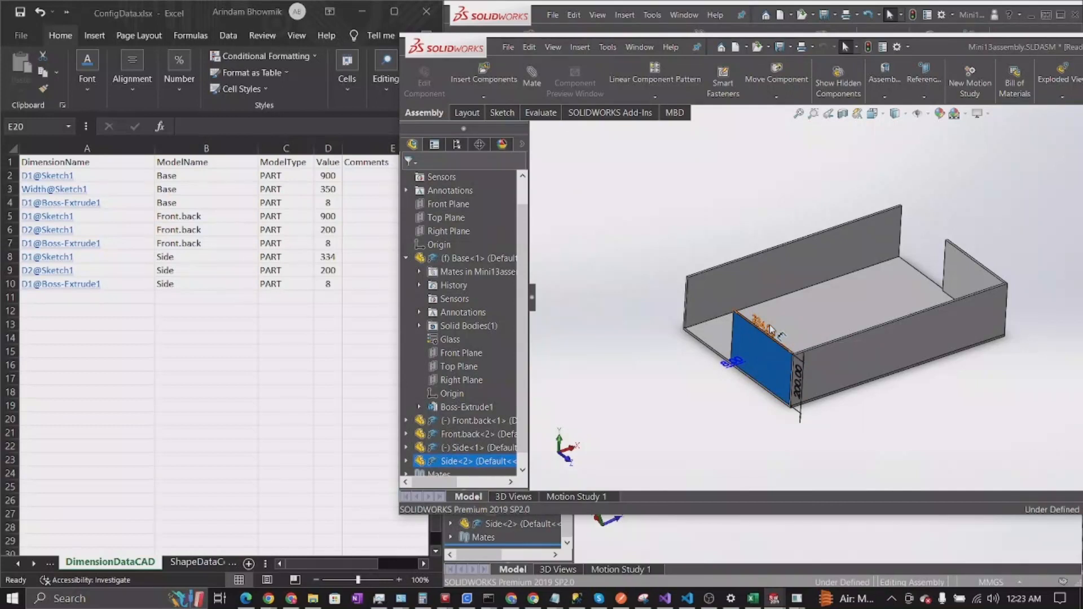
left_click(327, 261)
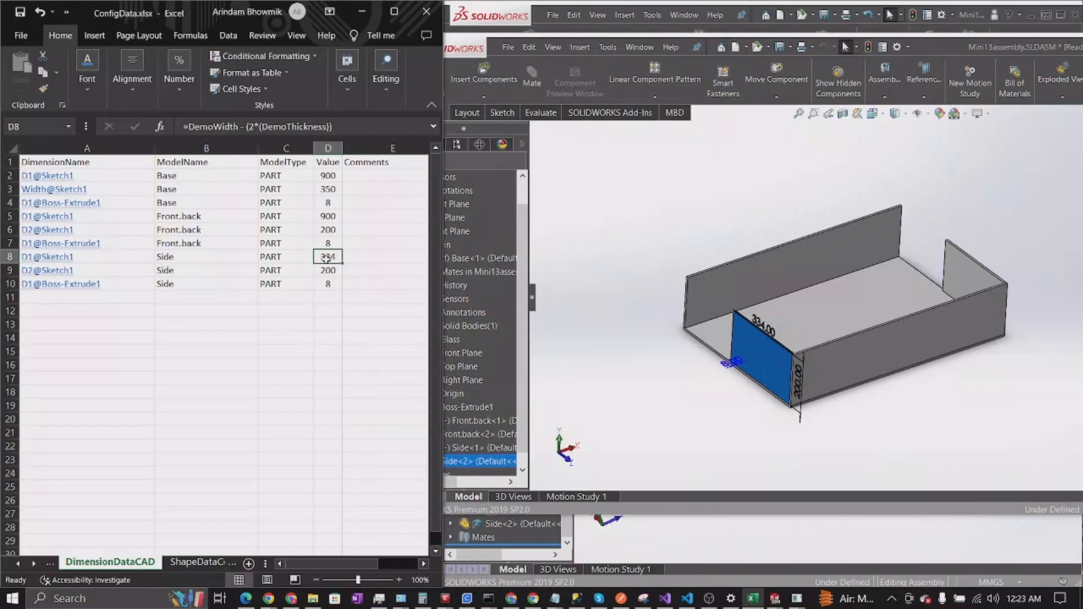
- Display the Base panel's dimensions in the regenerated assembly and inspect the name assigned to its width dimension
left_click(879, 291)
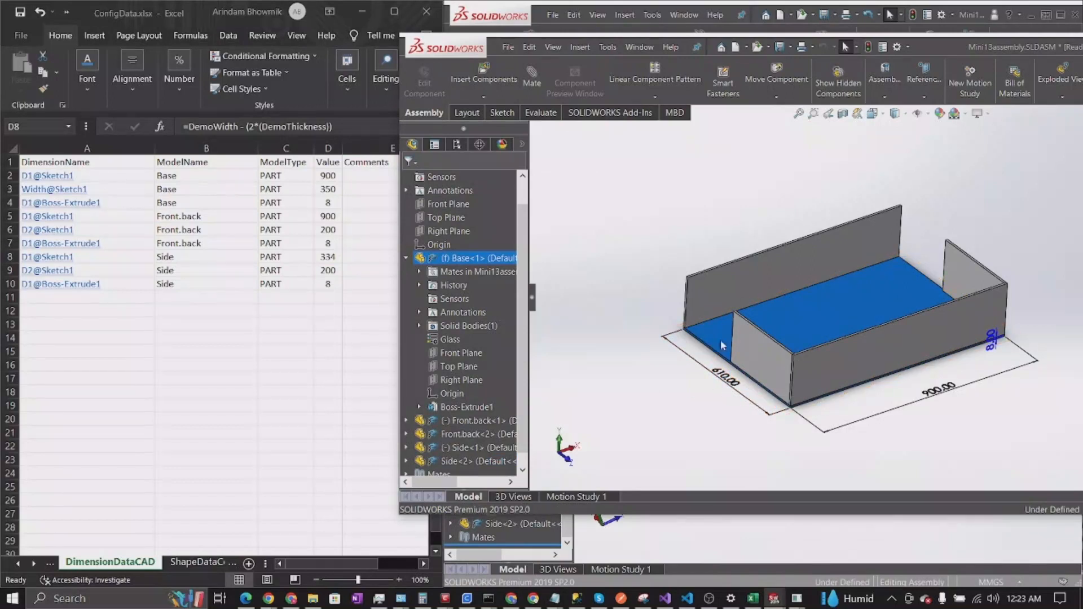
double_click(729, 388)
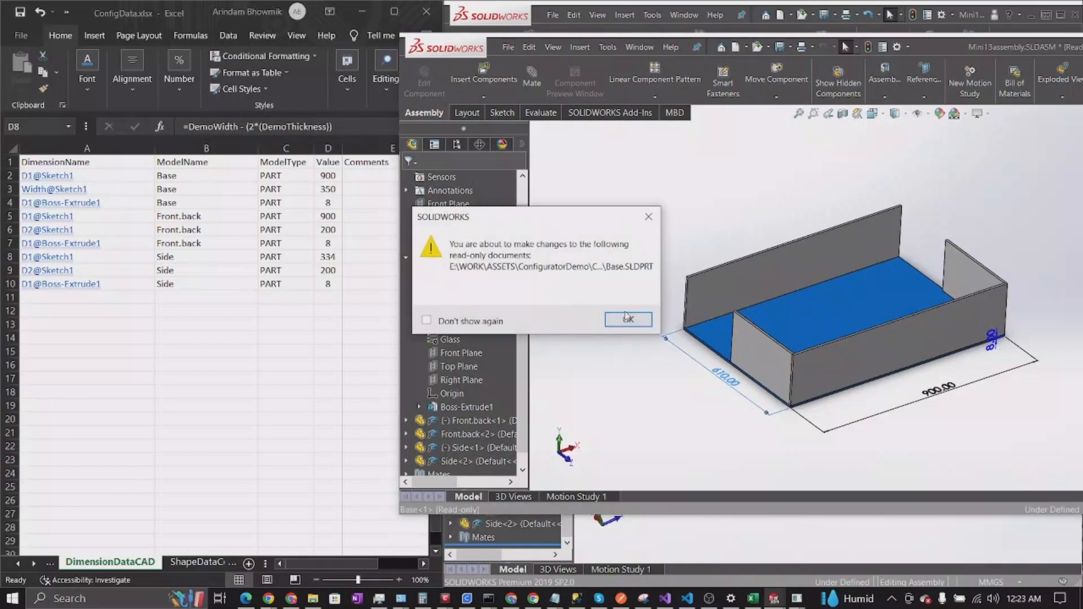
left_click(626, 319)
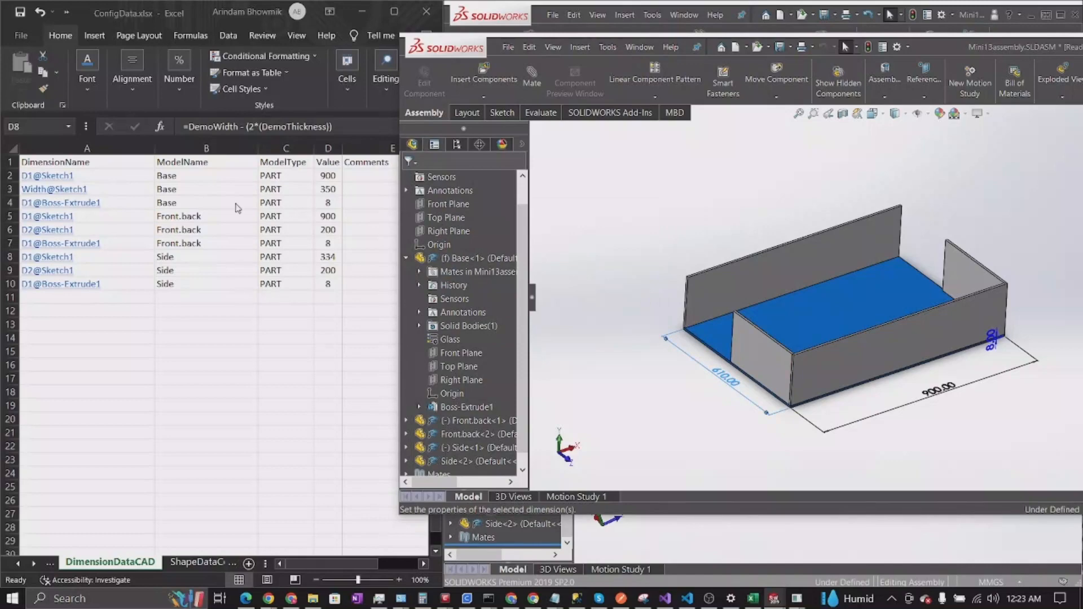
left_click_drag(434, 46, 182, 27)
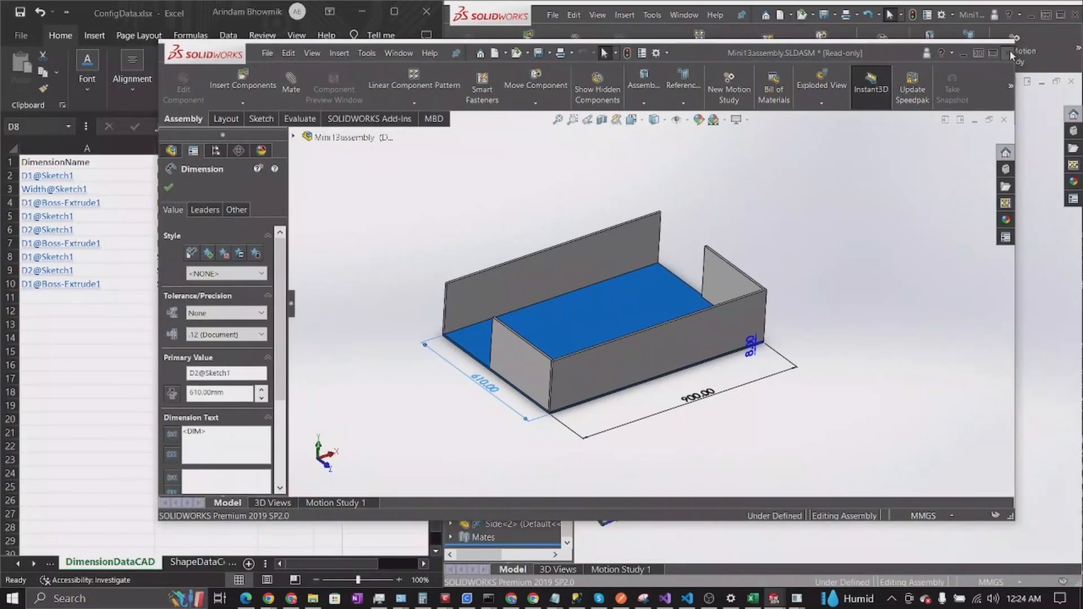
- Close the regenerated read-only assembly and save the original Mini13assembly together with its modified Base, Front.back and Side parts
left_click(1009, 49)
left_click(273, 255)
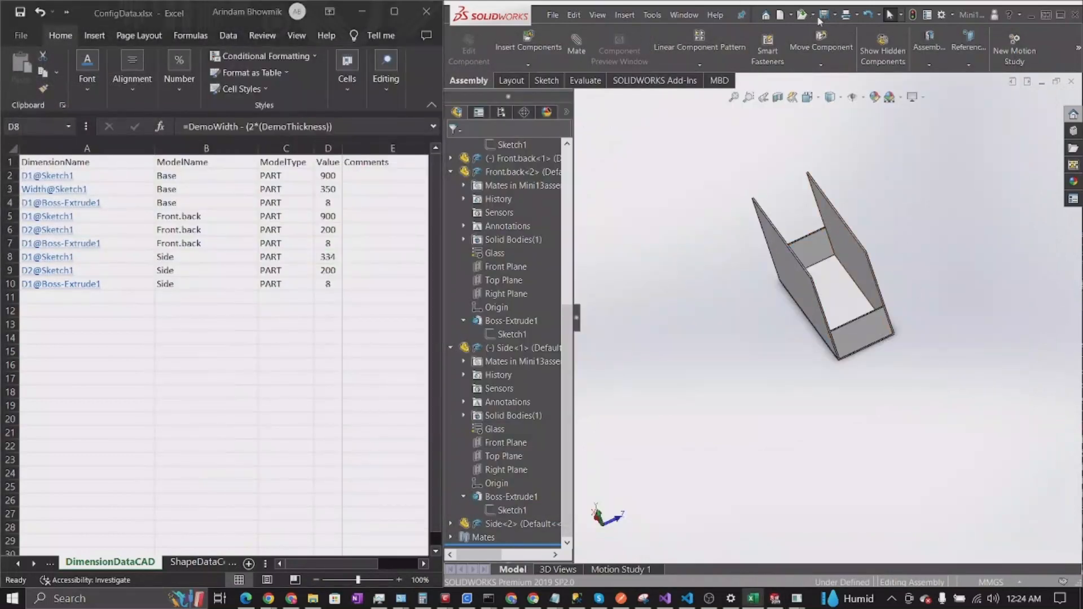
left_click(823, 17)
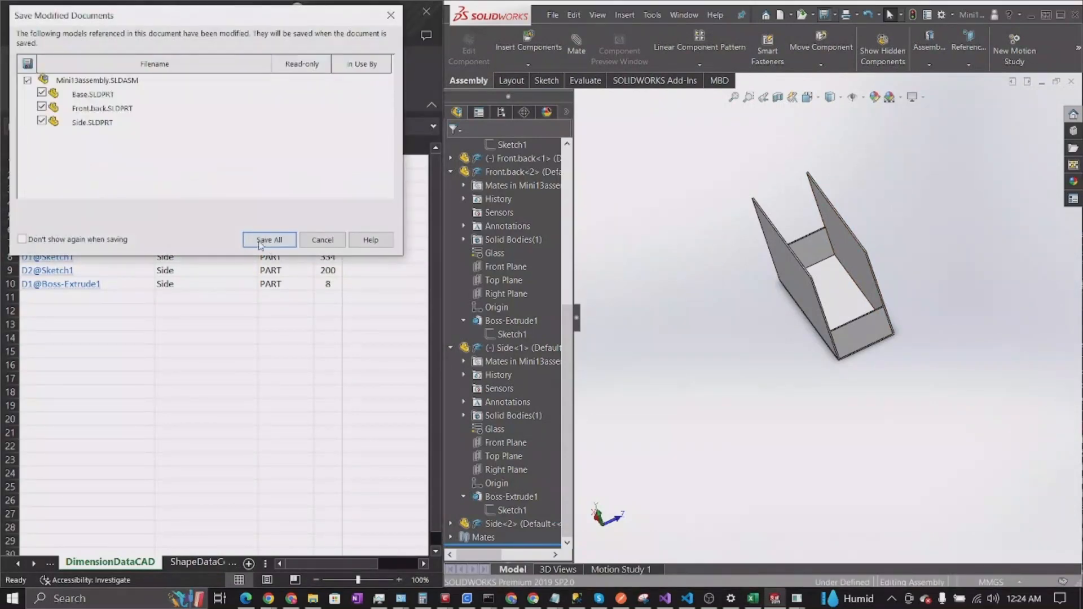
left_click(262, 240)
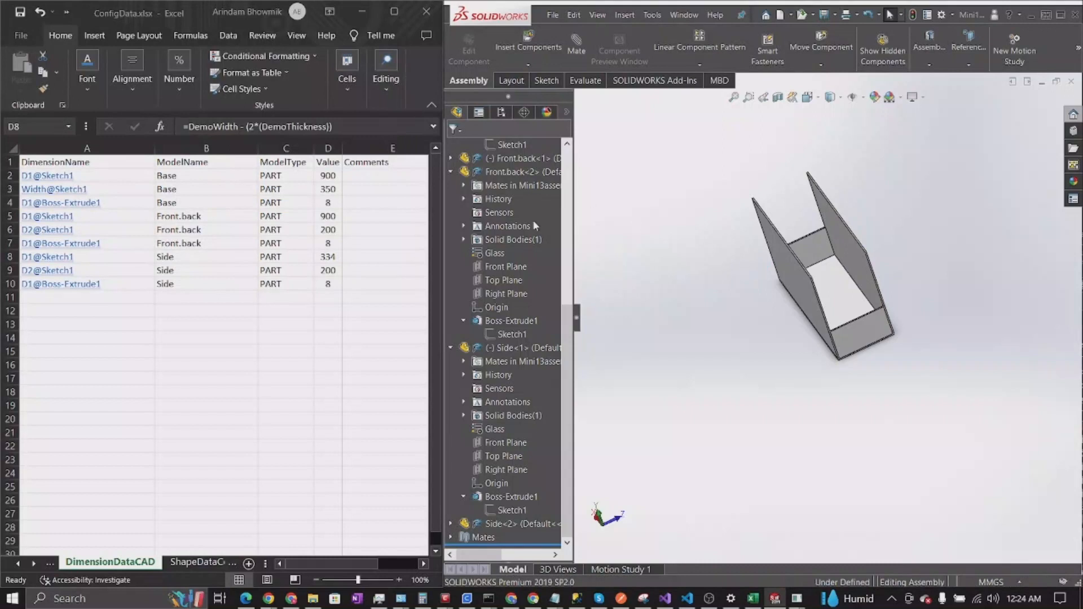
- Open Sketch1 of the Base part to check its dimensions against the sheet, and exit the sketch
scroll(494, 252, "up", 6)
scroll(494, 252, "up", 1)
double_click(503, 417)
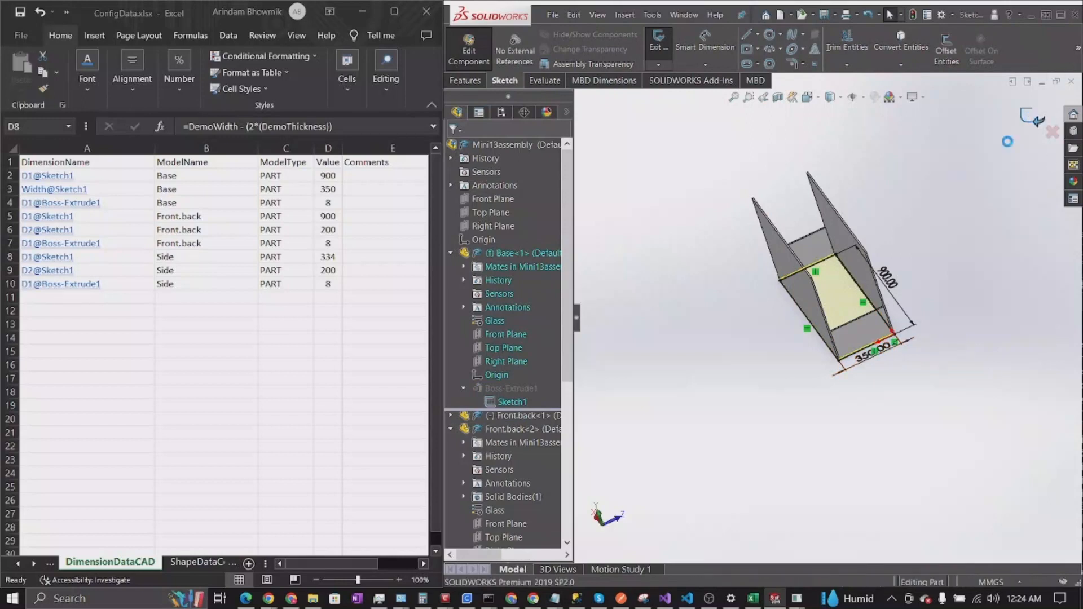
left_click(345, 448)
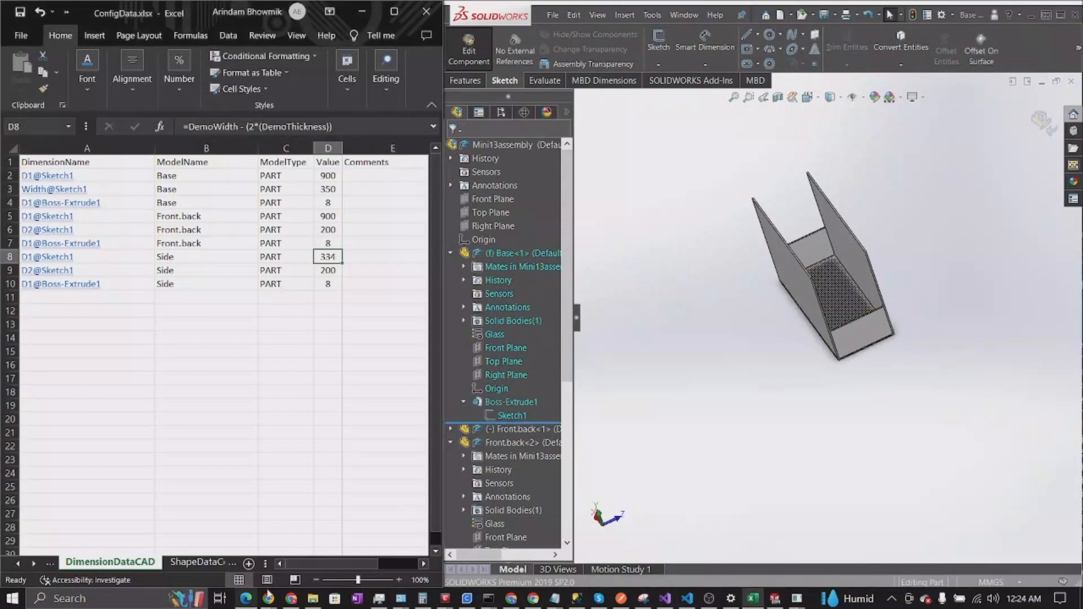
- Rerun SolidworksConfigurator.exe from the CadCasterSWX folder, minimize the folder window and dismiss the completion message
left_click(314, 602)
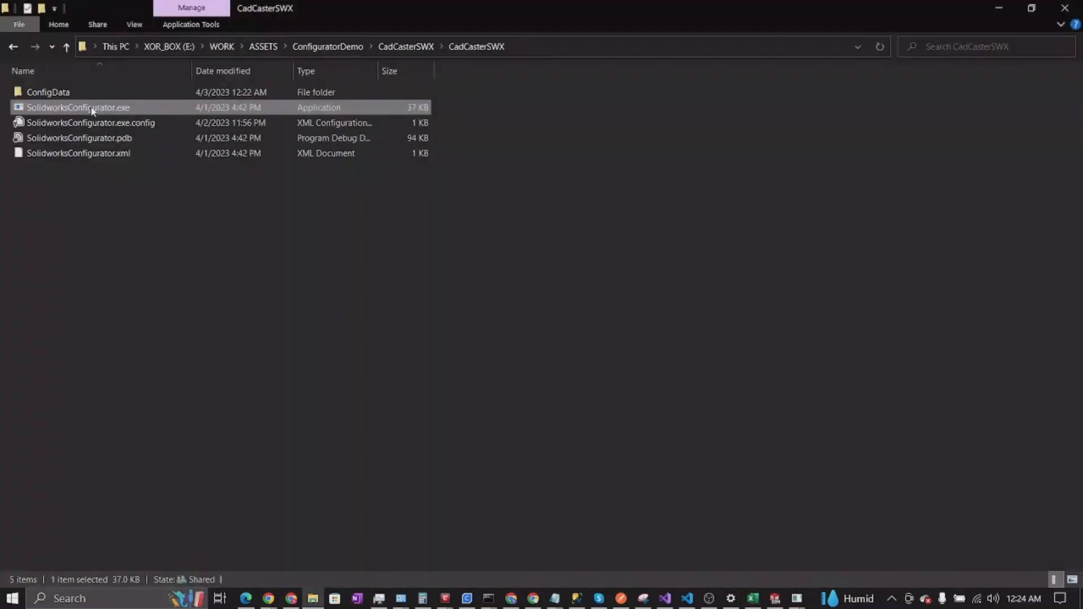
double_click(92, 109)
right_click(92, 107)
left_click(133, 137)
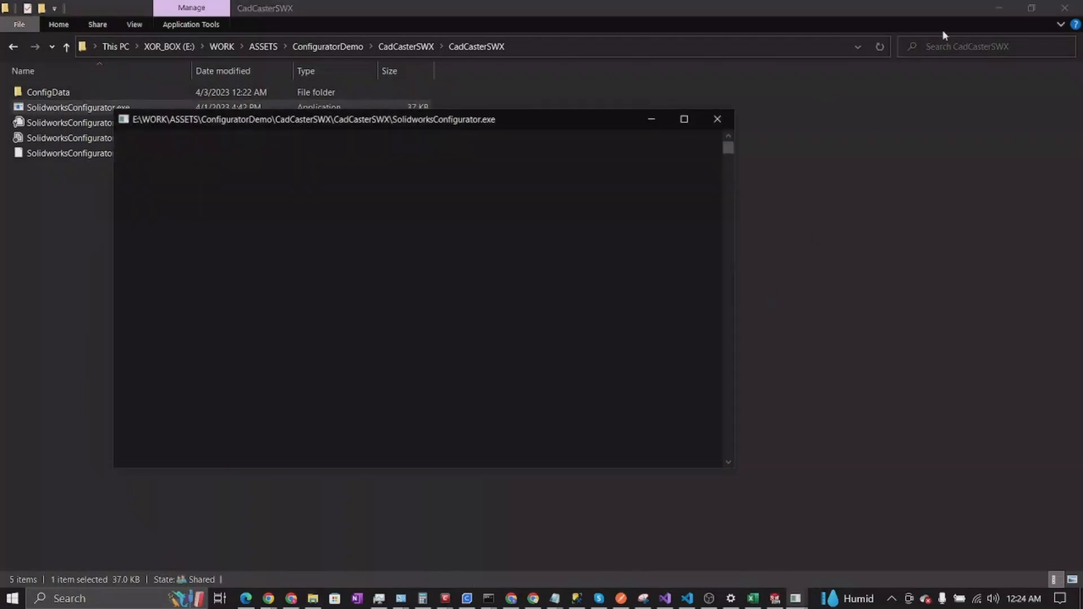
left_click(1004, 9)
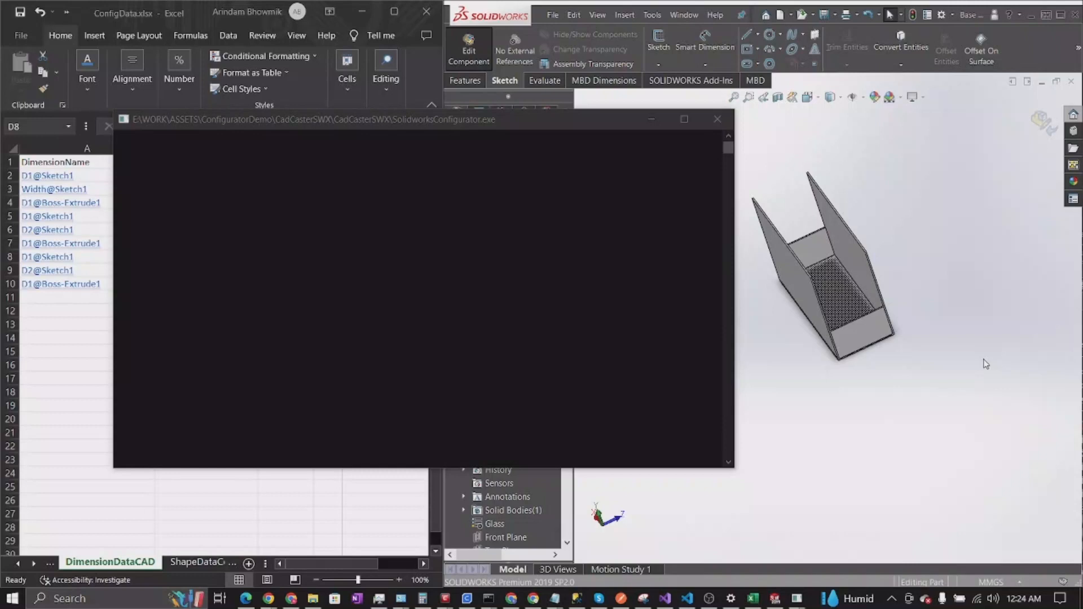
mouse_move(776, 601)
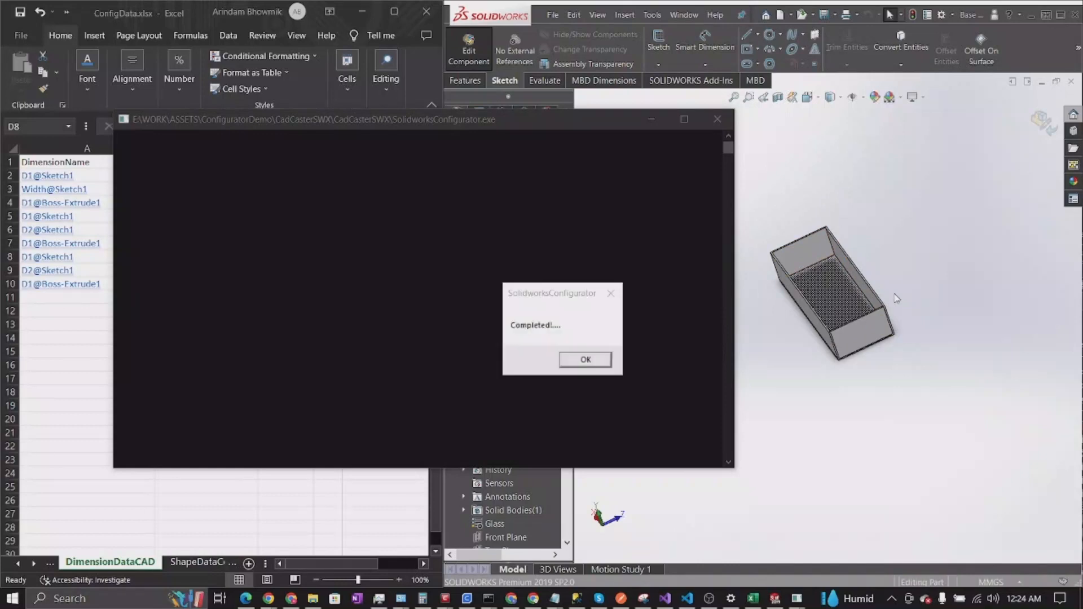
left_click(603, 360)
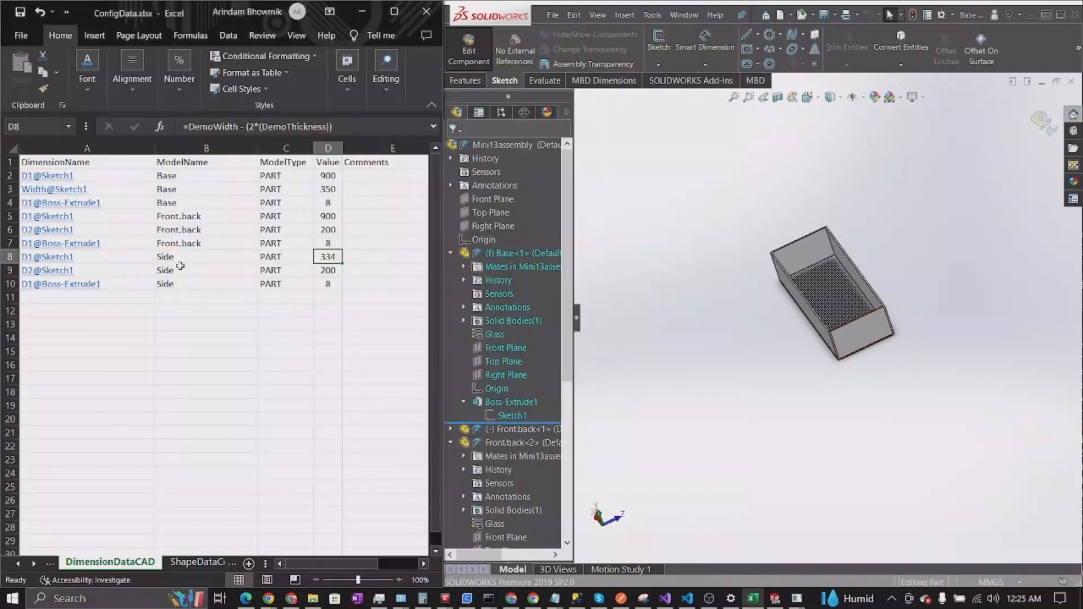
- Leave part editing to return to the assembly, and display the ShapeDataComponent sheet of ConfigData.xlsx
left_click(1042, 121)
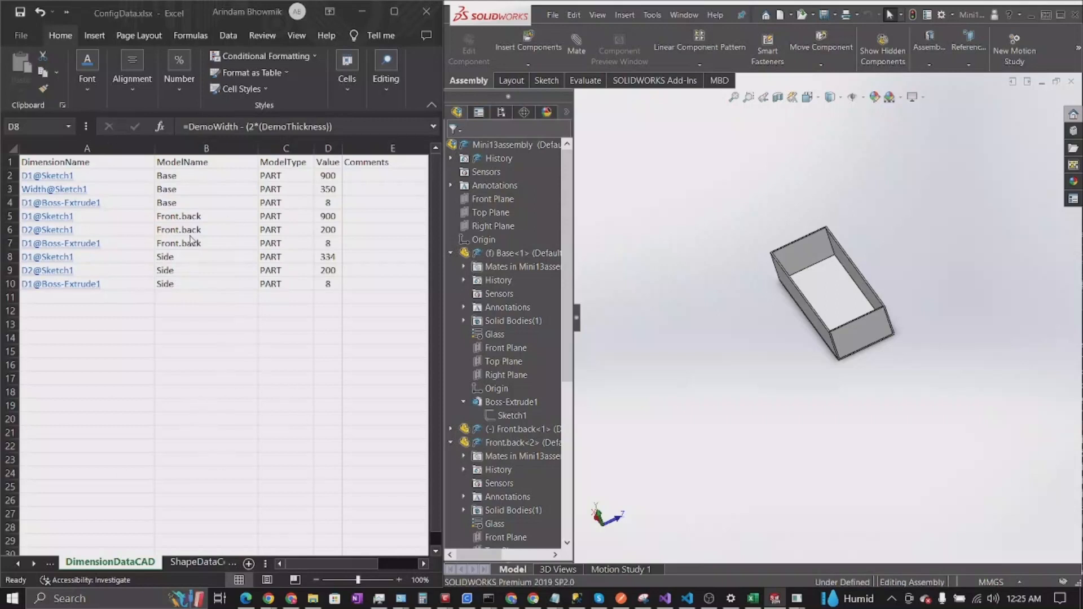
left_click(184, 565)
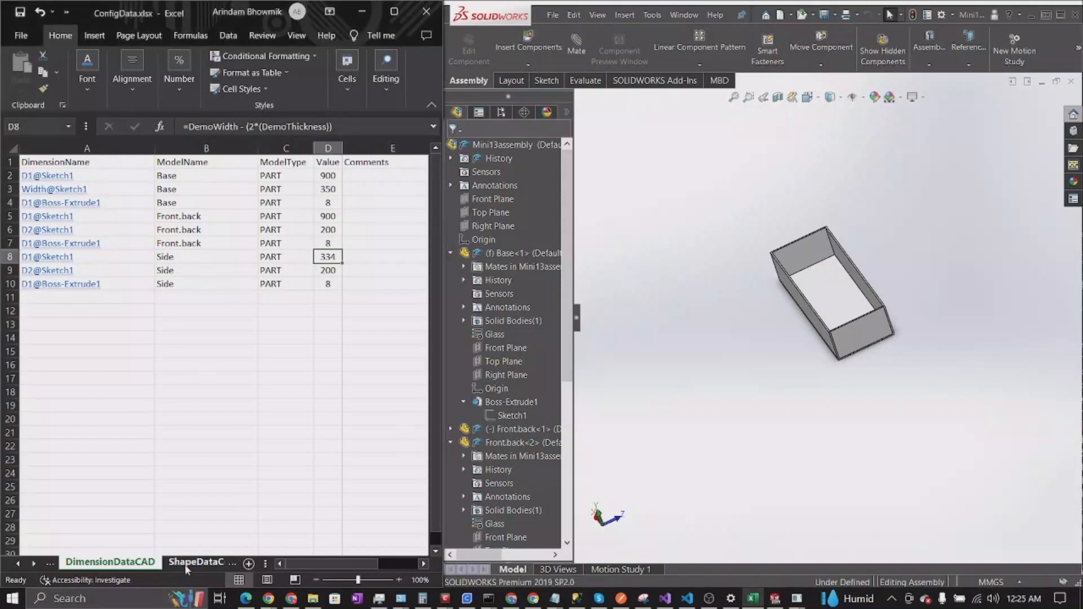
left_click(185, 565)
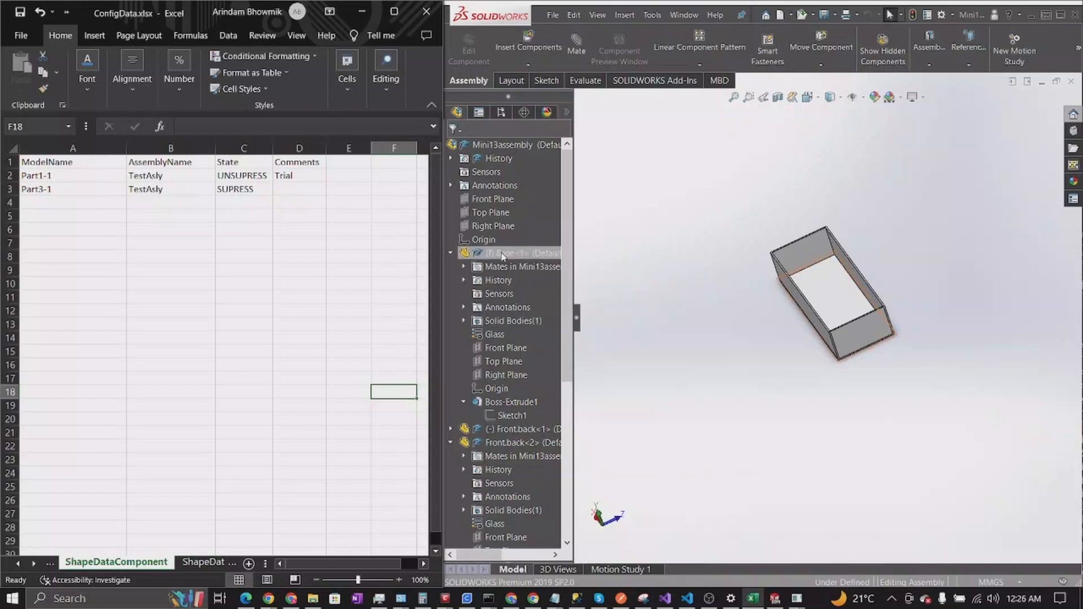
- Try to open the Base component's name for renaming in the assembly's feature tree
left_click(502, 254)
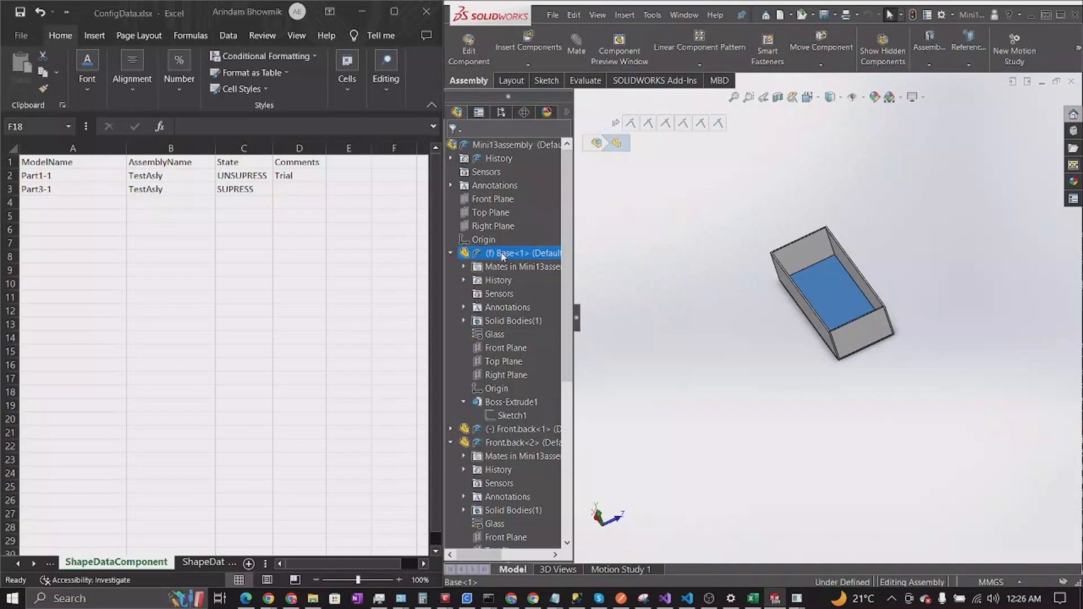
right_click(502, 255)
left_click(556, 571)
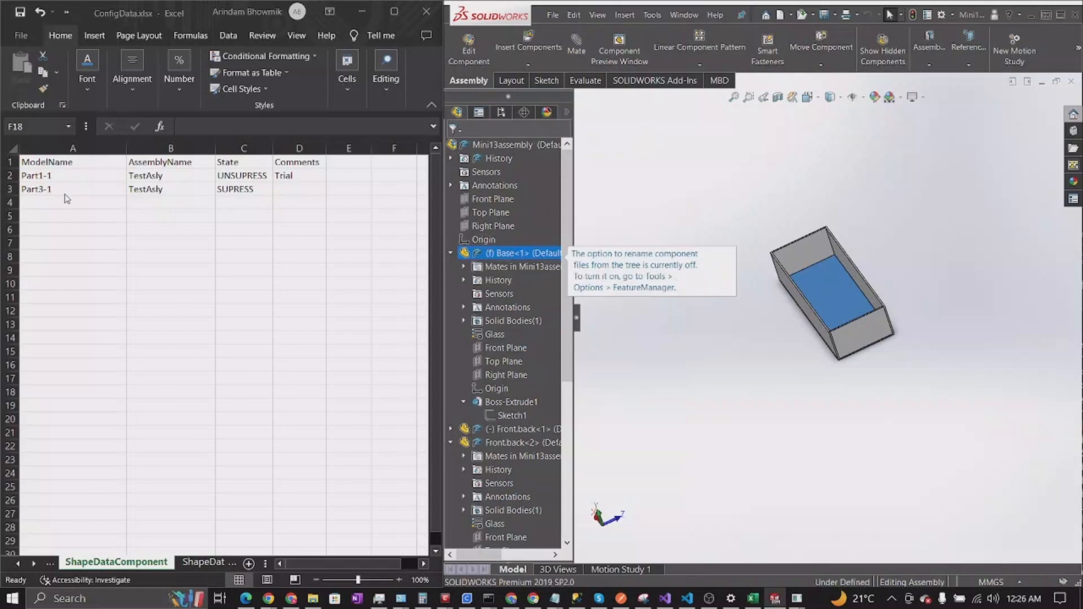
- Replace the first ModelName entry in cell A2 of the ShapeDataComponent sheet with Base
left_click(74, 180)
double_click(75, 176)
left_click_drag(77, 176, 20, 176)
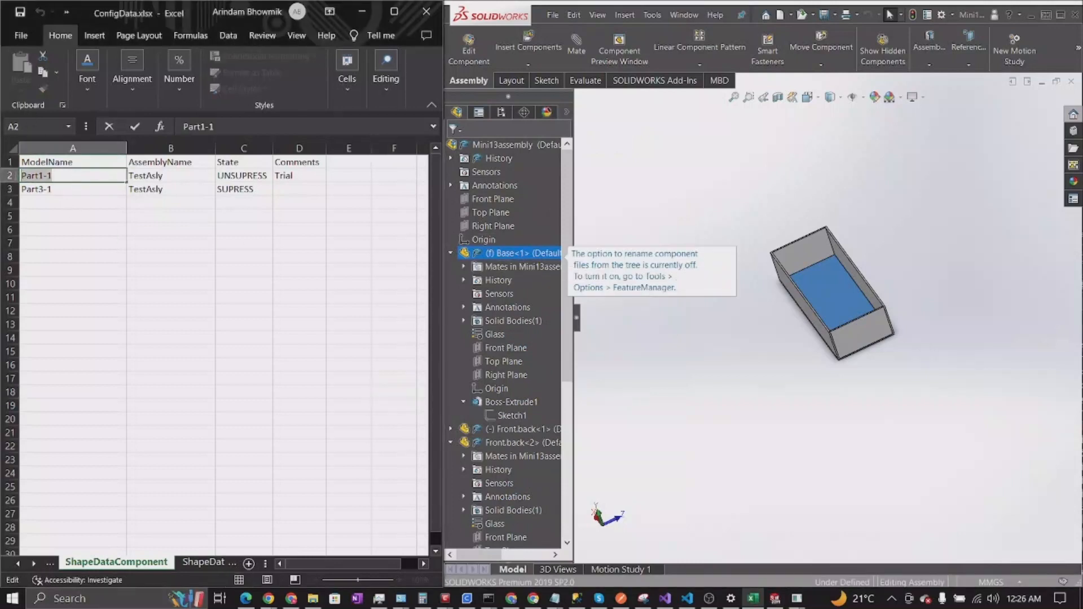
type("Base")
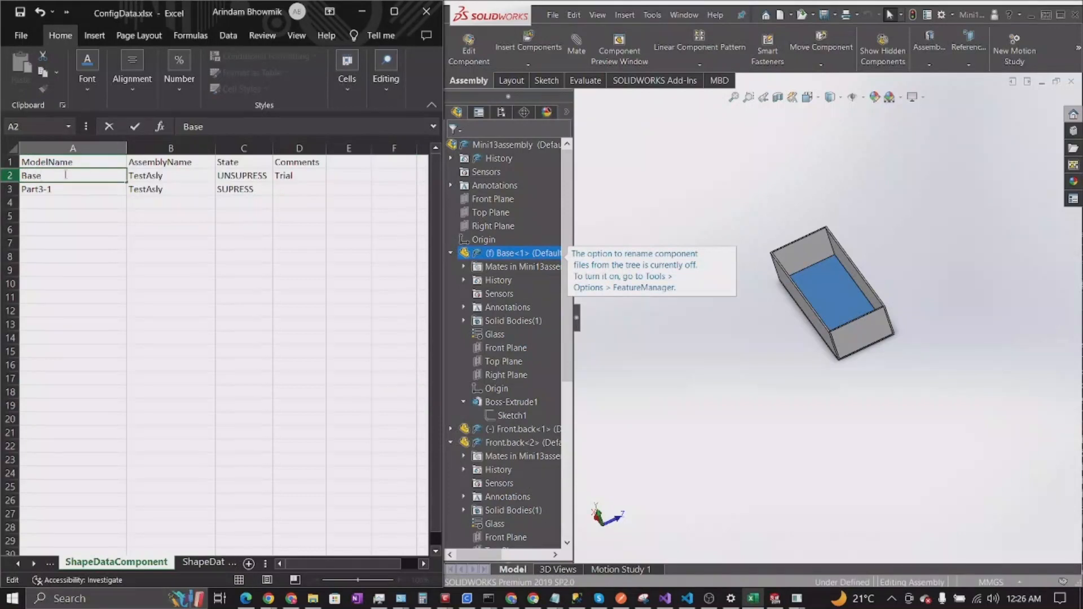
left_click(162, 178)
- Try to open the top-level Mini13assembly name for renaming in the feature tree
left_click(492, 144)
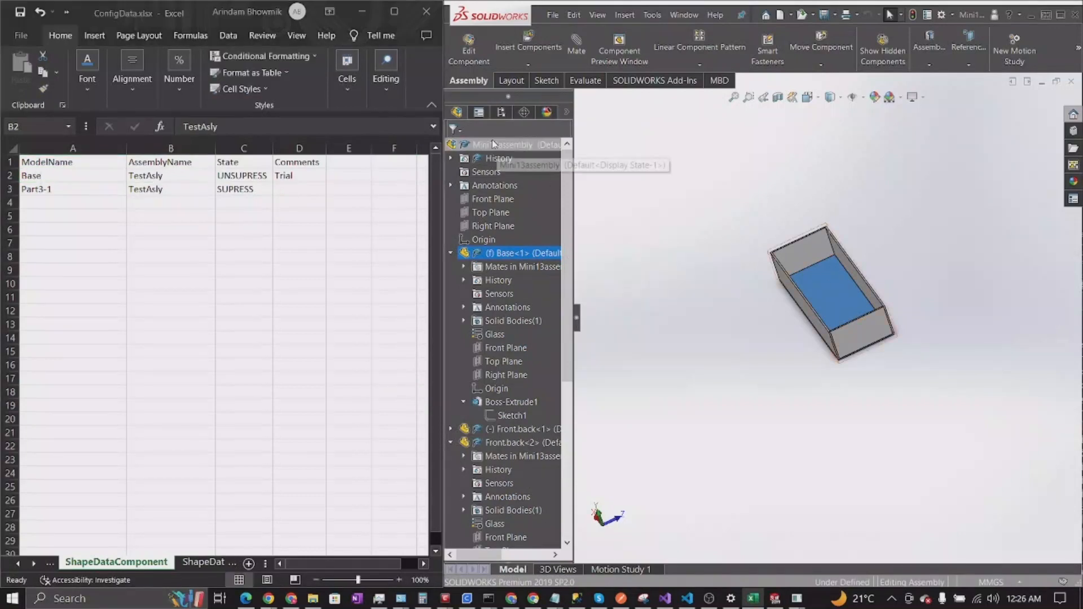
left_click(492, 144)
right_click(498, 147)
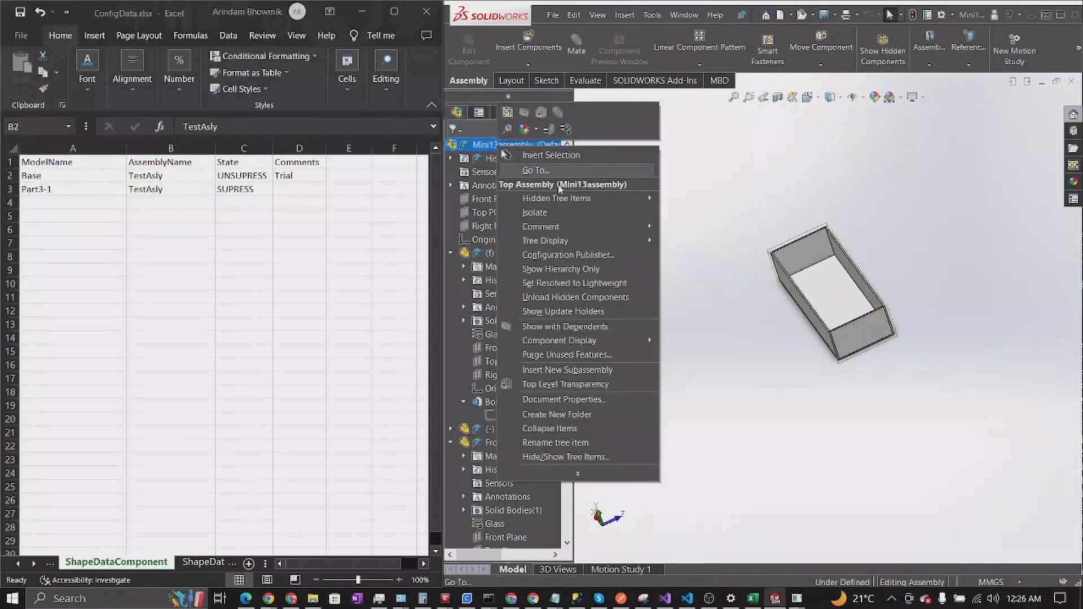
left_click(575, 444)
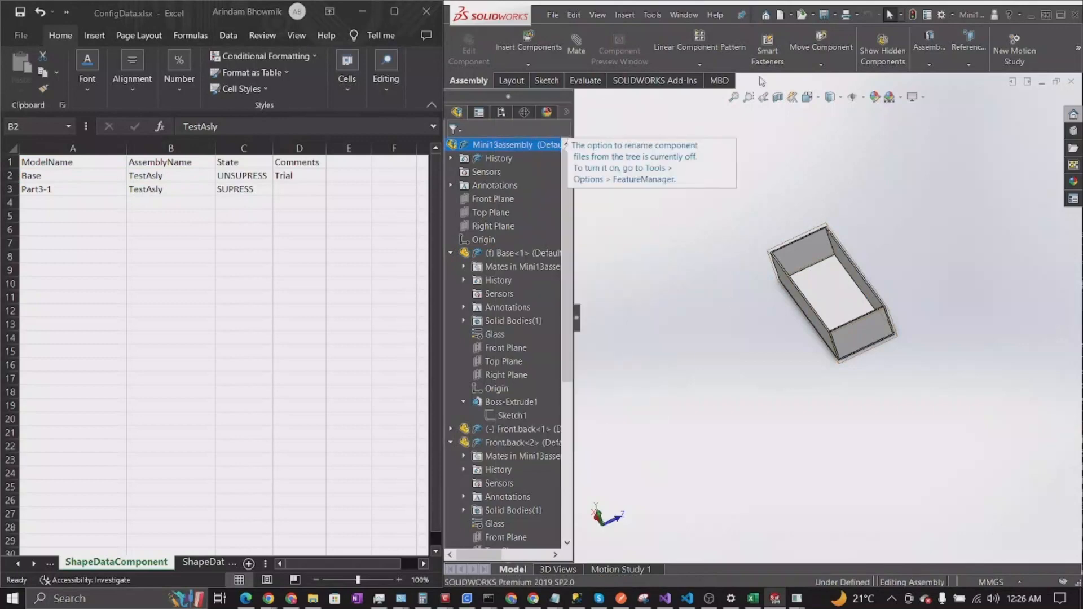
- Search the system options for "renam" and enable "Allow component files to be renamed from FeatureManager tree"
left_click(941, 16)
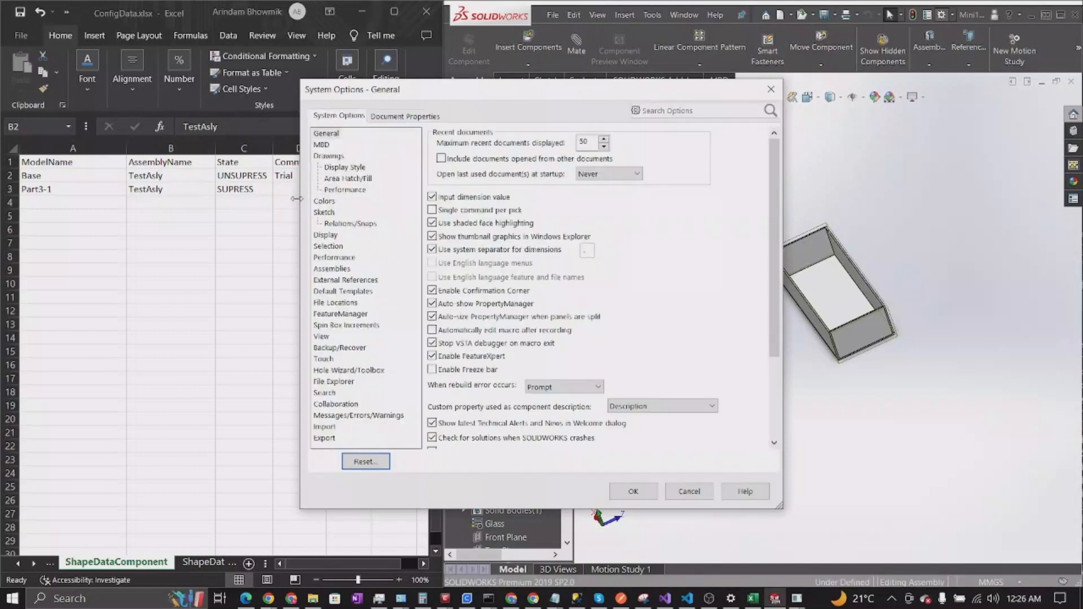
left_click(419, 117)
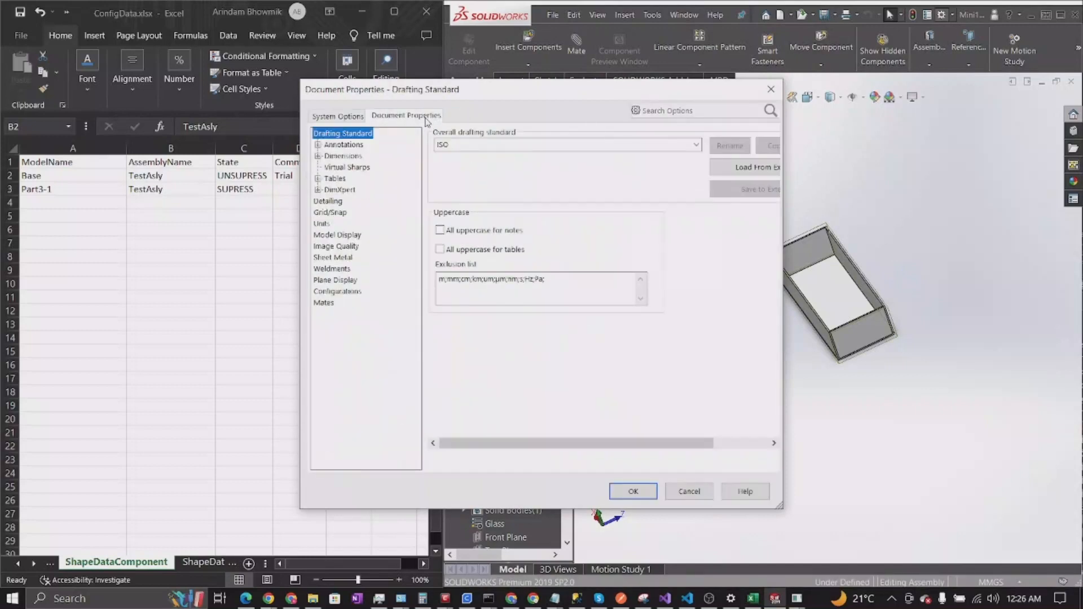
left_click(334, 117)
left_click(682, 107)
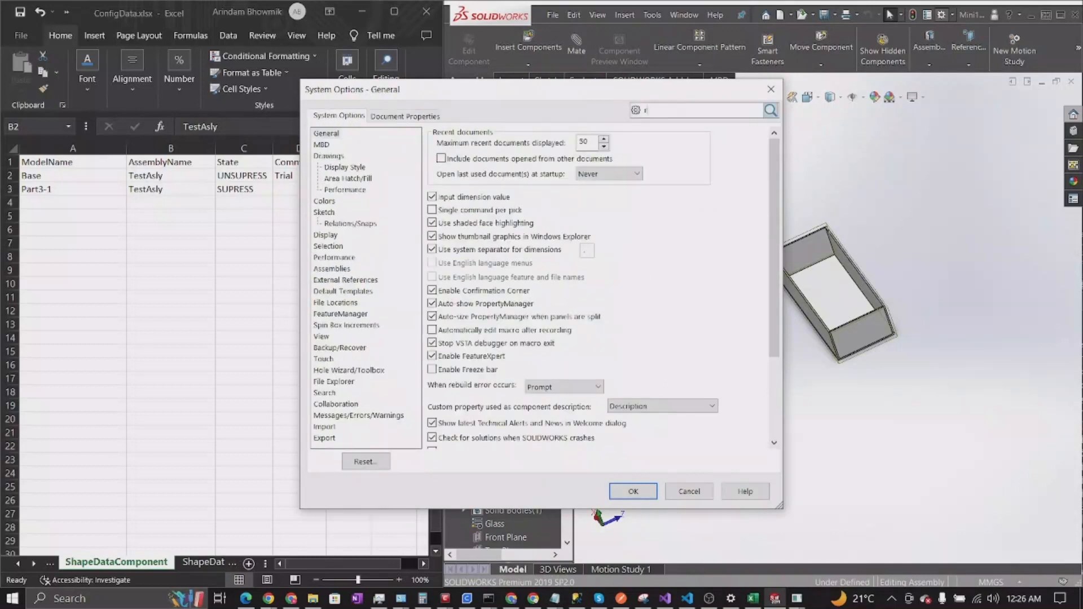
type("renam")
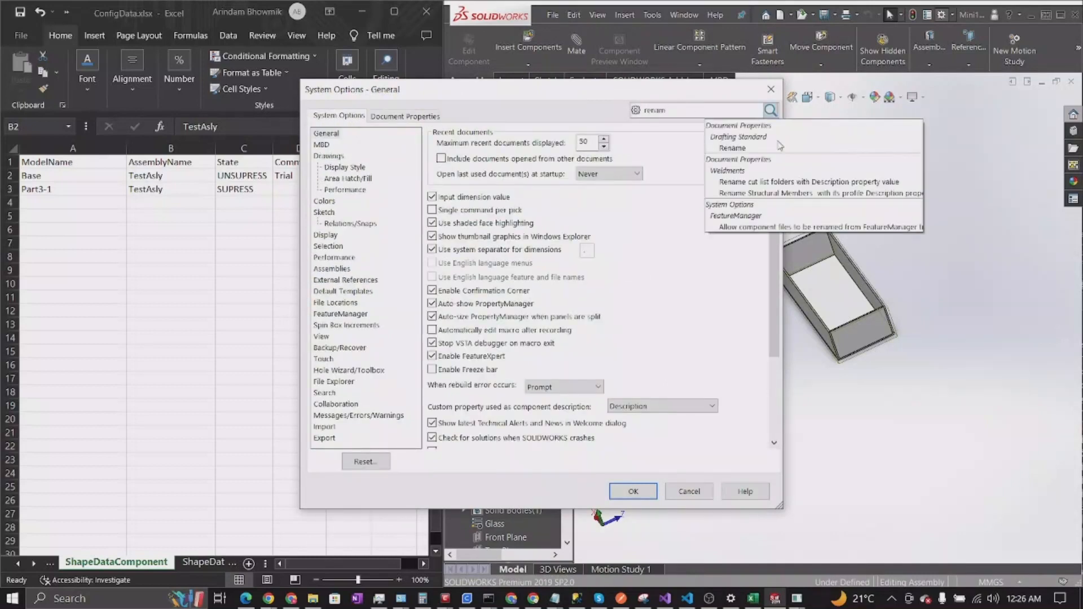
left_click(733, 149)
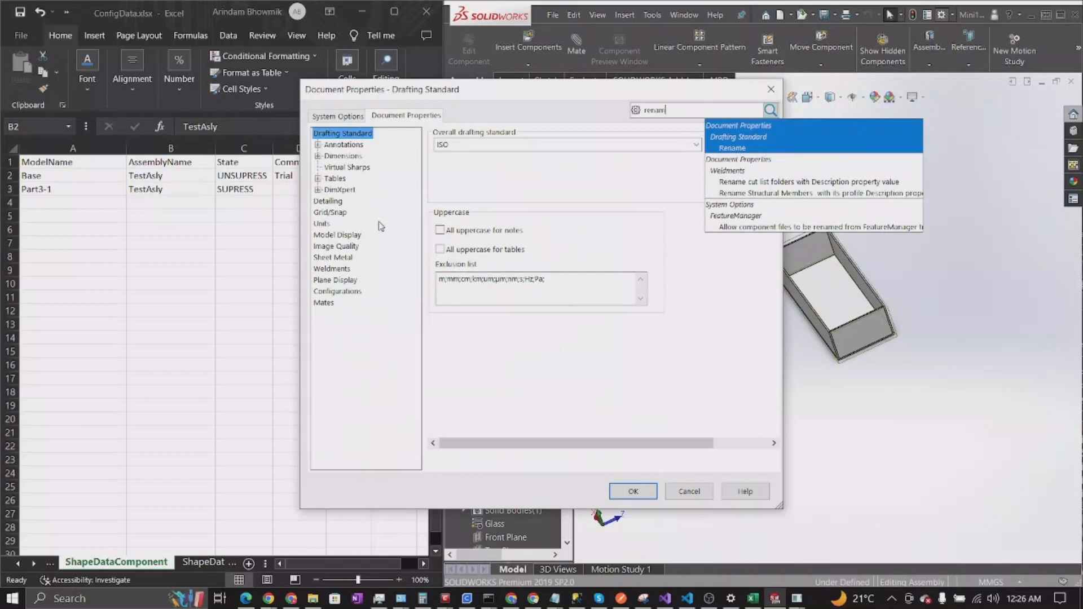
left_click(762, 183)
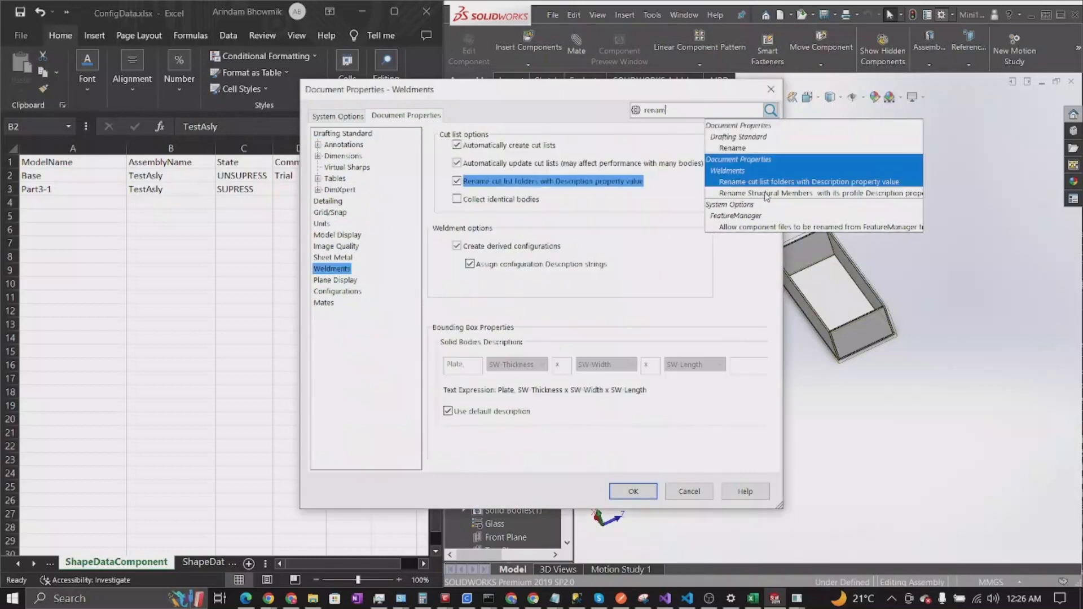
left_click(762, 227)
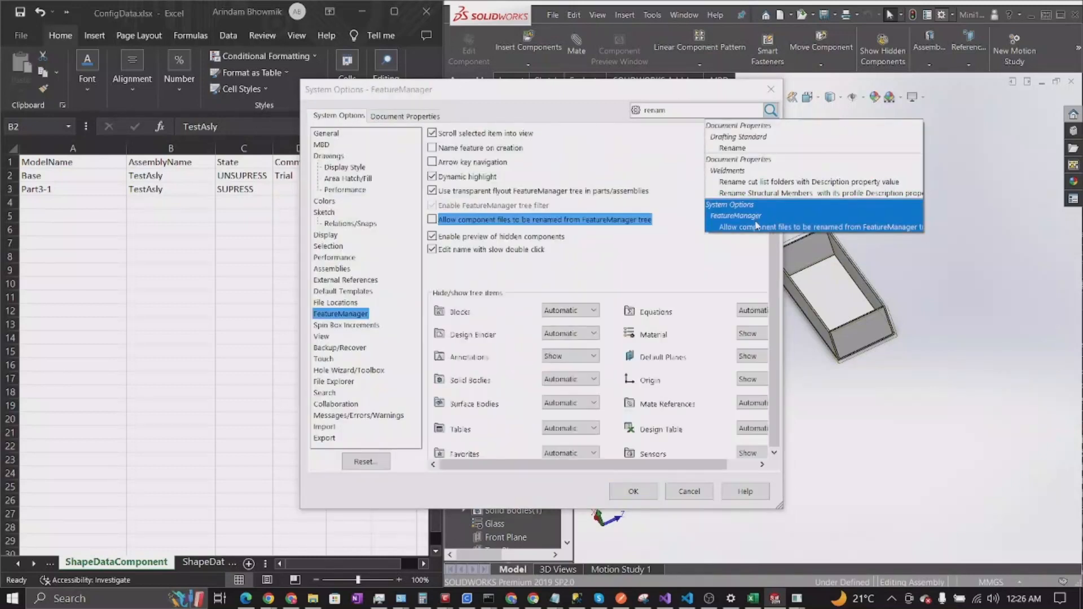
left_click(480, 220)
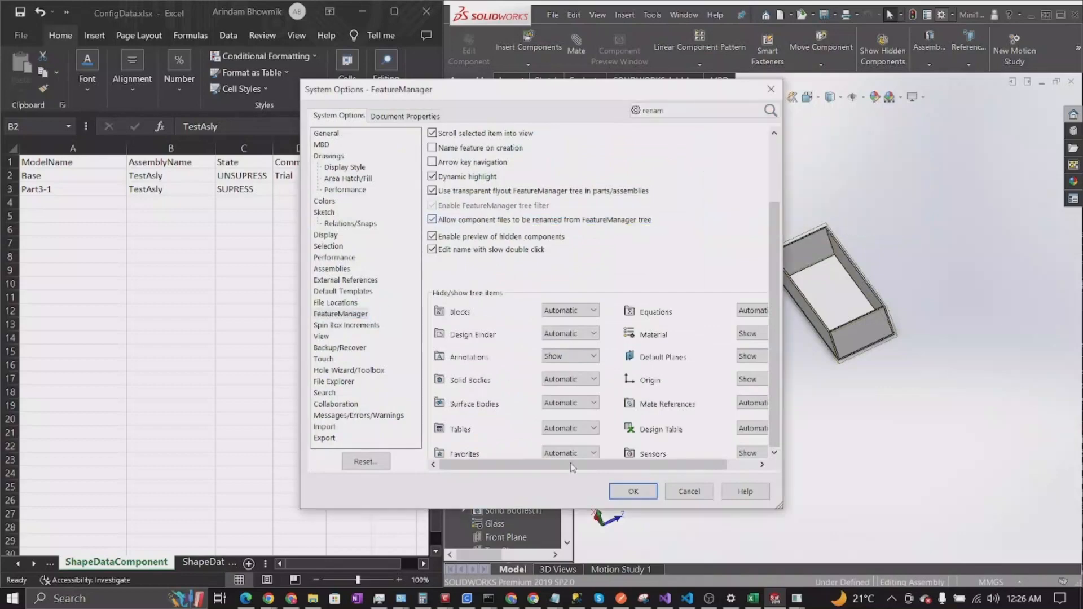
left_click(631, 492)
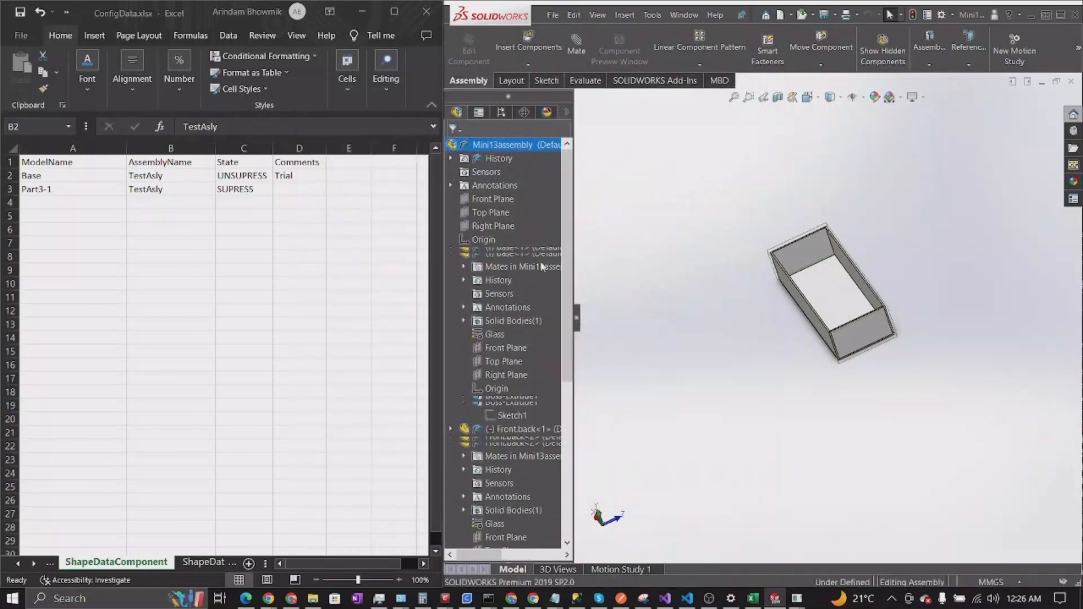
- Copy the top-level assembly name from the feature tree and paste it over TestAsly in cell B2, giving Mini13assembly
right_click(526, 145)
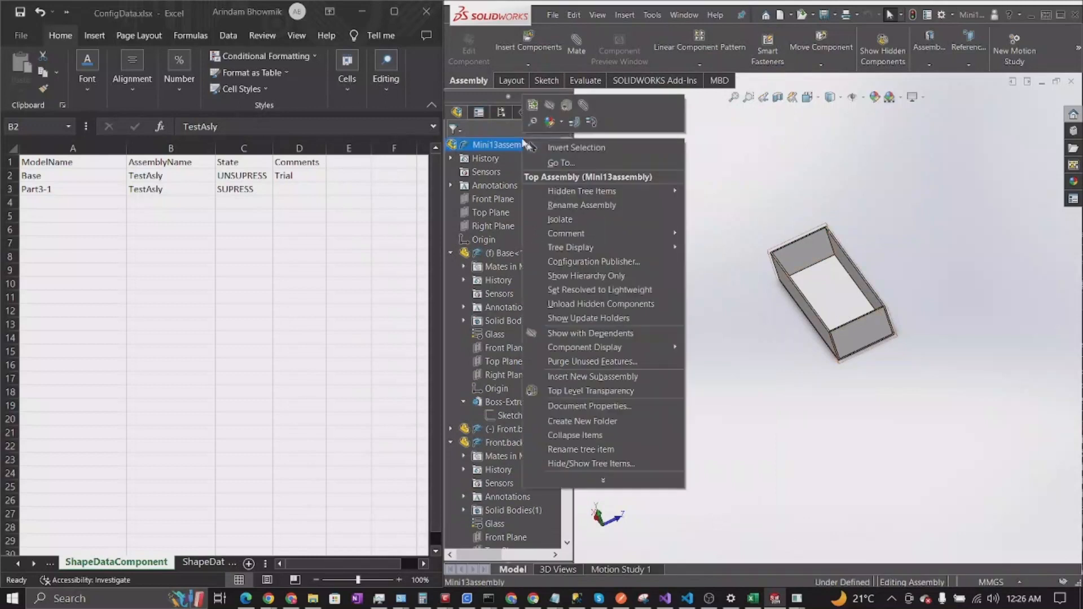
left_click(574, 207)
key("ctrl+c")
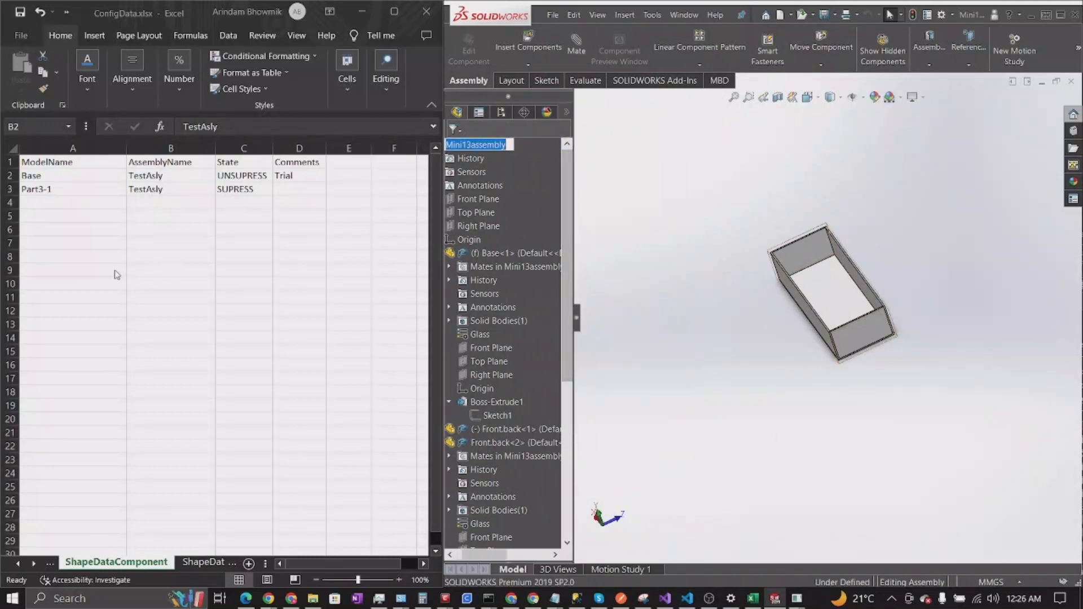
left_click(179, 177)
double_click(183, 177)
left_click_drag(184, 177, 100, 175)
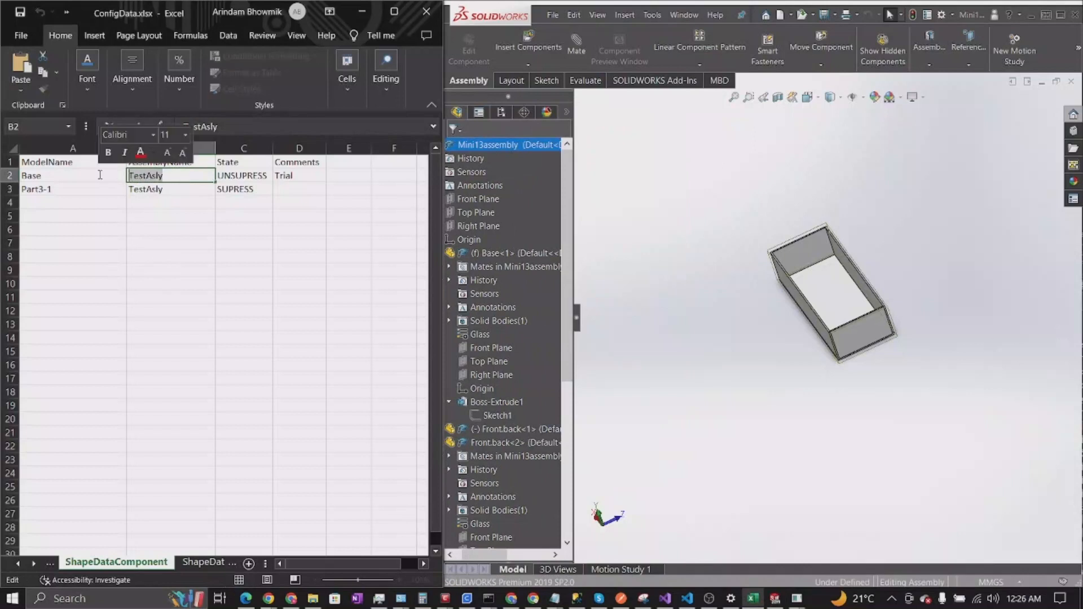
key("ctrl+v")
left_click(224, 307)
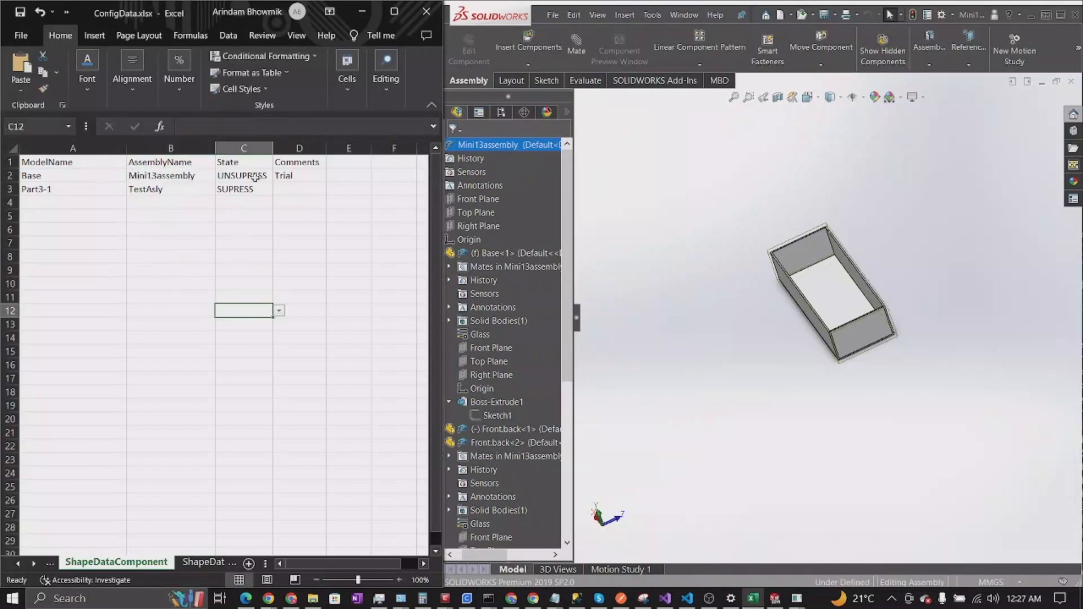
- Set the State of the Base row in cell C2 to SUPRESS
left_click(243, 176)
left_click(279, 176)
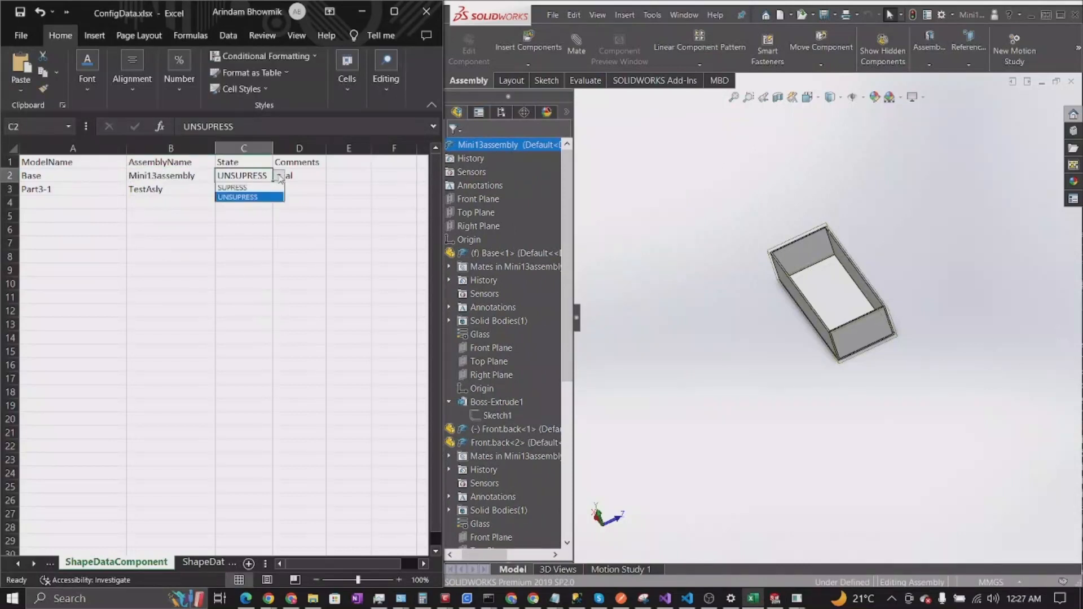
left_click(280, 177)
left_click(279, 177)
left_click(237, 187)
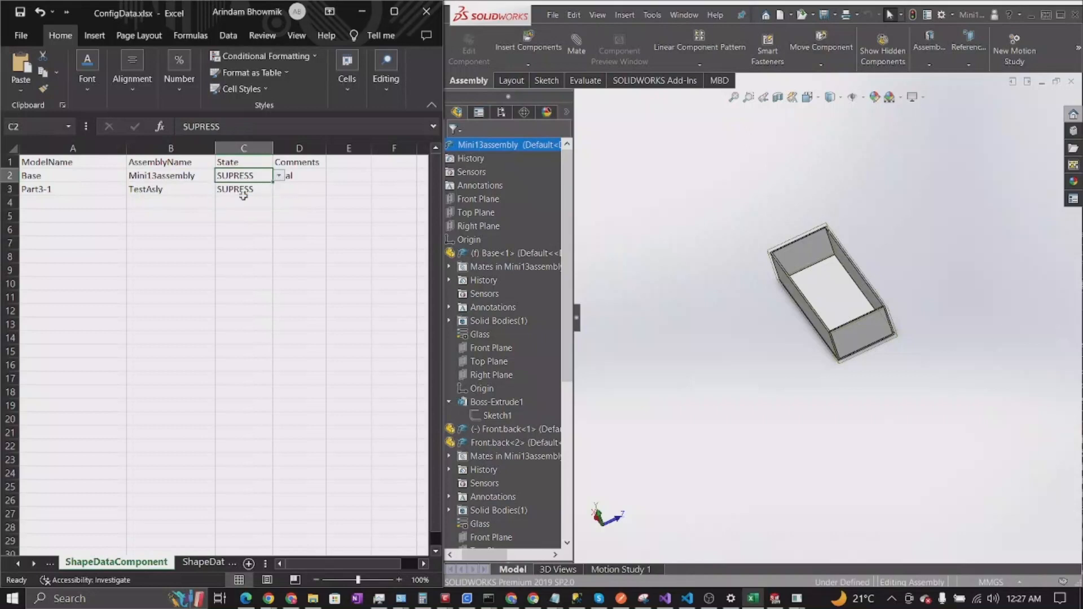
- Delete the Part3-1 row from the ShapeDataComponent sheet
left_click(6, 189)
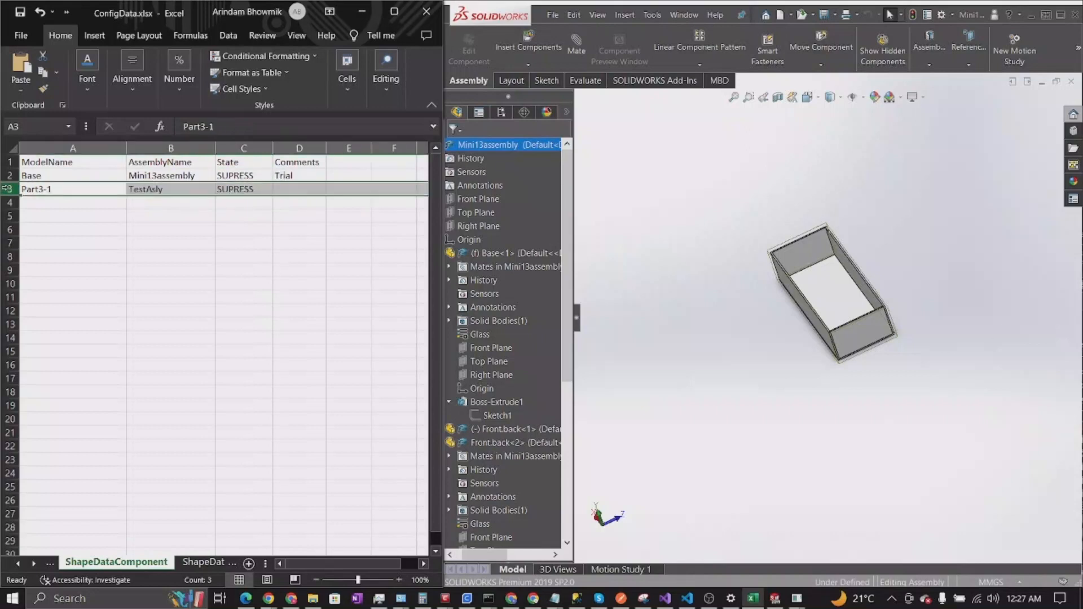
right_click(6, 189)
left_click(25, 332)
left_click(282, 328)
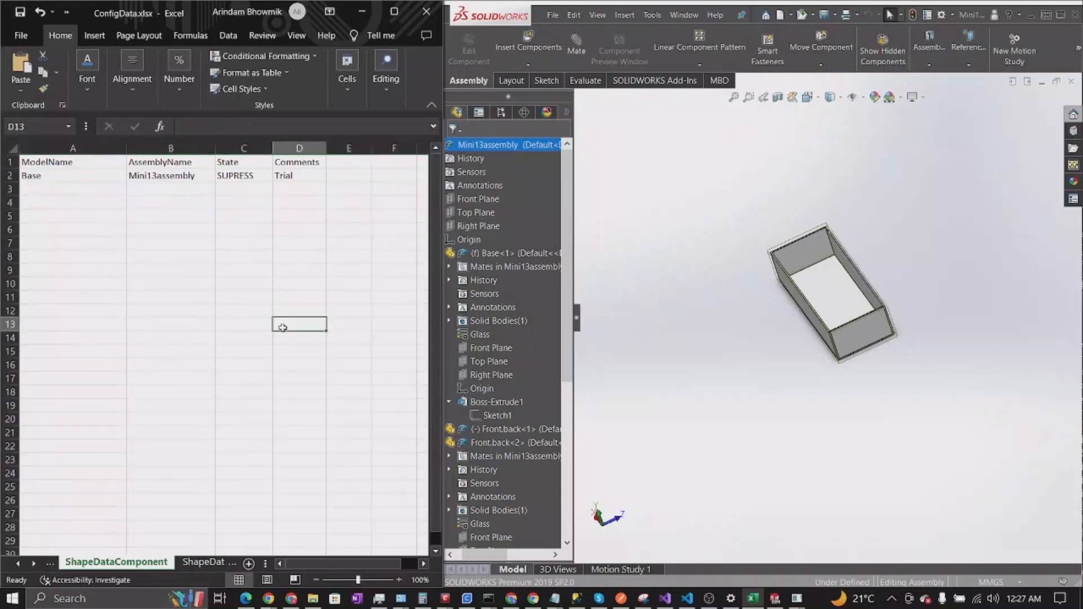
- Review the Base row's model name, assembly name and state, and save ConfigData.xlsx
left_click(35, 178)
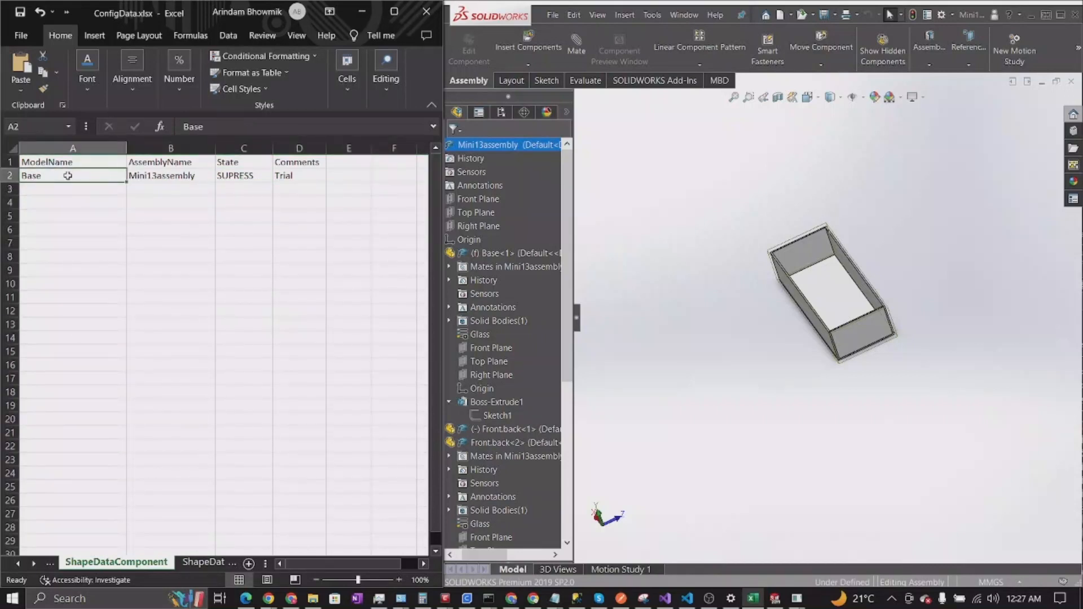
left_click(136, 176)
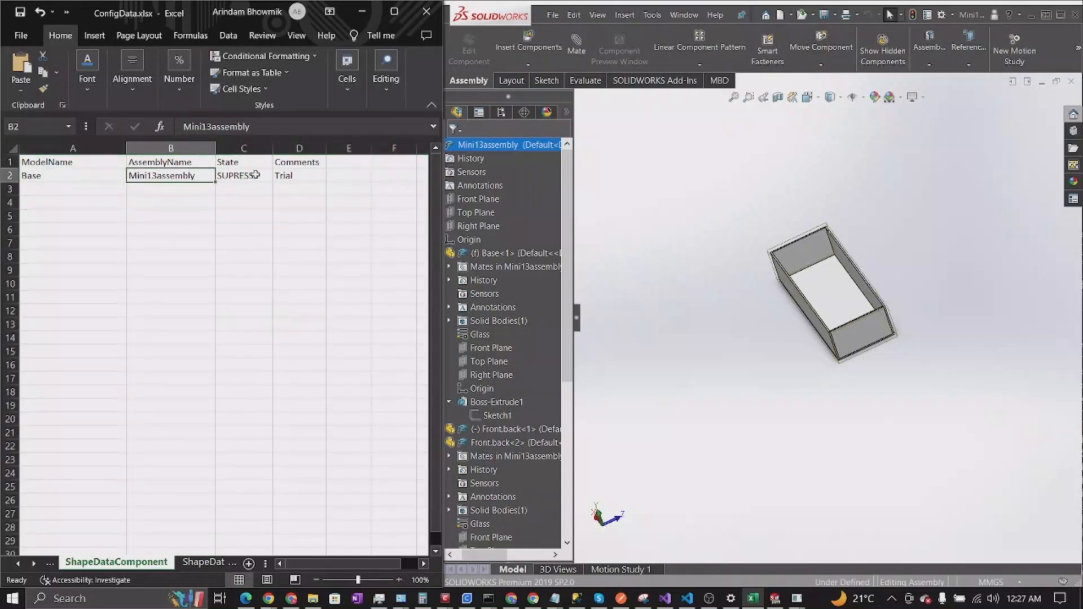
left_click(217, 177)
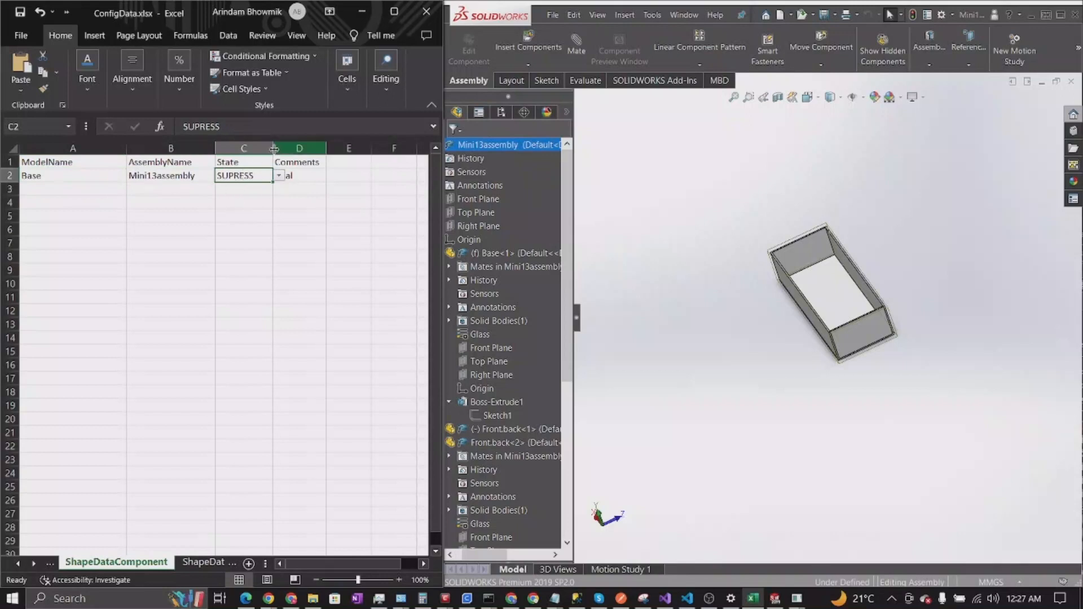
left_click(354, 247)
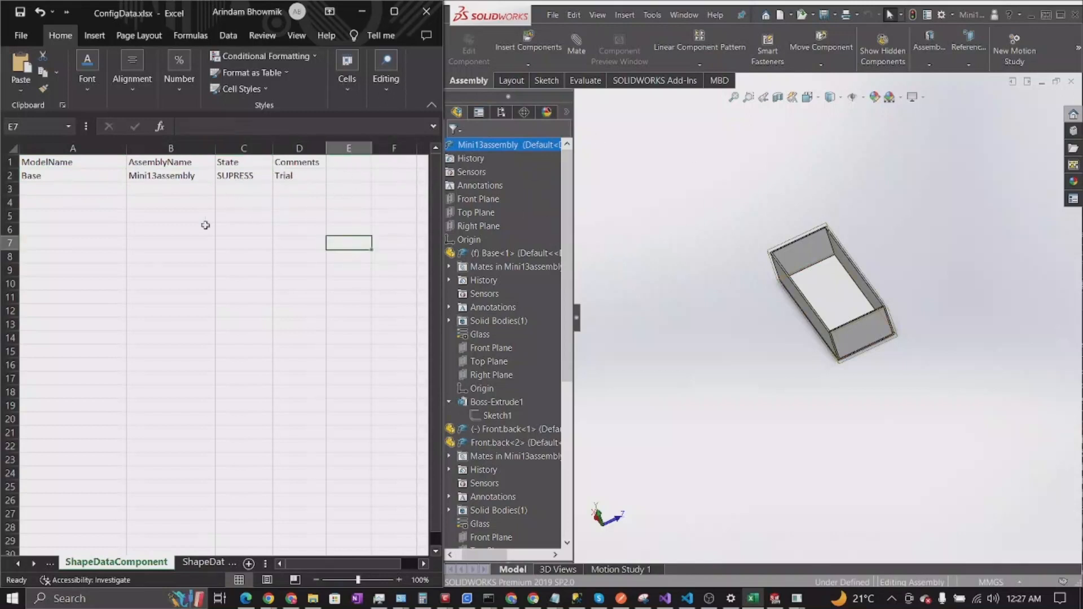
left_click(183, 312)
left_click(20, 19)
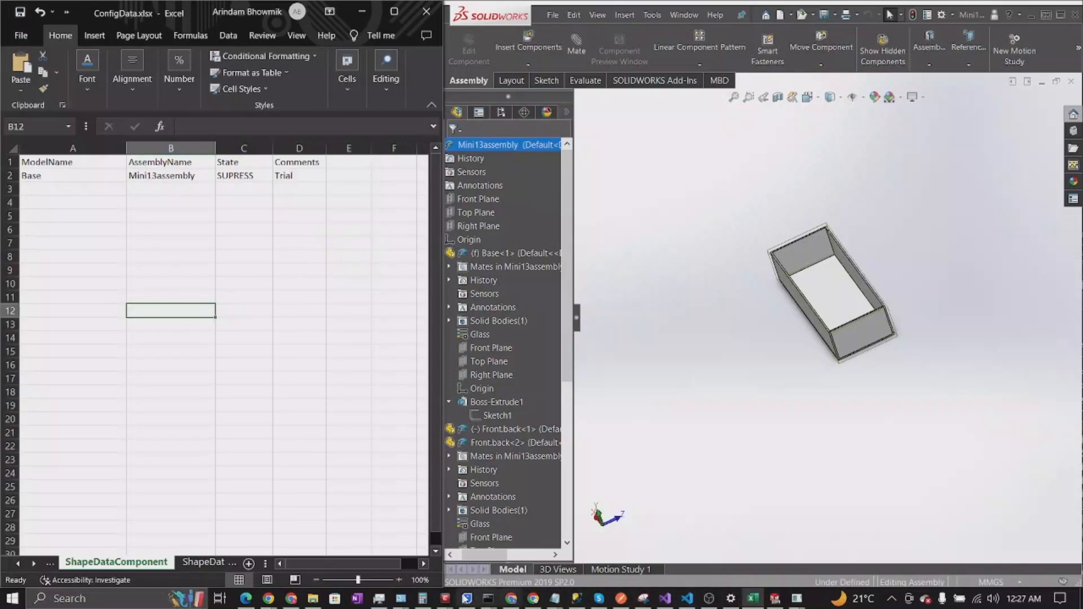
- Switch to File Explorer, run SolidworksConfigurator.exe from the CadCasterSWX folder and dismiss its completion message
left_click(313, 597)
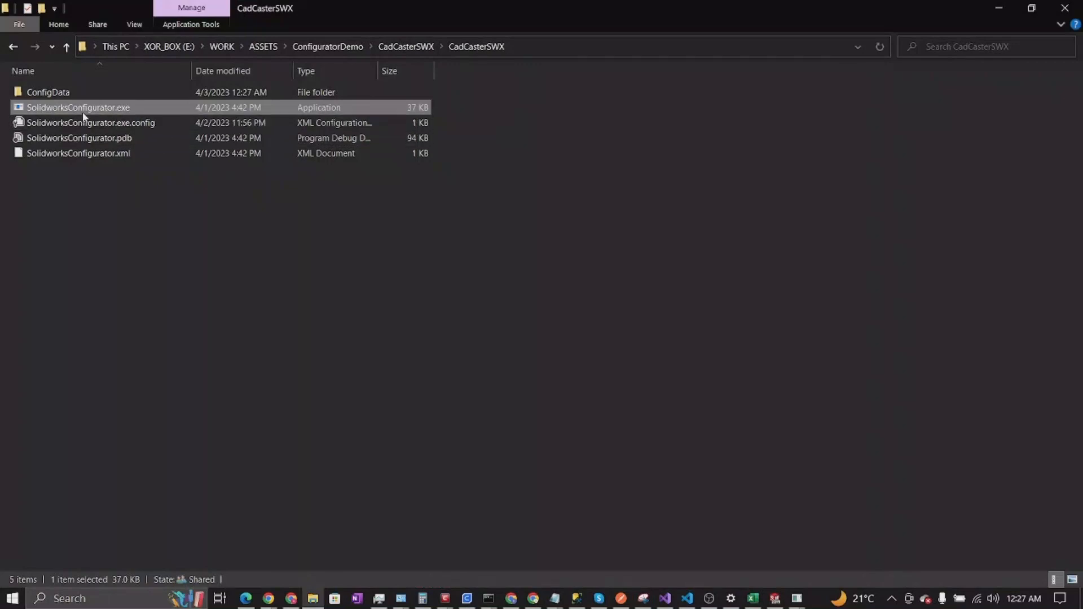
double_click(83, 112)
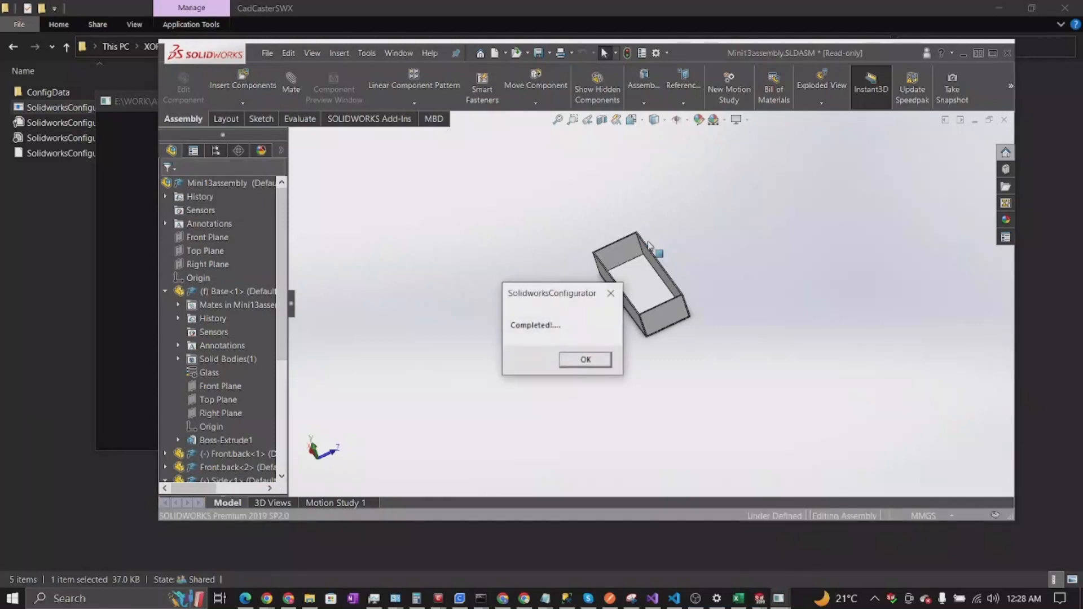
left_click(589, 360)
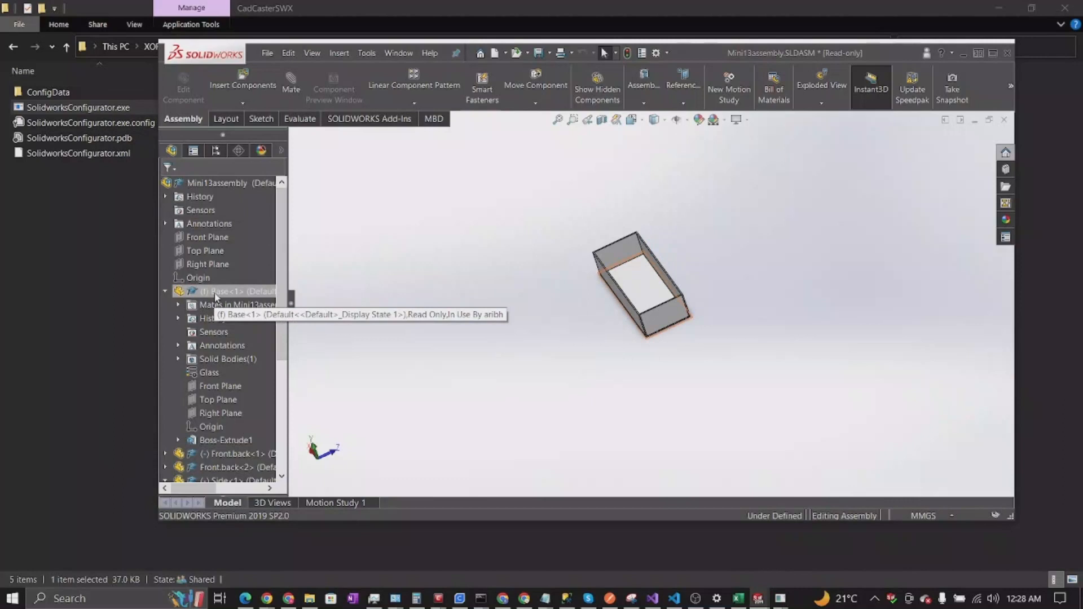
- Suppress the Base component manually in the read-only Mini13assembly, accepting the read-only warning
left_click(215, 293)
scroll(254, 408, "down", 5)
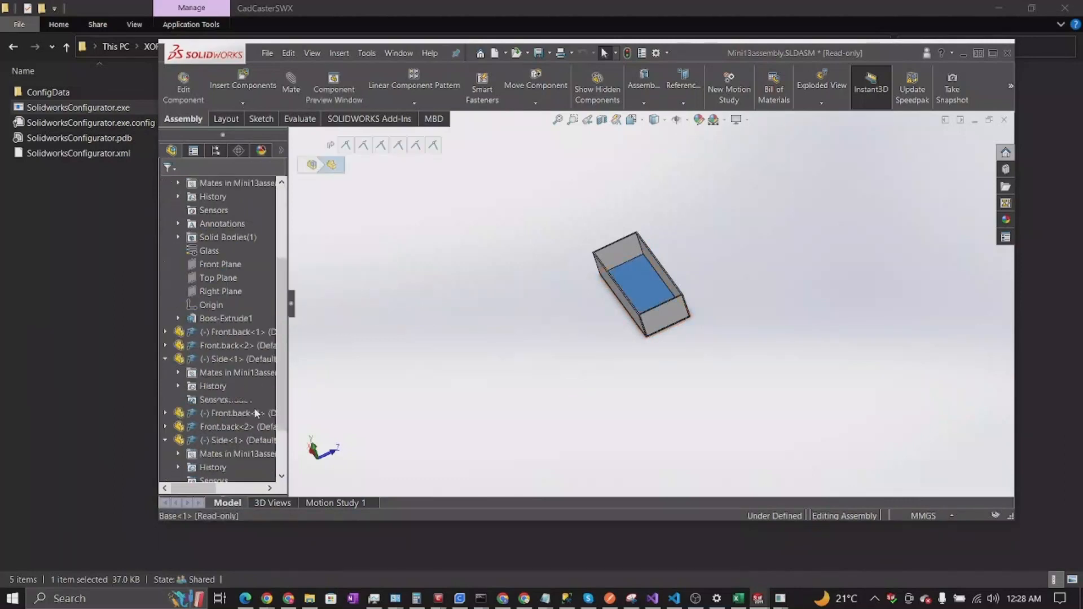
scroll(254, 407, "up", 5)
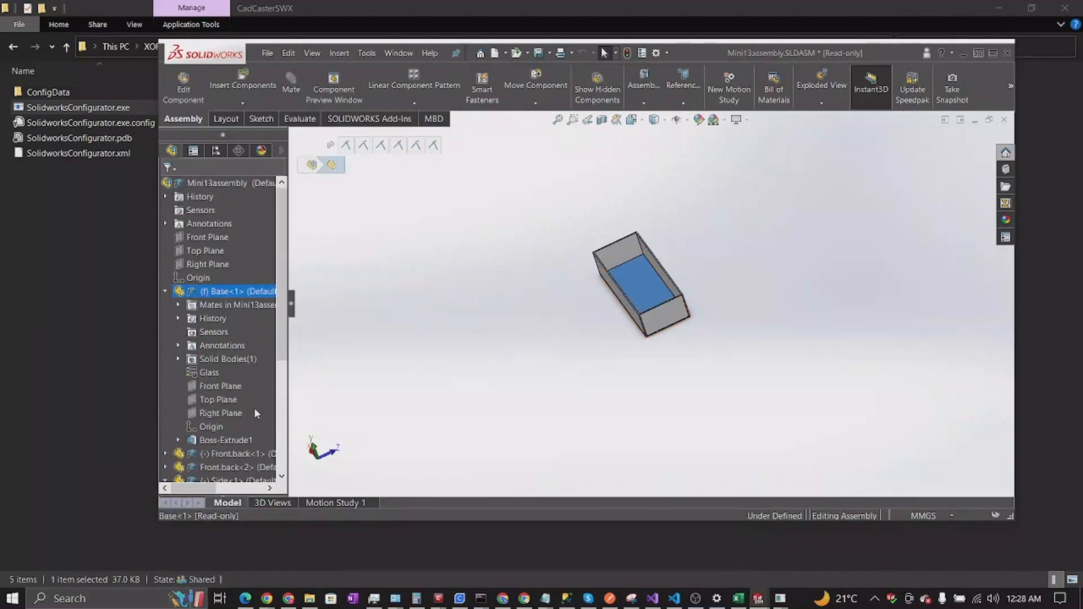
right_click(229, 294)
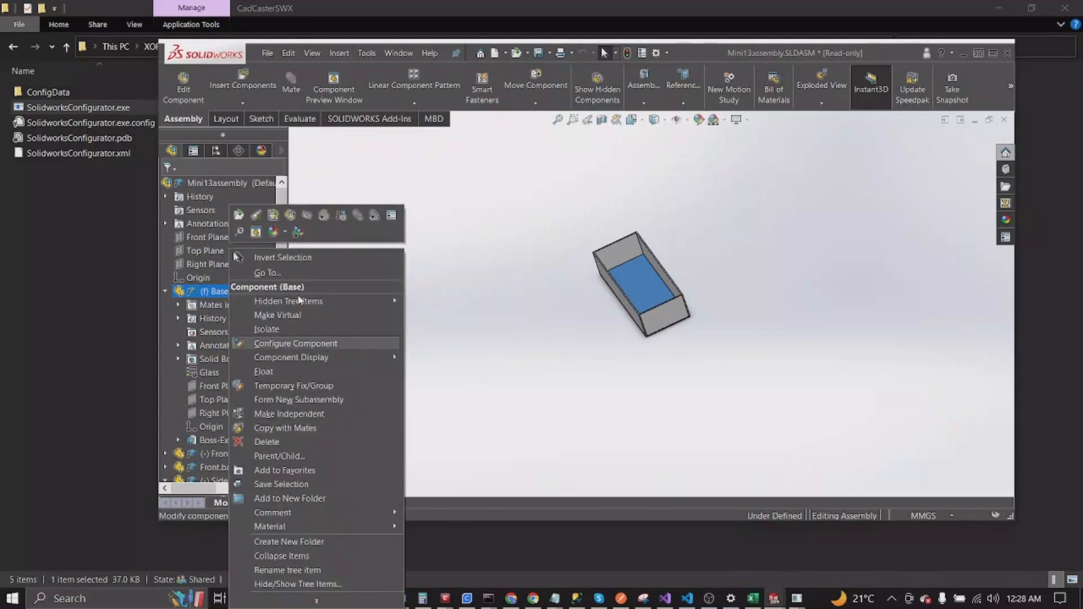
left_click(342, 222)
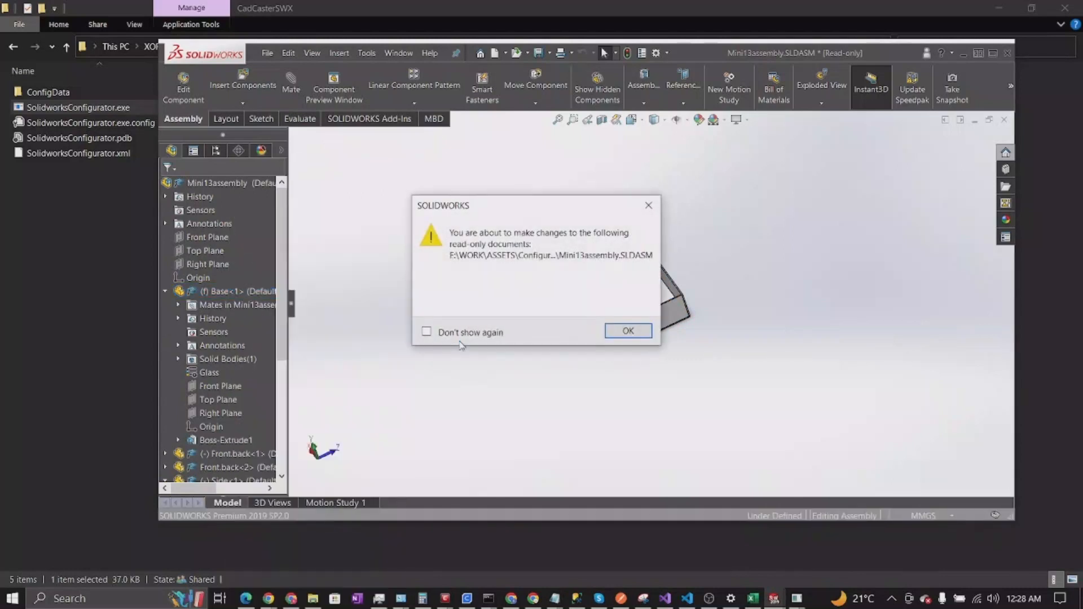
left_click(630, 332)
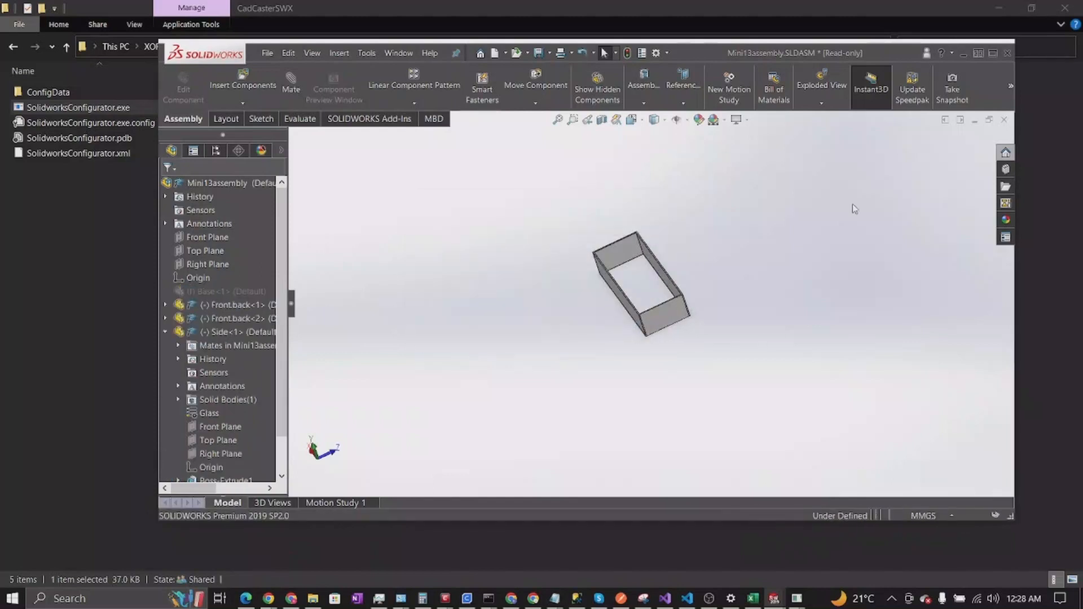
- Close both SOLIDWORKS sessions of Mini13assembly without saving the modified documents
left_click(1008, 52)
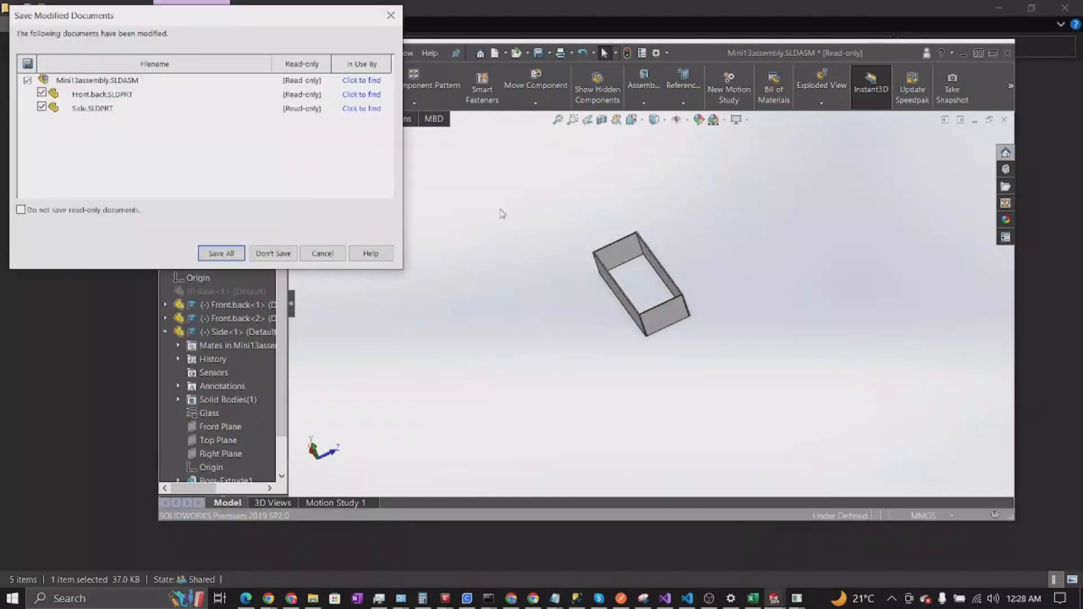
left_click(283, 258)
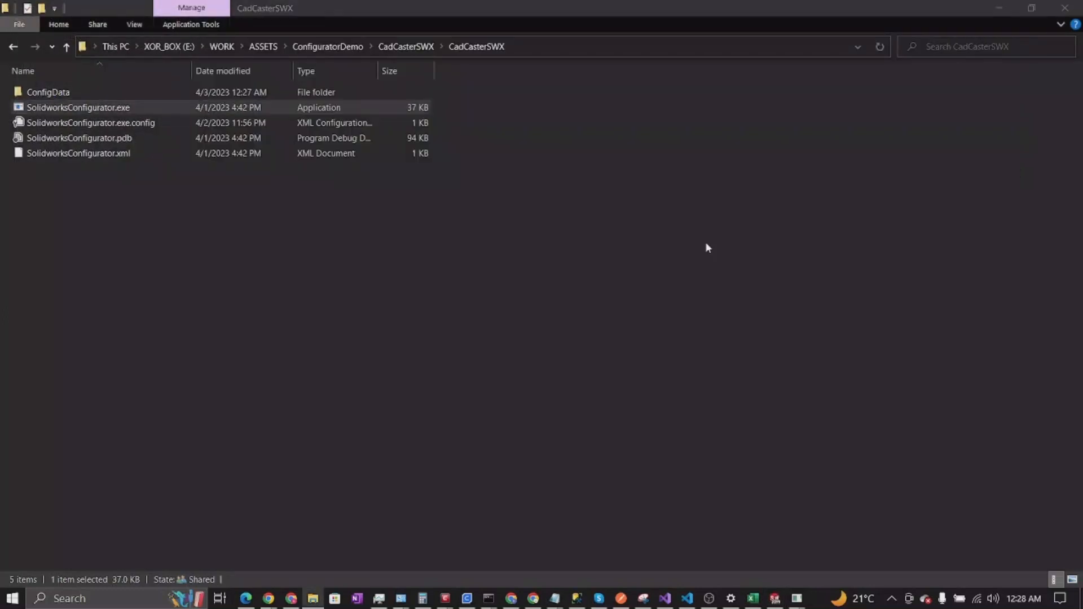
mouse_move(773, 604)
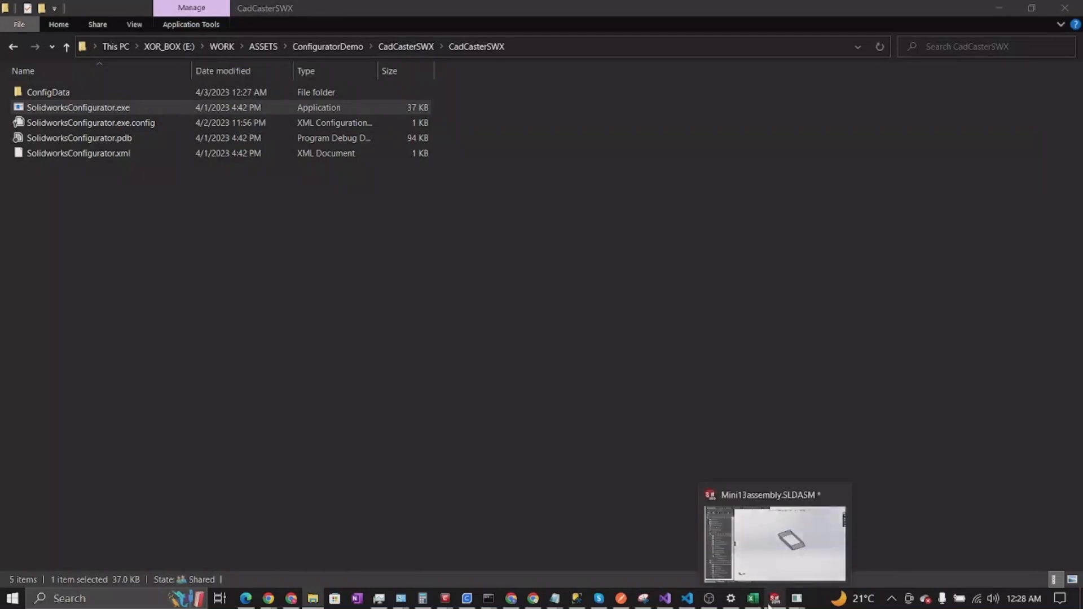
left_click(769, 605)
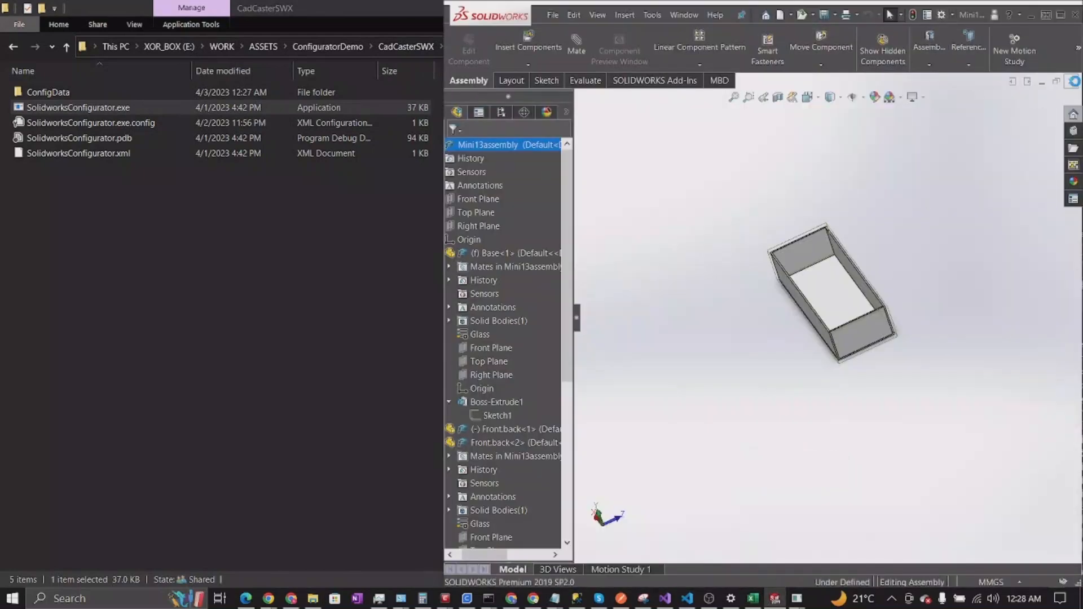
left_click(1073, 82)
left_click(471, 319)
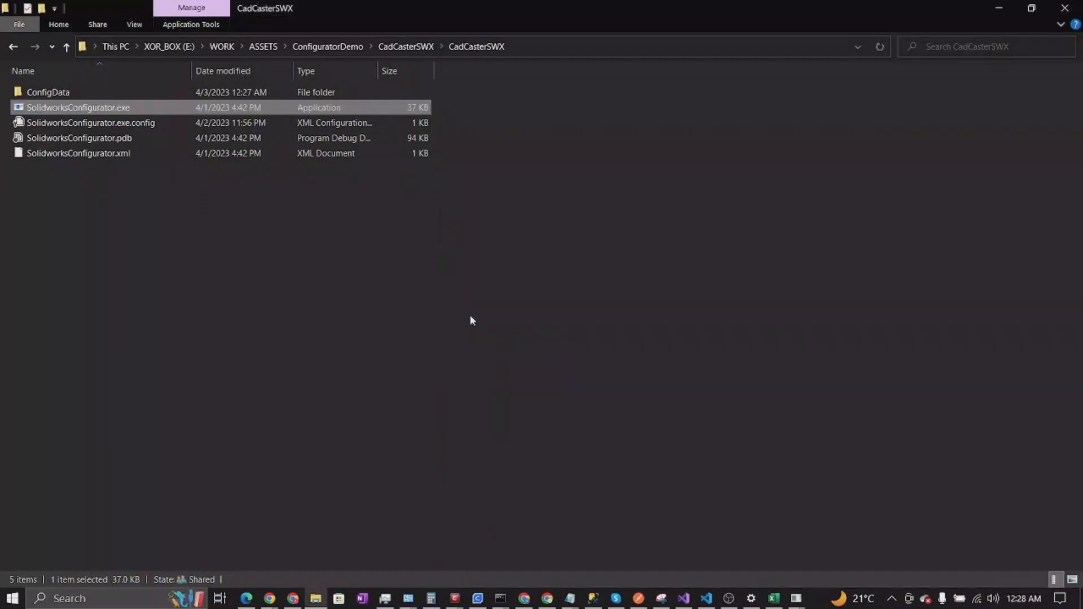
left_click(208, 256)
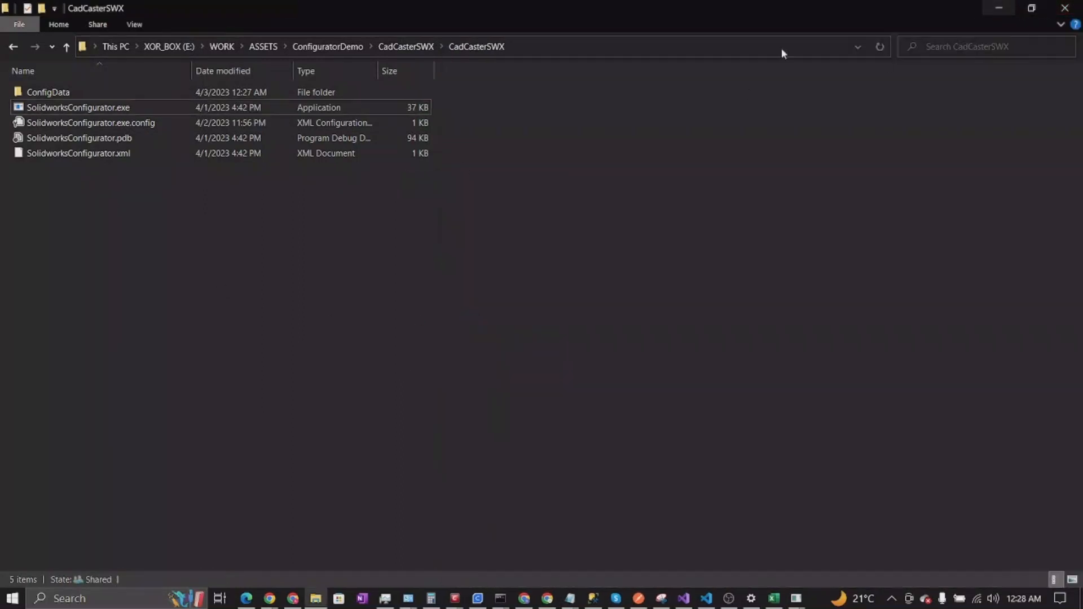
- Switch to Excel, redo the undone edits in the ShapeDataComponent sheet and save ConfigData.xlsx
left_click(773, 599)
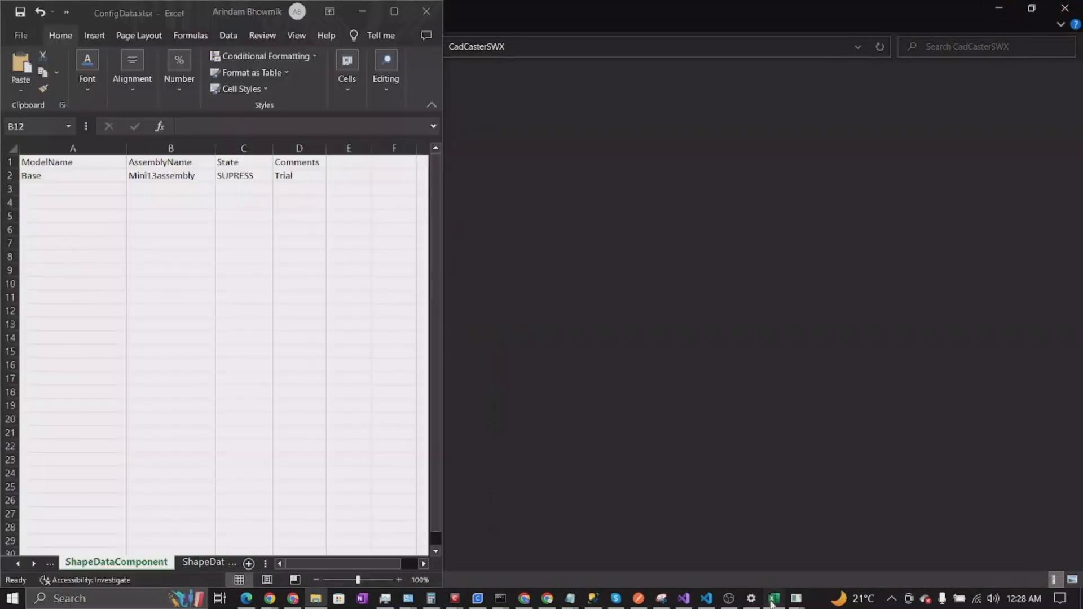
left_click(394, 11)
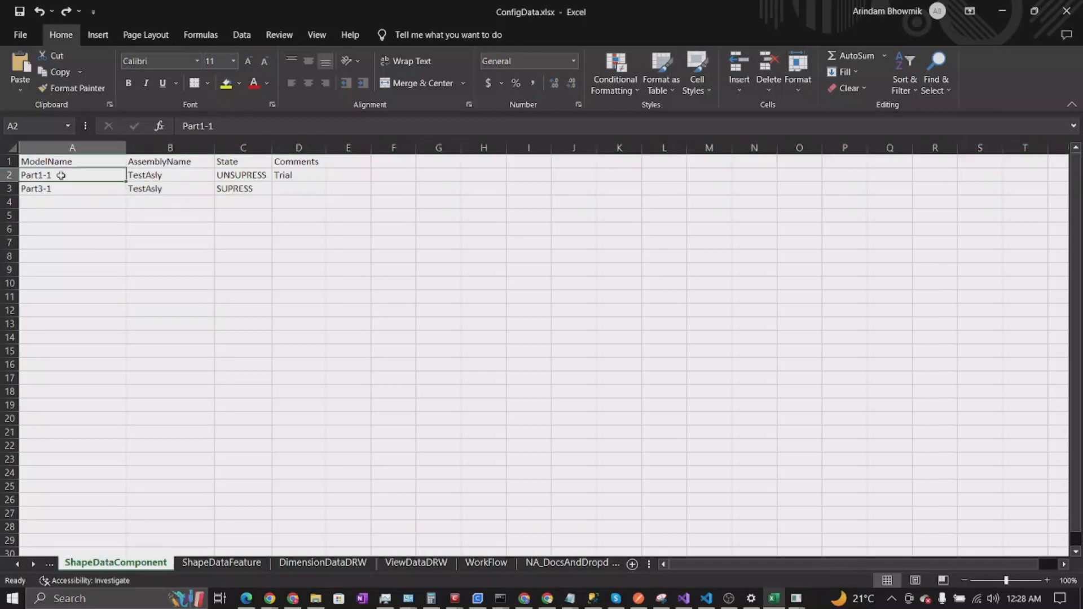
left_click(66, 11)
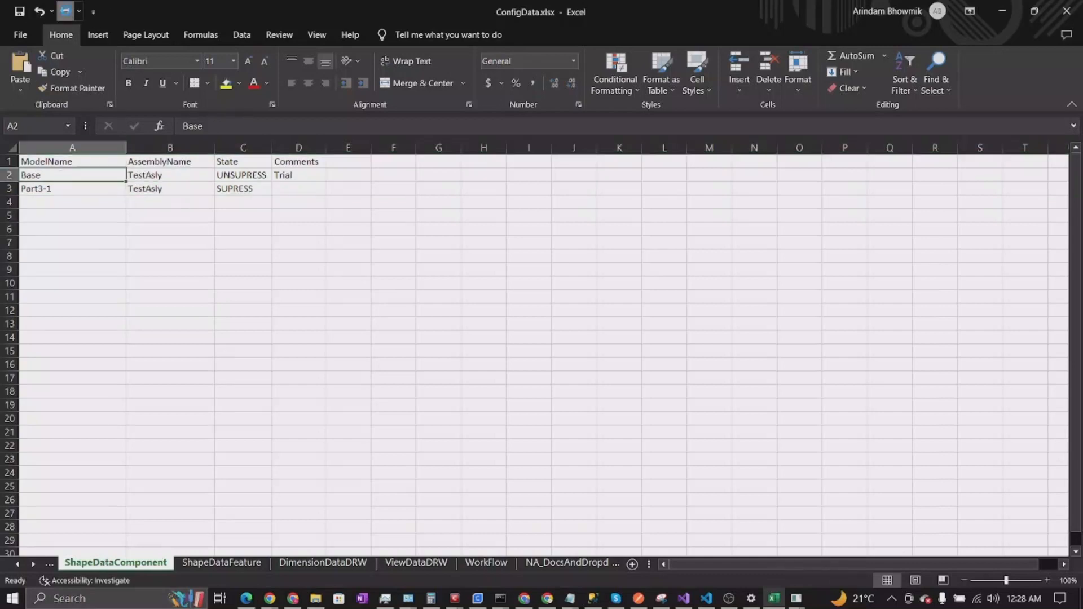
left_click(66, 12)
left_click(66, 11)
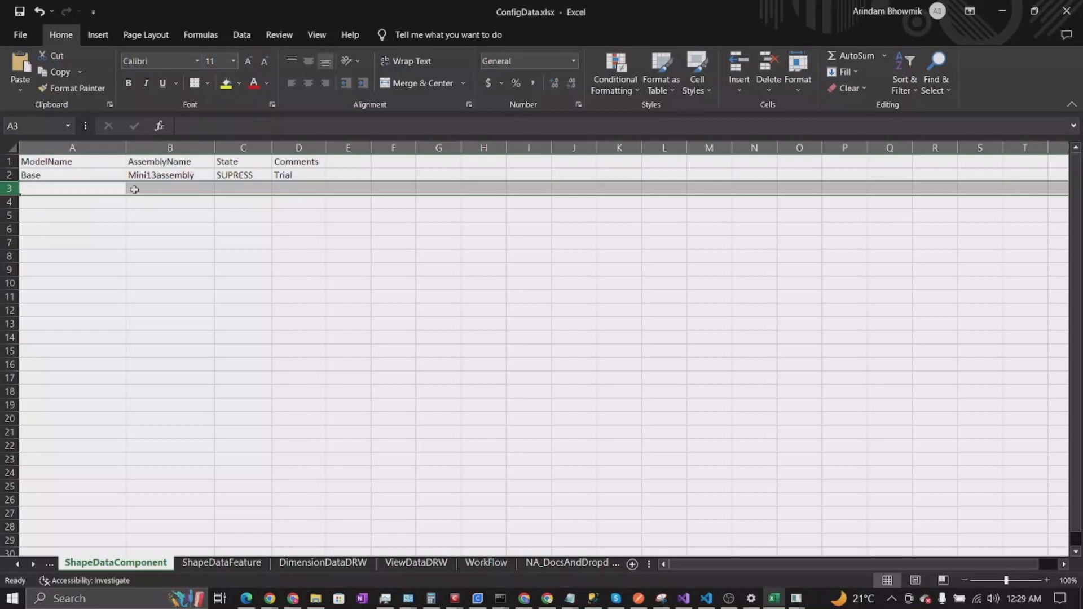
left_click(222, 413)
left_click(20, 12)
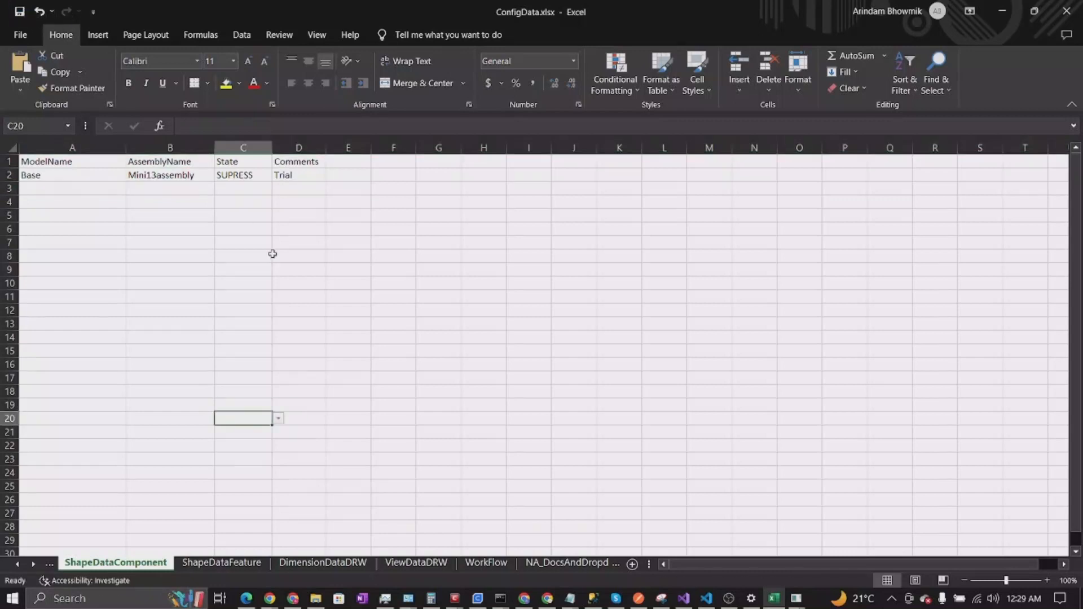
- Return to the CadCasterSWX folder and rerun SolidworksConfigurator.exe with the saved workbook
left_click(1002, 11)
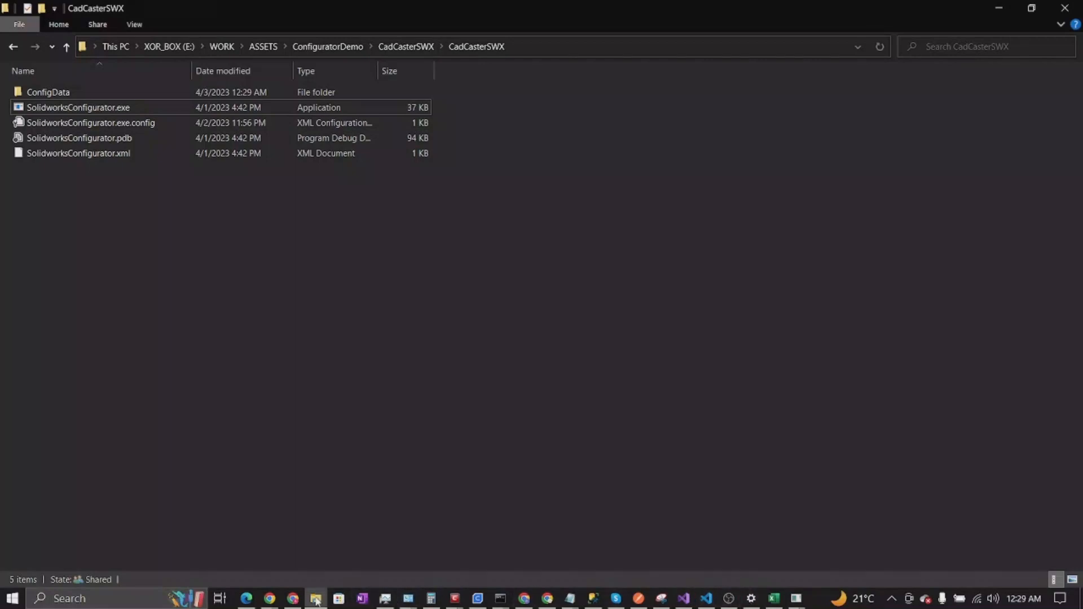
left_click(116, 108)
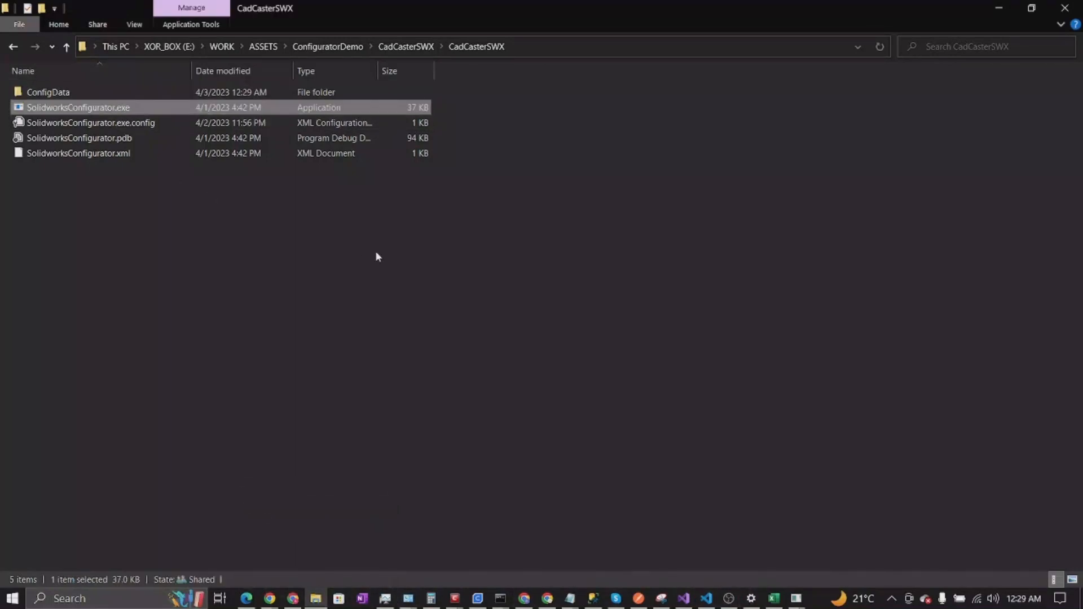
key("Return")
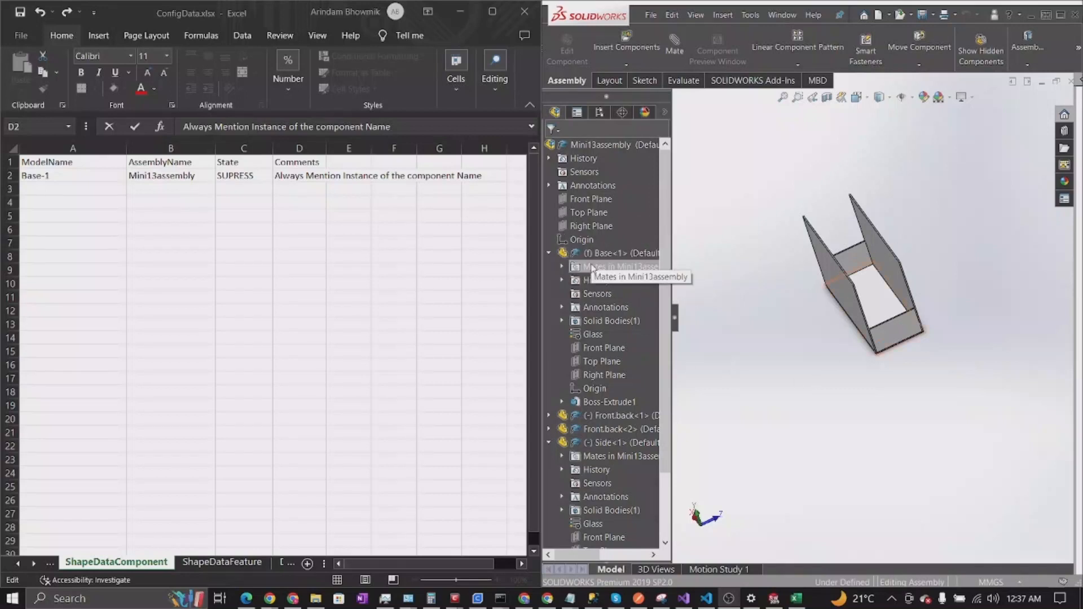
- Confirm the instance-name comment in ShapeDataComponent, fit the Comments column to its text, and save ConfigData.xlsx
left_click(84, 178)
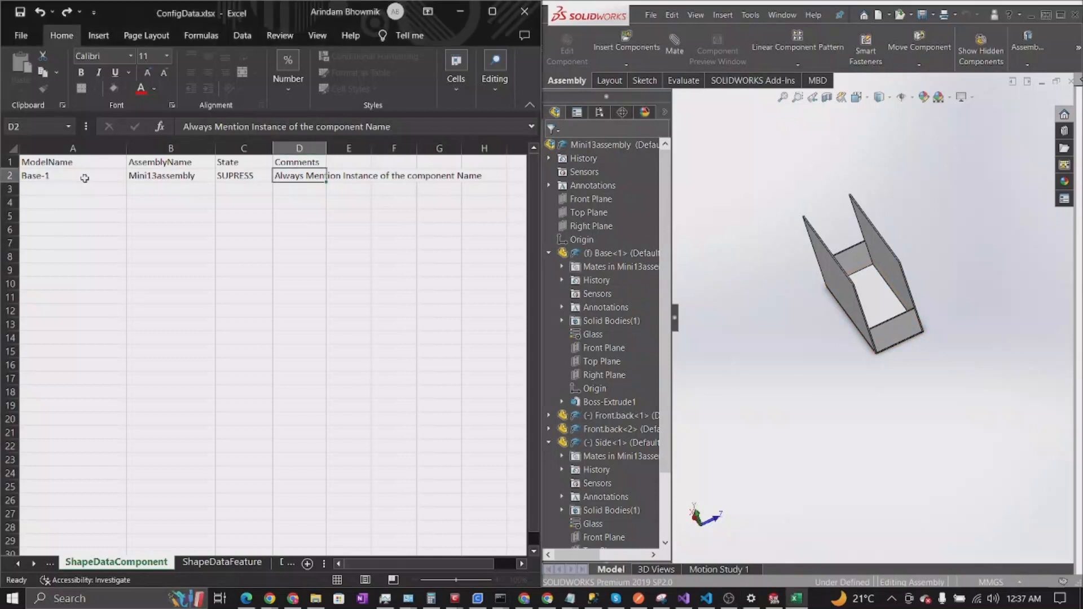
left_click_drag(43, 177, 52, 177)
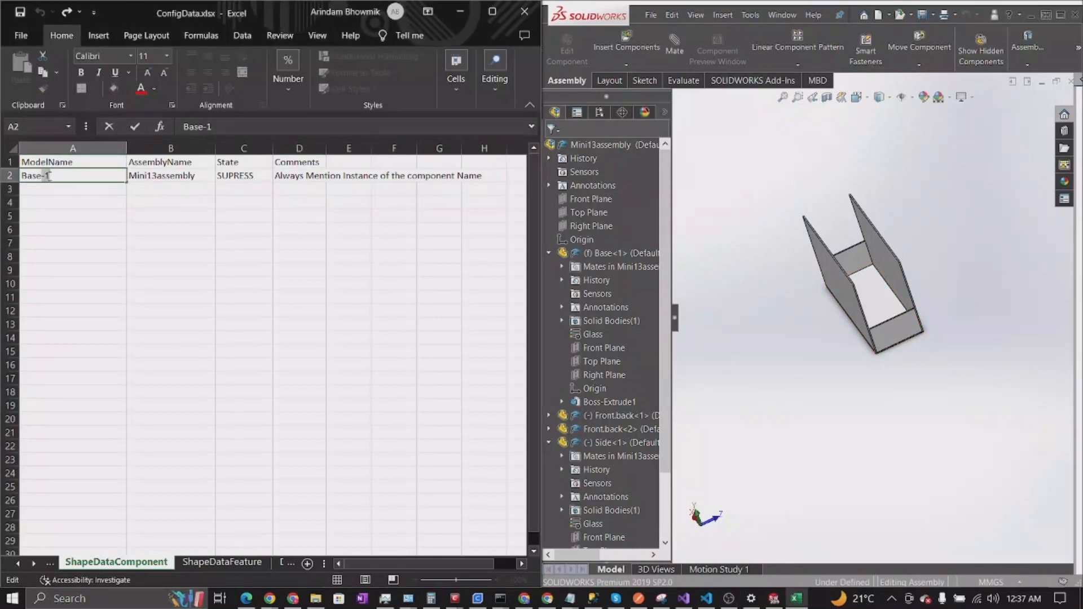
left_click(320, 177)
double_click(326, 148)
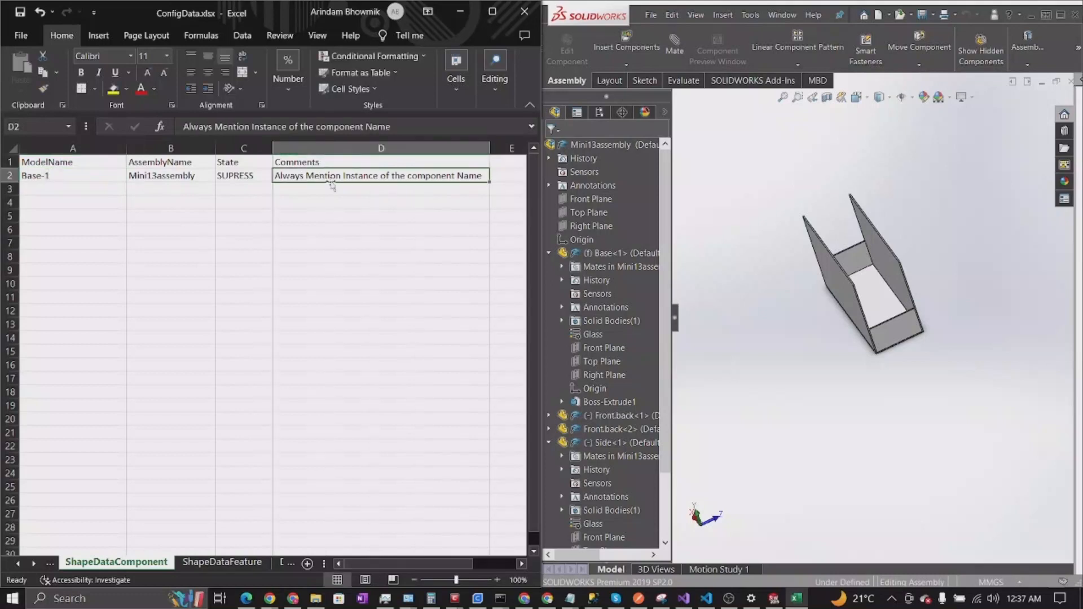
left_click(65, 176)
key("F2")
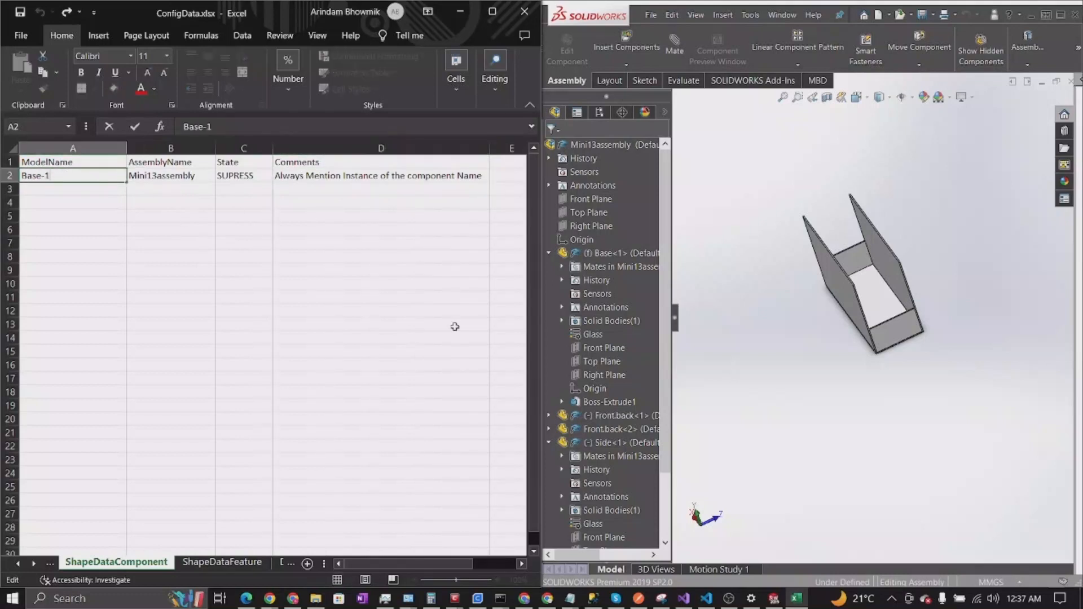
left_click(949, 425)
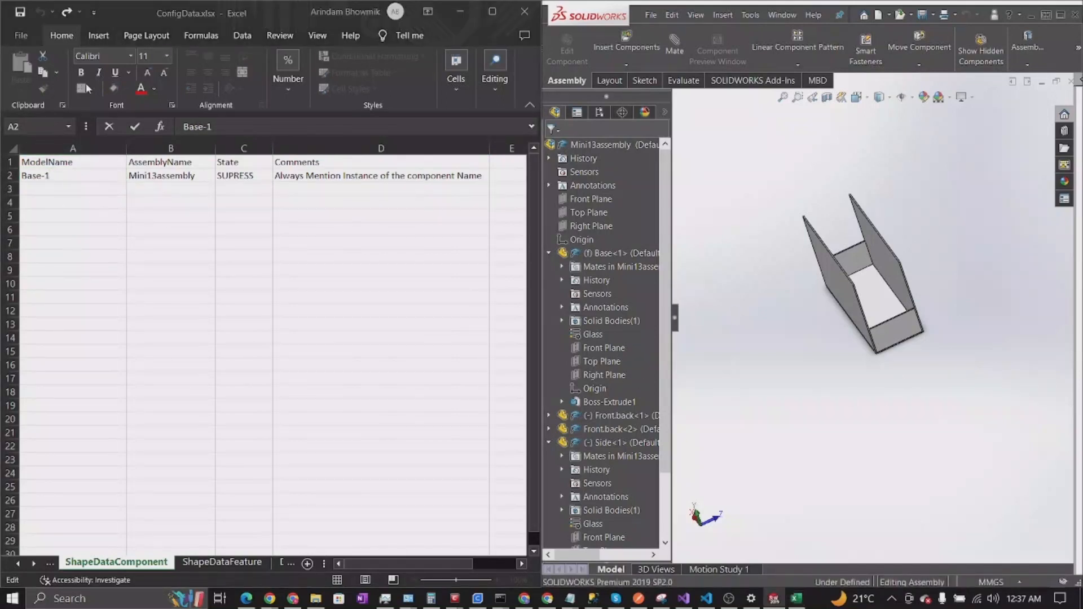
left_click(27, 12)
left_click(19, 14)
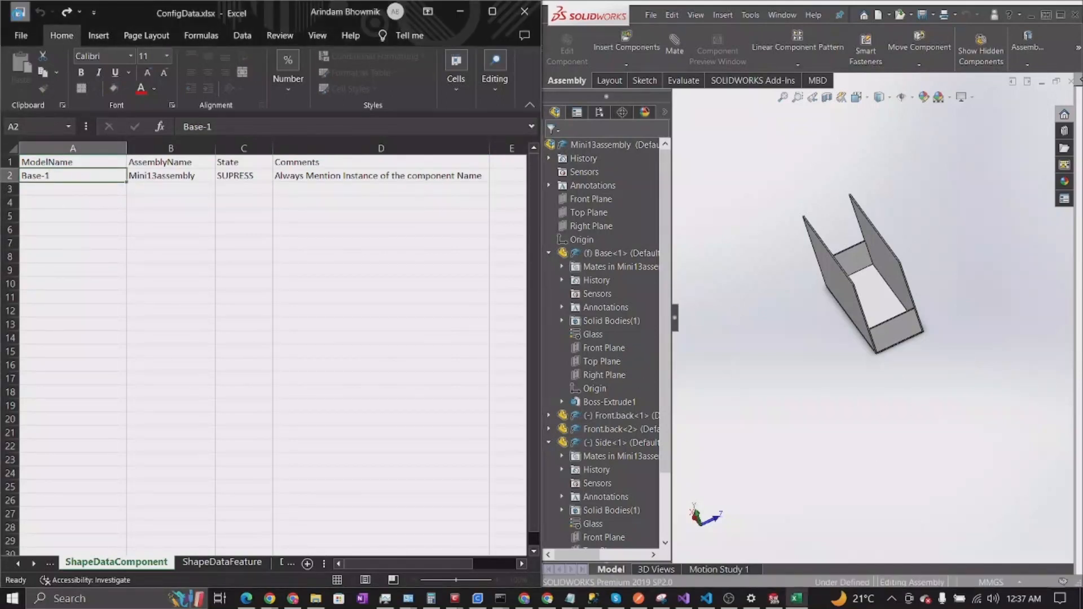
- Switch to File Explorer, run SolidworksConfigurator.exe as administrator from the parent CadCasterSWX folder, and dismiss its completion message
left_click(316, 599)
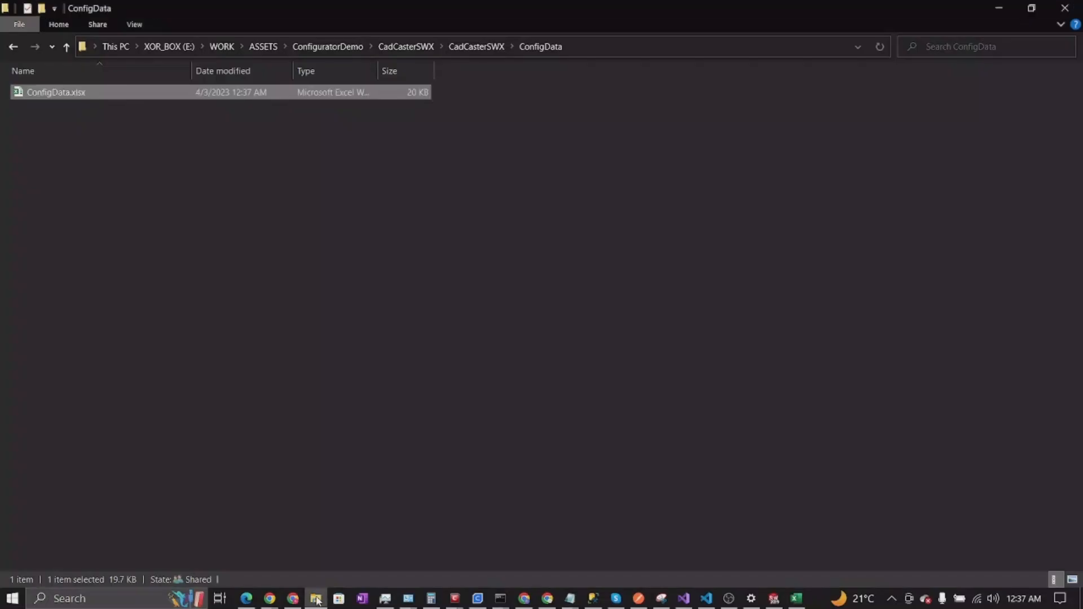
left_click(471, 46)
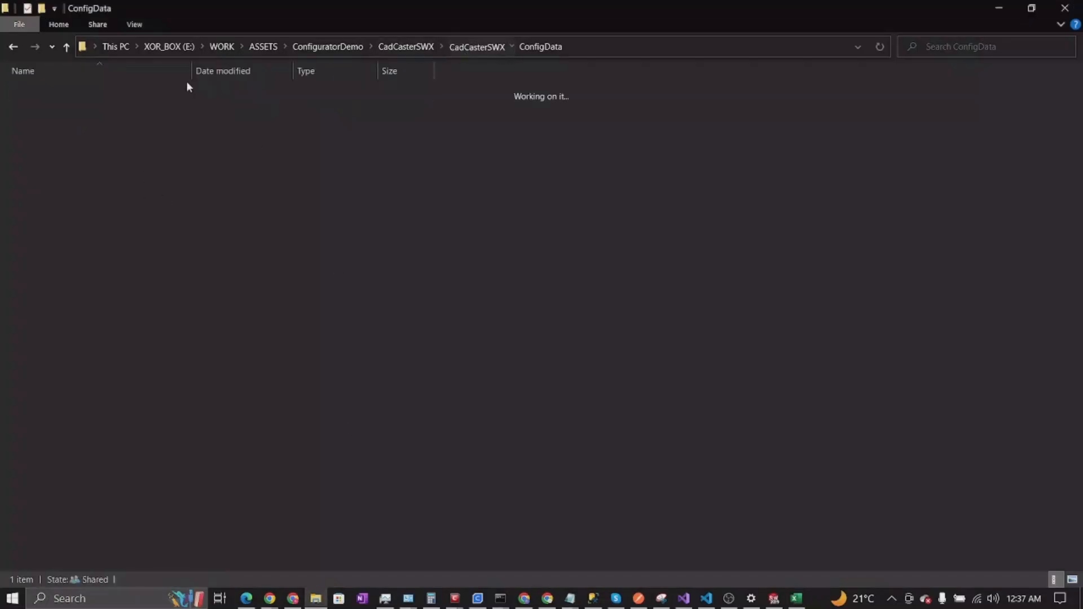
double_click(64, 108)
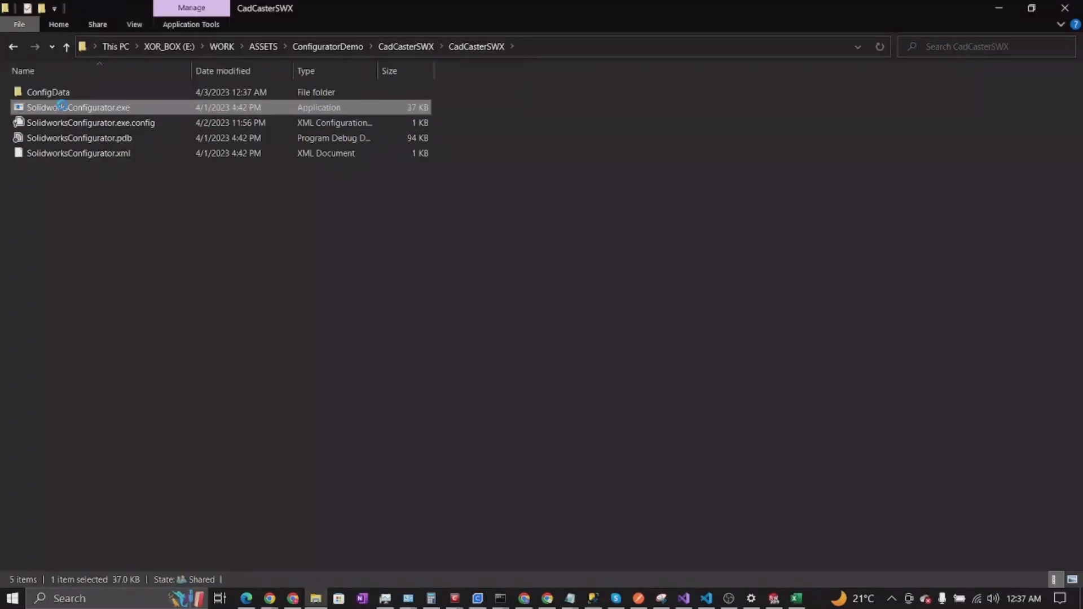
right_click(62, 106)
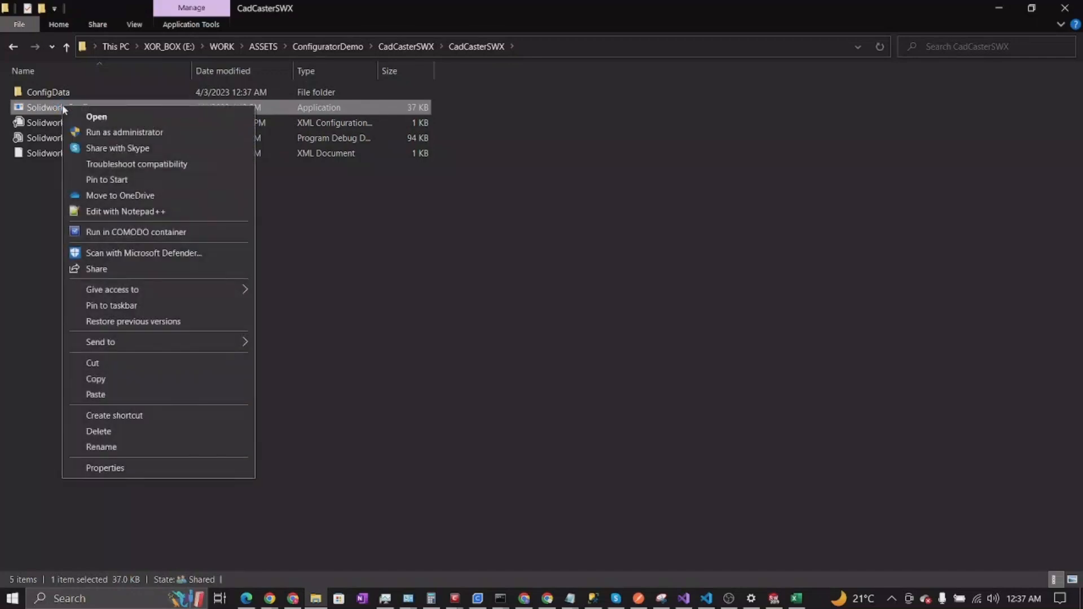
left_click(148, 135)
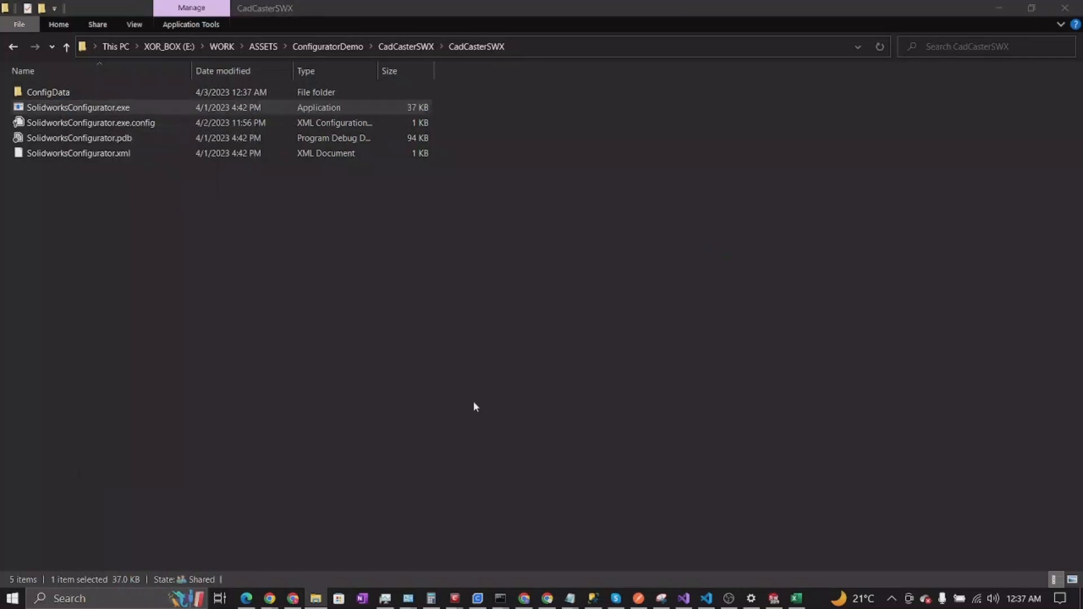
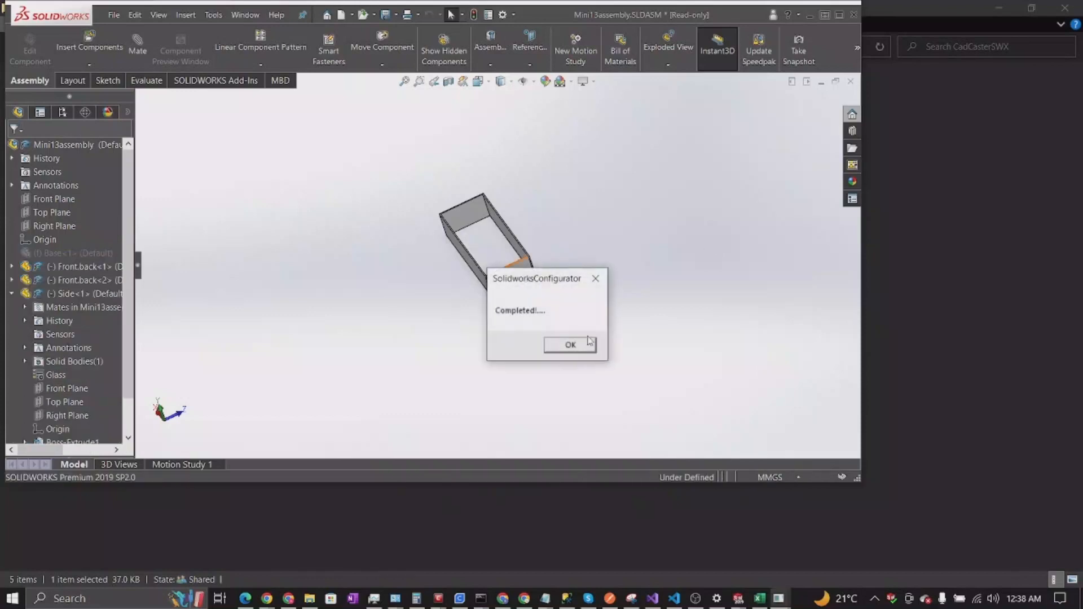
left_click(570, 354)
- Inspect the reconfigured Mini13assembly, then open the ShapeDataFeature sheet in Excel with the SOLIDWORKS window beside it
middle_click_drag(508, 254, 553, 324)
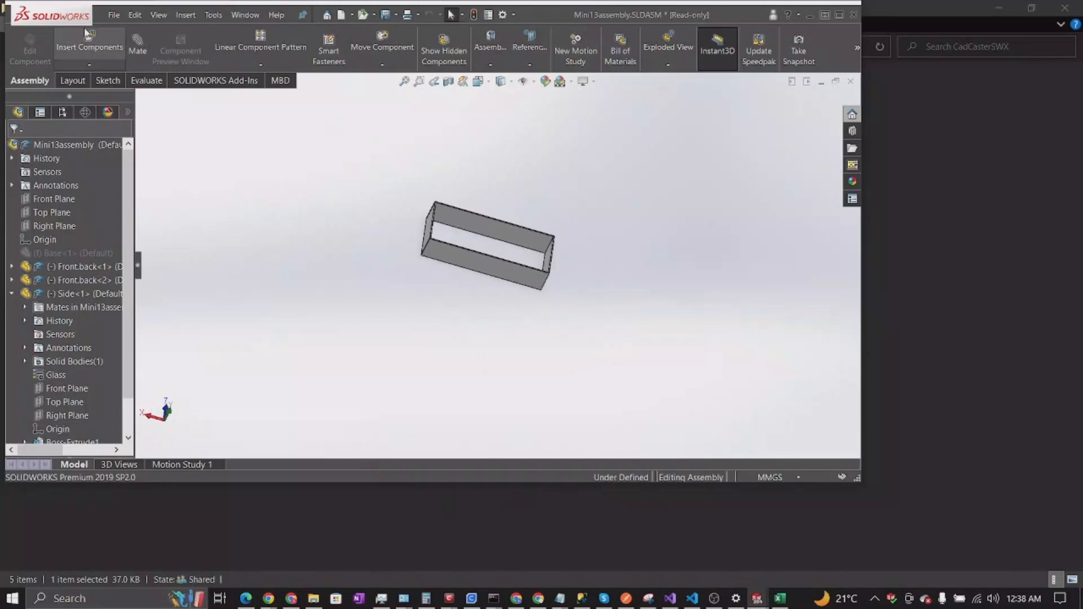
left_click_drag(94, 25, 237, 74)
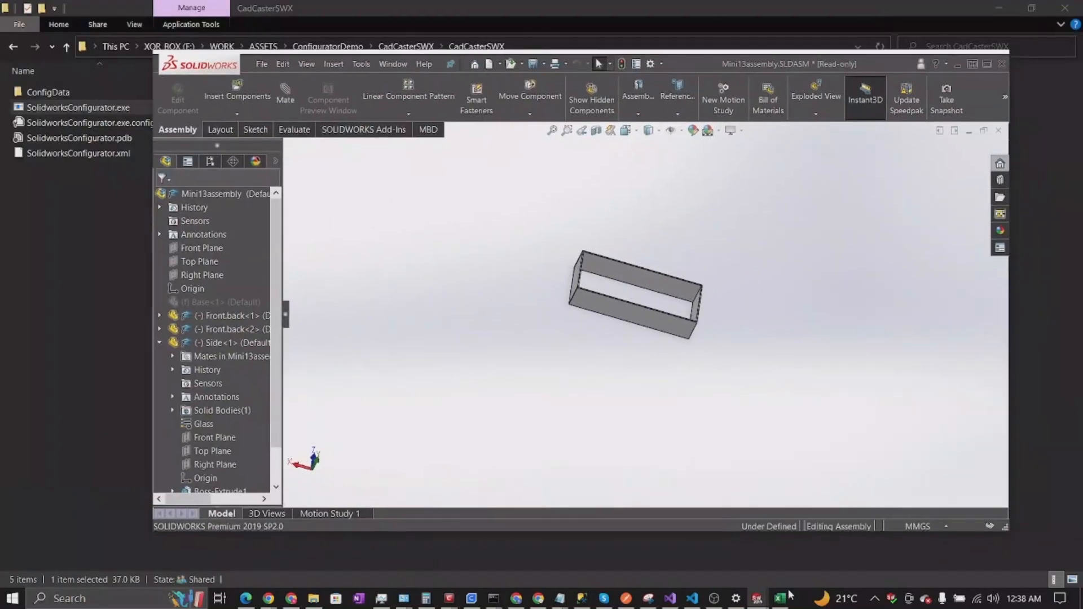
left_click(780, 599)
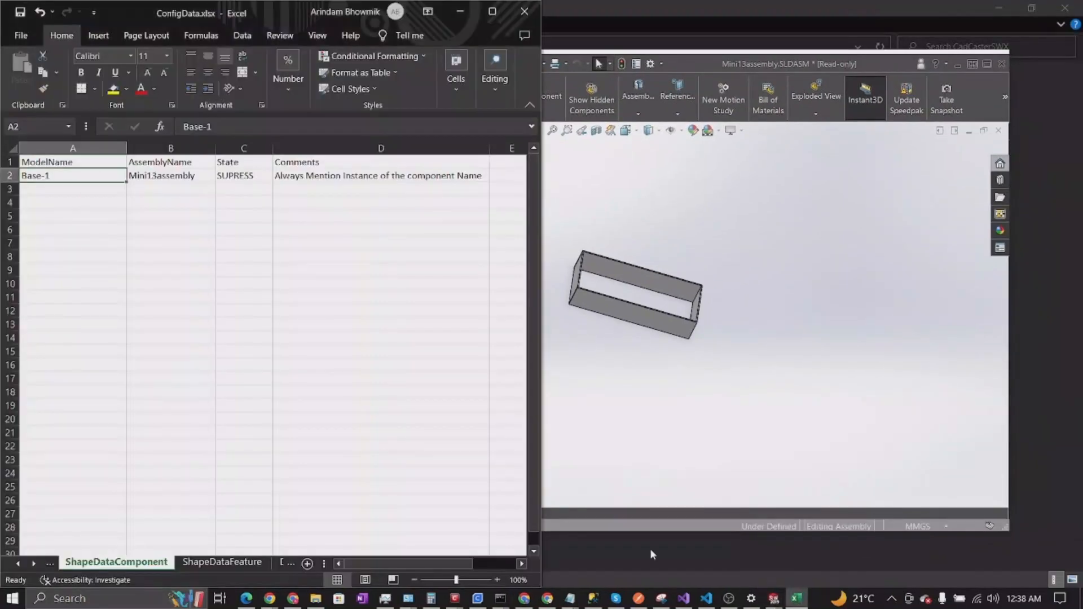
left_click(223, 562)
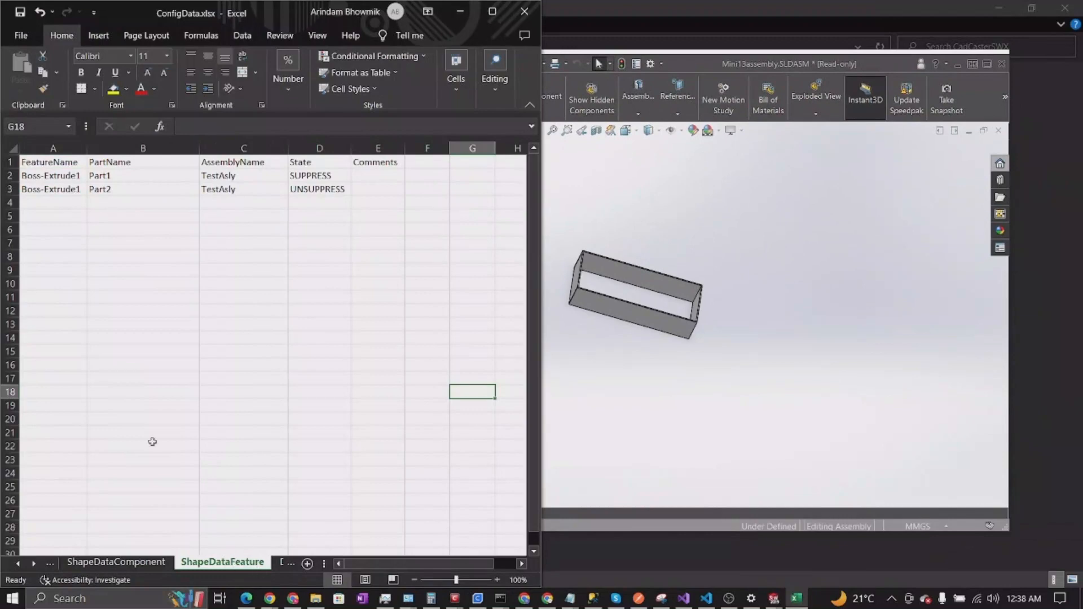
left_click(680, 213)
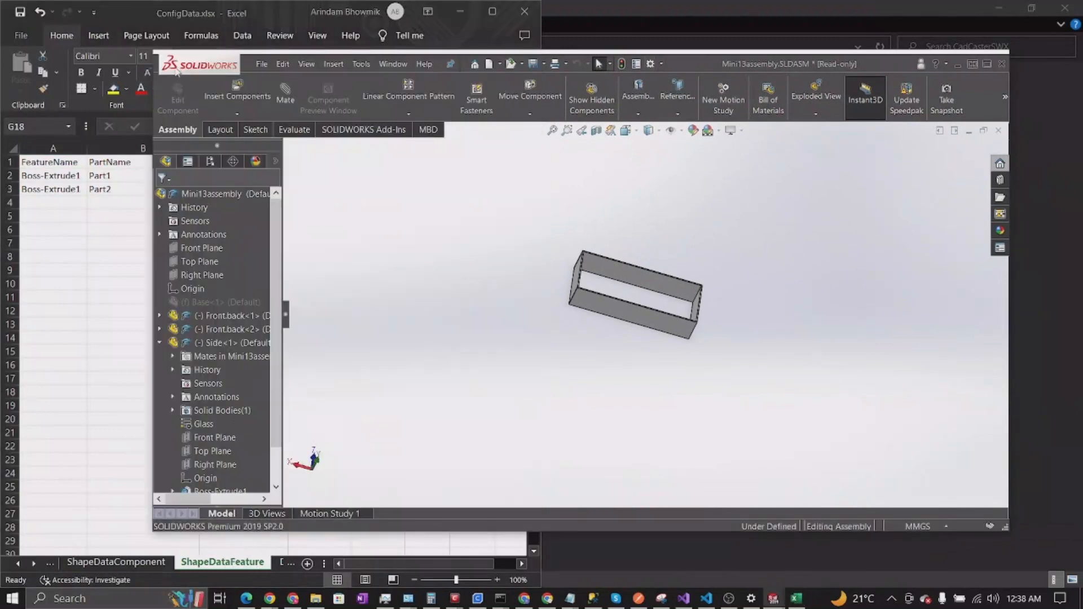
left_click_drag(179, 71, 531, 59)
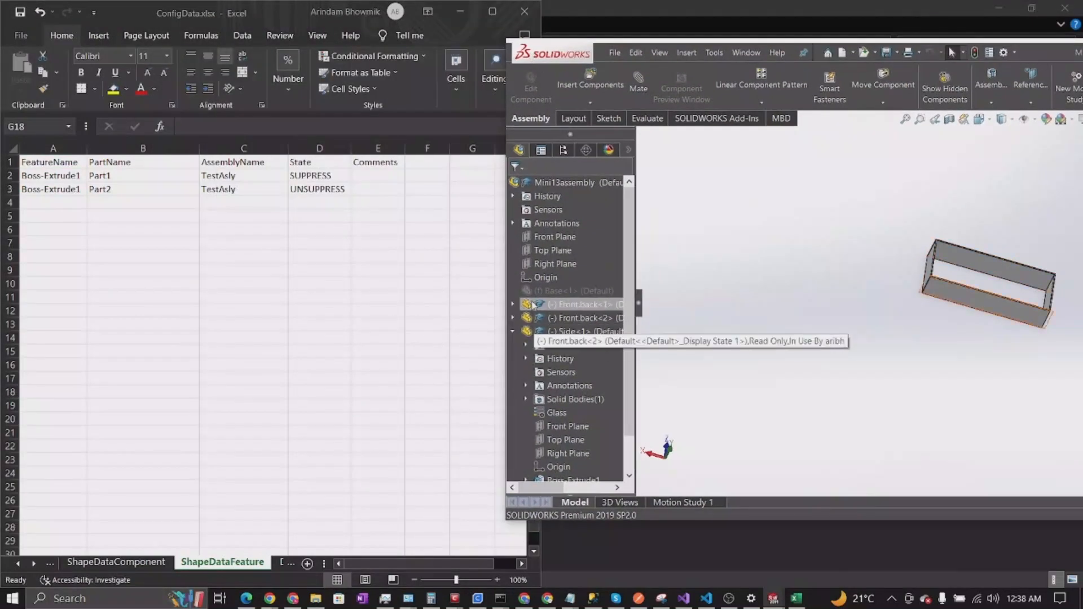
- Expand Front.back<1> in Mini13assembly and look at the commands available for its Boss-Extrude1 feature
left_click(513, 303)
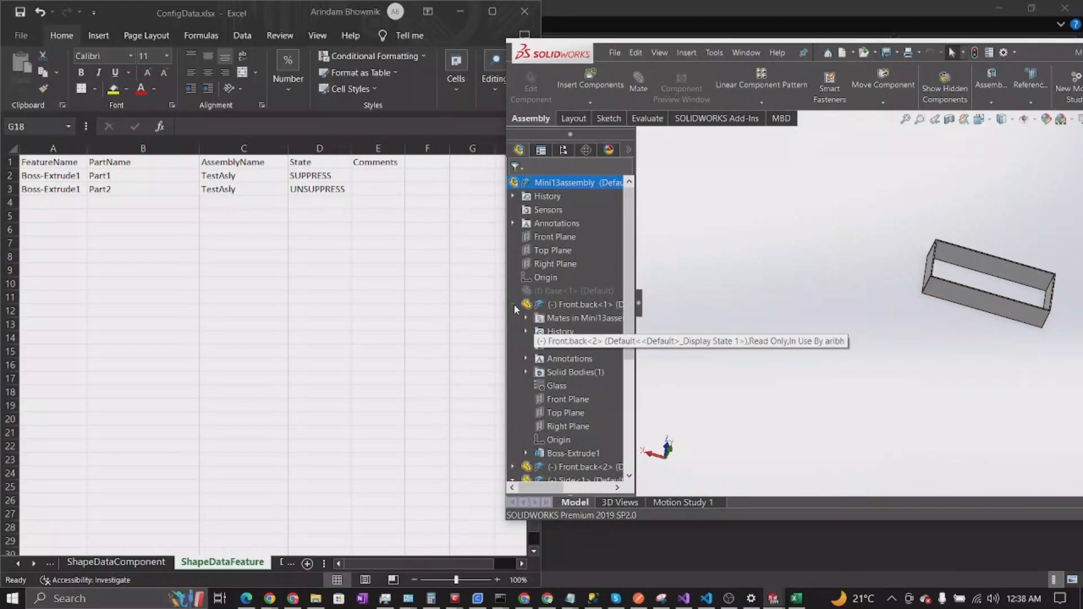
left_click(567, 453)
right_click(567, 453)
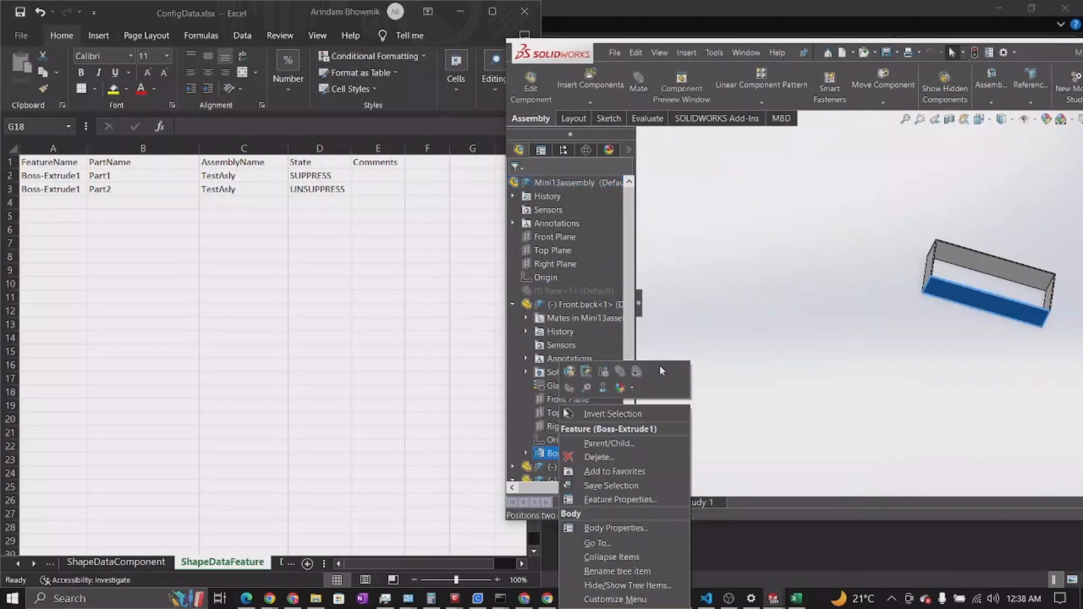
left_click(841, 327)
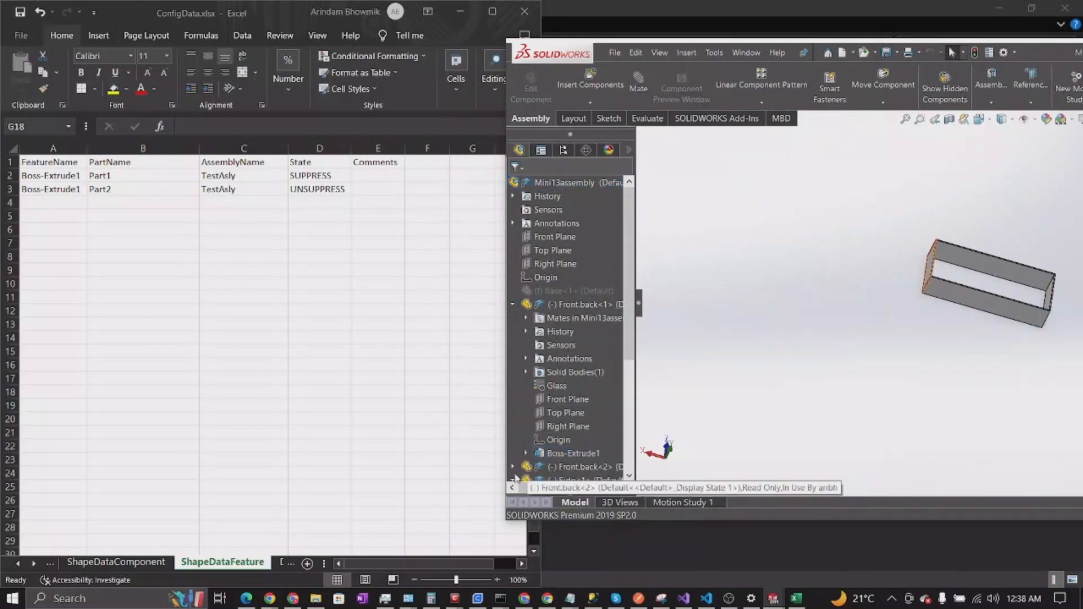
- Switch to Excel and review the feature names, parts, assemblies and states of the Boss-Extrude1 rows in ShapeDataFeature
left_click(47, 180)
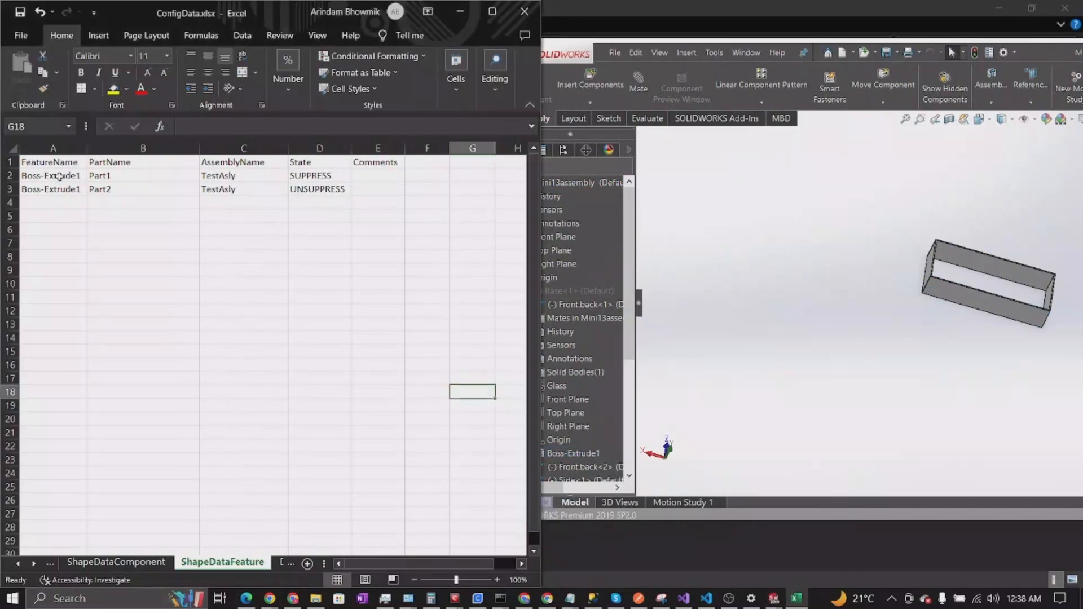
left_click(59, 178)
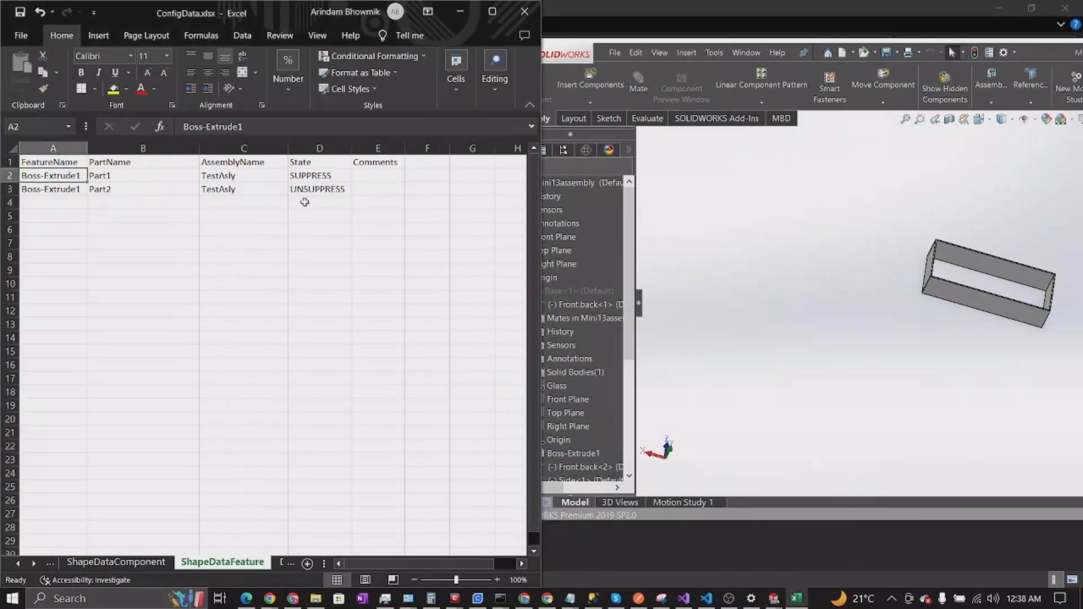
left_click(329, 177)
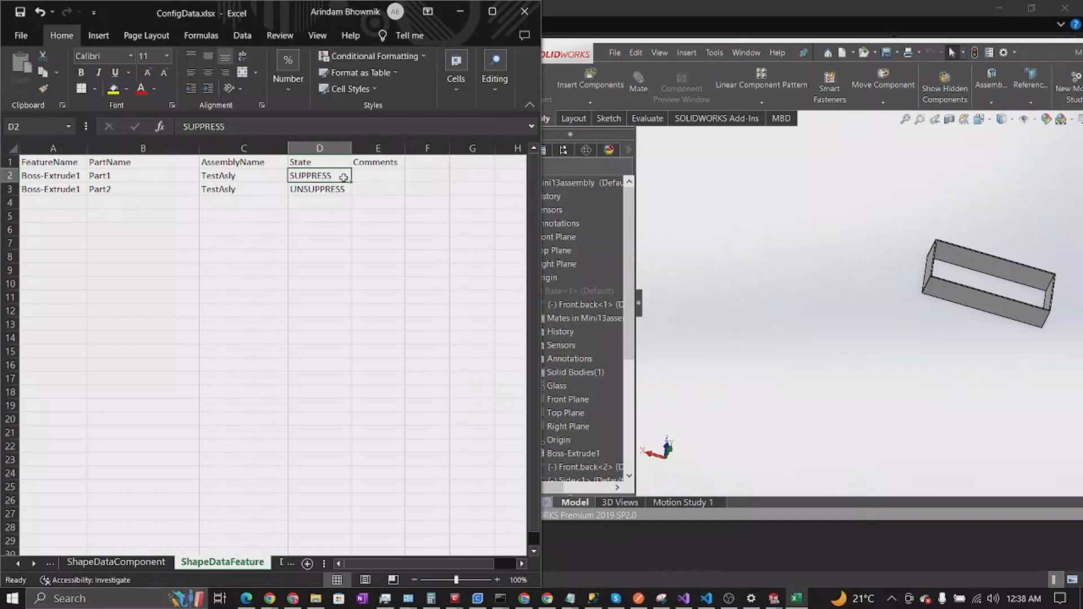
left_click_drag(66, 178, 341, 199)
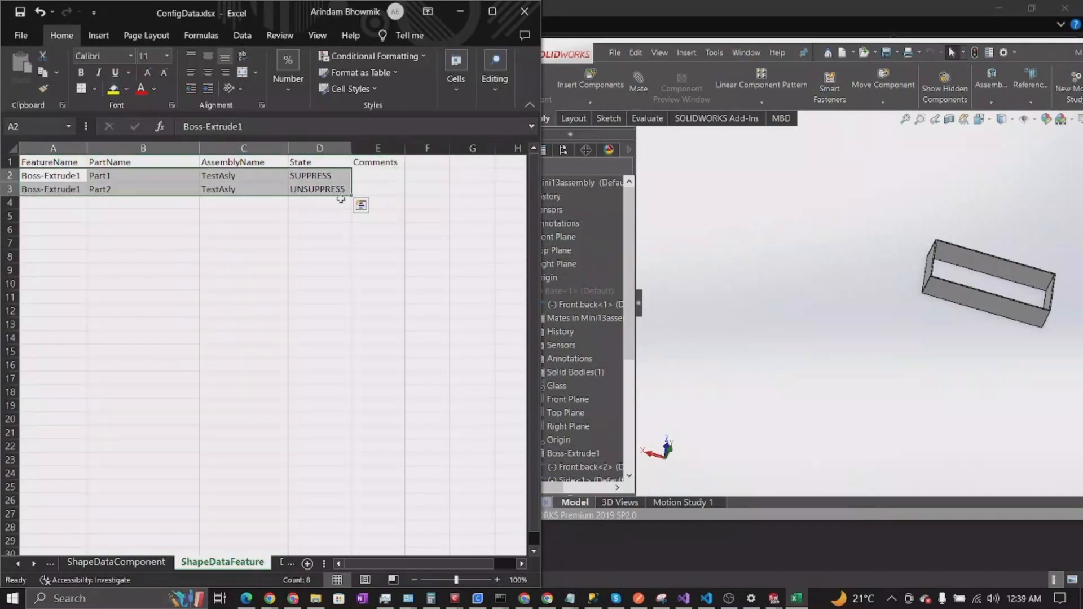
left_click(230, 334)
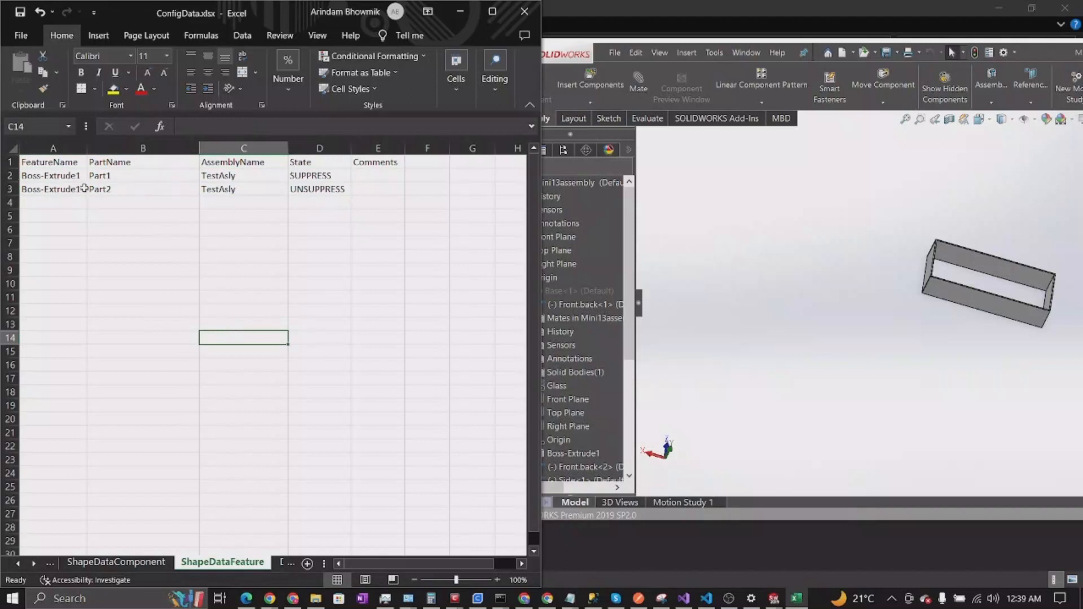
left_click(51, 177)
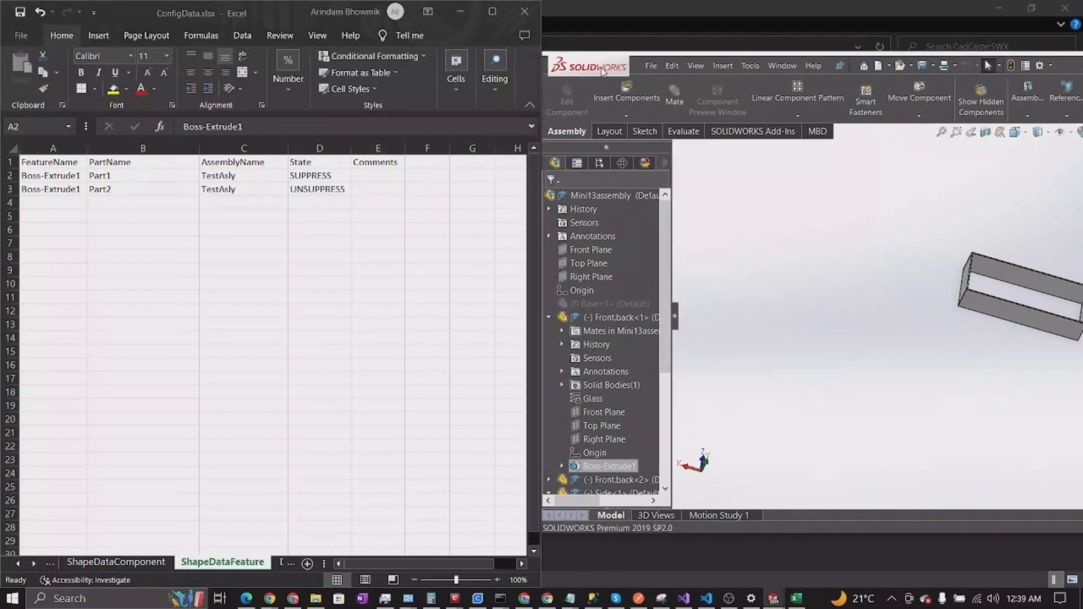
- Start an IF formula in State cell D2 of ShapeDataFeature, using DemoLength > 200 as the logical test
left_click(312, 176)
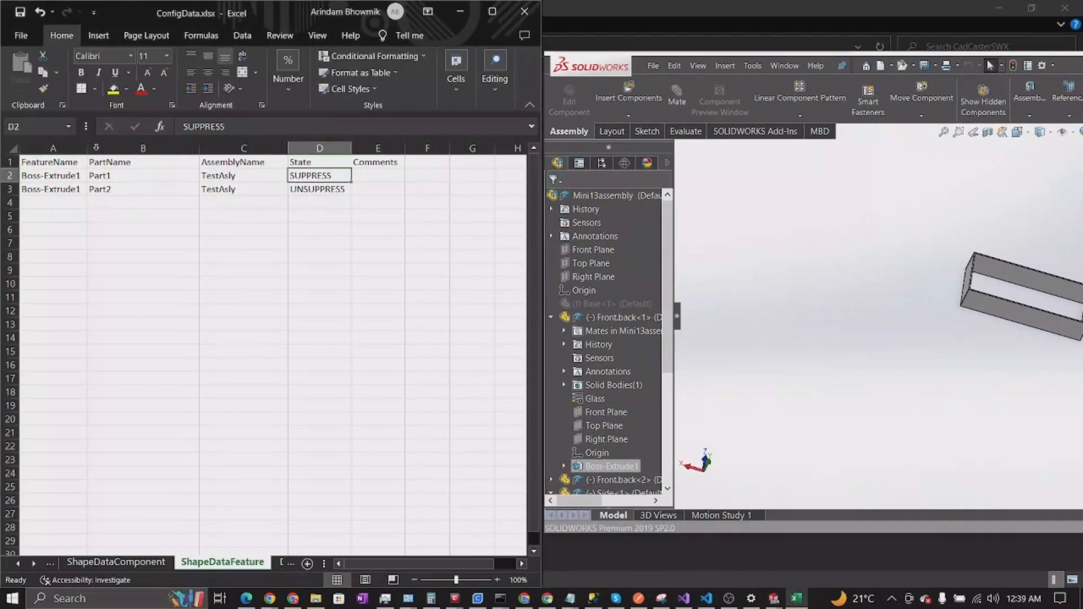
left_click(188, 128)
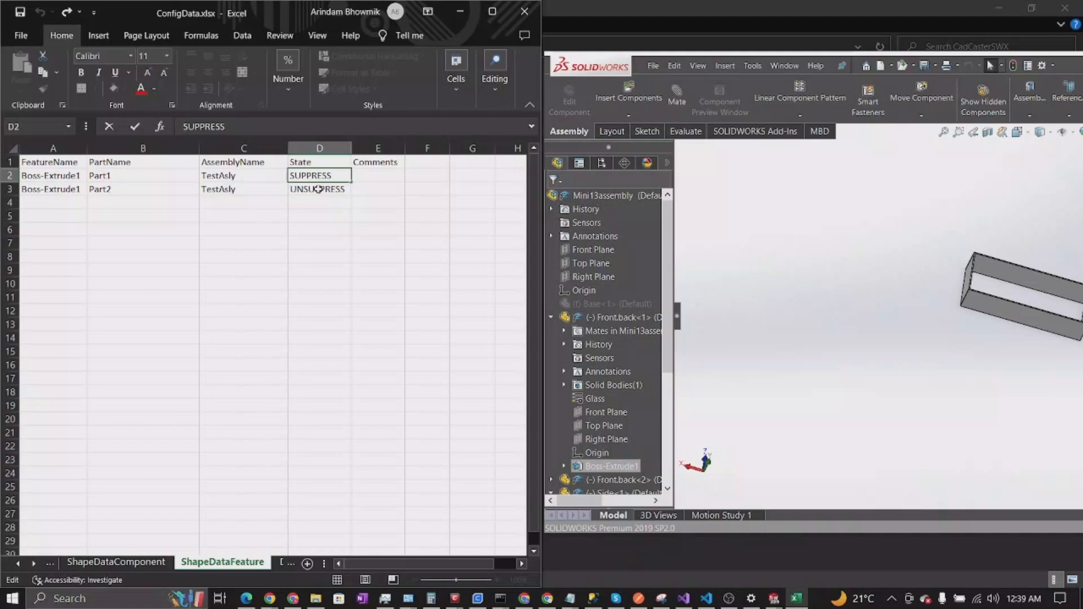
type("=")
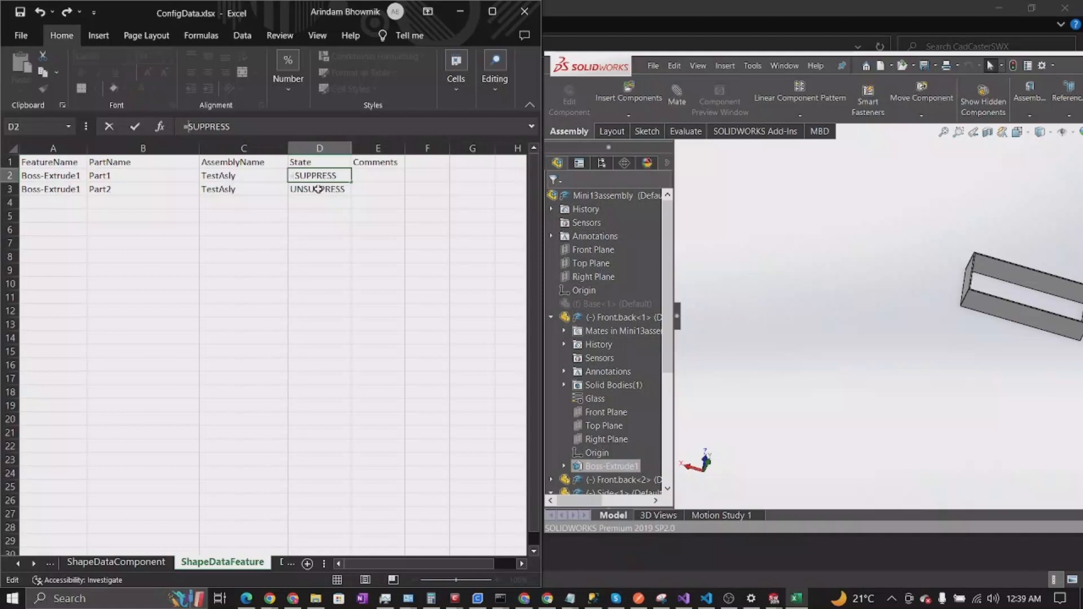
type("If")
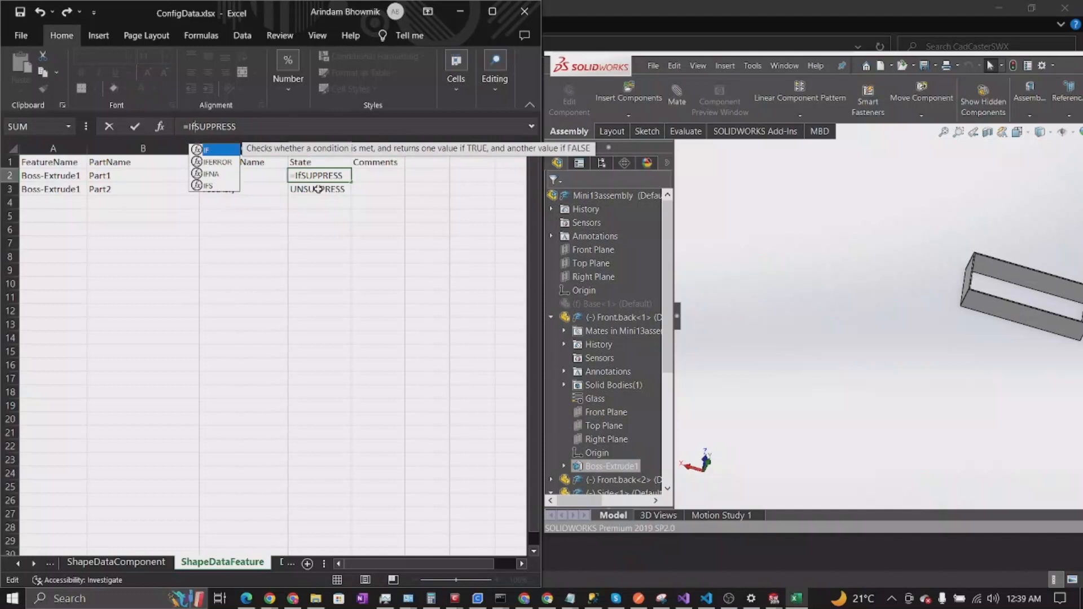
type("(")
type("Demo")
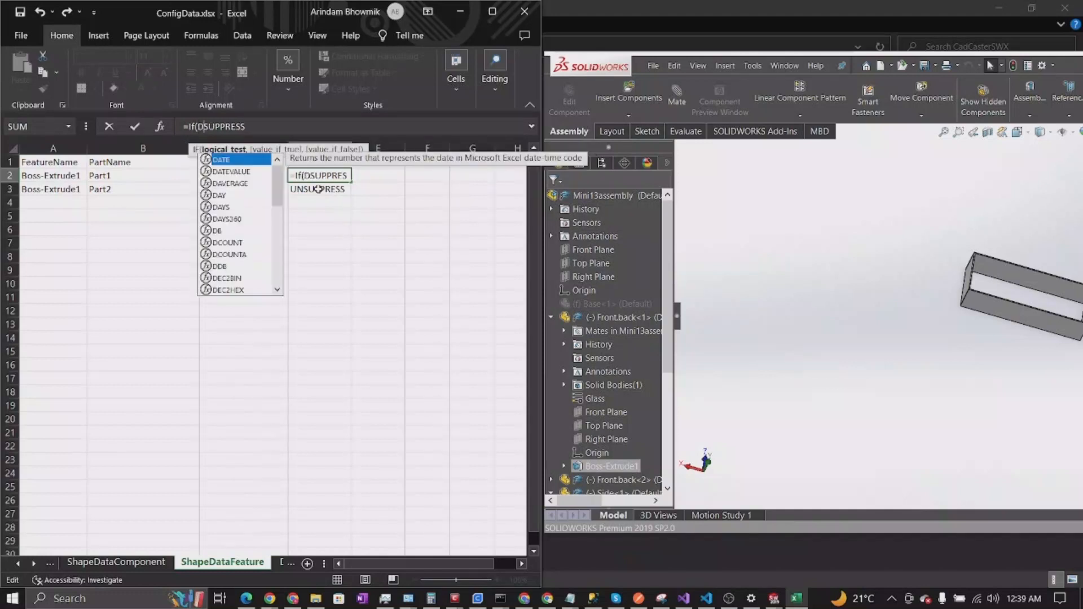
key("Down")
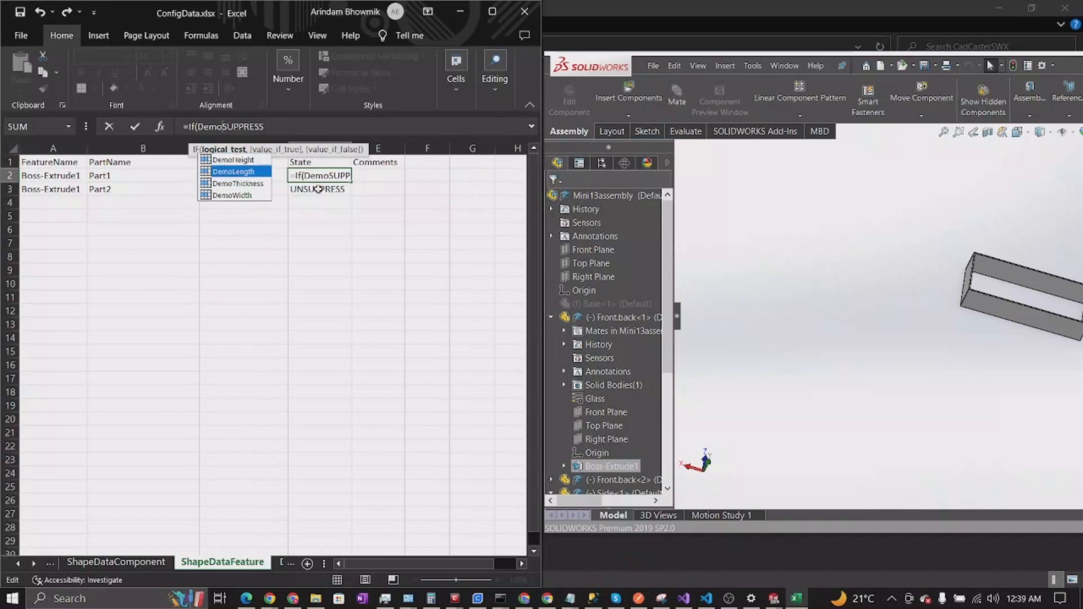
key("Tab")
type("> ")
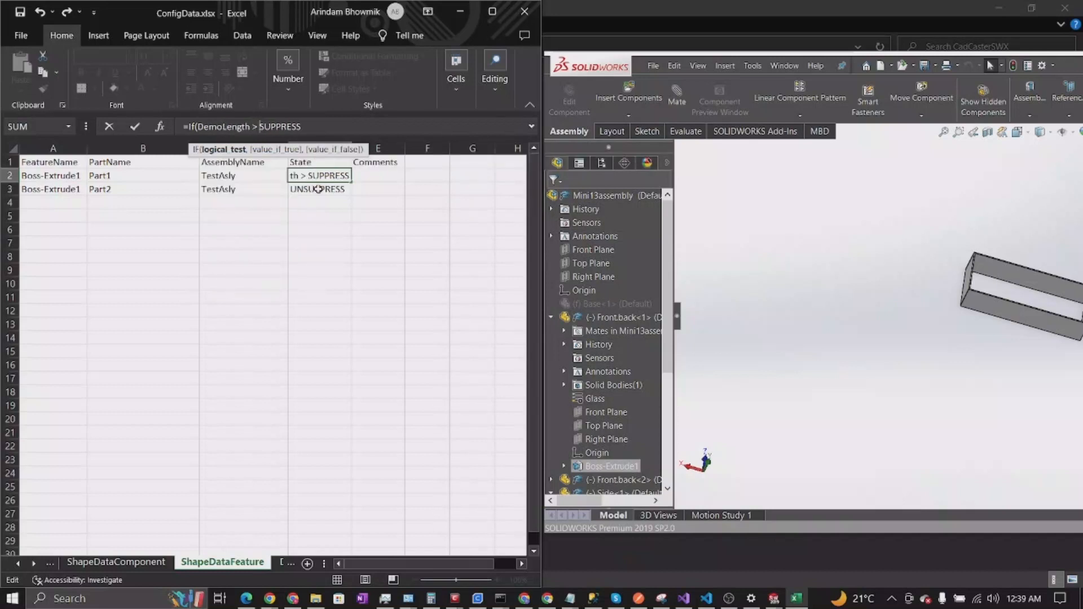
type("200")
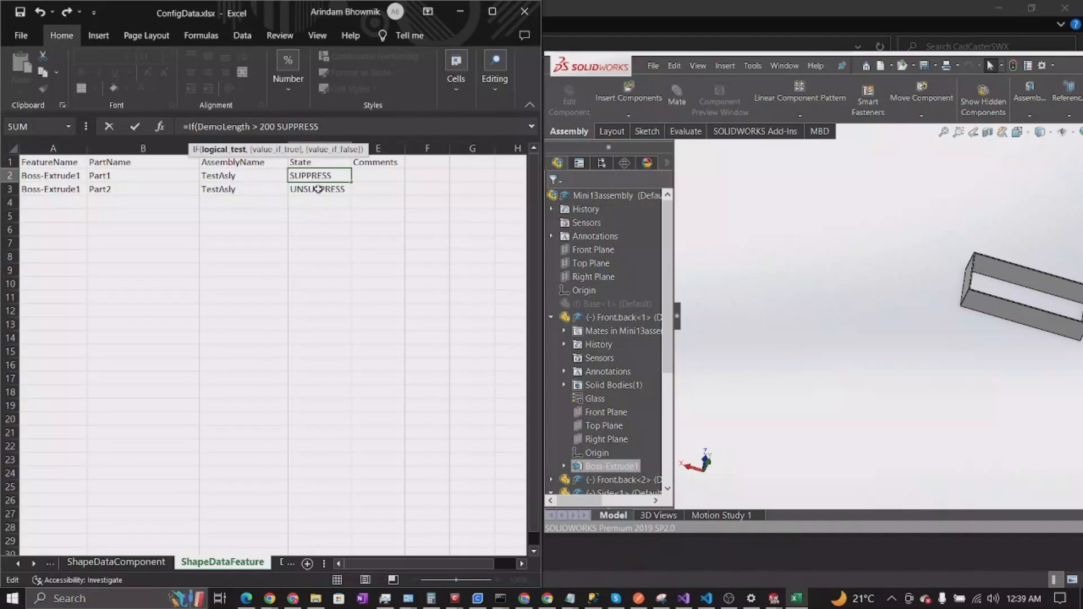
key("BackSpace")
type(",")
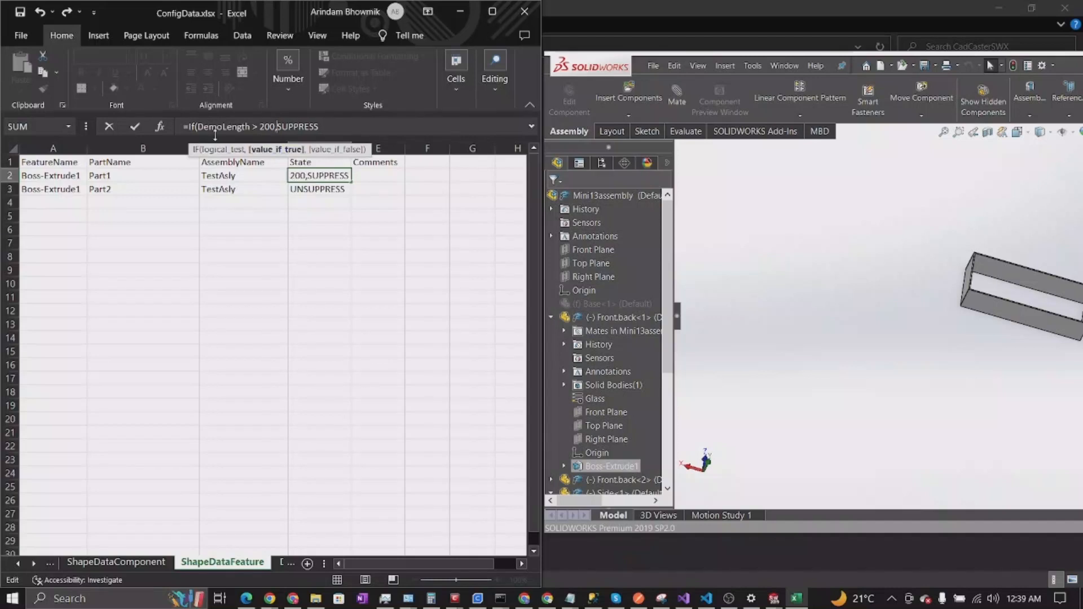
- Complete D2's IF formula with SUPPRESS as the true result and UNSUPRESS as the false result, and select the cell to check it
type(" SUPPRESS")
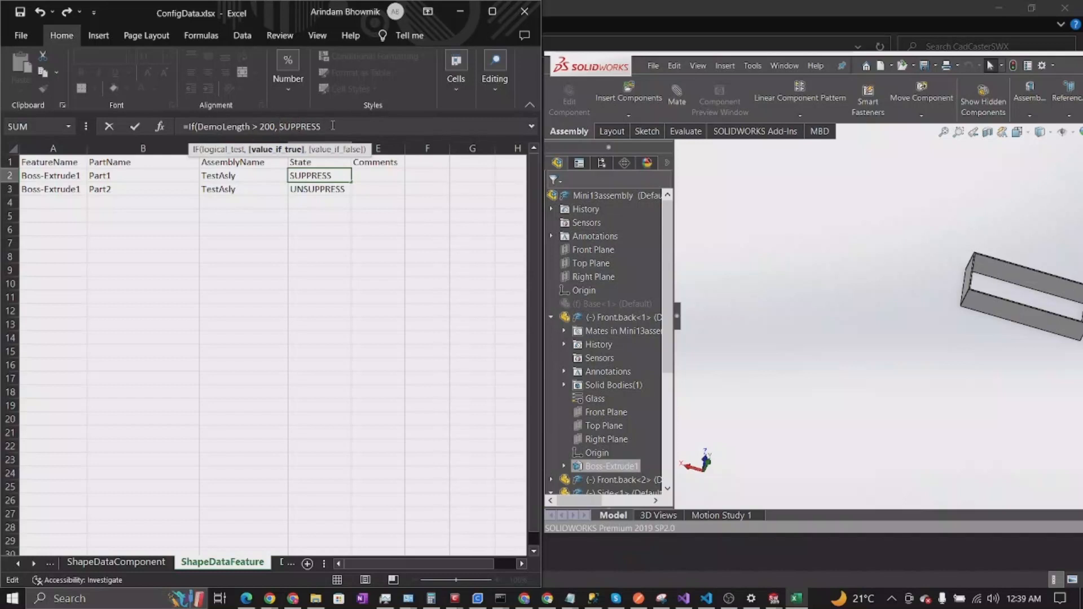
type(", UnSU")
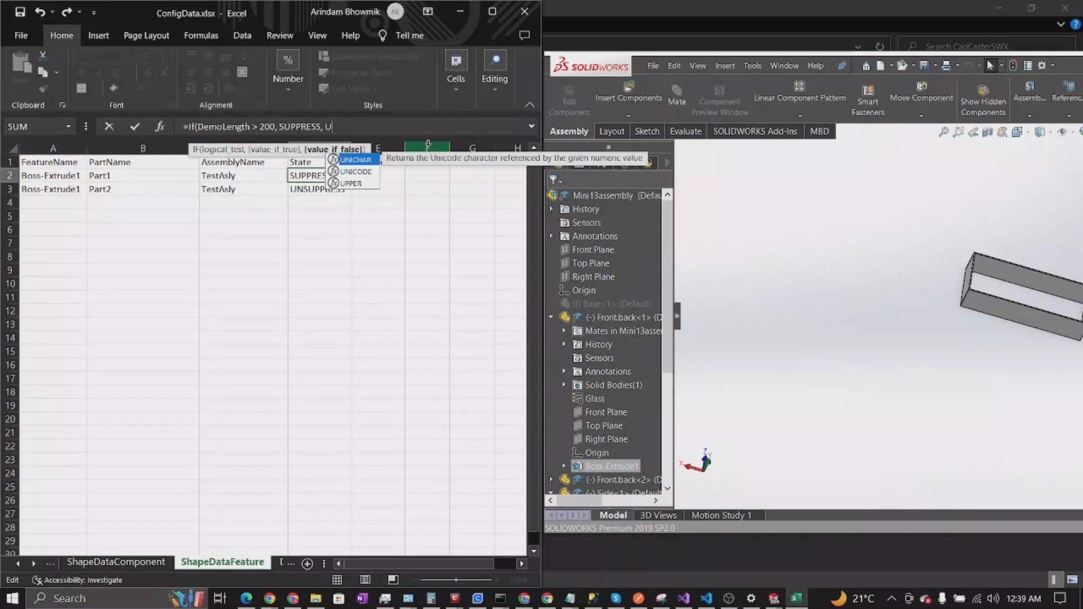
type("RESS")
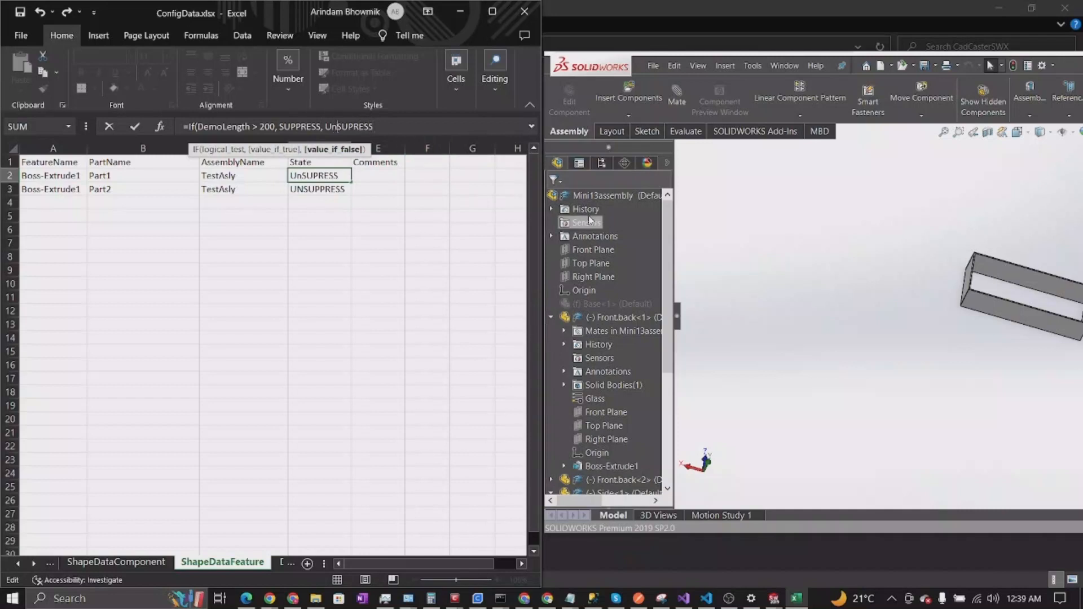
key("BackSpace")
type("N")
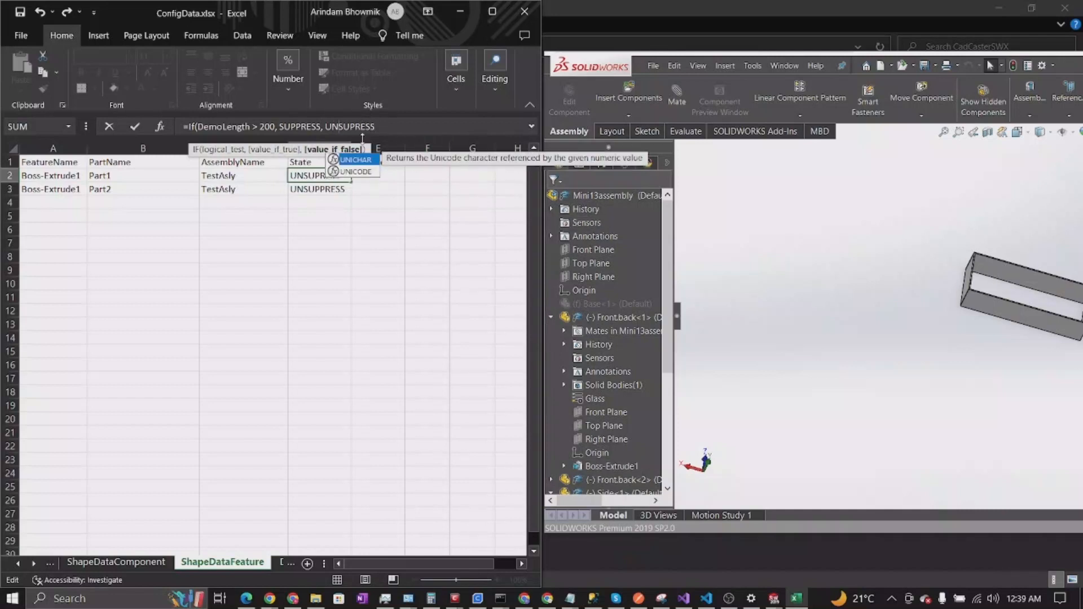
left_click(400, 123)
type(")")
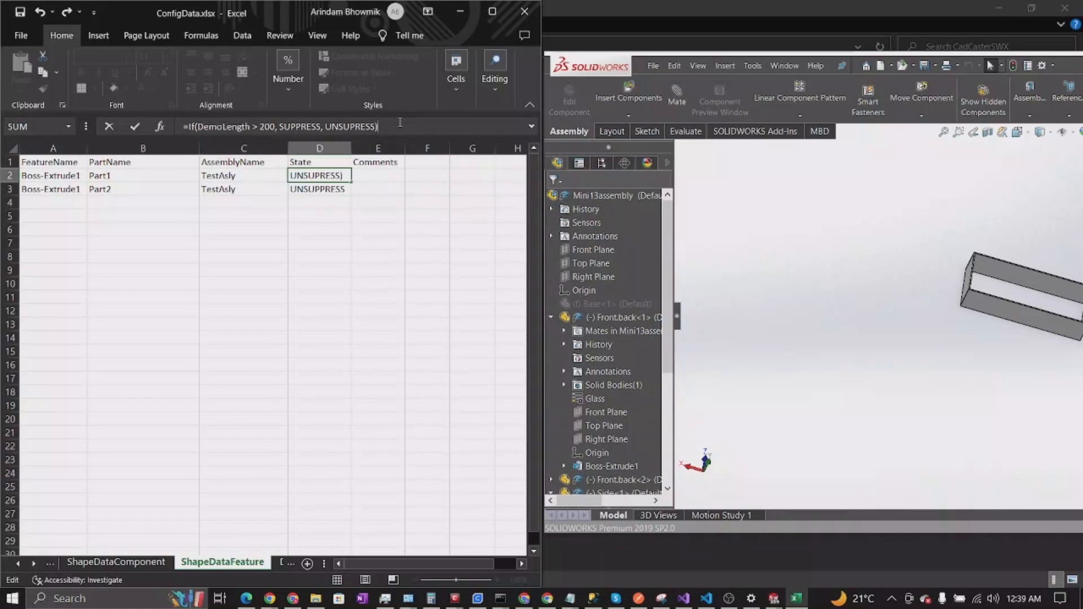
key("Return")
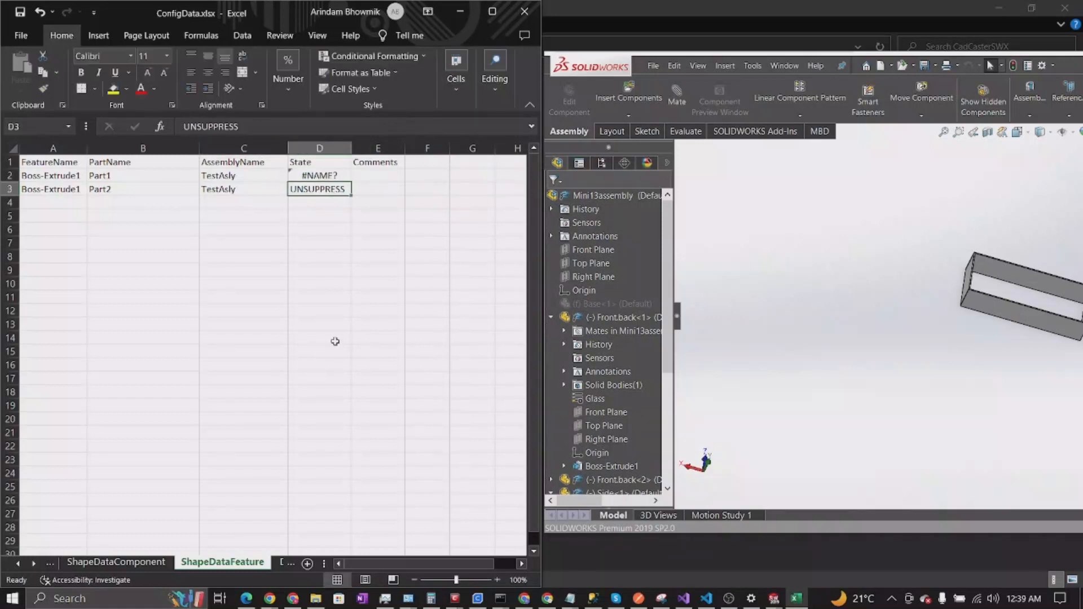
key("Up")
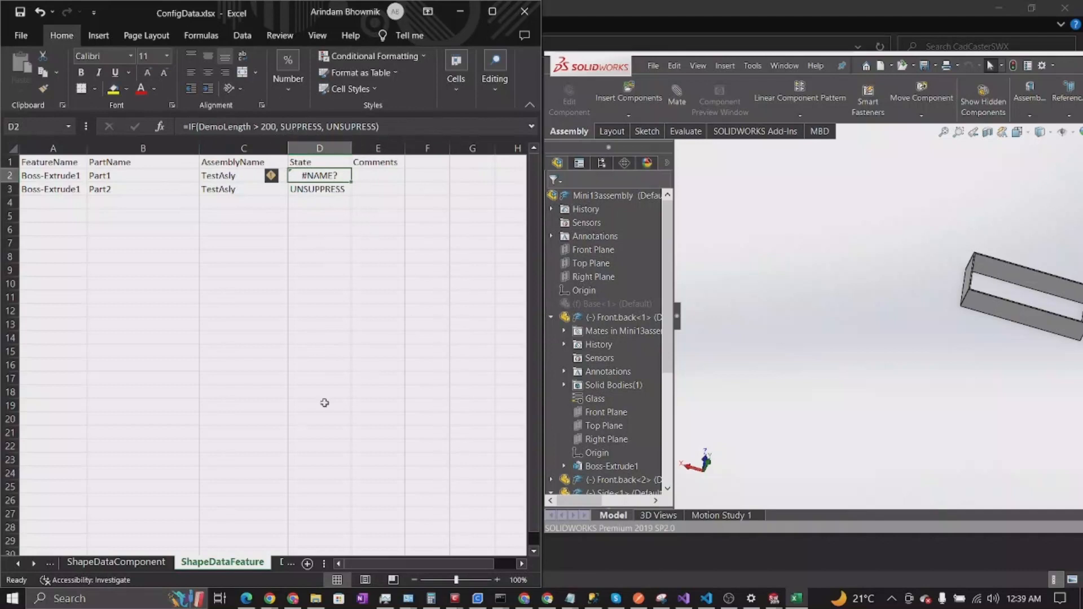
left_click(338, 367)
left_click(318, 174)
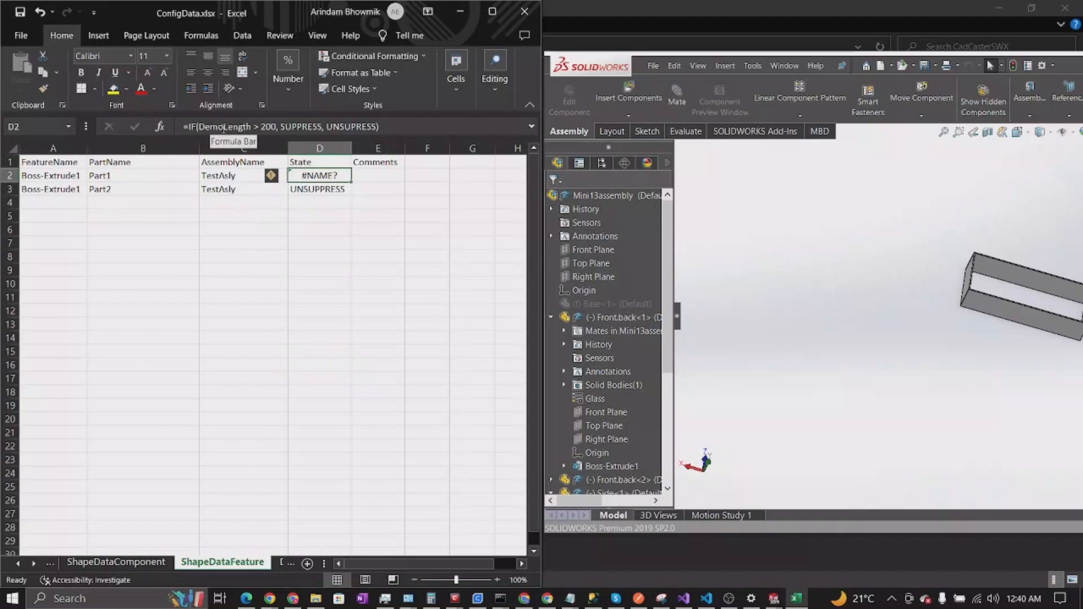
- Check the variables and dimensions in the DimensionDataCAD and InputOutputs sheets, look through the other sheets, and return to ShapeDataFeature
left_click(19, 563)
left_click(185, 562)
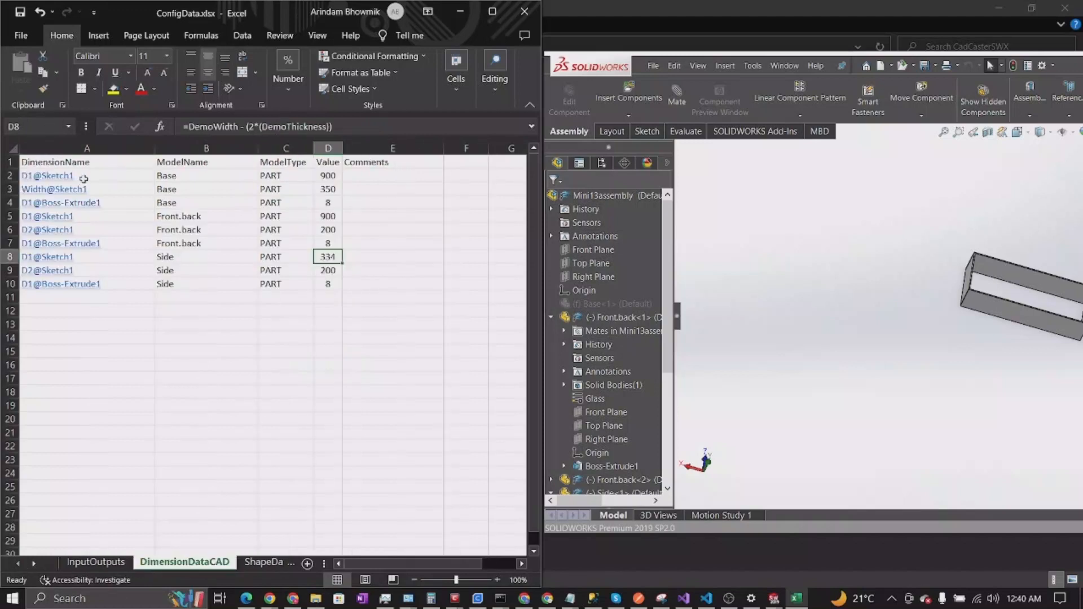
left_click(96, 563)
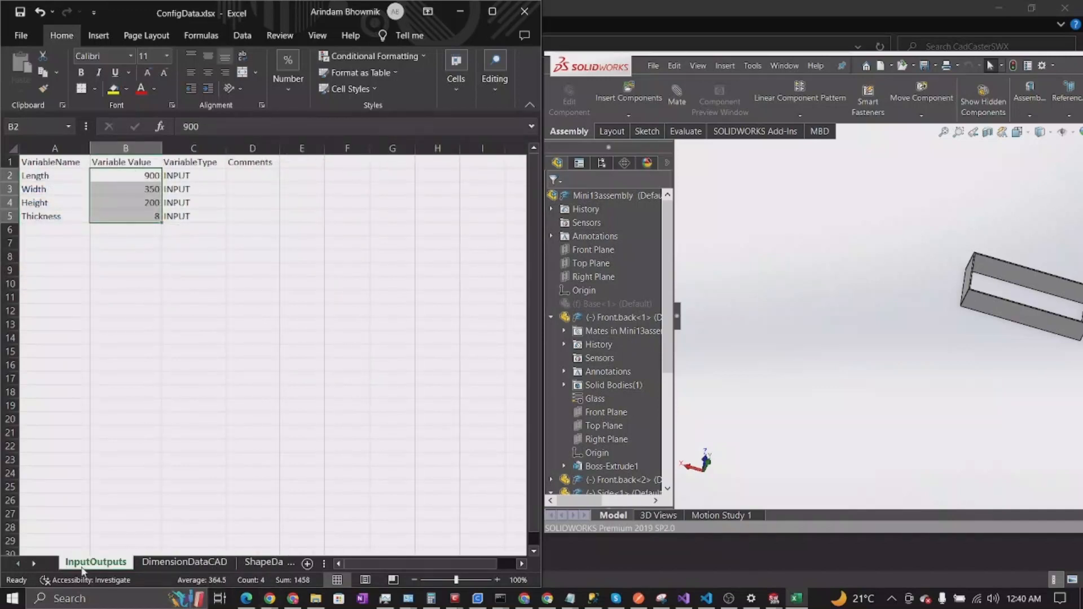
left_click(30, 562)
left_click(30, 562)
left_click(31, 563)
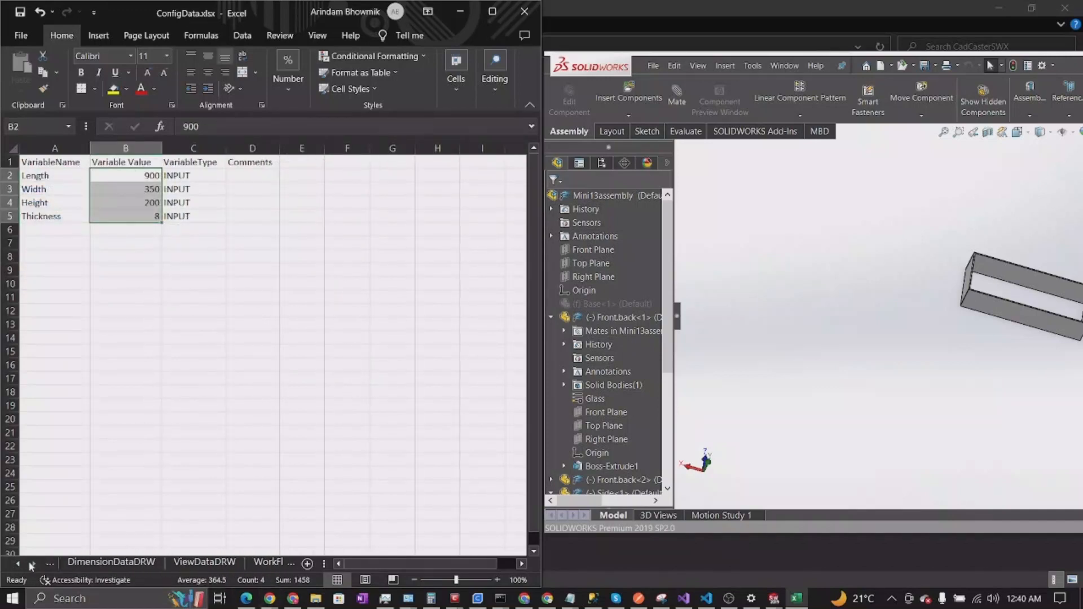
left_click(16, 562)
left_click(16, 562)
left_click(142, 562)
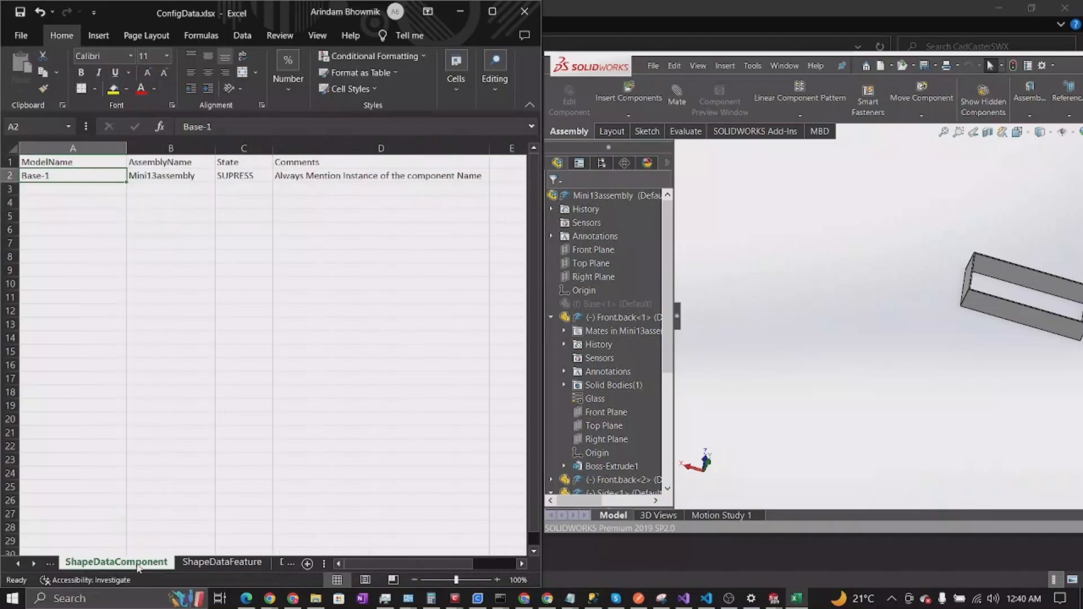
left_click(220, 563)
left_click(380, 258)
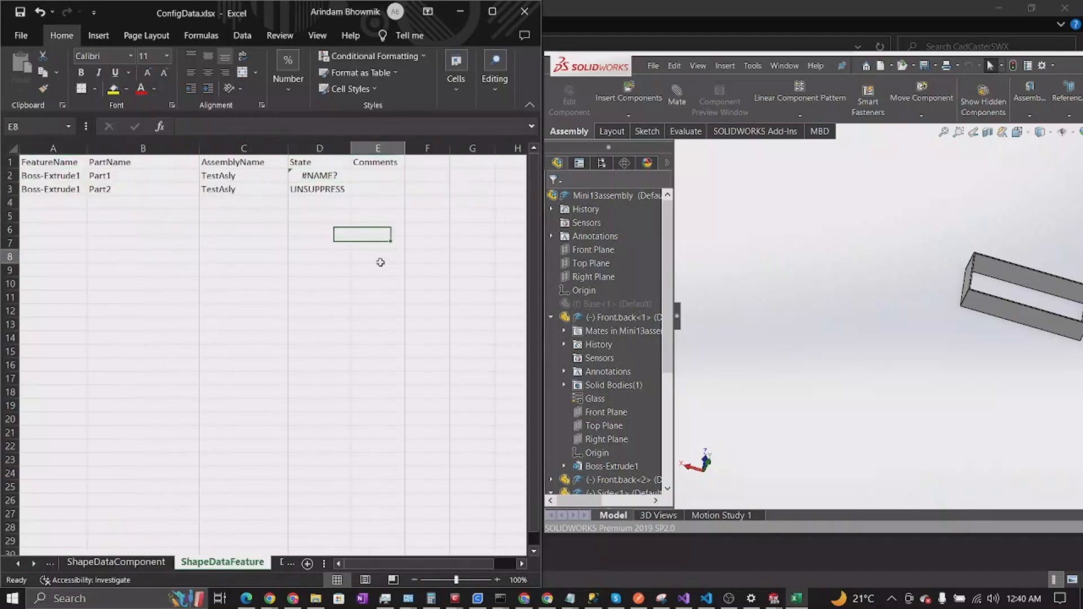
- Correct the IF formula in D2 by enclosing SUPPRESS and UNSUPRESS in double quotation marks, and reselect the cell
left_click(326, 174)
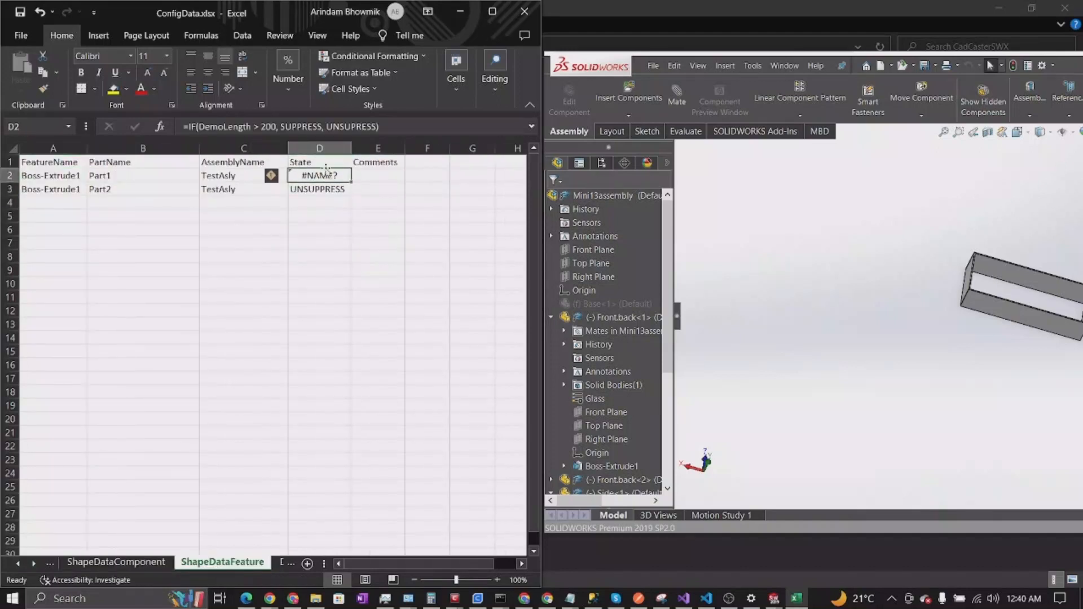
left_click(280, 125)
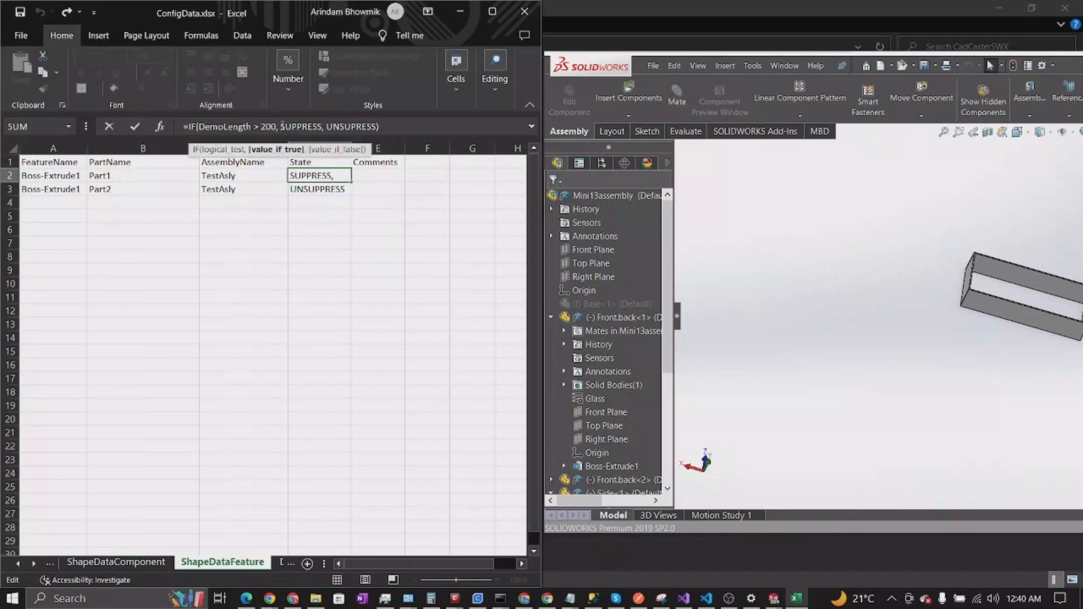
type("\"")
left_click(326, 126)
type("\"")
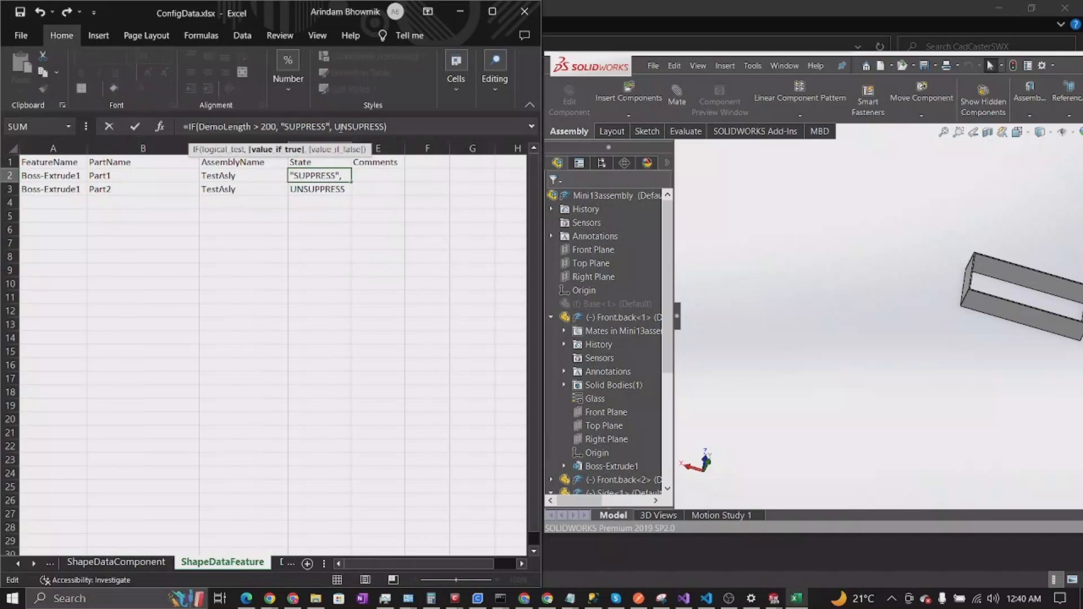
left_click(336, 127)
type("\", ")
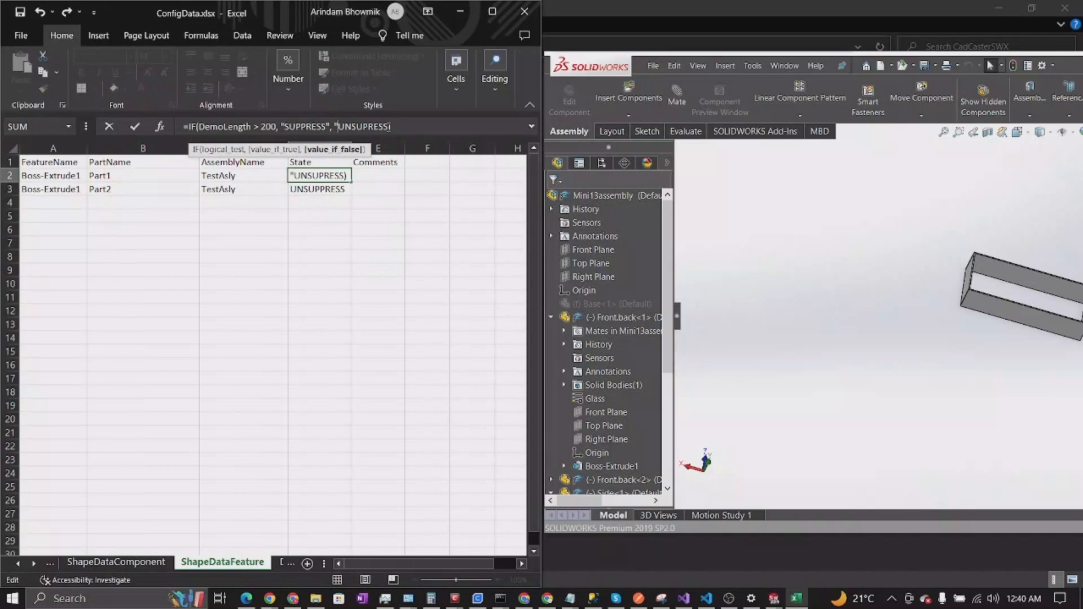
type("\"")
key("Return")
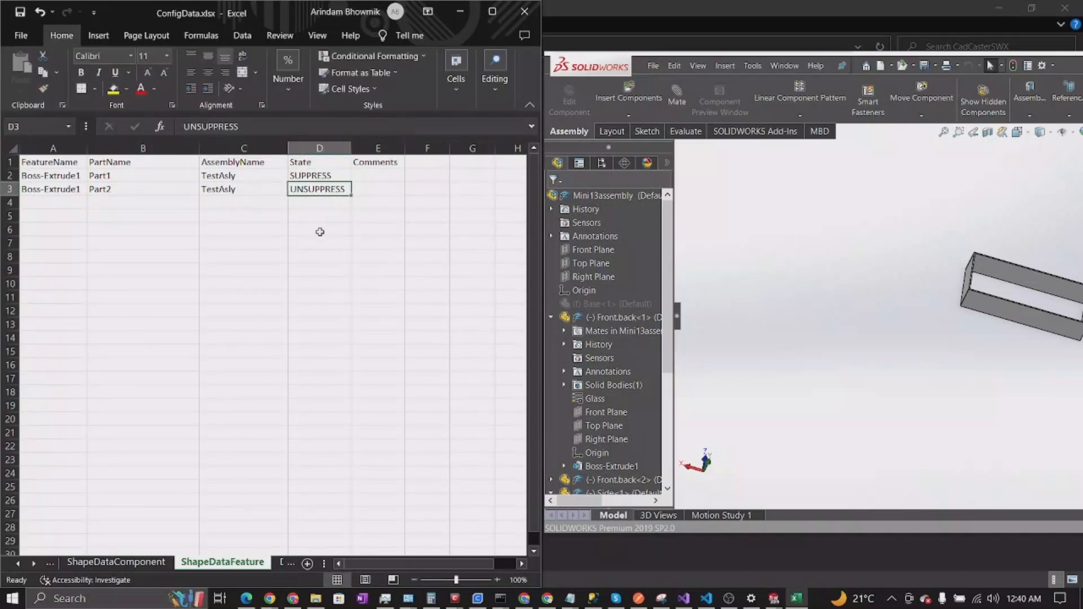
left_click(312, 175)
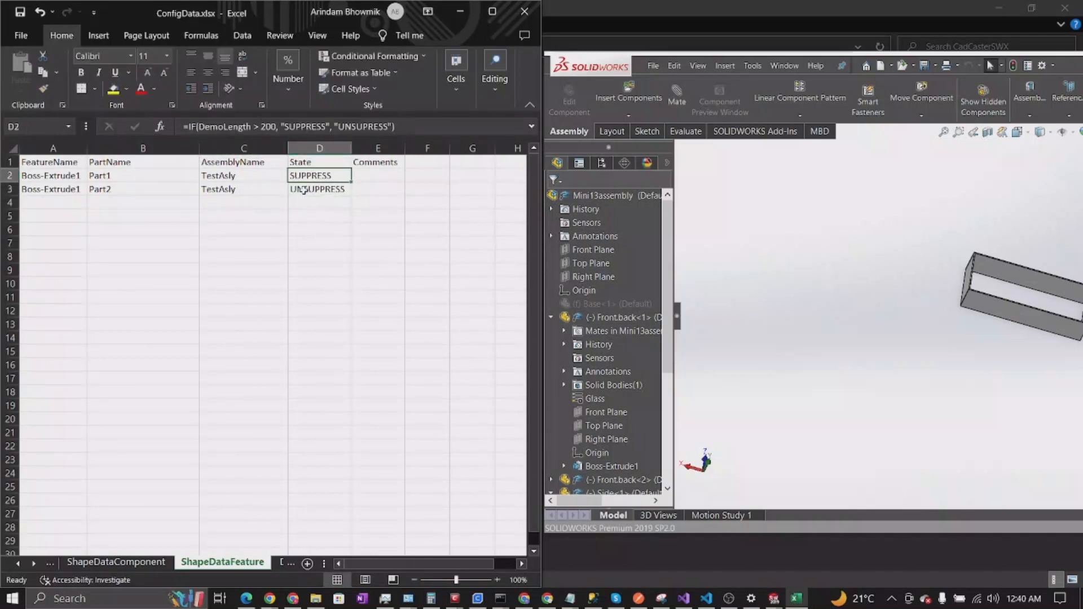
- Look at the ShapeDataComponent sheet, maximize the Excel window, and highlight the two Boss-Extrude1 rows, A2:E3, in ShapeDataFeature
left_click(365, 269)
left_click_drag(327, 176, 321, 326)
left_click(116, 562)
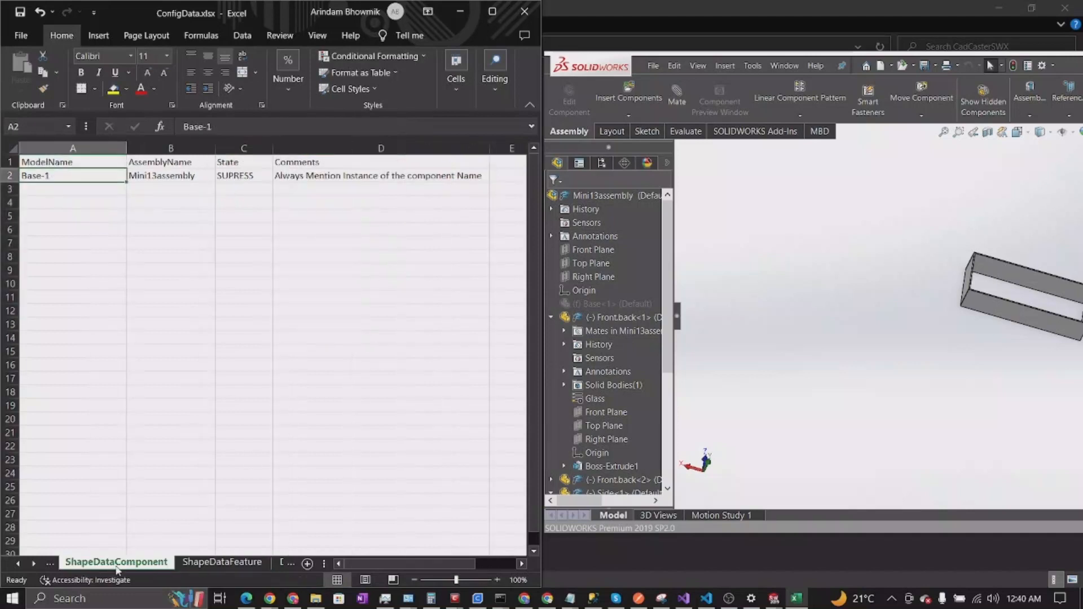
left_click(504, 15)
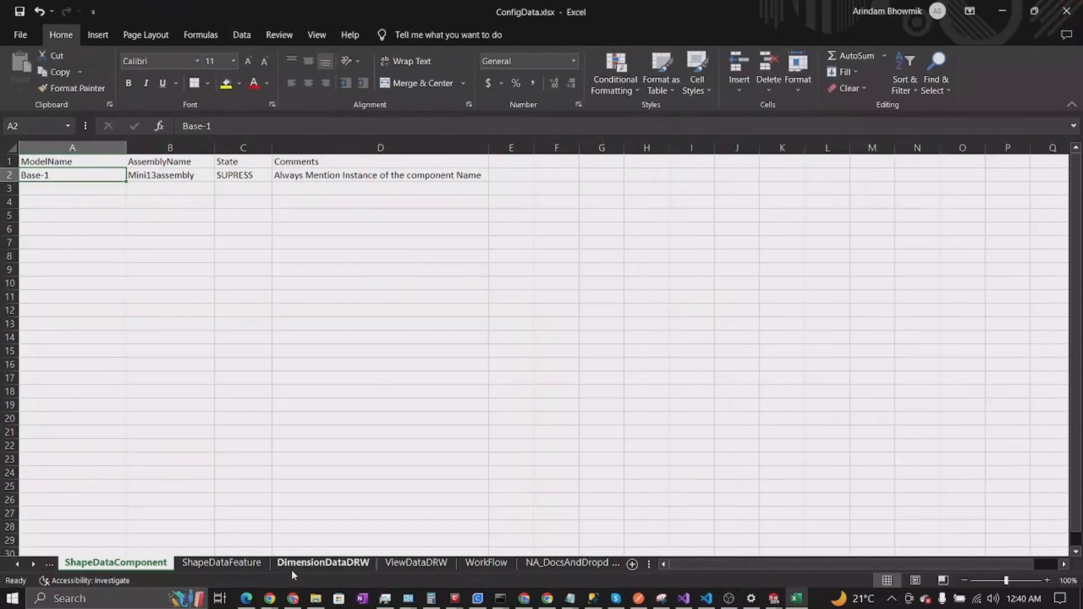
left_click(221, 563)
left_click_drag(38, 178, 393, 187)
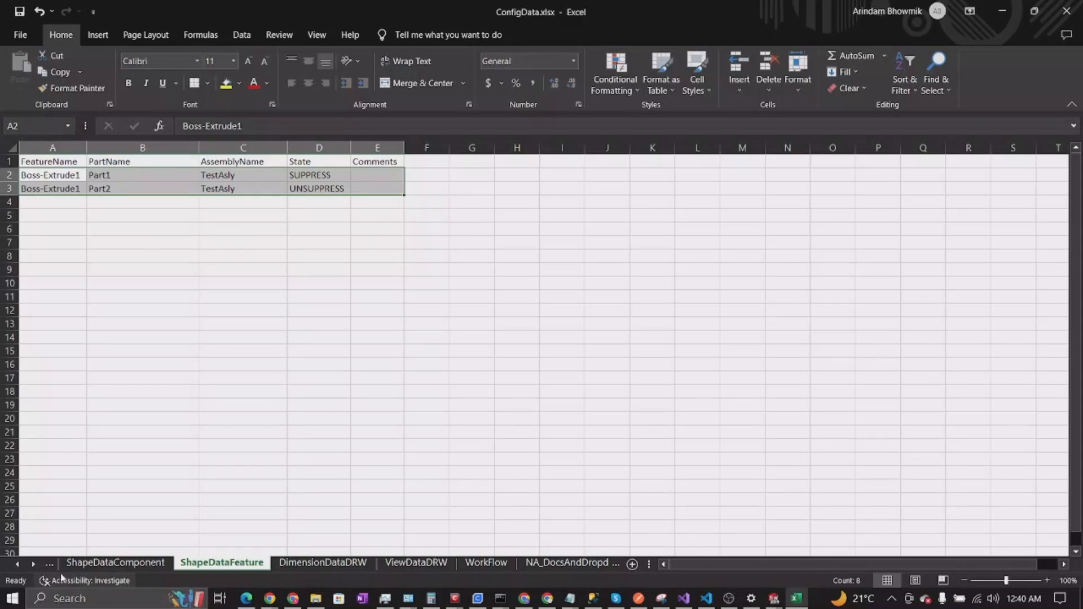
- Review the DimensionDataCAD, ShapeDataComponent and ShapeDataFeature sheets in turn, and open the InputOutputs sheet
left_click(18, 564)
left_click(18, 564)
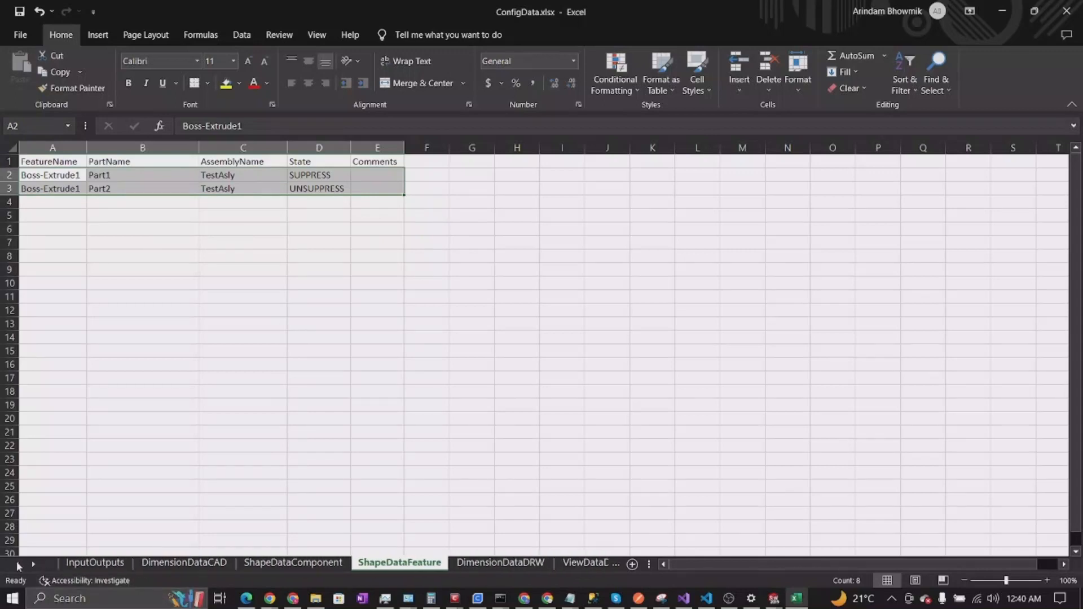
left_click(167, 564)
left_click(280, 564)
left_click(383, 564)
left_click(293, 563)
left_click(184, 563)
left_click(293, 563)
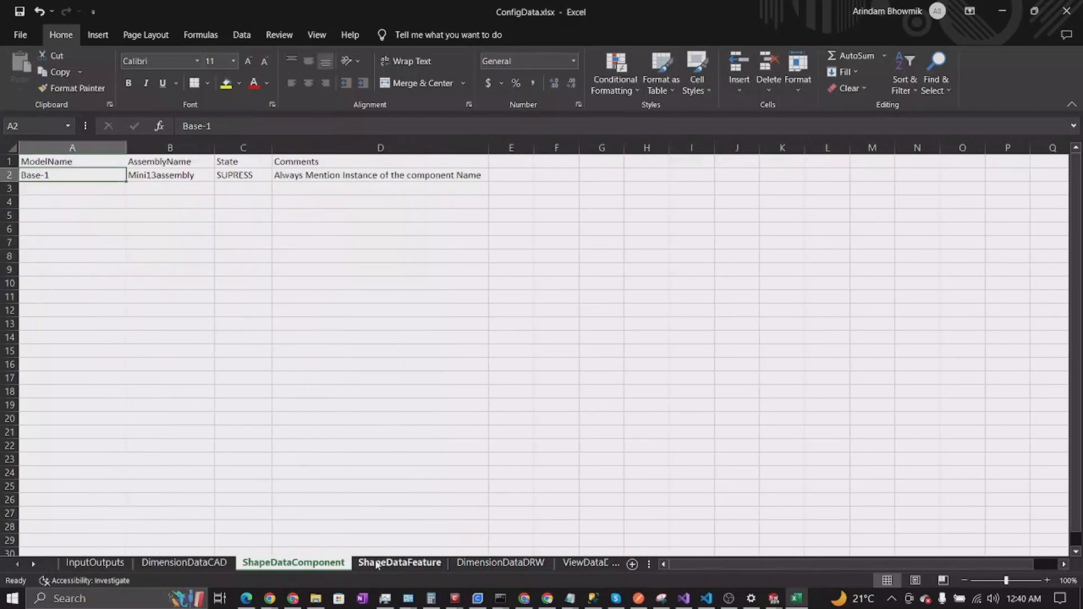
left_click(399, 563)
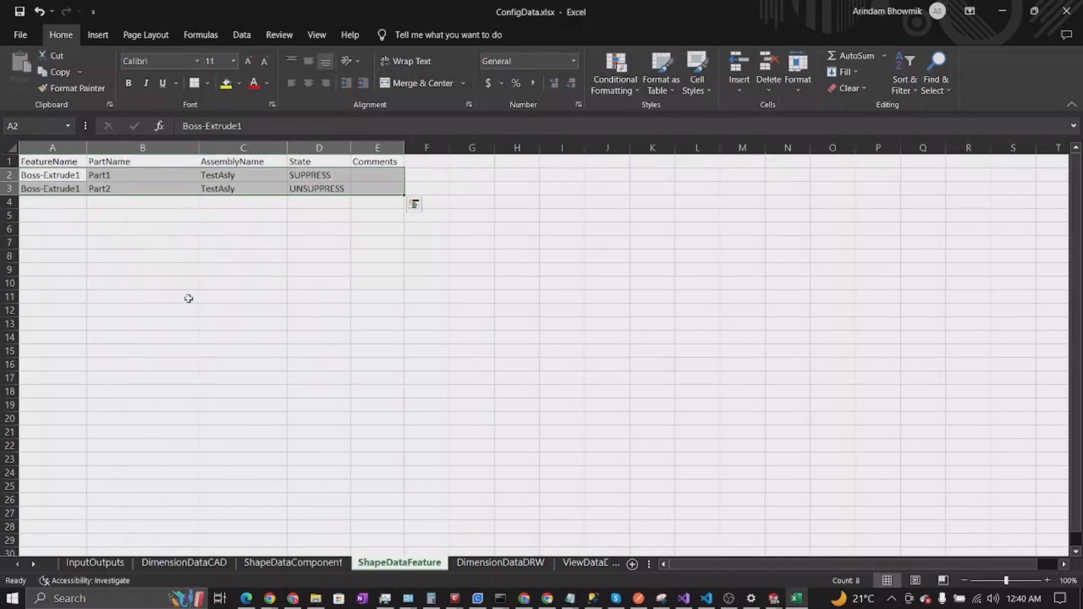
left_click(95, 562)
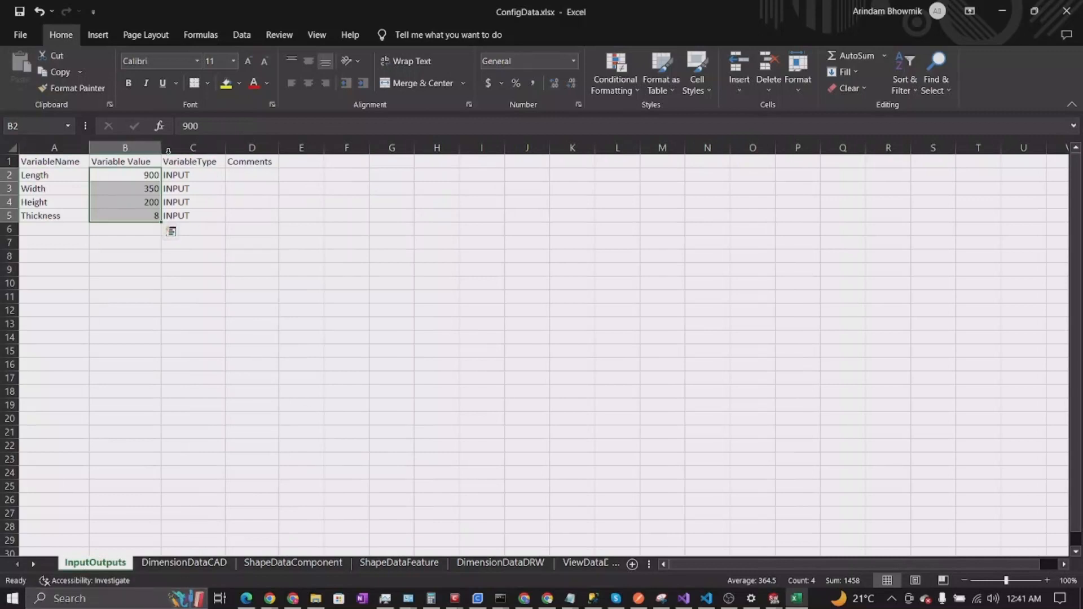
- Set the Length variable to 1000 and the Width variable to 500 in the InputOutputs sheet
left_click(299, 275)
double_click(149, 176)
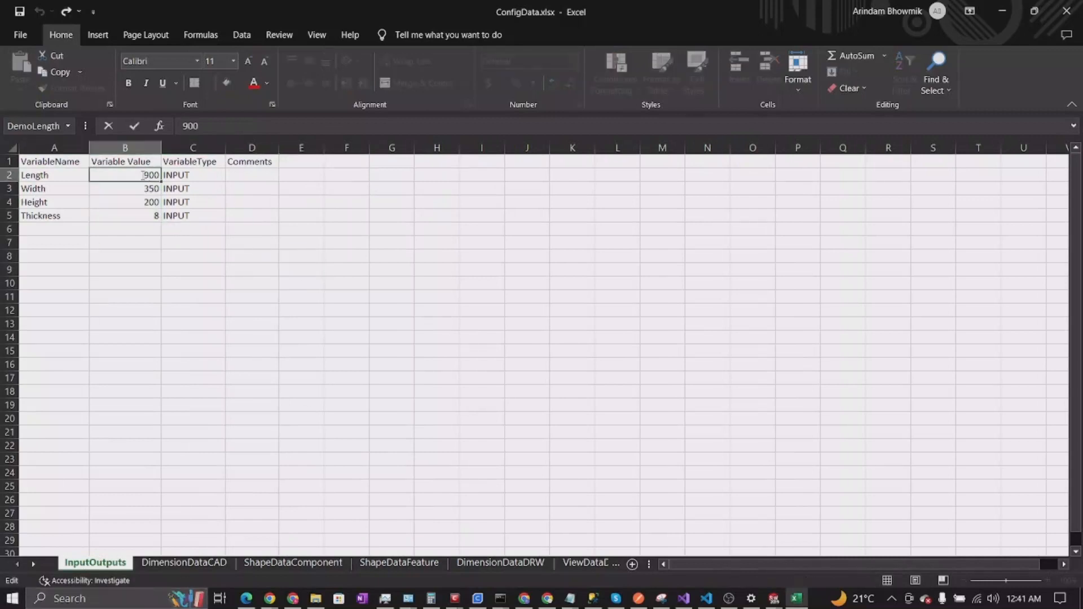
left_click_drag(144, 175, 166, 175)
type("10")
double_click(148, 190)
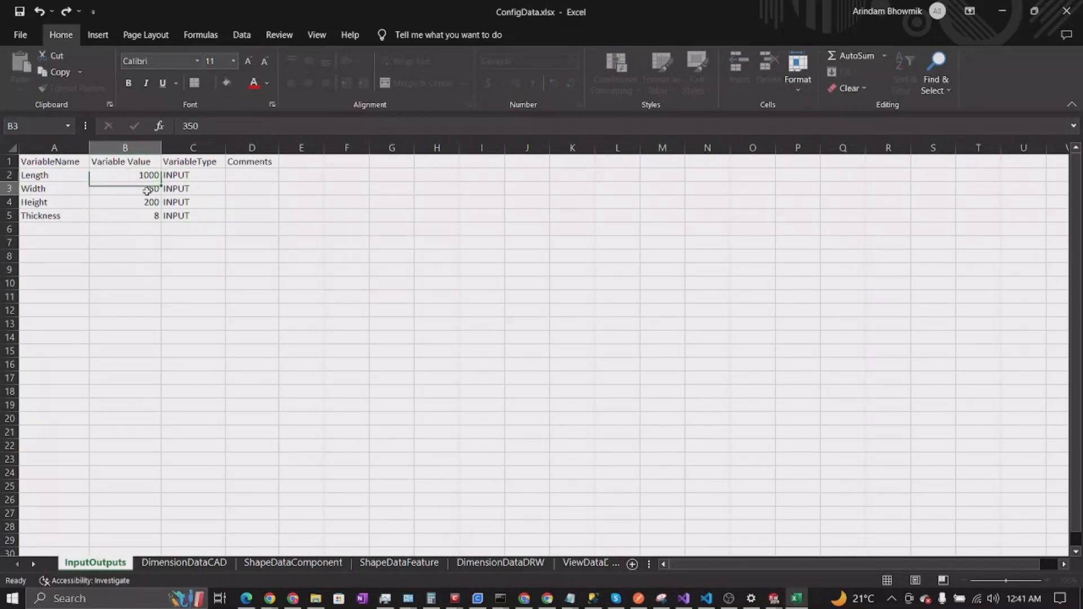
left_click_drag(148, 189, 54, 190)
type("500")
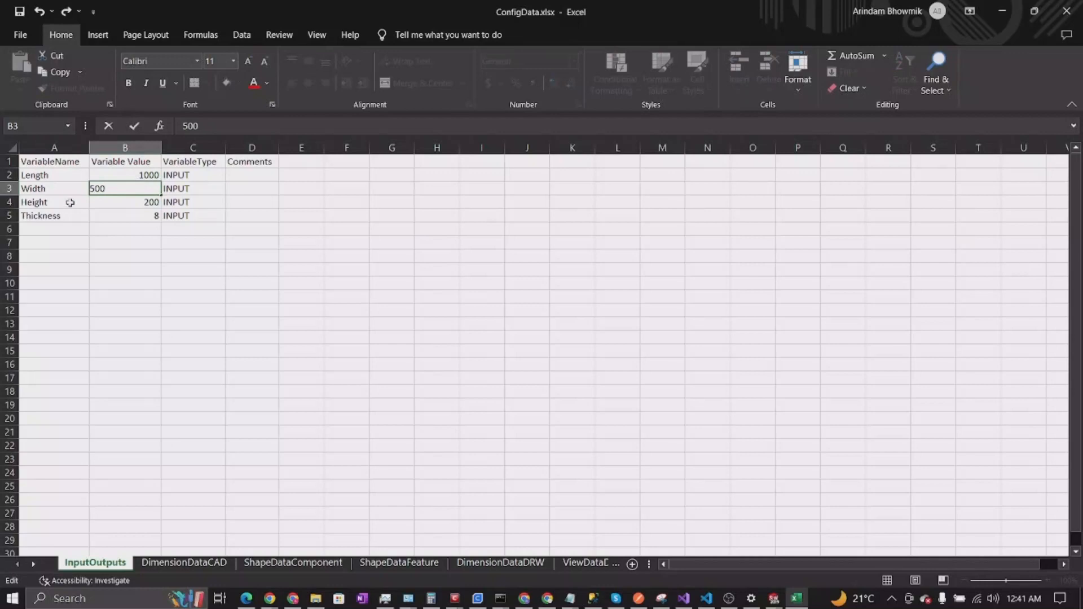
- Set the Height variable to 800 and the Thickness variable to 10 in the InputOutputs sheet
double_click(110, 202)
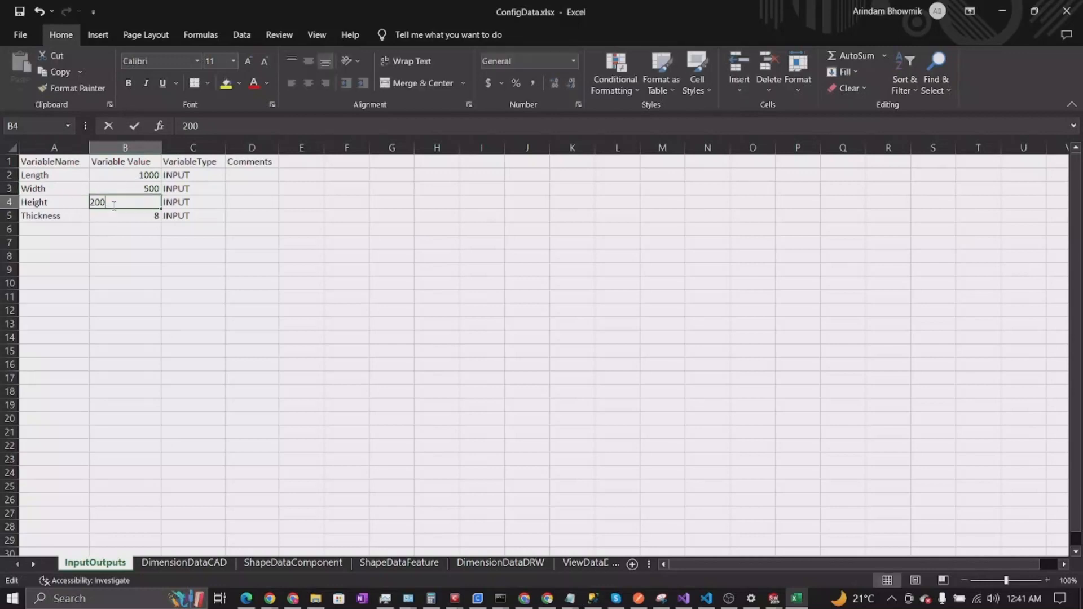
left_click_drag(110, 202, 20, 202)
type("80")
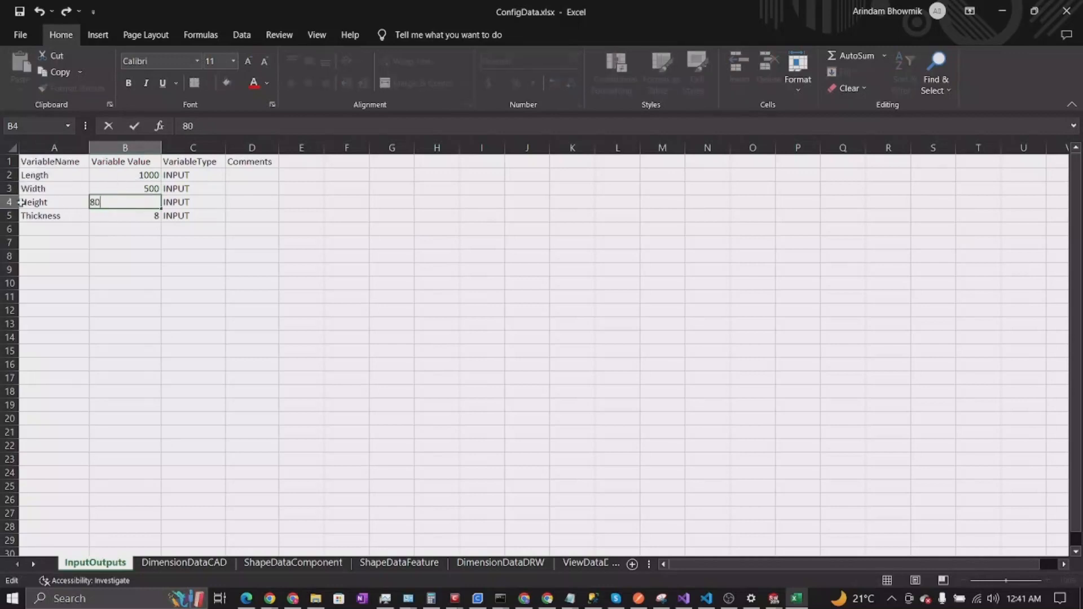
double_click(118, 217)
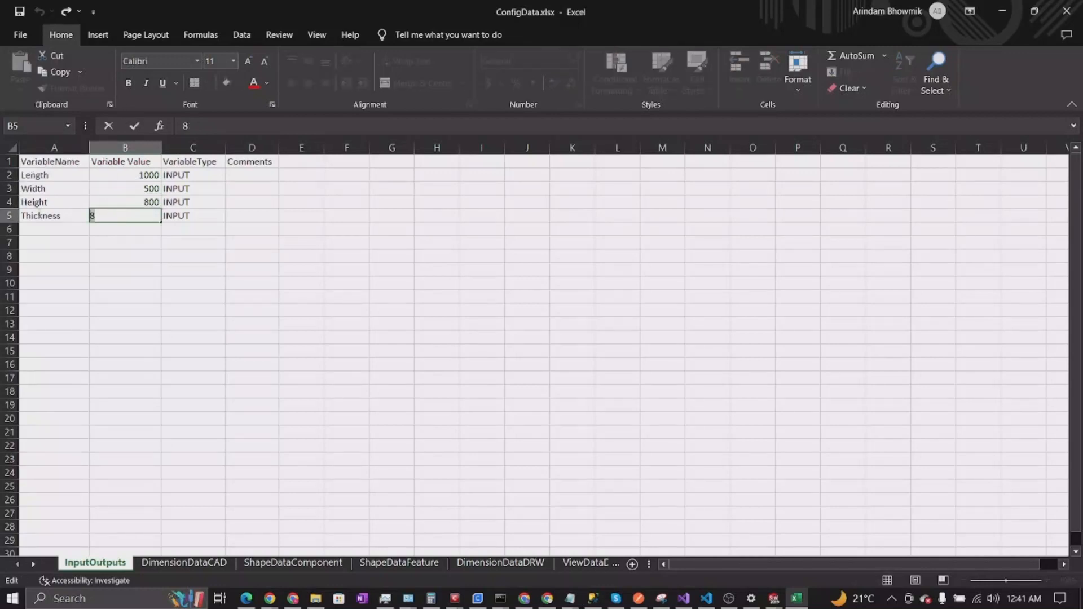
left_click_drag(119, 217, 2, 215)
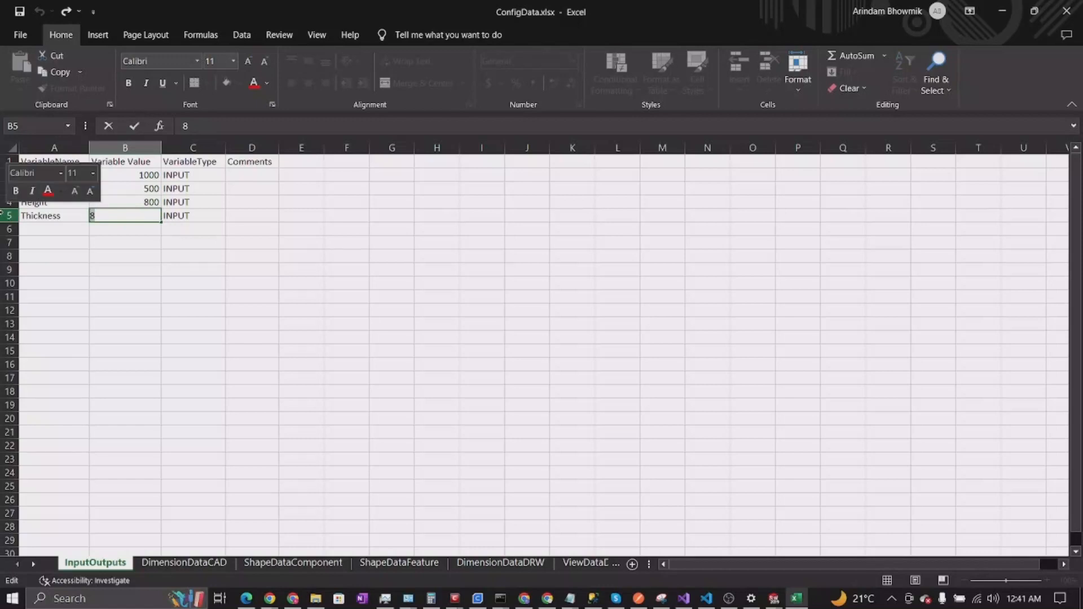
type("10")
left_click(196, 347)
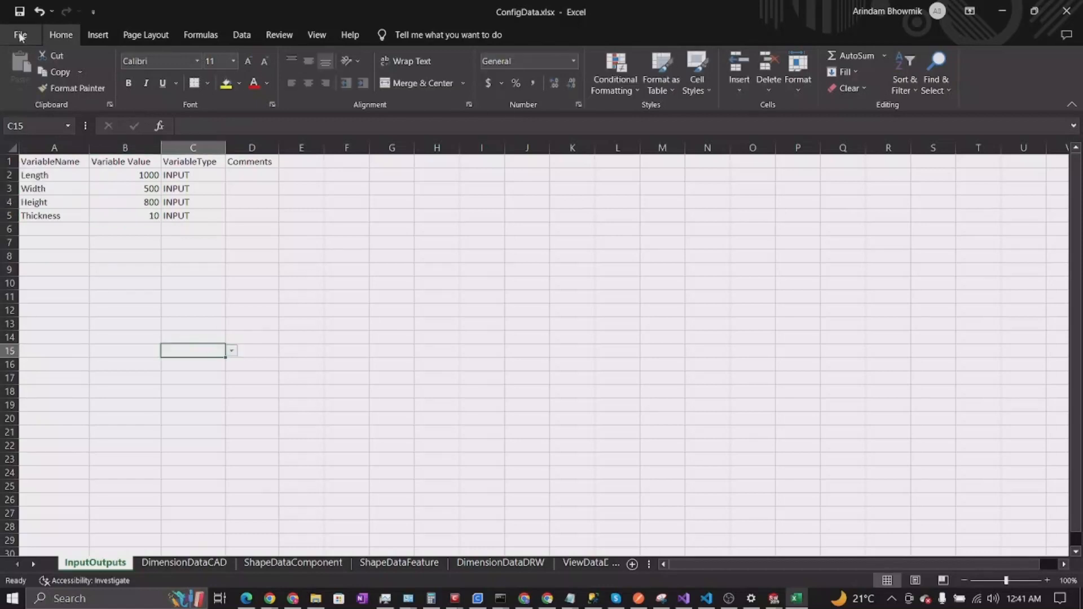
- Close the ConfigData.xlsx workbook, and close SOLIDWORKS without saving the modified assembly and part documents
left_click(1061, 12)
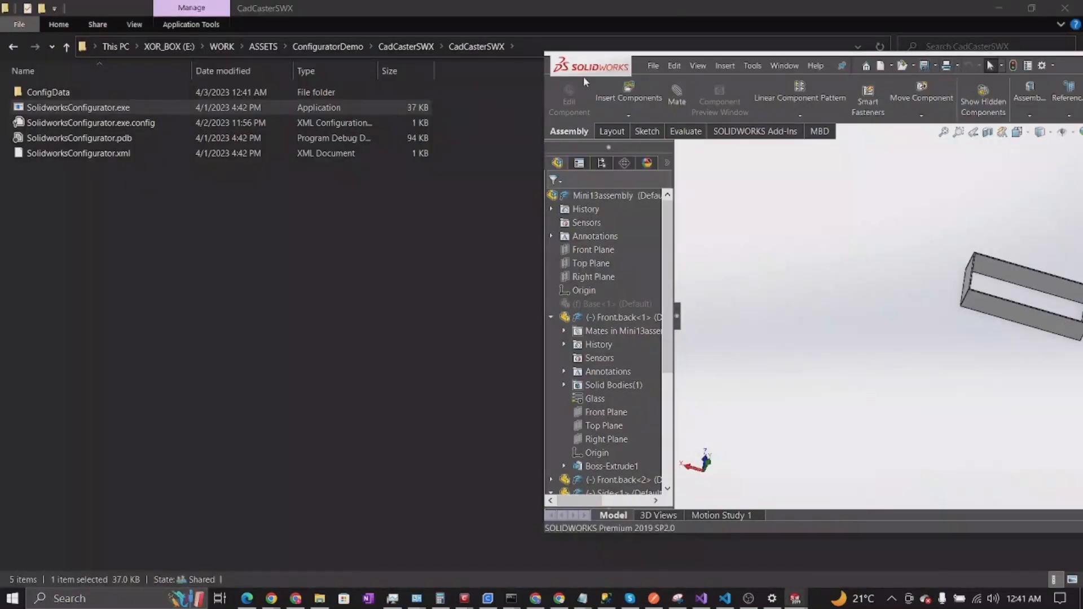
left_click_drag(584, 81, 241, 85)
left_click(1048, 79)
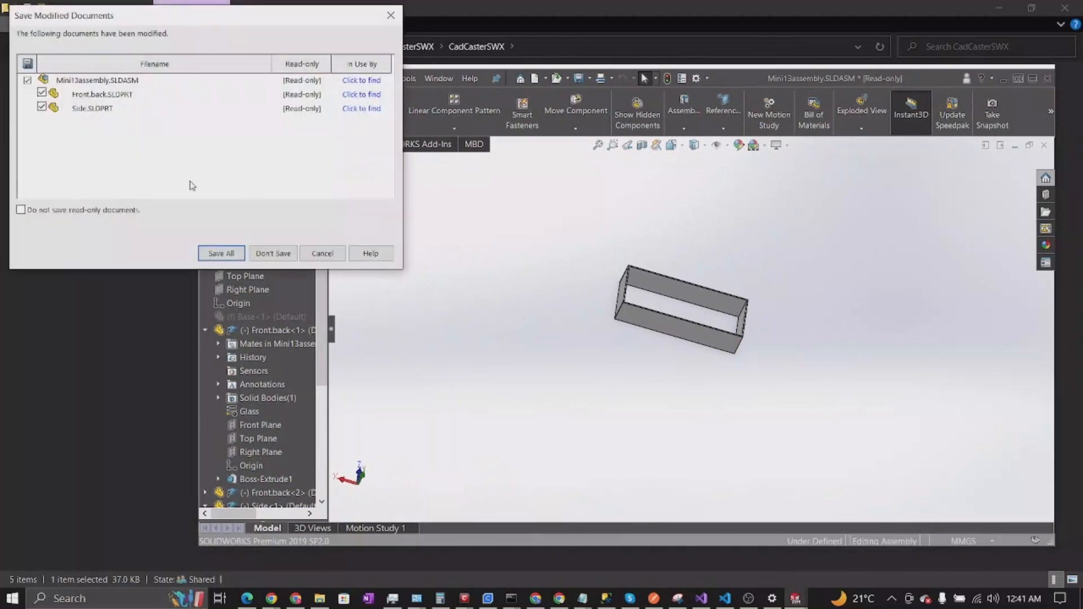
left_click(273, 254)
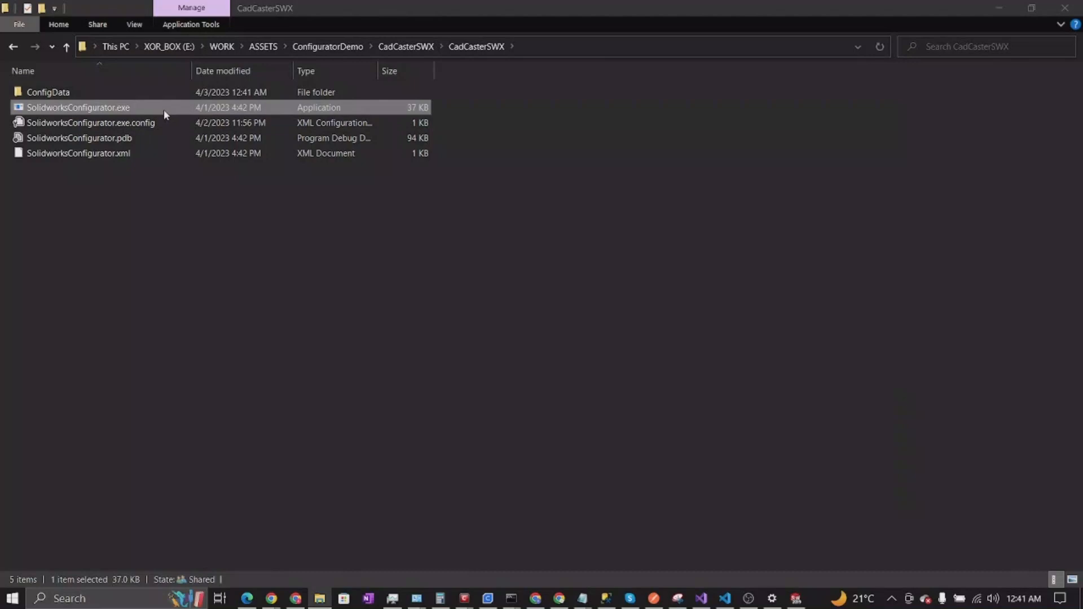
- Run SolidworksConfigurator.exe from the CadCasterSWX folder and switch to the SOLIDWORKS window showing Mini13assembly
double_click(114, 109)
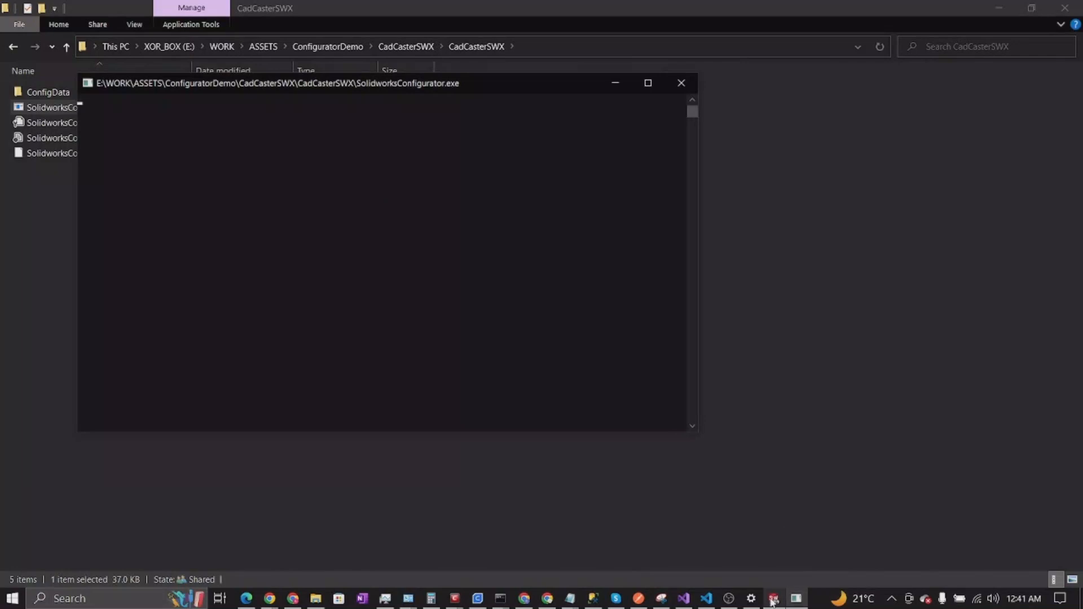
mouse_move(773, 601)
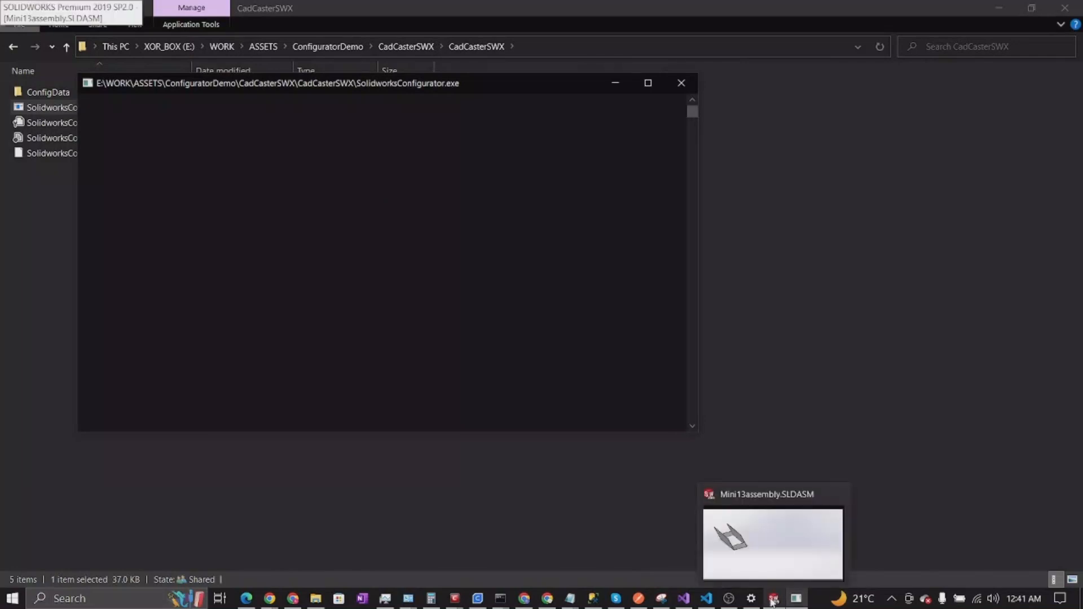
left_click(773, 601)
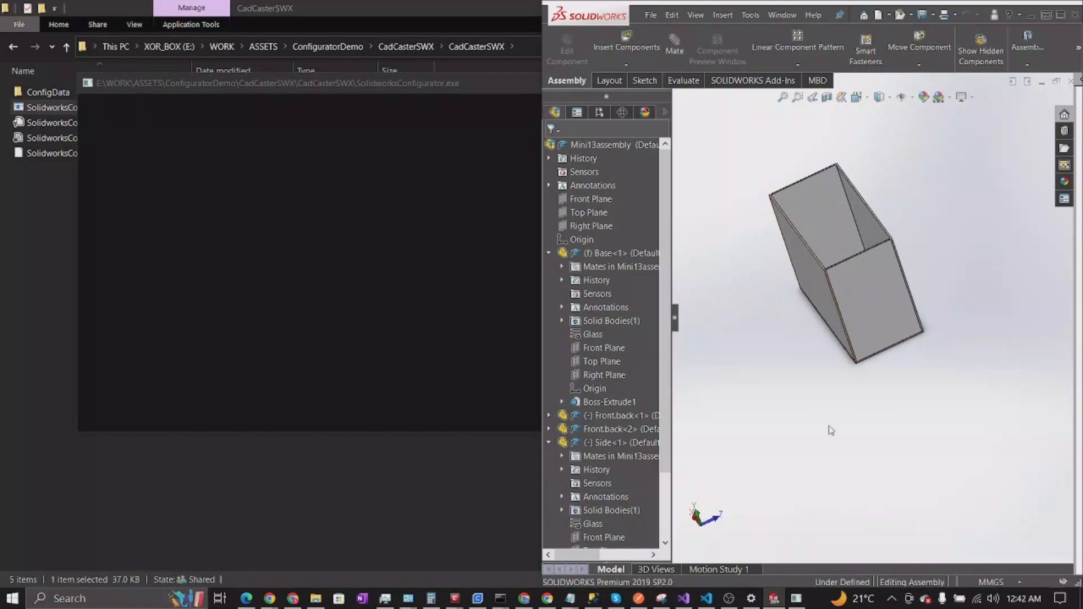
- Examine the reconfigured glass box in Mini13assembly from several angles, checking its base, side panels and upper corner up close
left_click(885, 337)
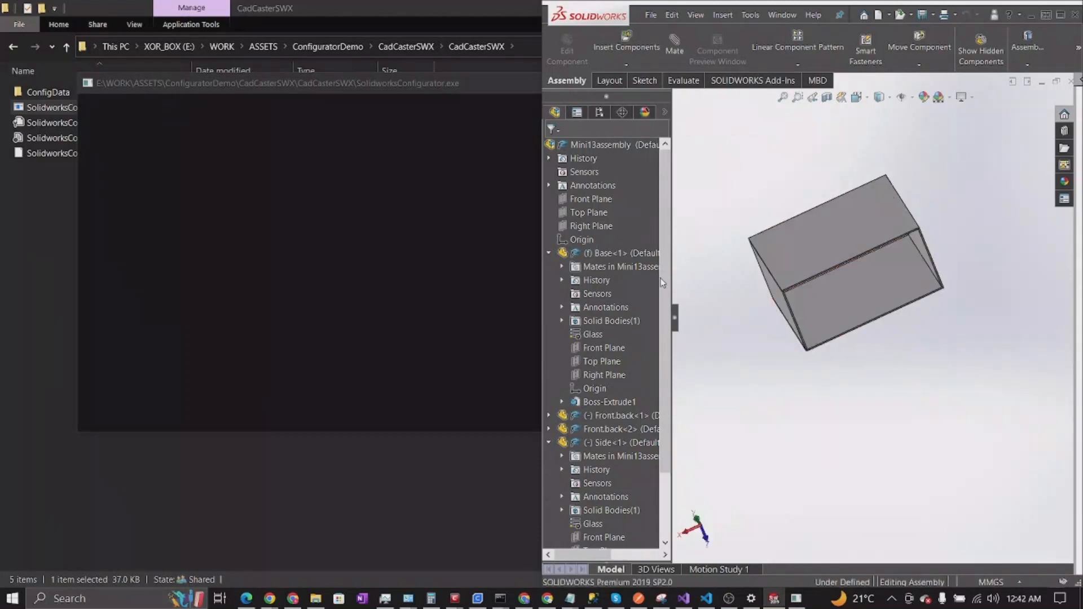
middle_click_drag(841, 375, 820, 175)
scroll(923, 209, "down", 4)
middle_click_drag(871, 292, 779, 272)
scroll(826, 356, "up", 5)
scroll(827, 290, "down", 5)
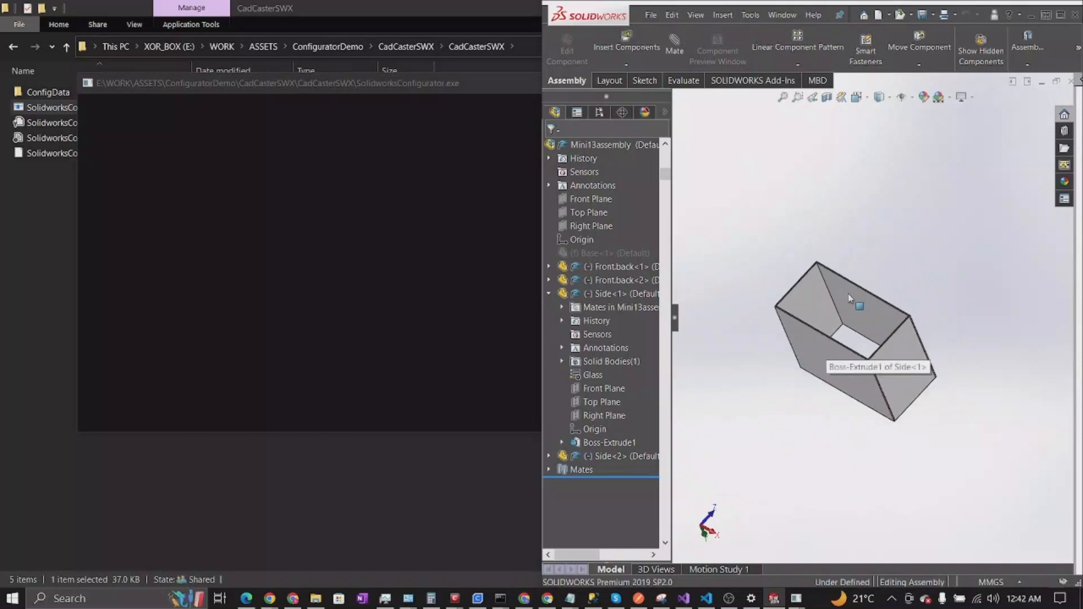
left_click(651, 16)
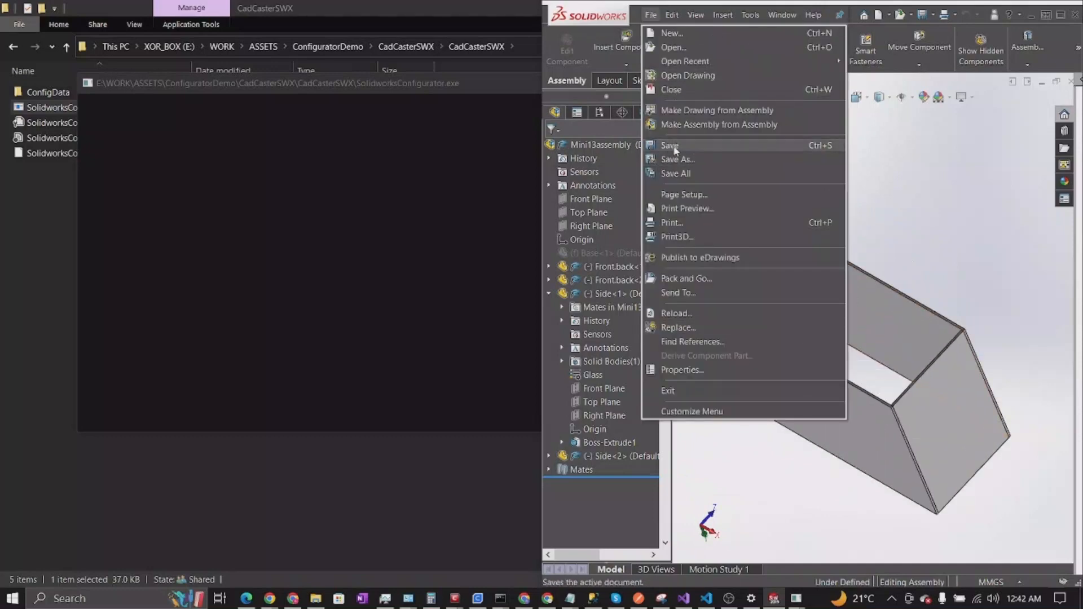
left_click(999, 286)
scroll(850, 237, "down", 6)
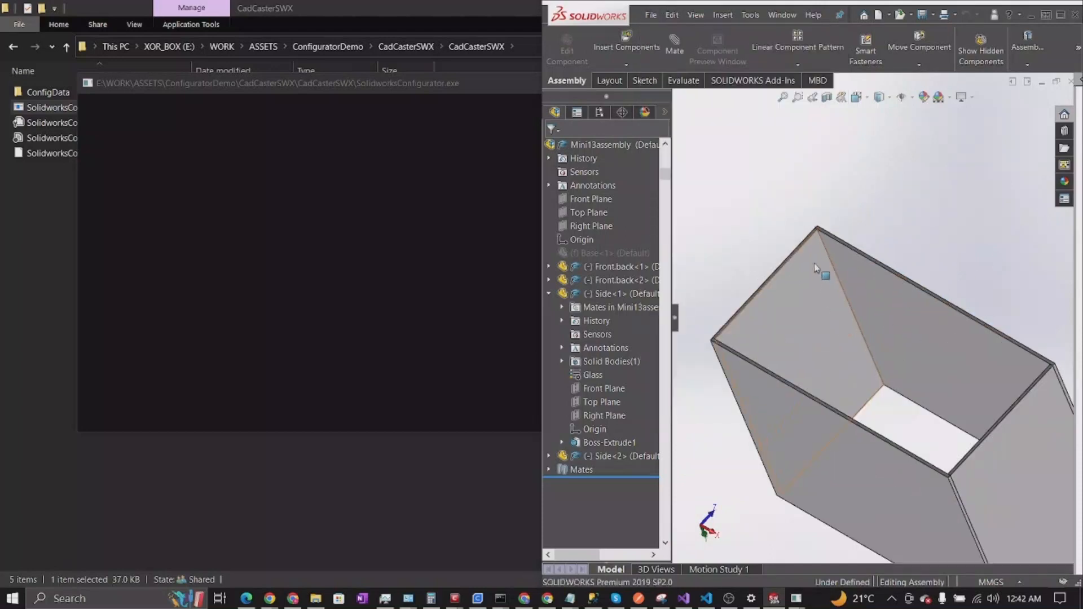
middle_click_drag(849, 233, 910, 347)
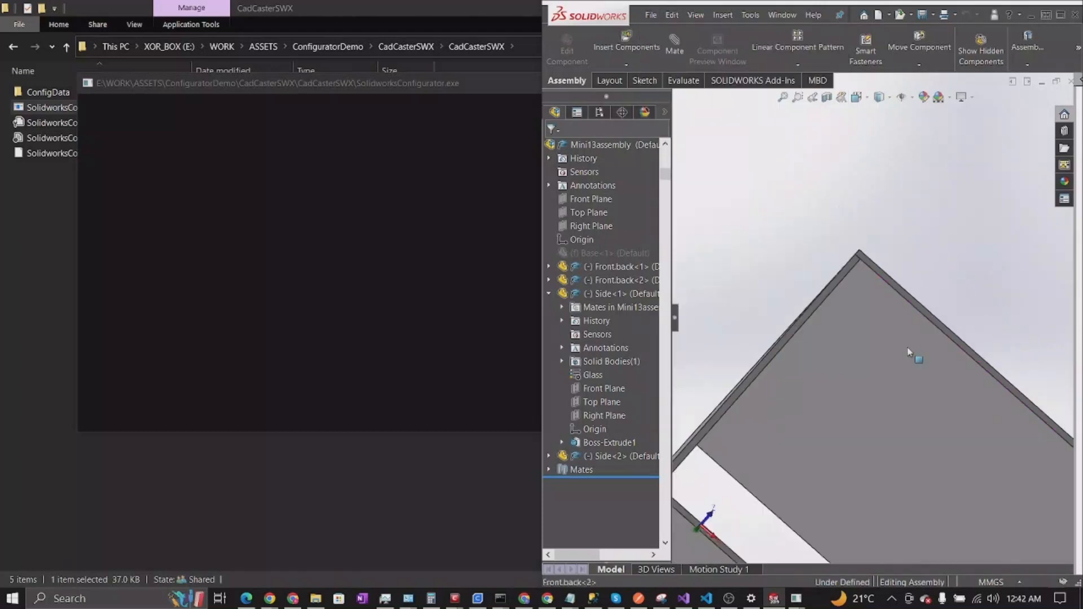
scroll(910, 347, "up", 4)
scroll(910, 347, "up", 4)
middle_click_drag(1073, 482, 1015, 454)
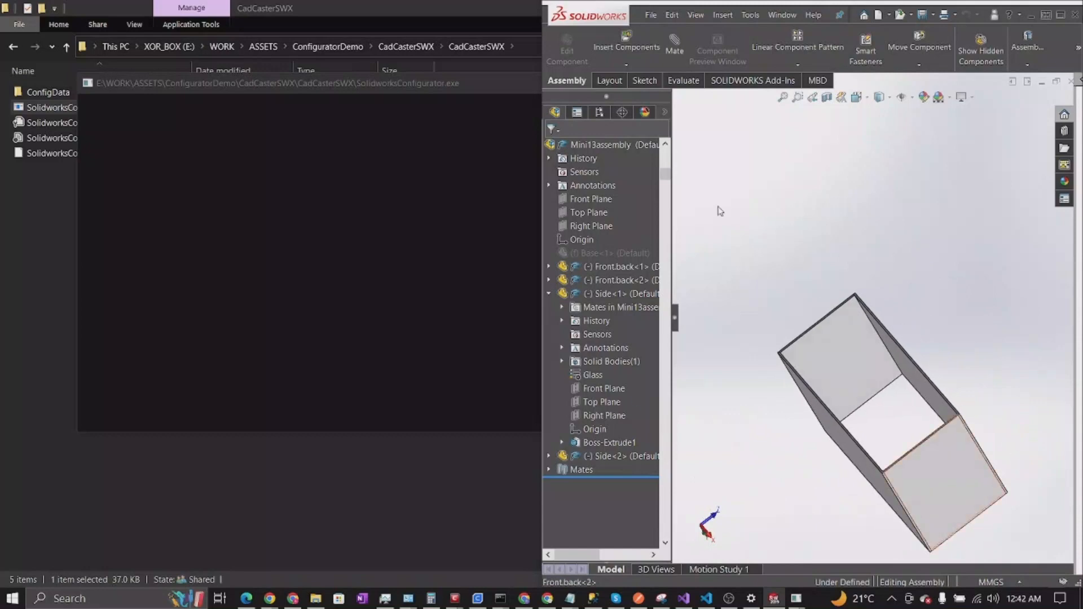